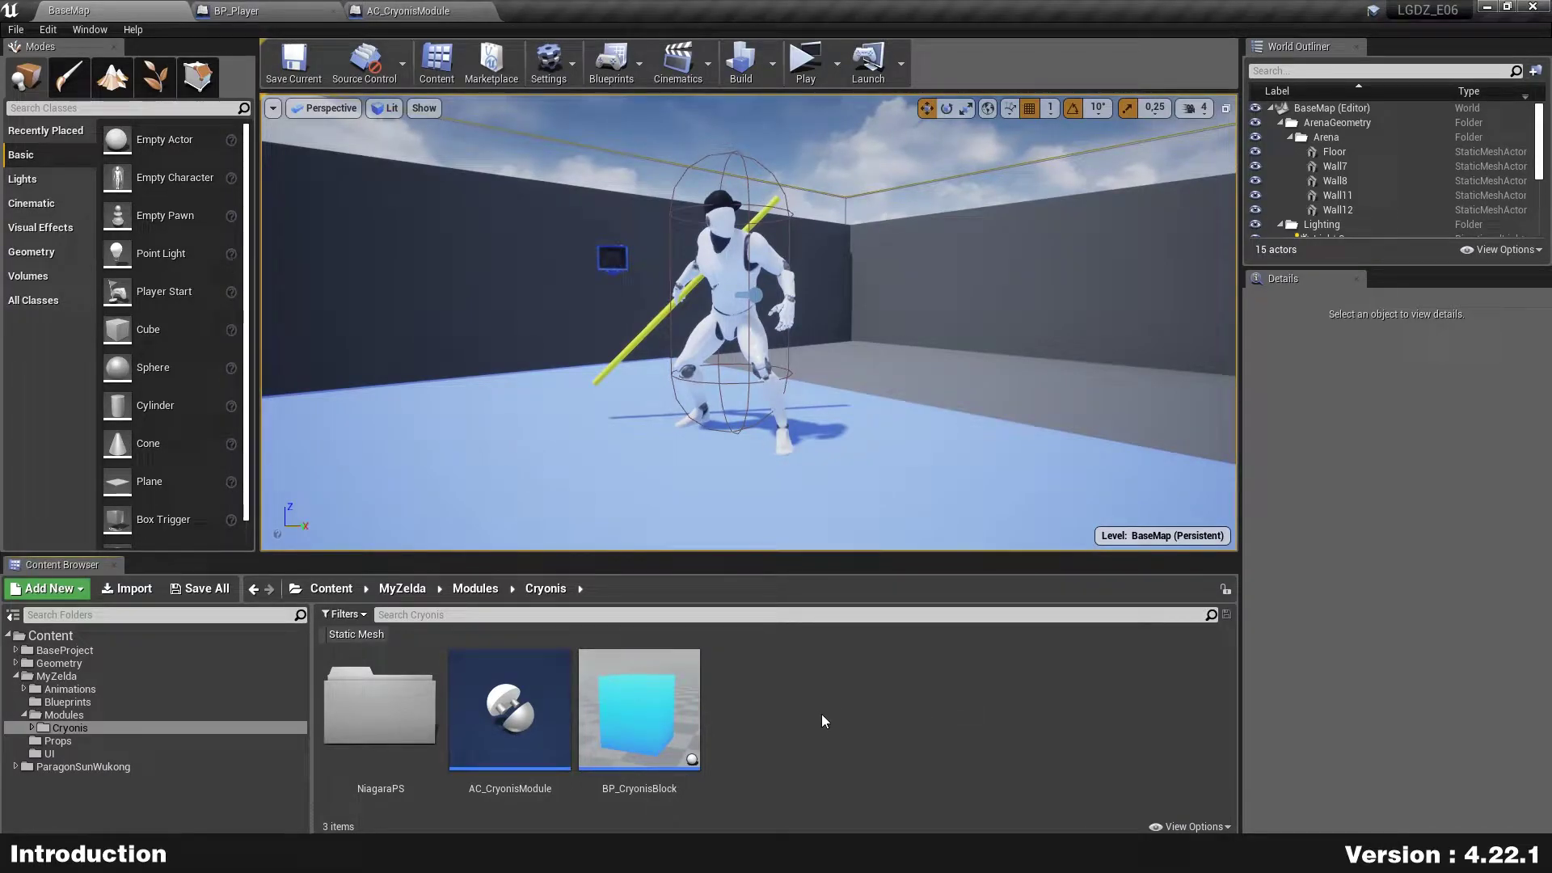
{"action": "mouse_move", "coordinate": [496, 738]}
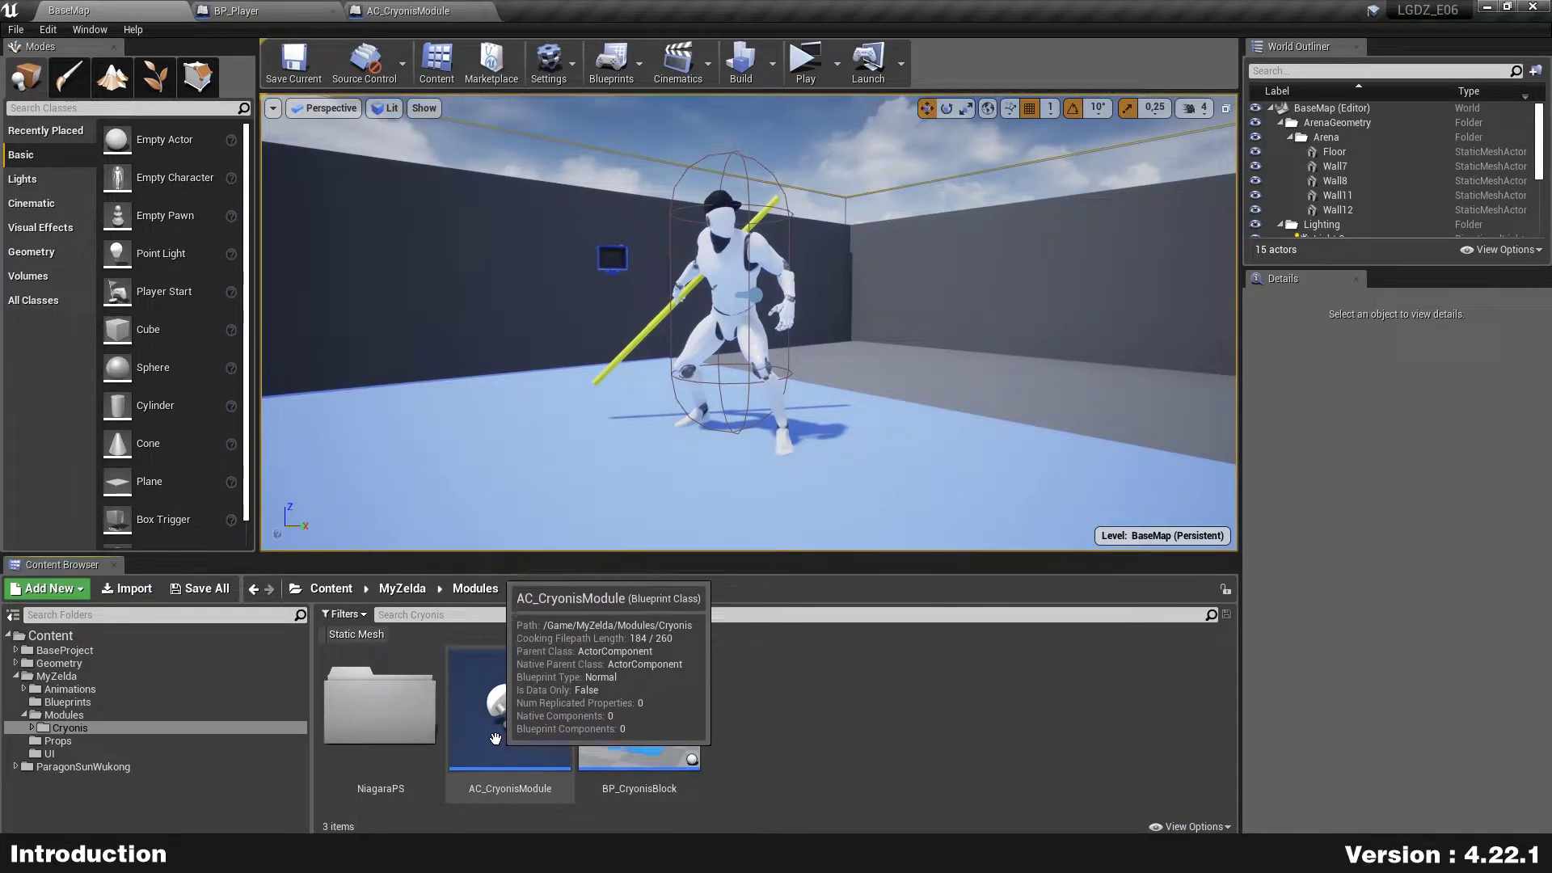
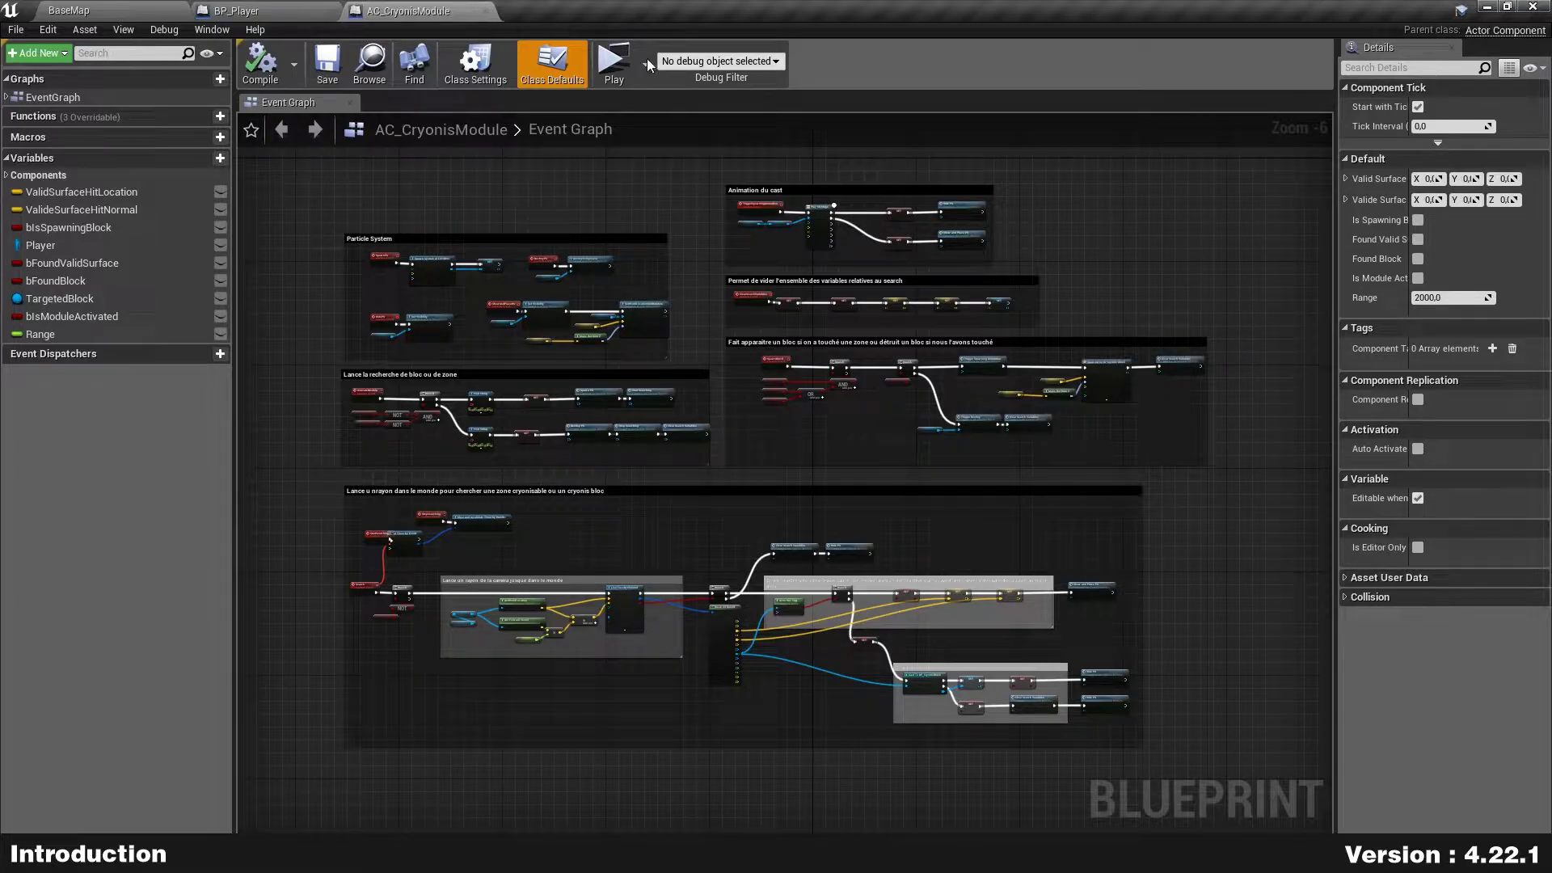
- Start a standalone game preview of the level from the Blueprint editor toolbar
{"action": "left_click", "coordinate": [616, 63]}
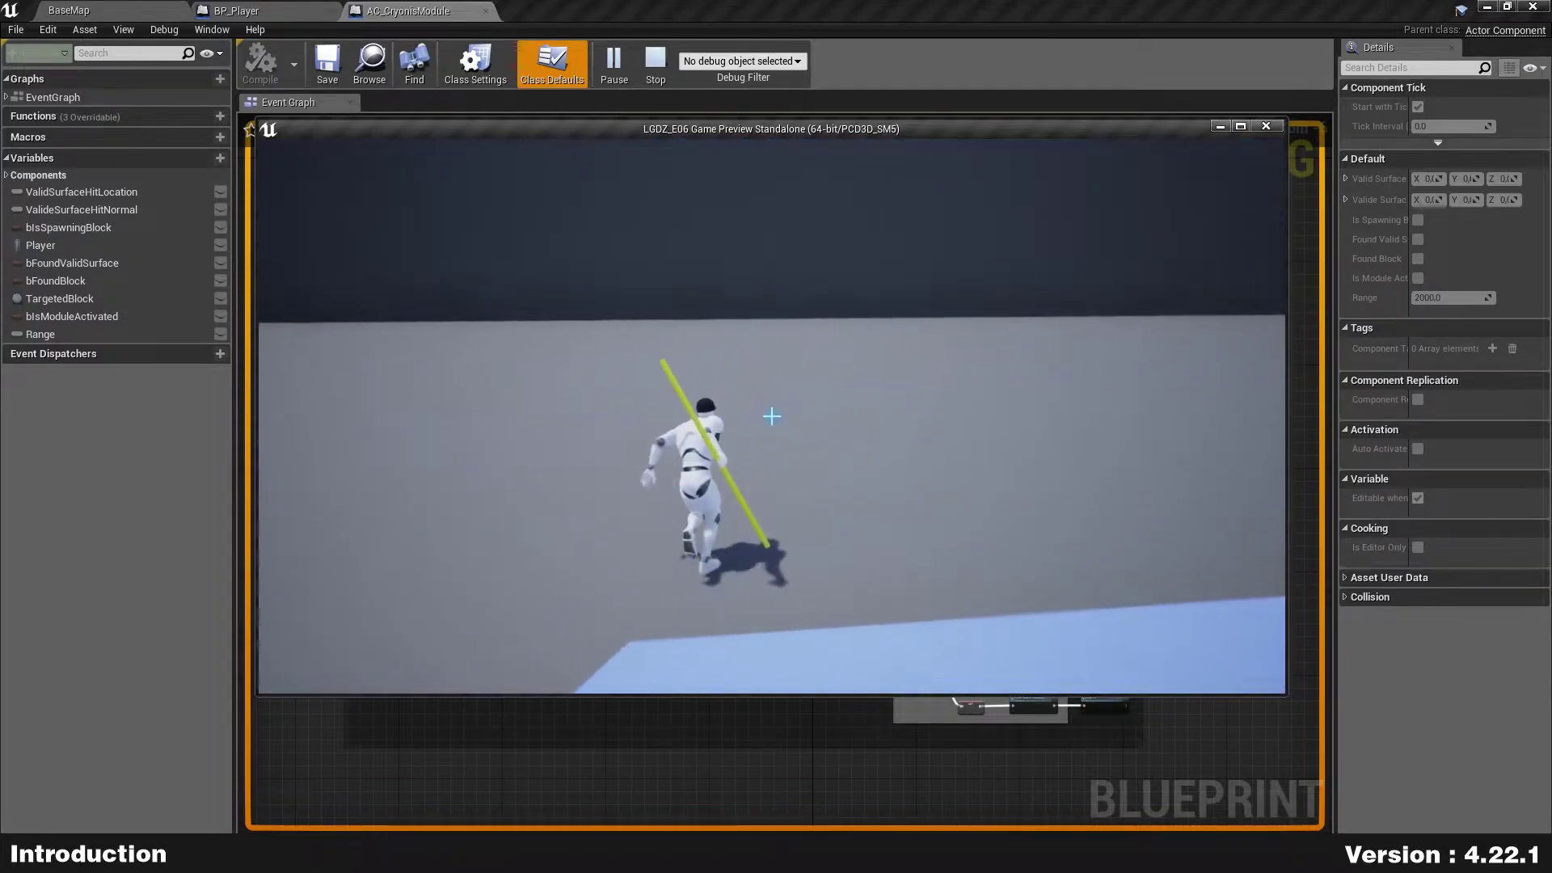
- Activate Cryonis with the E key and spawn four cyan ice blocks at the crosshair
{"action": "key", "text": "e"}
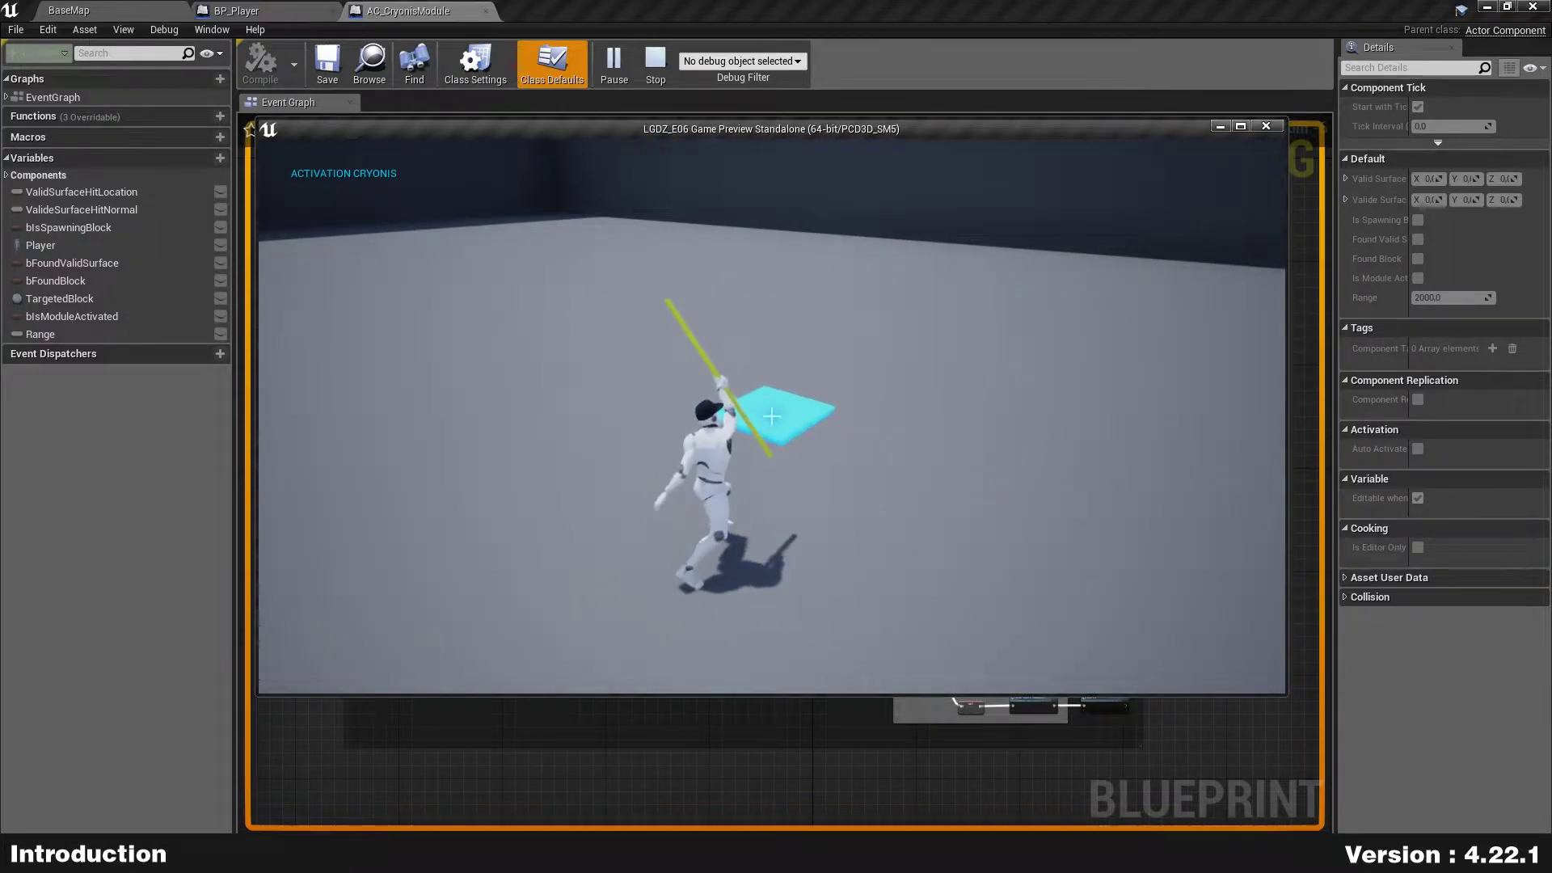
{"action": "left_click", "coordinate": [772, 417]}
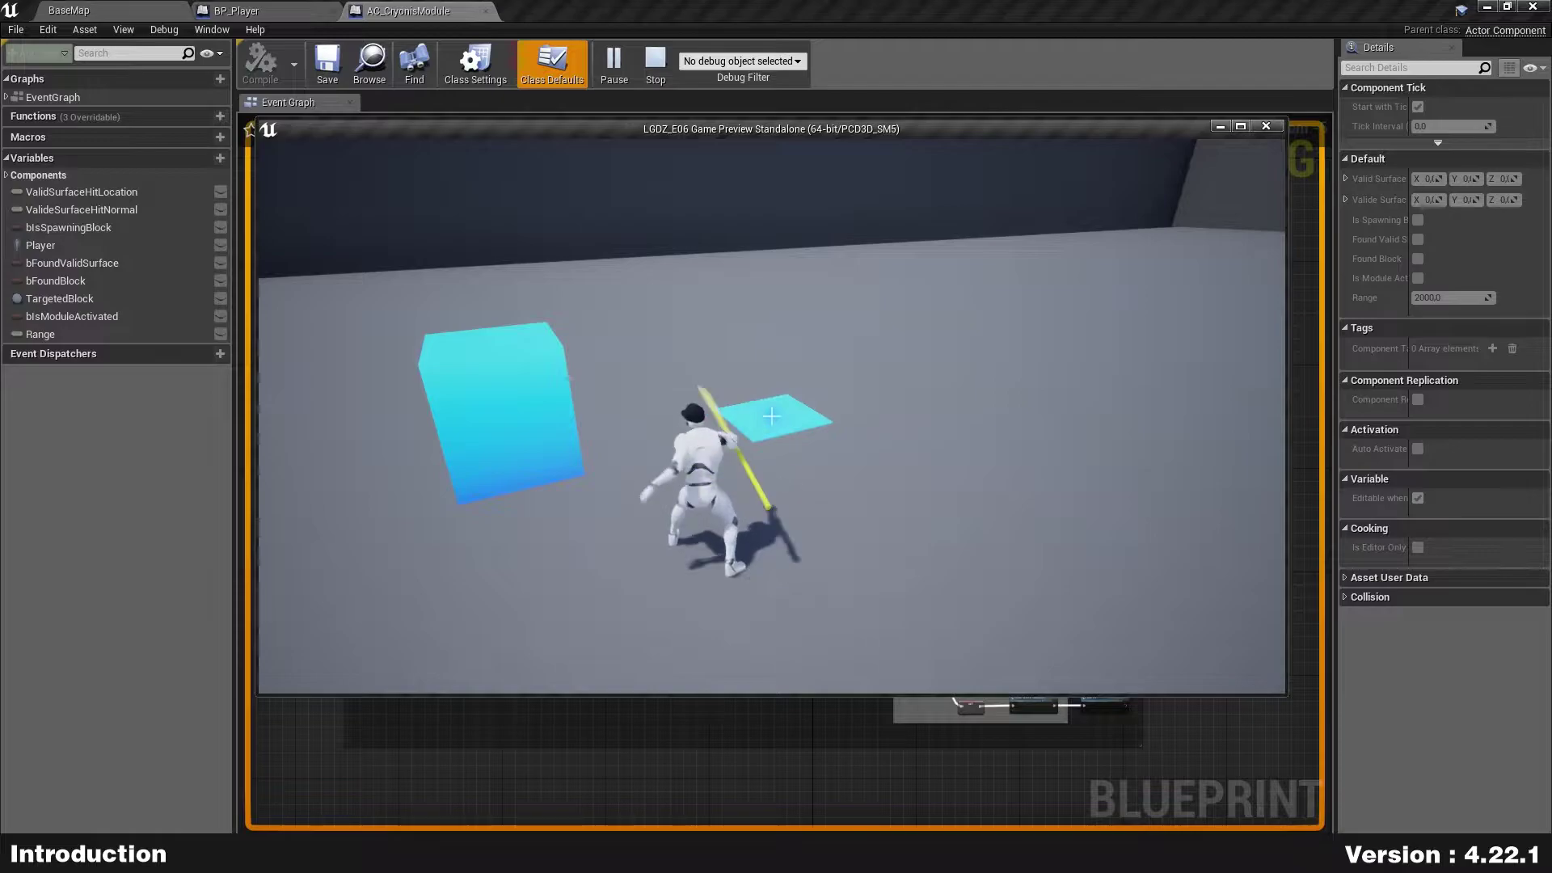
{"action": "left_click", "coordinate": [772, 417]}
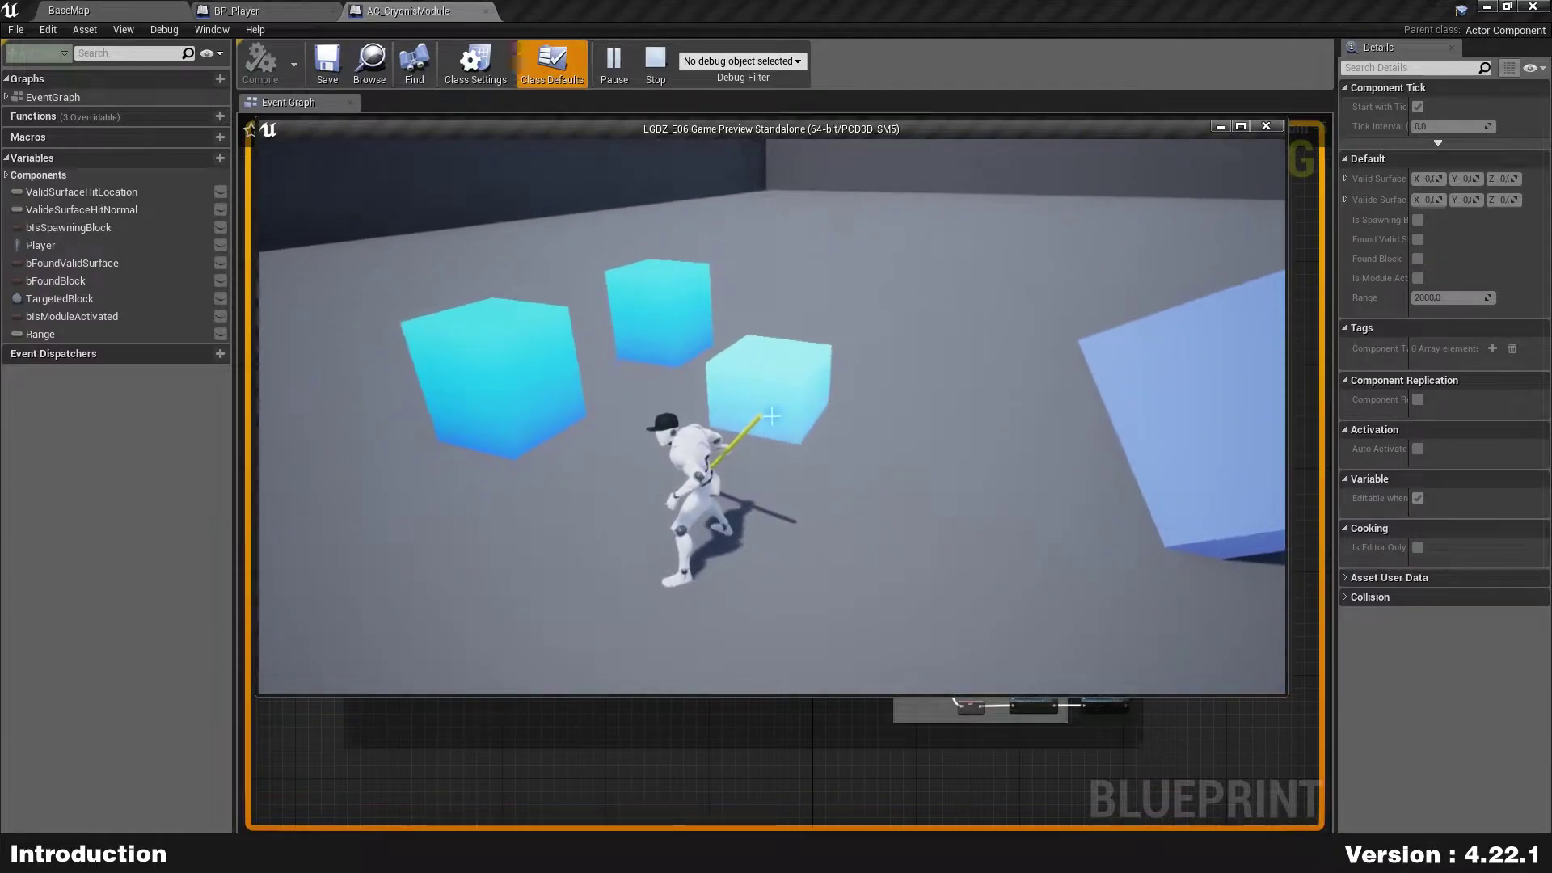
{"action": "left_click", "coordinate": [772, 417]}
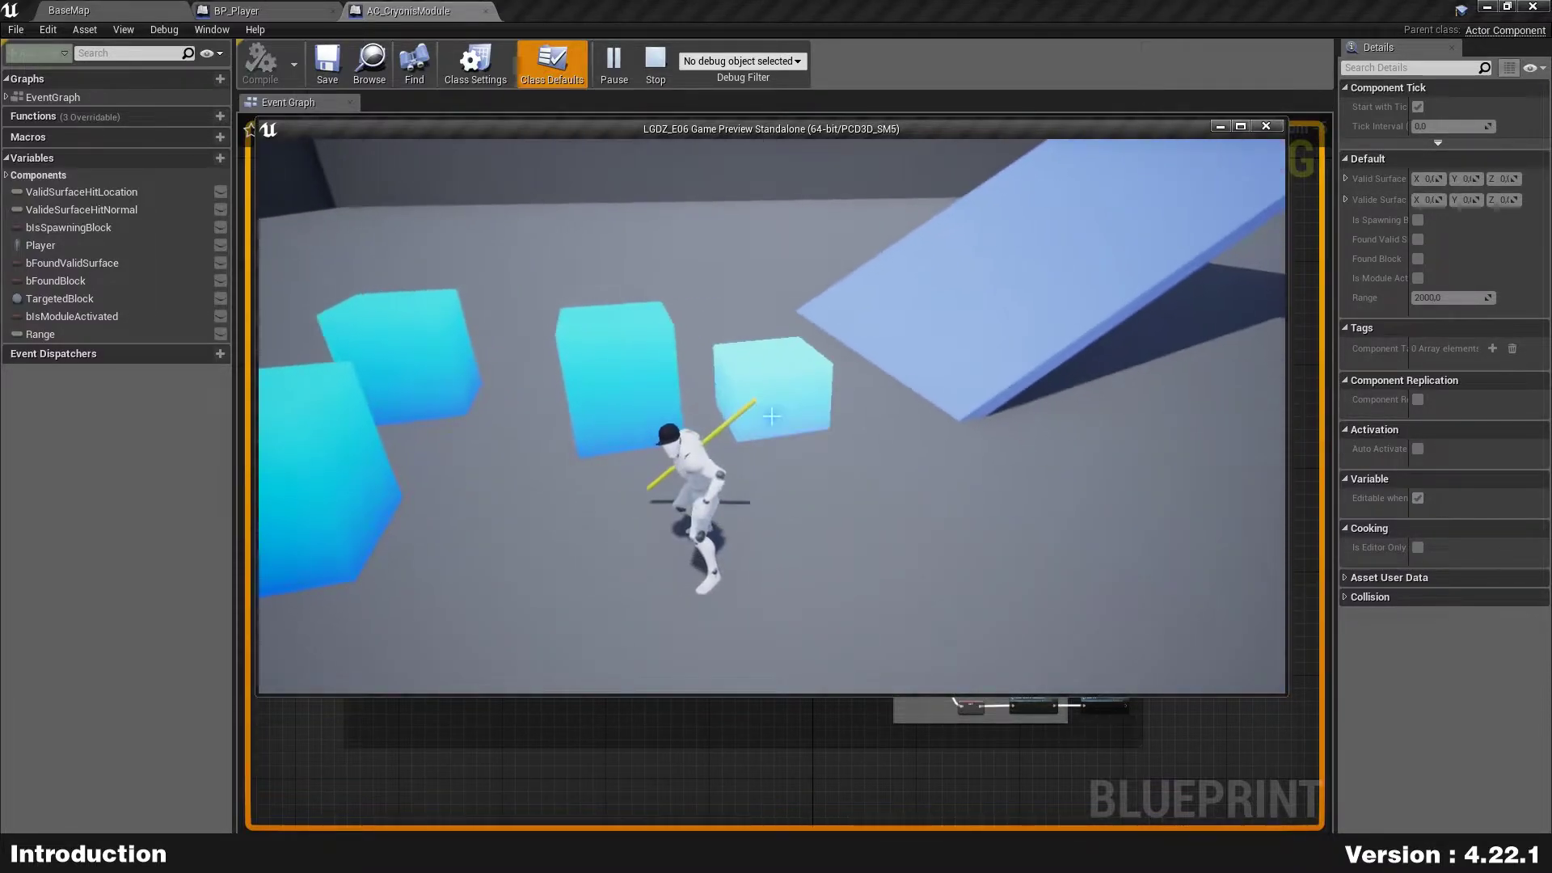
{"action": "left_click", "coordinate": [772, 417]}
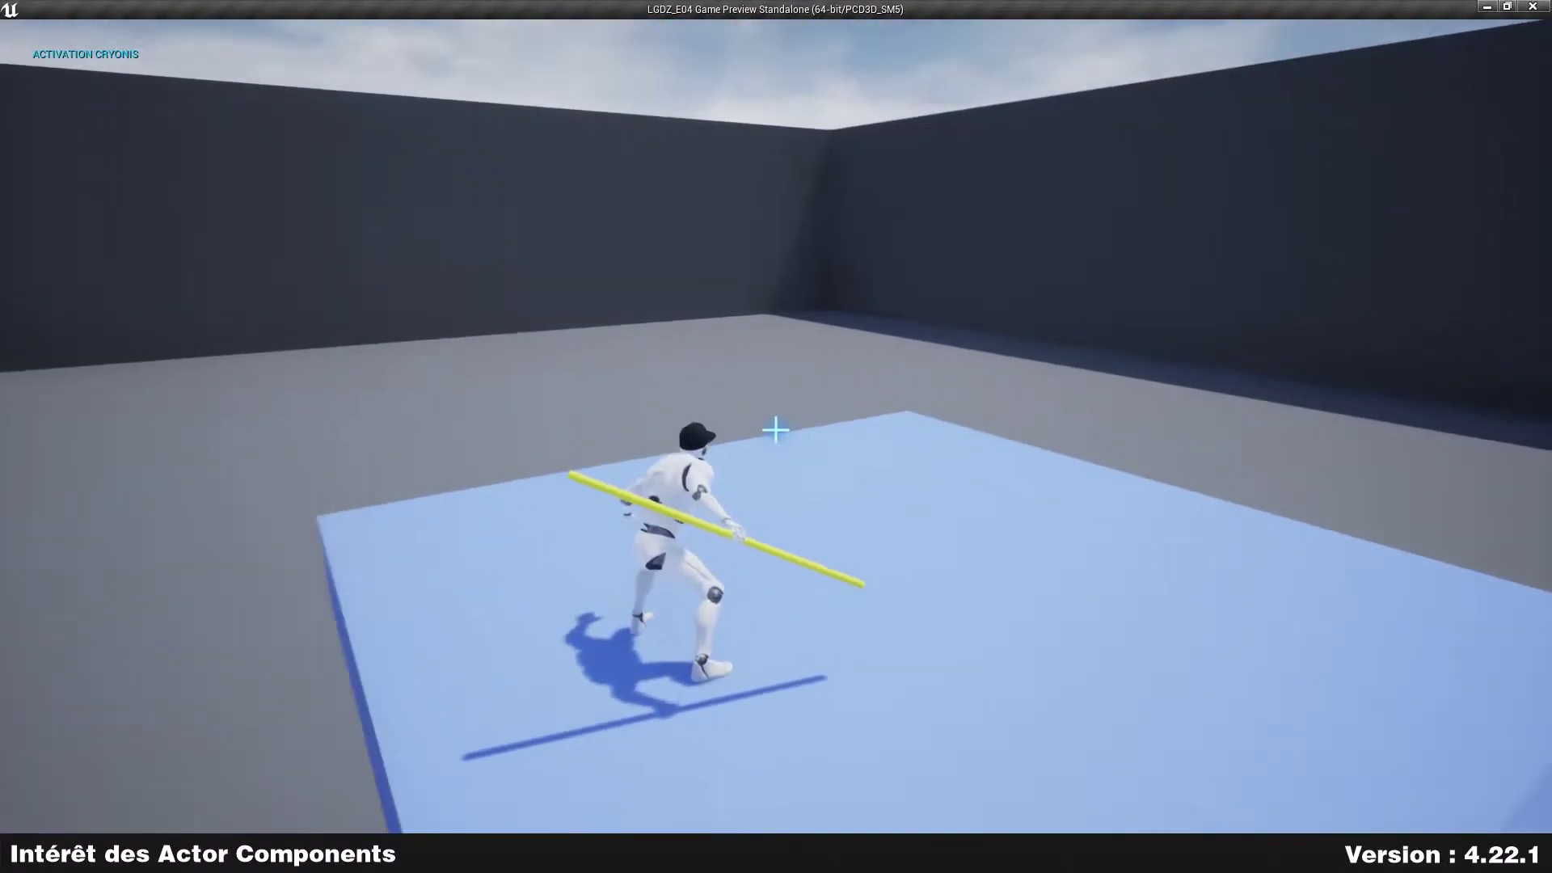
- Place three more ice blocks on the floor, then end the preview with Esc
{"action": "left_click", "coordinate": [775, 431]}
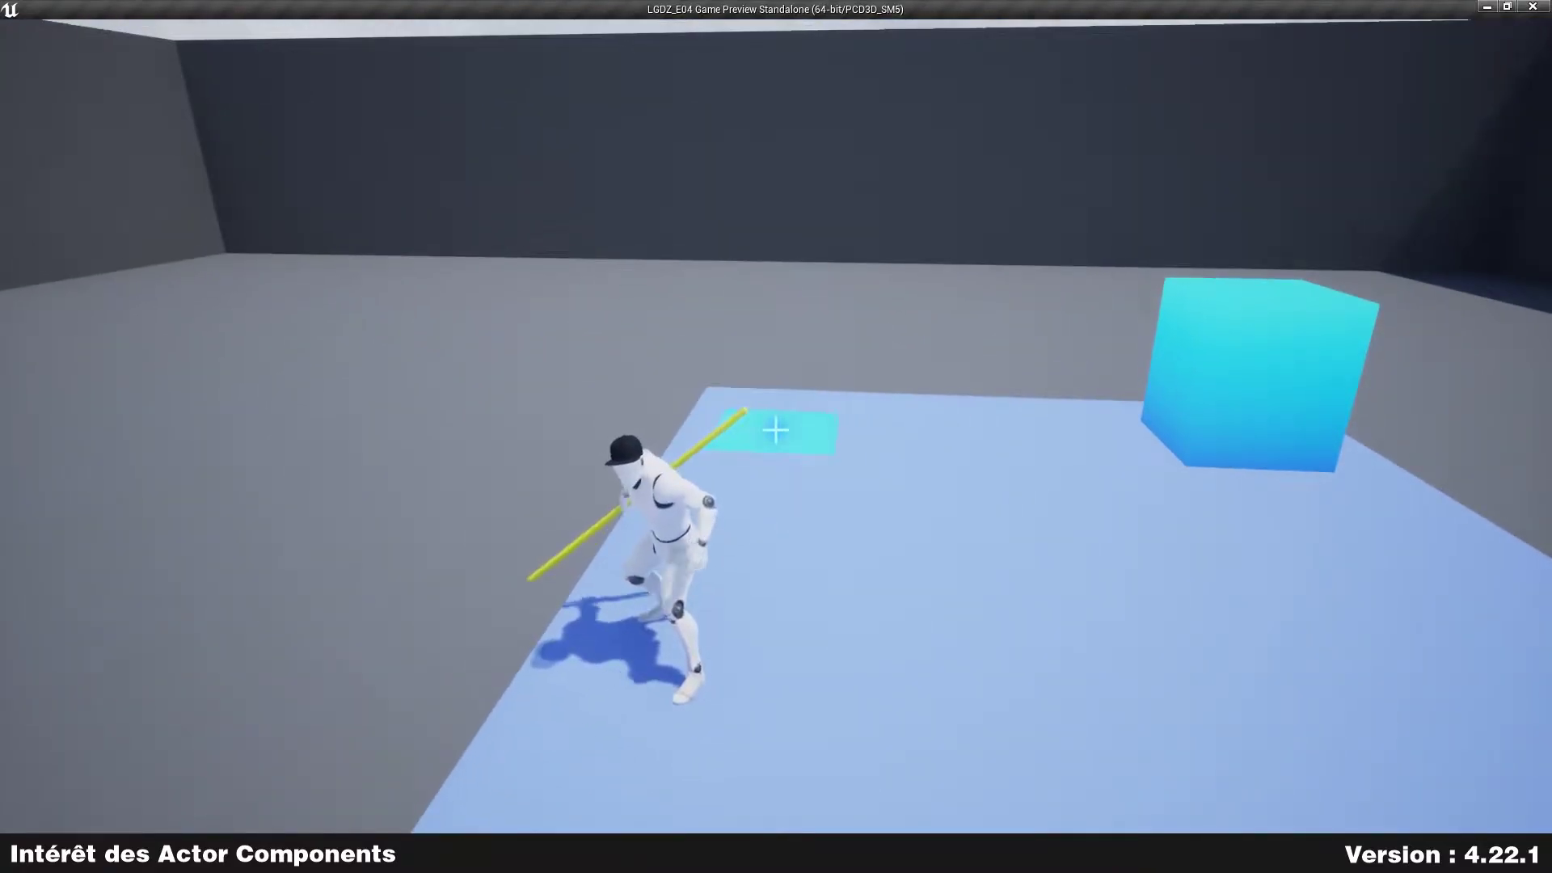
{"action": "left_click", "coordinate": [775, 430]}
{"action": "left_click", "coordinate": [775, 430]}
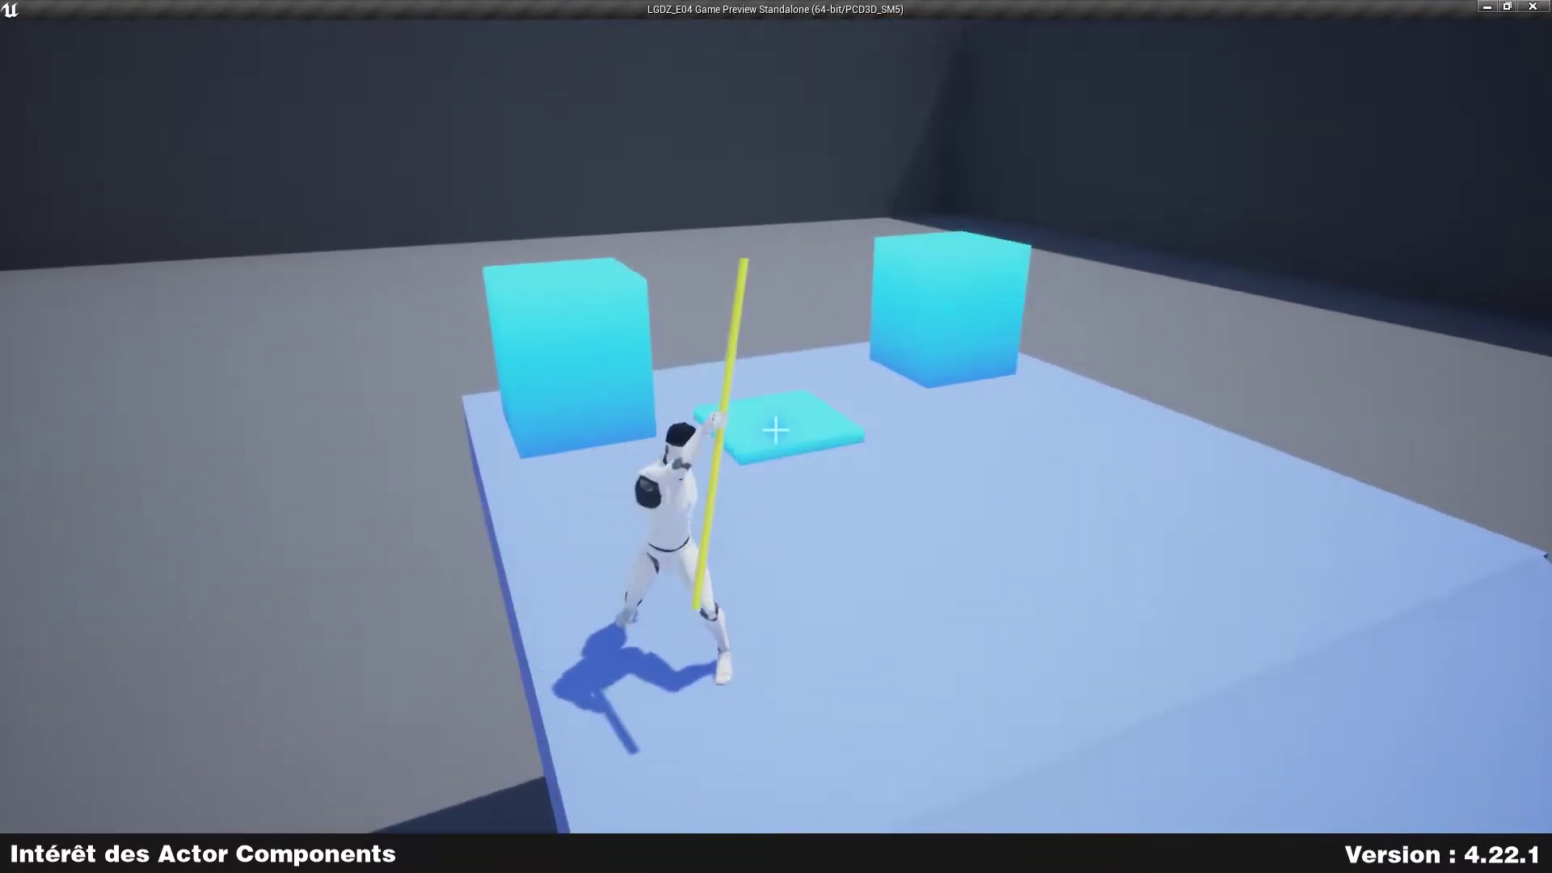
{"action": "key", "text": "Escape"}
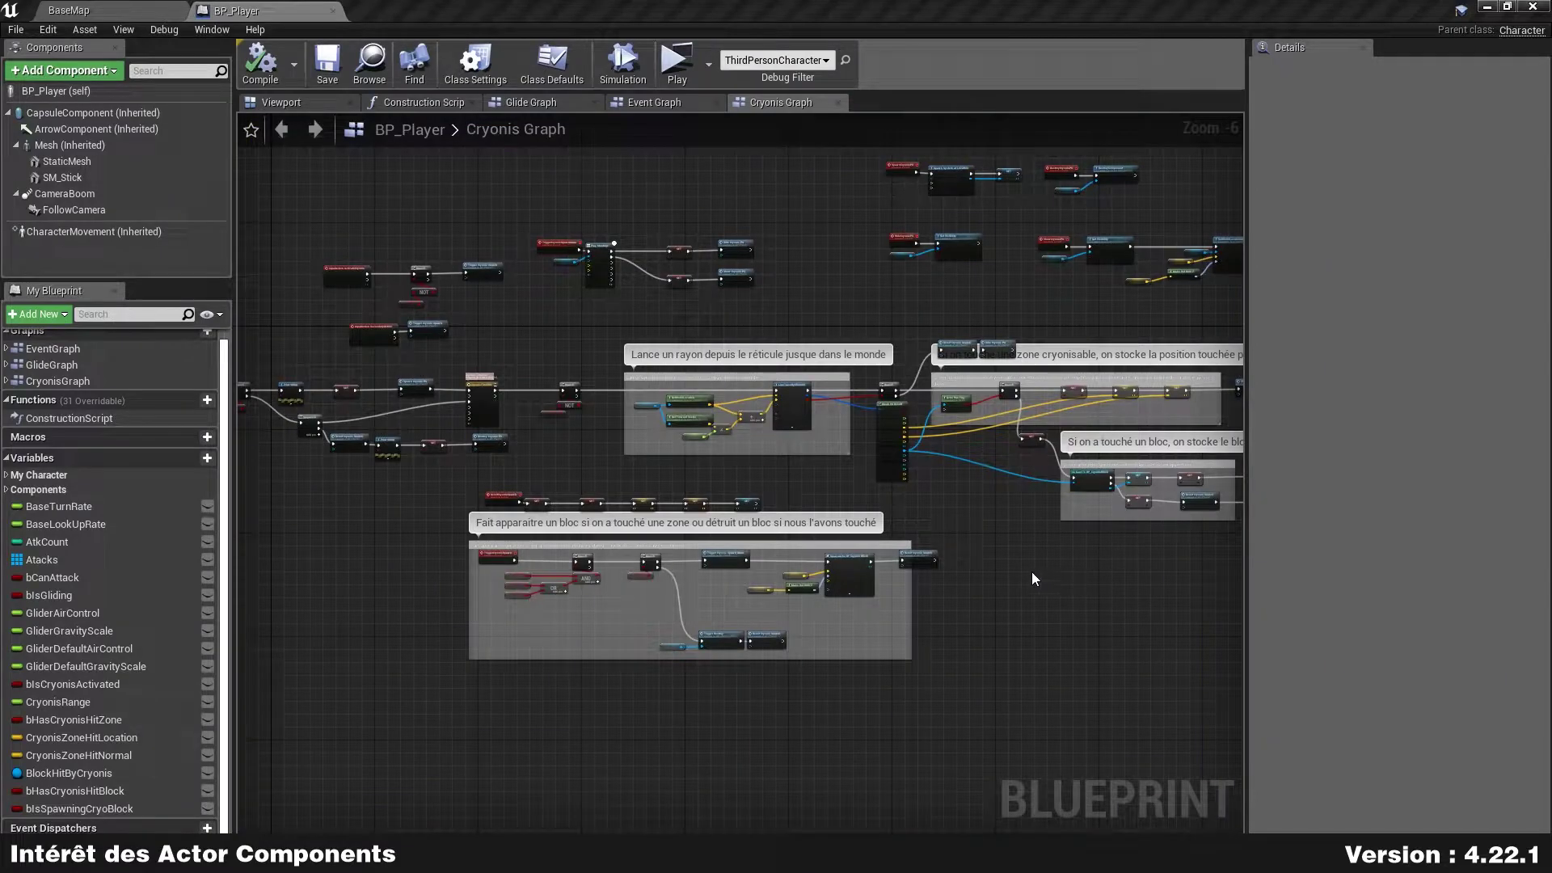
{"action": "right_click_drag", "start_coordinate": [858, 494], "coordinate": [1020, 494]}
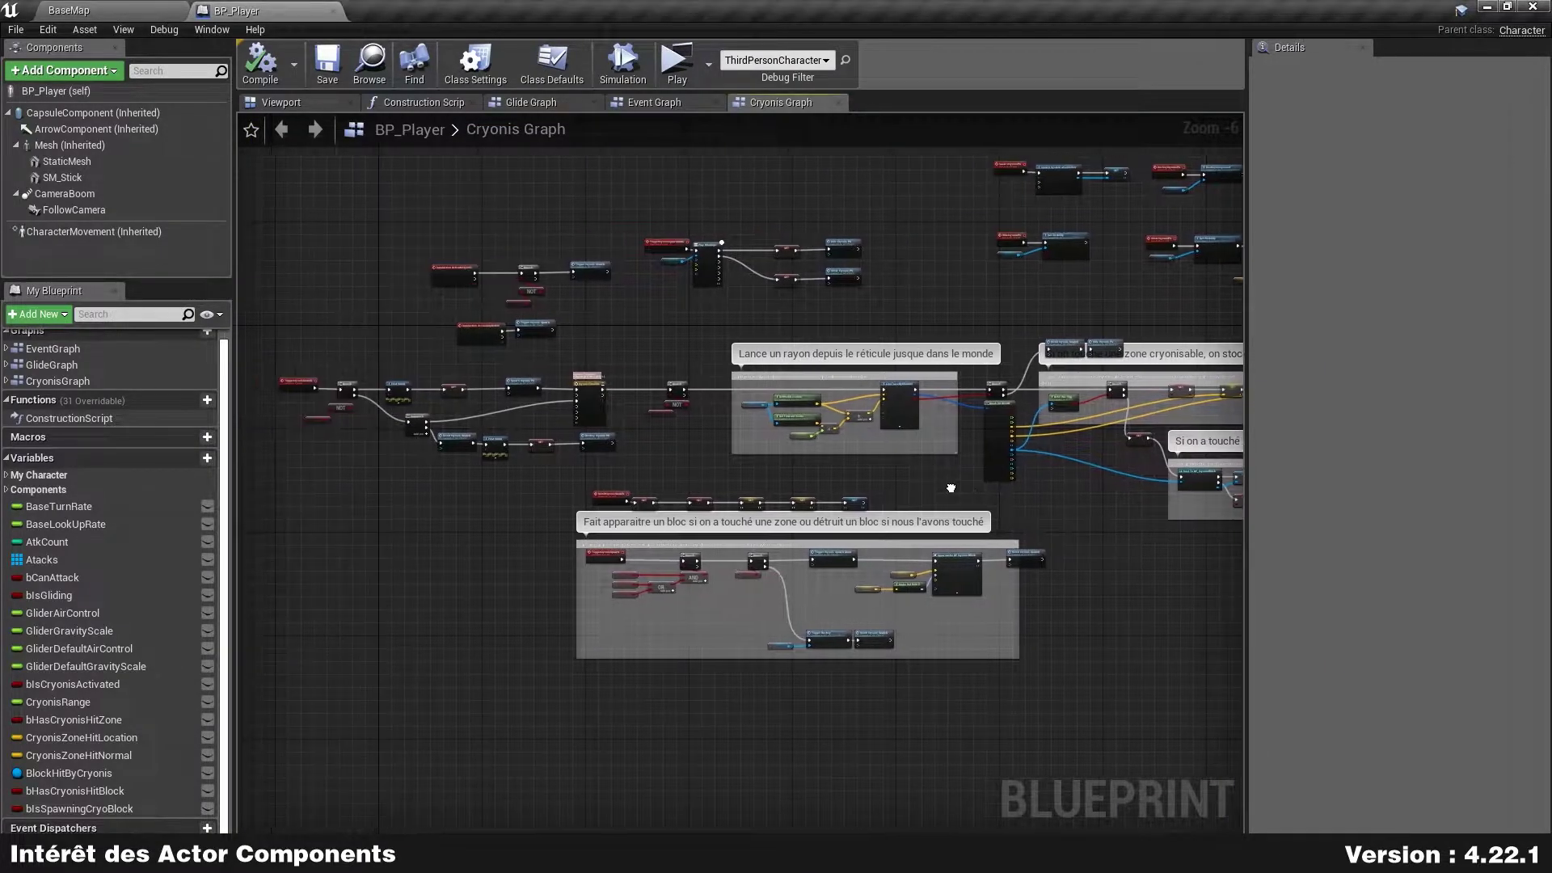
{"action": "right_click_drag", "start_coordinate": [1040, 300], "coordinate": [692, 285]}
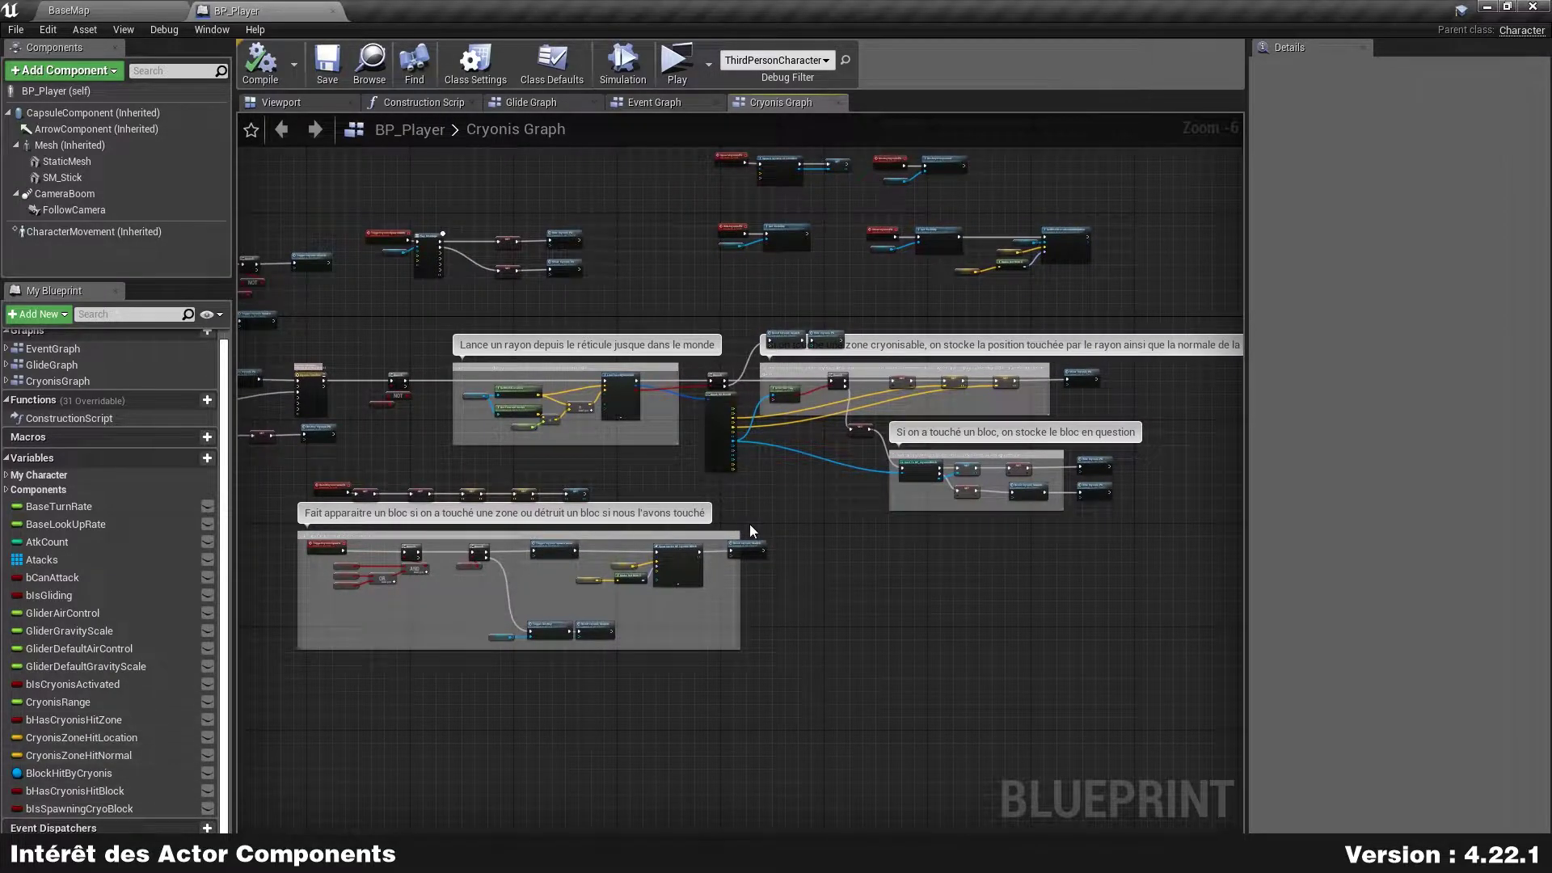
{"action": "right_click_drag", "start_coordinate": [877, 561], "coordinate": [841, 605]}
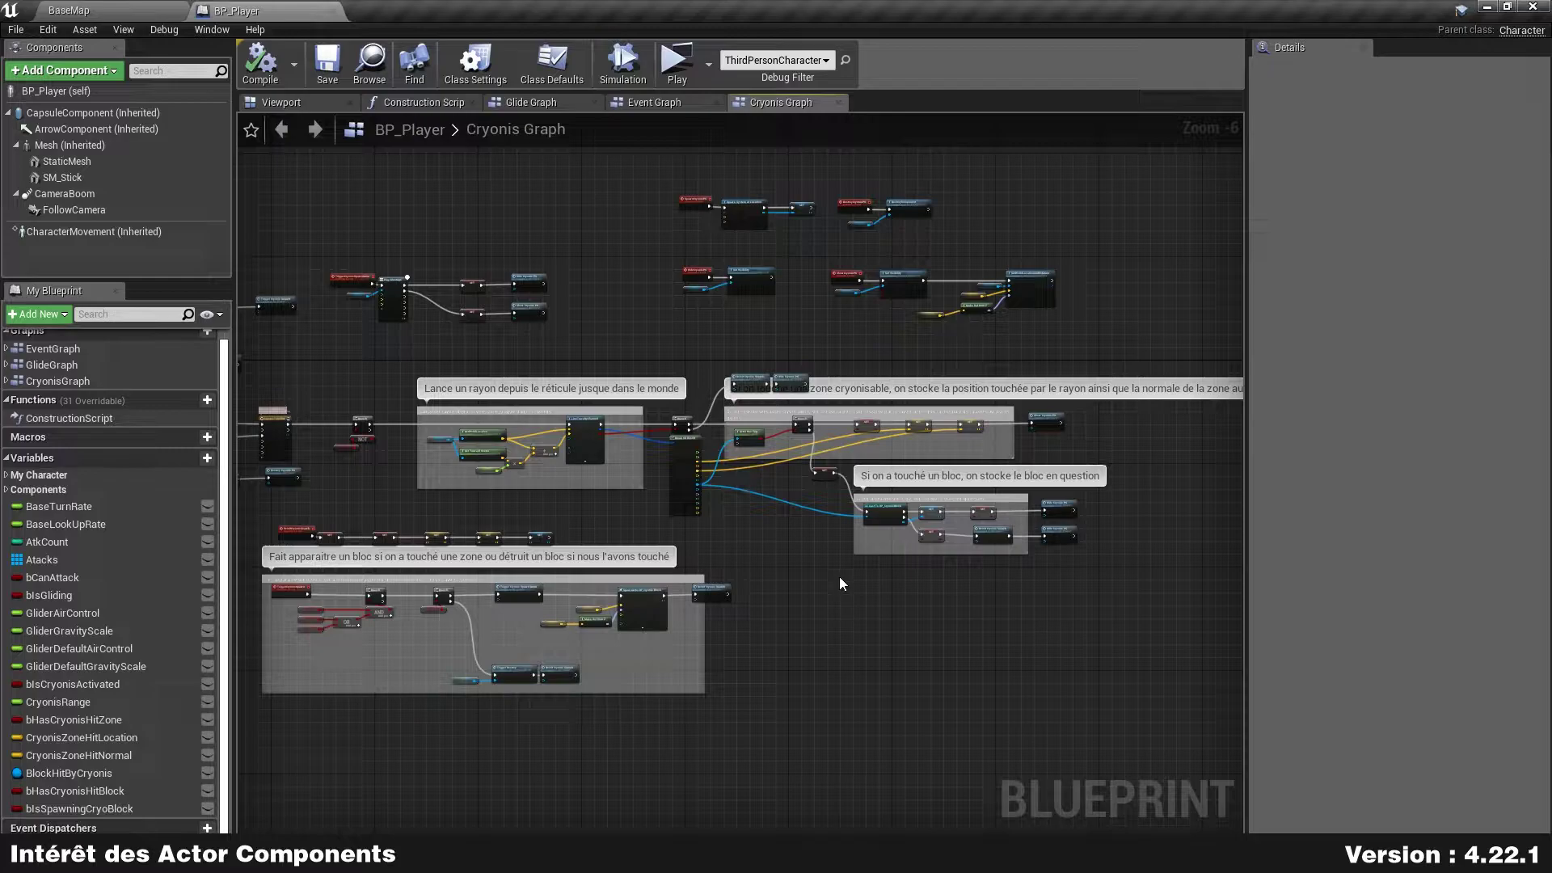
{"action": "right_click_drag", "start_coordinate": [986, 535], "coordinate": [1042, 489]}
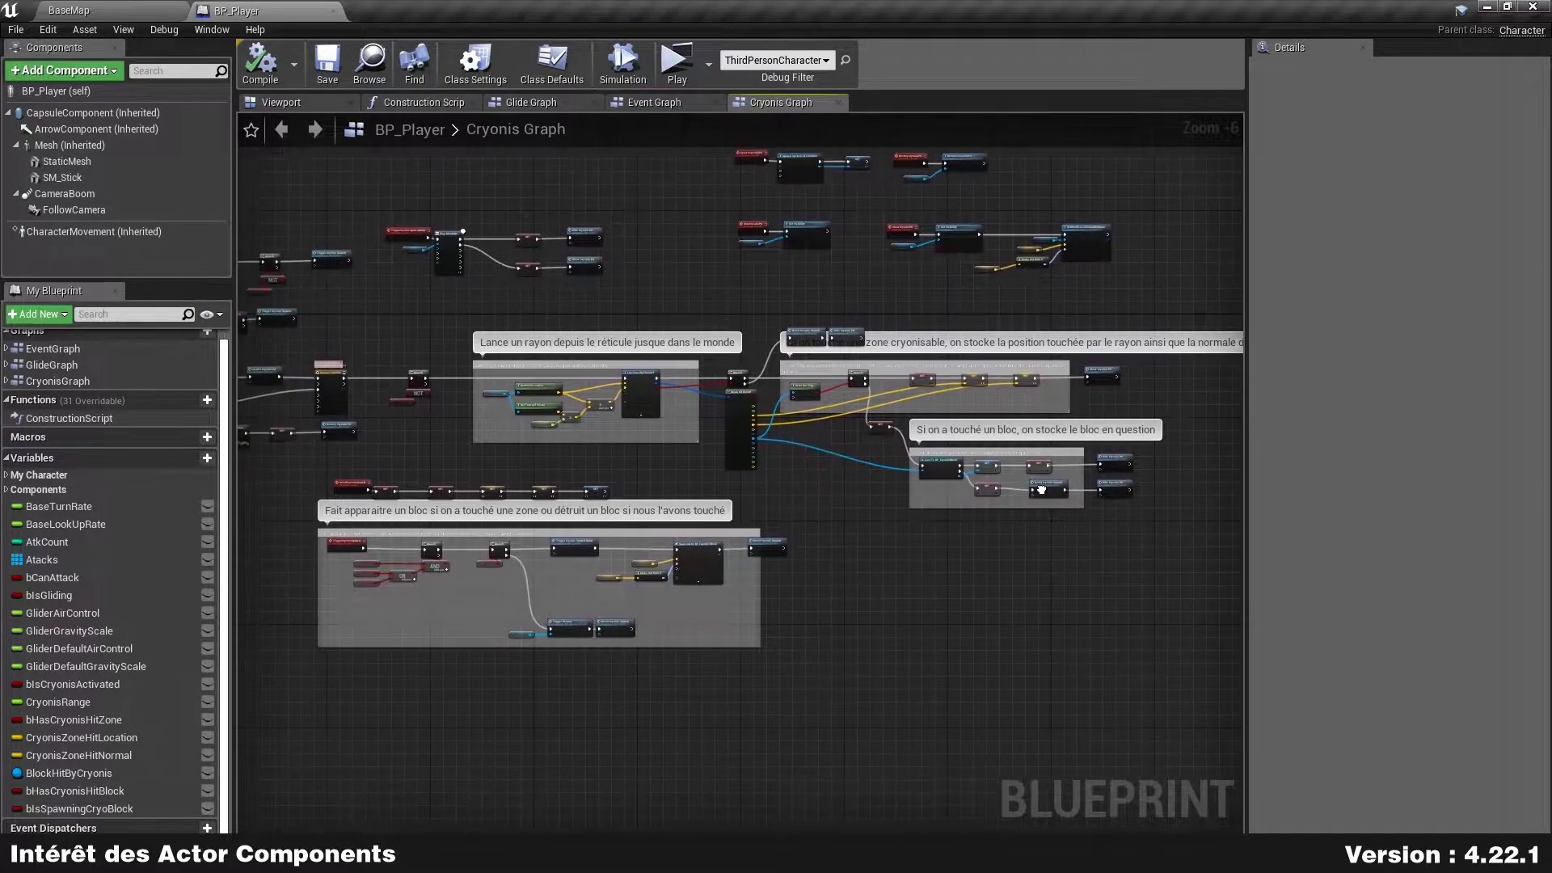
{"action": "scroll", "coordinate": [1043, 489], "scroll_direction": "up", "scroll_amount": 2}
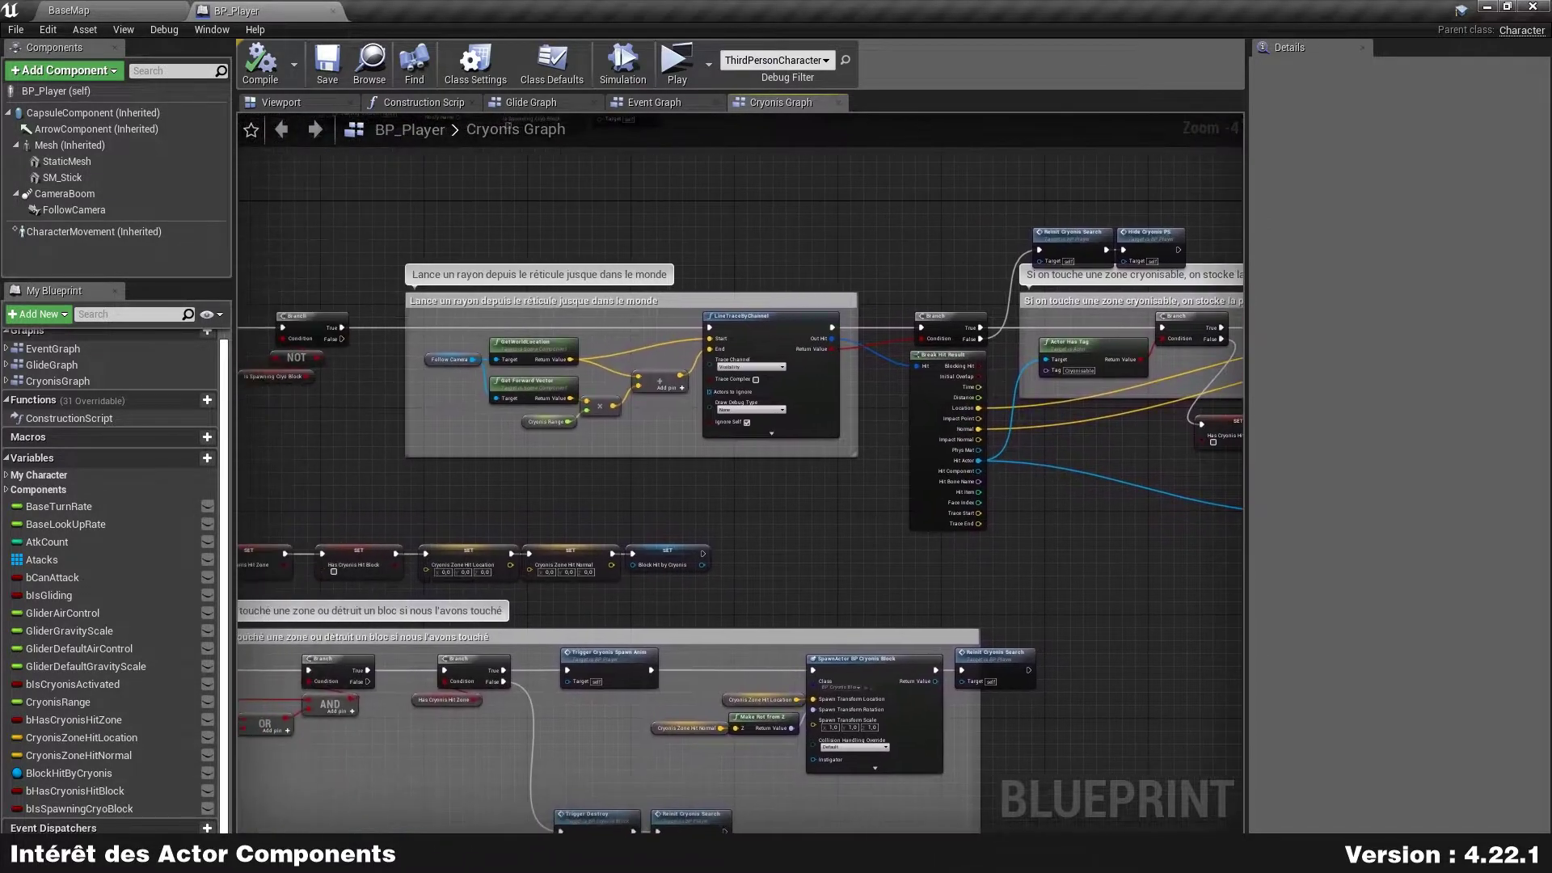
{"action": "right_click_drag", "start_coordinate": [566, 486], "coordinate": [1158, 452]}
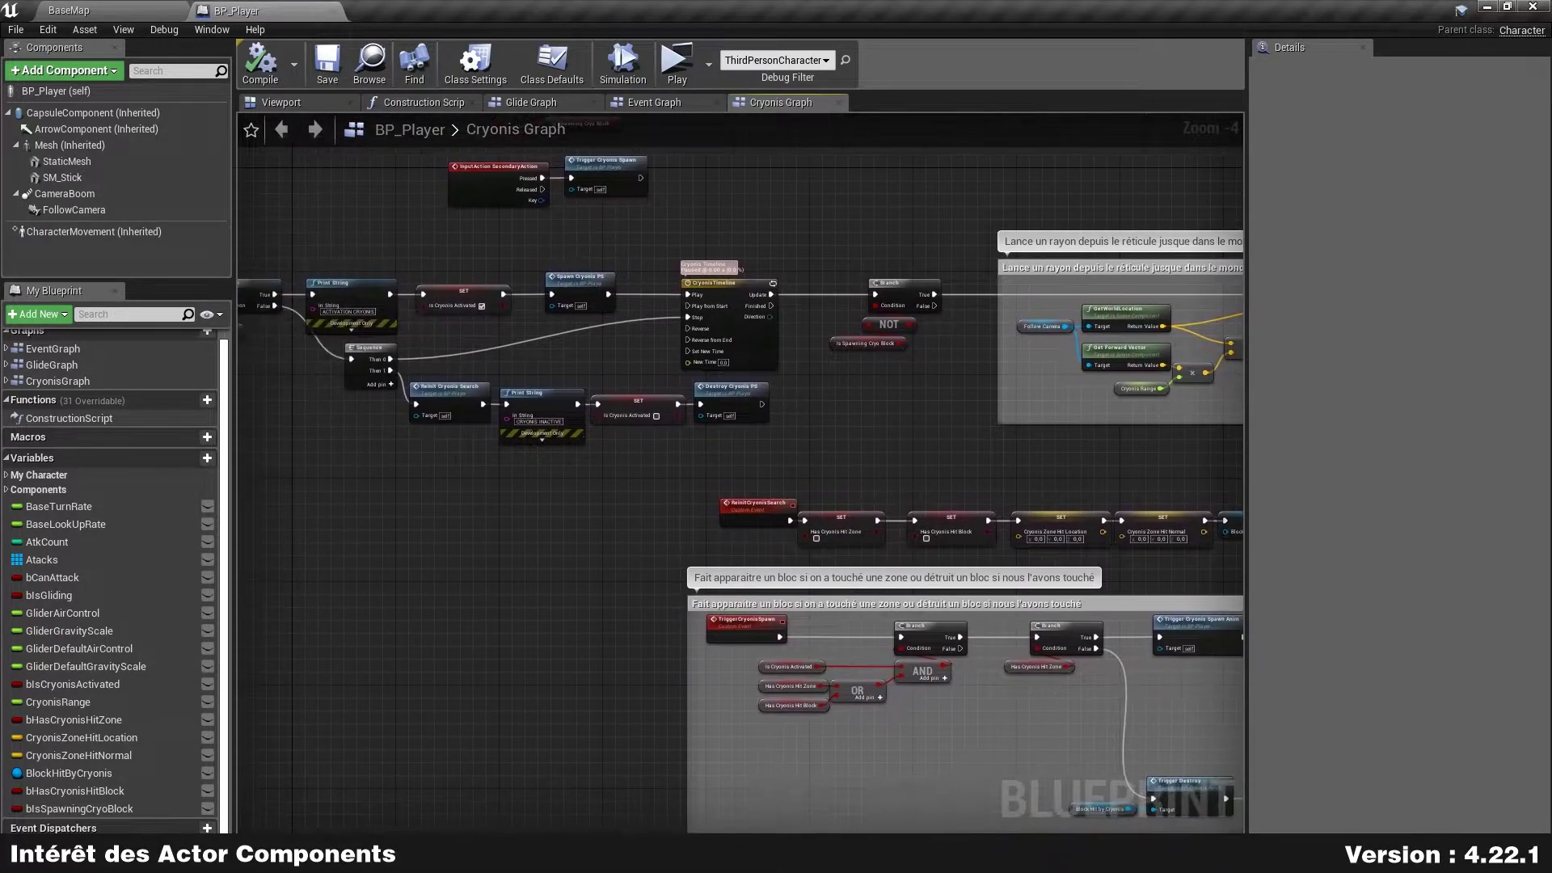
{"action": "right_click_drag", "start_coordinate": [1161, 293], "coordinate": [1243, 171]}
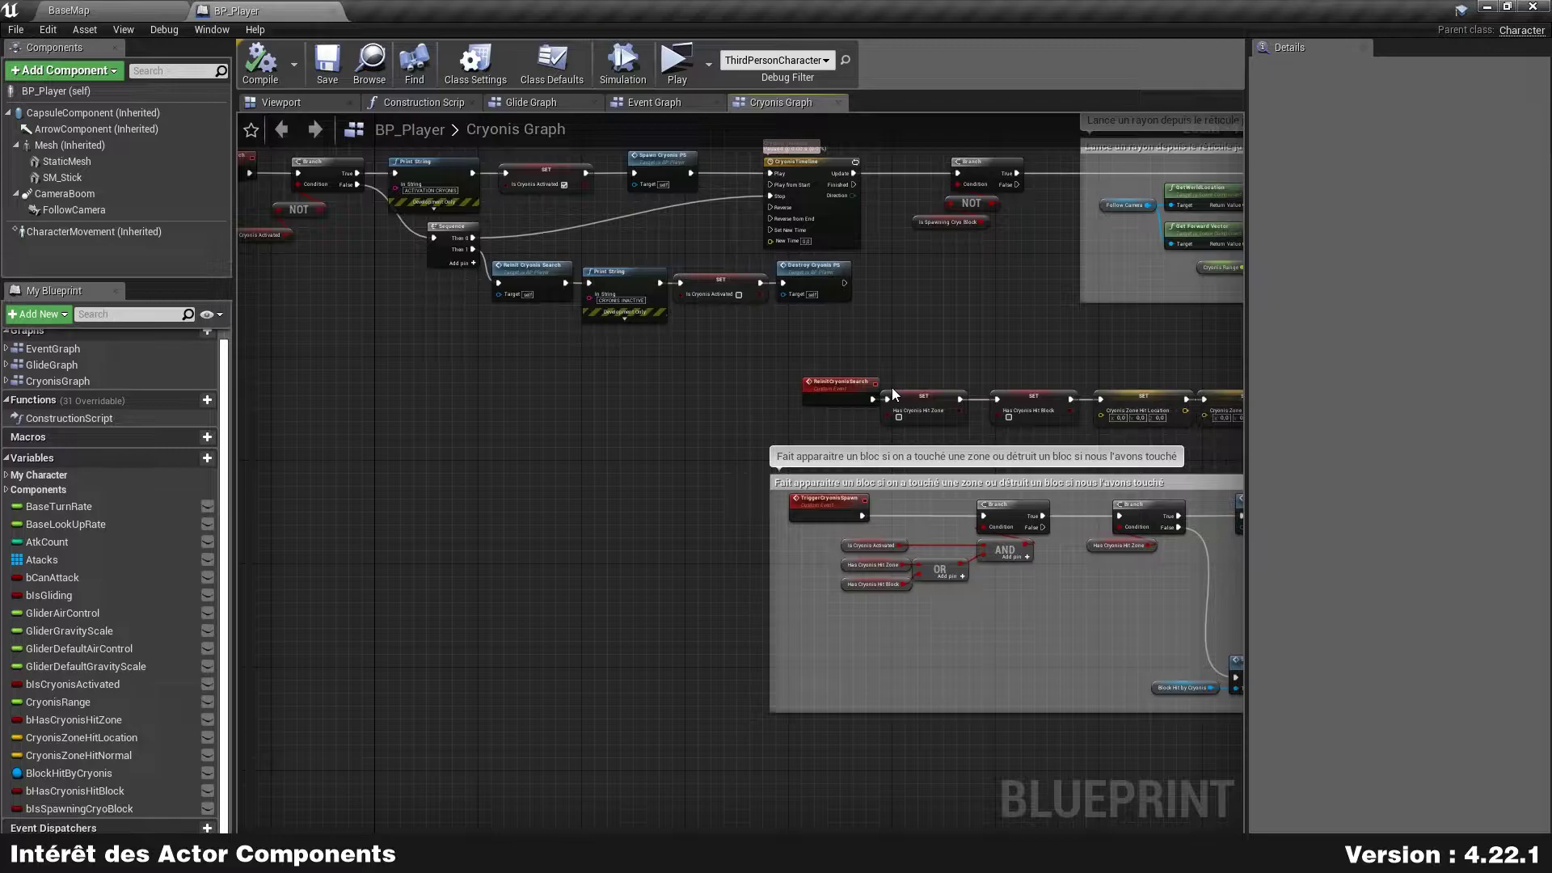
{"action": "scroll", "coordinate": [892, 394], "scroll_direction": "down", "scroll_amount": 2}
{"action": "scroll", "coordinate": [893, 394], "scroll_direction": "down", "scroll_amount": 1}
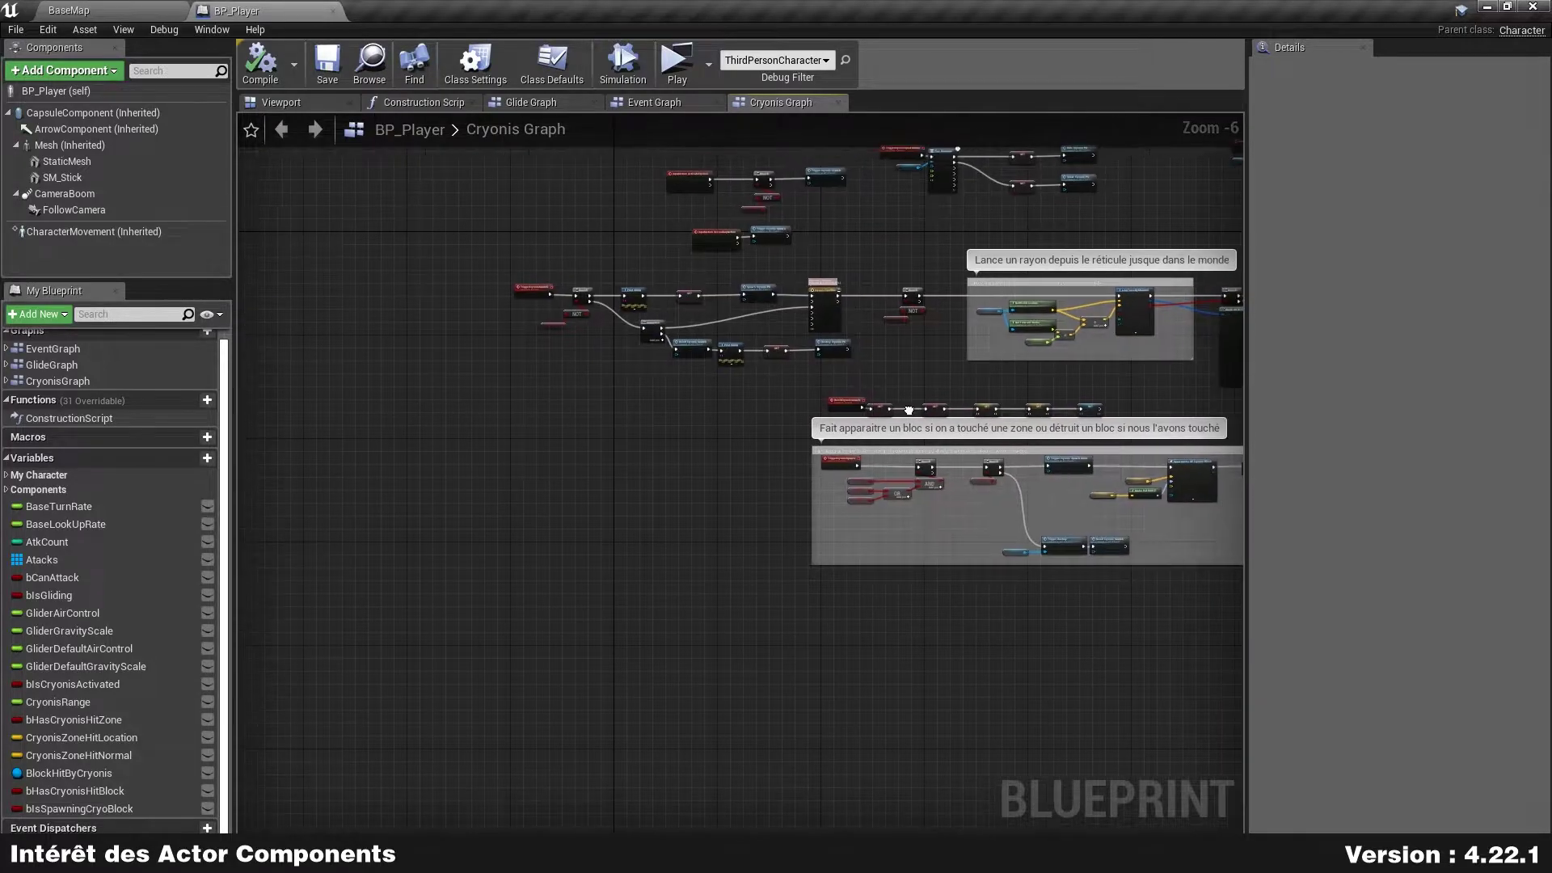
{"action": "scroll", "coordinate": [852, 437], "scroll_direction": "down", "scroll_amount": 2}
{"action": "mouse_move", "coordinate": [852, 436]}
{"action": "right_mouse_down"}
{"action": "mouse_move", "coordinate": [757, 444]}
{"action": "mouse_move", "coordinate": [762, 481]}
{"action": "right_mouse_up"}
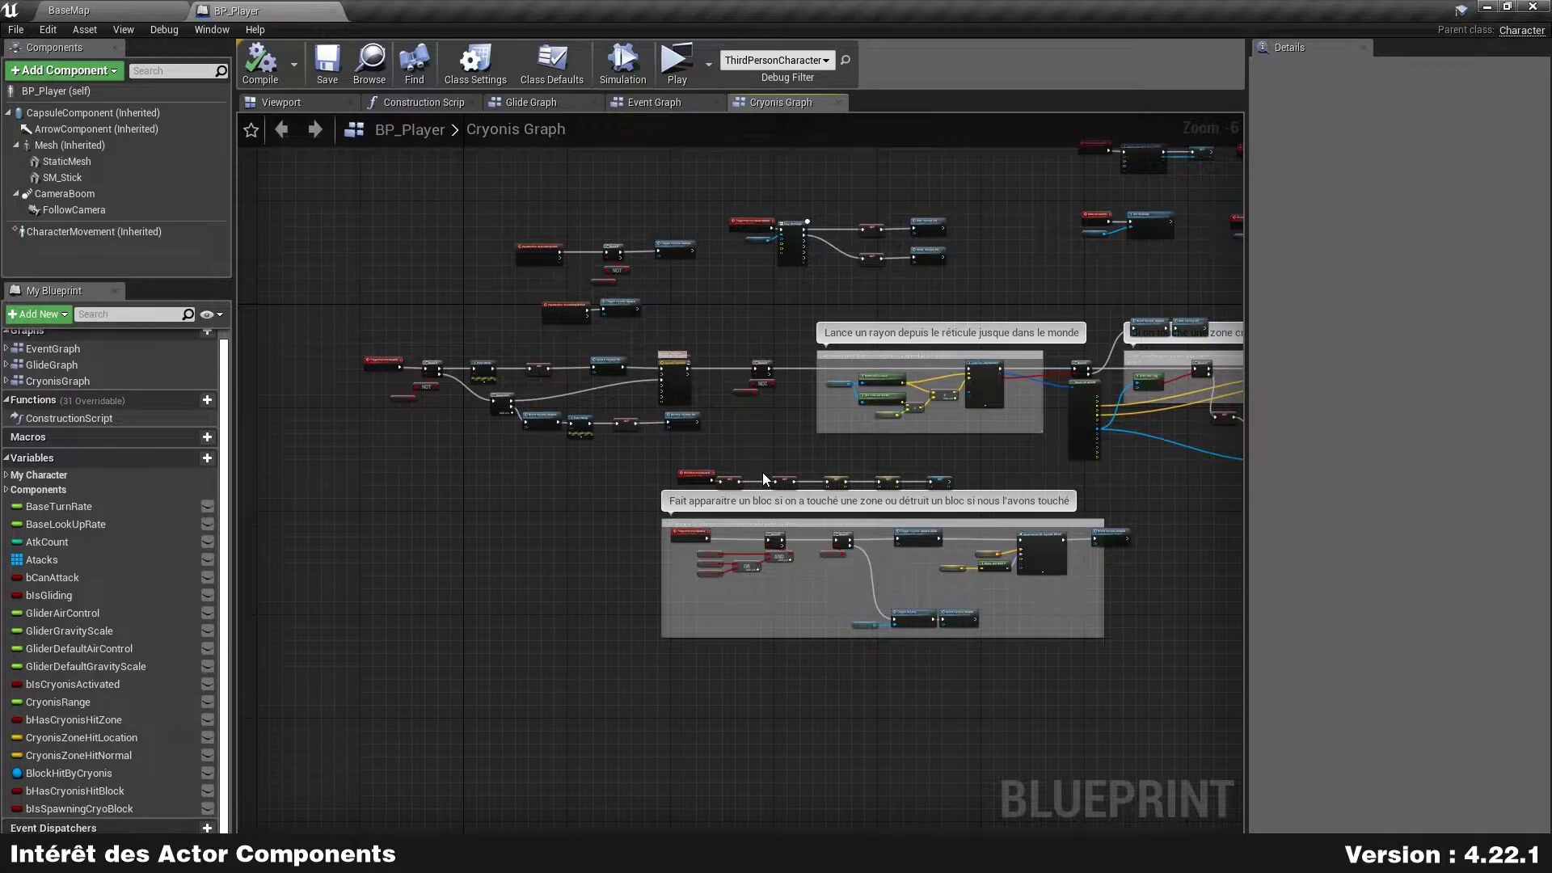
{"action": "scroll", "coordinate": [789, 474], "scroll_direction": "up", "scroll_amount": 1}
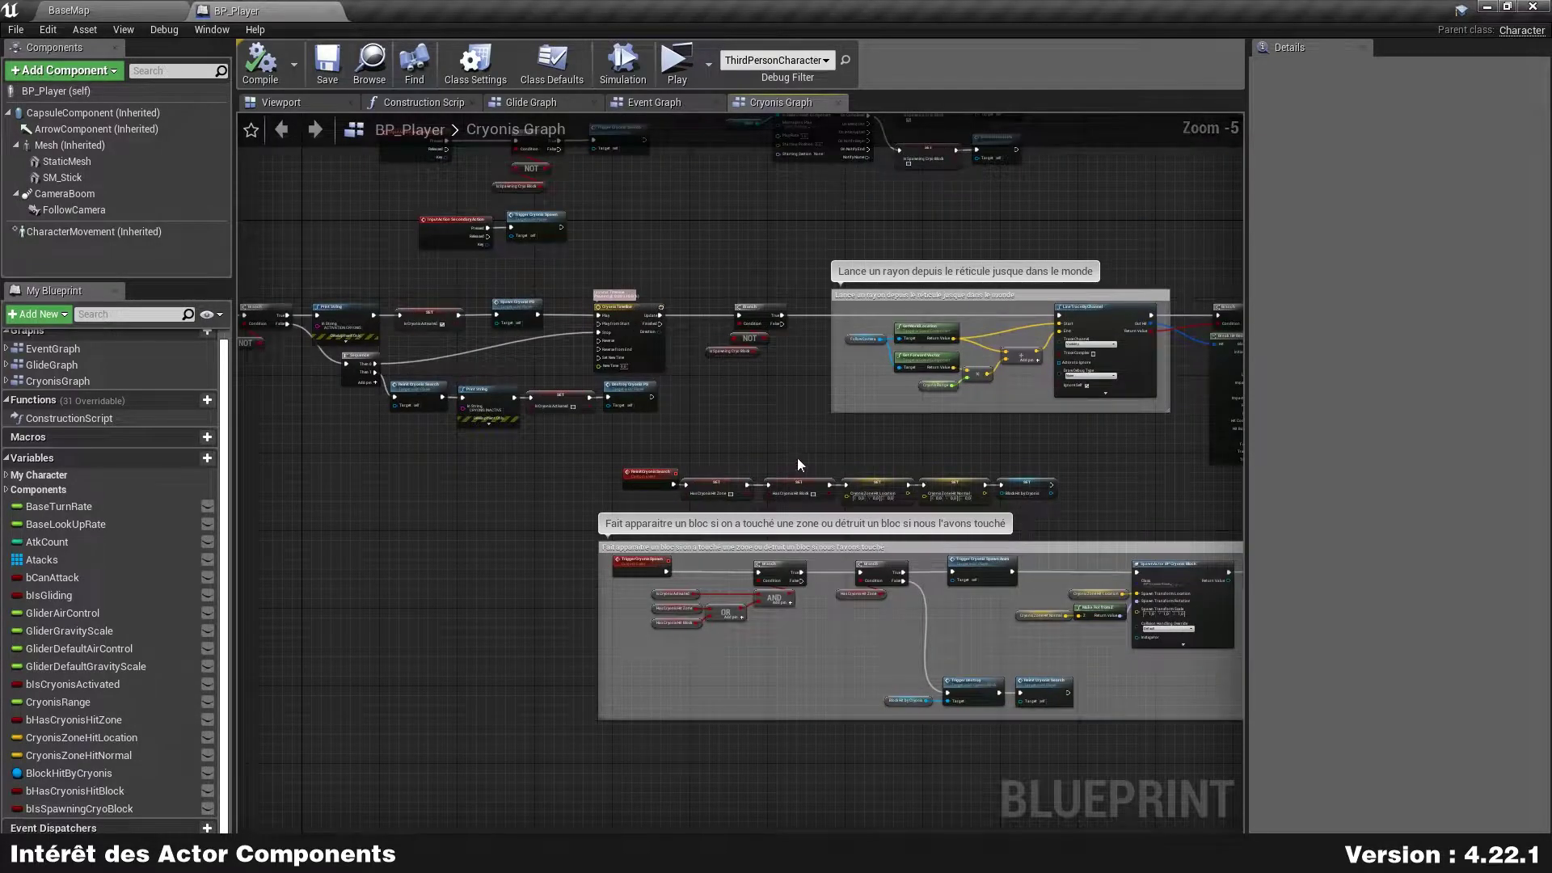
{"action": "right_click_drag", "start_coordinate": [813, 457], "coordinate": [716, 449]}
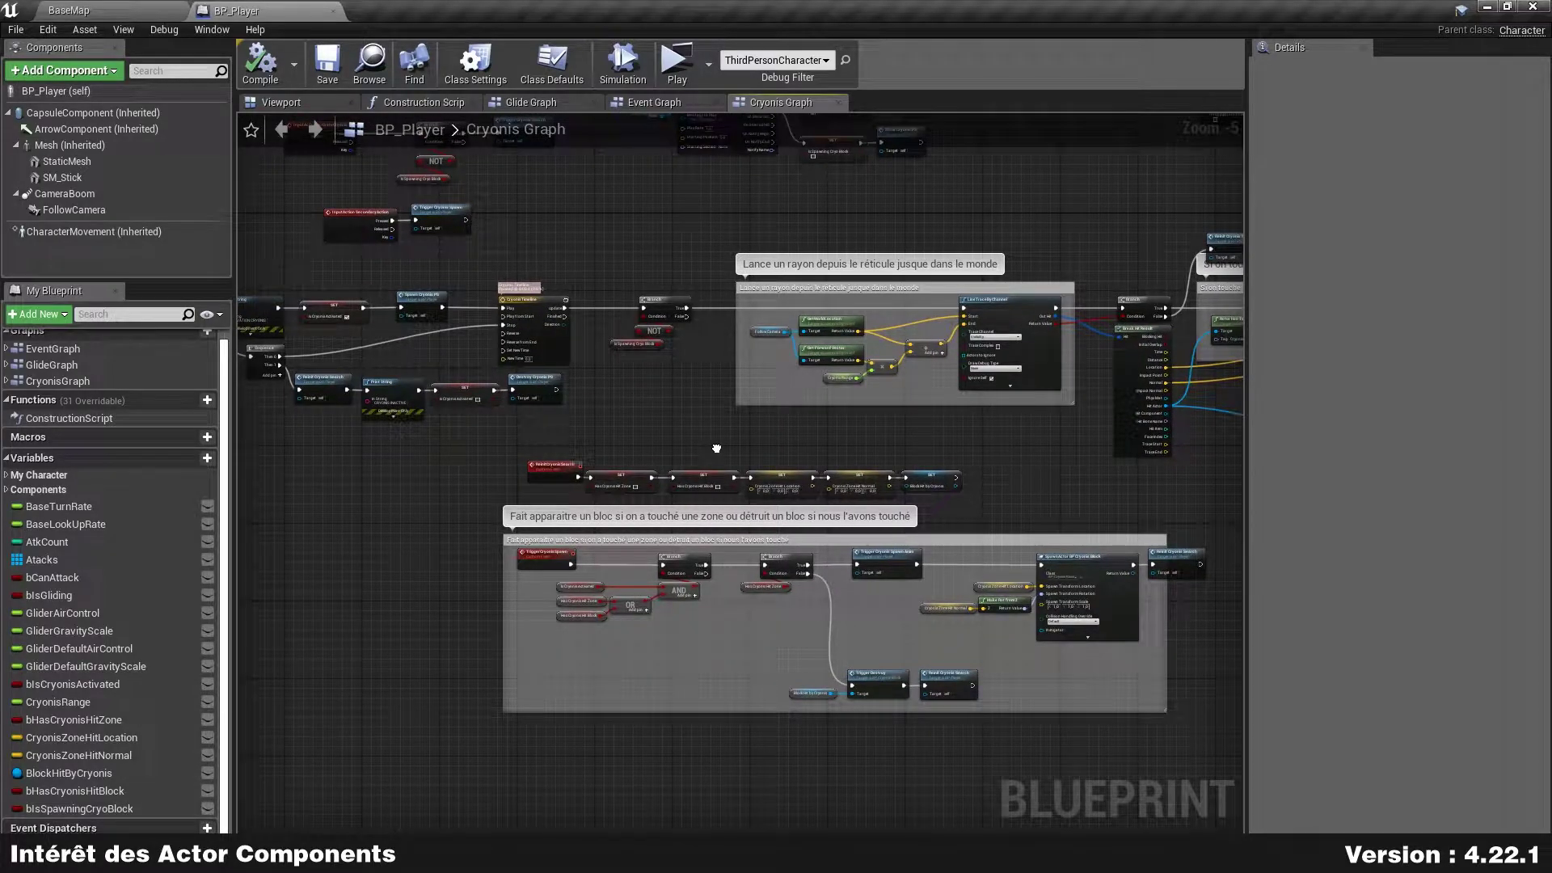
{"action": "right_click_drag", "start_coordinate": [715, 446], "coordinate": [482, 444]}
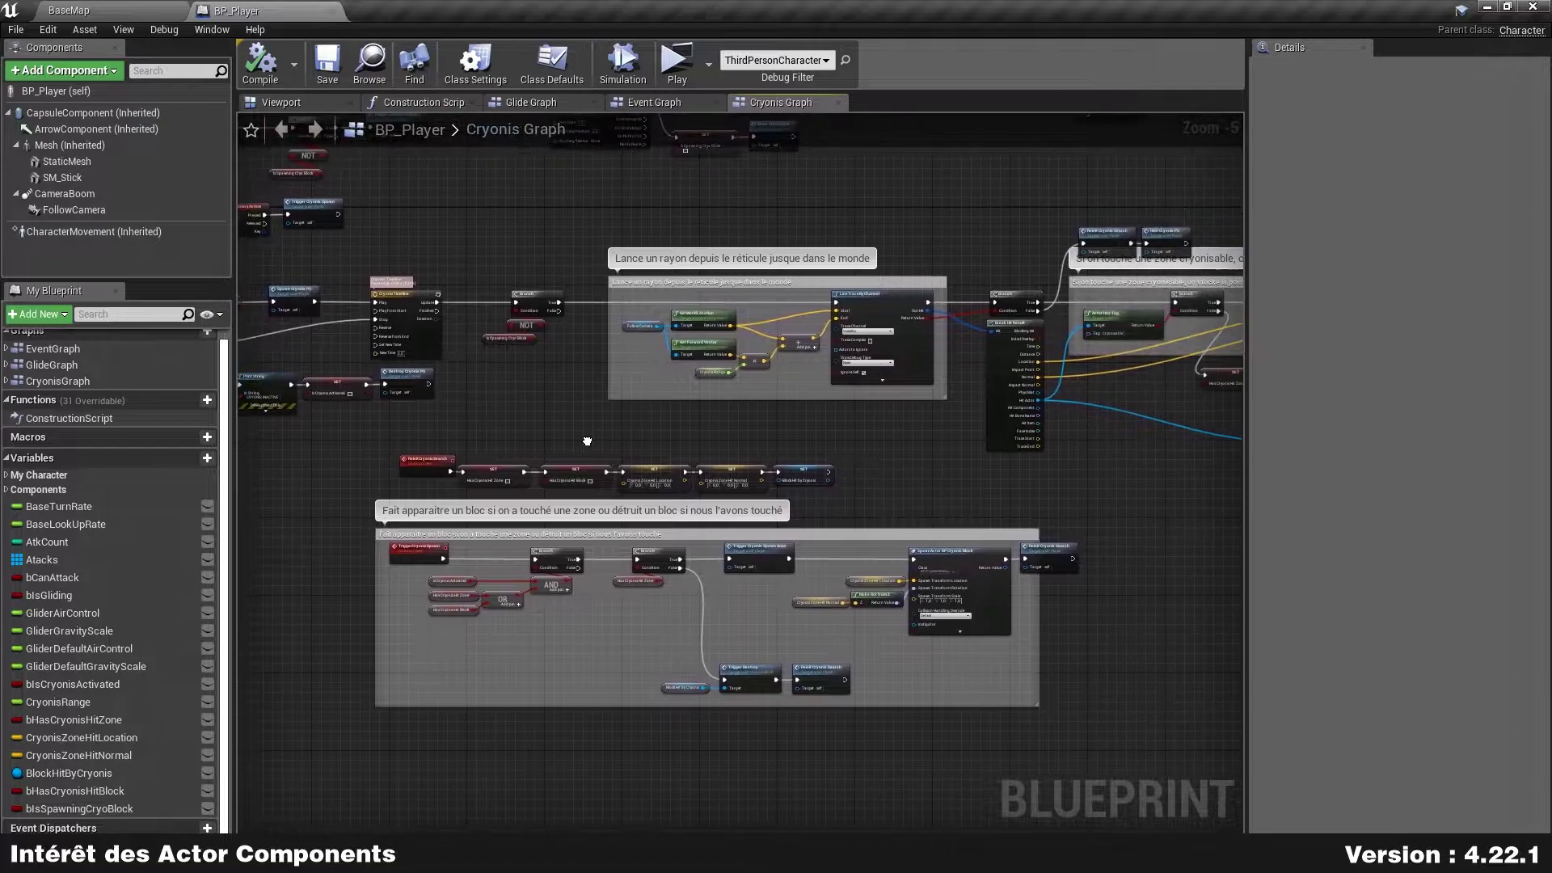
{"action": "scroll", "coordinate": [490, 380], "scroll_direction": "down", "scroll_amount": 1}
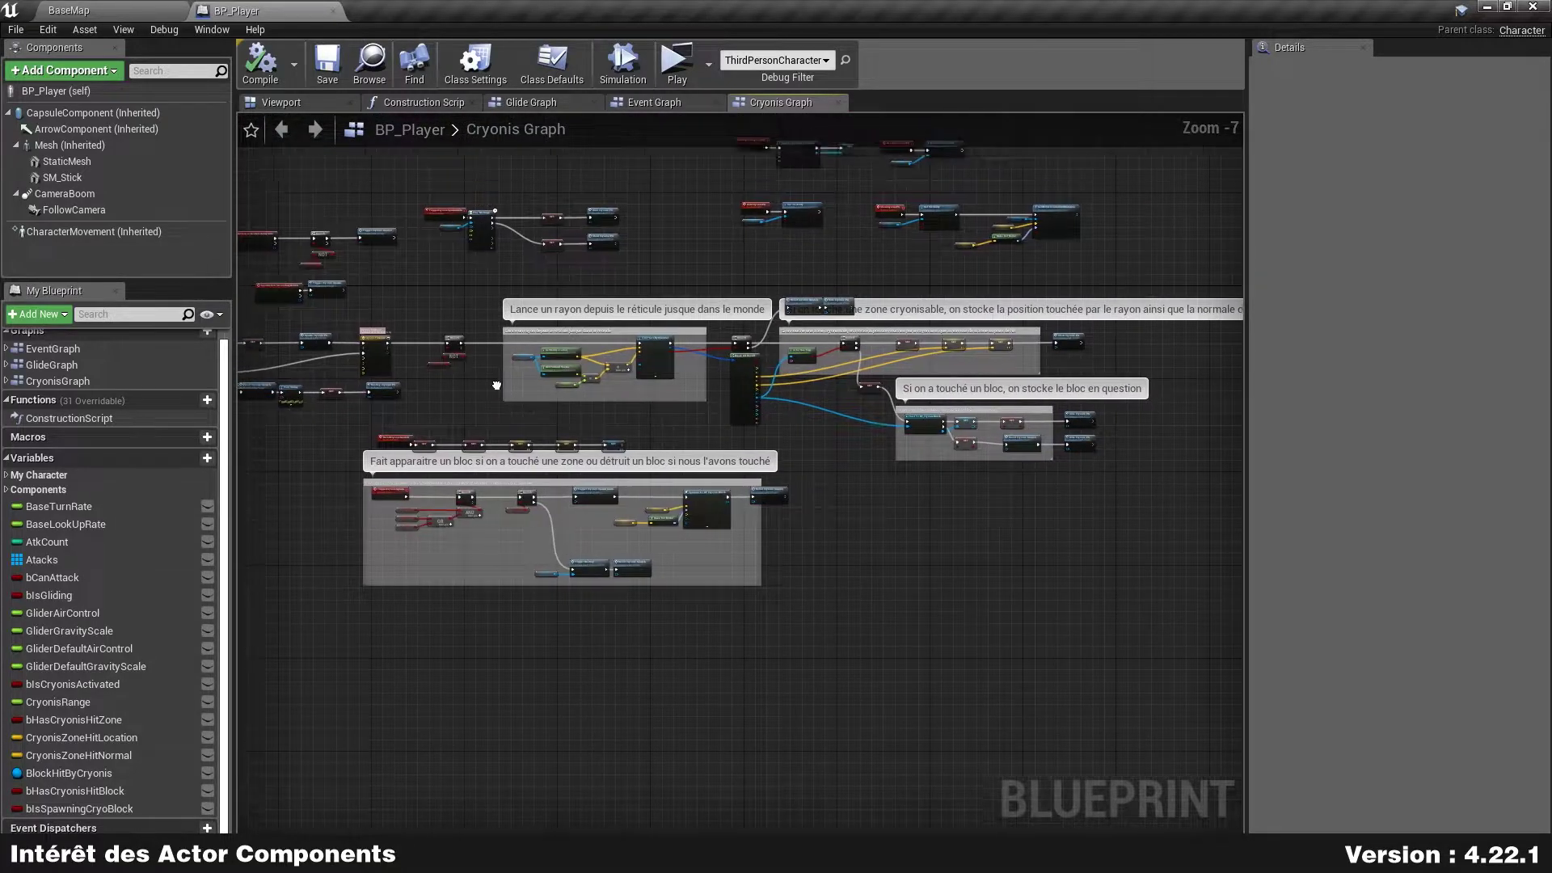
{"action": "scroll", "coordinate": [627, 528], "scroll_direction": "down", "scroll_amount": 1}
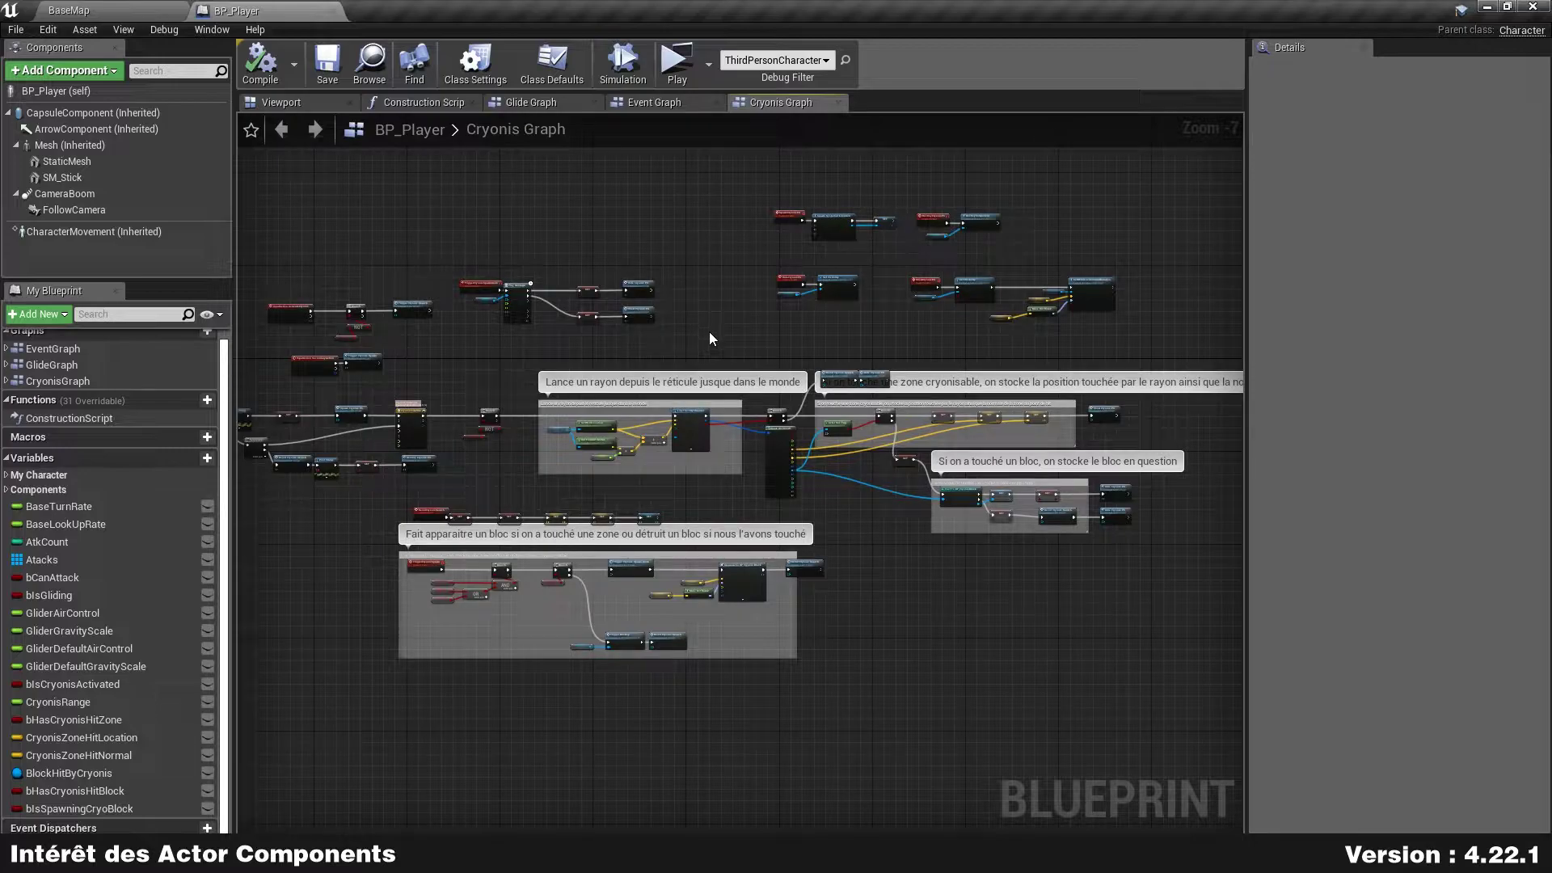
{"action": "right_click_drag", "start_coordinate": [690, 359], "coordinate": [535, 388]}
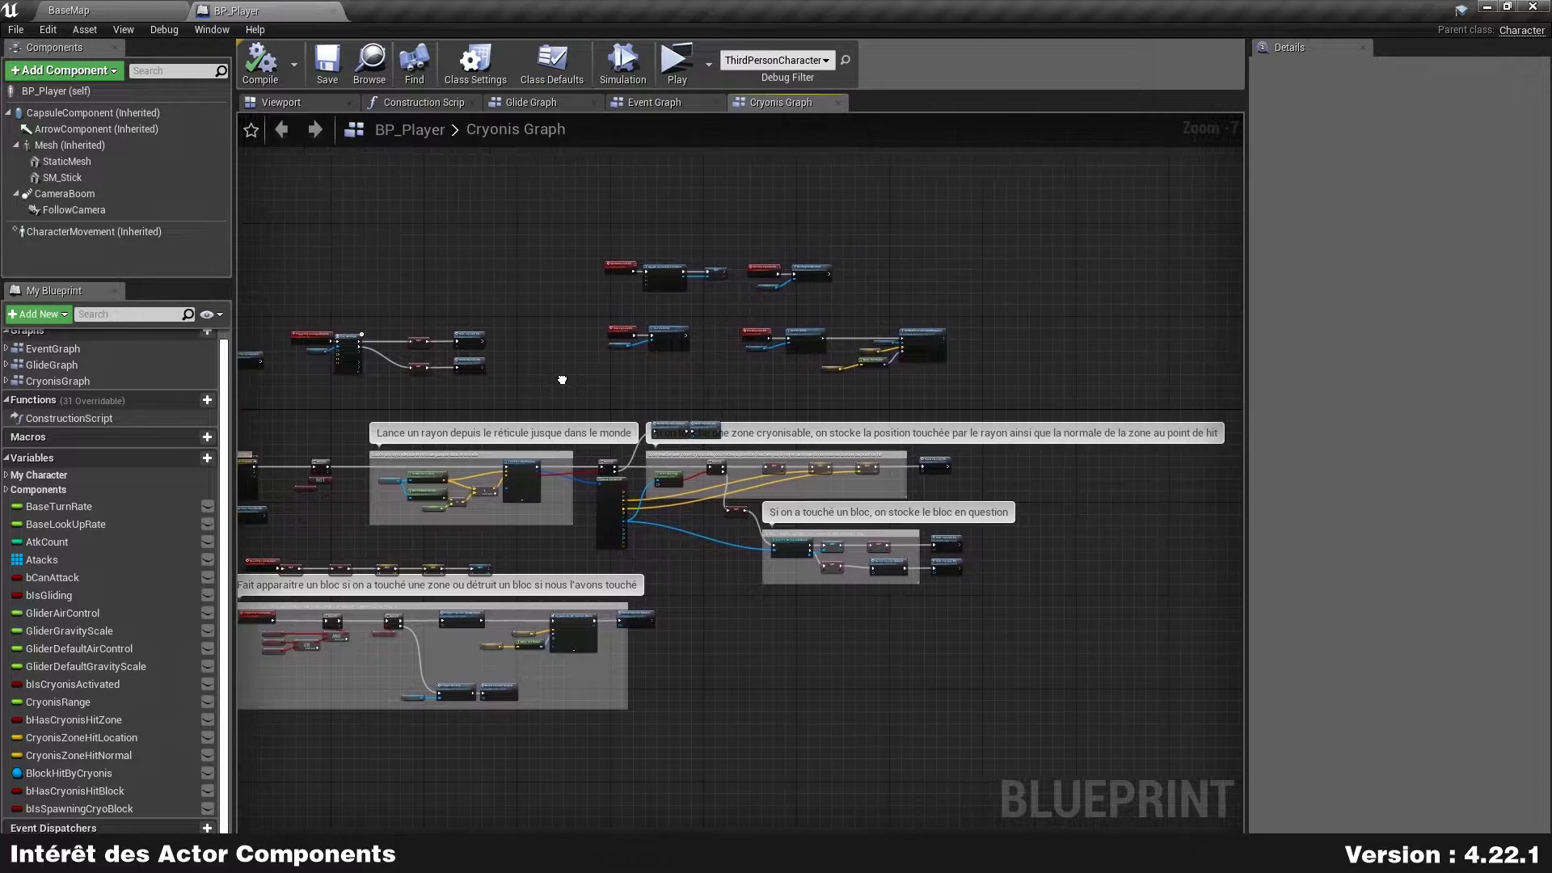
{"action": "scroll", "coordinate": [561, 383], "scroll_direction": "up", "scroll_amount": 2}
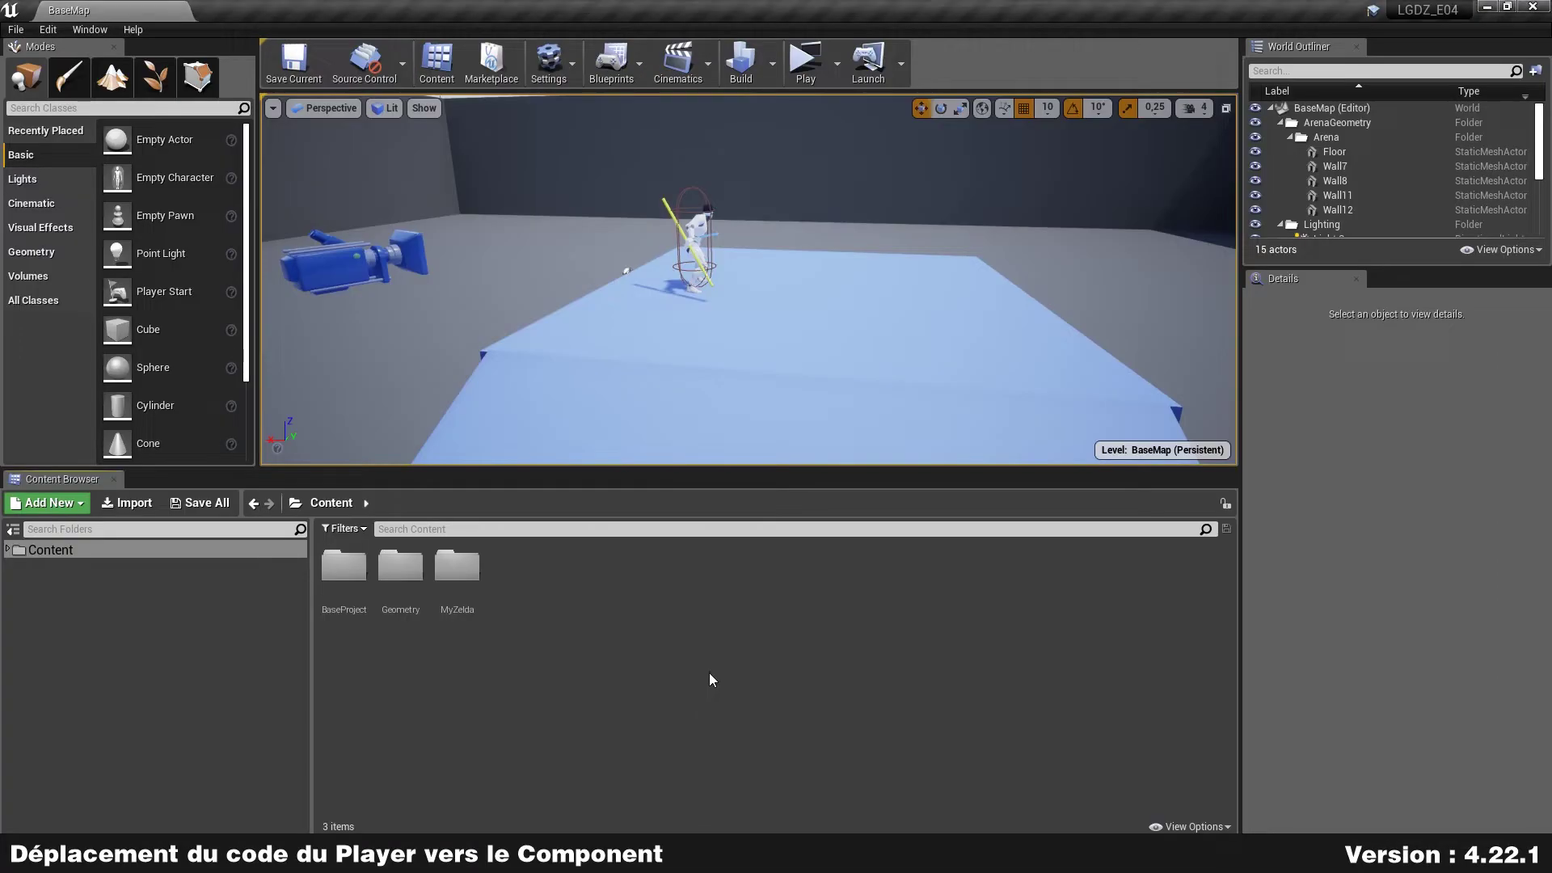
- Browse the Content Browser to the MyZelda/Modules/Cryonis folder
{"action": "double_click", "coordinate": [456, 566]}
{"action": "left_click", "coordinate": [475, 595]}
{"action": "double_click", "coordinate": [474, 594]}
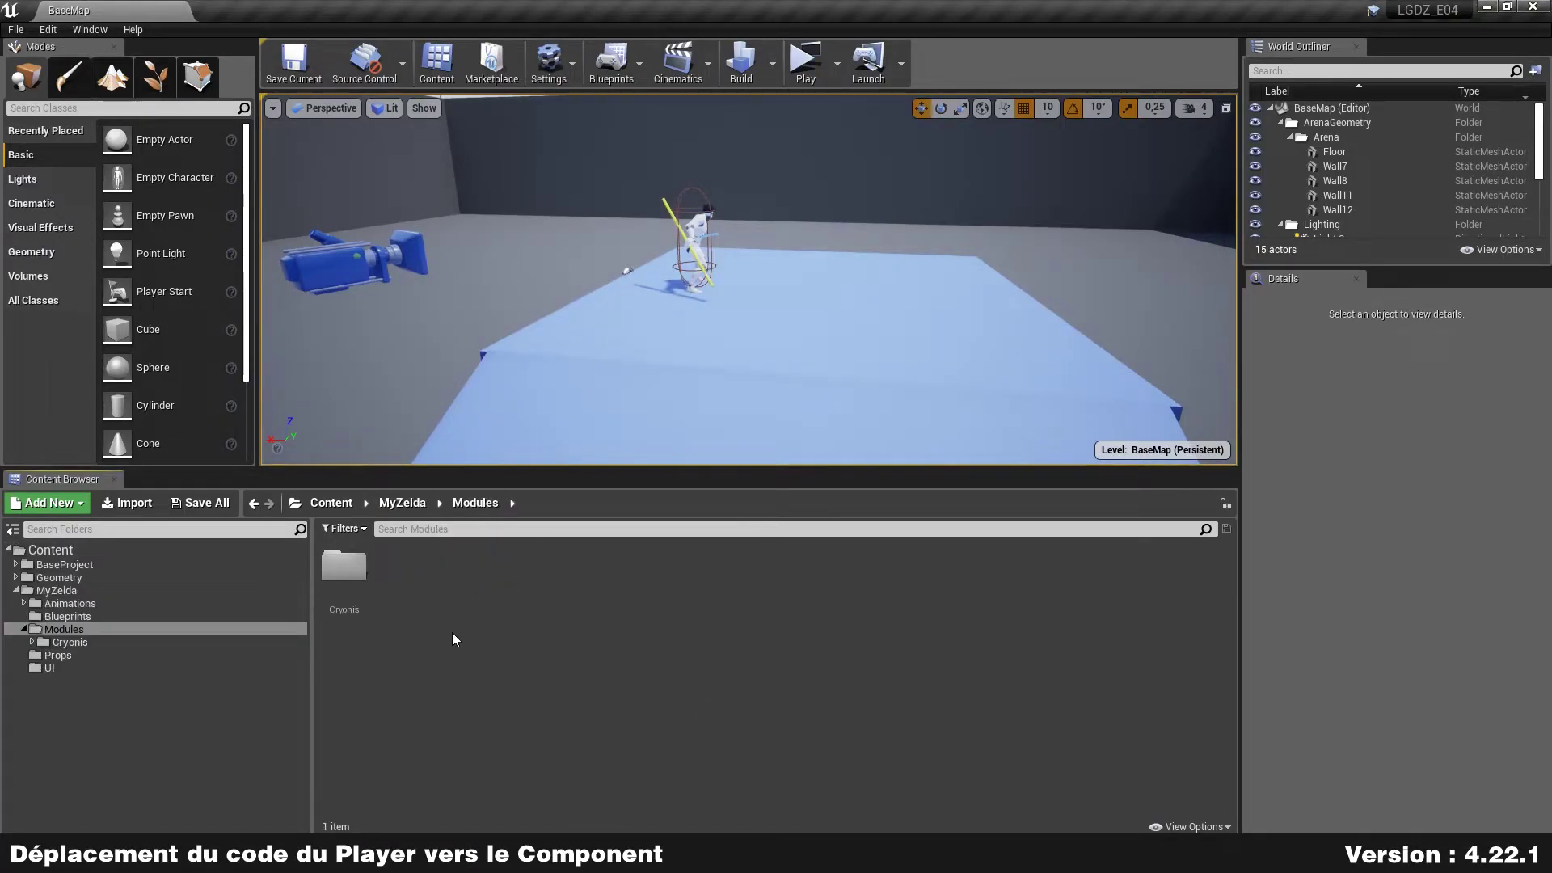
{"action": "left_click", "coordinate": [344, 566]}
{"action": "double_click", "coordinate": [344, 566]}
- Create an Actor Component Blueprint Class there named AC_CryonisModule
{"action": "right_click", "coordinate": [580, 595]}
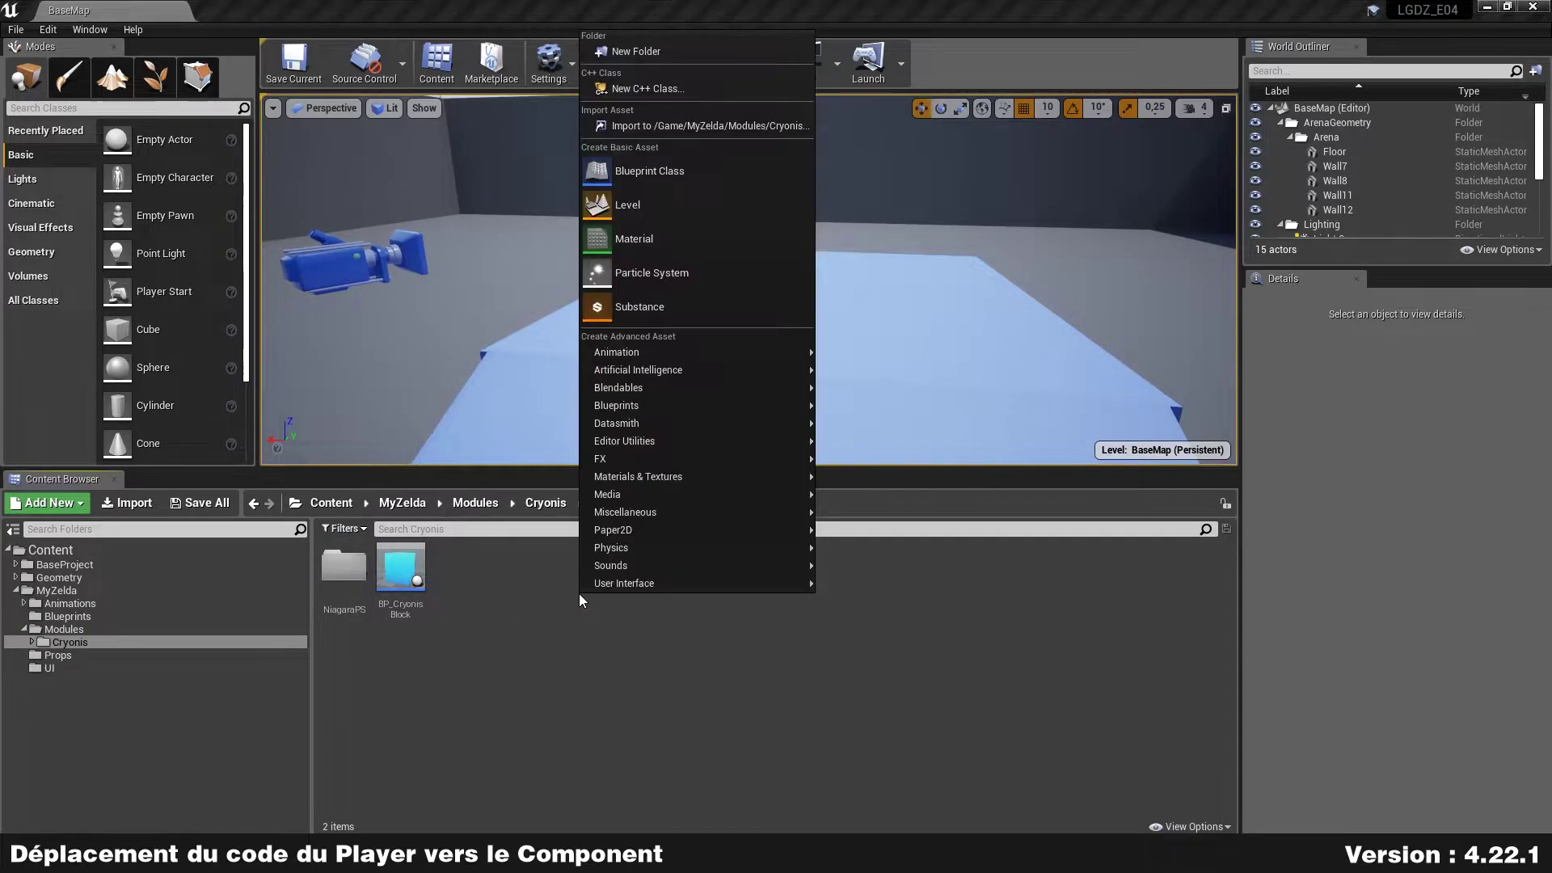
{"action": "left_click", "coordinate": [659, 174]}
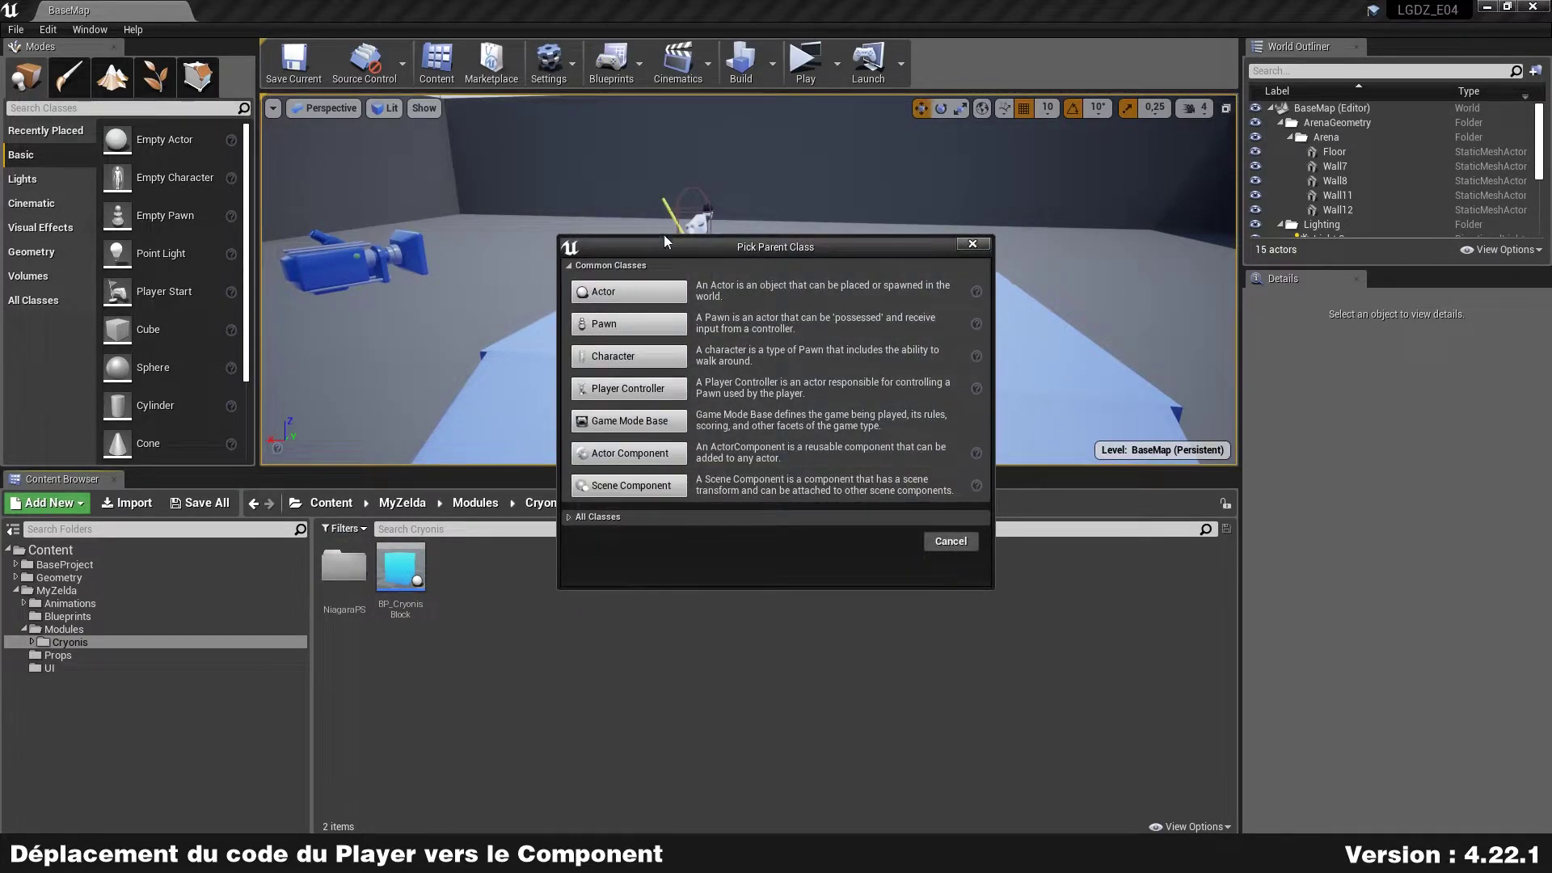
{"action": "left_click", "coordinate": [635, 450]}
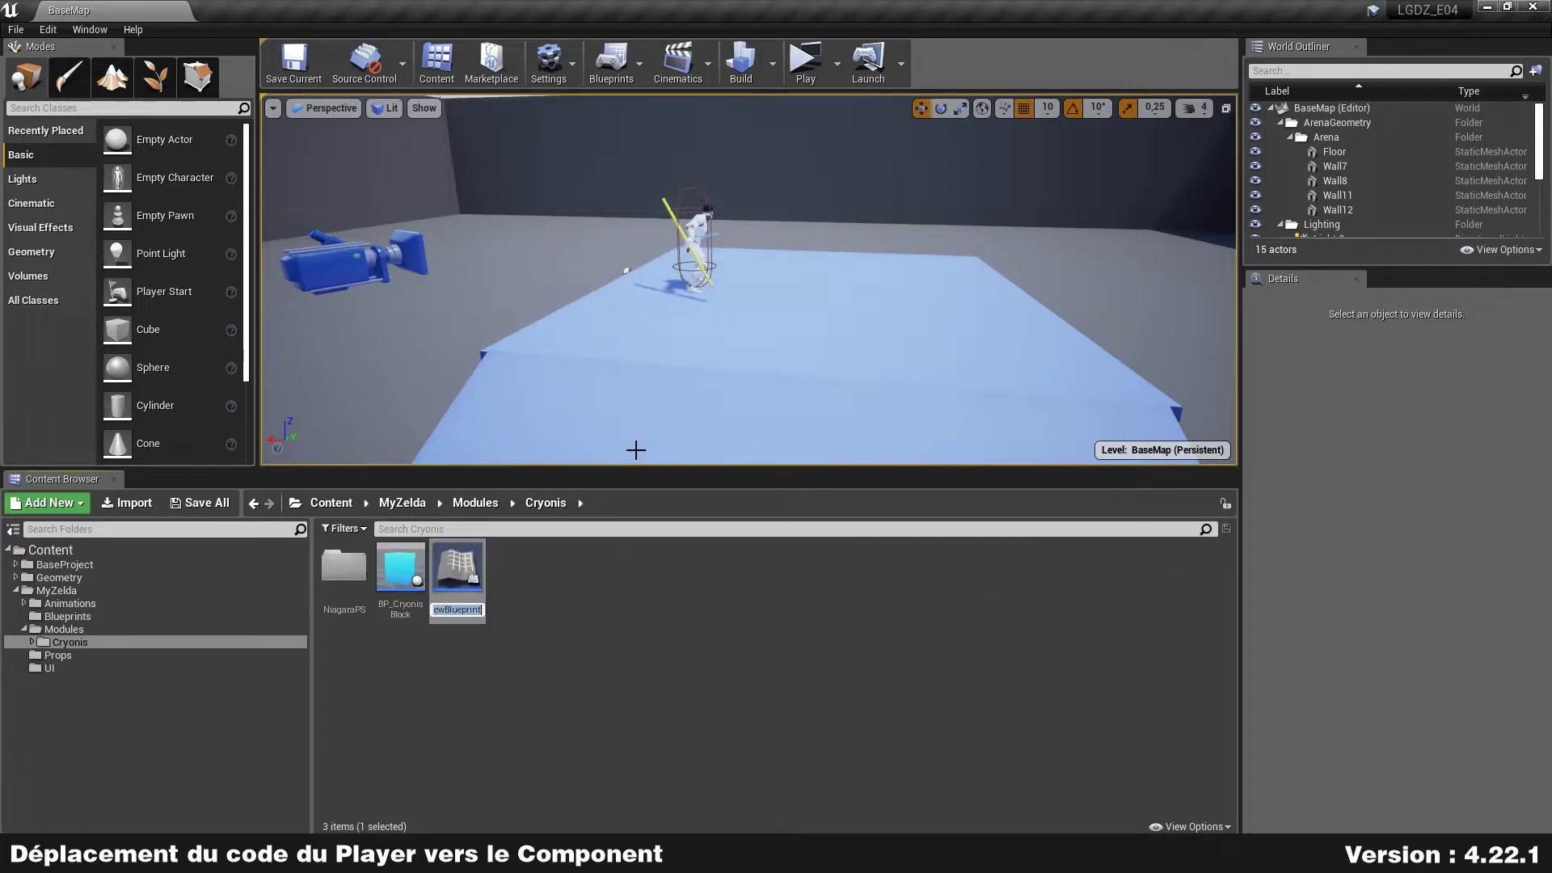
{"action": "type", "text": "AC_Cry"}
{"action": "type", "text": "onisModule"}
- Confirm the AC_CryonisModule name, open its event graph, and save the blueprint
{"action": "key", "text": "Return"}
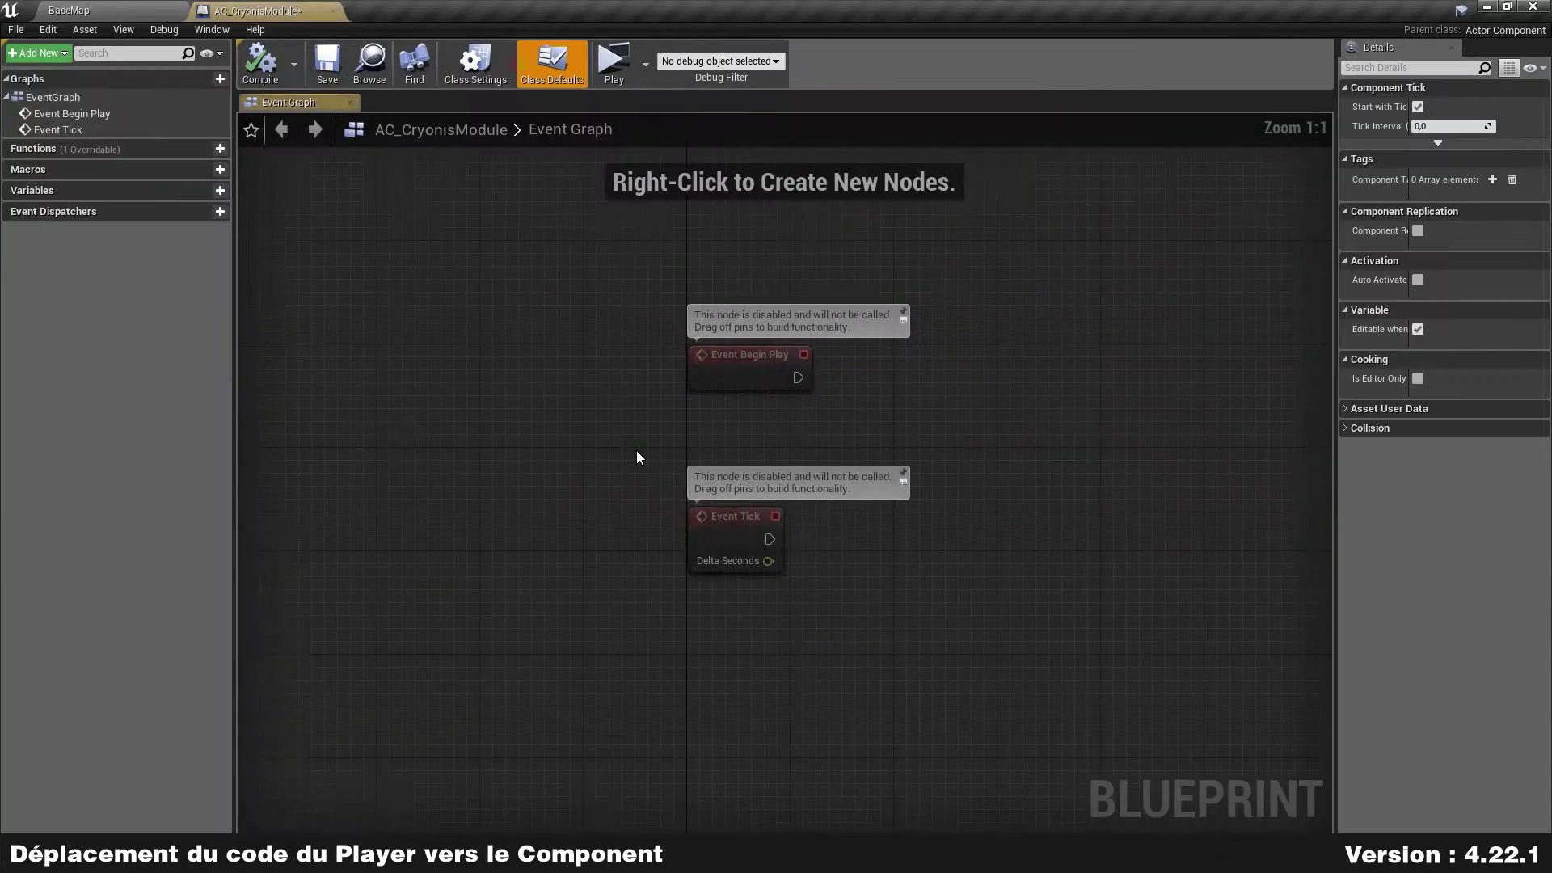
{"action": "right_click_drag", "start_coordinate": [1151, 501], "coordinate": [841, 427]}
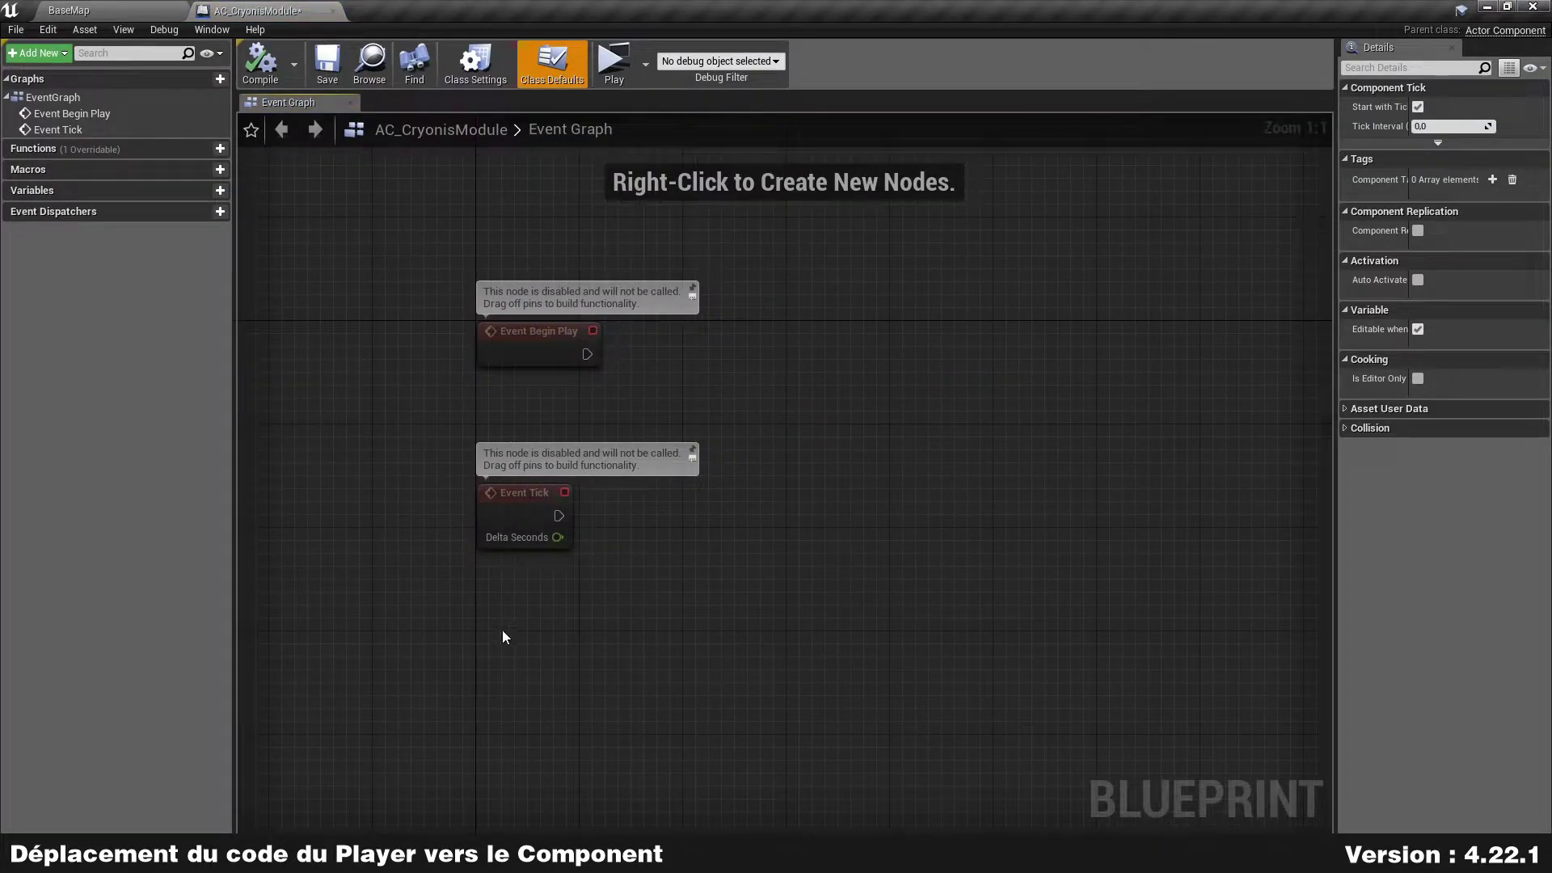
{"action": "left_click_drag", "start_coordinate": [387, 634], "coordinate": [779, 328]}
{"action": "left_click", "coordinate": [1086, 260]}
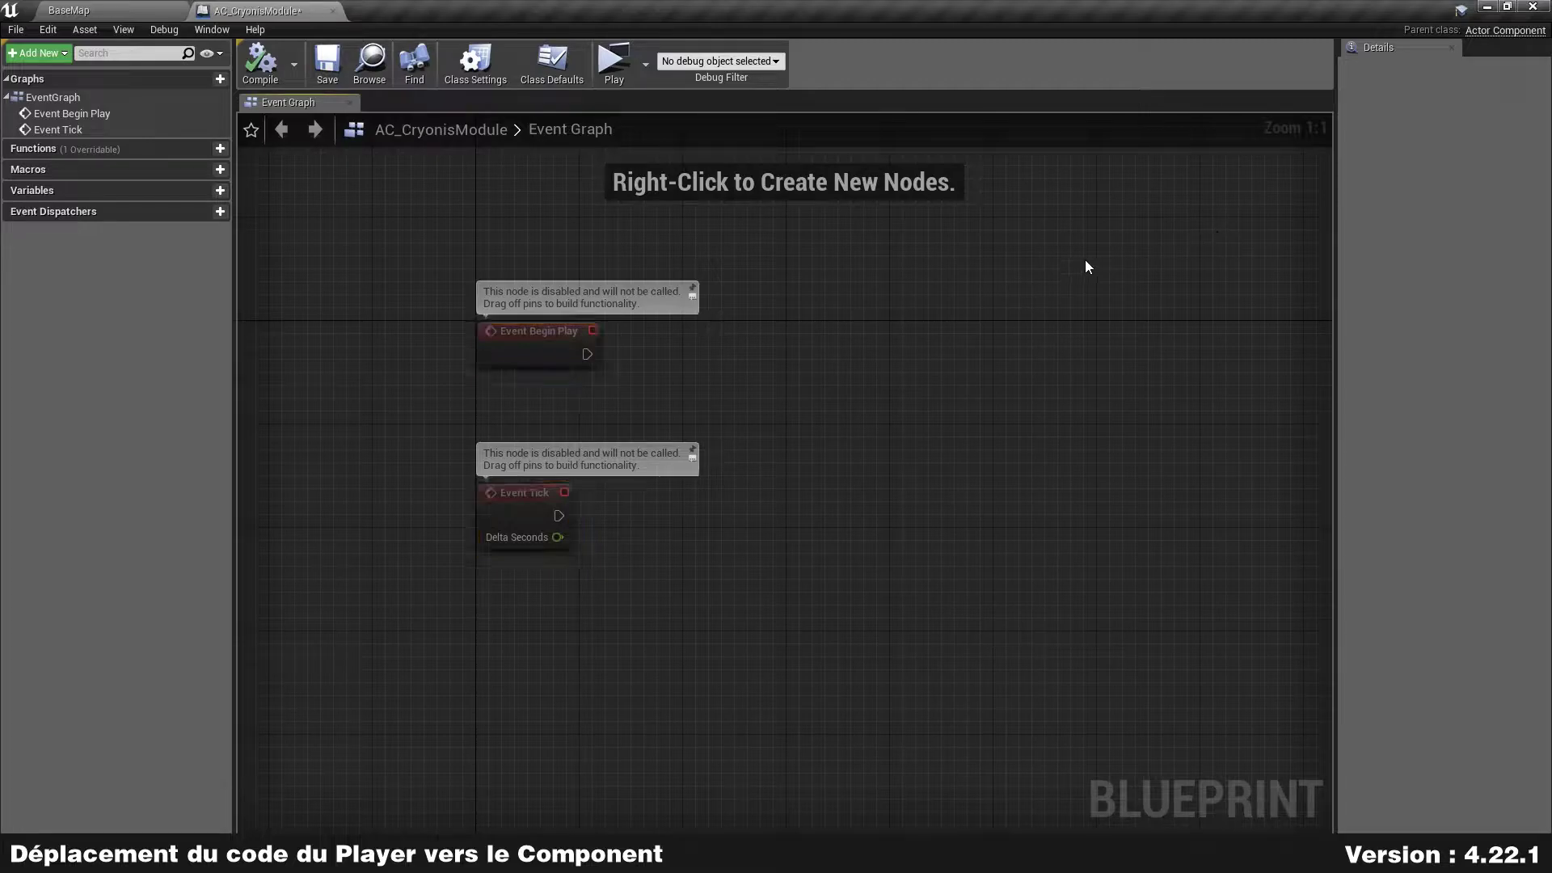
{"action": "left_click_drag", "start_coordinate": [1064, 271], "coordinate": [908, 343]}
{"action": "left_click", "coordinate": [327, 63]}
{"action": "right_click_drag", "start_coordinate": [1073, 417], "coordinate": [980, 434]}
- Return to the BaseMap level and open the BP_Player blueprint
{"action": "left_click", "coordinate": [121, 10]}
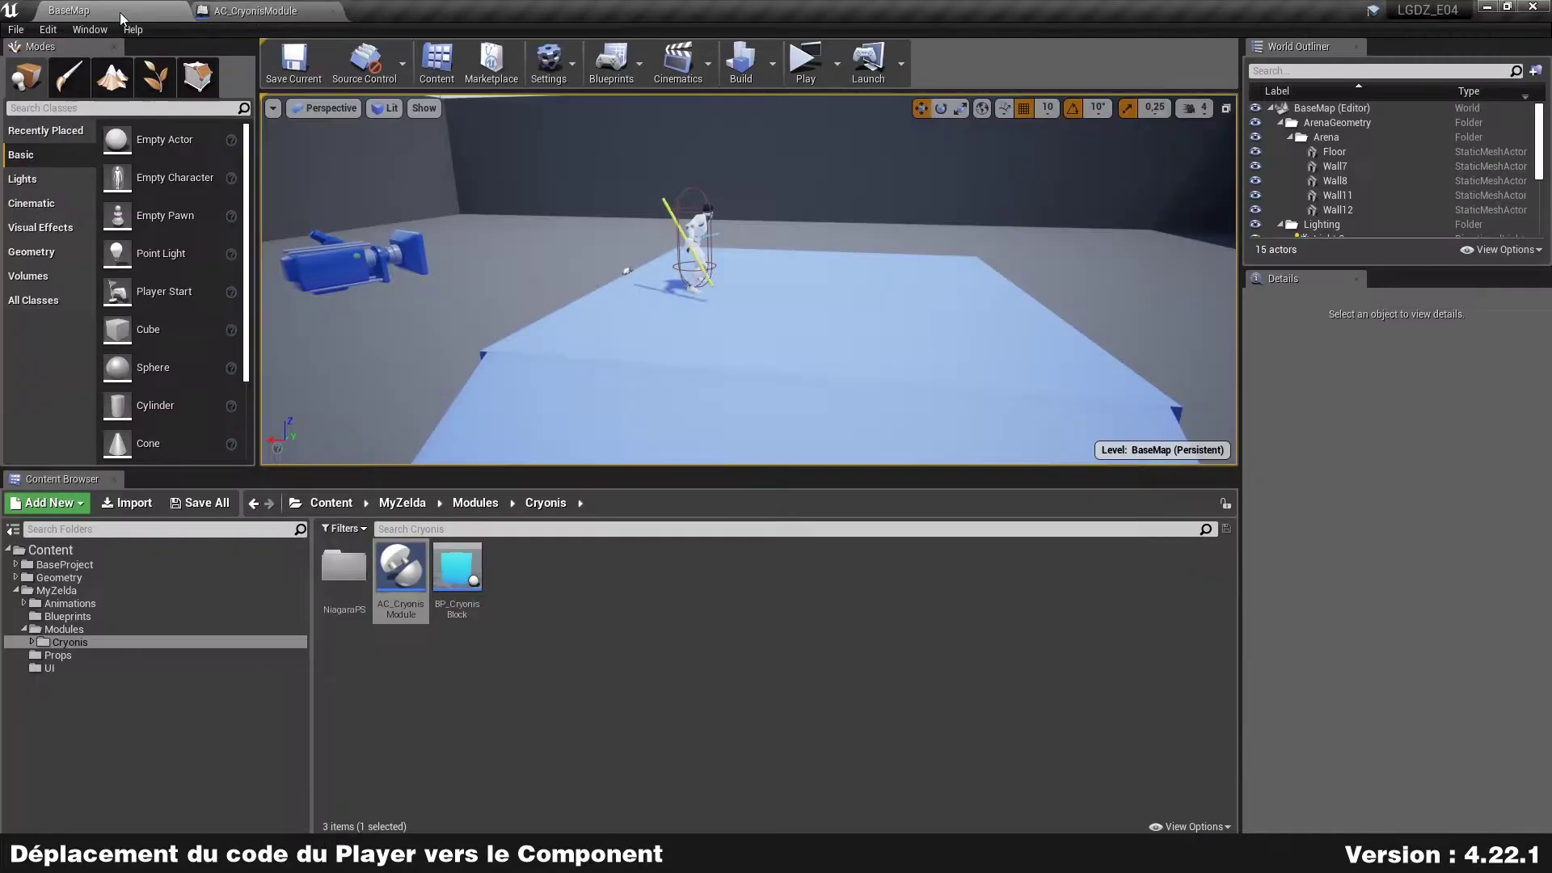
{"action": "left_click", "coordinate": [174, 616]}
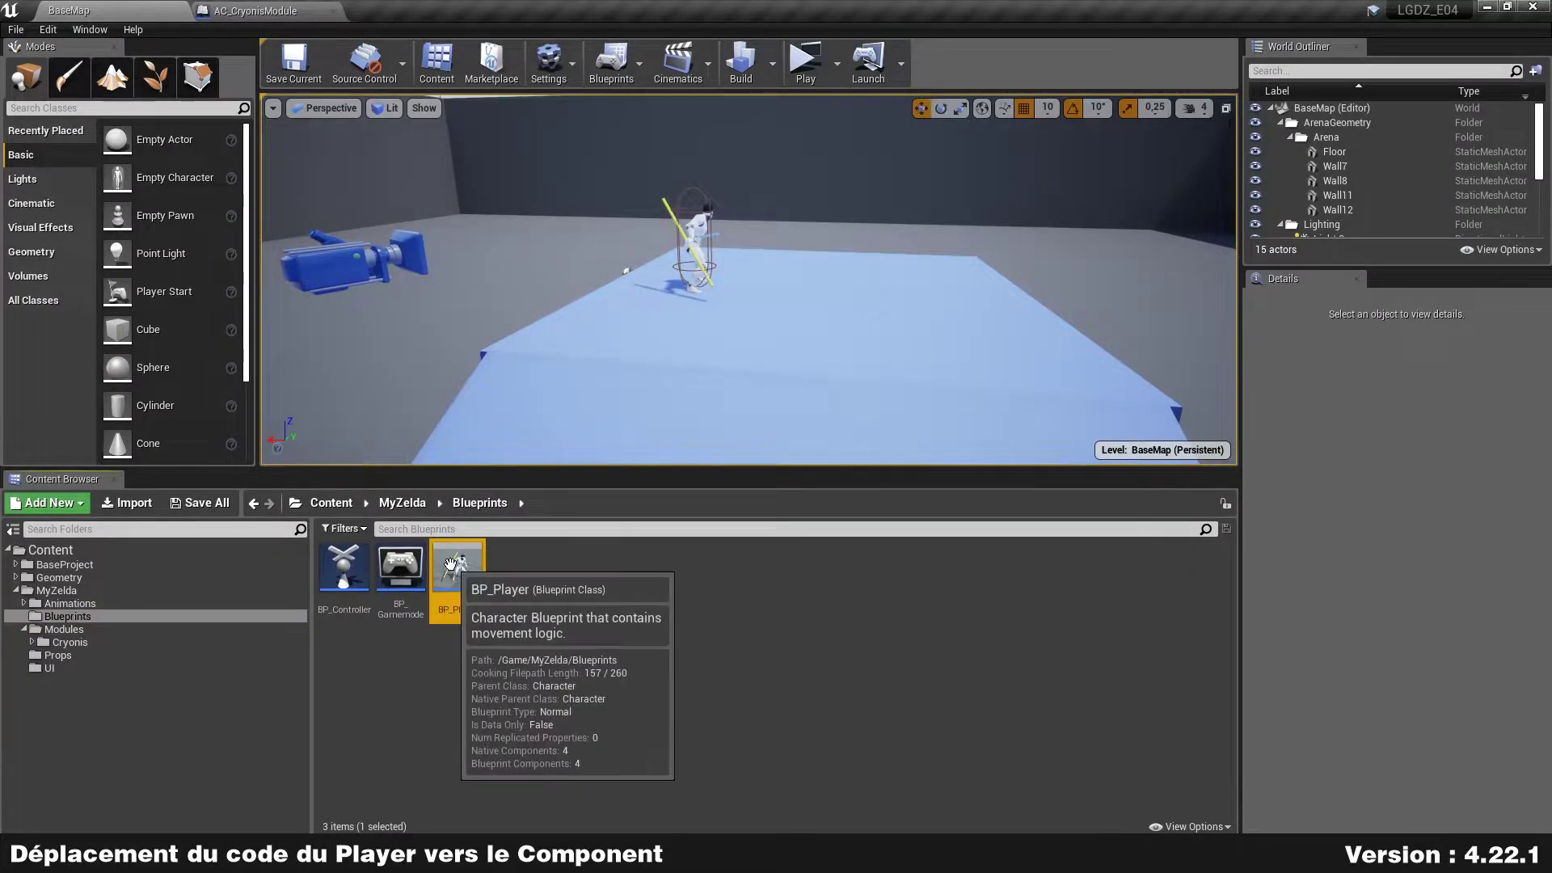
{"action": "double_click", "coordinate": [457, 568]}
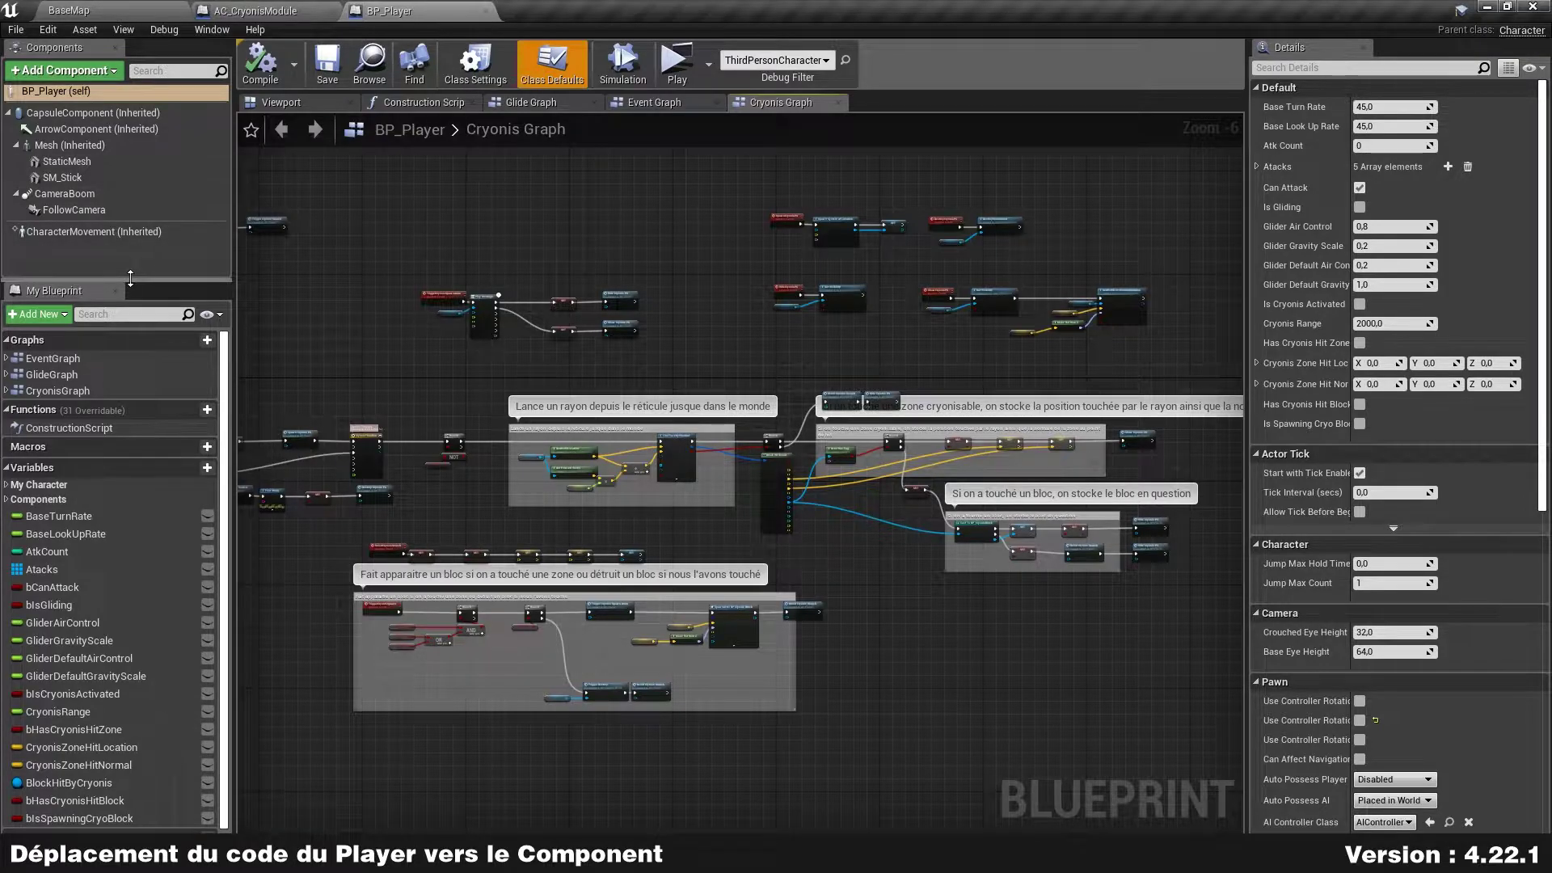
{"action": "left_click_drag", "start_coordinate": [131, 278], "coordinate": [130, 393]}
{"action": "left_click", "coordinate": [131, 275]}
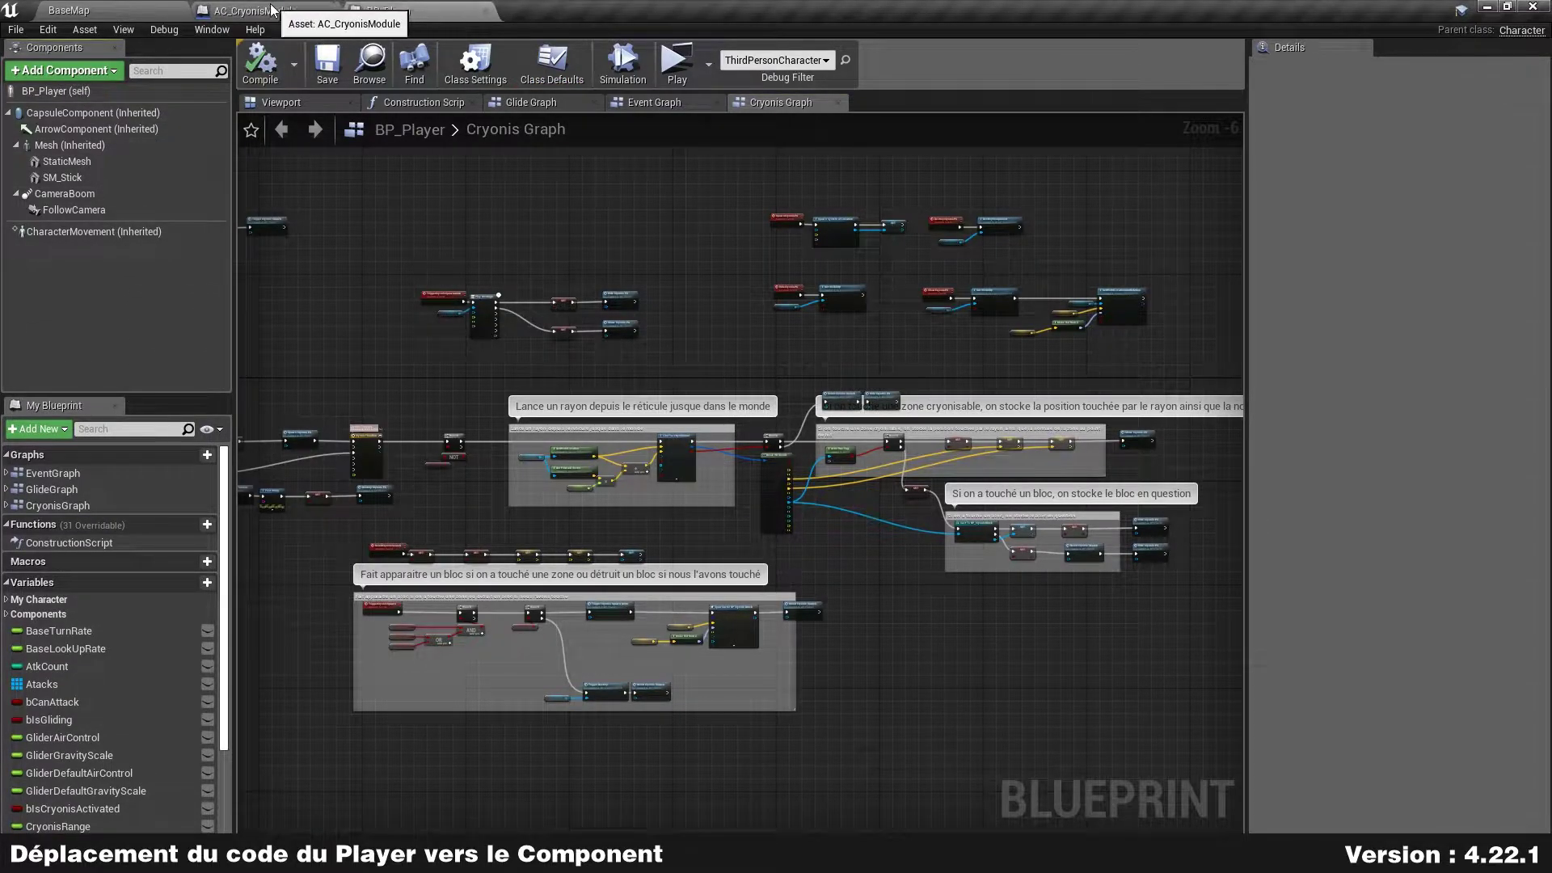
- Add the AC Cryonis Module component to BP_Player and save it
{"action": "left_click", "coordinate": [95, 73]}
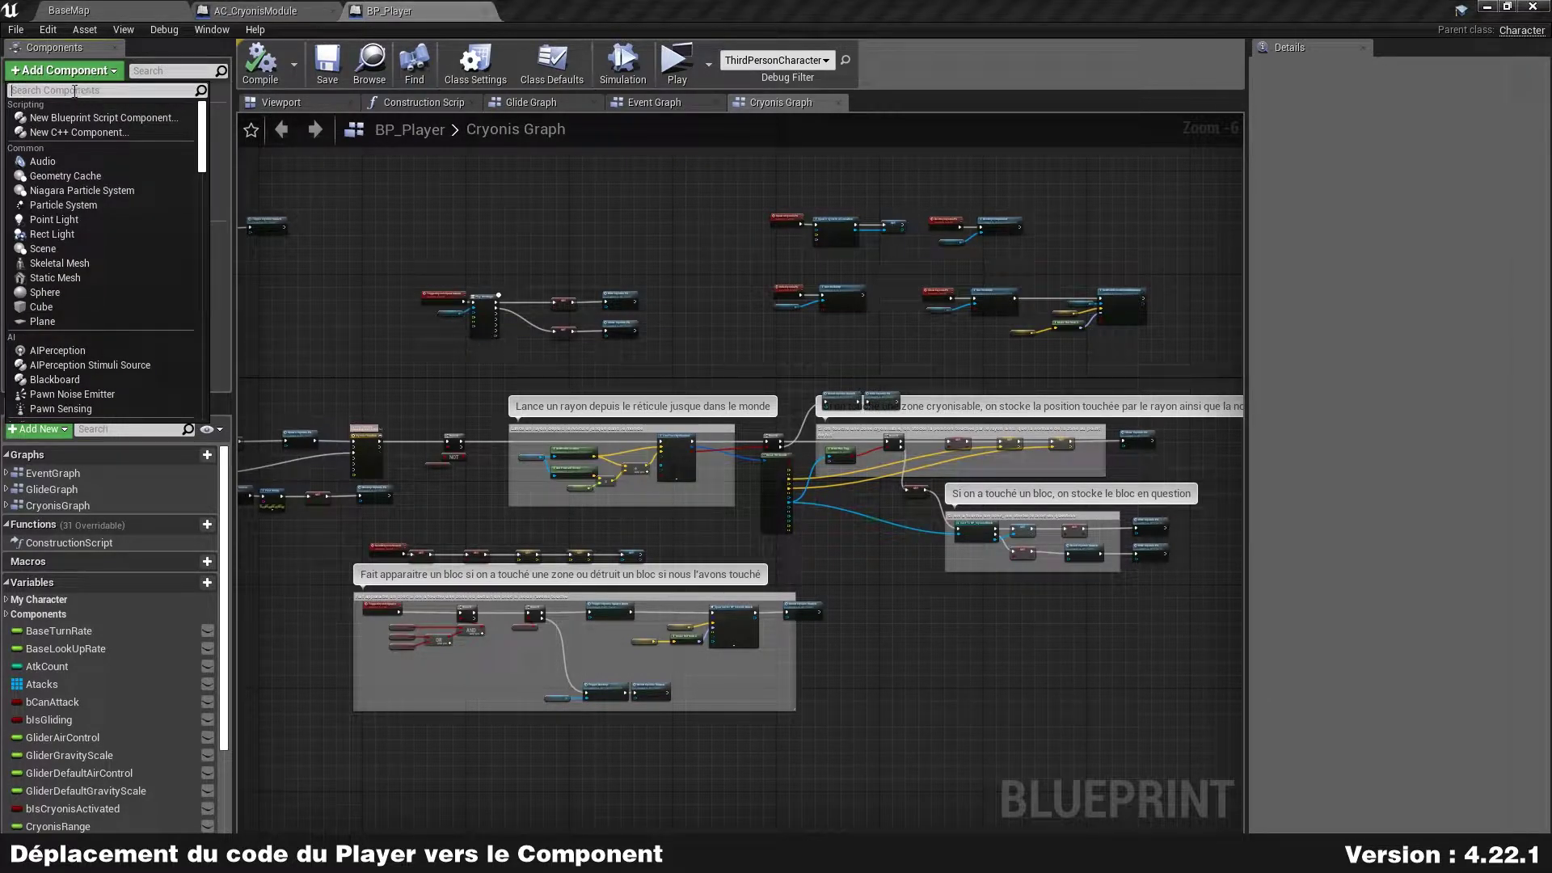
{"action": "type", "text": "cryoni"}
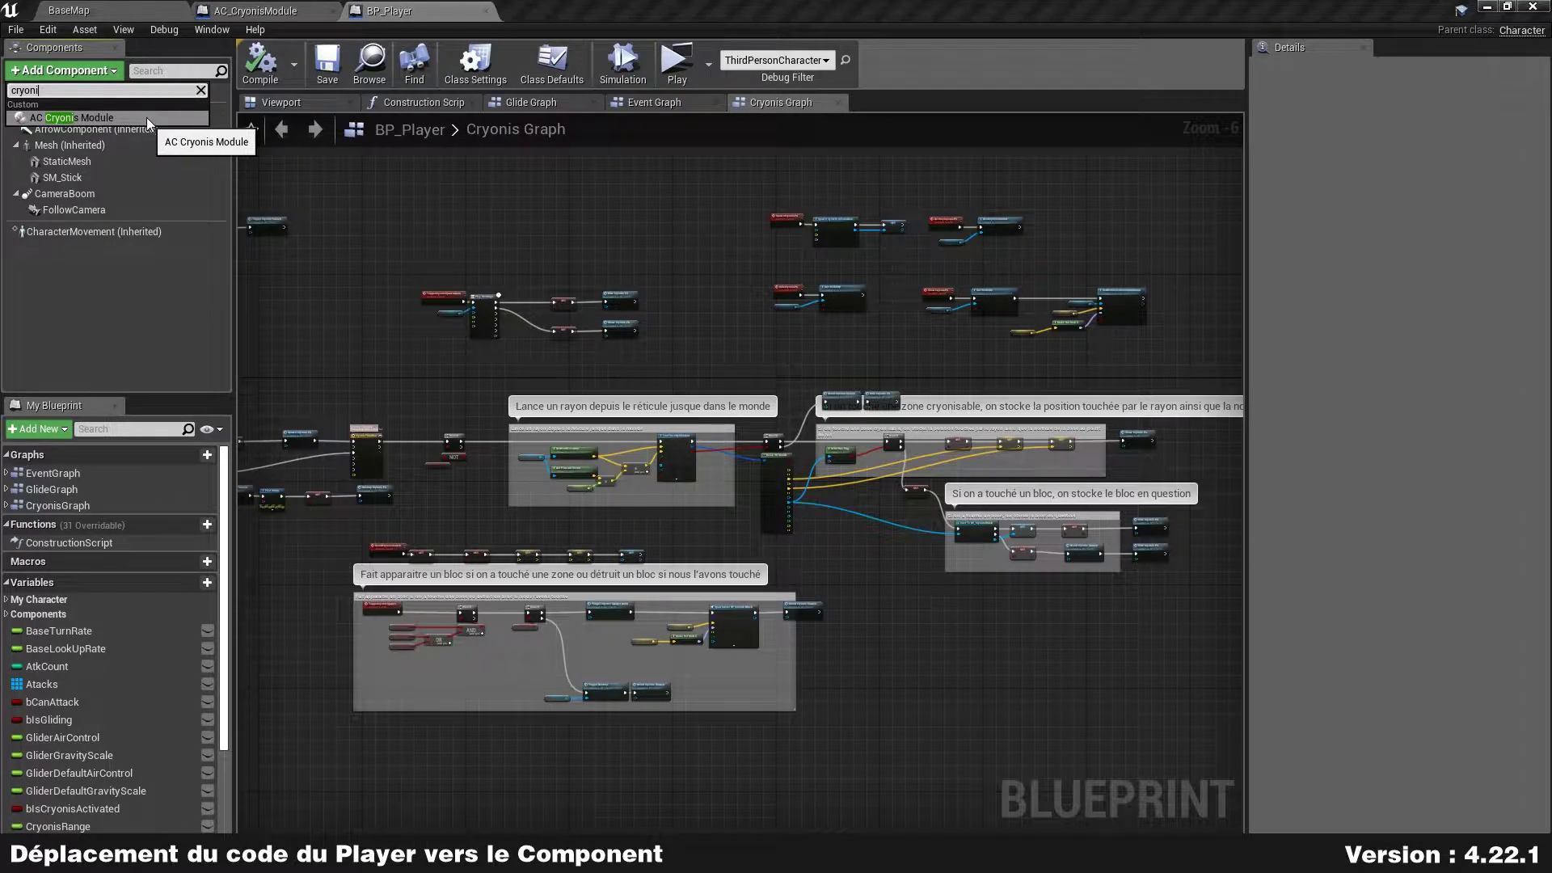
{"action": "left_click", "coordinate": [113, 118]}
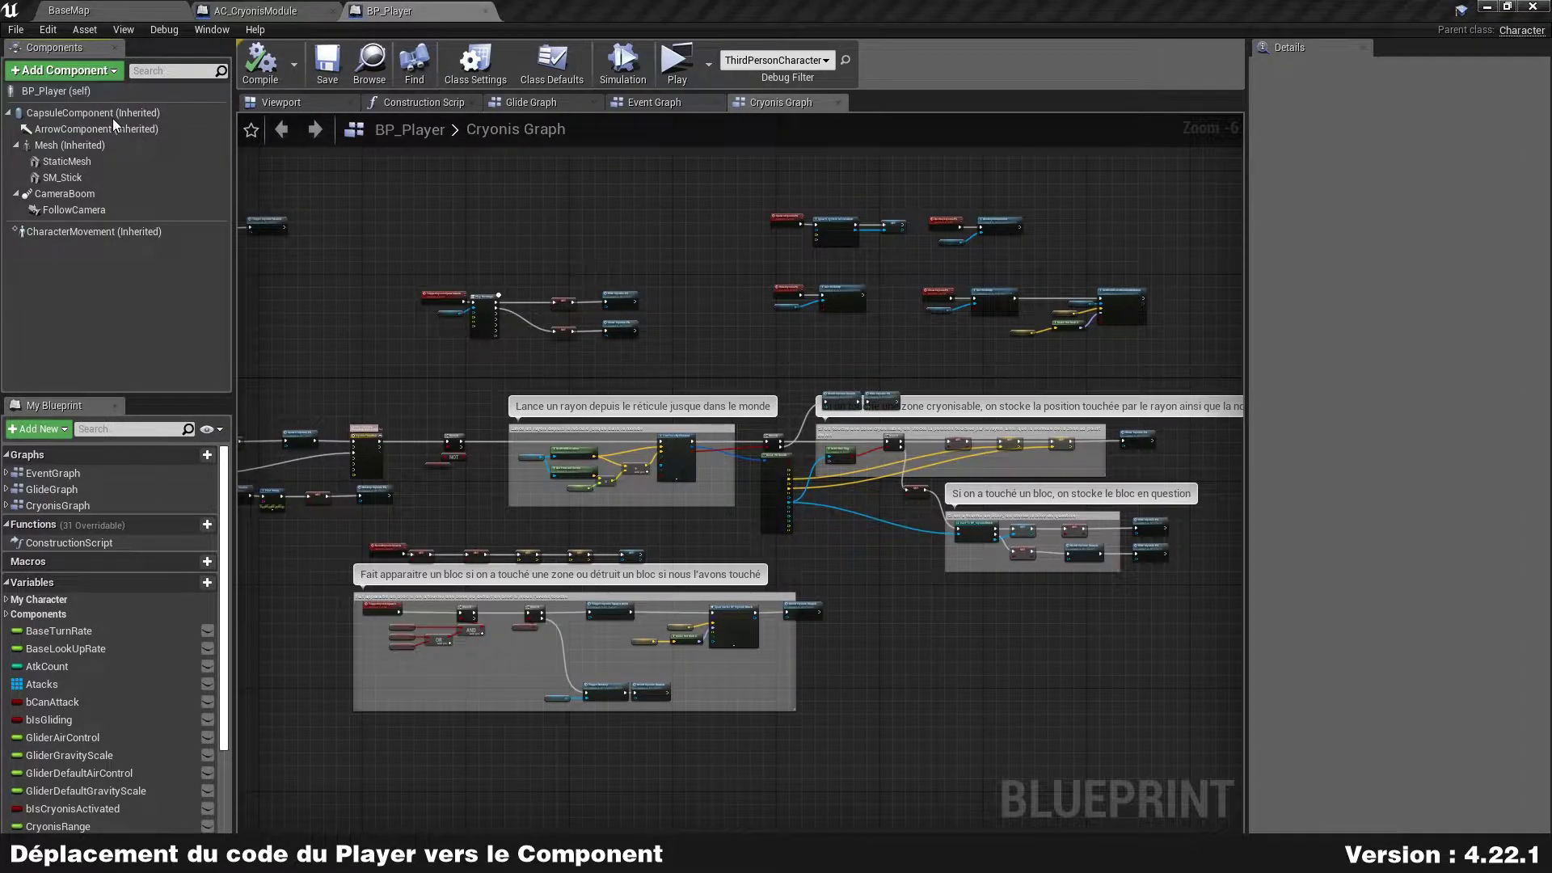
{"action": "scroll", "coordinate": [496, 249], "scroll_direction": "up", "scroll_amount": 3}
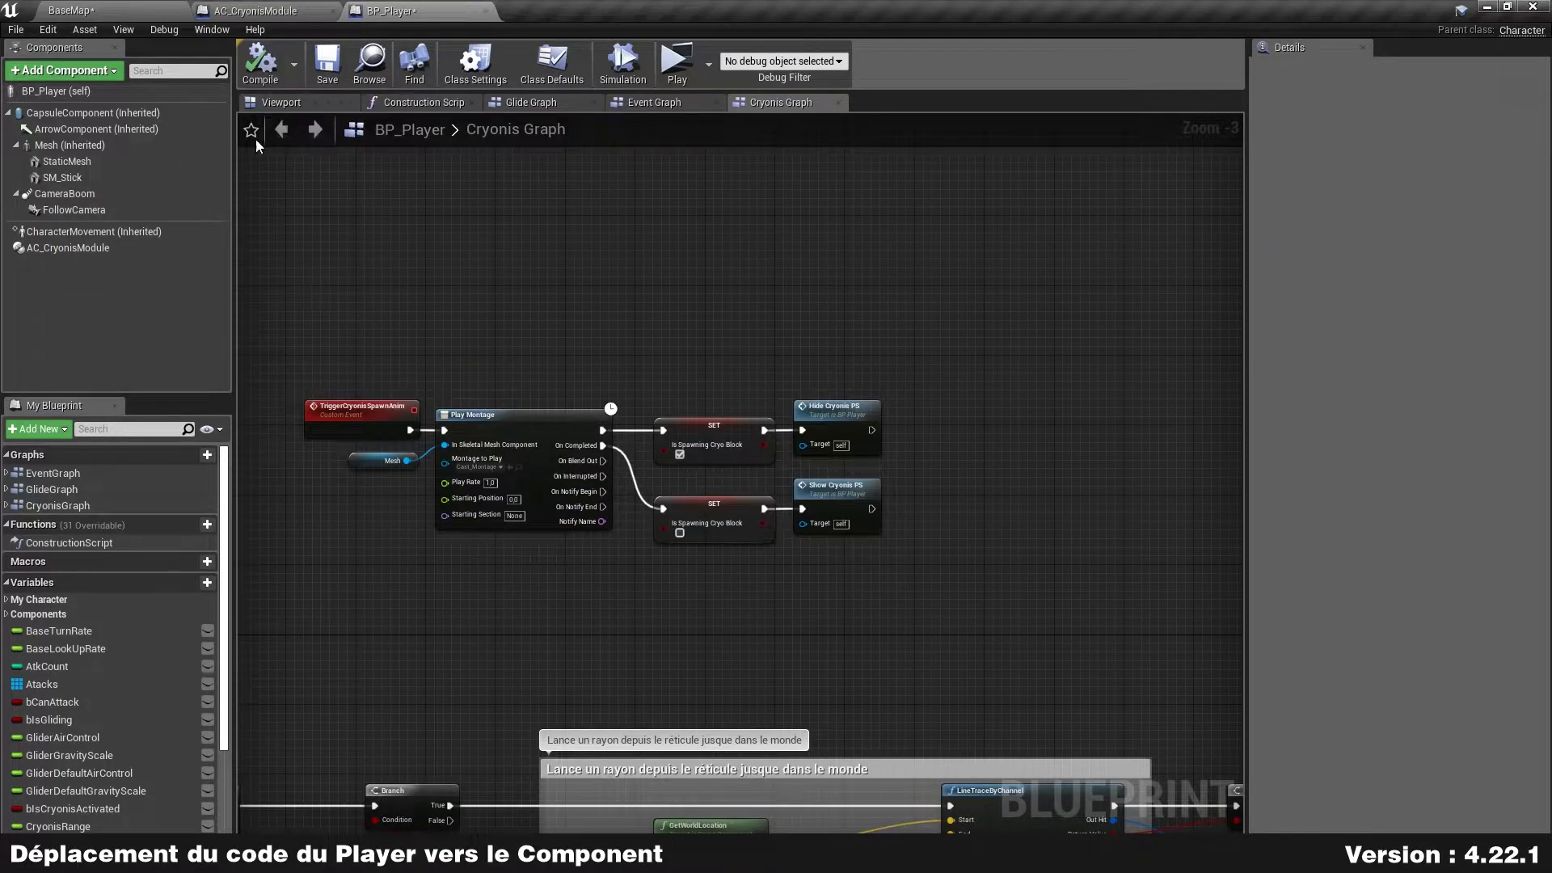
{"action": "left_click", "coordinate": [327, 63]}
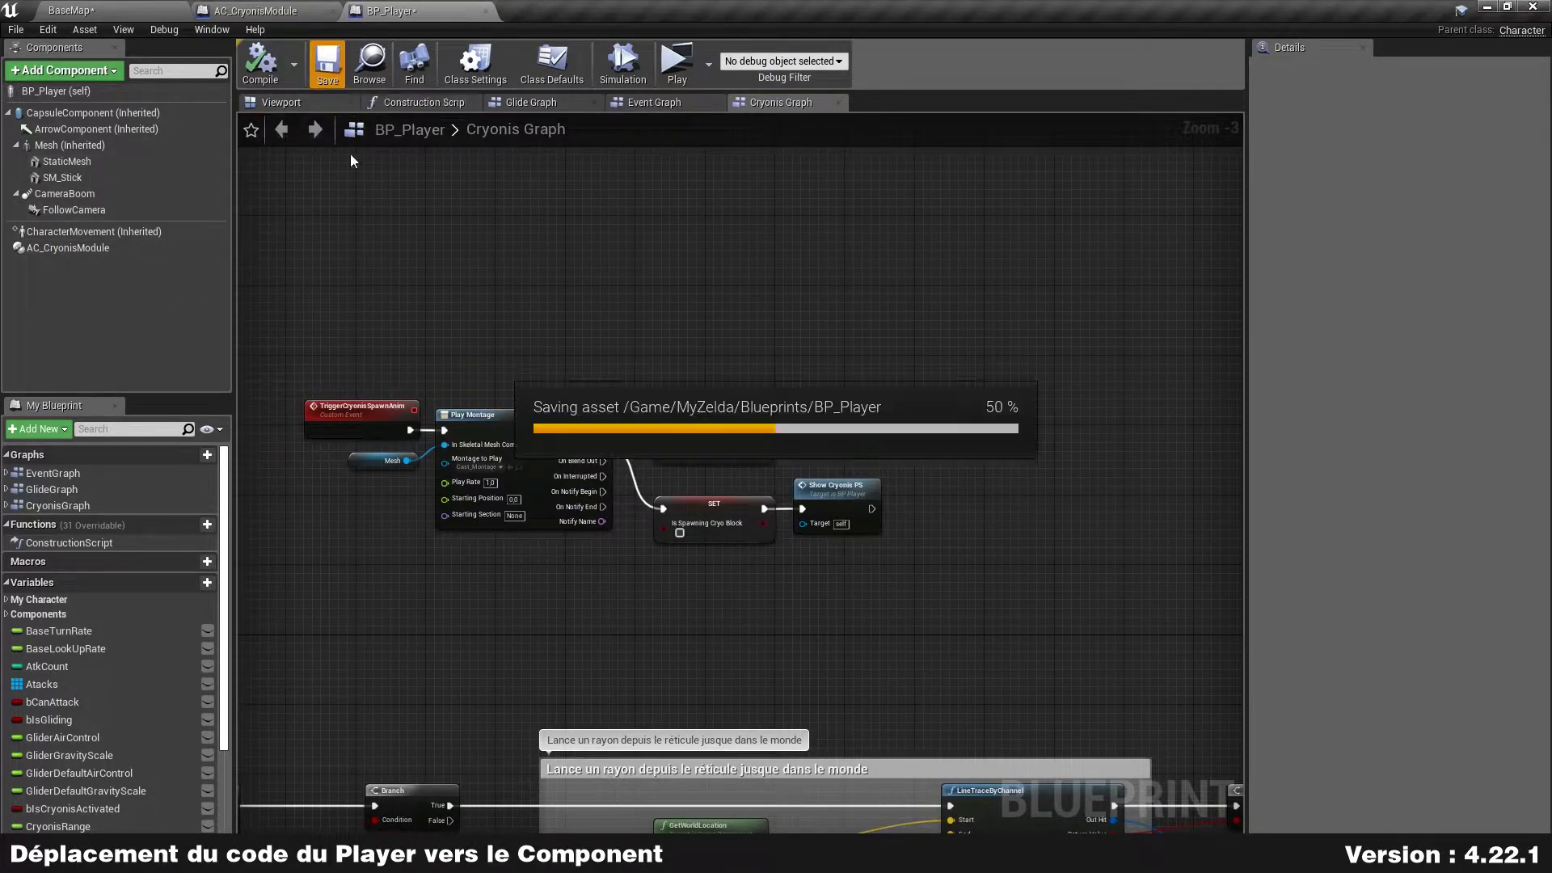
- In AC_CryonisModule, delete the default Begin Play and Tick event nodes
{"action": "left_click", "coordinate": [284, 16]}
{"action": "right_click_drag", "start_coordinate": [862, 304], "coordinate": [721, 309]}
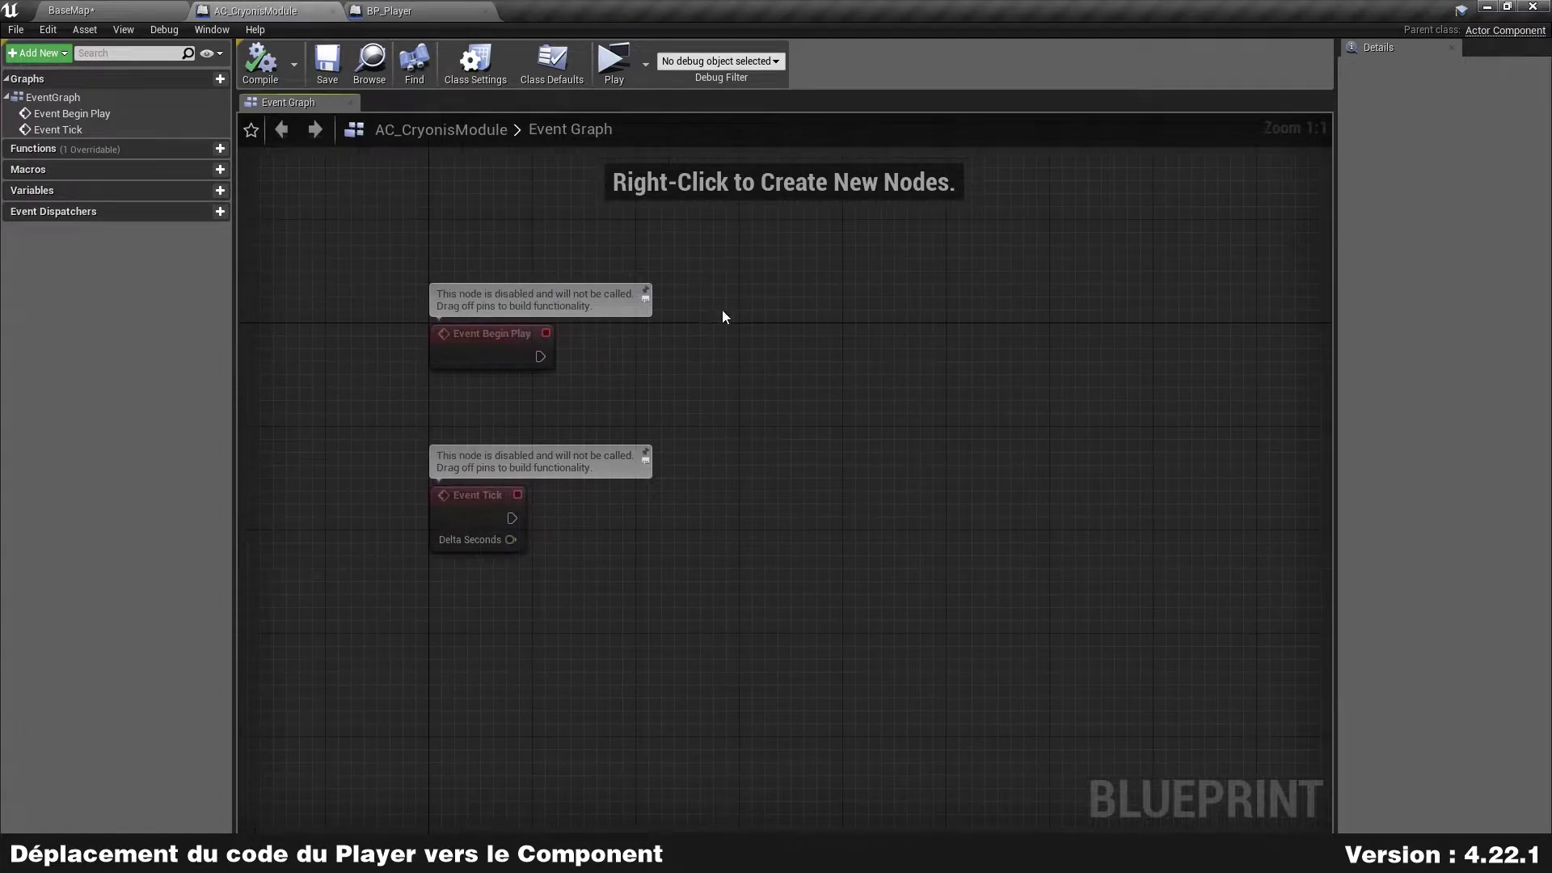
{"action": "mouse_move", "coordinate": [790, 248]}
{"action": "left_mouse_down"}
{"action": "mouse_move", "coordinate": [533, 541]}
{"action": "mouse_move", "coordinate": [466, 663]}
{"action": "left_mouse_up"}
{"action": "key", "text": "Delete"}
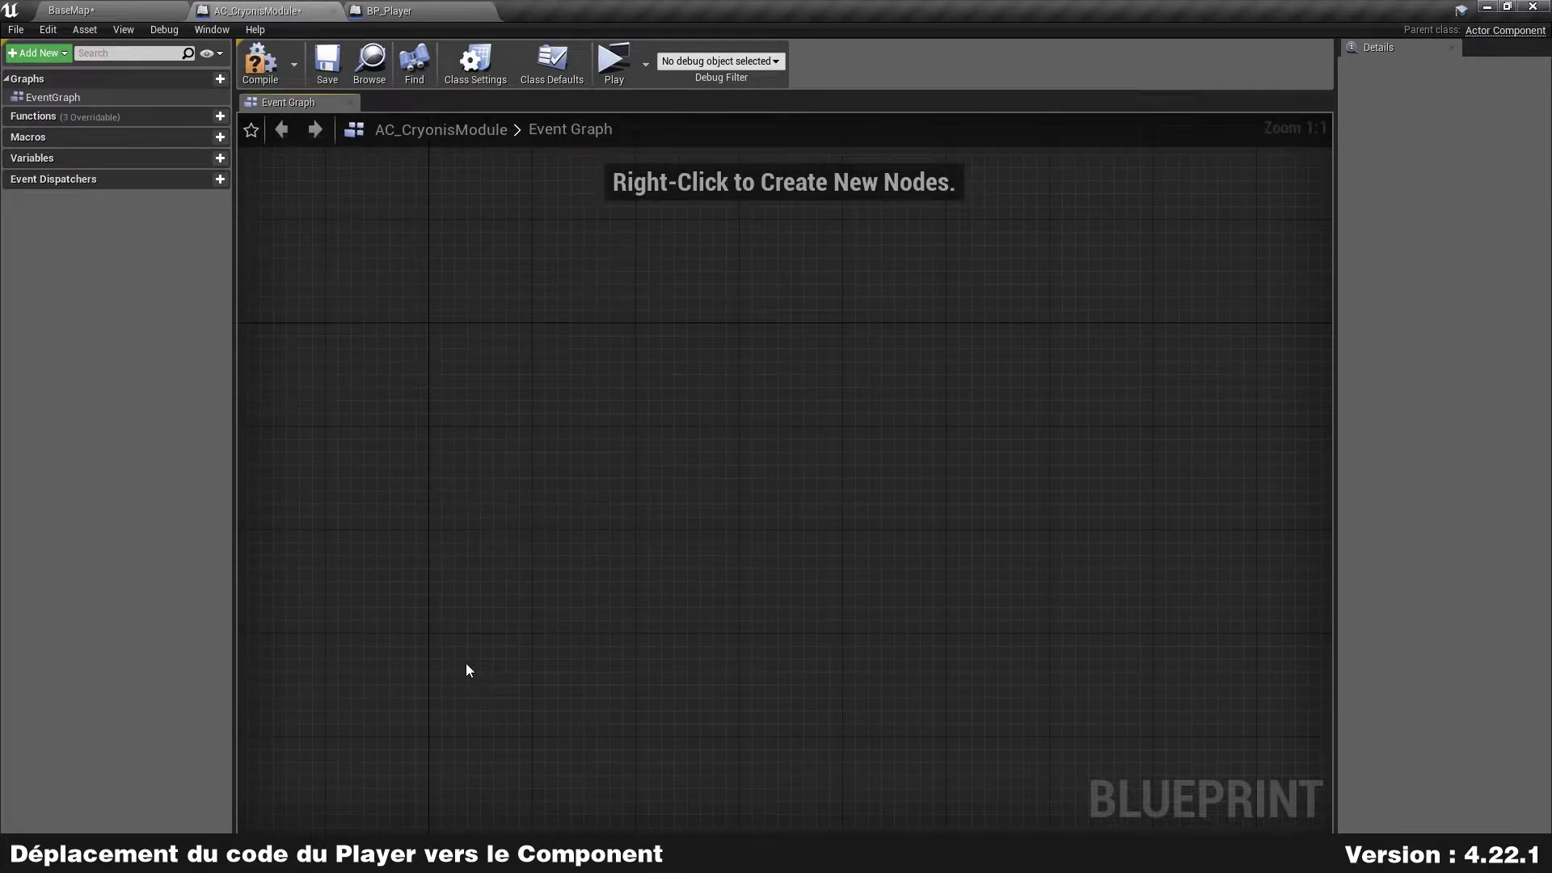
- Add a custom event named Hello and save AC_CryonisModule
{"action": "right_click", "coordinate": [458, 351]}
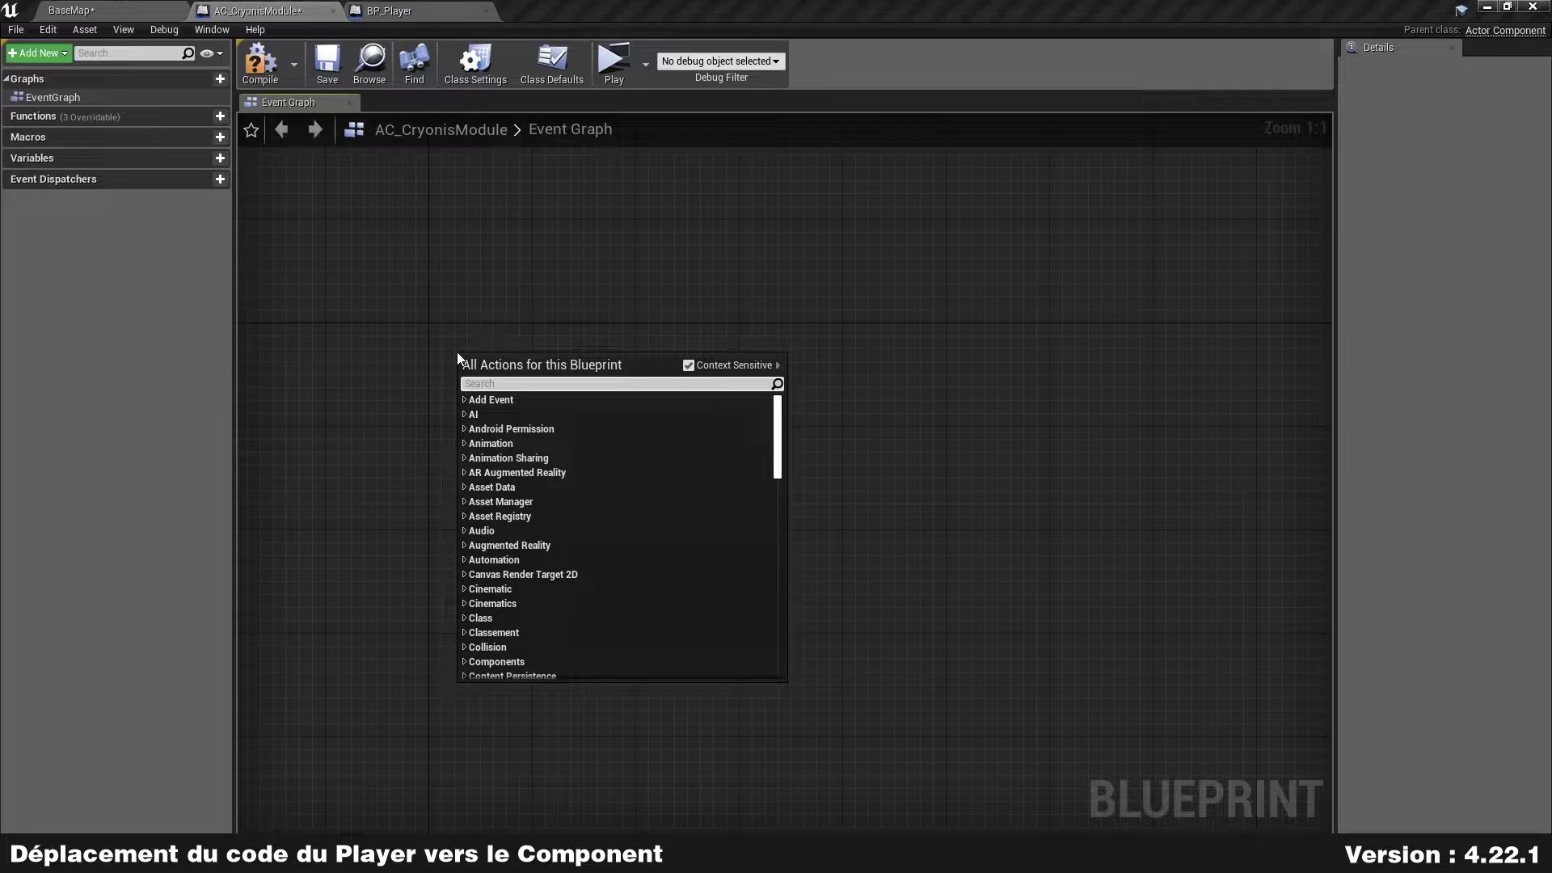
{"action": "type", "text": "custom event"}
{"action": "key", "text": "Return"}
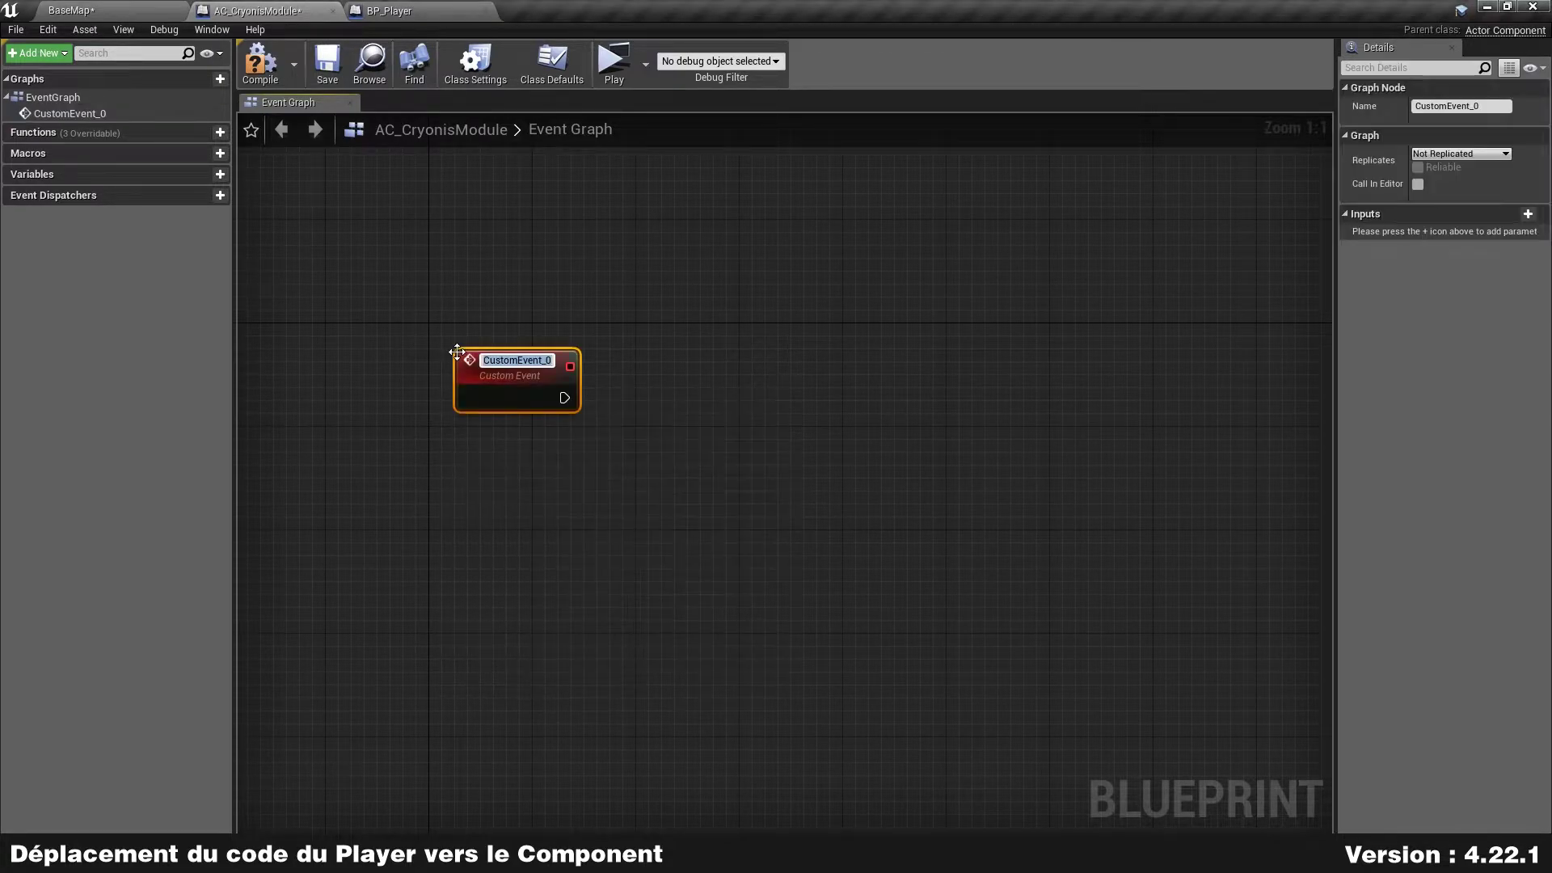
{"action": "type", "text": "Hello"}
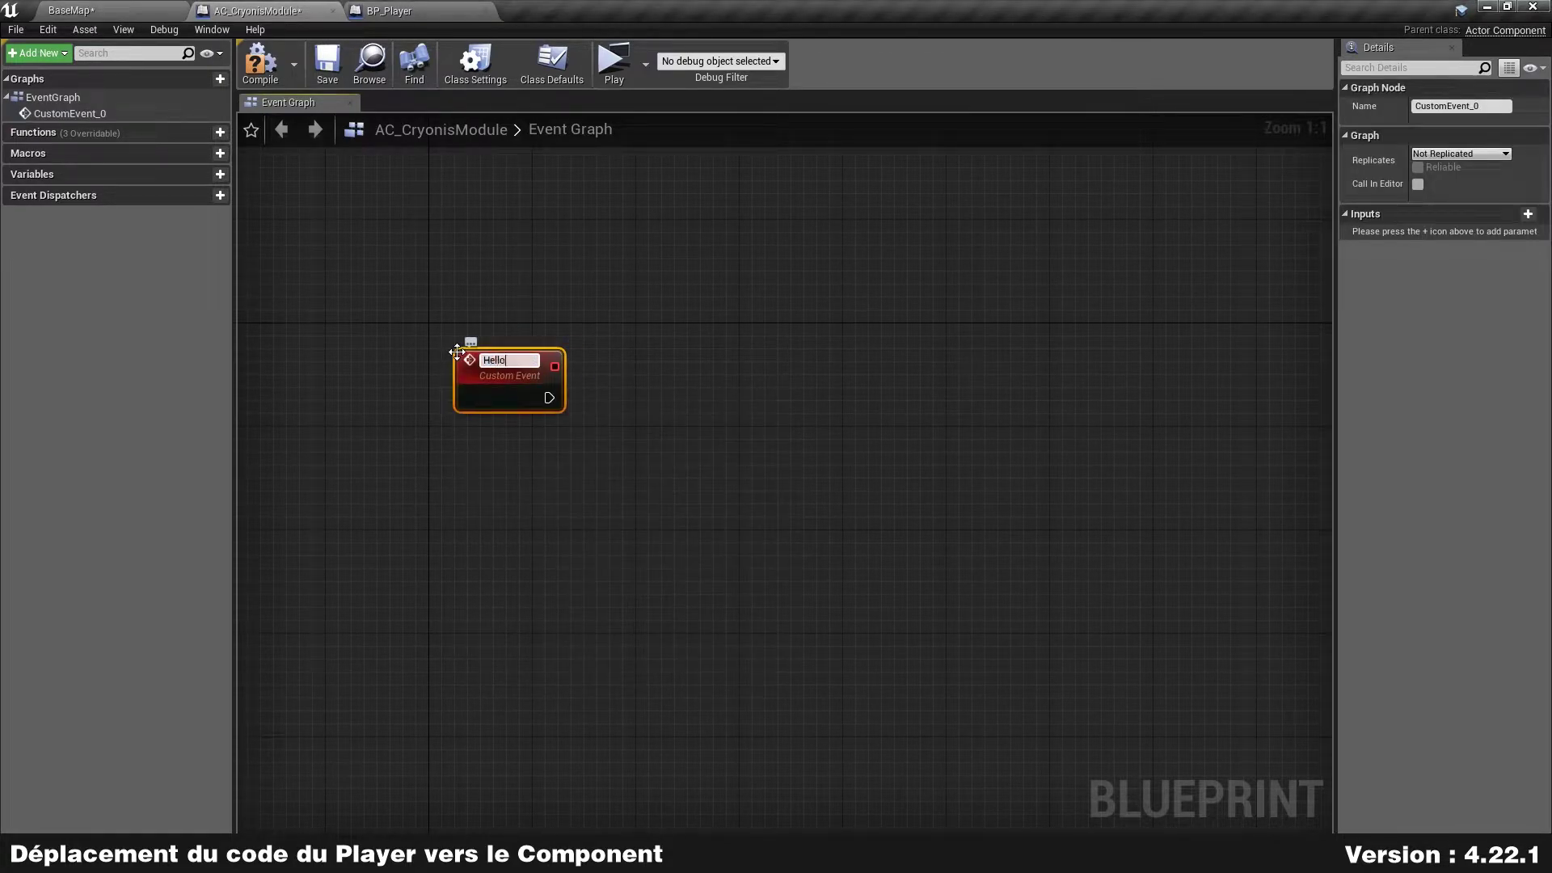
{"action": "key", "text": "Return"}
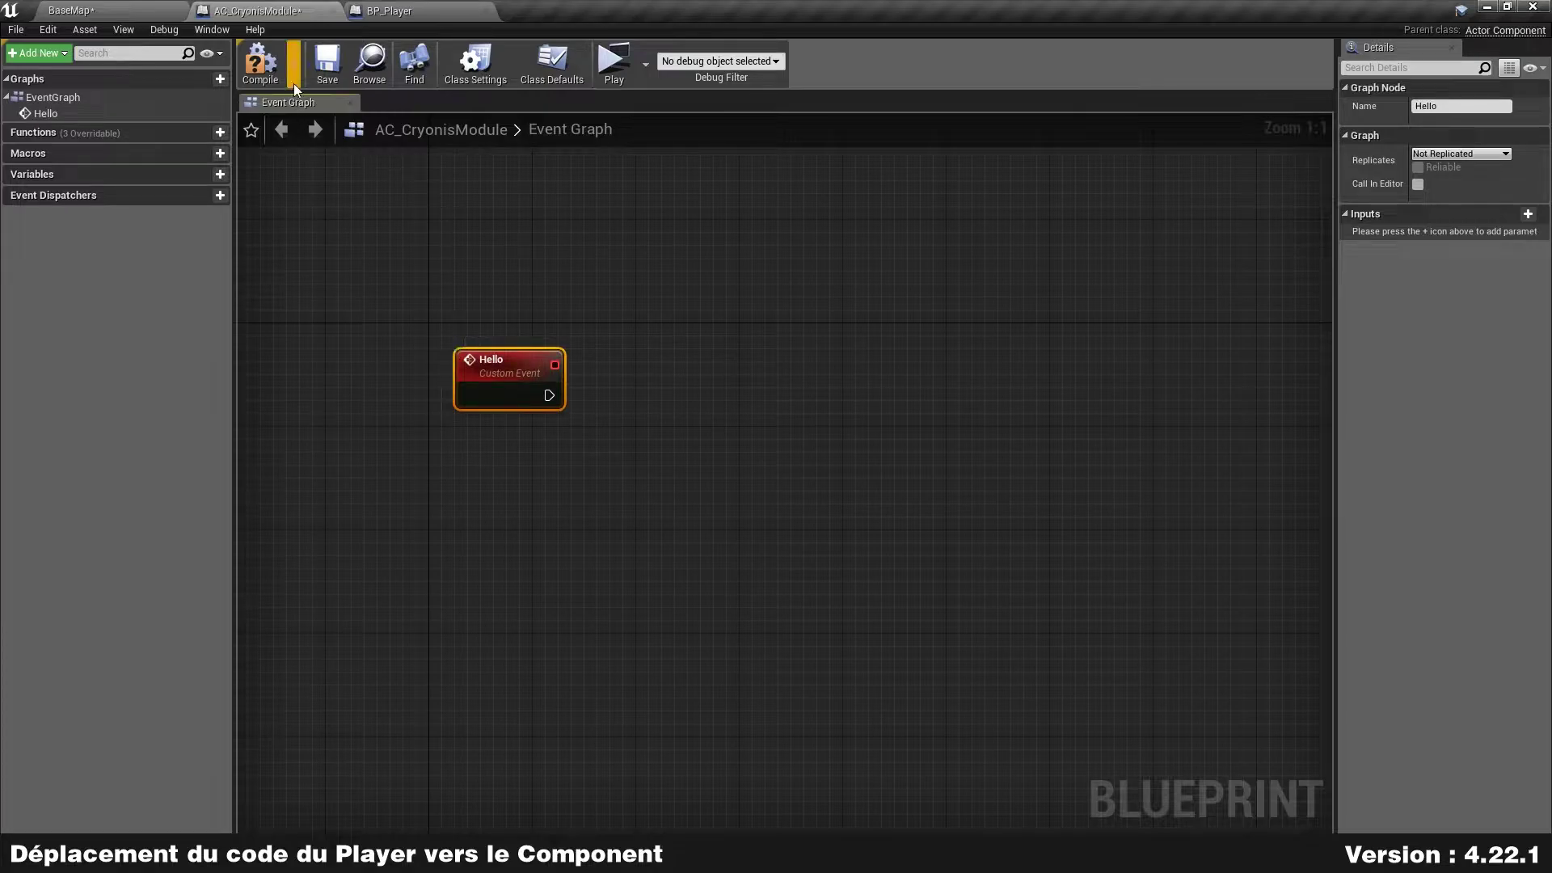
{"action": "left_click", "coordinate": [327, 65]}
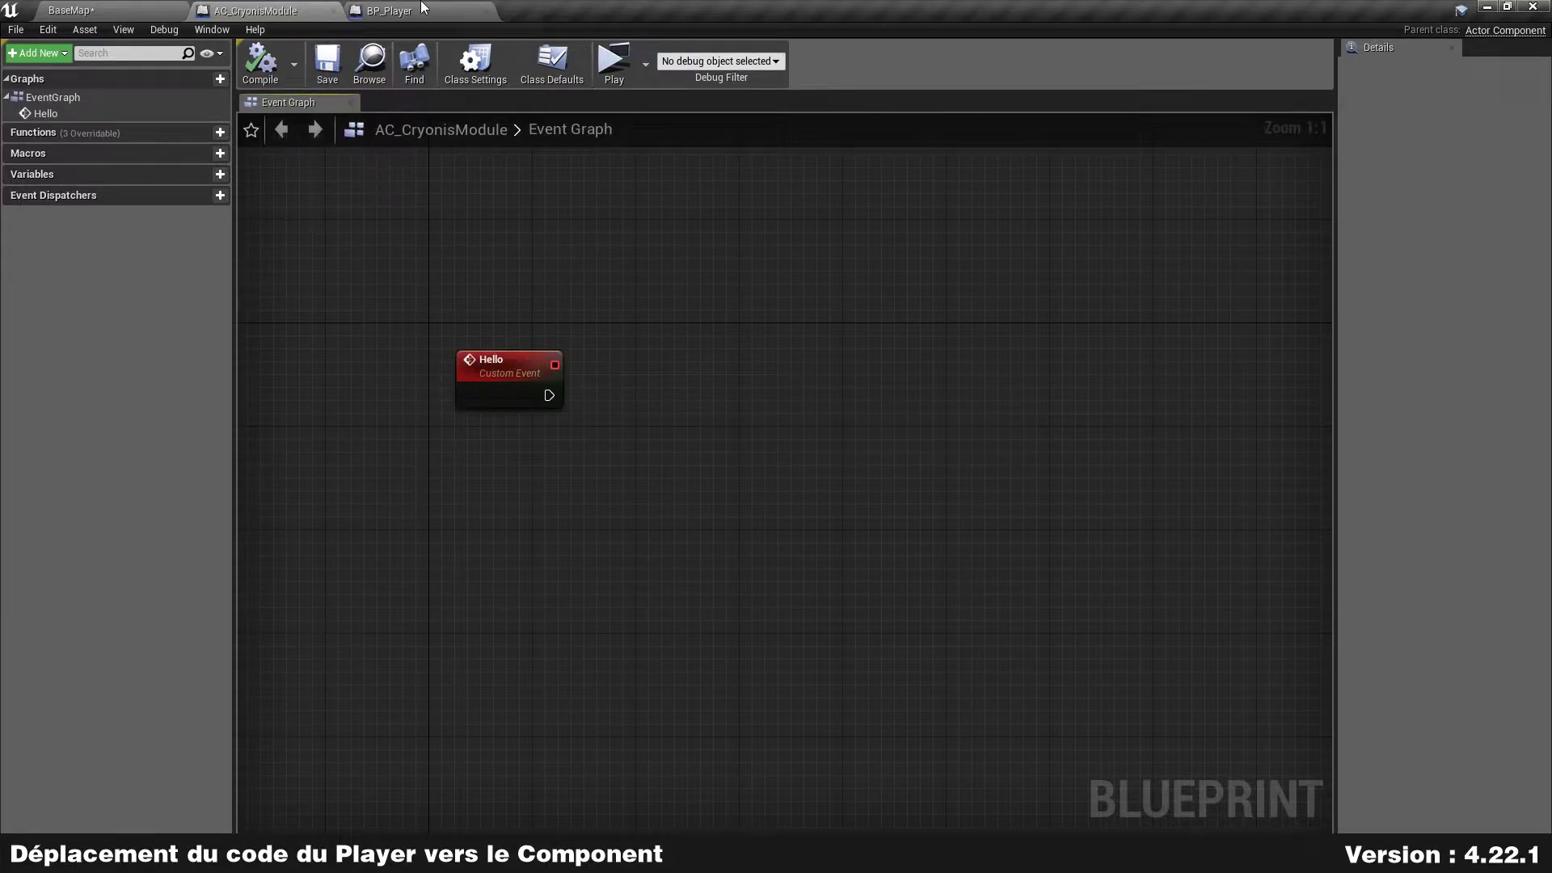
{"action": "left_click", "coordinate": [388, 11]}
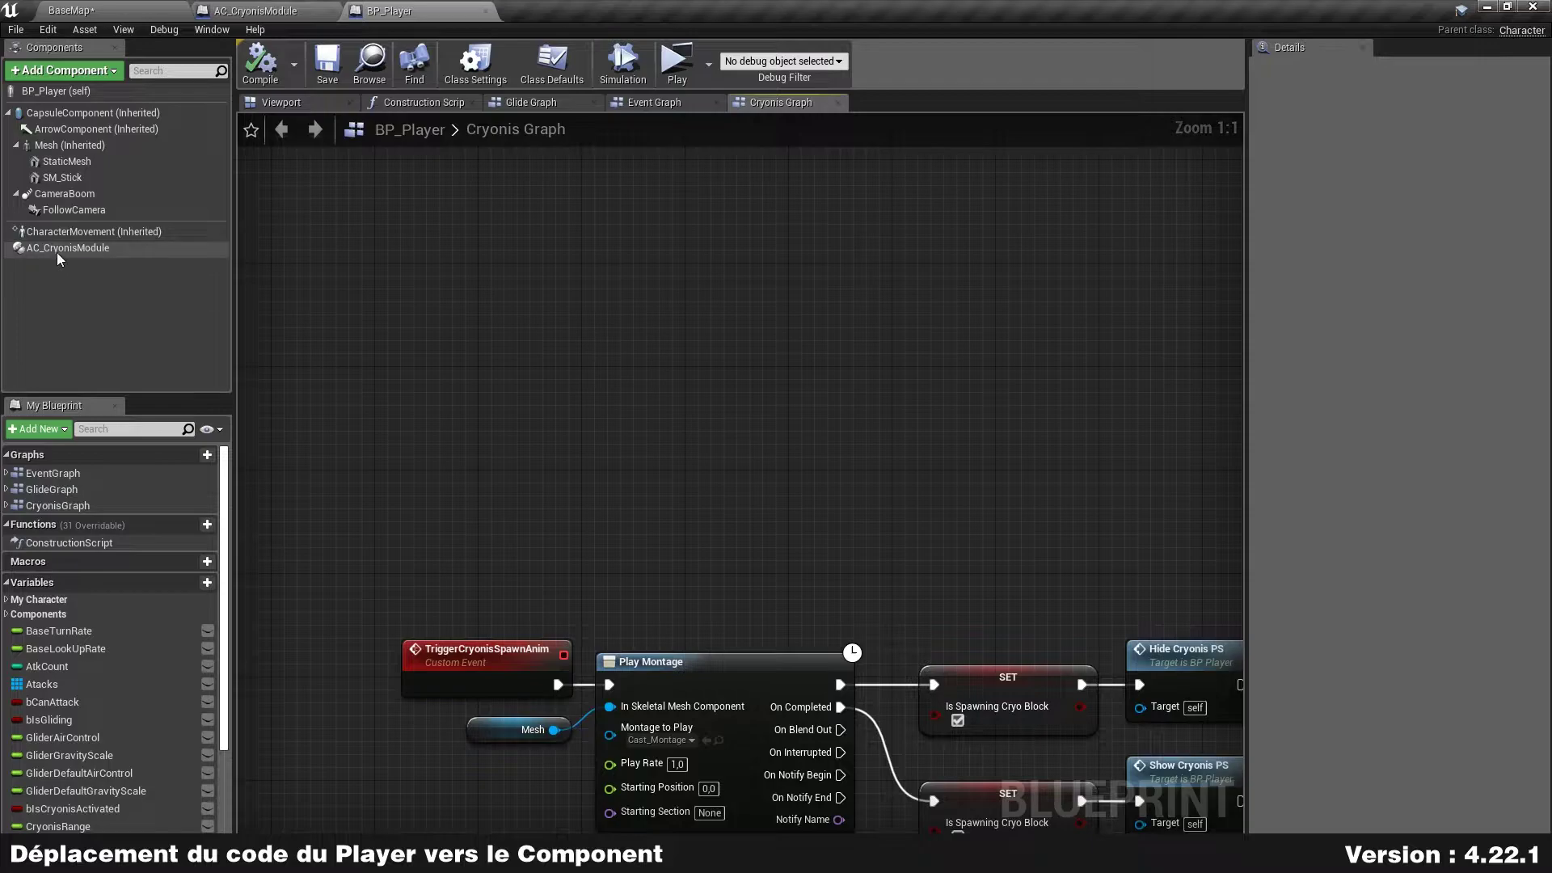
{"action": "left_click_drag", "start_coordinate": [56, 248], "coordinate": [542, 429]}
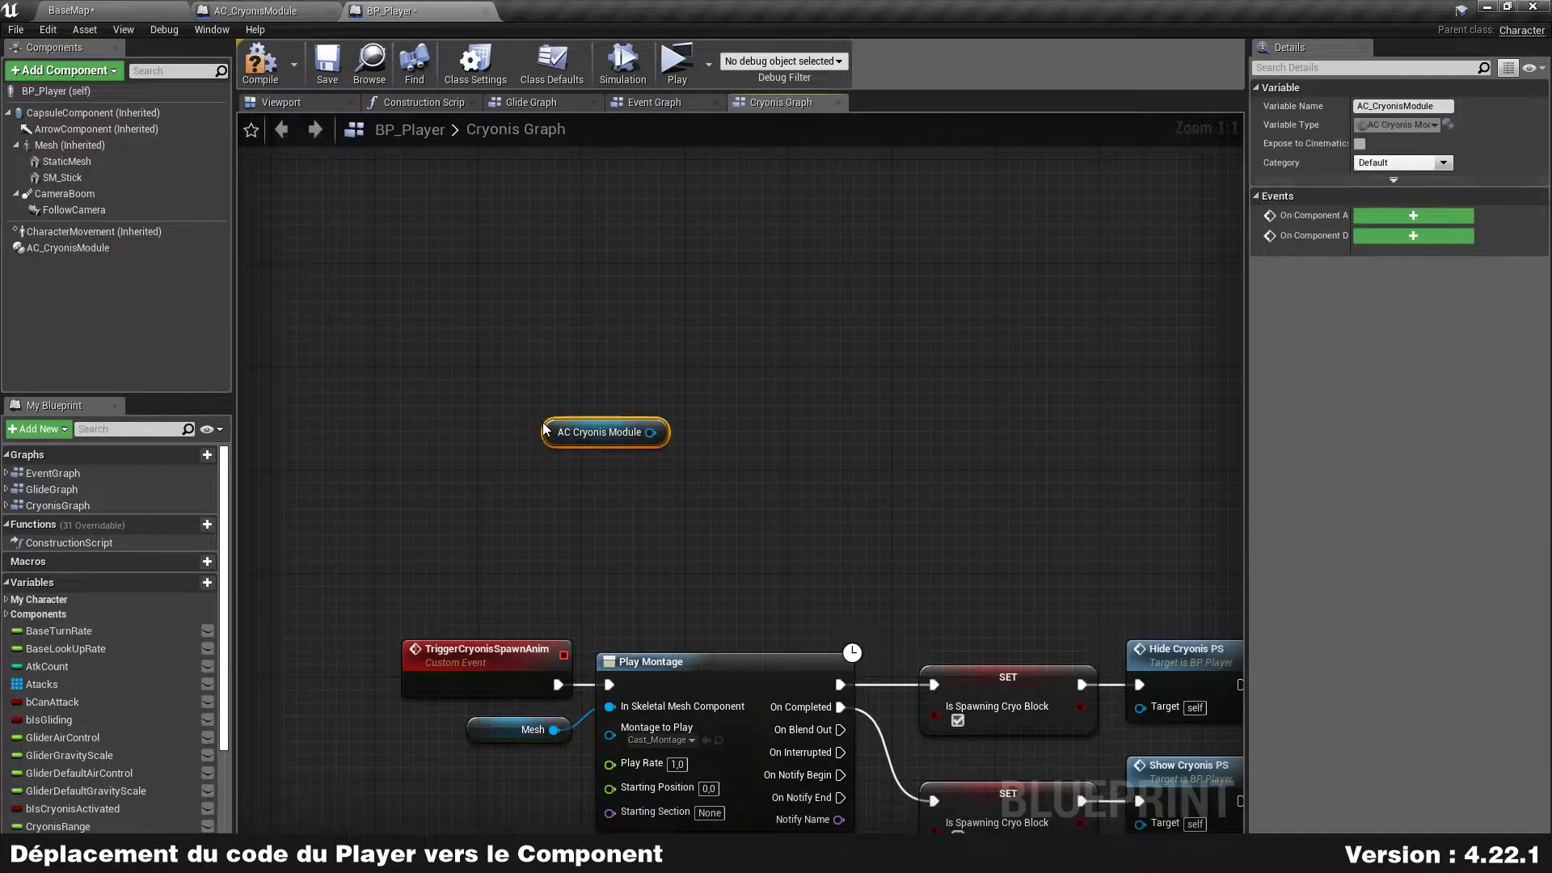
{"action": "left_click_drag", "start_coordinate": [650, 433], "coordinate": [770, 352]}
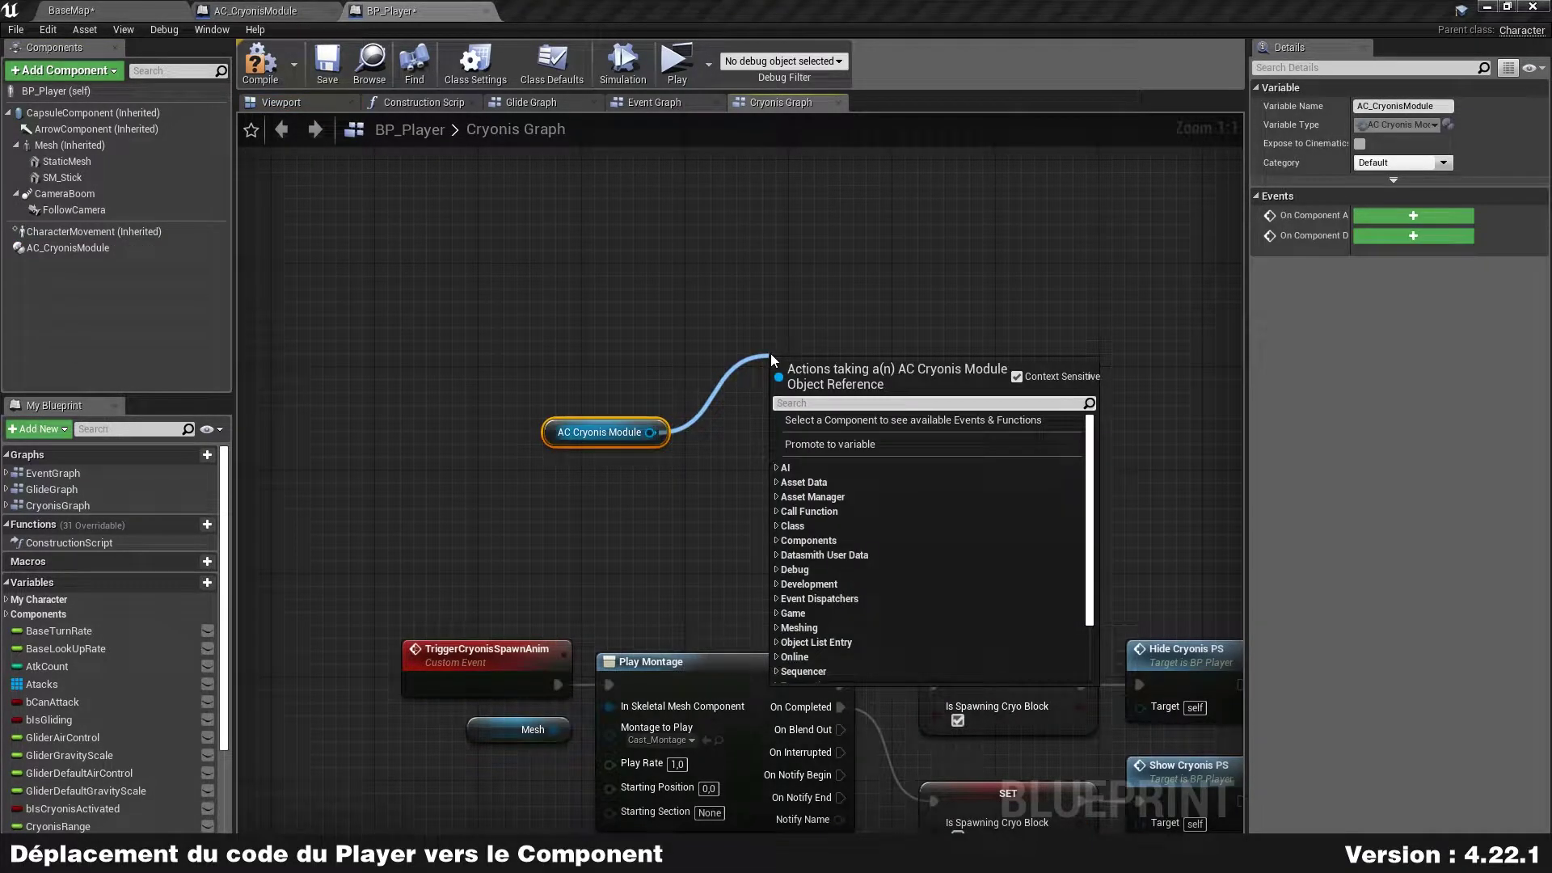
{"action": "type", "text": "hello"}
{"action": "key", "text": "Return"}
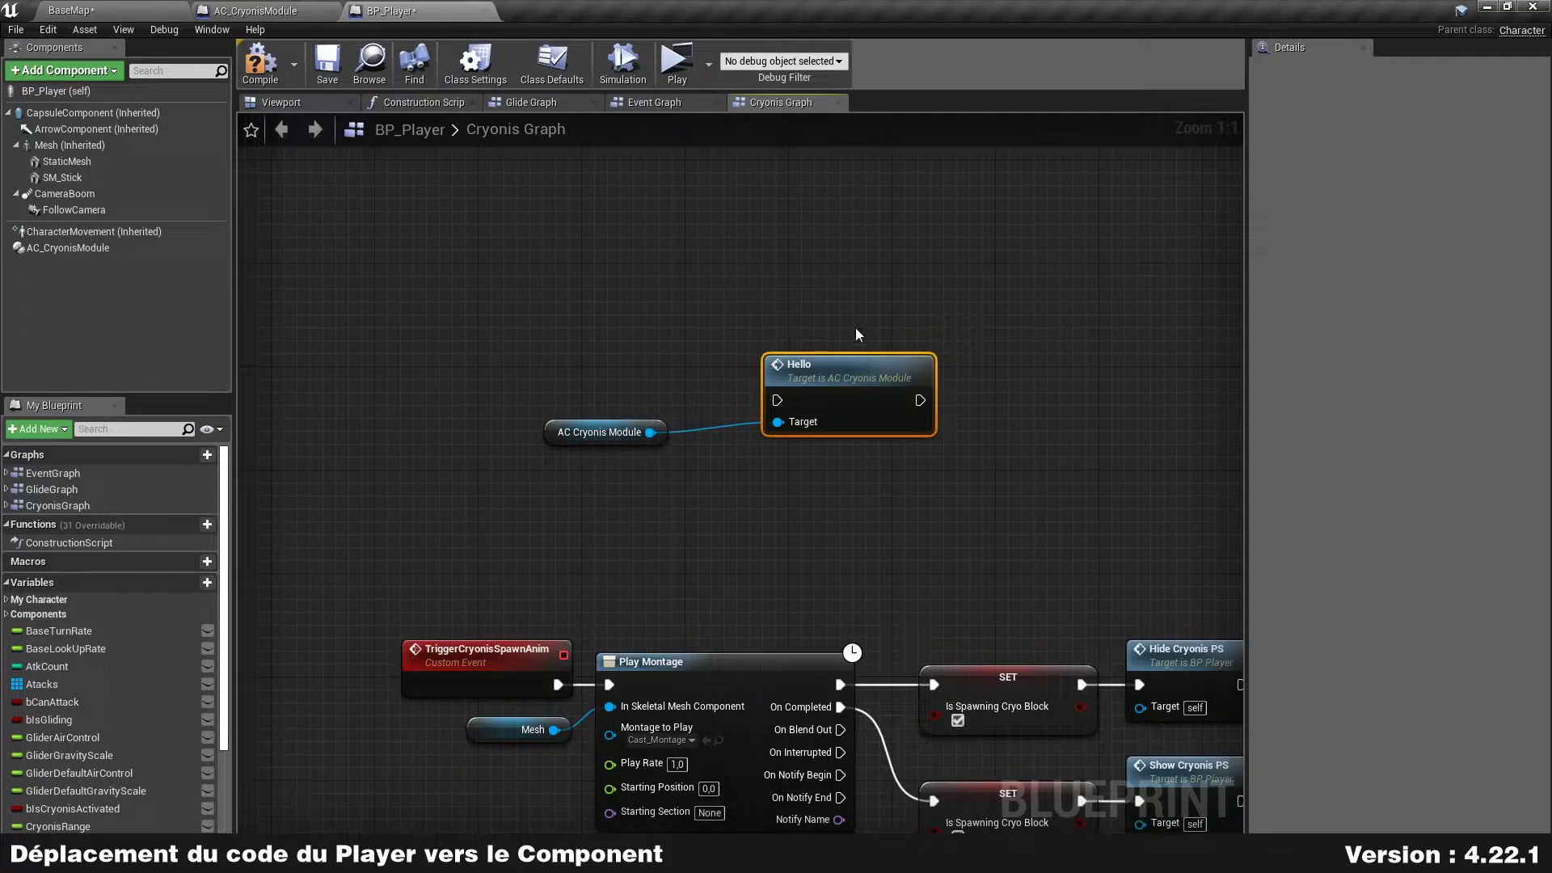
{"action": "left_click", "coordinate": [977, 339]}
{"action": "right_click_drag", "start_coordinate": [978, 340], "coordinate": [967, 325]}
{"action": "left_click_drag", "start_coordinate": [876, 374], "coordinate": [798, 348]}
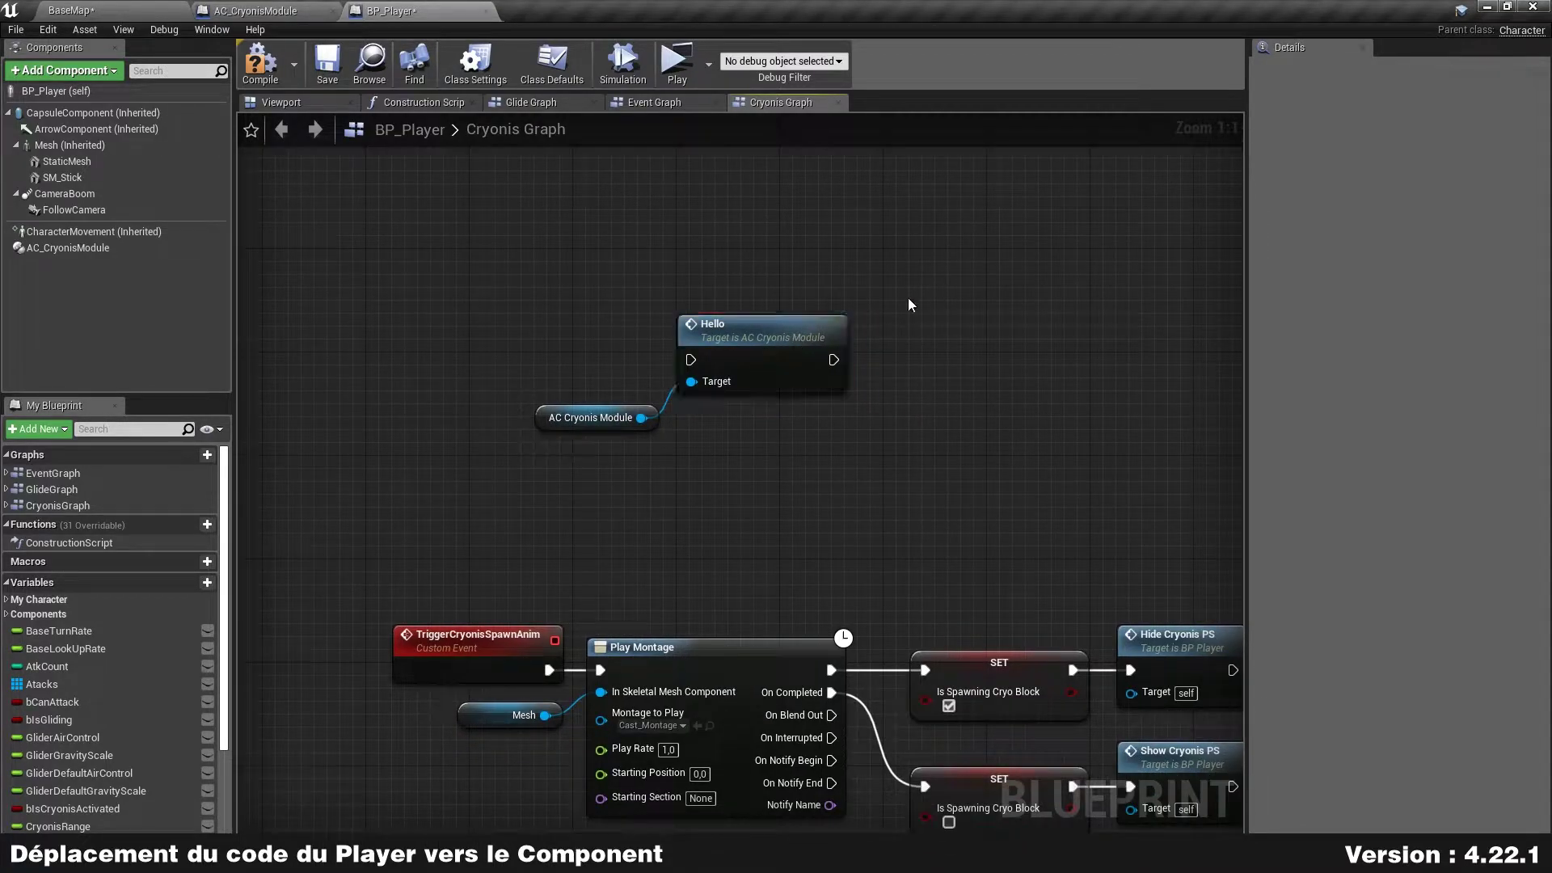
{"action": "left_click_drag", "start_coordinate": [865, 299], "coordinate": [576, 468]}
{"action": "key", "text": "Delete"}
{"action": "scroll", "coordinate": [726, 472], "scroll_direction": "down", "scroll_amount": 4}
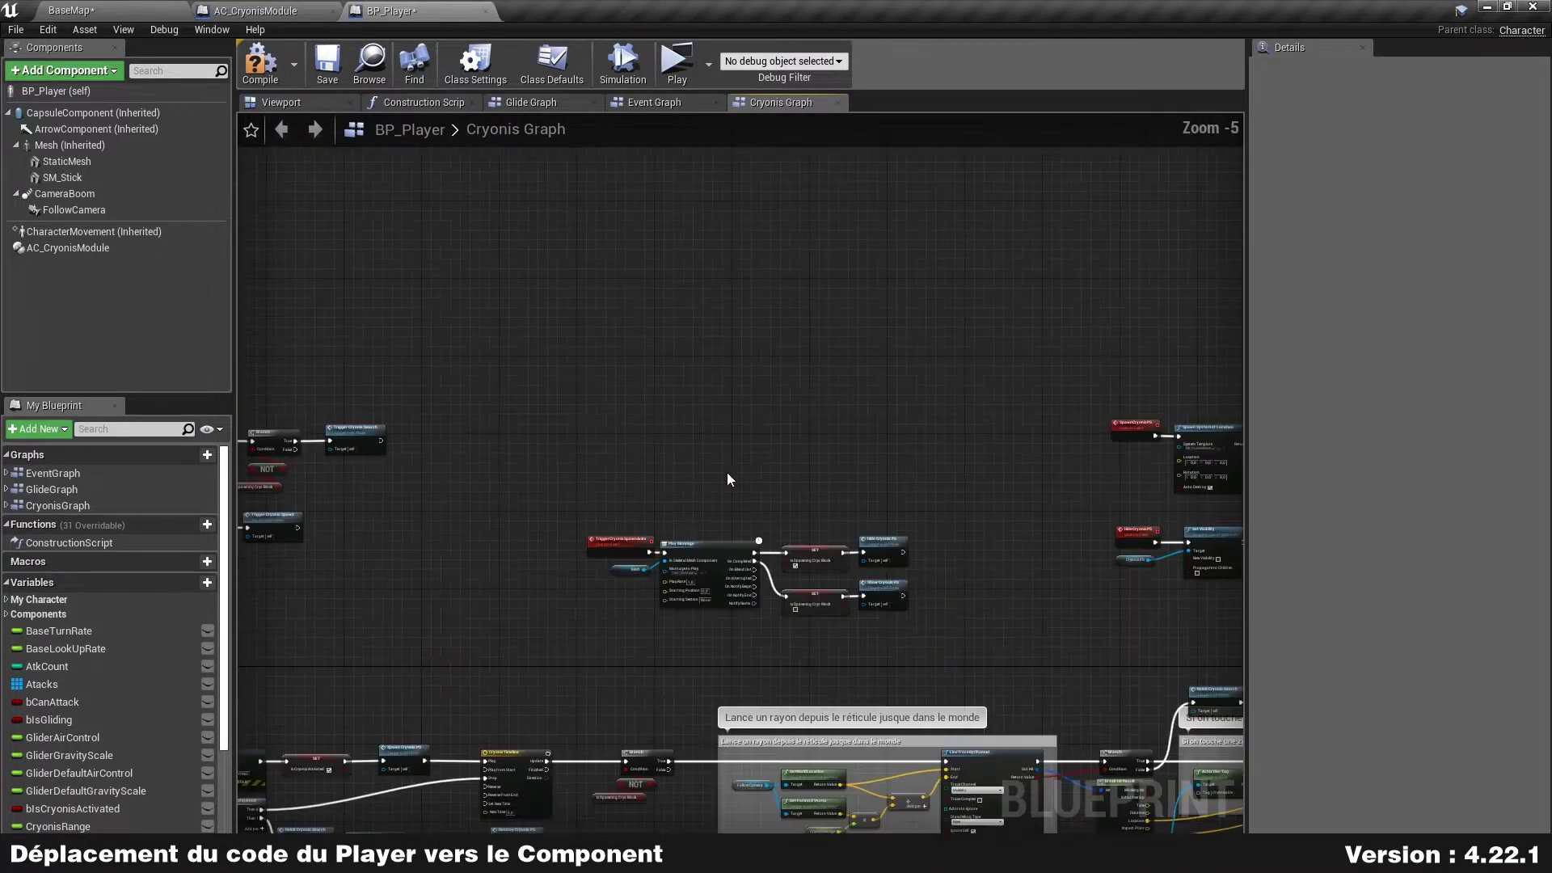
{"action": "scroll", "coordinate": [803, 532], "scroll_direction": "down", "scroll_amount": 3}
{"action": "scroll", "coordinate": [651, 342], "scroll_direction": "down", "scroll_amount": 1}
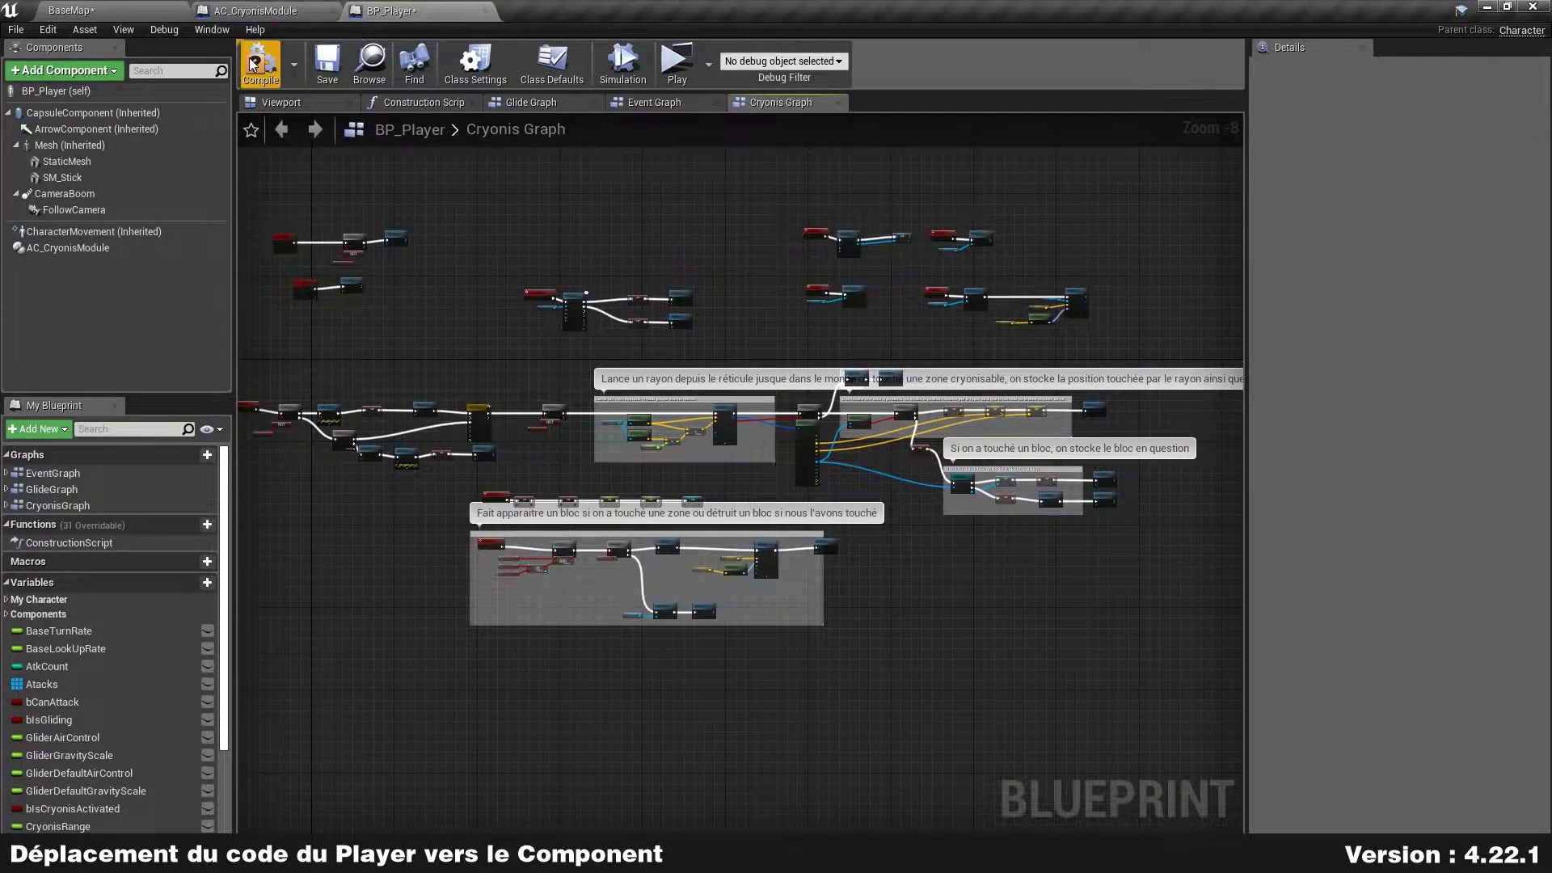
{"action": "left_click", "coordinate": [256, 11]}
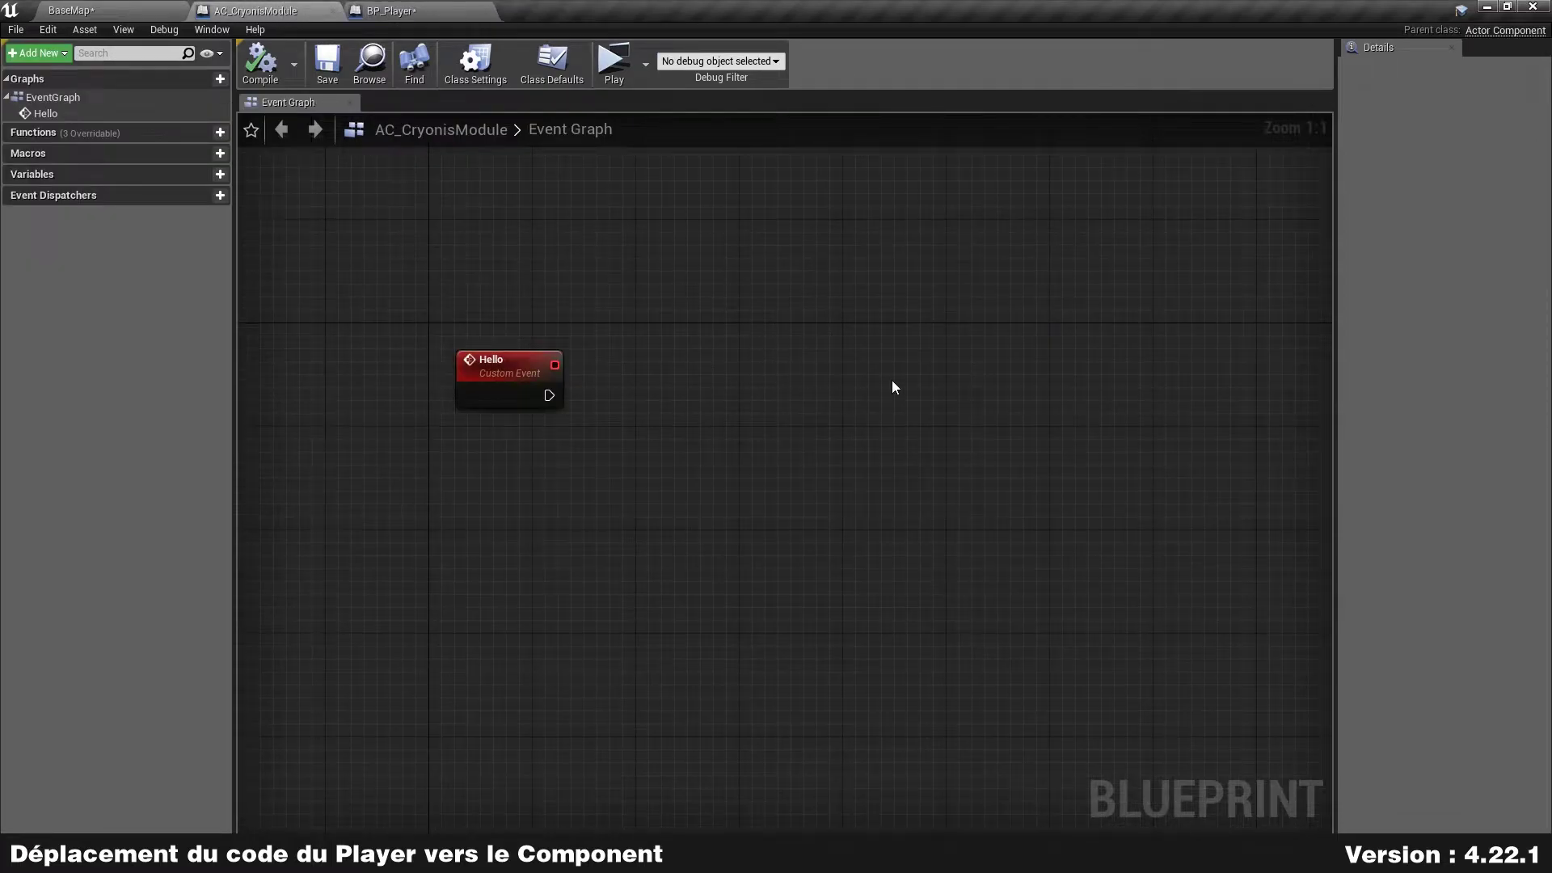
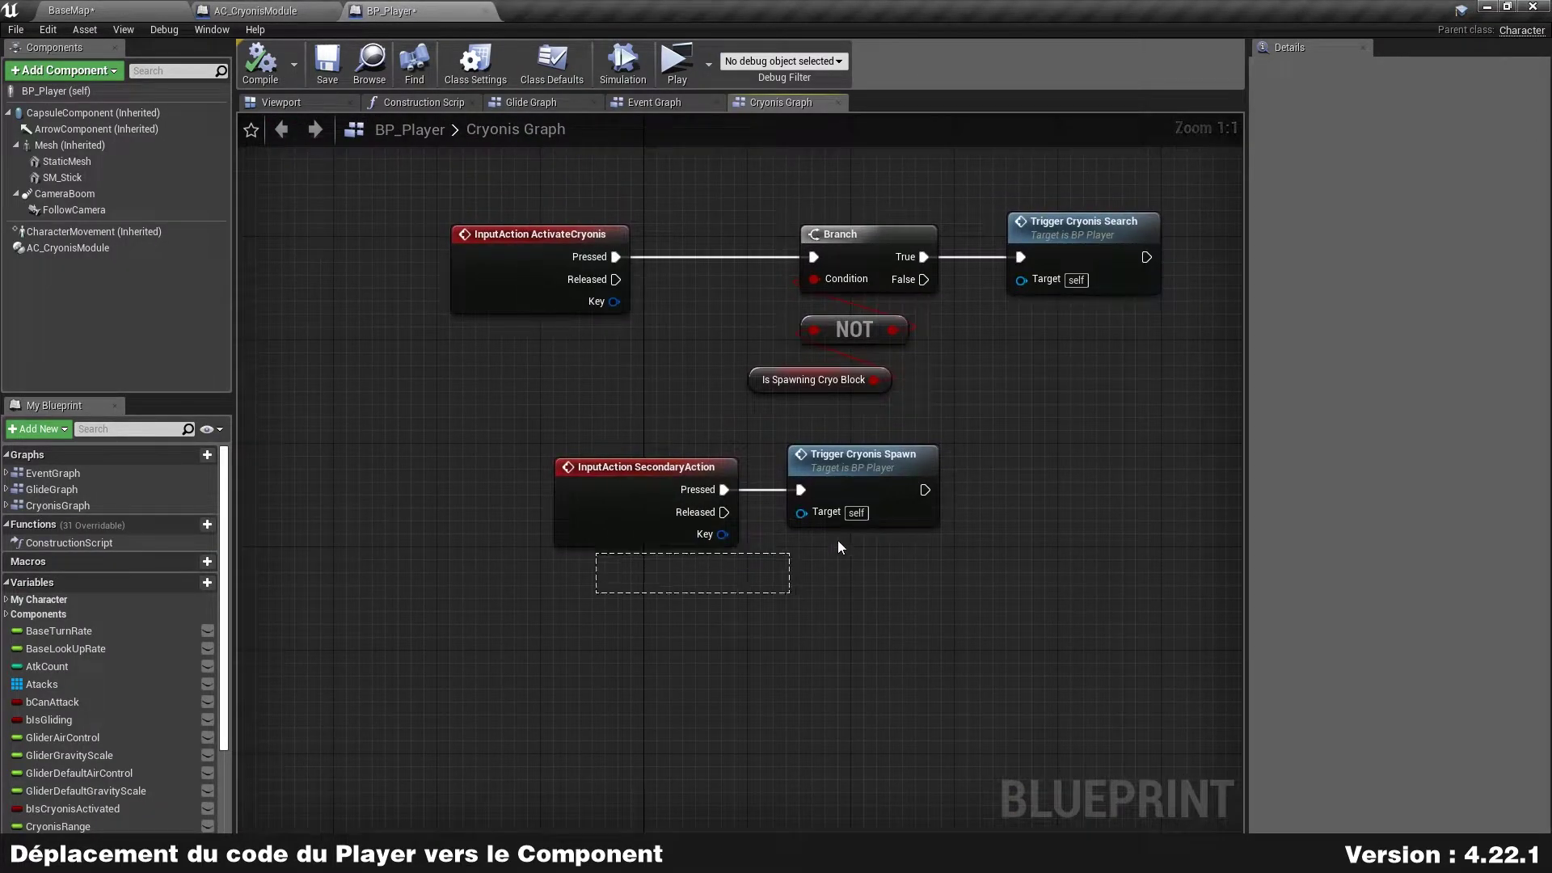
- Shift the InputAction SecondaryAction and Trigger Cryonis Spawn nodes left and slightly down in the Cryonis Graph
{"action": "left_click_drag", "start_coordinate": [594, 586], "coordinate": [841, 441]}
{"action": "left_click_drag", "start_coordinate": [553, 480], "coordinate": [462, 492]}
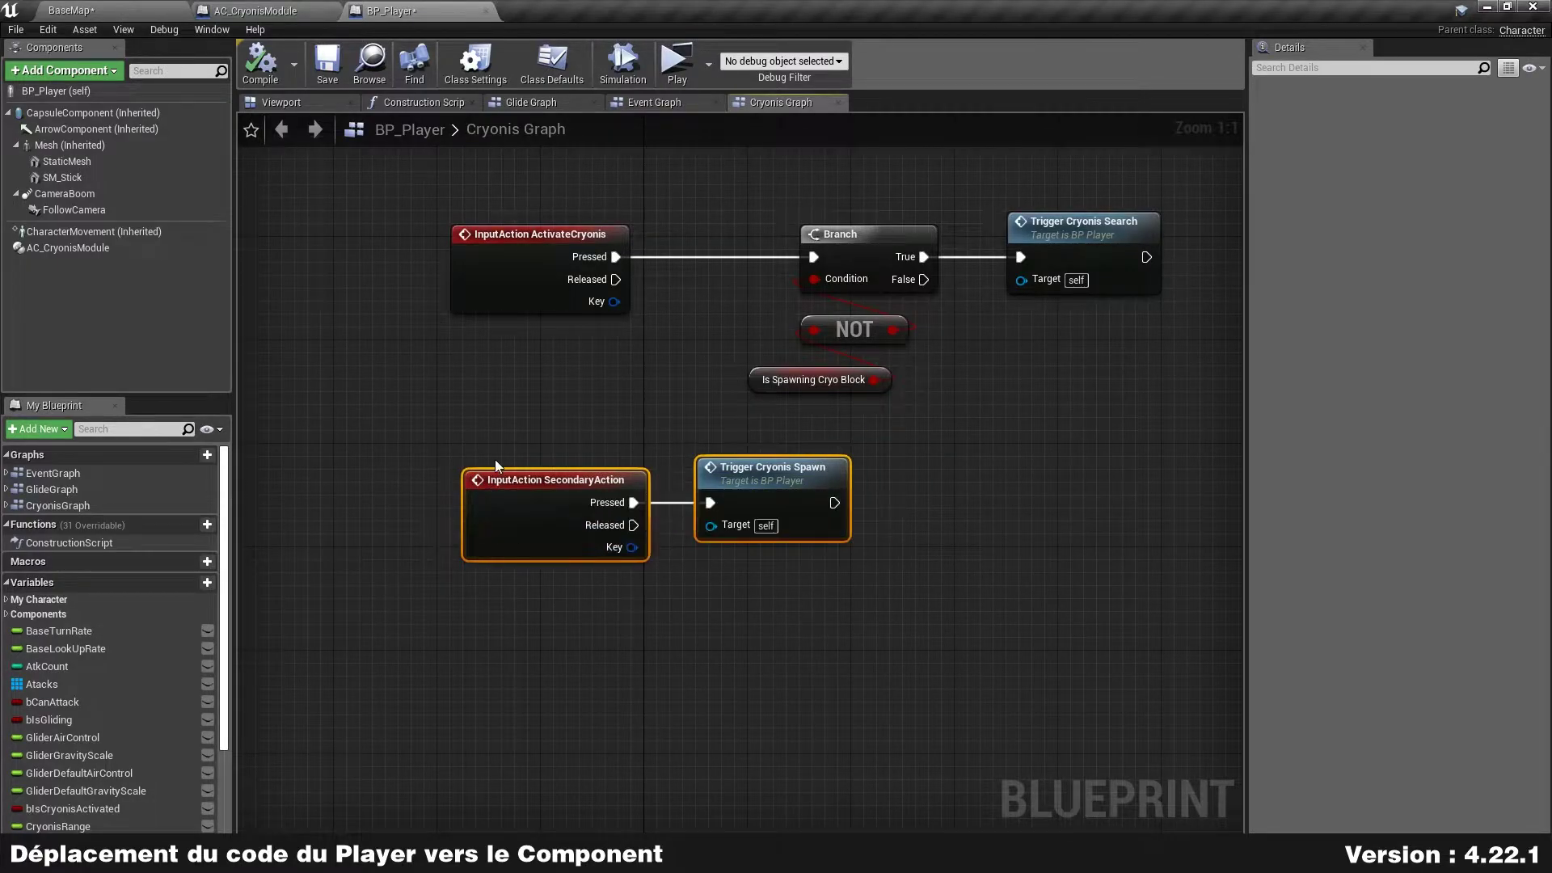
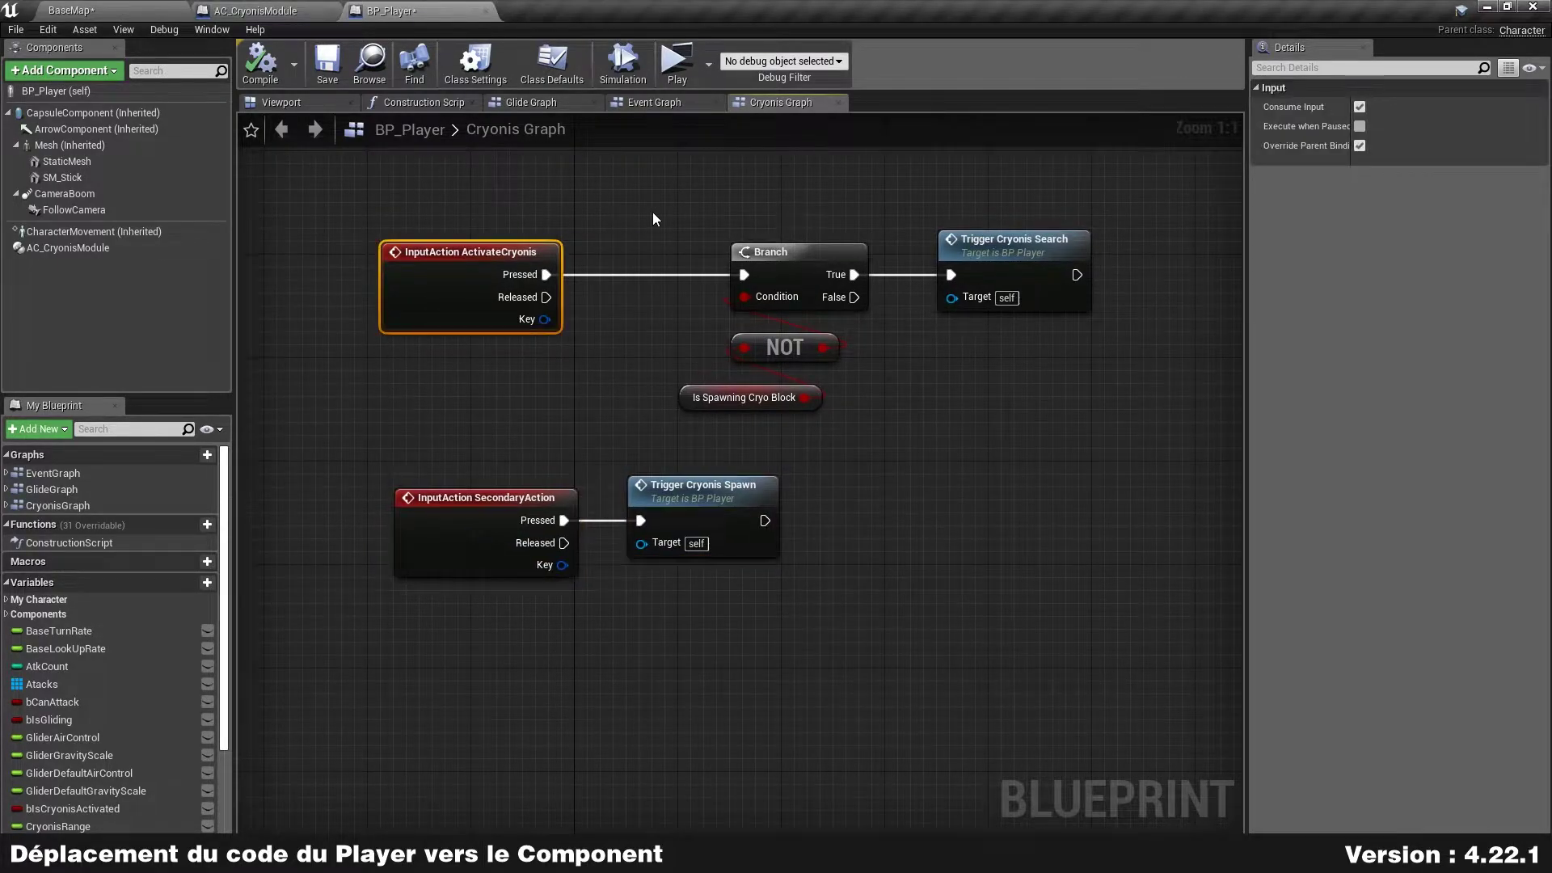
- Select the Trigger Cryonis Search and Trigger Cryonis Spawn input nodes to inspect them
{"action": "right_click_drag", "start_coordinate": [653, 219], "coordinate": [557, 184]}
{"action": "left_click", "coordinate": [914, 222]}
{"action": "left_click", "coordinate": [606, 450]}
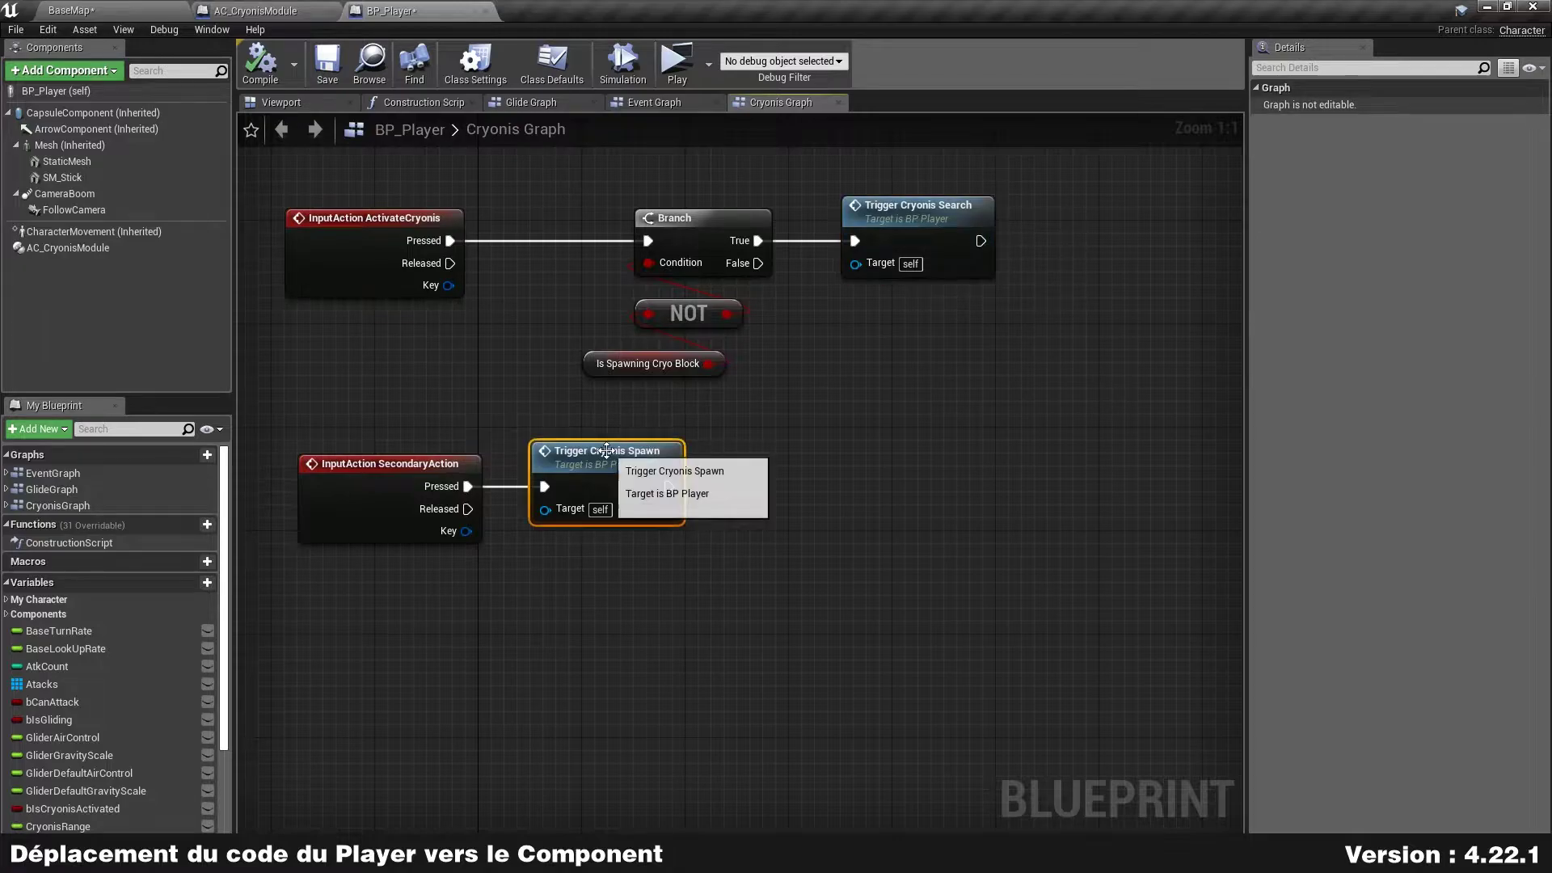
{"action": "left_click", "coordinate": [928, 405]}
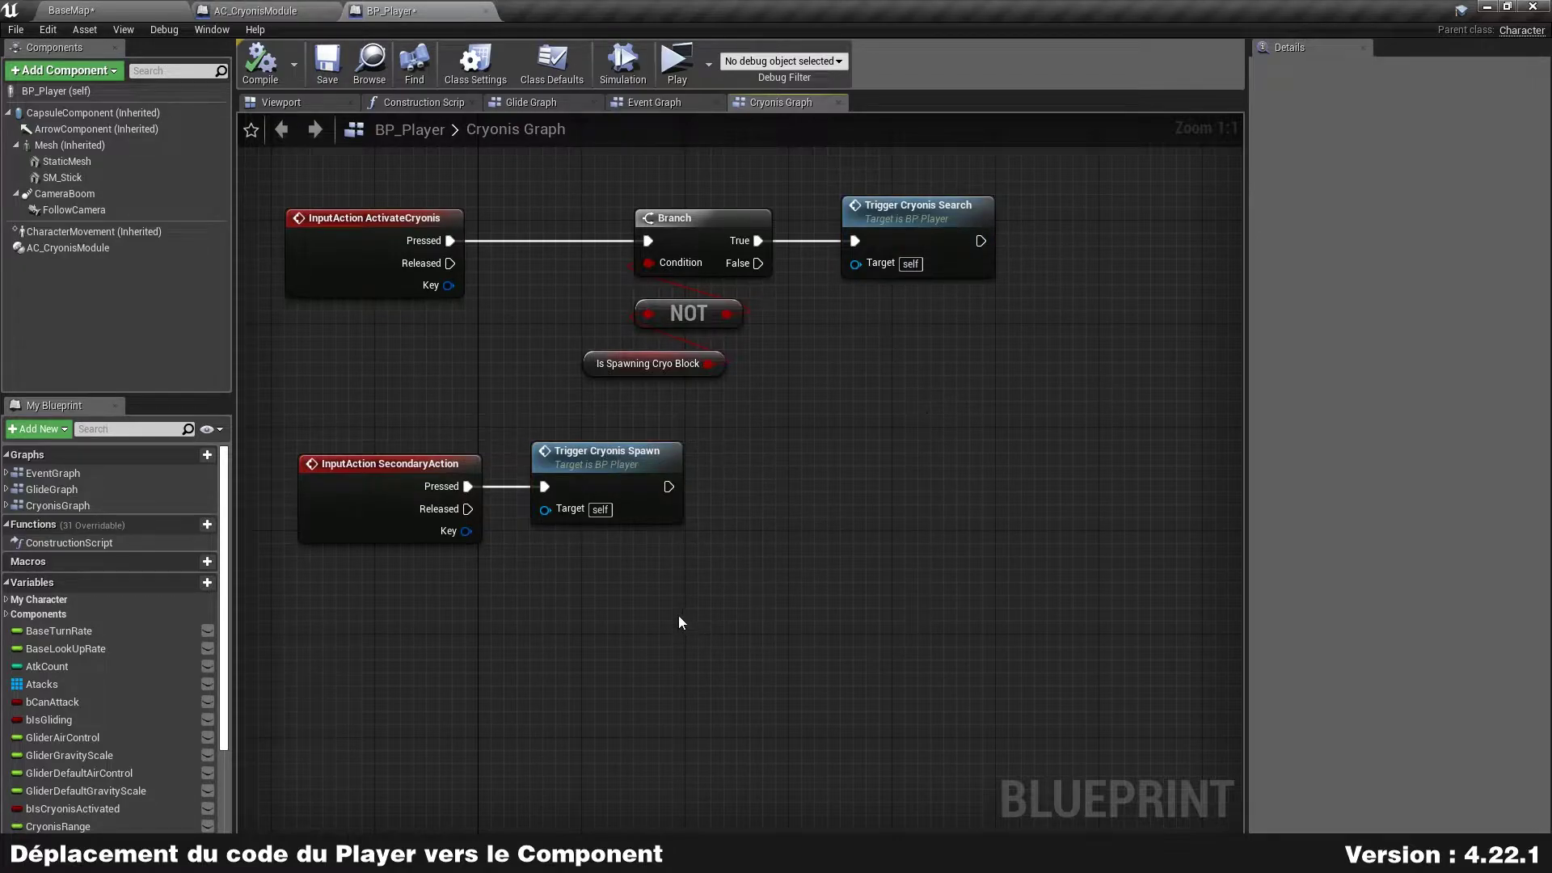
{"action": "left_click", "coordinate": [619, 481]}
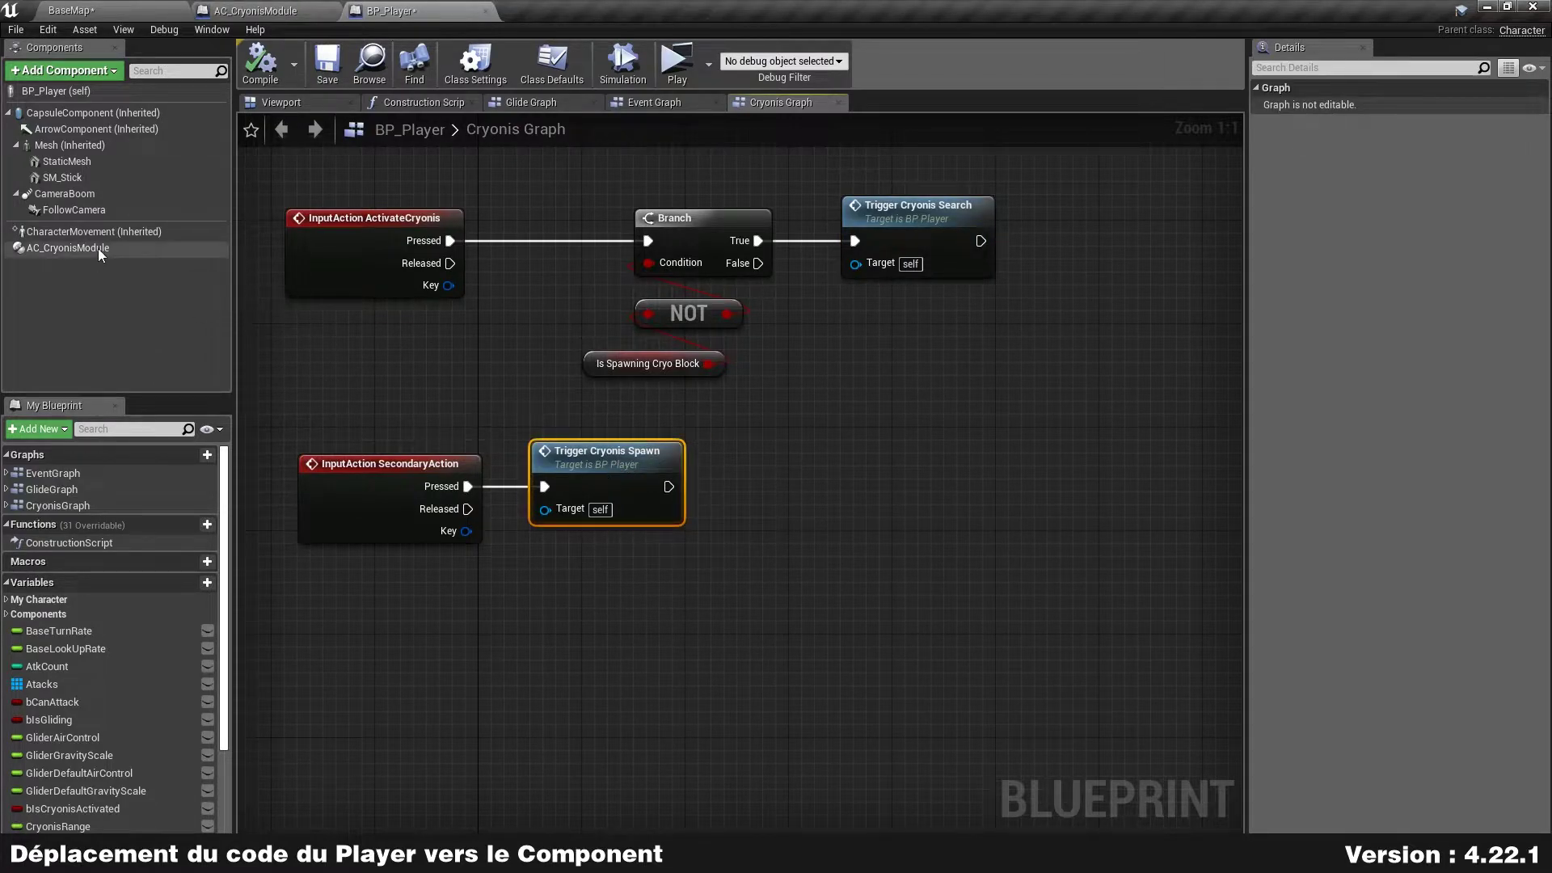
- Nudge the SetWorldLocationAndRotation node group left toward the ShowCryonisPS chain
{"action": "scroll", "coordinate": [917, 419], "scroll_direction": "down", "scroll_amount": 1}
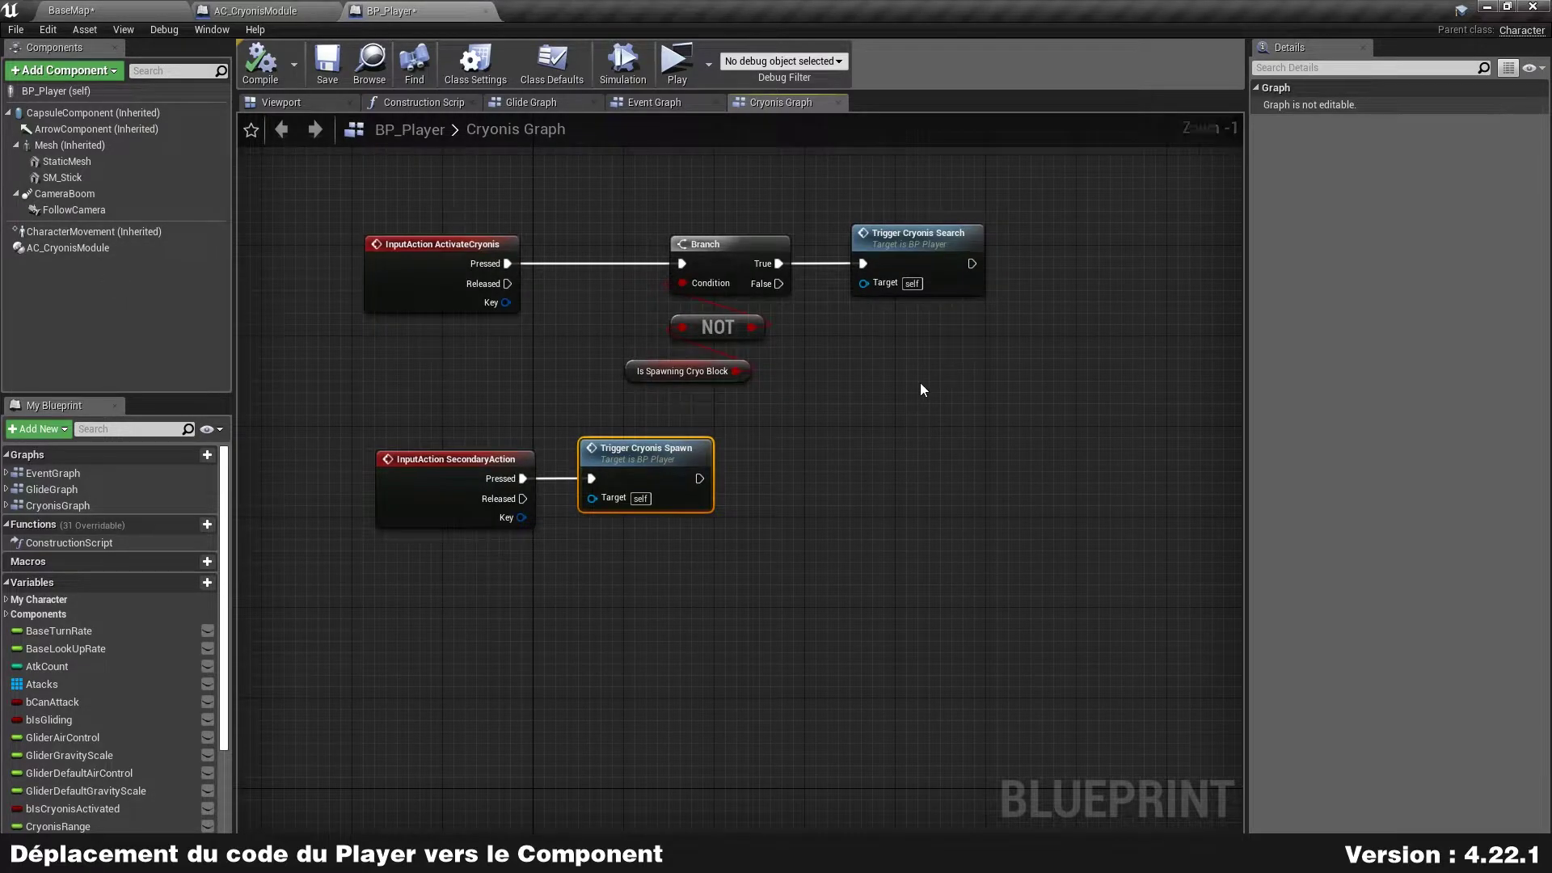
{"action": "scroll", "coordinate": [921, 386], "scroll_direction": "down", "scroll_amount": 5}
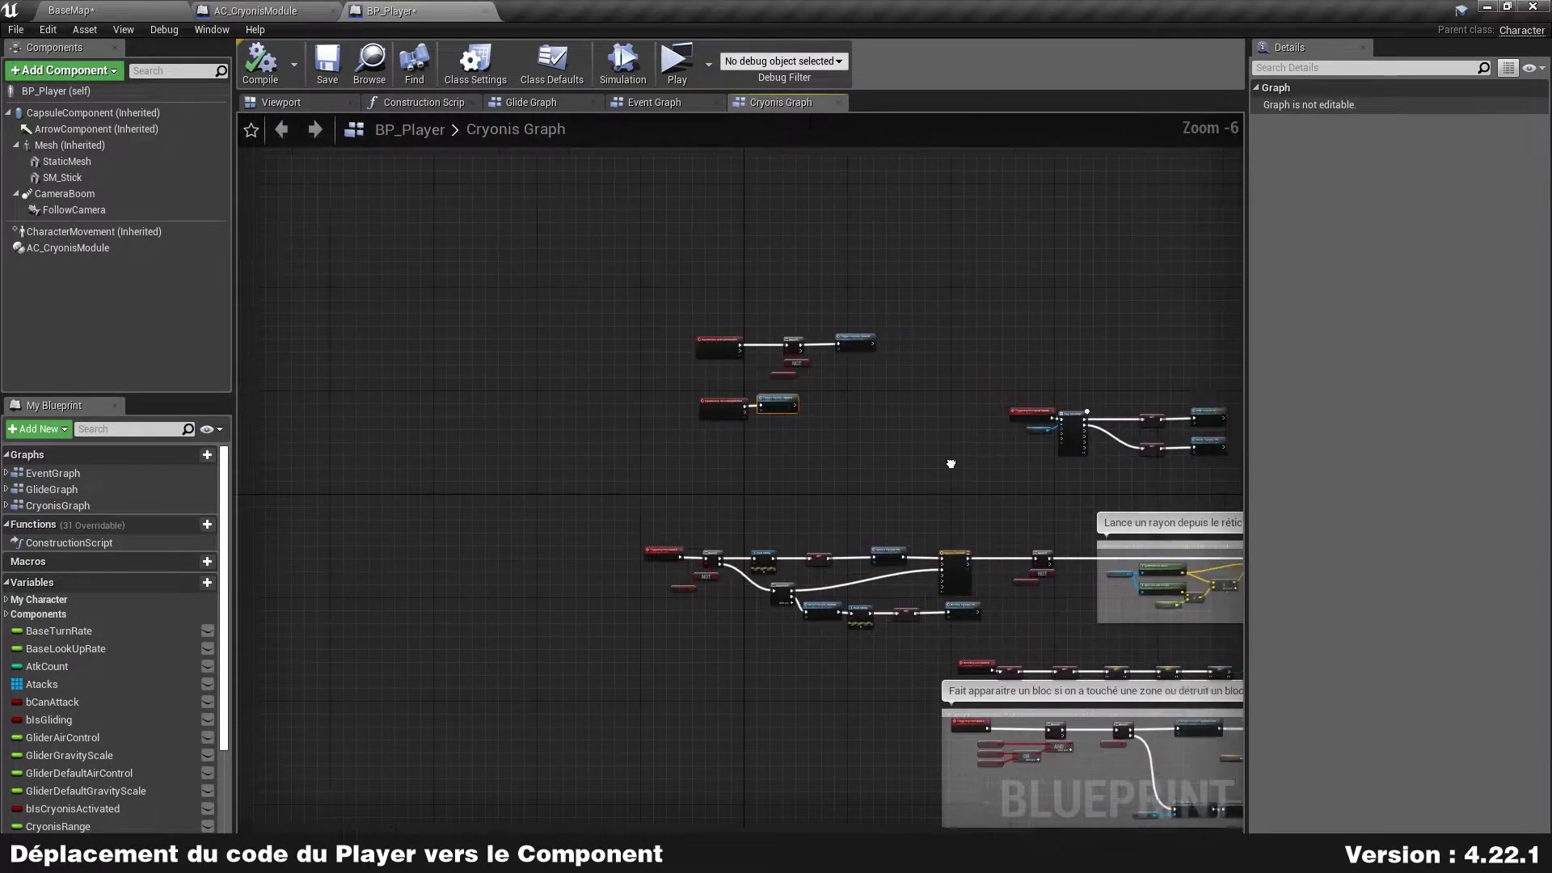
{"action": "mouse_move", "coordinate": [658, 459]}
{"action": "right_mouse_down"}
{"action": "mouse_move", "coordinate": [619, 419]}
{"action": "mouse_move", "coordinate": [645, 443]}
{"action": "right_mouse_up"}
{"action": "scroll", "coordinate": [619, 419], "scroll_direction": "up", "scroll_amount": 3}
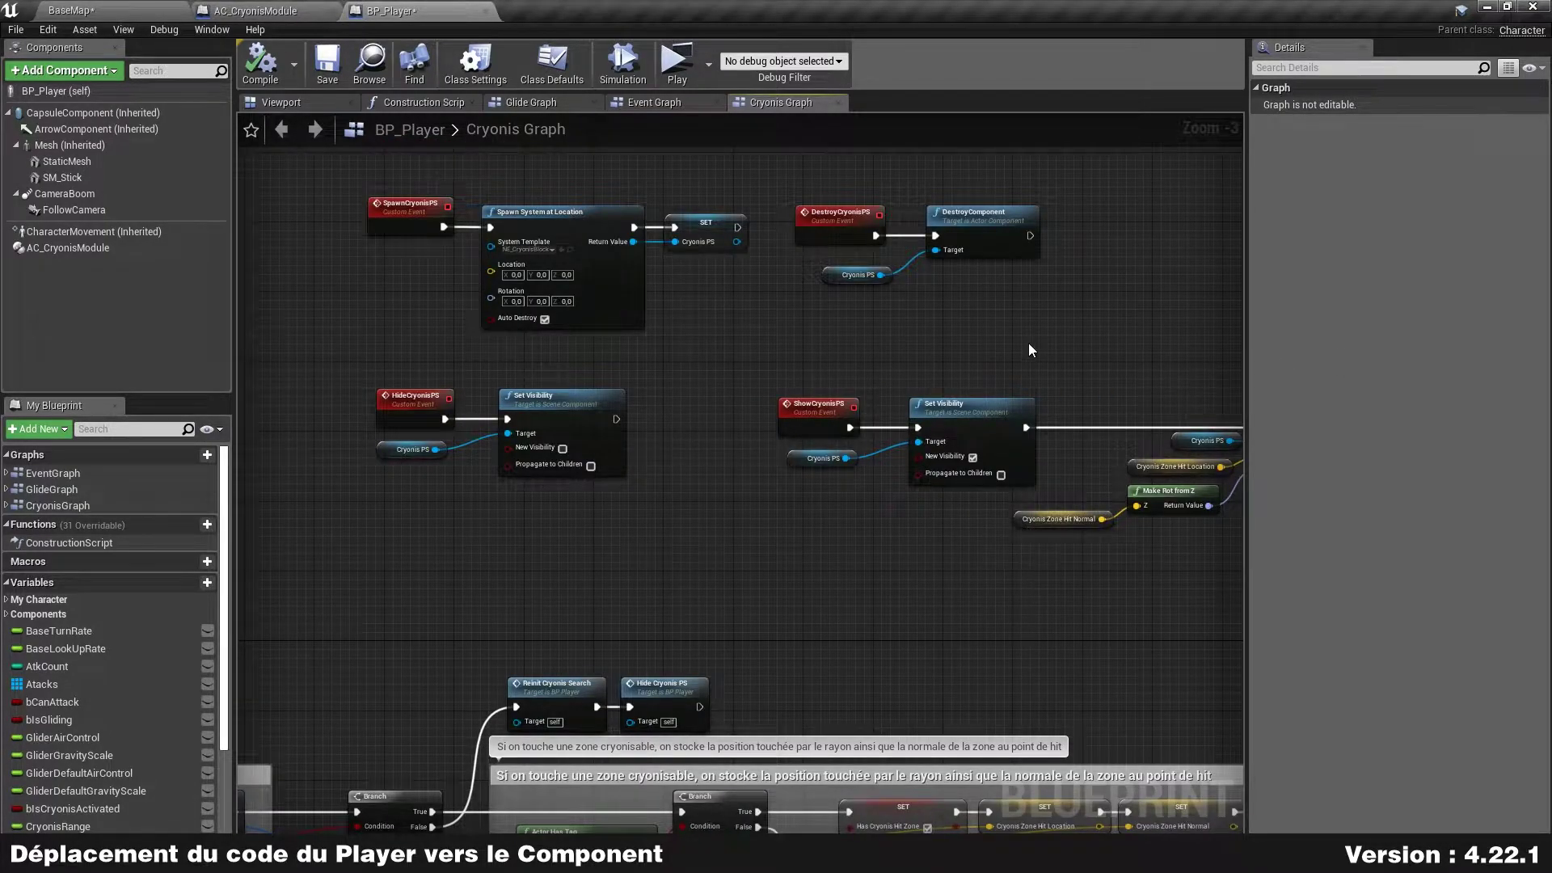
{"action": "right_click_drag", "start_coordinate": [1028, 343], "coordinate": [933, 336]}
{"action": "left_click_drag", "start_coordinate": [1003, 529], "coordinate": [1195, 361]}
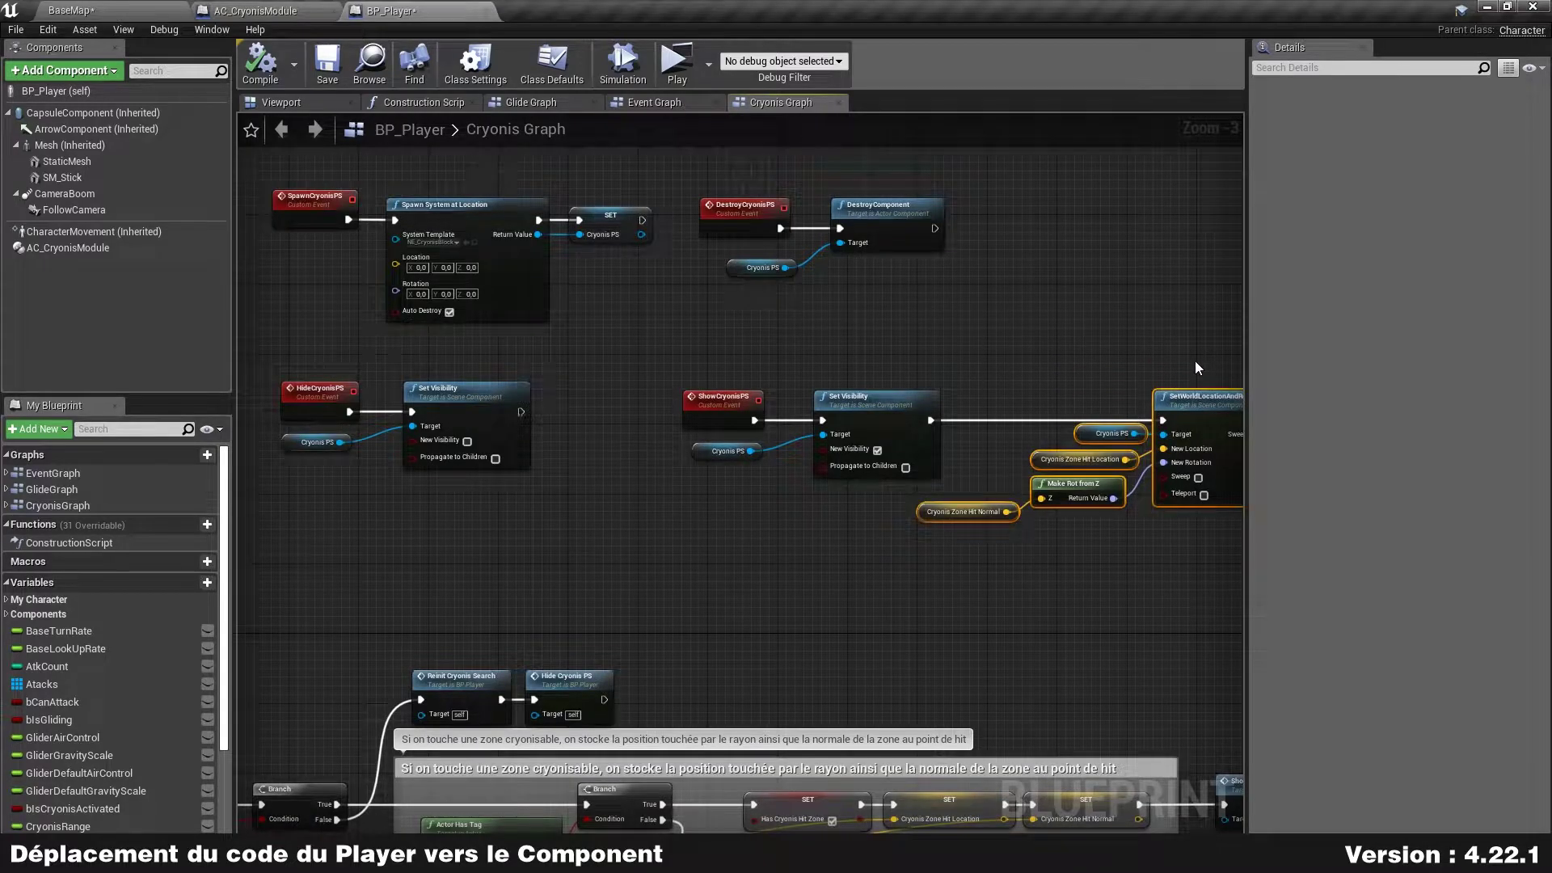
{"action": "key", "text": "Left"}
{"action": "key", "text": "Left"}
{"action": "key", "text": "Left"}
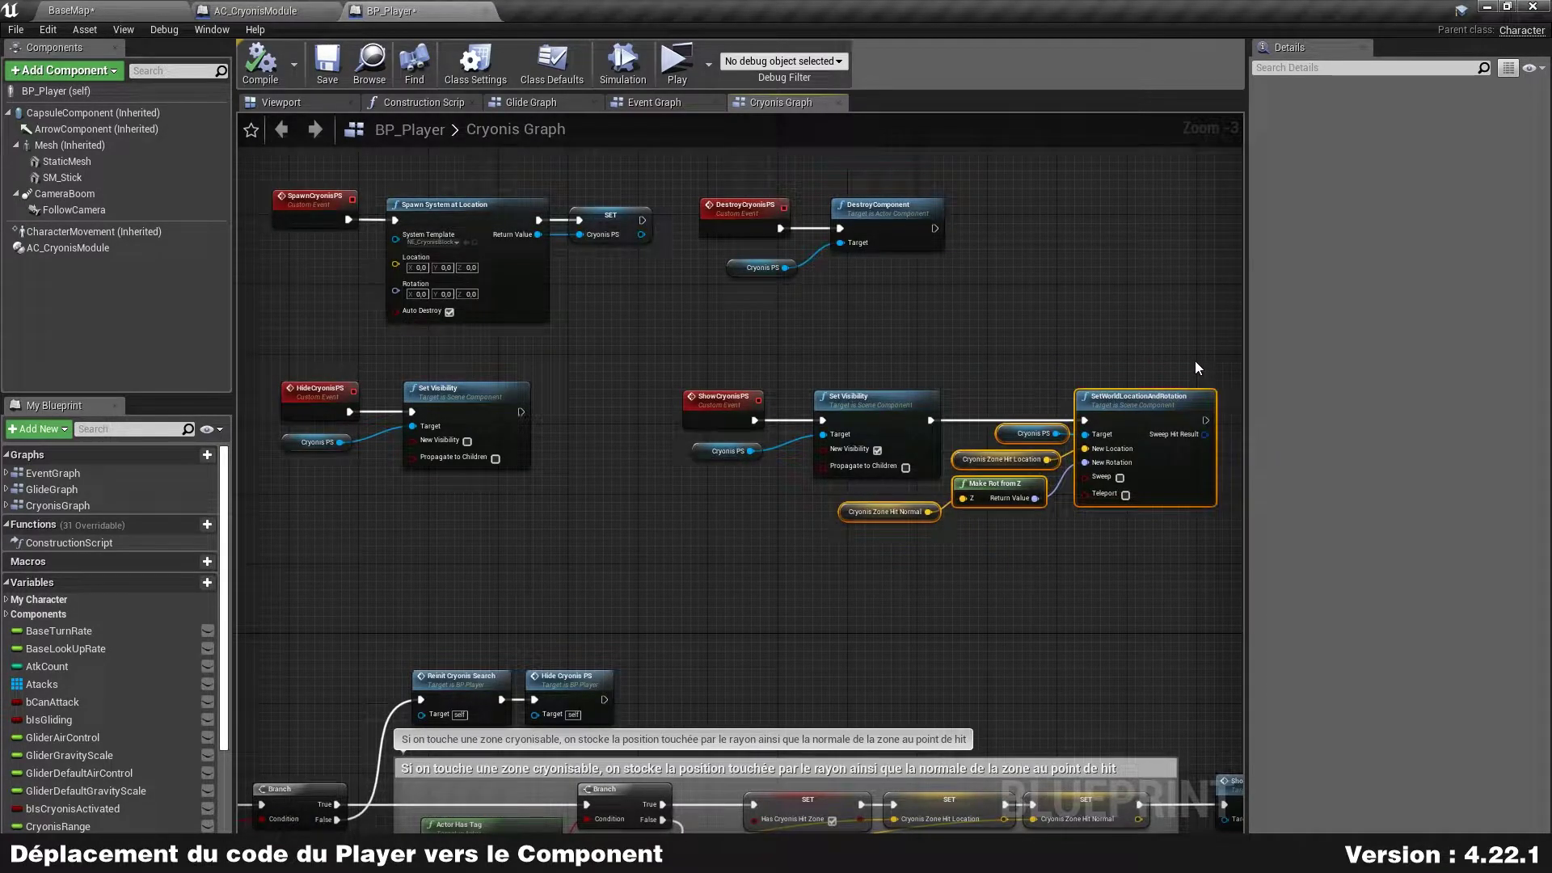
{"action": "left_click", "coordinate": [1195, 360]}
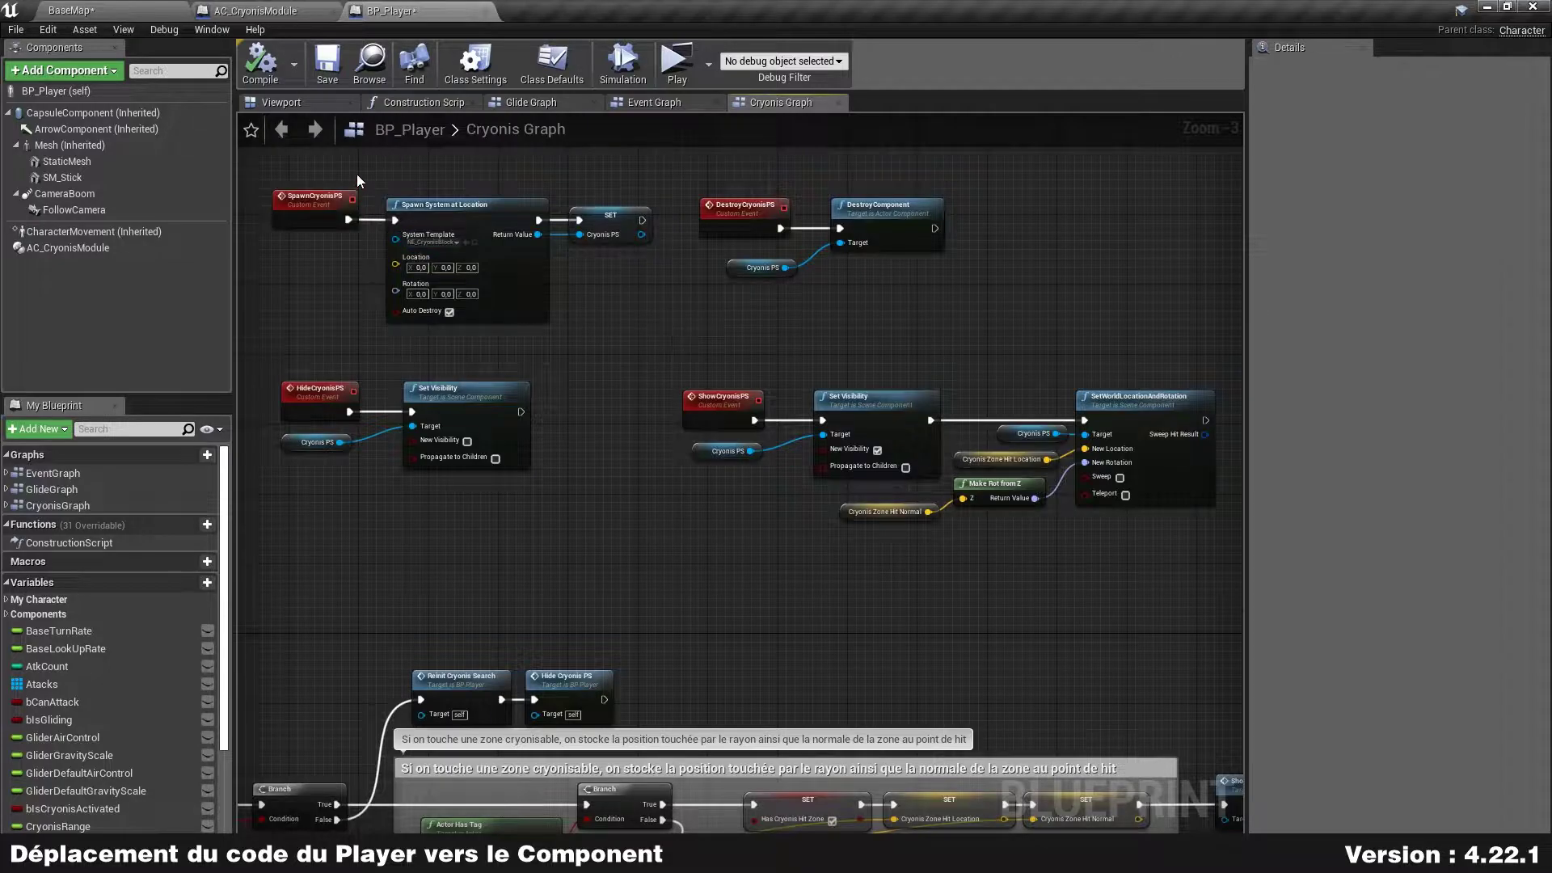
- Marquee-select the Spawn, Destroy, Hide and Show Cryonis PS event chains together
{"action": "left_click_drag", "start_coordinate": [291, 176], "coordinate": [986, 324]}
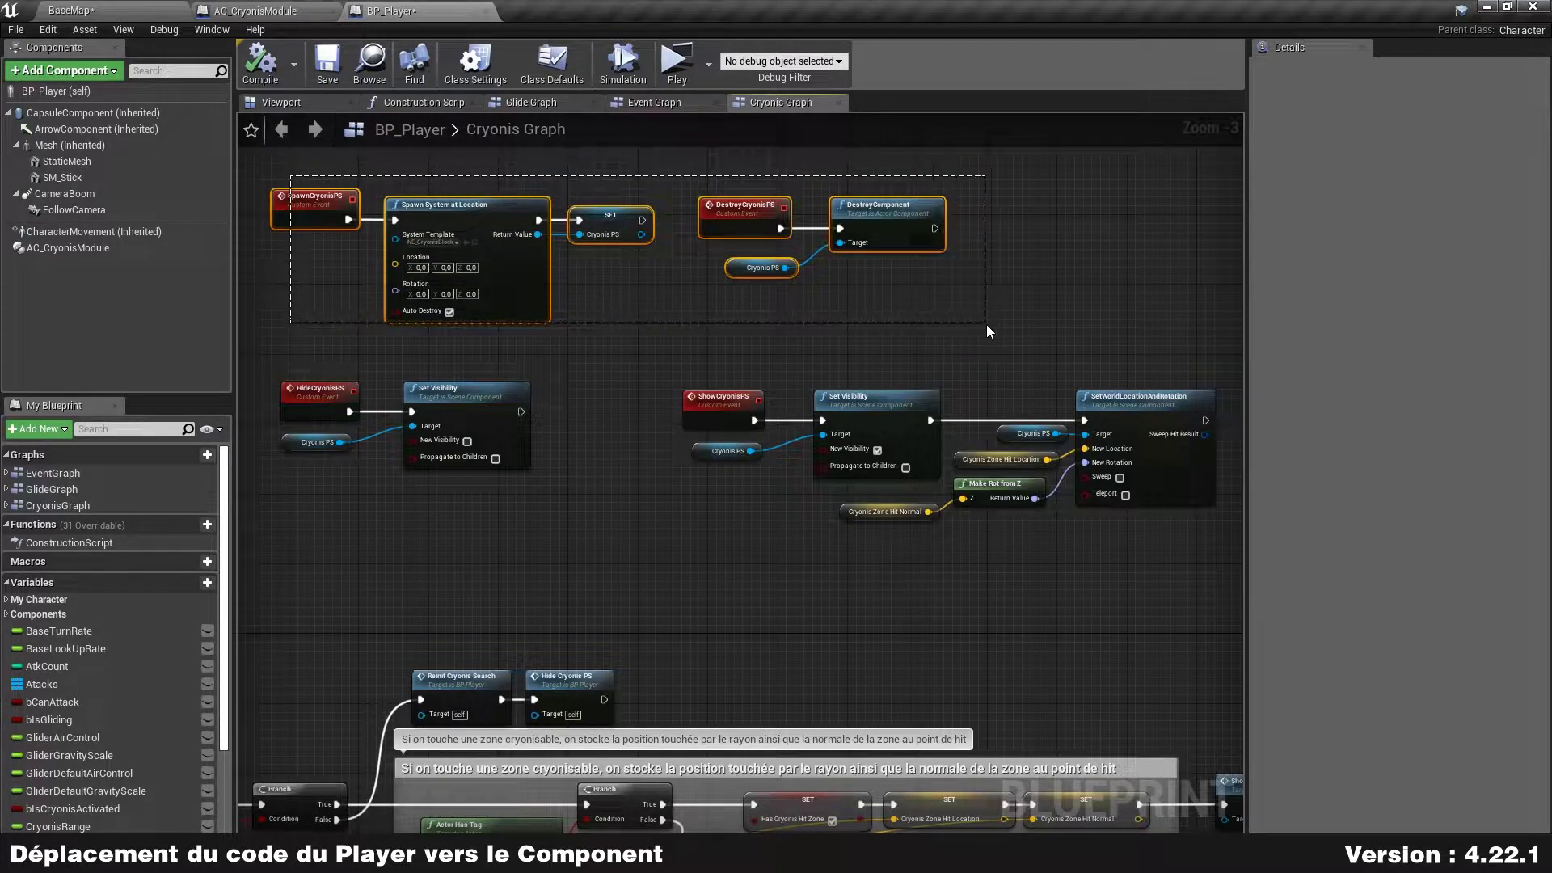
{"action": "left_click_drag", "start_coordinate": [986, 324], "coordinate": [1157, 585]}
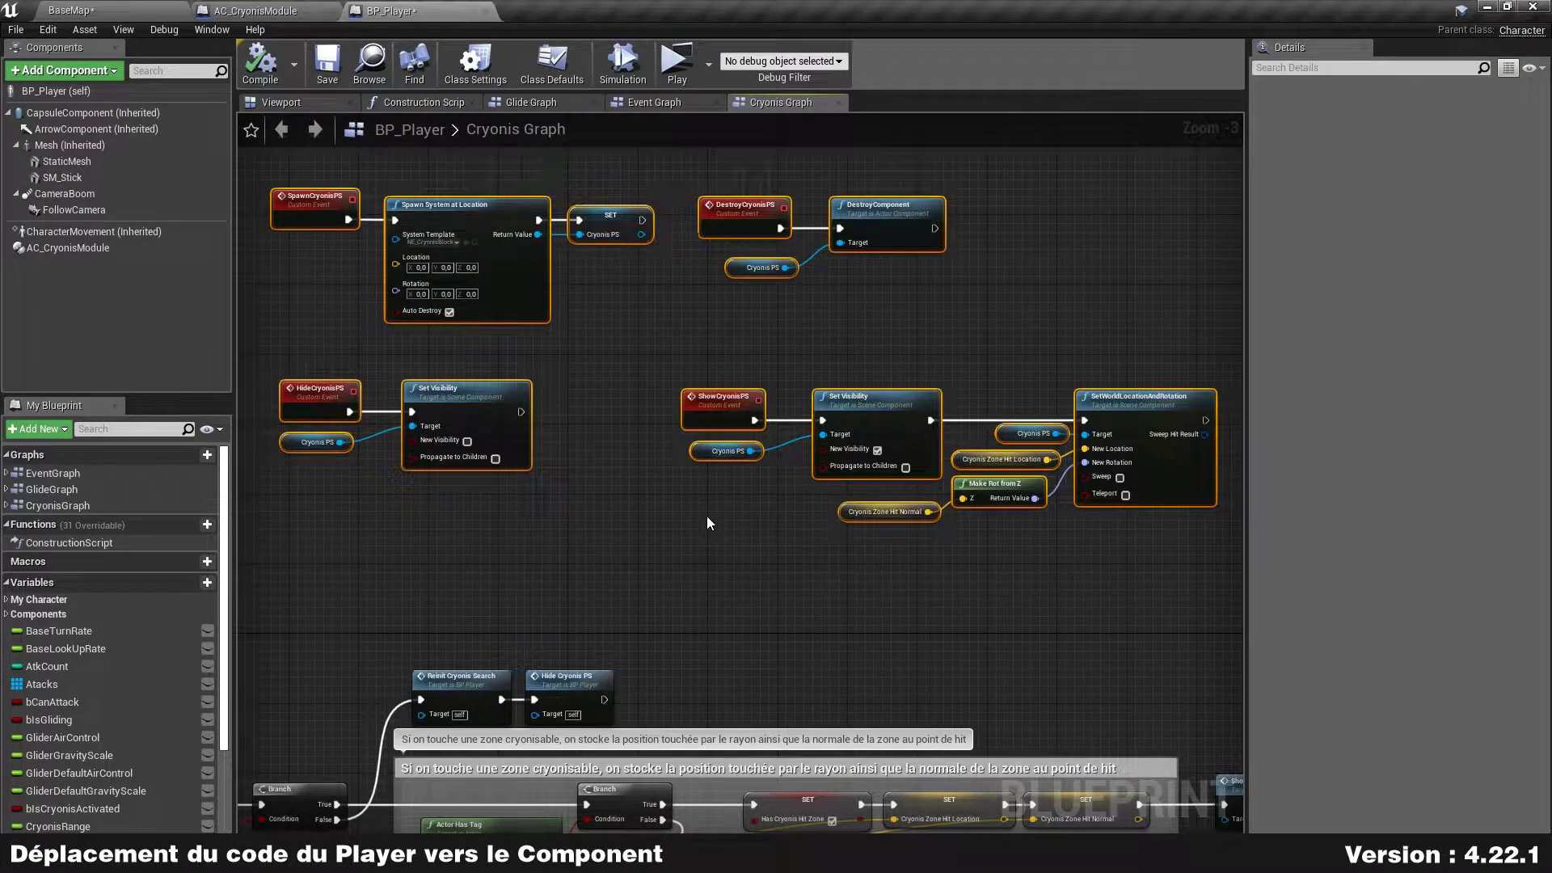
{"action": "scroll", "coordinate": [706, 518], "scroll_direction": "down", "scroll_amount": 1}
{"action": "scroll", "coordinate": [706, 518], "scroll_direction": "down", "scroll_amount": 1}
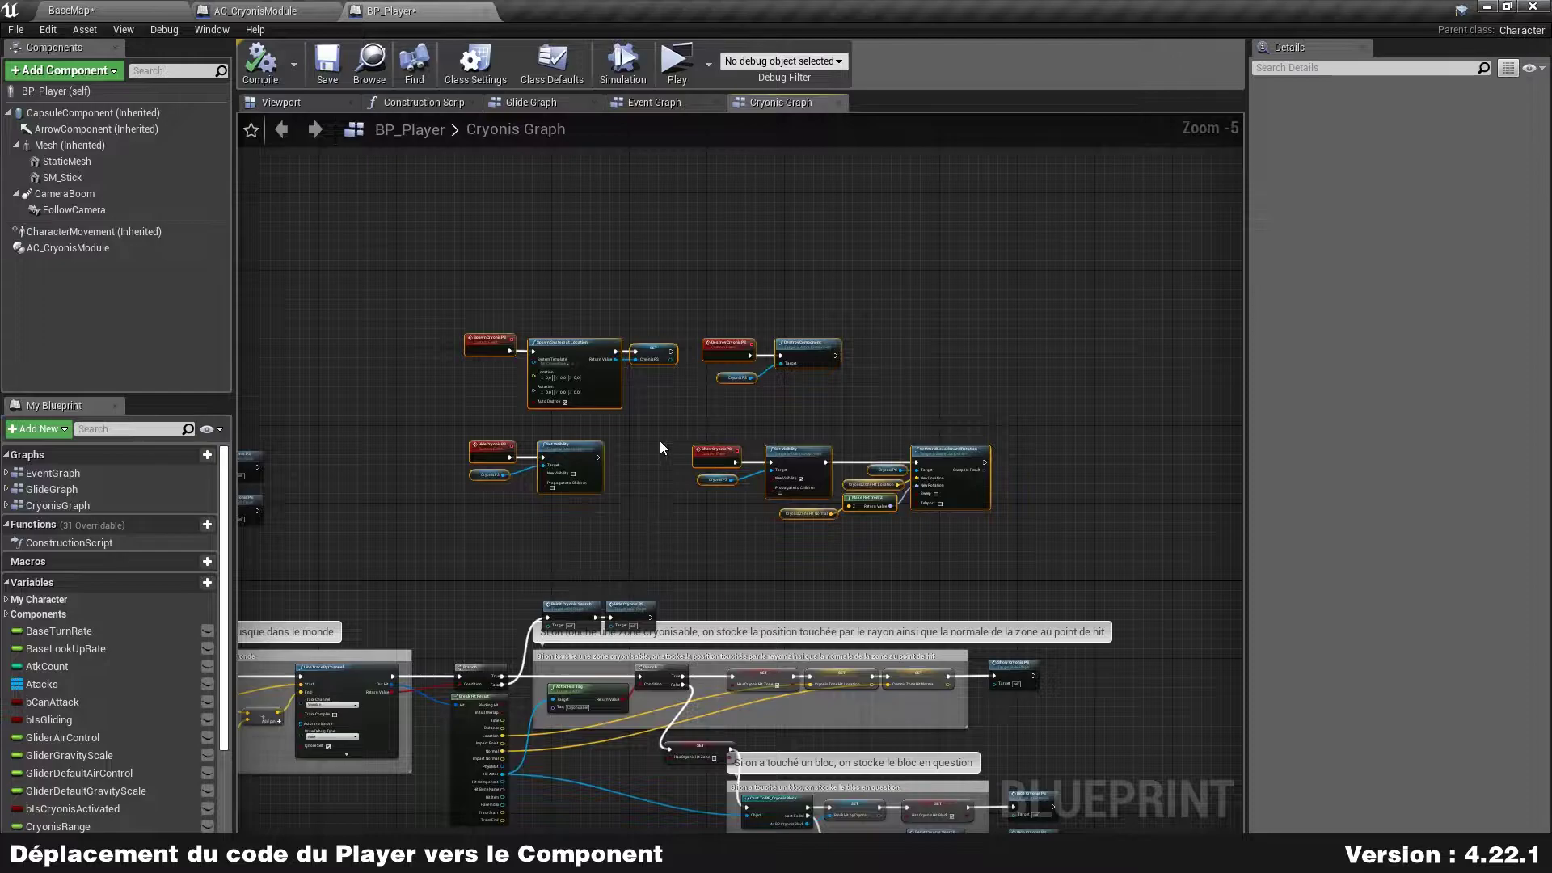
- Wrap the four Cryonis PS chains in a red (FF0000) comment, raise it, then switch to AC_CryonisModule
{"action": "key", "text": "c"}
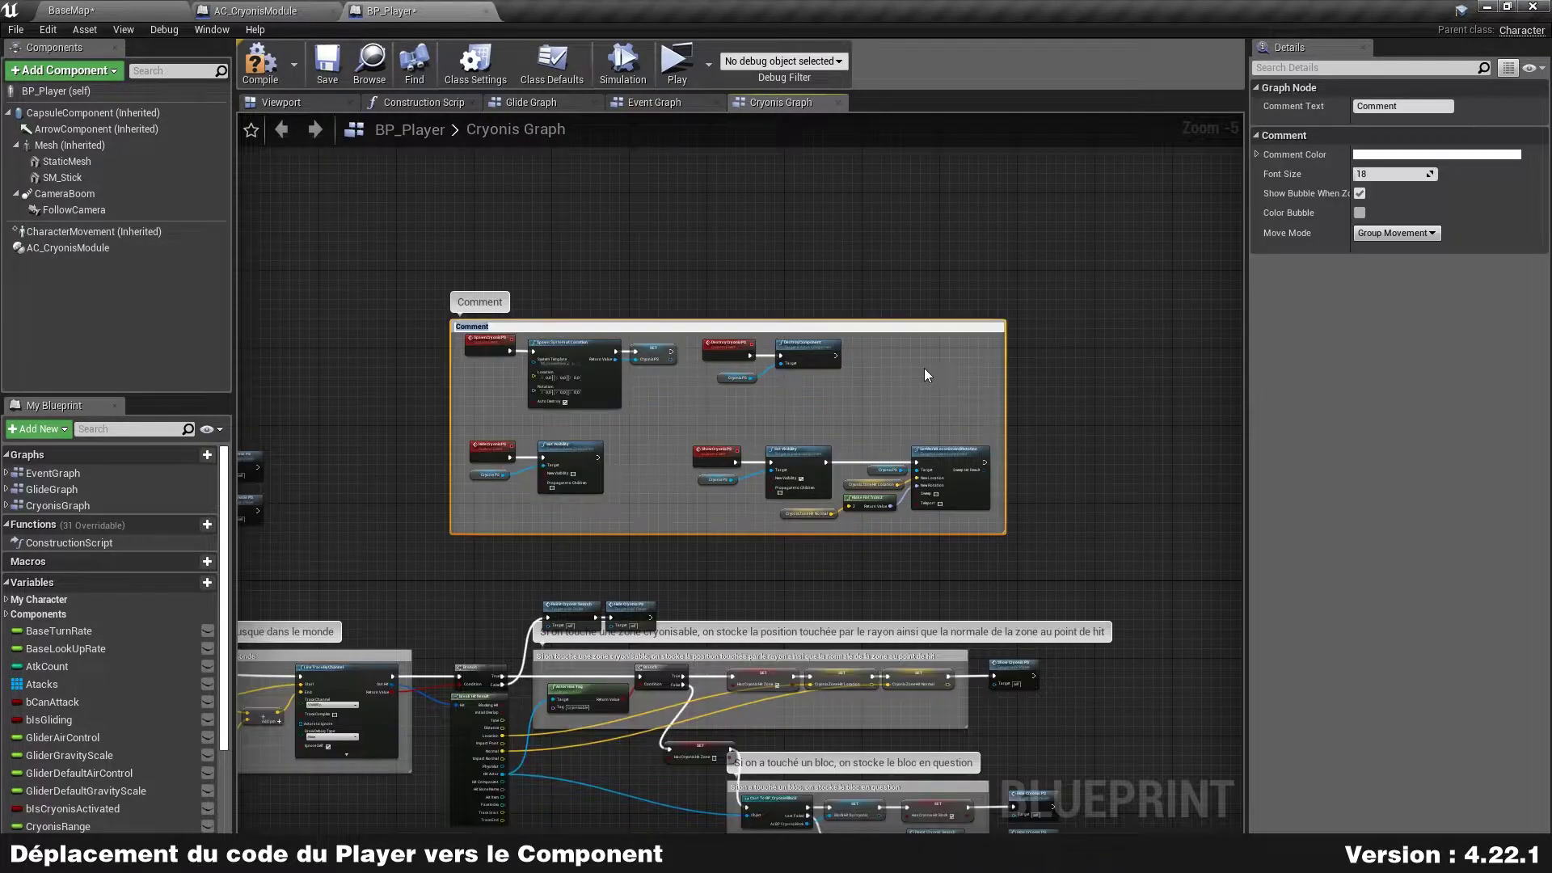
{"action": "left_click", "coordinate": [1426, 155]}
{"action": "left_click_drag", "start_coordinate": [1240, 258], "coordinate": [1249, 291]}
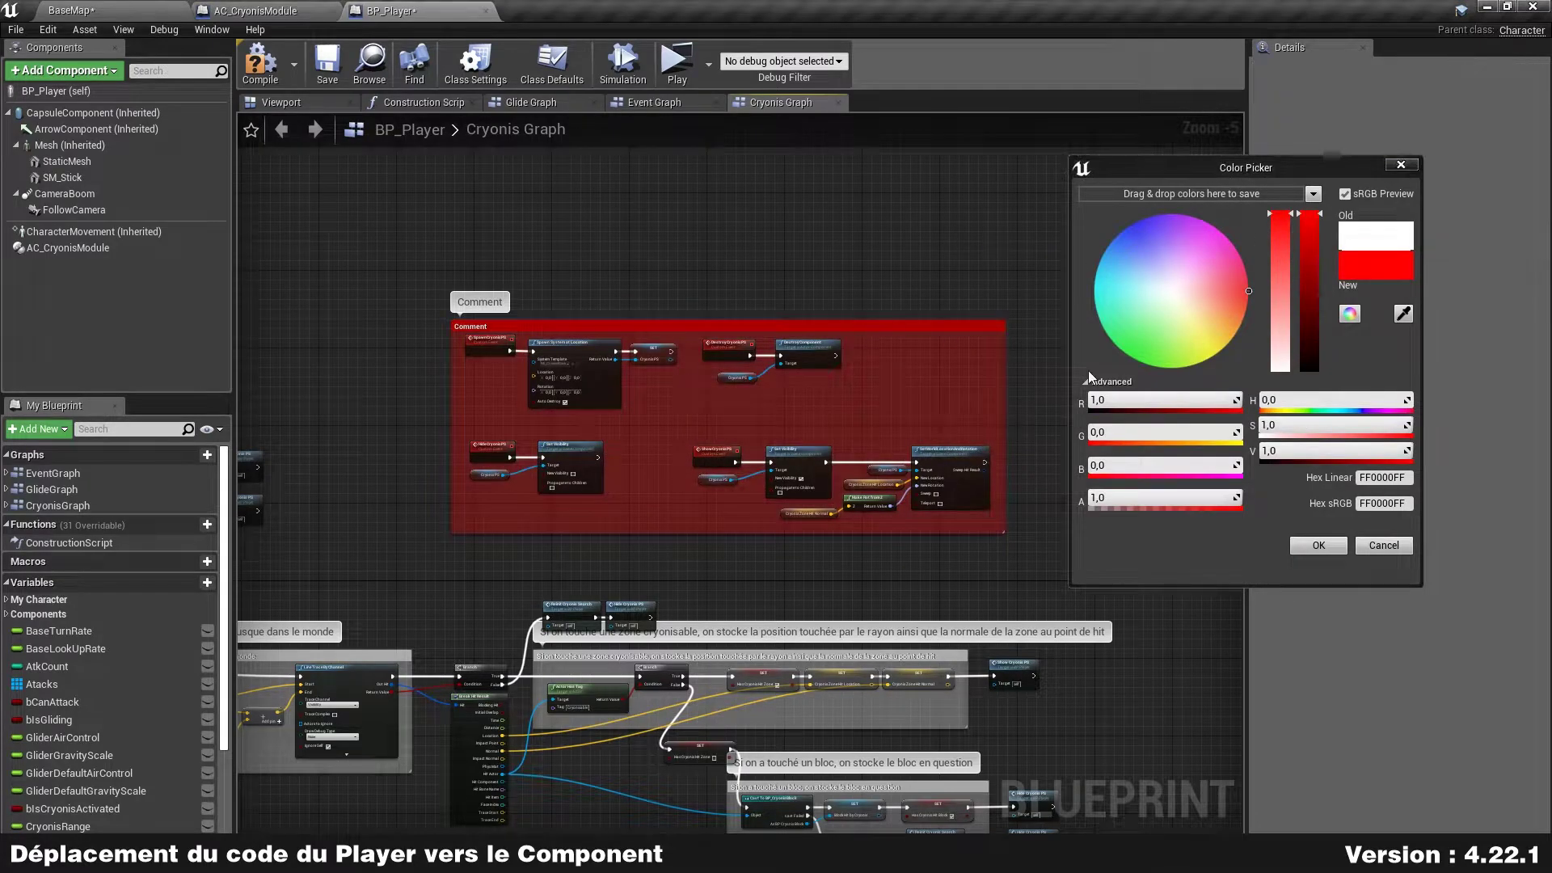
{"action": "left_click", "coordinate": [1318, 545]}
{"action": "left_click_drag", "start_coordinate": [851, 326], "coordinate": [847, 204]}
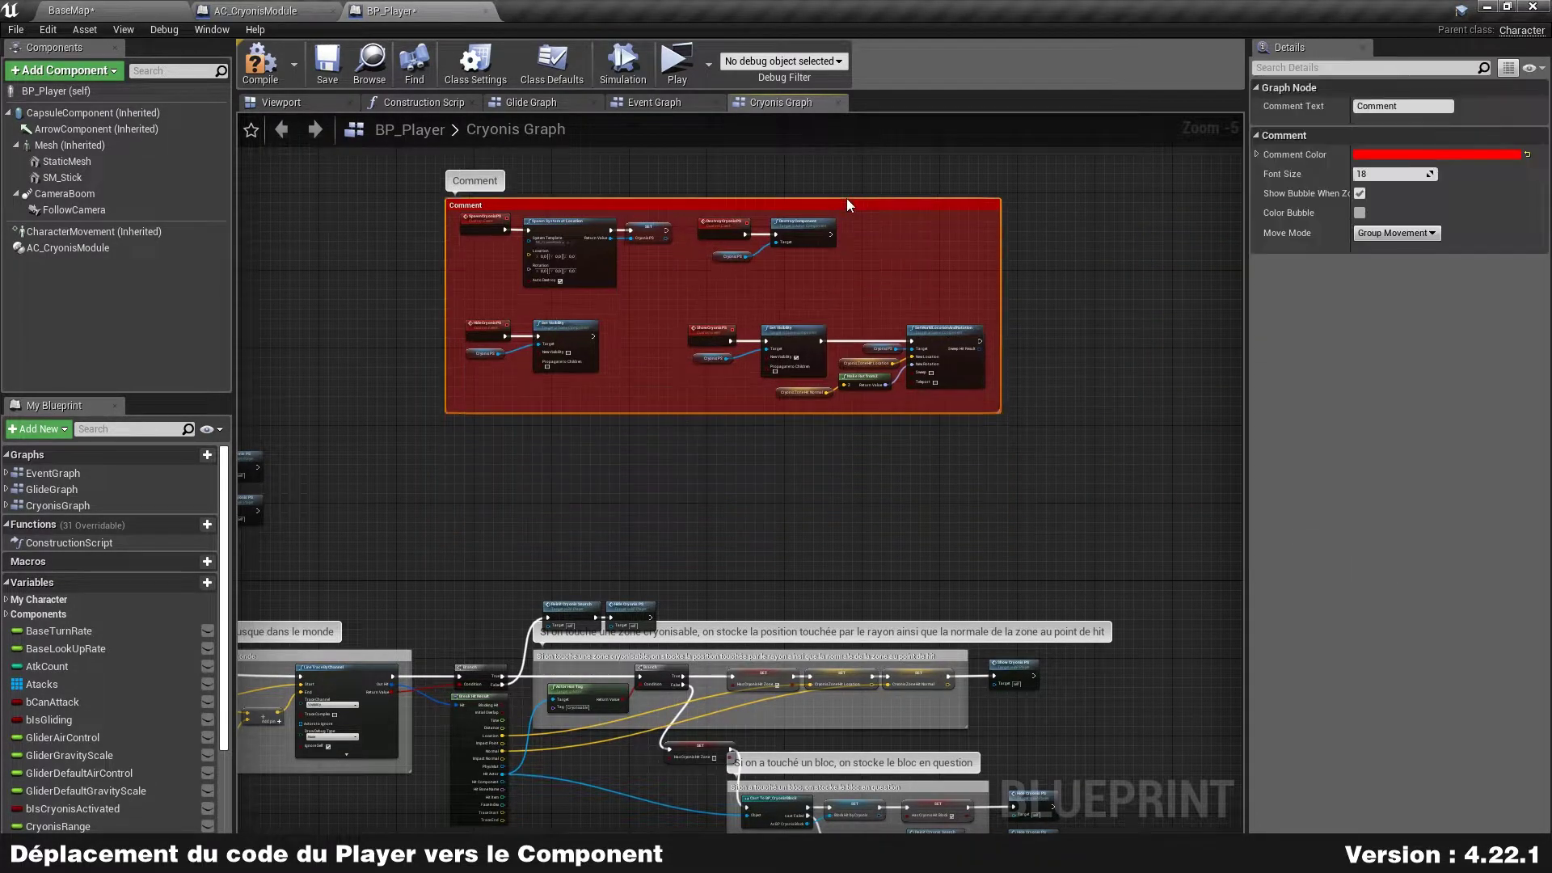
{"action": "left_click", "coordinate": [255, 10]}
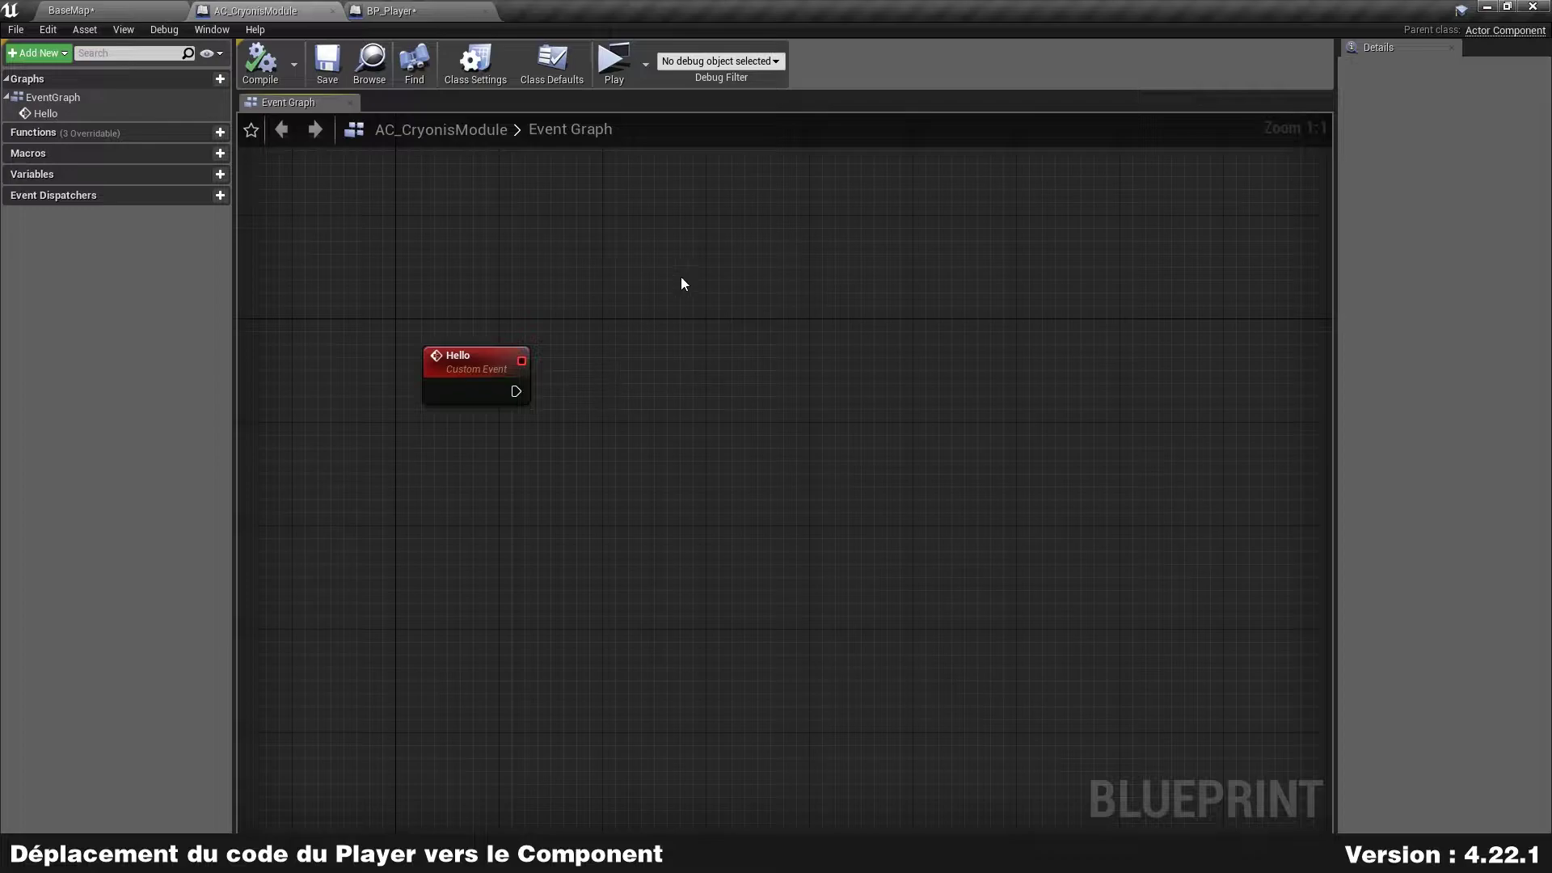
- Delete the Hello custom event and paste the copied Cryonis PS event chains
{"action": "left_click_drag", "start_coordinate": [735, 232], "coordinate": [500, 467]}
{"action": "key", "text": "Delete"}
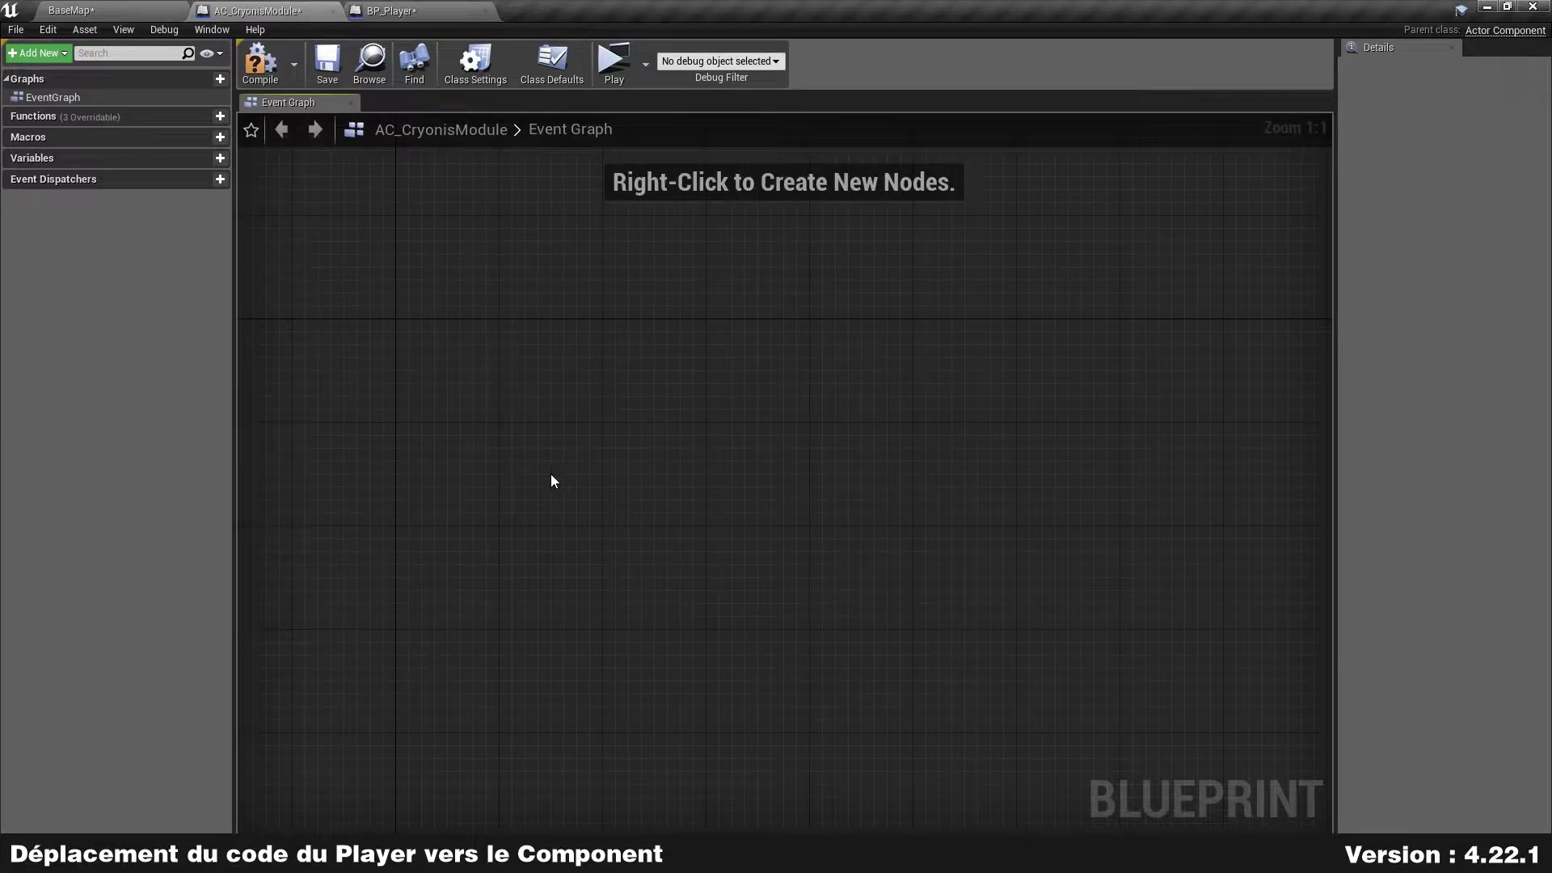
{"action": "scroll", "coordinate": [552, 481], "scroll_direction": "down", "scroll_amount": 1}
{"action": "scroll", "coordinate": [585, 459], "scroll_direction": "down", "scroll_amount": 1}
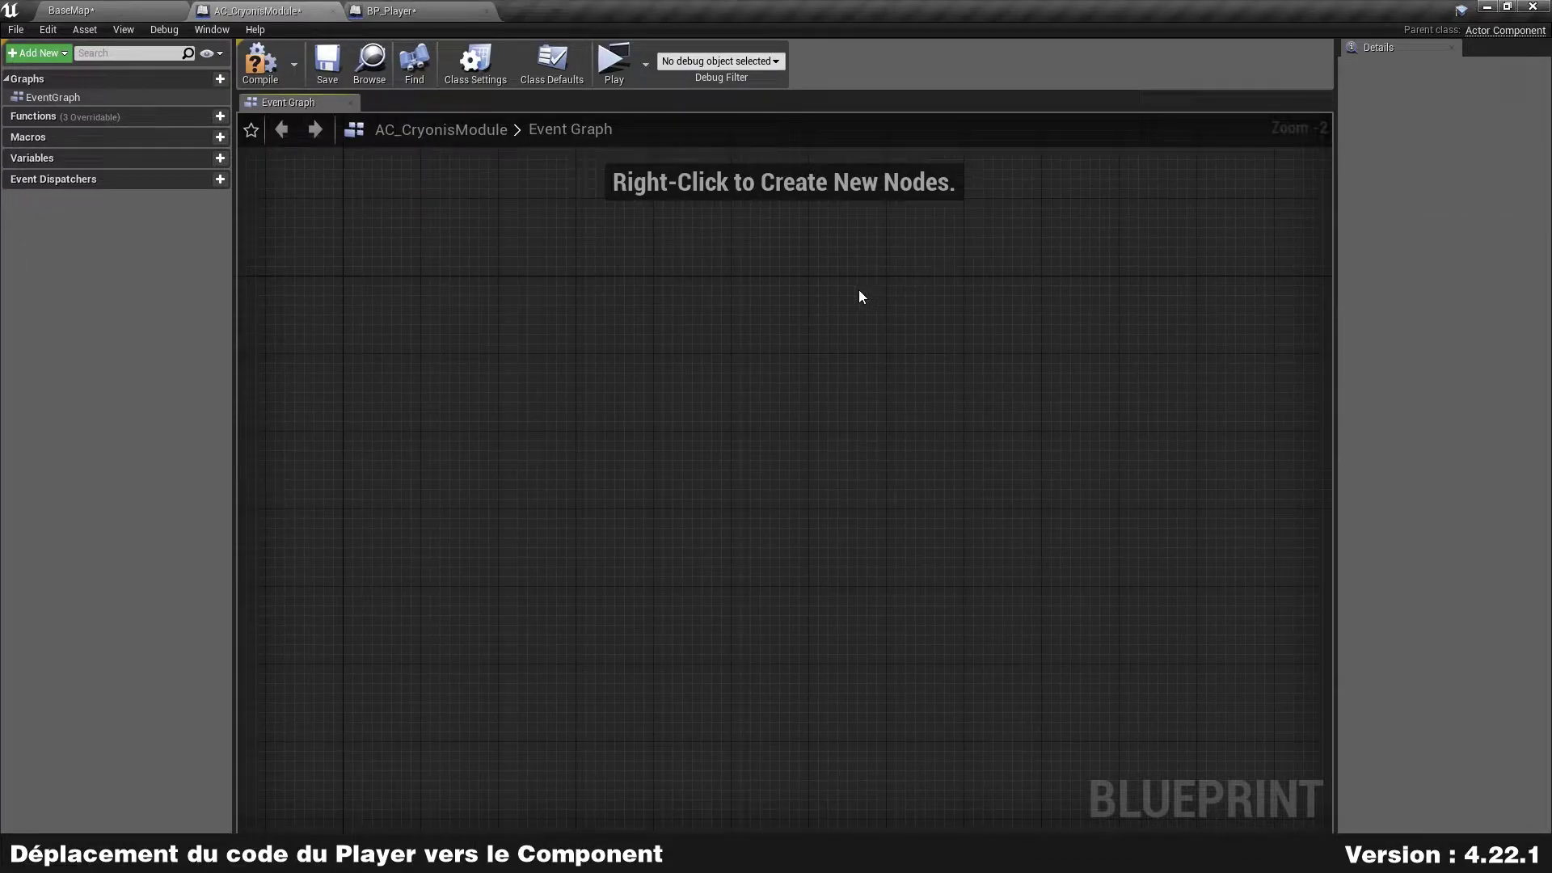
{"action": "key", "text": "ctrl+v"}
{"action": "left_click", "coordinate": [806, 346]}
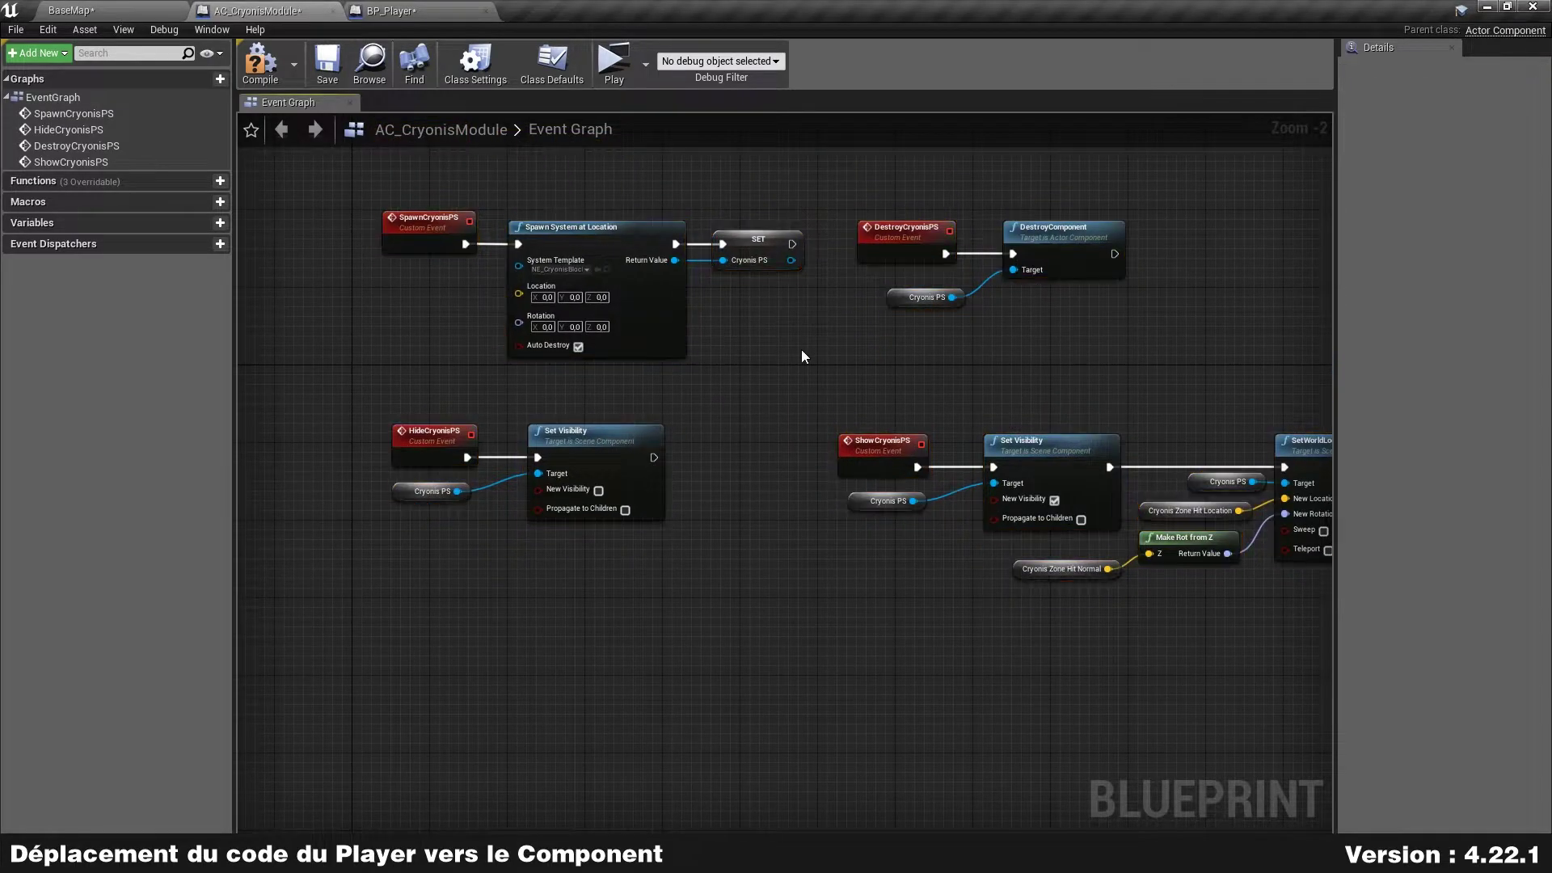
{"action": "scroll", "coordinate": [804, 347], "scroll_direction": "up", "scroll_amount": 2}
{"action": "mouse_move", "coordinate": [748, 278]}
{"action": "right_mouse_down"}
{"action": "mouse_move", "coordinate": [620, 269]}
{"action": "mouse_move", "coordinate": [538, 292]}
{"action": "right_mouse_up"}
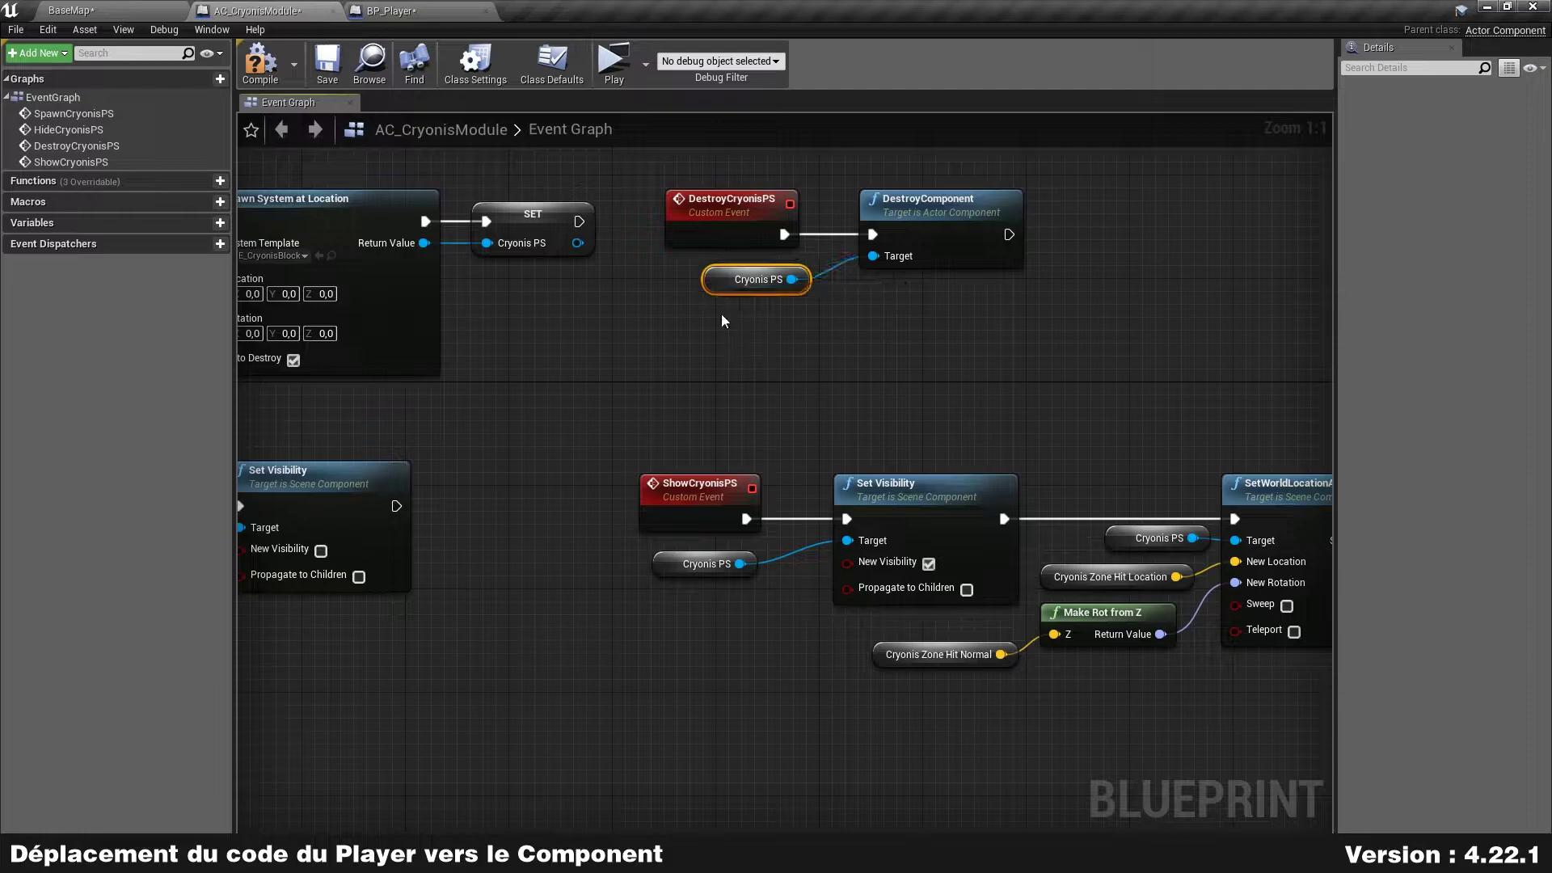
- Select the pasted ShowCryonisPS chain and move it upward
{"action": "right_click_drag", "start_coordinate": [697, 748], "coordinate": [537, 683]}
{"action": "left_click_drag", "start_coordinate": [517, 704], "coordinate": [1137, 409]}
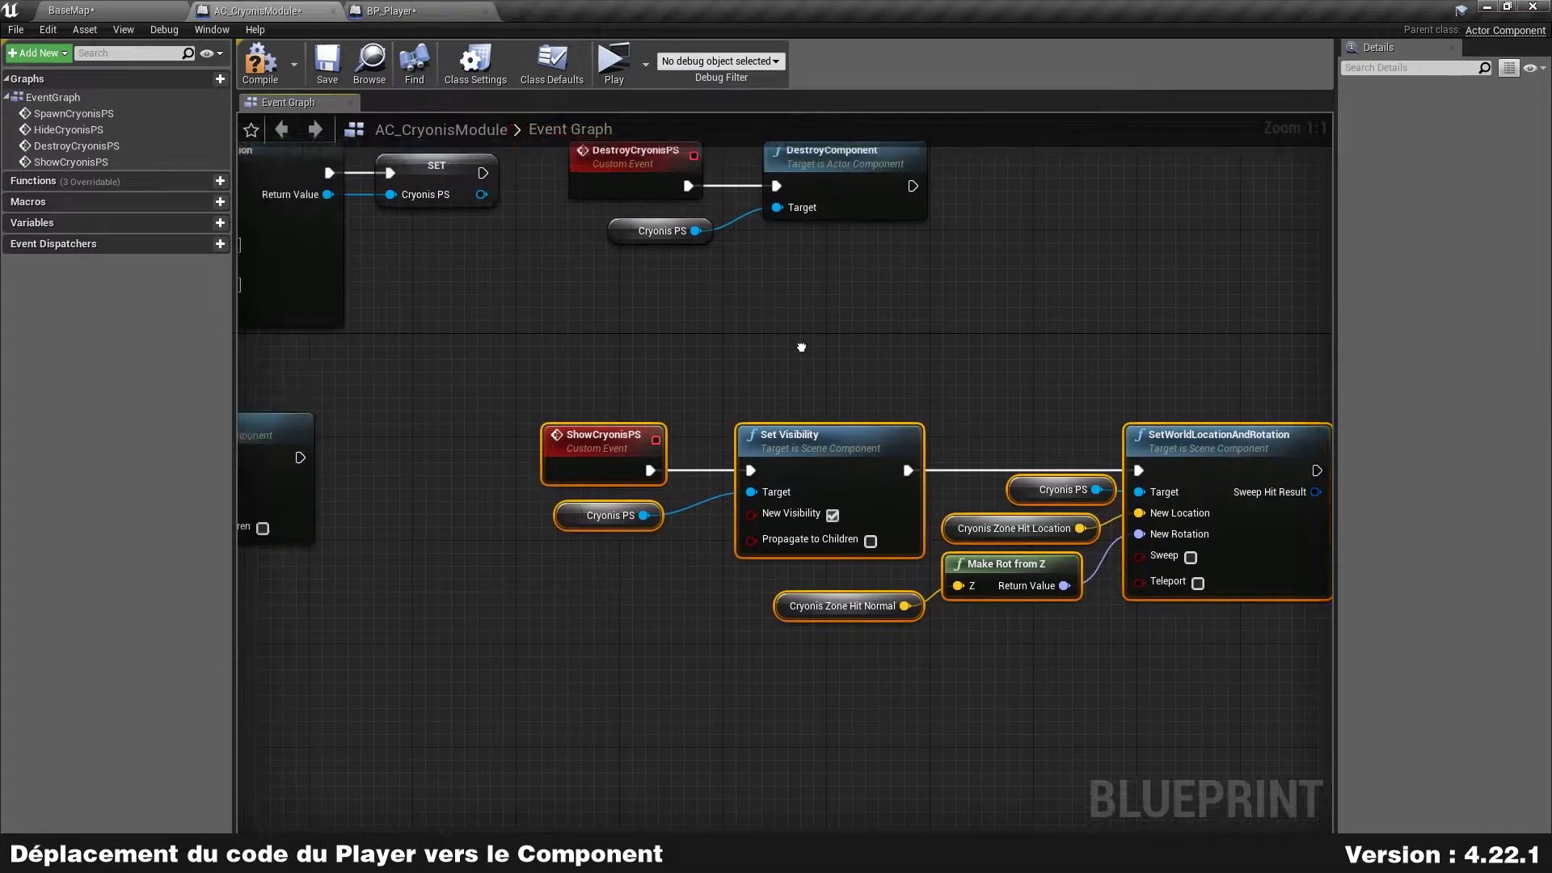
{"action": "right_click_drag", "start_coordinate": [546, 451], "coordinate": [817, 469]}
{"action": "left_click_drag", "start_coordinate": [816, 467], "coordinate": [817, 376]}
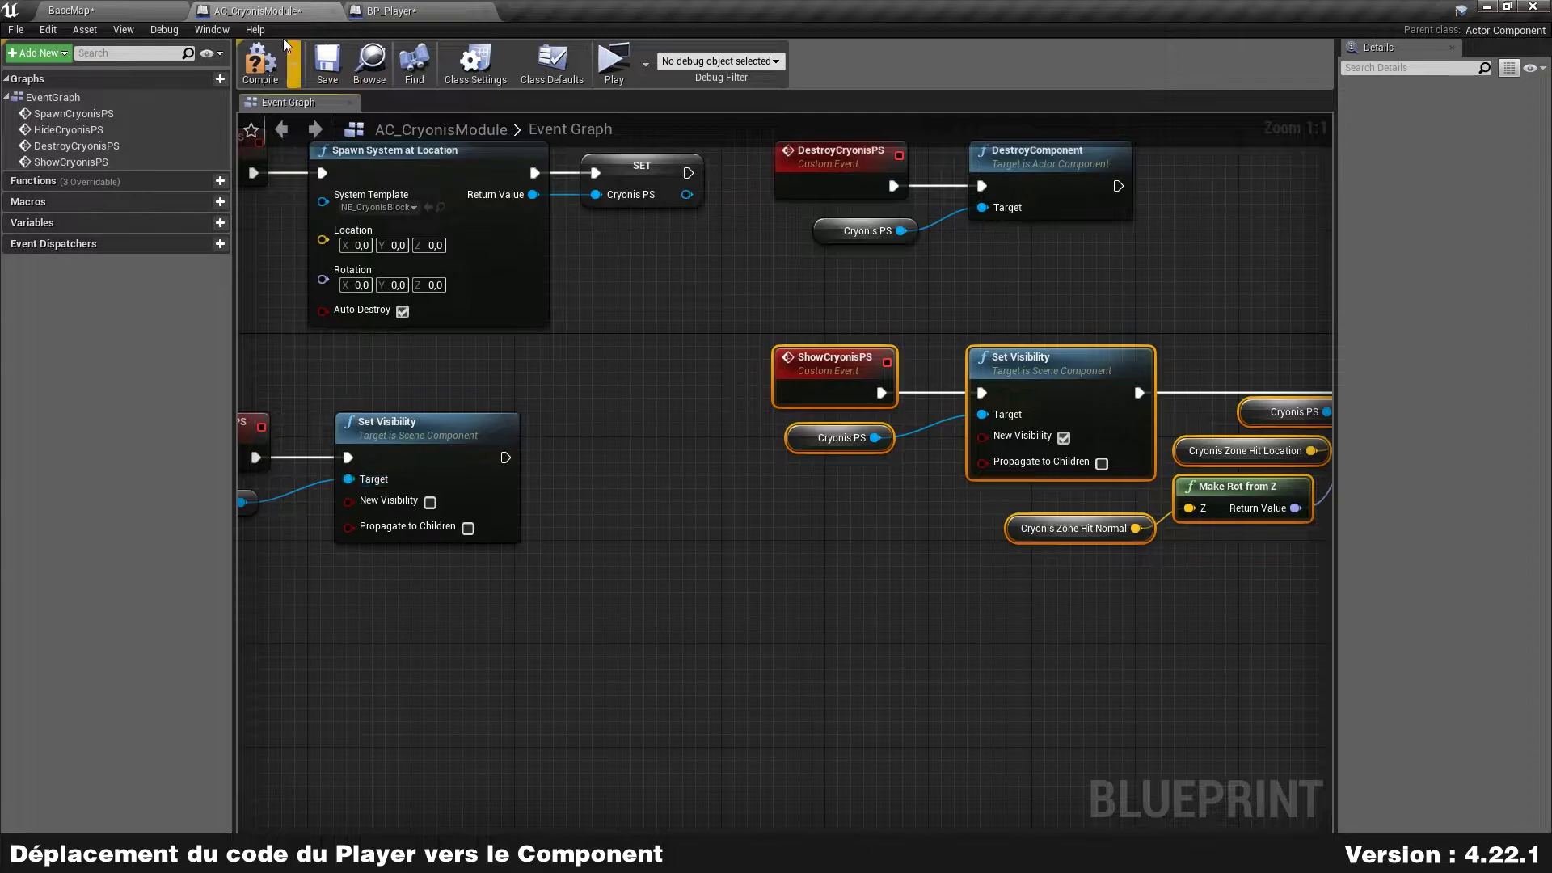
{"action": "left_click", "coordinate": [635, 272]}
{"action": "right_click_drag", "start_coordinate": [636, 271], "coordinate": [864, 329]}
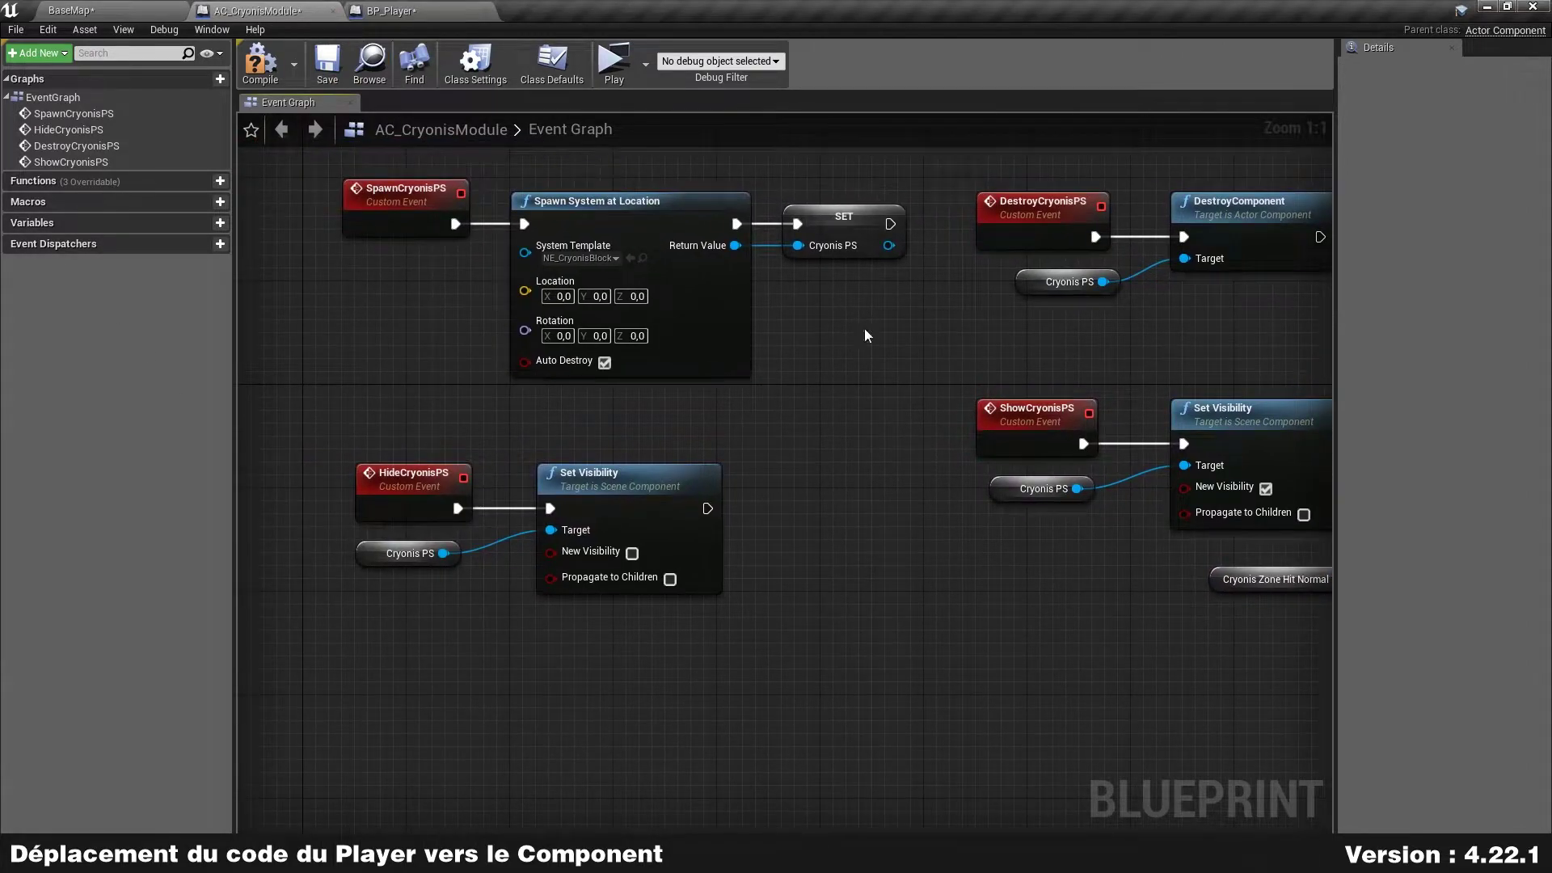
- Create the CryonisPS, CryonisZoneHitNormal and CryonisZoneHitLocation variables from the pasted nodes
{"action": "right_click", "coordinate": [836, 222]}
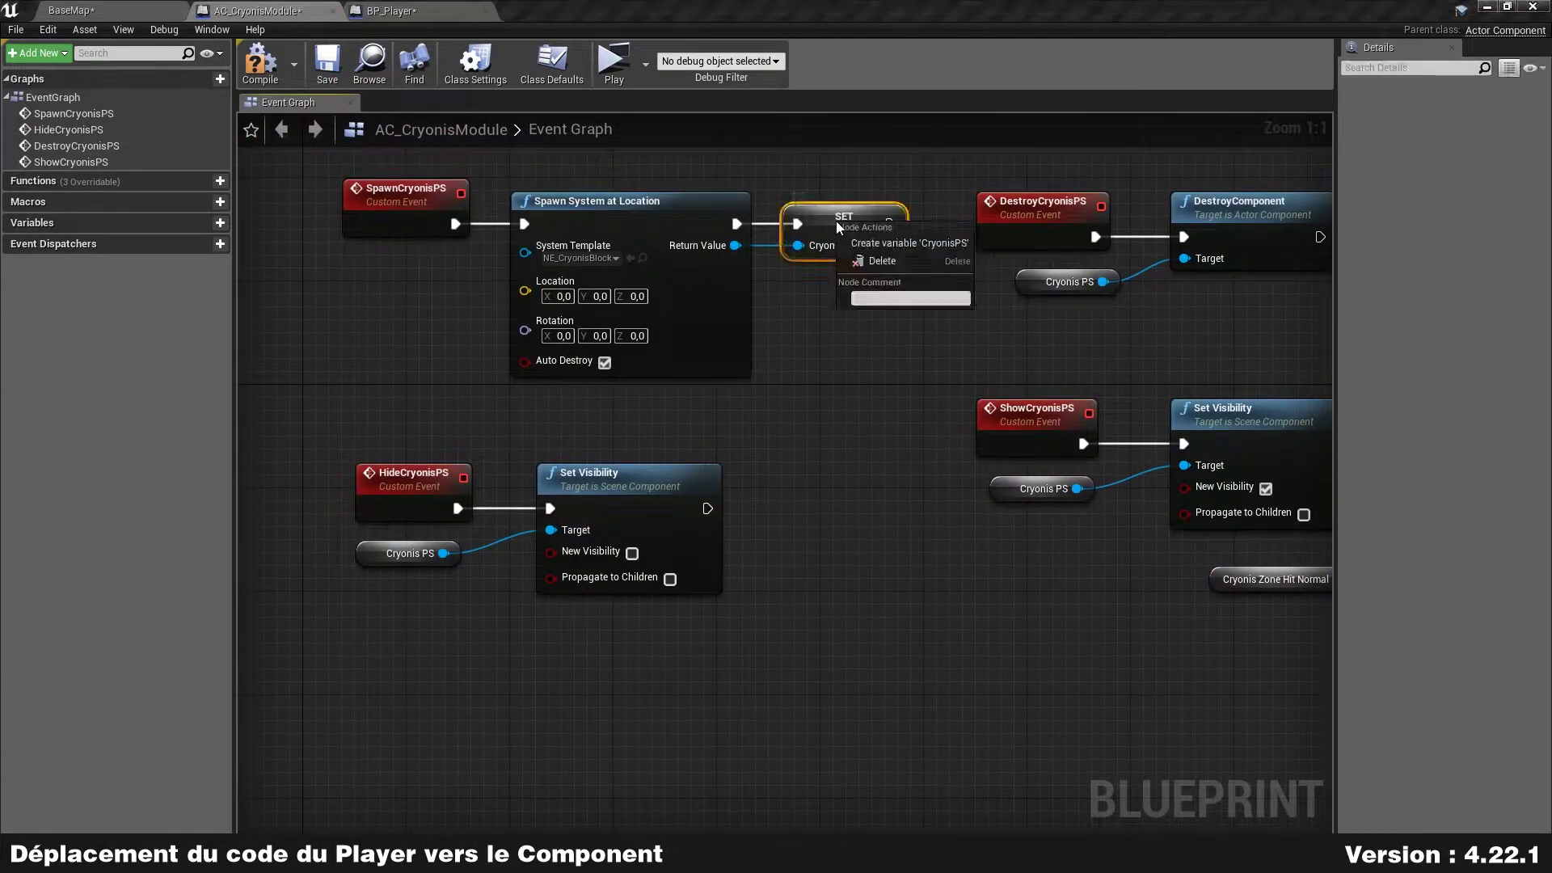
{"action": "left_click", "coordinate": [908, 246]}
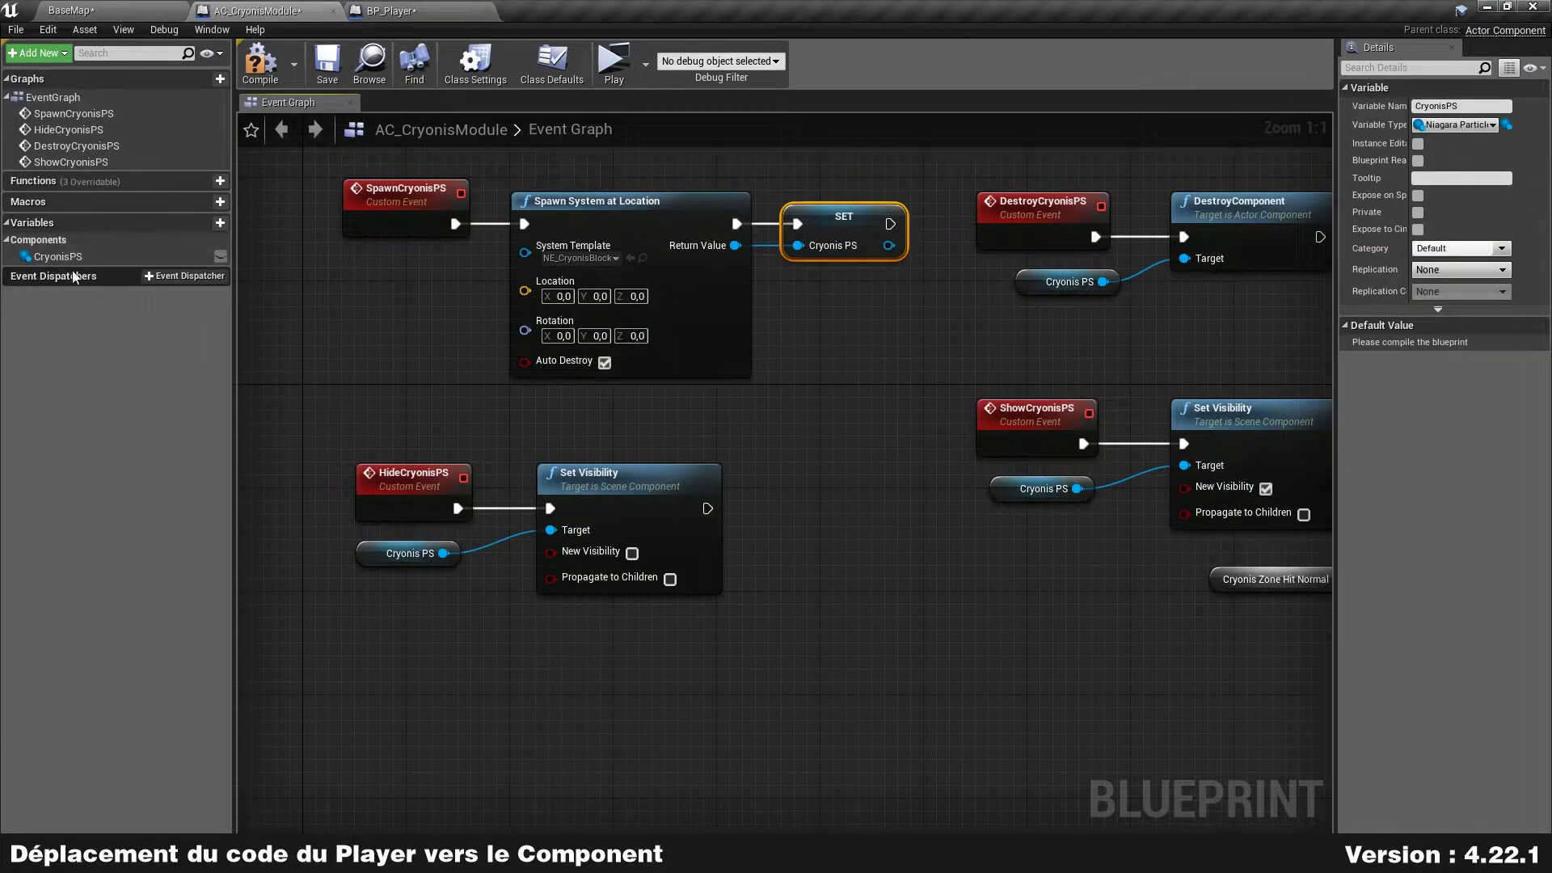
{"action": "left_click", "coordinate": [835, 361]}
{"action": "right_click_drag", "start_coordinate": [1269, 356], "coordinate": [768, 234]}
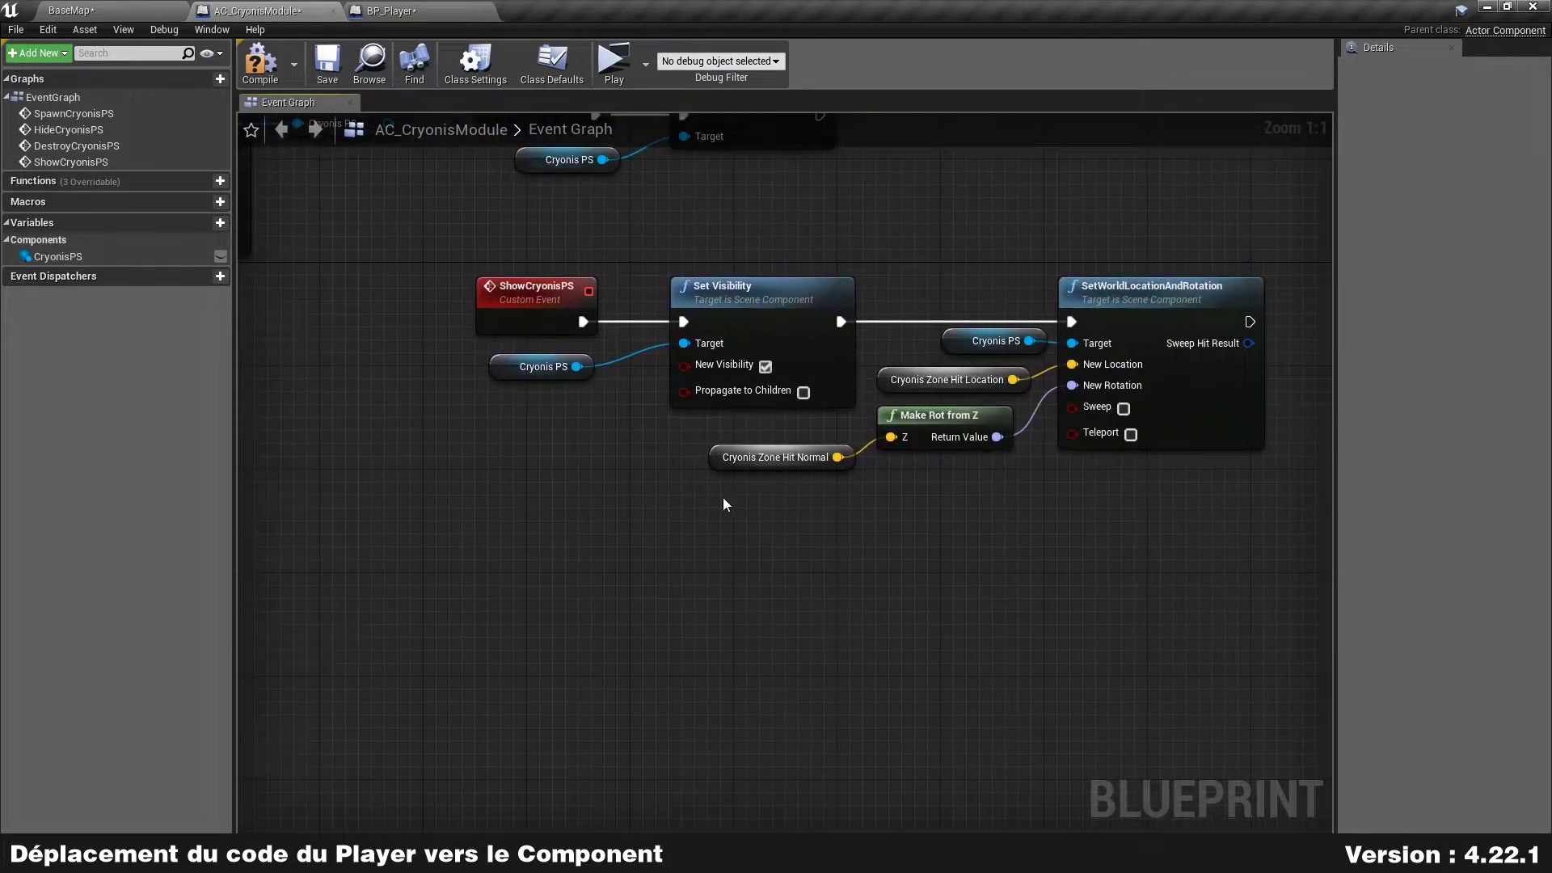
{"action": "right_click", "coordinate": [721, 458]}
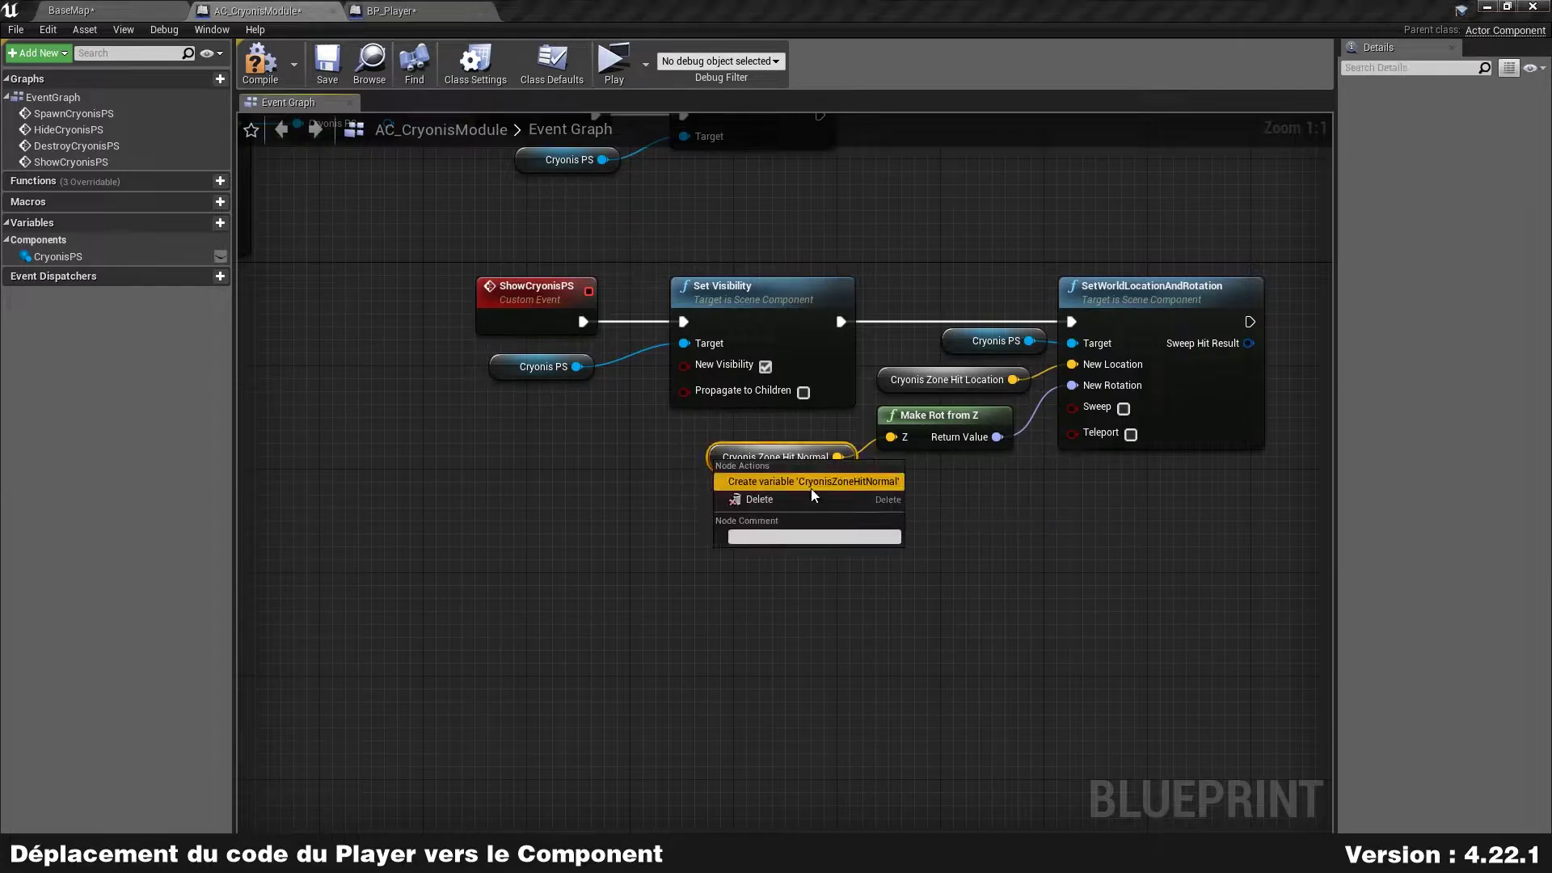
{"action": "left_click", "coordinate": [815, 490]}
{"action": "left_click", "coordinate": [922, 538]}
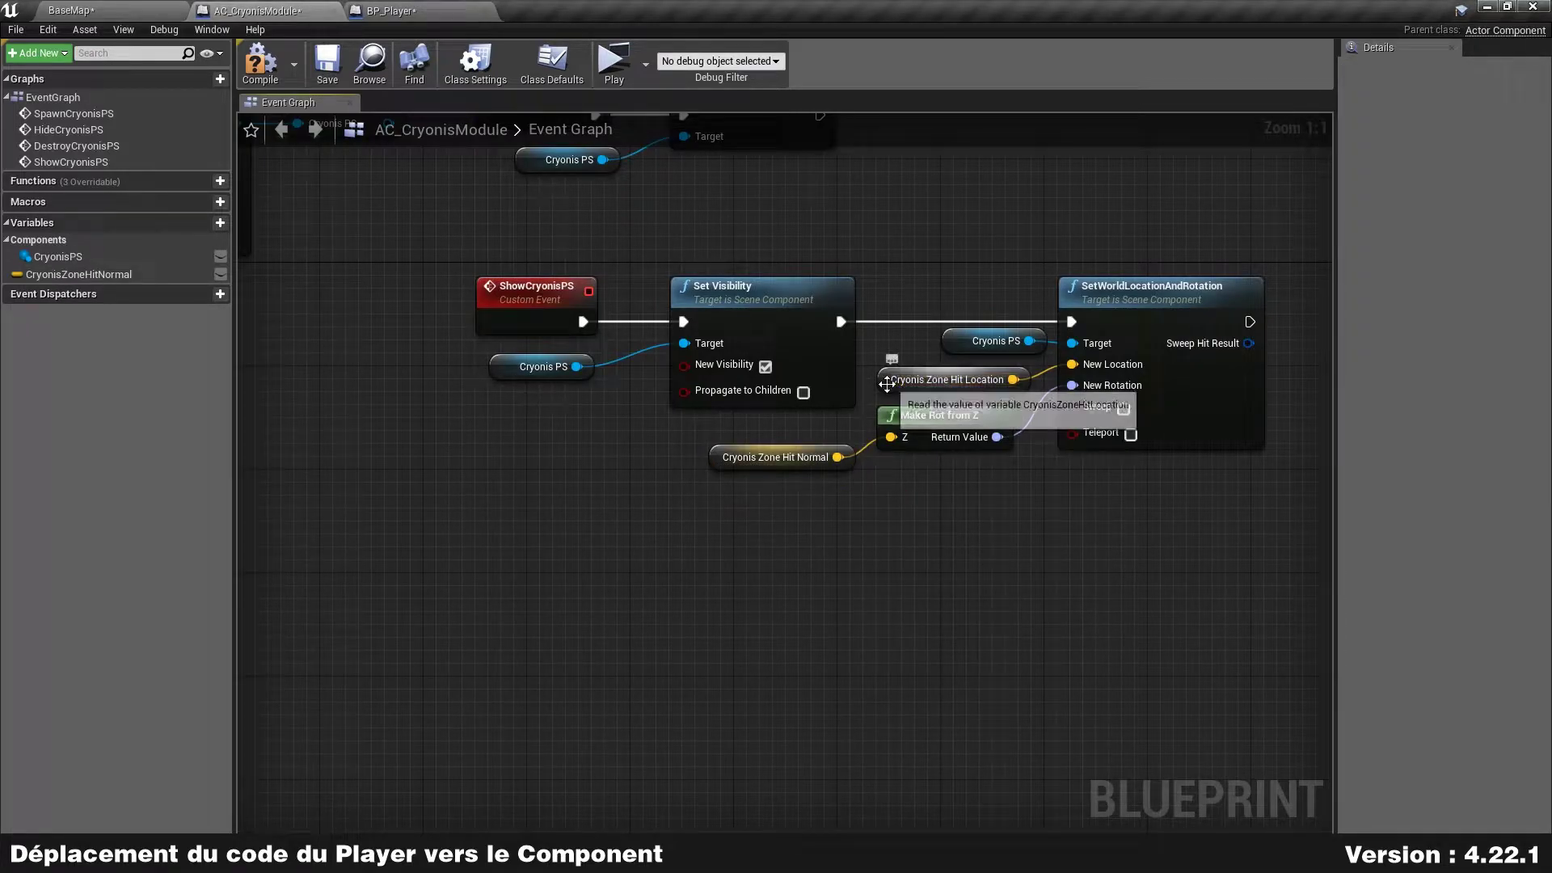
{"action": "right_click", "coordinate": [889, 388]}
{"action": "left_click", "coordinate": [950, 406]}
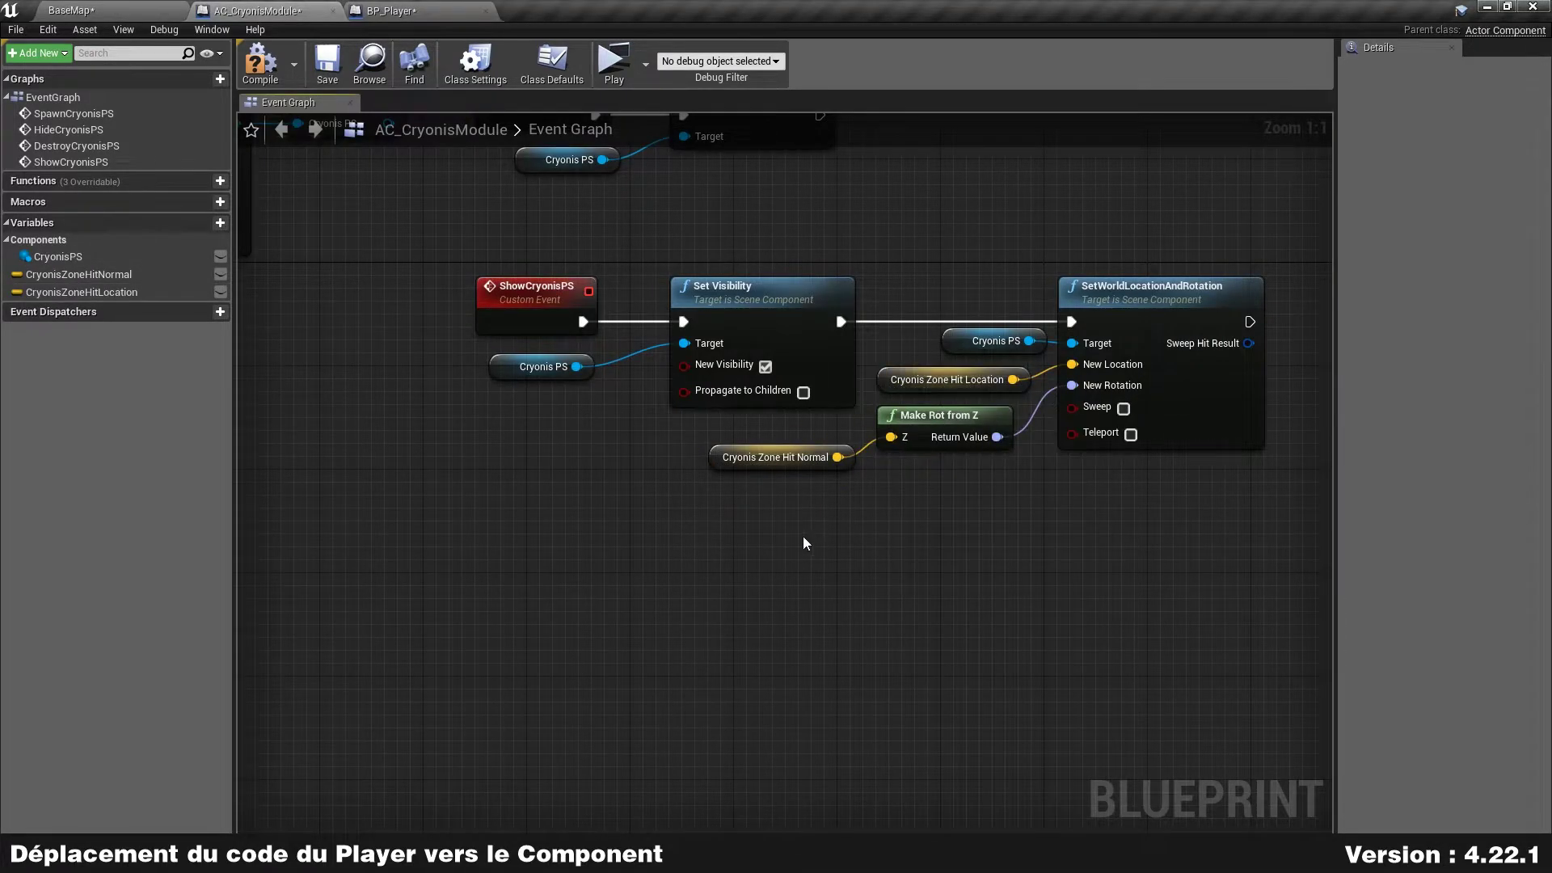
{"action": "scroll", "coordinate": [748, 523], "scroll_direction": "down", "scroll_amount": 2}
{"action": "scroll", "coordinate": [676, 520], "scroll_direction": "down", "scroll_amount": 1}
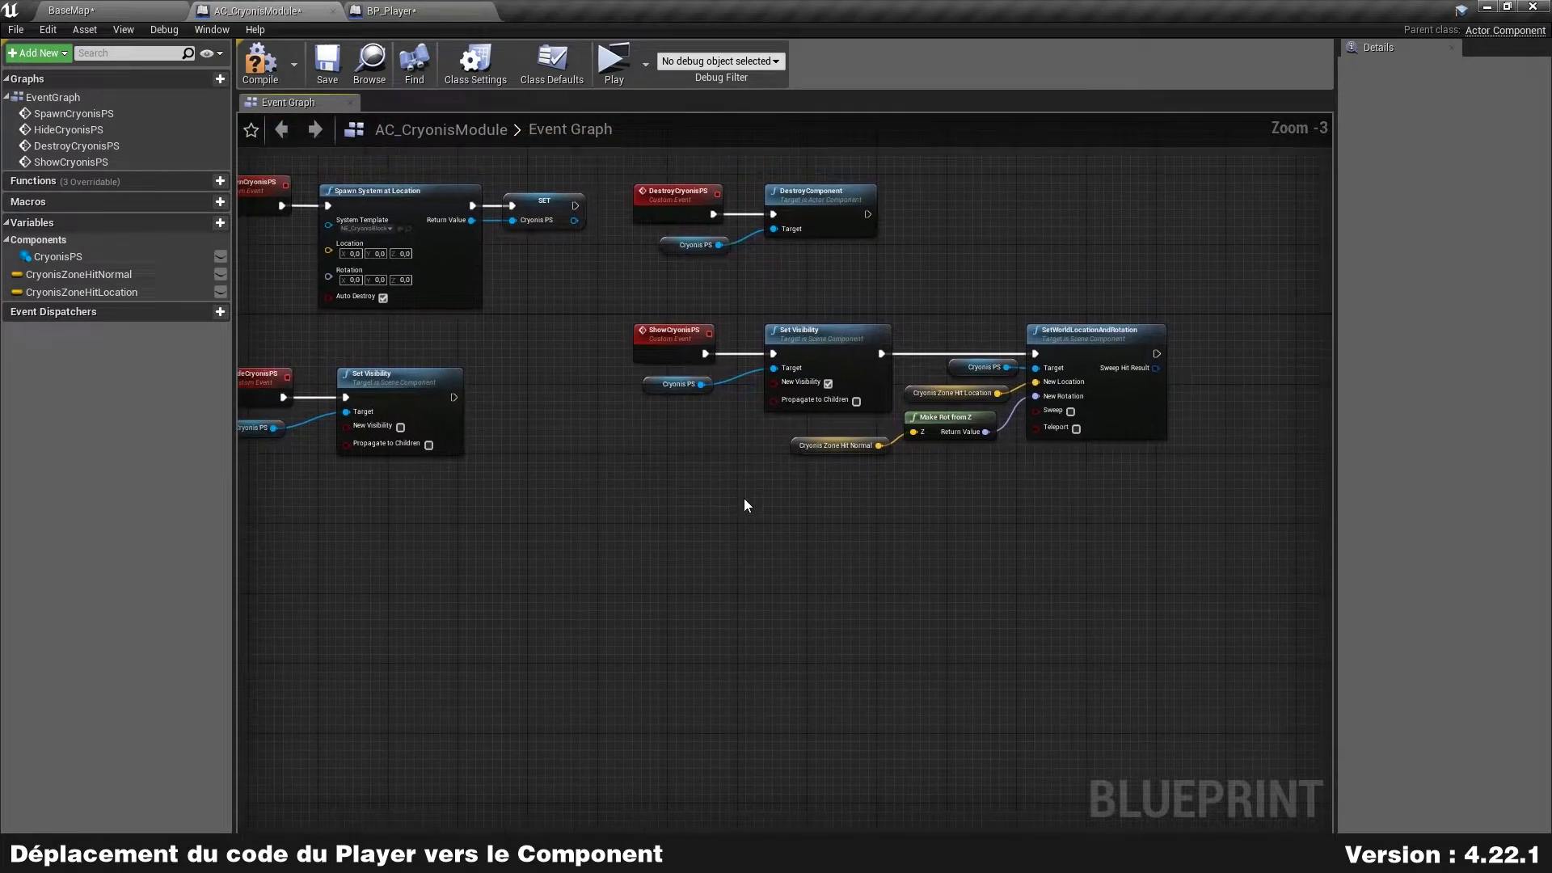
- Move the ShowCryonisPS chain up slightly
{"action": "left_click_drag", "start_coordinate": [1092, 544], "coordinate": [641, 336]}
{"action": "left_click_drag", "start_coordinate": [804, 341], "coordinate": [804, 306]}
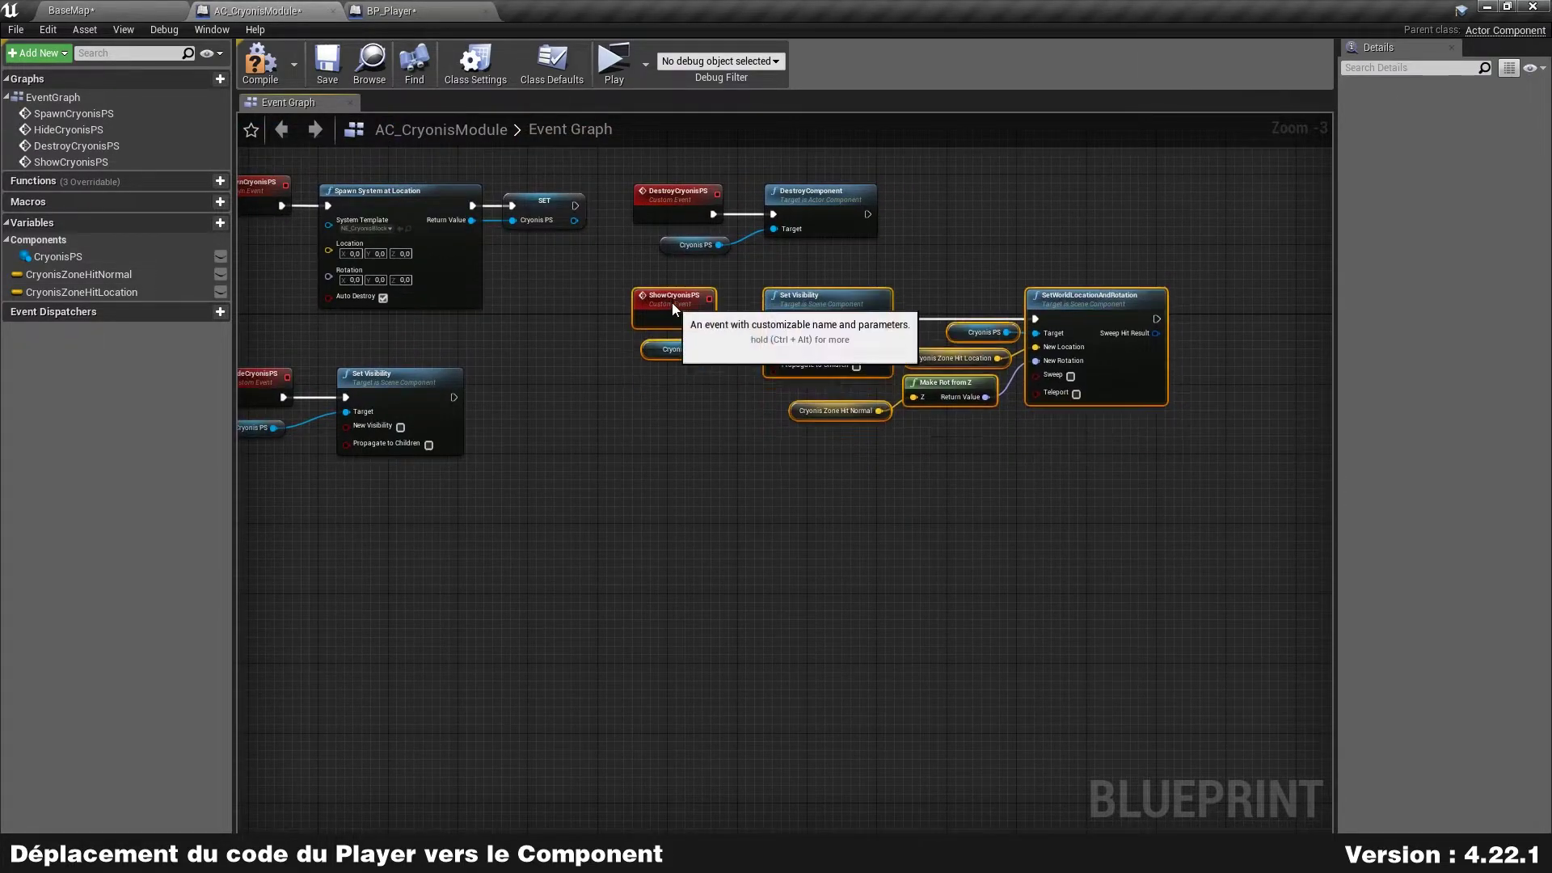
{"action": "left_click", "coordinate": [623, 428]}
- Move the HideCryonisPS chain up beneath SpawnCryonisPS
{"action": "right_click_drag", "start_coordinate": [482, 456], "coordinate": [663, 452]}
{"action": "left_click_drag", "start_coordinate": [479, 486], "coordinate": [485, 380]}
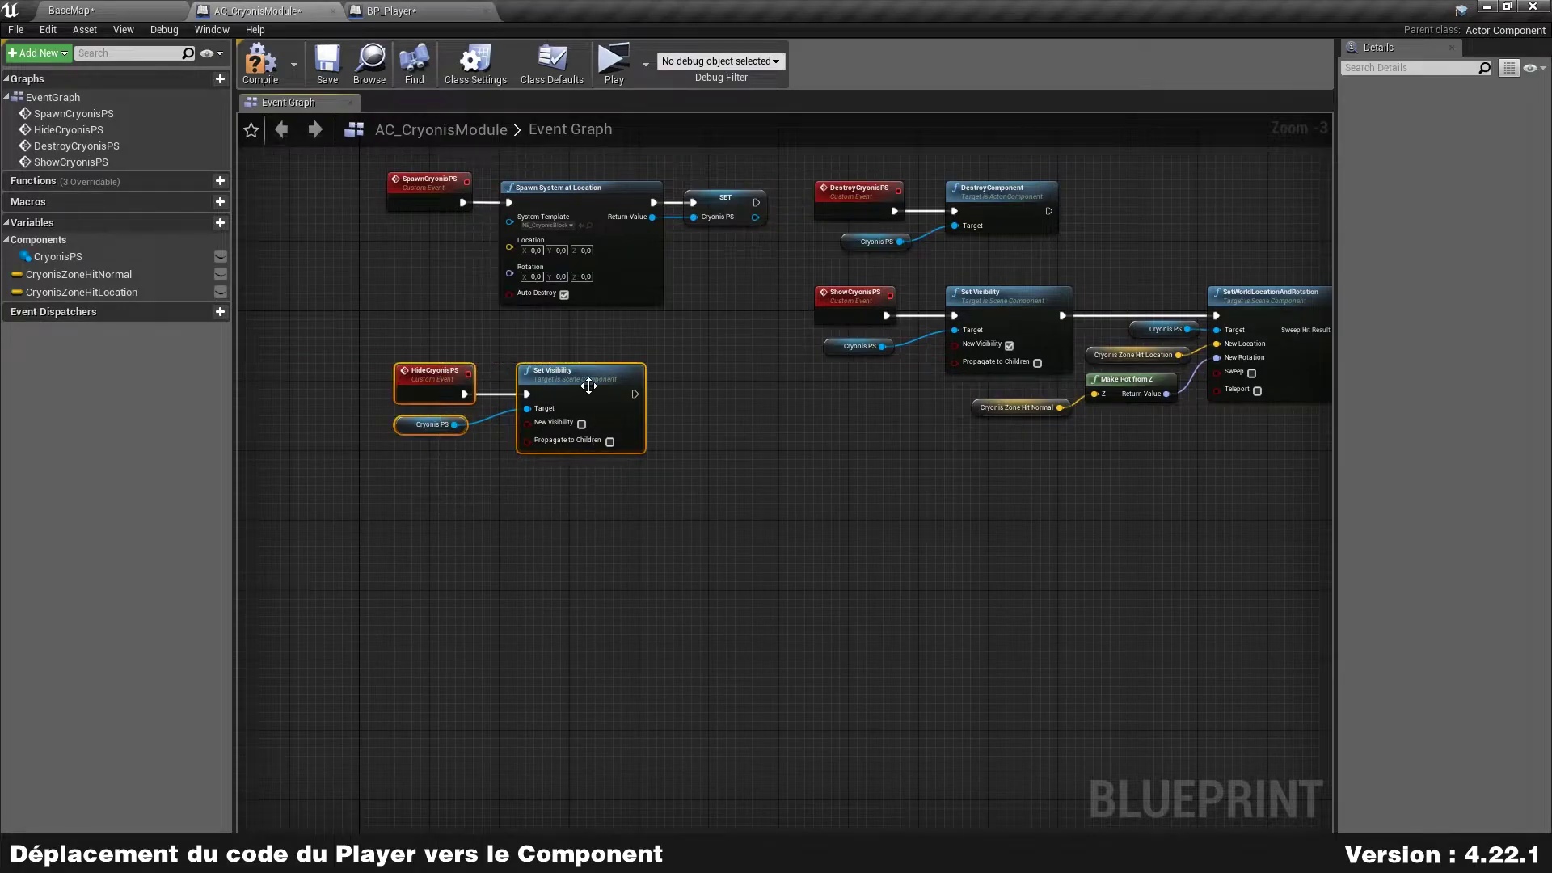
{"action": "left_click_drag", "start_coordinate": [580, 396], "coordinate": [563, 353]}
{"action": "left_click", "coordinate": [739, 381]}
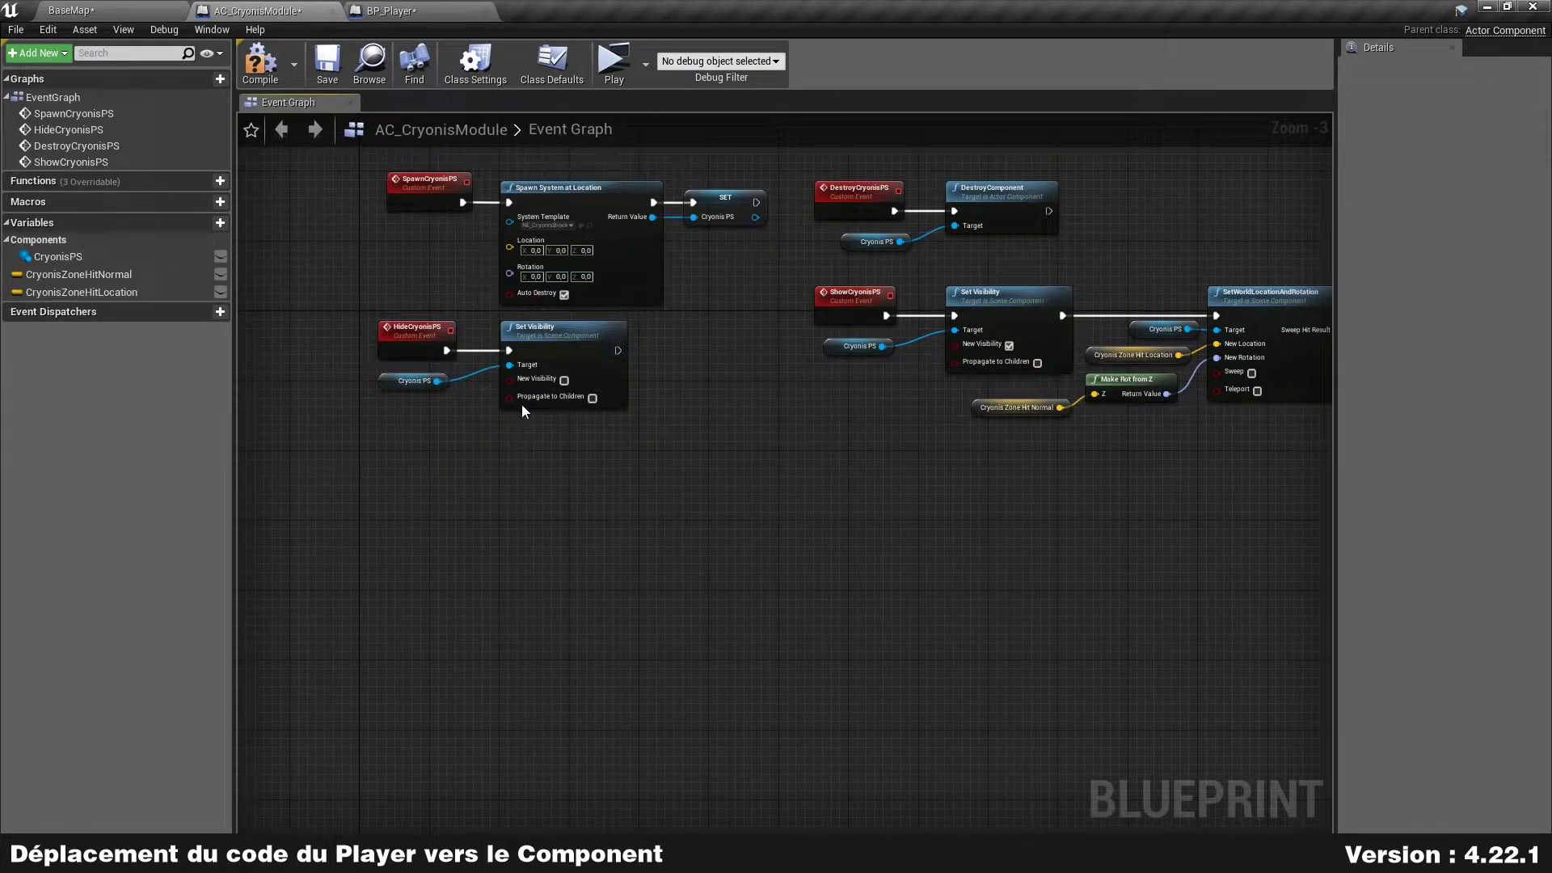
{"action": "scroll", "coordinate": [707, 359], "scroll_direction": "down", "scroll_amount": 2}
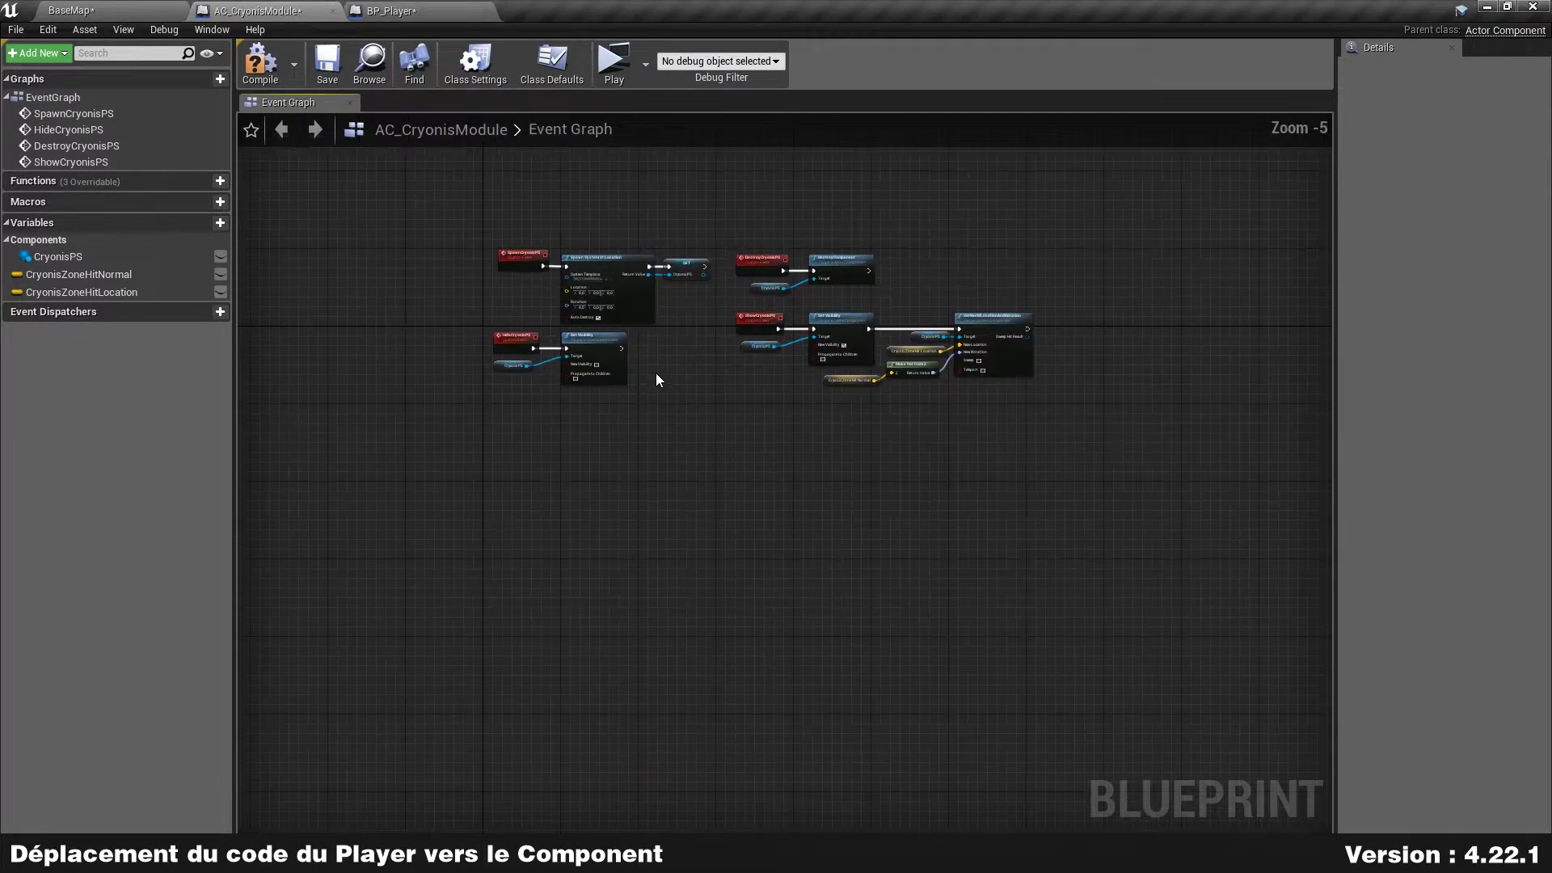
{"action": "scroll", "coordinate": [463, 361], "scroll_direction": "up", "scroll_amount": 2}
{"action": "scroll", "coordinate": [415, 264], "scroll_direction": "down", "scroll_amount": 1}
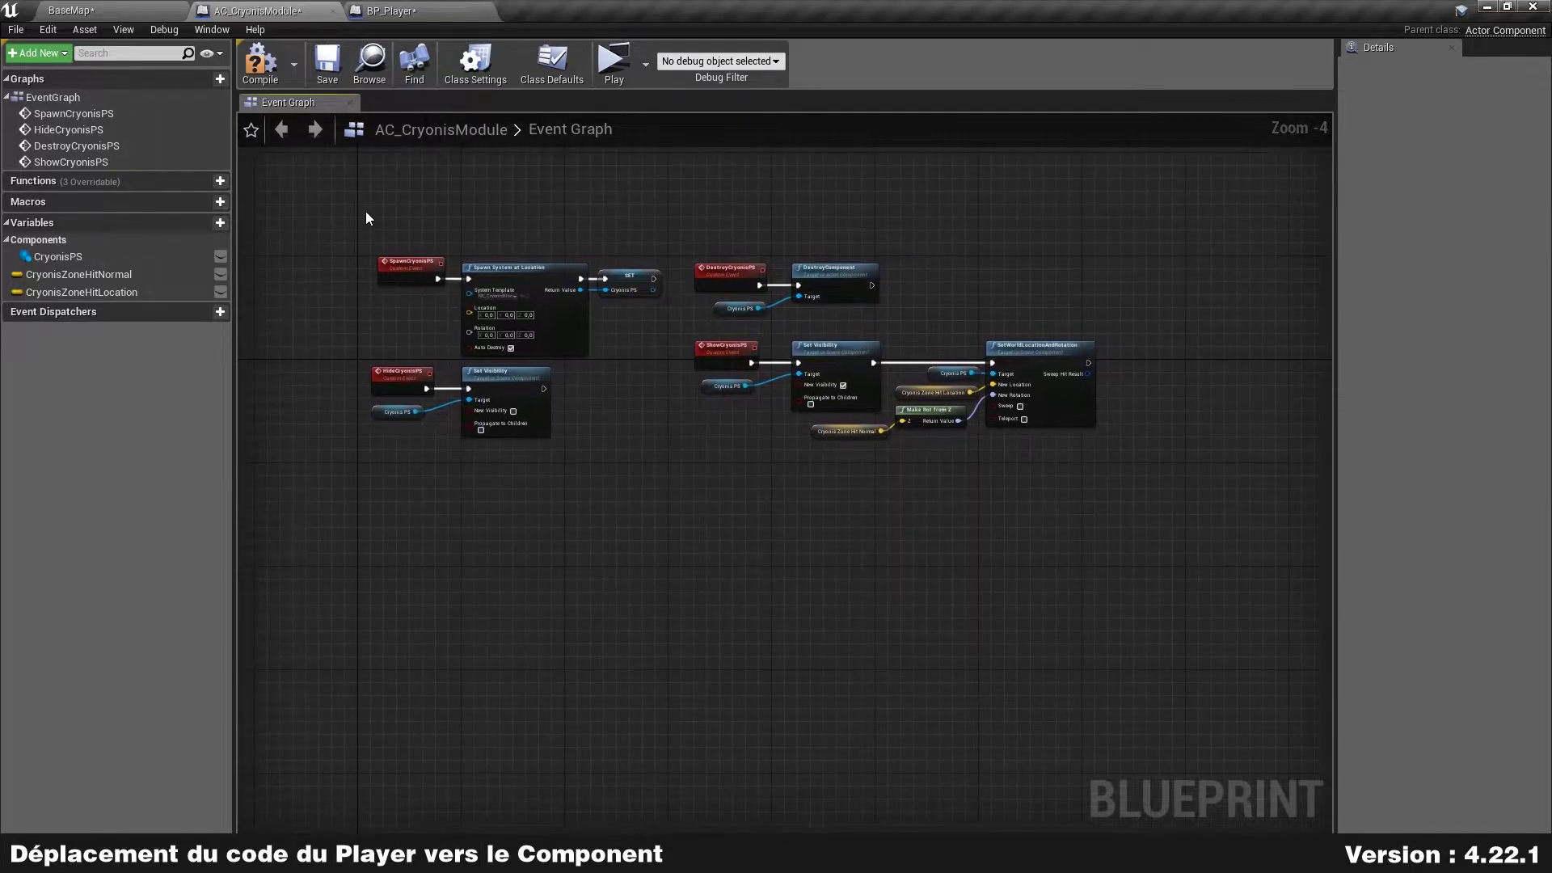
- Wrap all four chains in a comment titled 'Gère le système de particules' and compile
{"action": "left_click_drag", "start_coordinate": [366, 218], "coordinate": [1055, 434]}
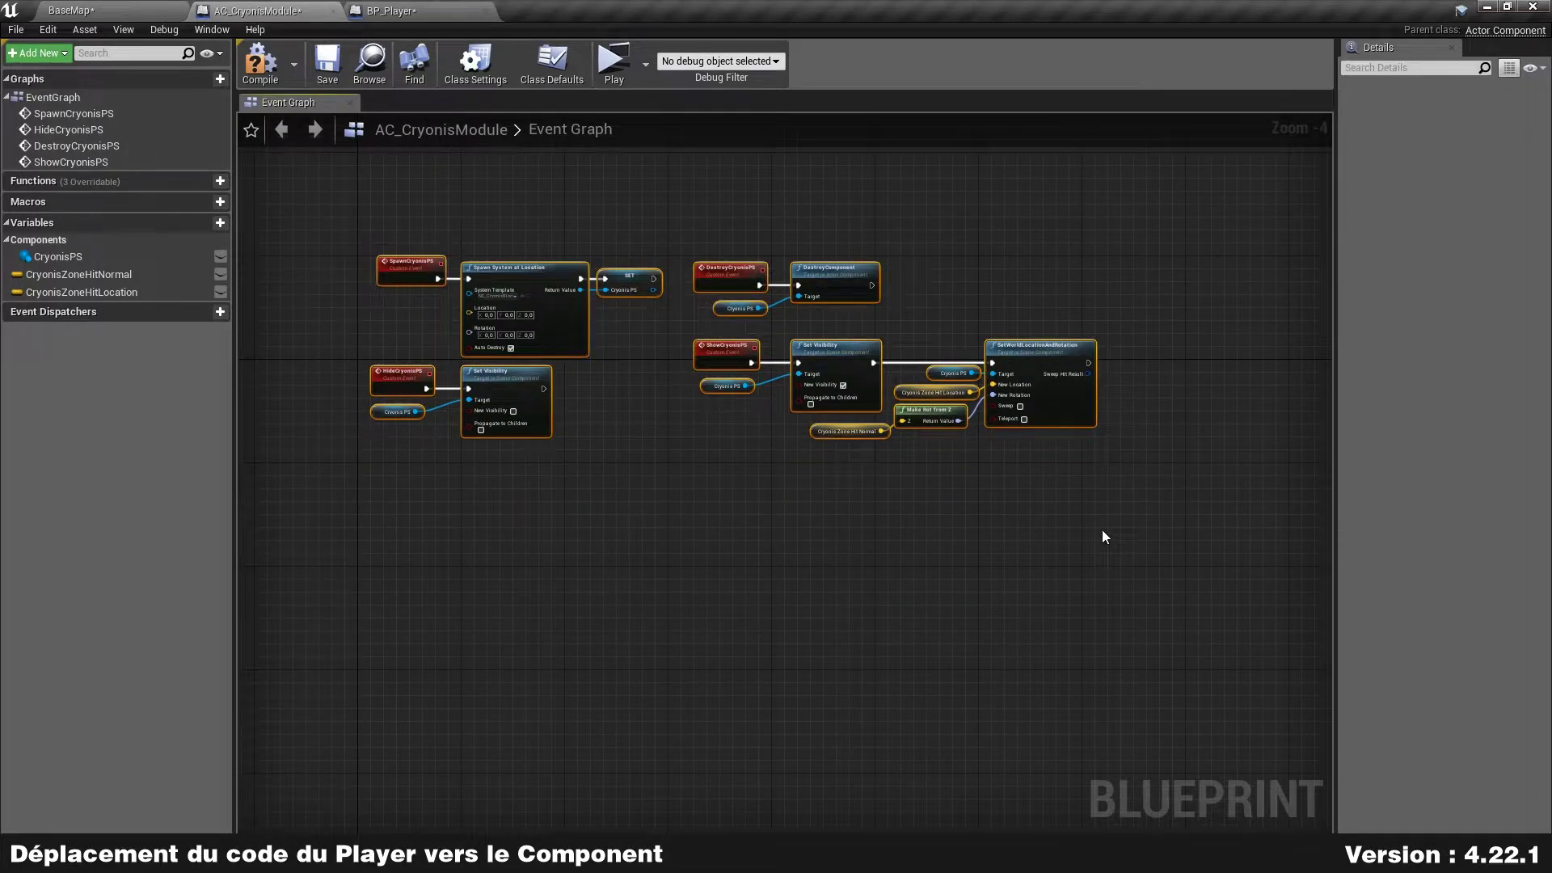
{"action": "key", "text": "c"}
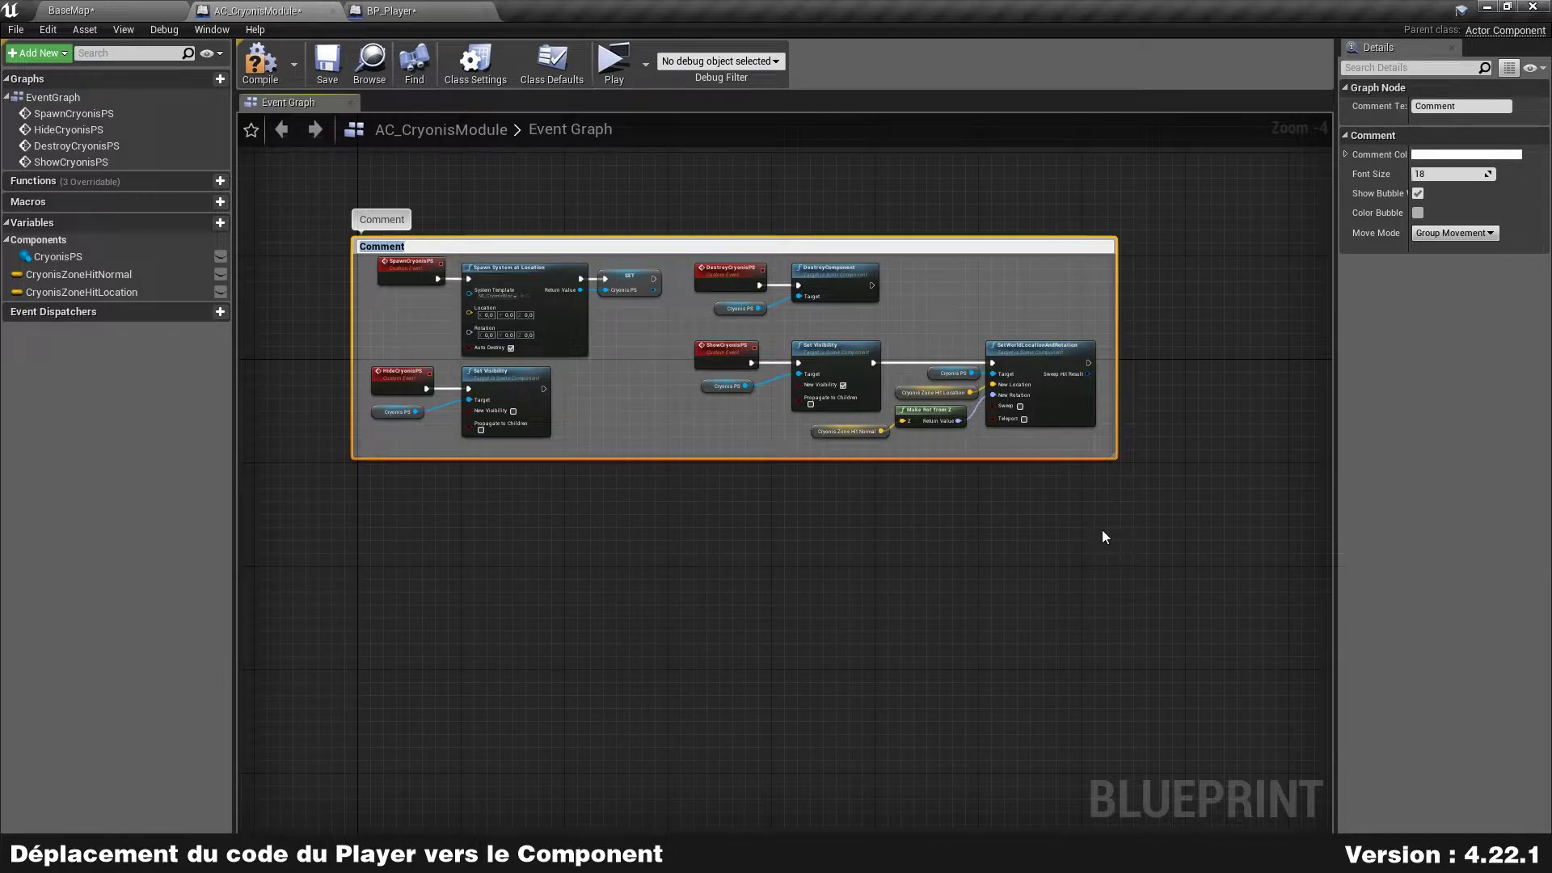
{"action": "type", "text": "Gère le système de particules"}
{"action": "key", "text": "Return"}
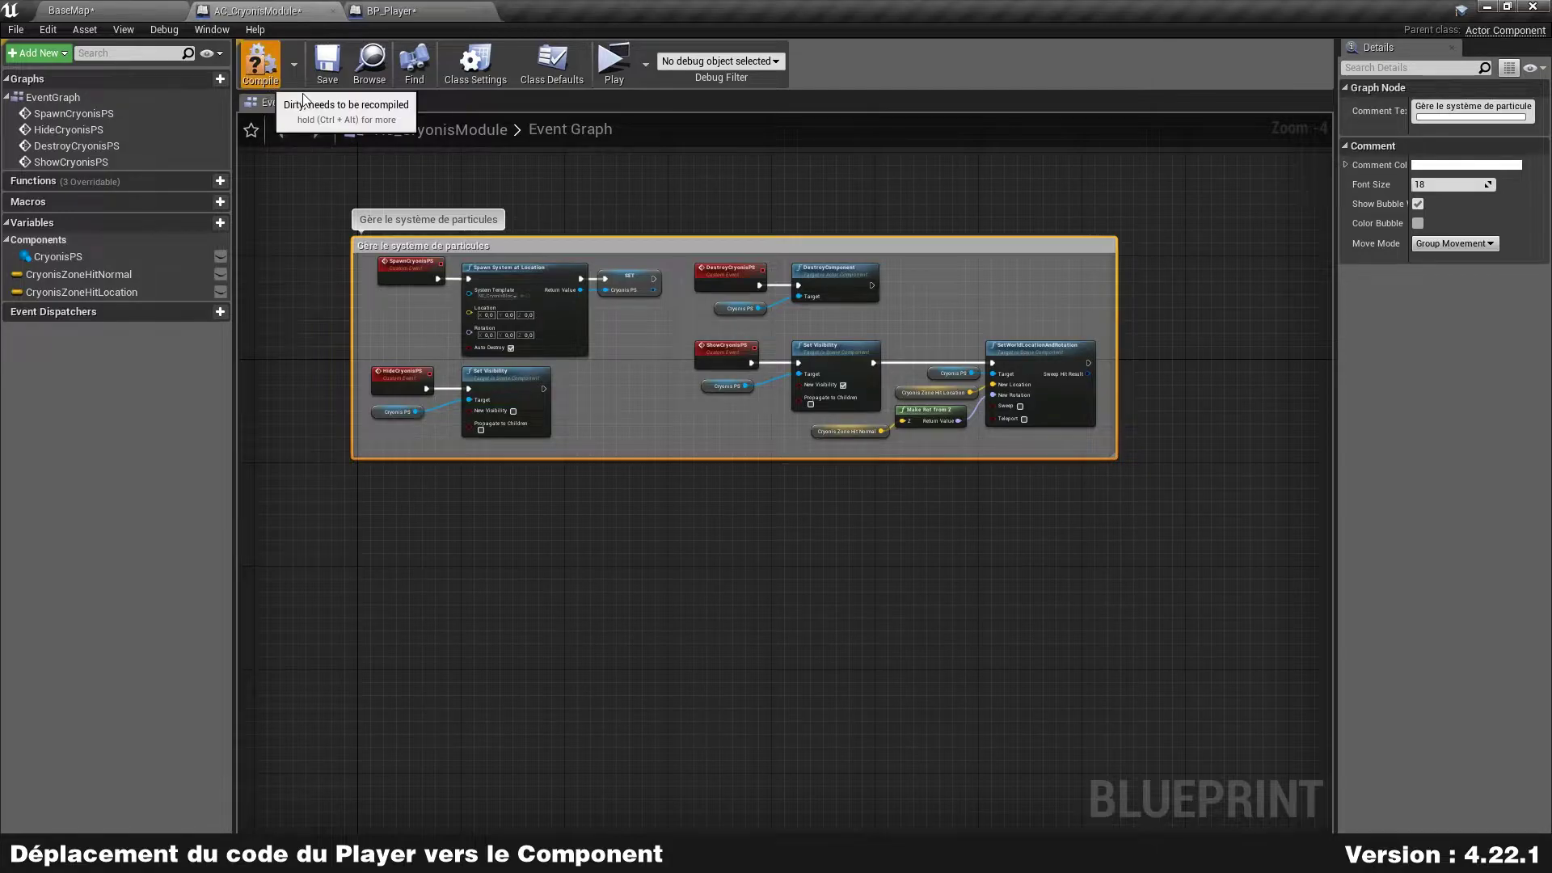
{"action": "left_click", "coordinate": [259, 64]}
{"action": "left_click", "coordinate": [334, 65]}
- In BP_Player's Cryonis Graph, select the ReinitCryonisSearch event and its SET nodes
{"action": "left_click", "coordinate": [401, 10]}
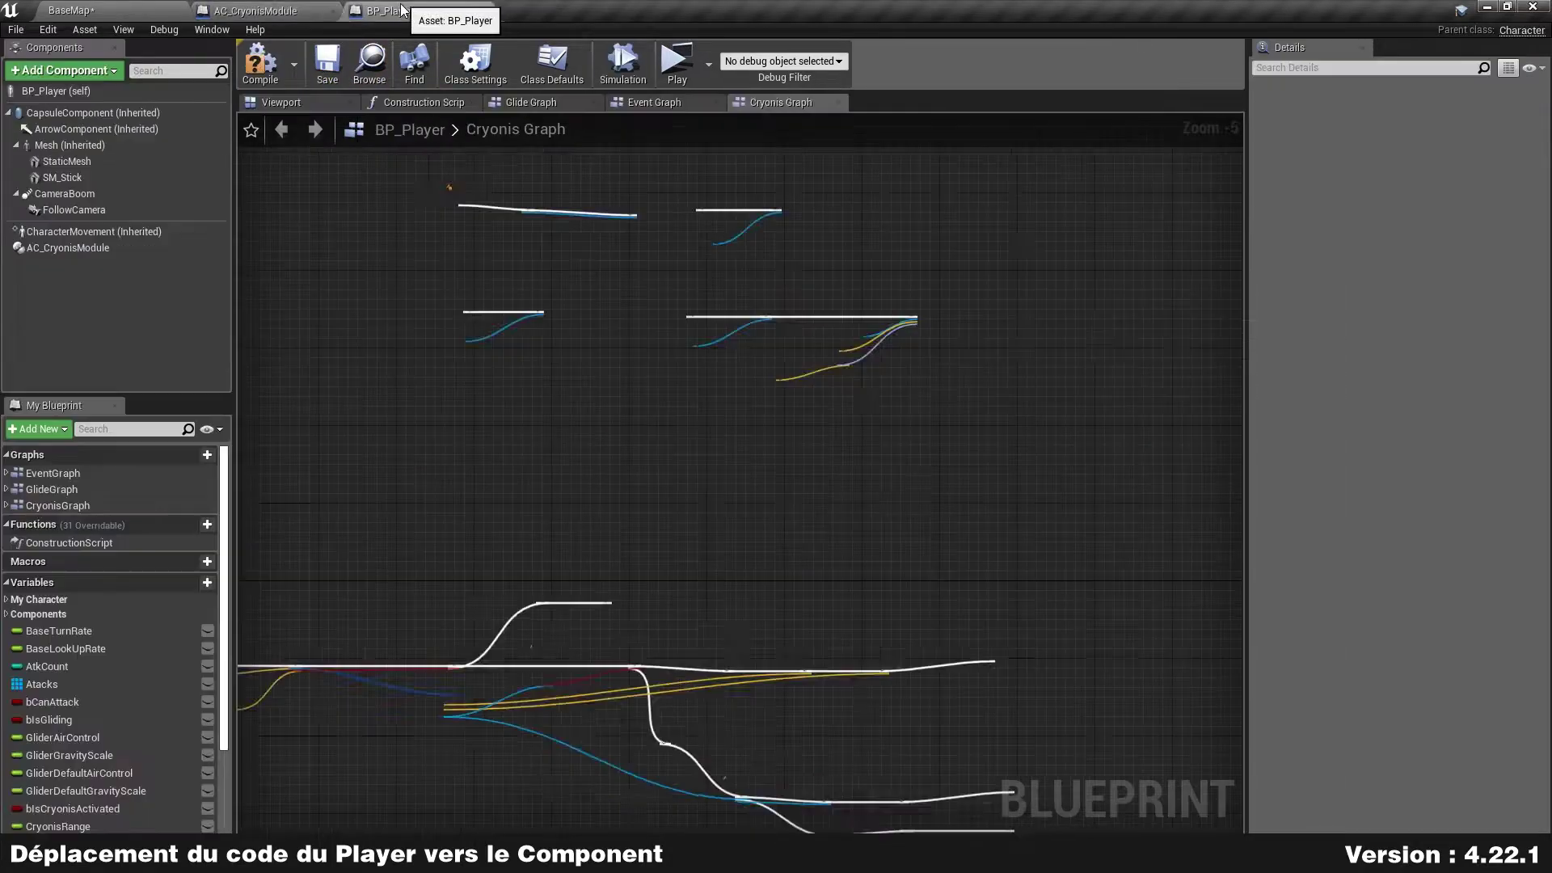
{"action": "right_click_drag", "start_coordinate": [692, 586], "coordinate": [1161, 349]}
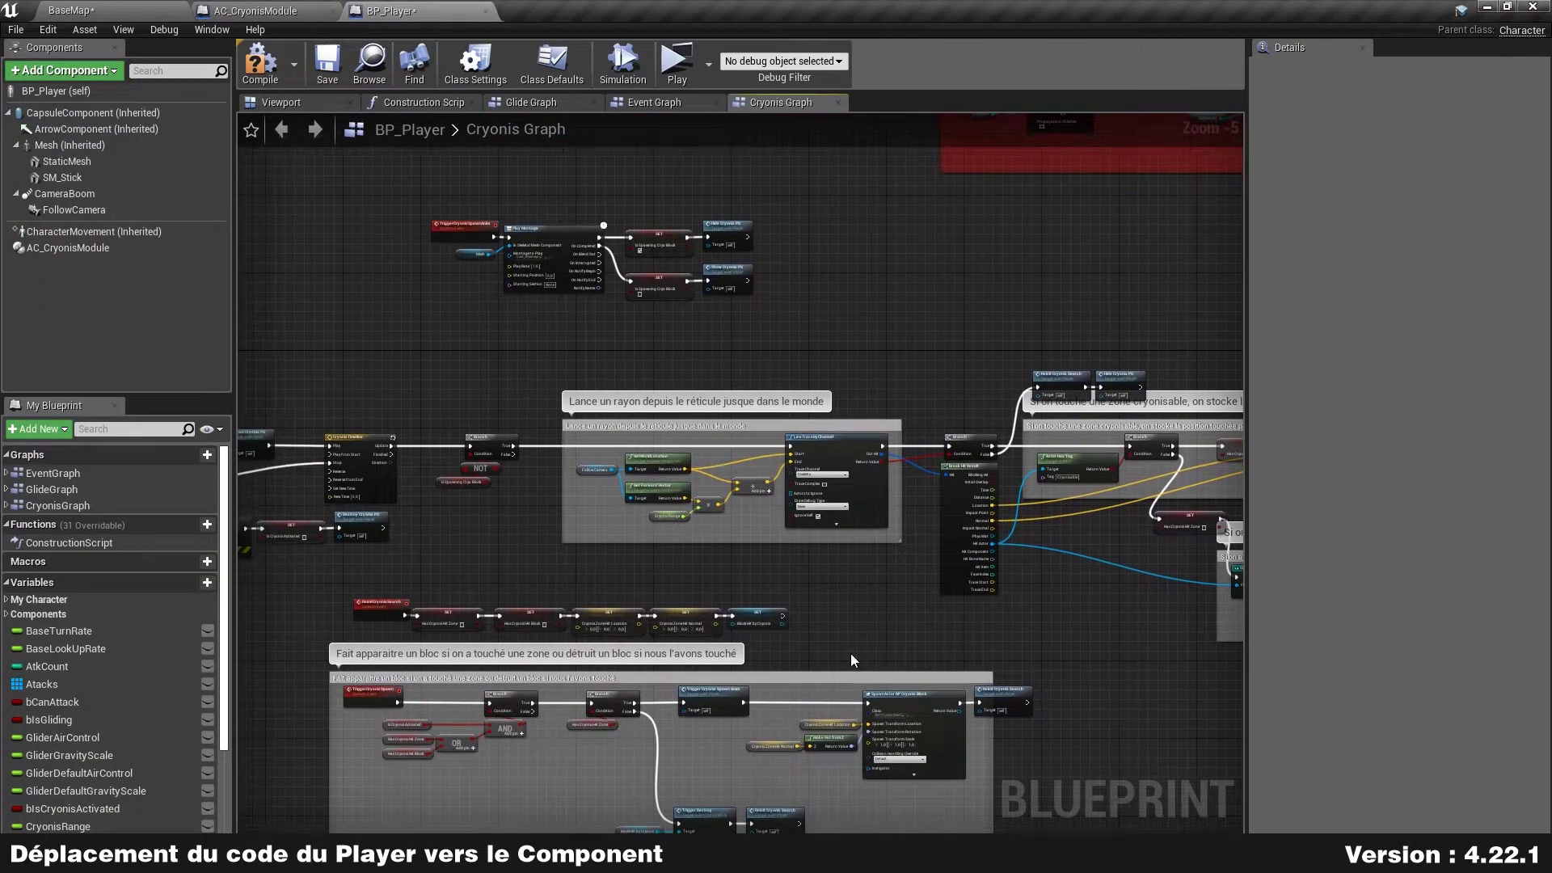
{"action": "scroll", "coordinate": [635, 319], "scroll_direction": "up", "scroll_amount": 3}
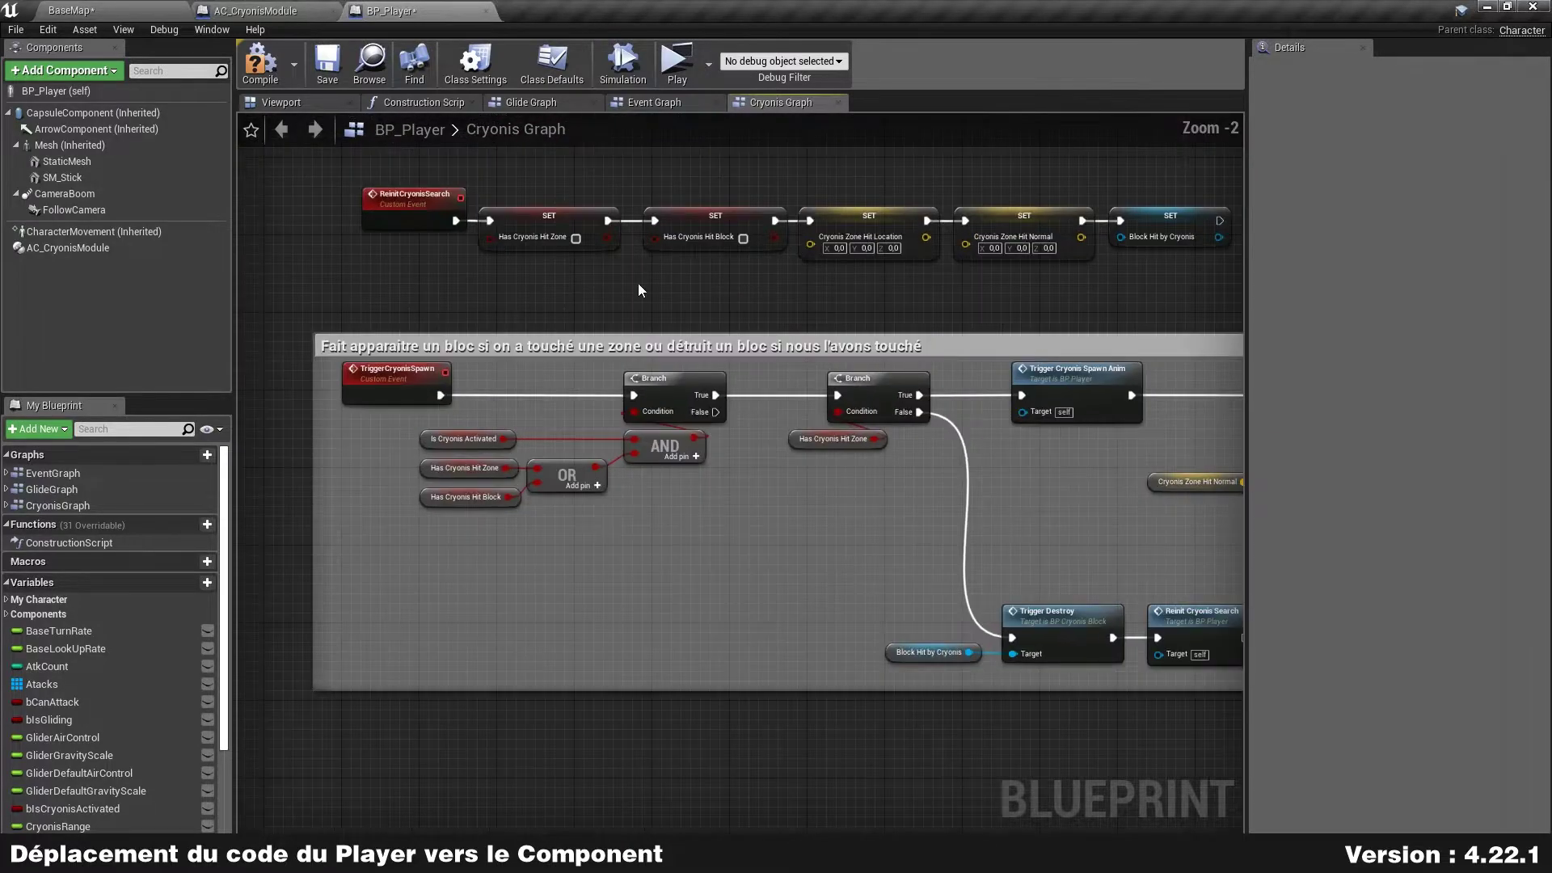
{"action": "right_click_drag", "start_coordinate": [638, 283], "coordinate": [536, 443]}
{"action": "left_click_drag", "start_coordinate": [296, 409], "coordinate": [1010, 285]}
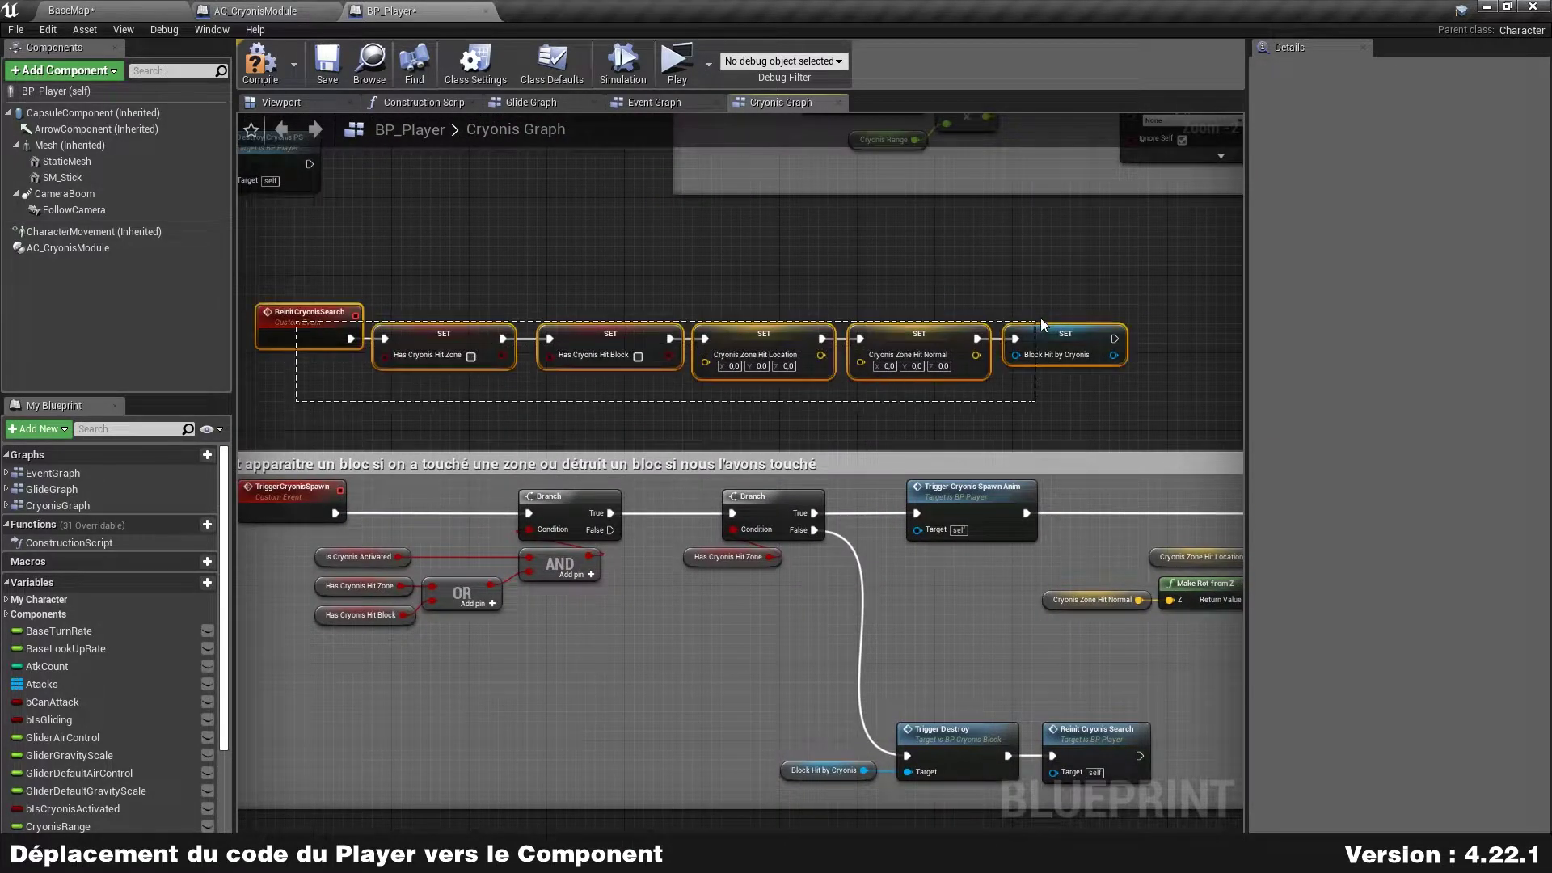
{"action": "right_click_drag", "start_coordinate": [562, 285], "coordinate": [643, 243]}
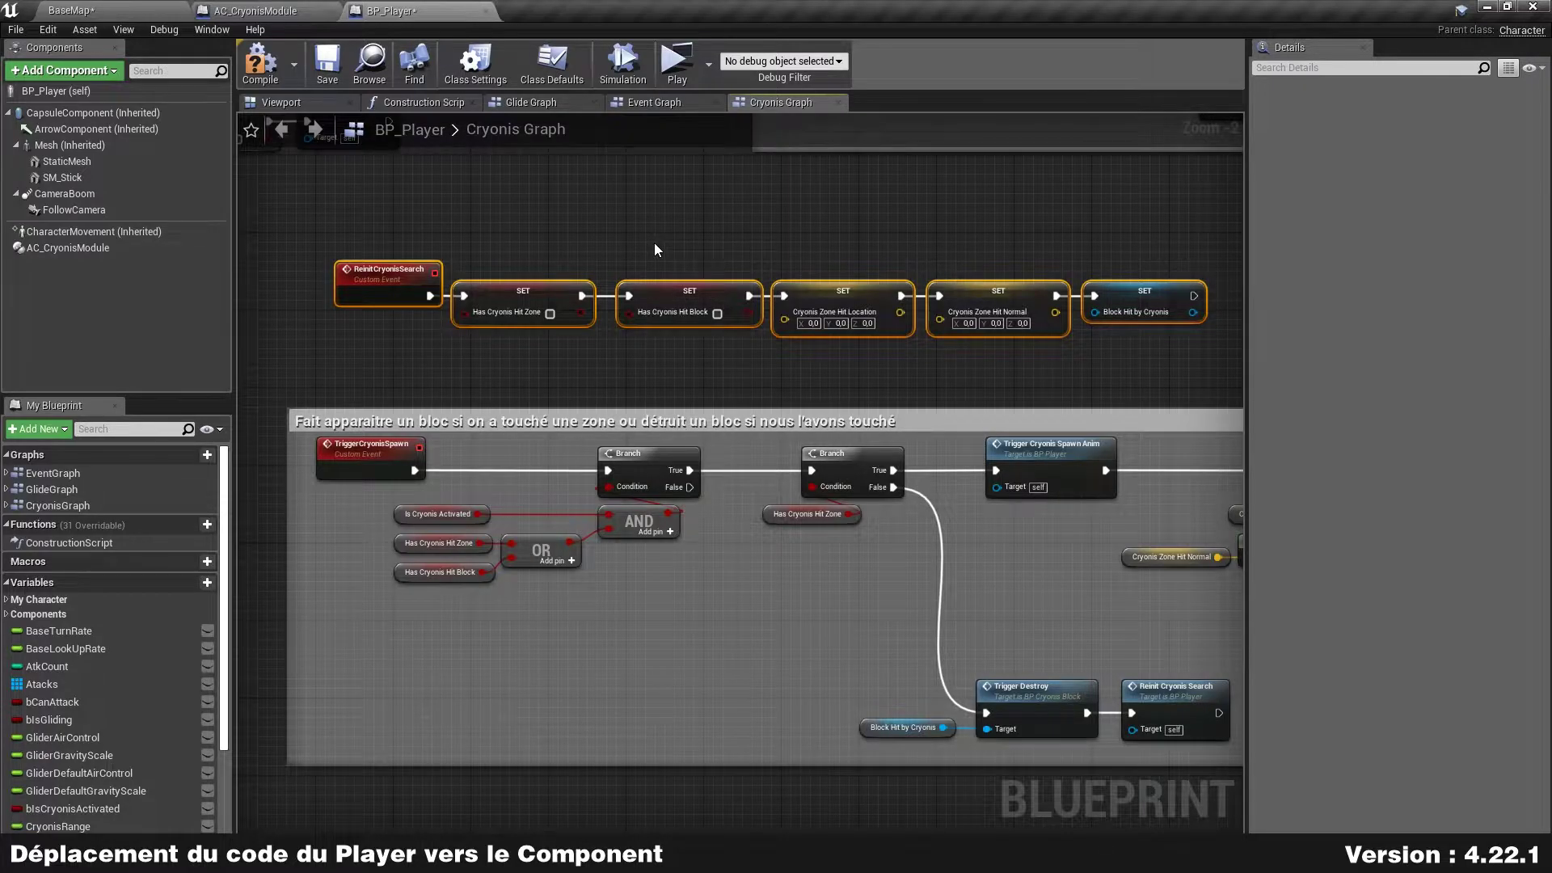
- Wrap the ReinitCryonisSearch row in a red comment, then return to AC_CryonisModule
{"action": "key", "text": "c"}
{"action": "left_click", "coordinate": [652, 189]}
{"action": "left_click", "coordinate": [634, 244]}
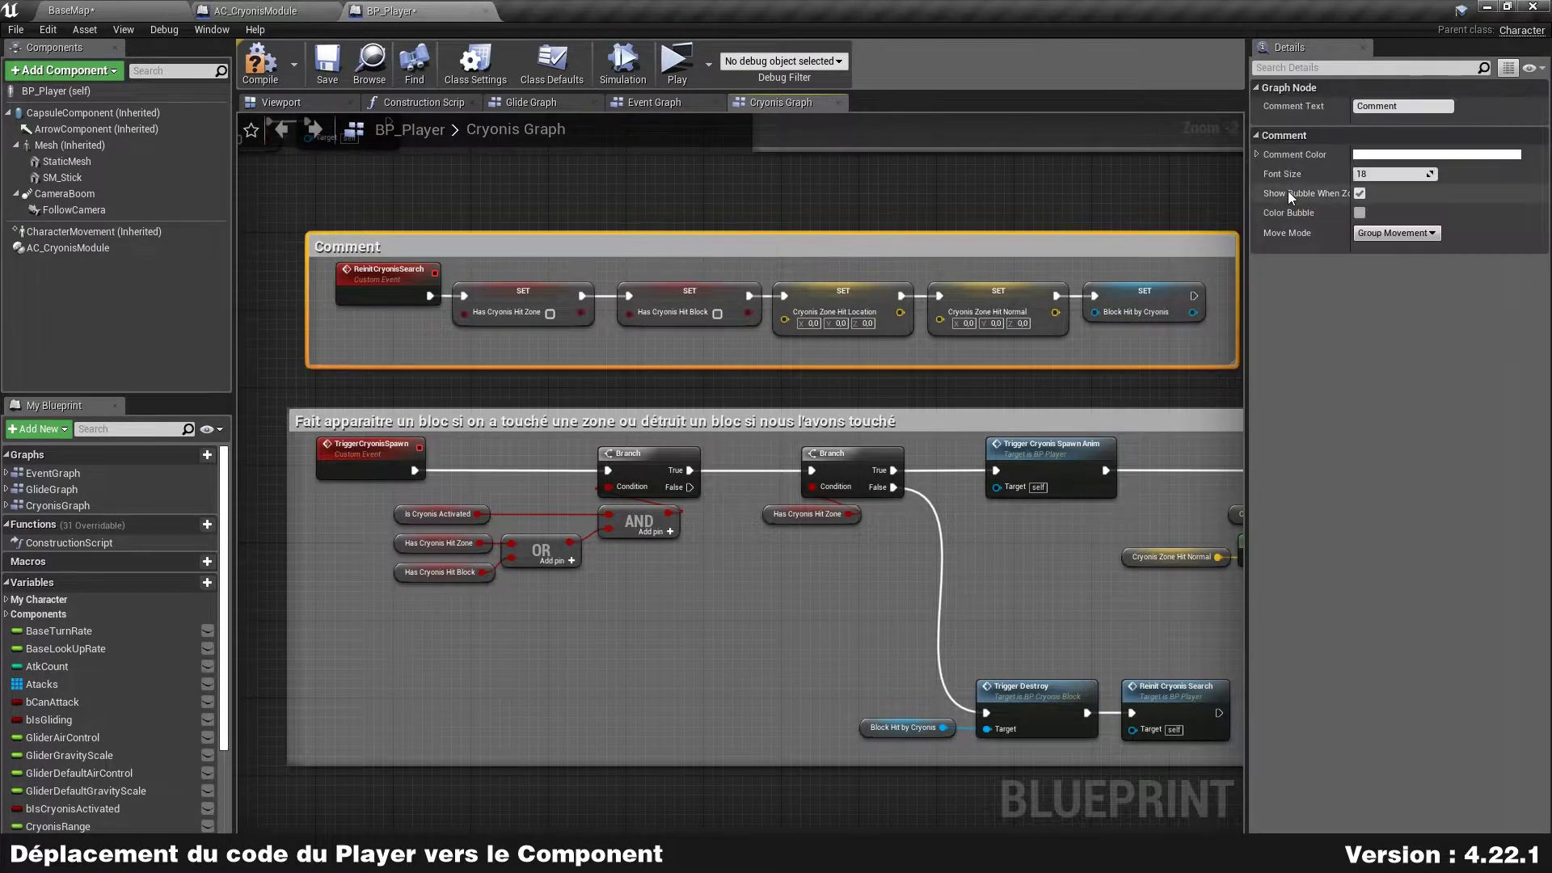
{"action": "left_click", "coordinate": [1384, 155]}
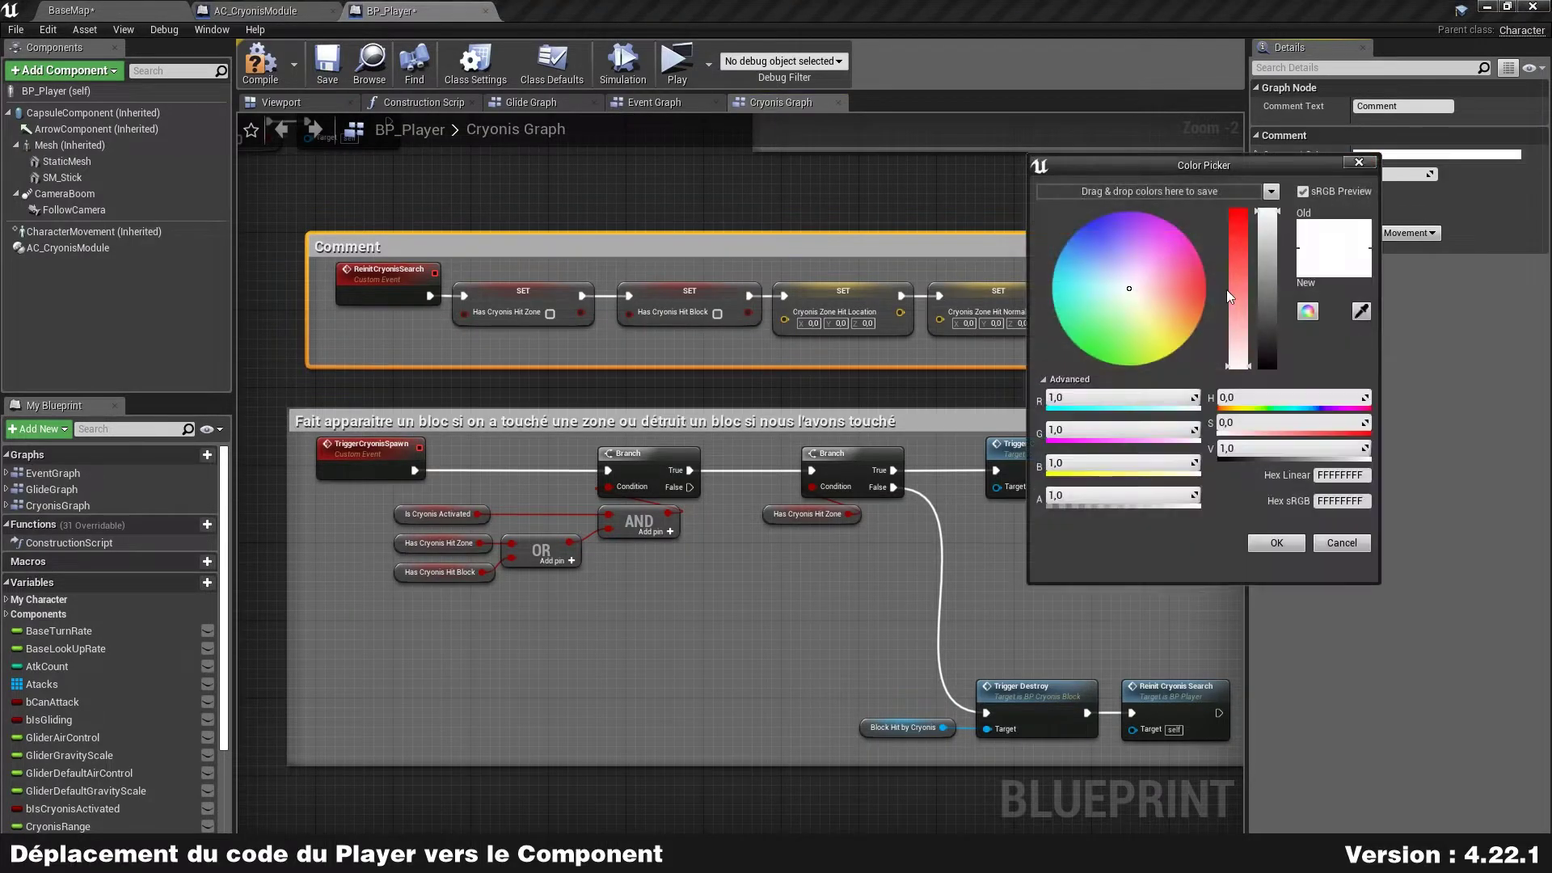
{"action": "left_click", "coordinate": [1225, 290]}
{"action": "left_click", "coordinate": [1276, 542]}
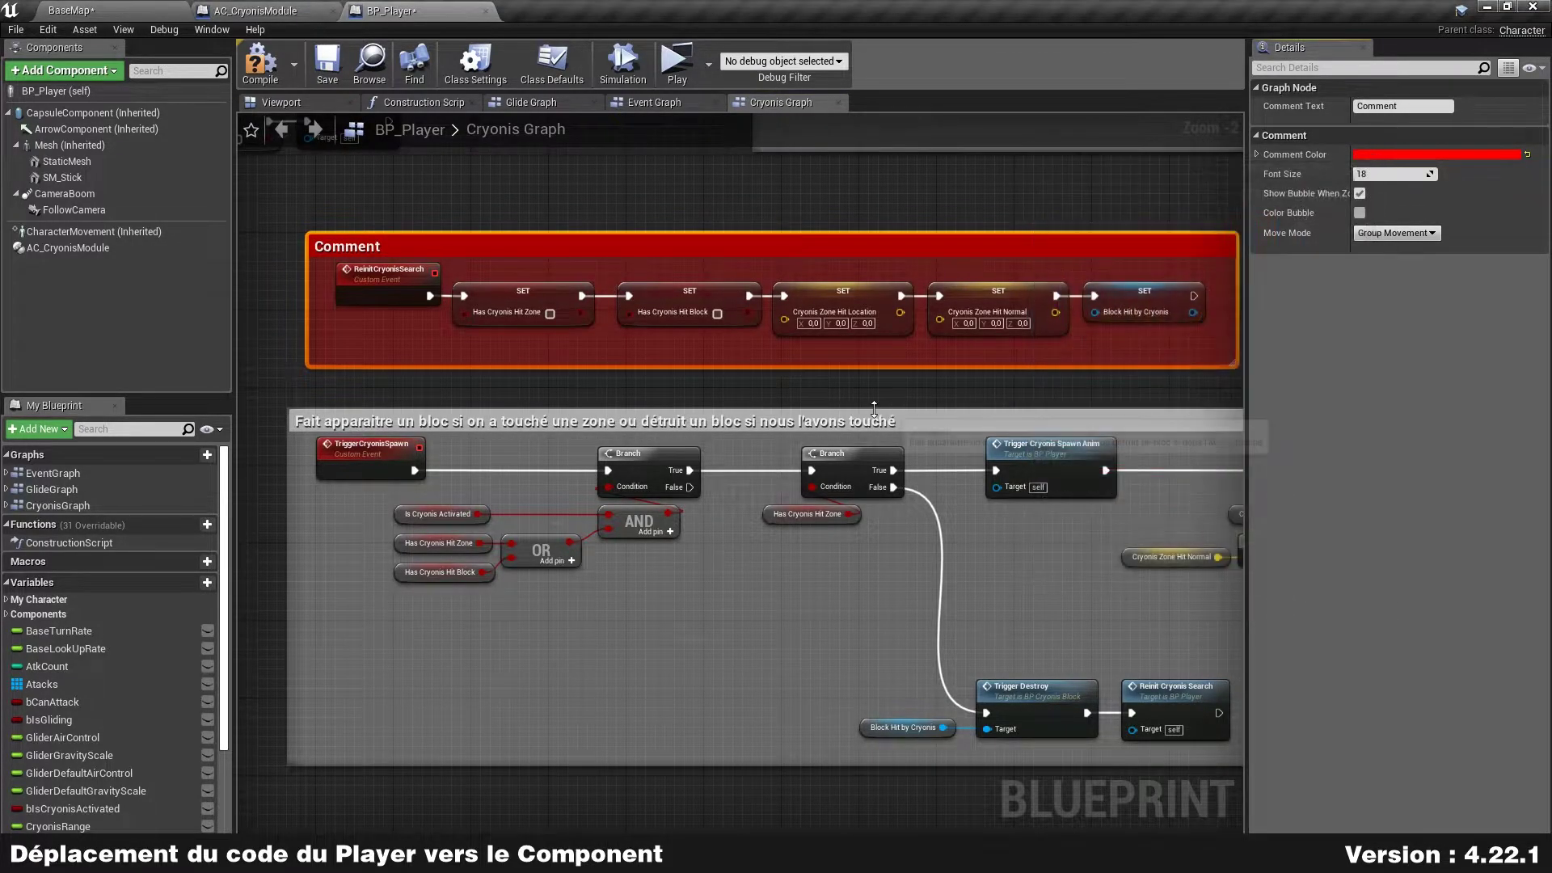
{"action": "left_click", "coordinate": [701, 269]}
{"action": "left_click", "coordinate": [255, 10]}
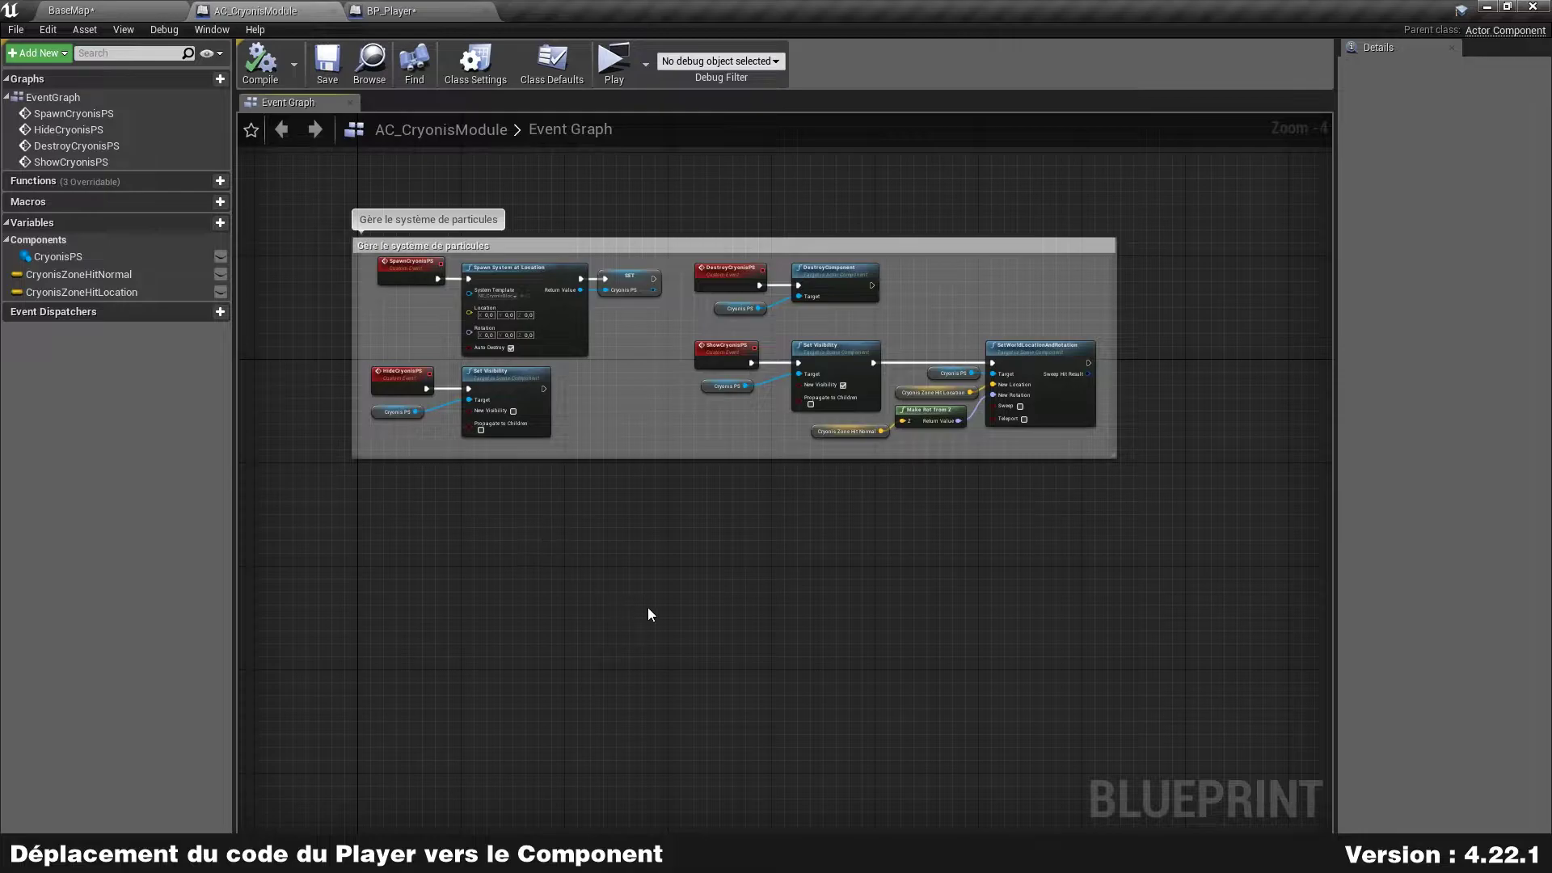
- Paste the ReinitCryonisSearch event and its SET nodes into empty graph space
{"action": "right_click_drag", "start_coordinate": [585, 598], "coordinate": [609, 472]}
{"action": "key", "text": "ctrl+v"}
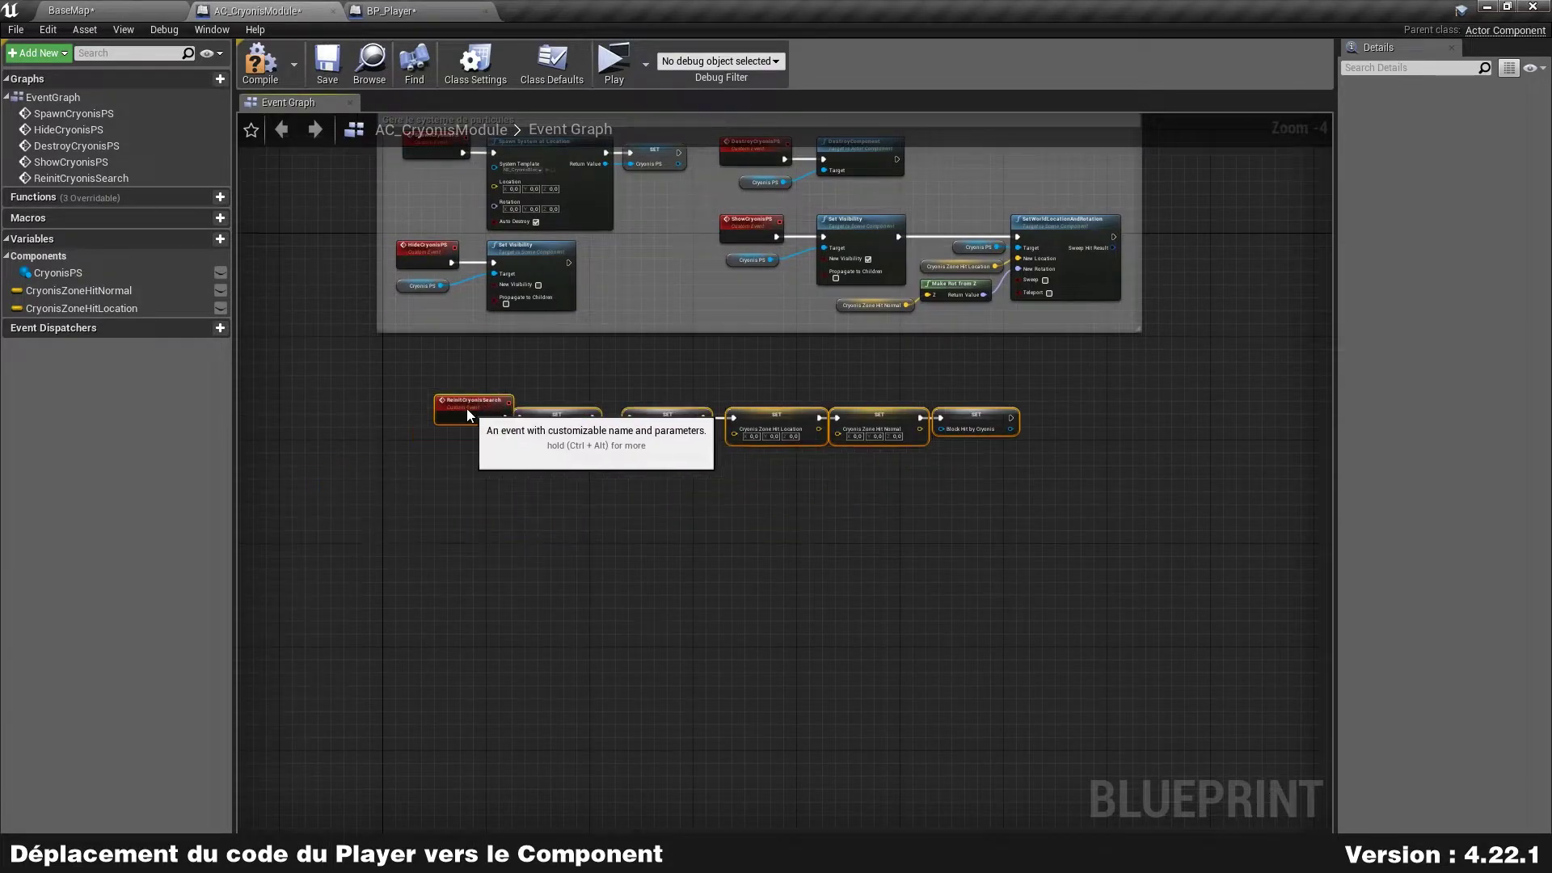
{"action": "scroll", "coordinate": [443, 401], "scroll_direction": "up", "scroll_amount": 3}
{"action": "left_click", "coordinate": [566, 448]}
- Create the bHasCryonisHitZone, bHasCryonisHitBlock and BlockHitByCryonis variables from the SET nodes
{"action": "right_click", "coordinate": [524, 388]}
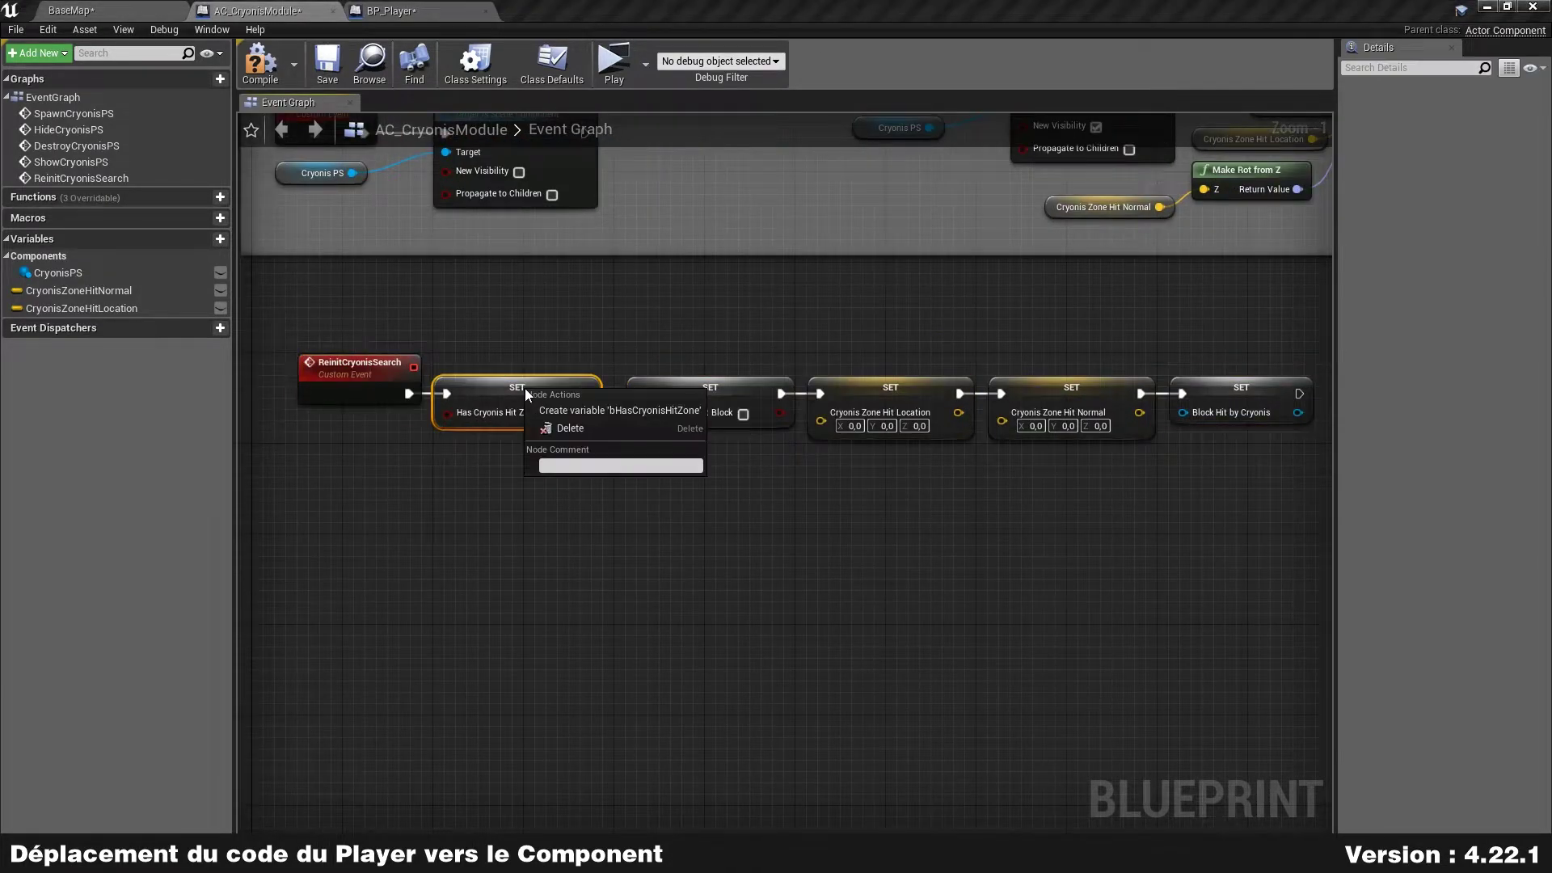
{"action": "left_click", "coordinate": [610, 409]}
{"action": "right_click", "coordinate": [706, 389]}
{"action": "left_click", "coordinate": [808, 410]}
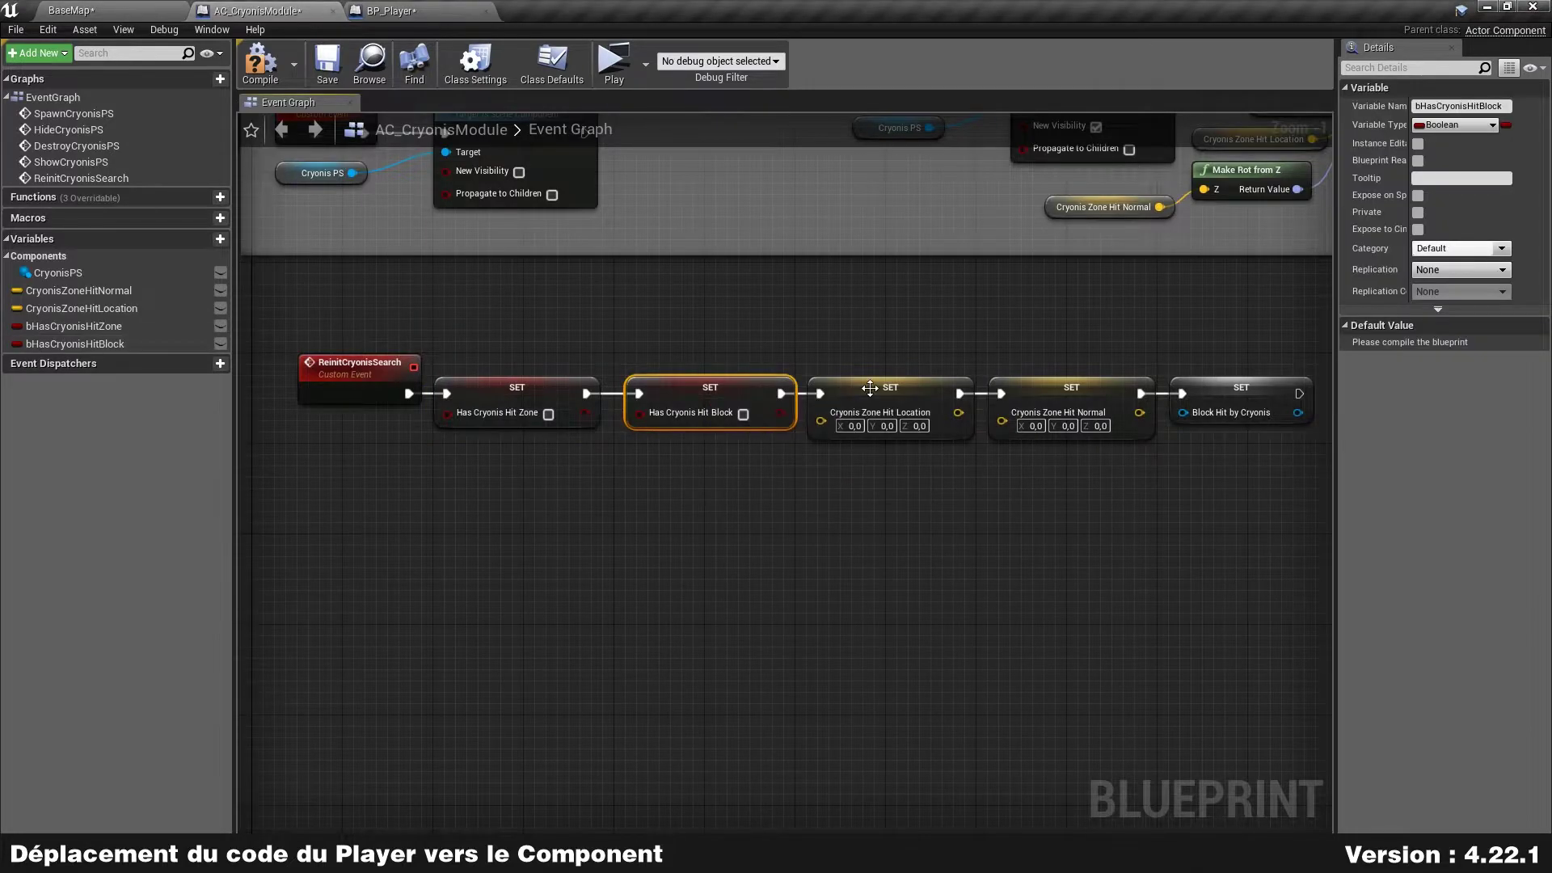
{"action": "right_click", "coordinate": [1258, 388]}
{"action": "left_click", "coordinate": [1297, 405]}
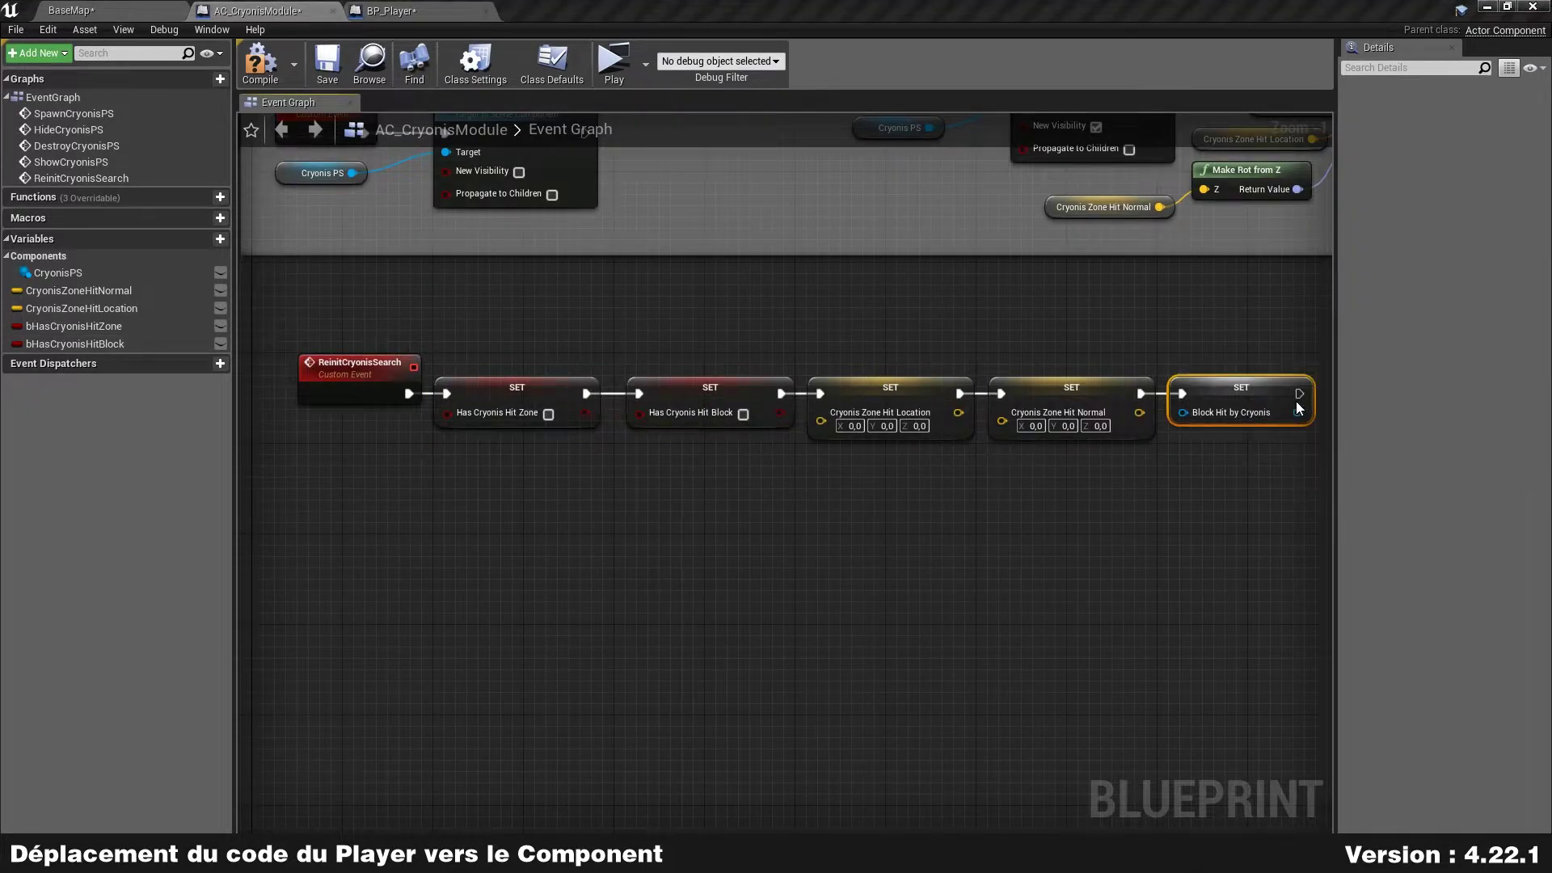
{"action": "scroll", "coordinate": [521, 522], "scroll_direction": "down", "scroll_amount": 2}
- Comment the ReinitCryonisSearch chain as resetting the valid-surface search, then compile
{"action": "left_click_drag", "start_coordinate": [400, 530], "coordinate": [1032, 417]}
{"action": "key", "text": "c"}
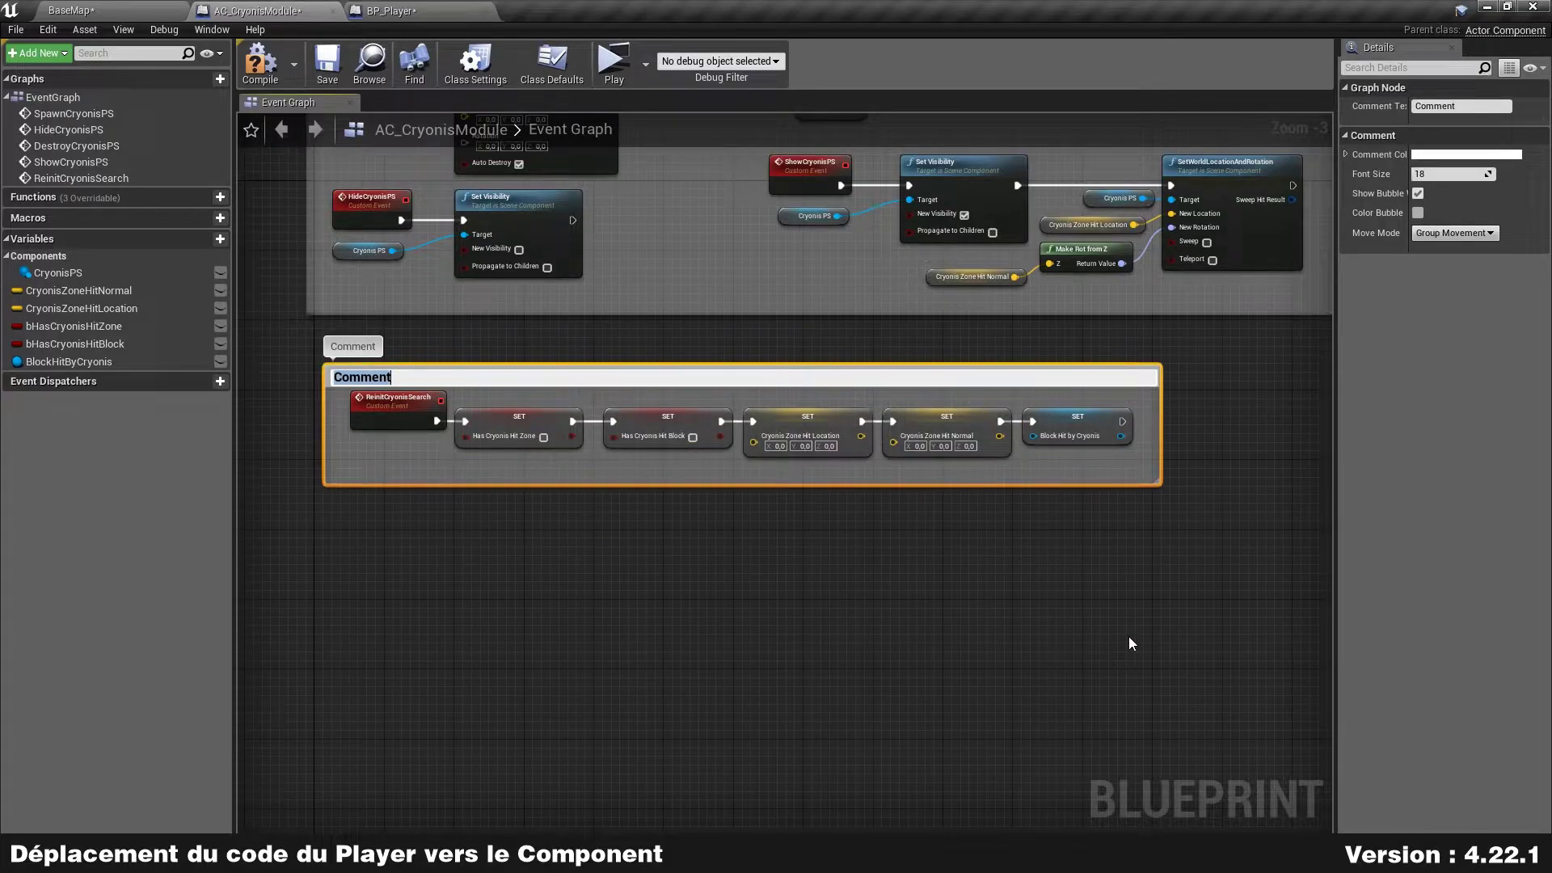
{"action": "type", "text": "Réinitialse tout ce qui est relatif à la recherche"}
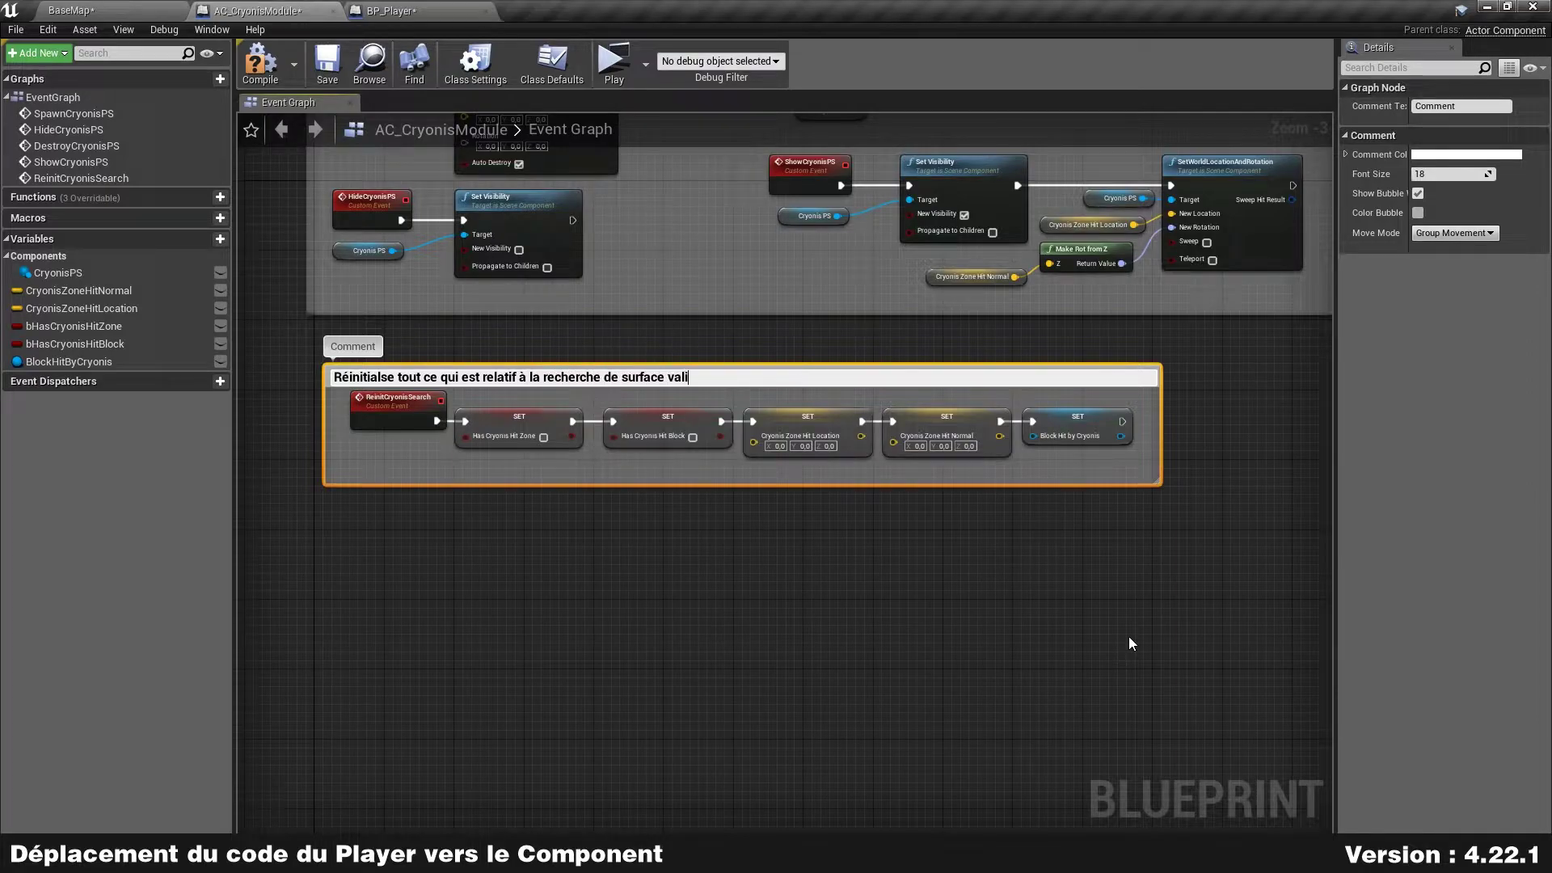
{"action": "type", "text": "de"}
{"action": "key", "text": "Return"}
{"action": "left_click", "coordinate": [1128, 637]}
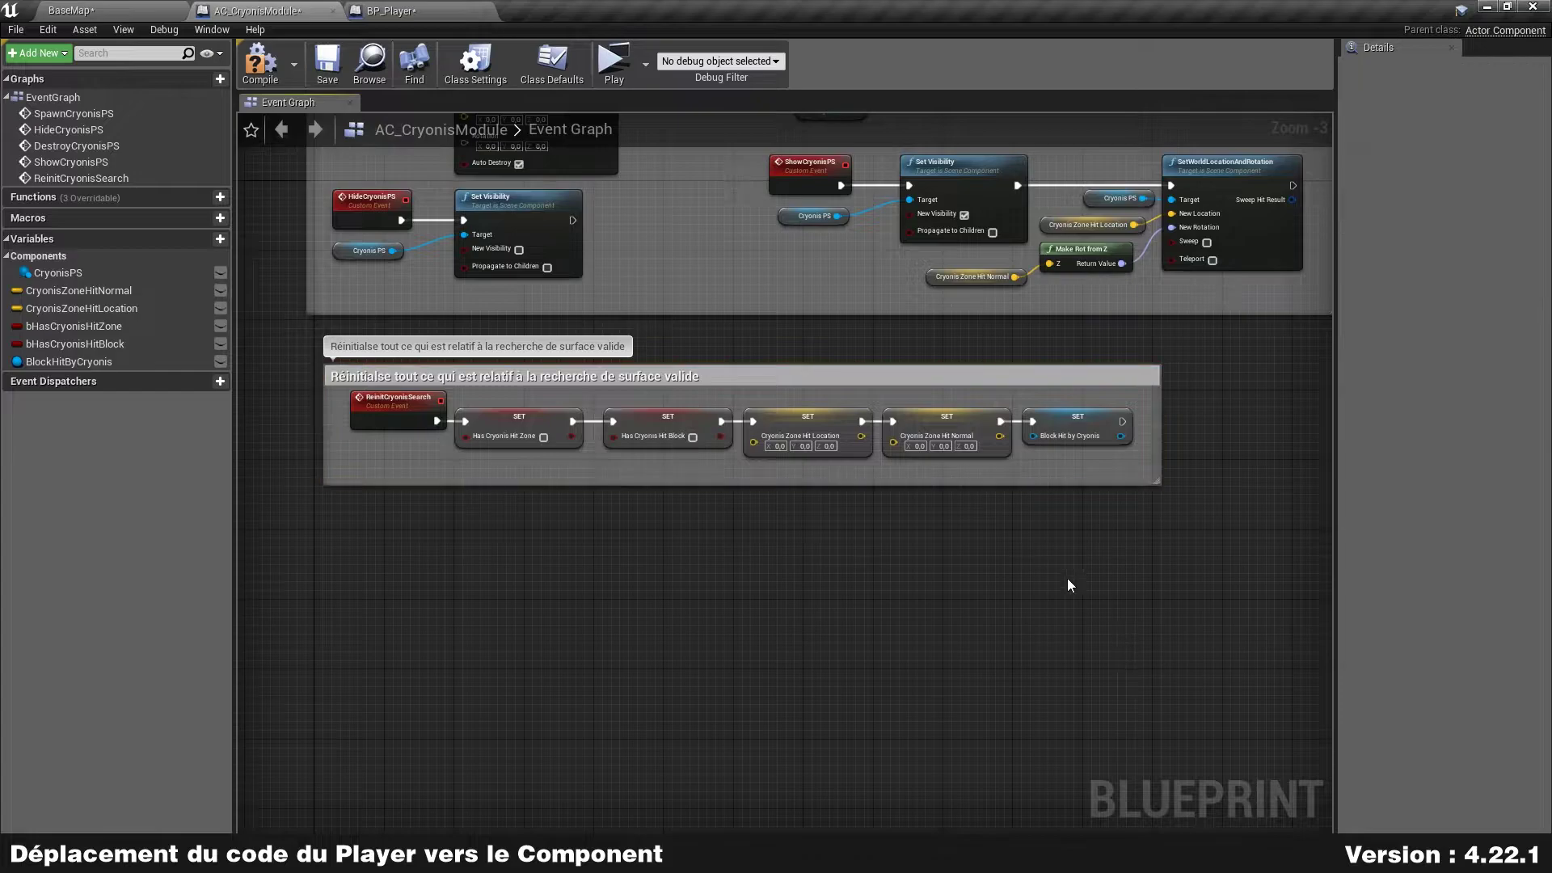
{"action": "left_click", "coordinate": [761, 372]}
{"action": "right_click_drag", "start_coordinate": [785, 602], "coordinate": [811, 539]}
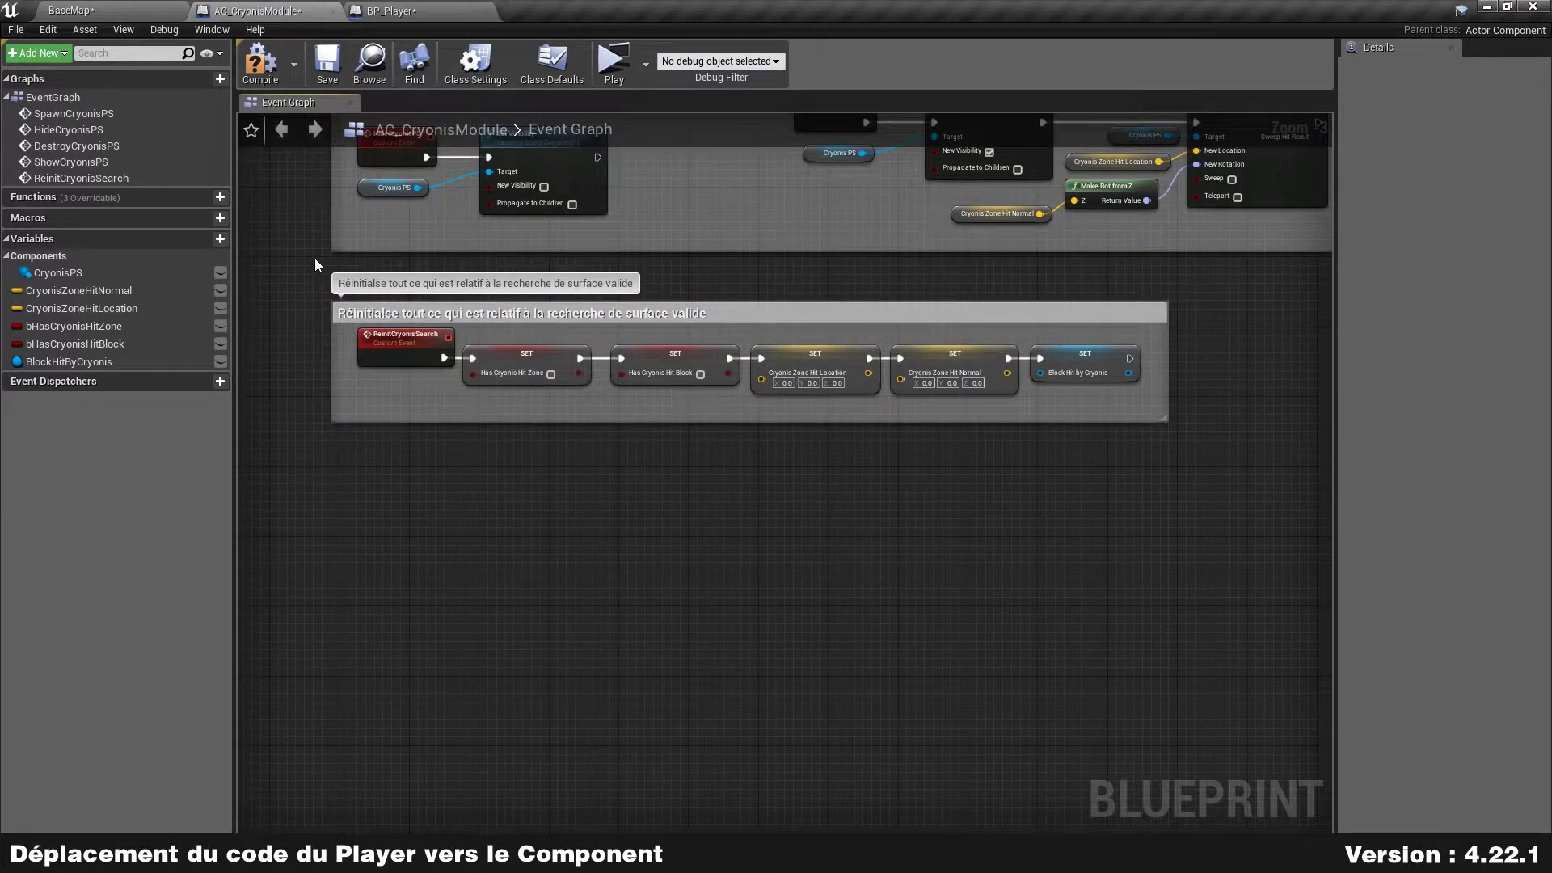
{"action": "left_click", "coordinate": [261, 63]}
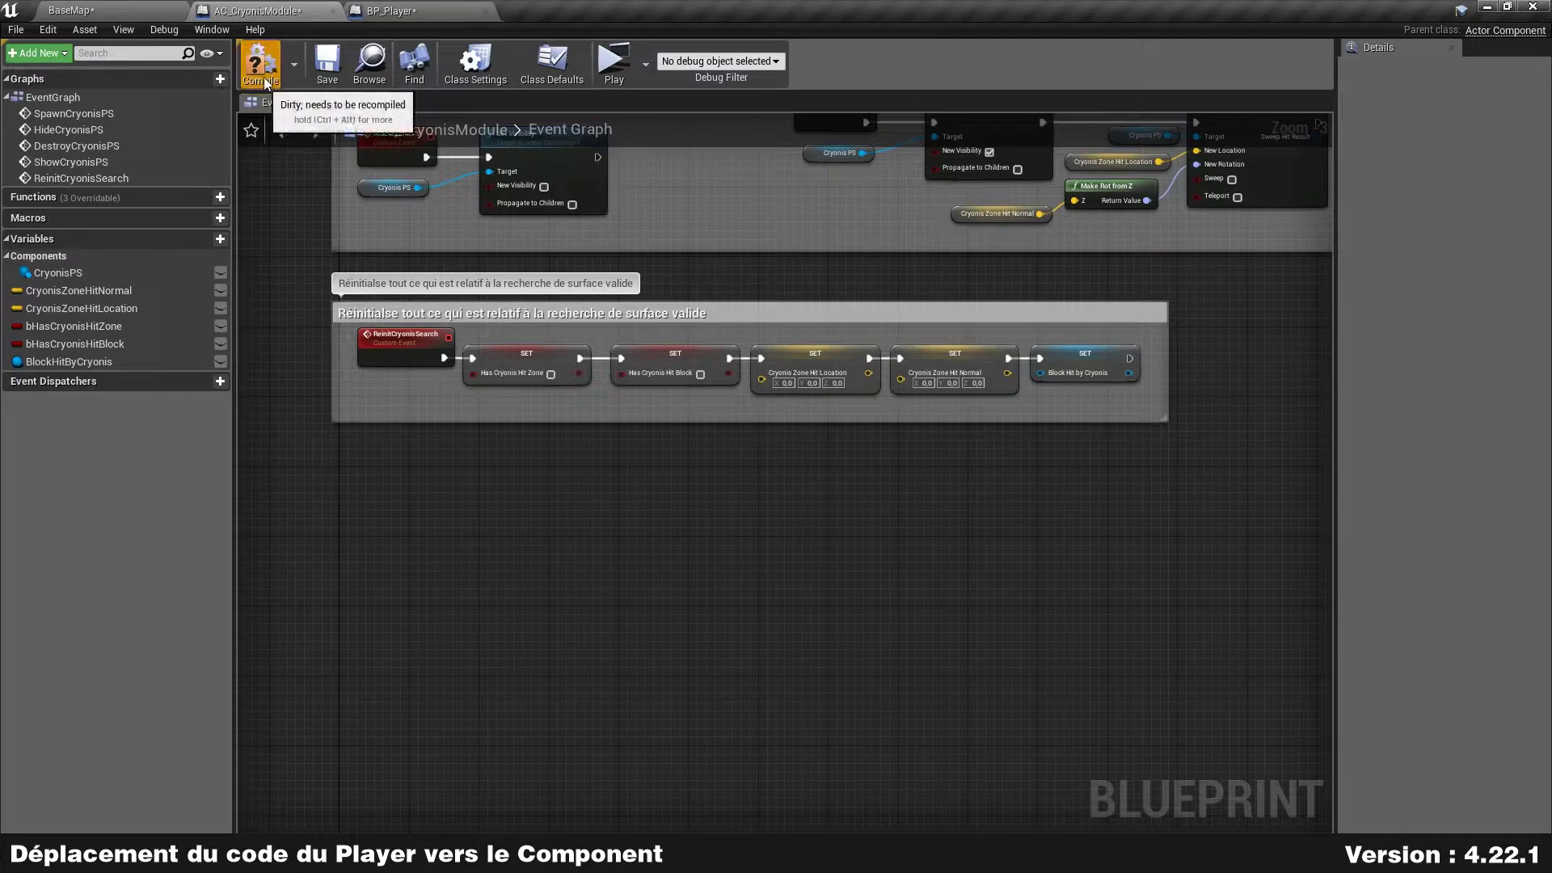
- Save AC_CryonisModule and locate the Play Montage chain in BP_Player's Cryonis Graph
{"action": "left_click", "coordinate": [341, 58]}
{"action": "left_click", "coordinate": [384, 10]}
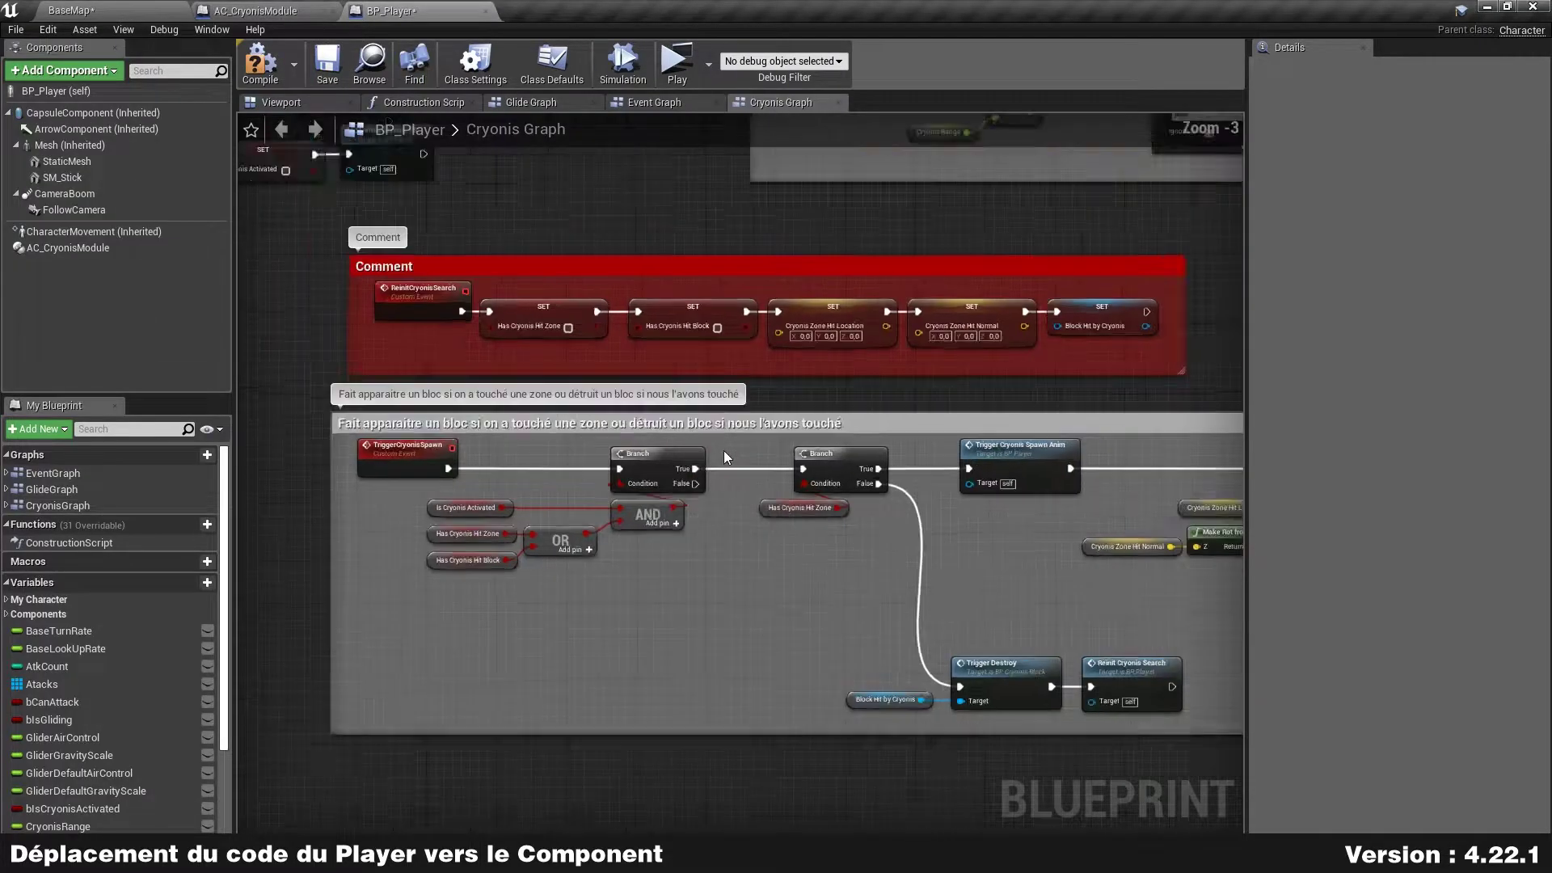
{"action": "scroll", "coordinate": [728, 448], "scroll_direction": "down", "scroll_amount": 2}
{"action": "mouse_move", "coordinate": [1161, 413]}
{"action": "right_mouse_down"}
{"action": "mouse_move", "coordinate": [1118, 408]}
{"action": "mouse_move", "coordinate": [683, 825]}
{"action": "mouse_move", "coordinate": [679, 137]}
{"action": "right_mouse_up"}
{"action": "scroll", "coordinate": [645, 305], "scroll_direction": "up", "scroll_amount": 3}
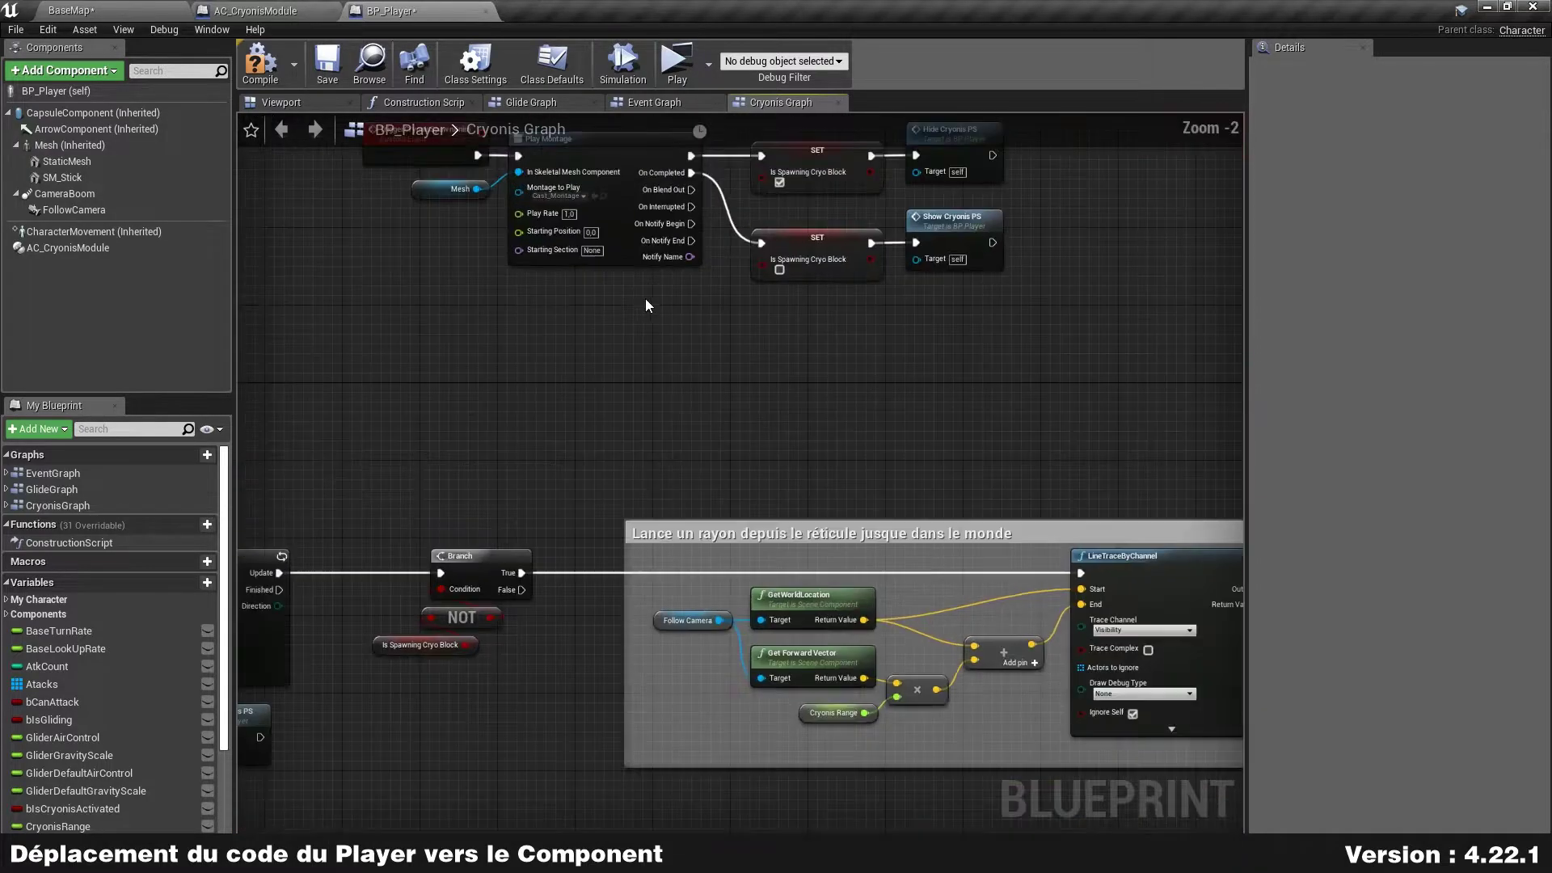
{"action": "right_click_drag", "start_coordinate": [646, 305], "coordinate": [669, 466]}
- Wrap the TriggerCryonisSpawnAnim chain in a red comment, save BP_Player, return to AC_CryonisModule
{"action": "left_click_drag", "start_coordinate": [380, 538], "coordinate": [1094, 211]}
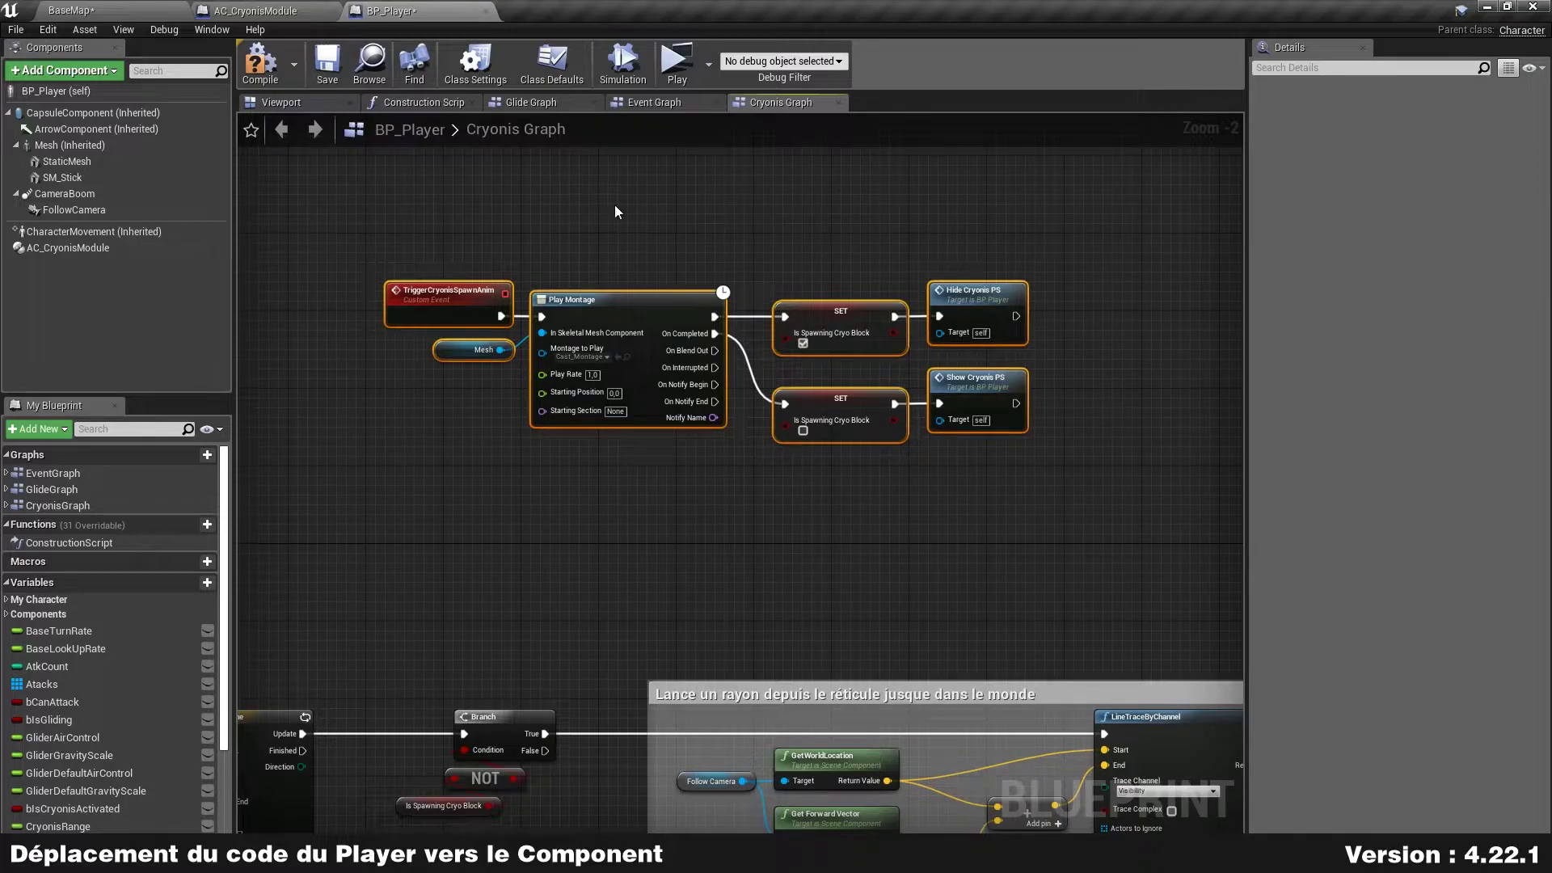
{"action": "key", "text": "c"}
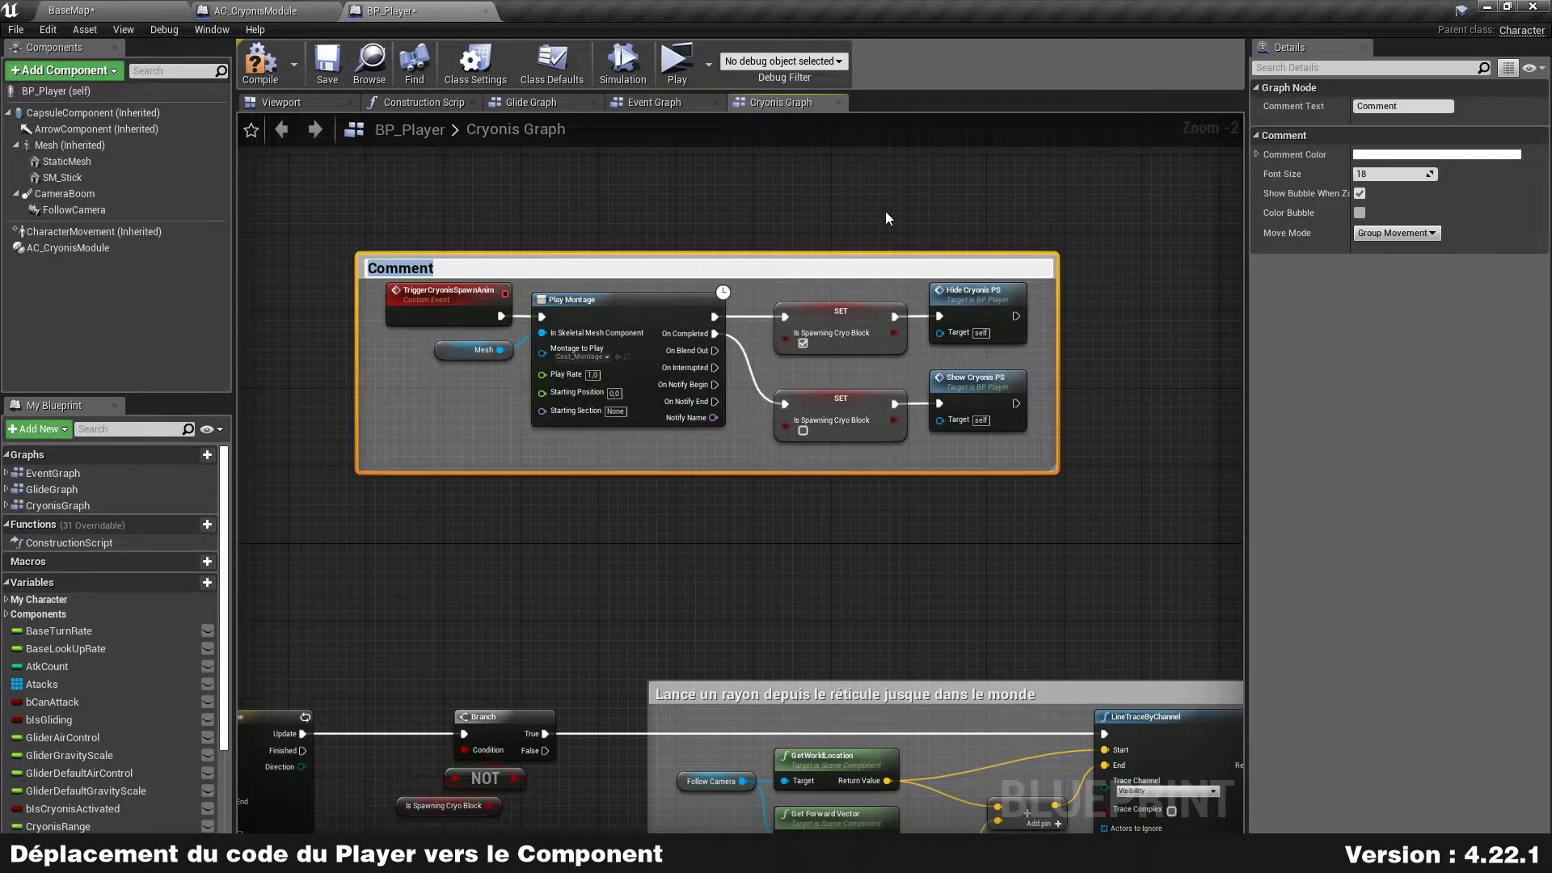
{"action": "left_click", "coordinate": [1374, 155]}
{"action": "left_click", "coordinate": [1203, 290]}
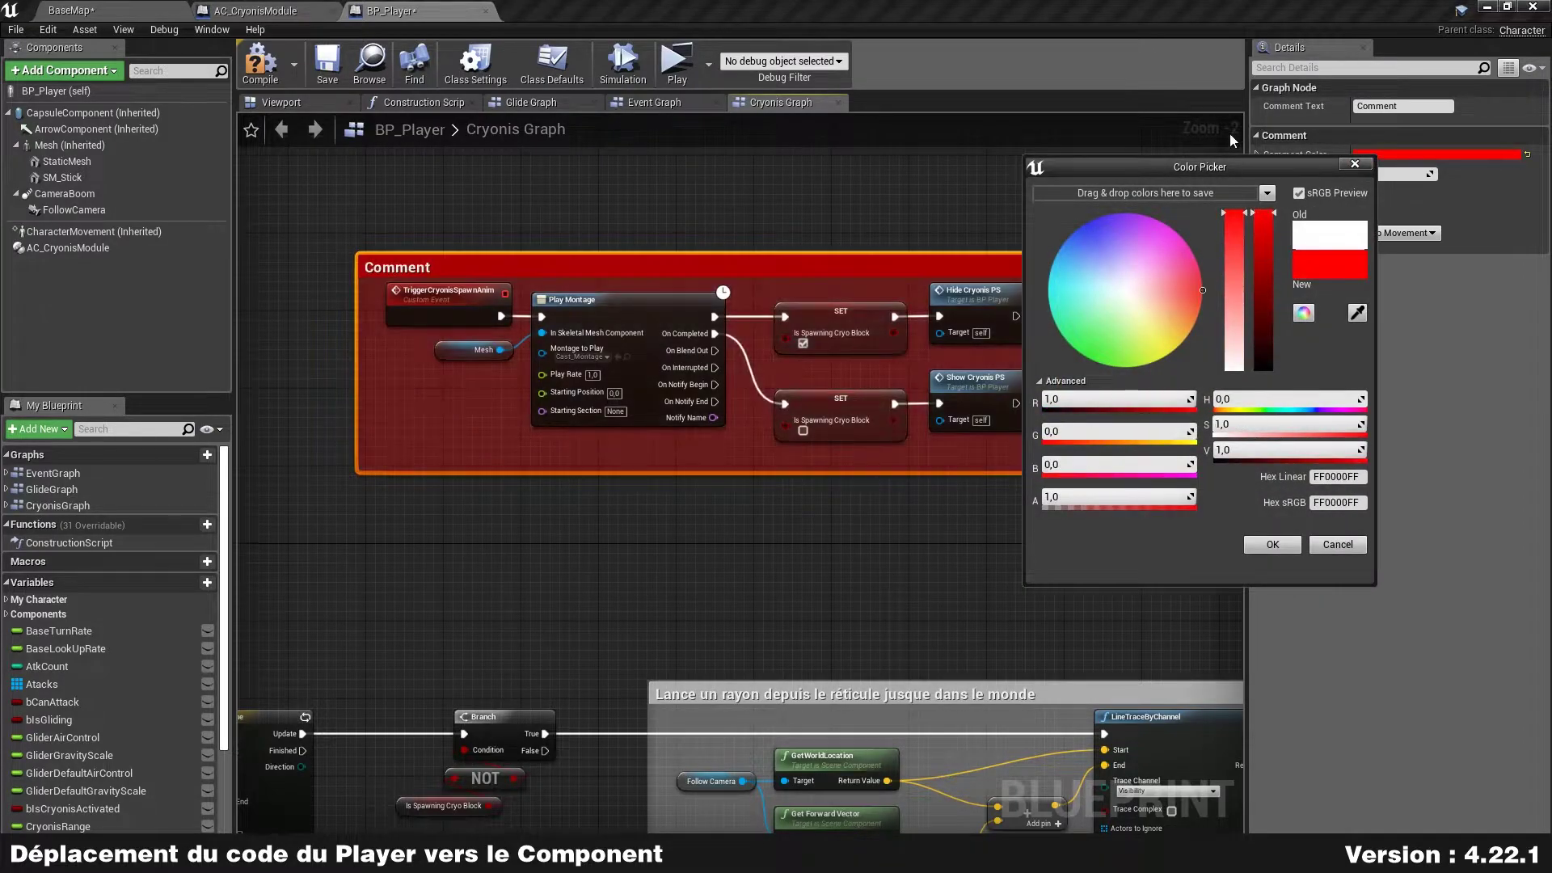
{"action": "left_click", "coordinate": [1274, 546]}
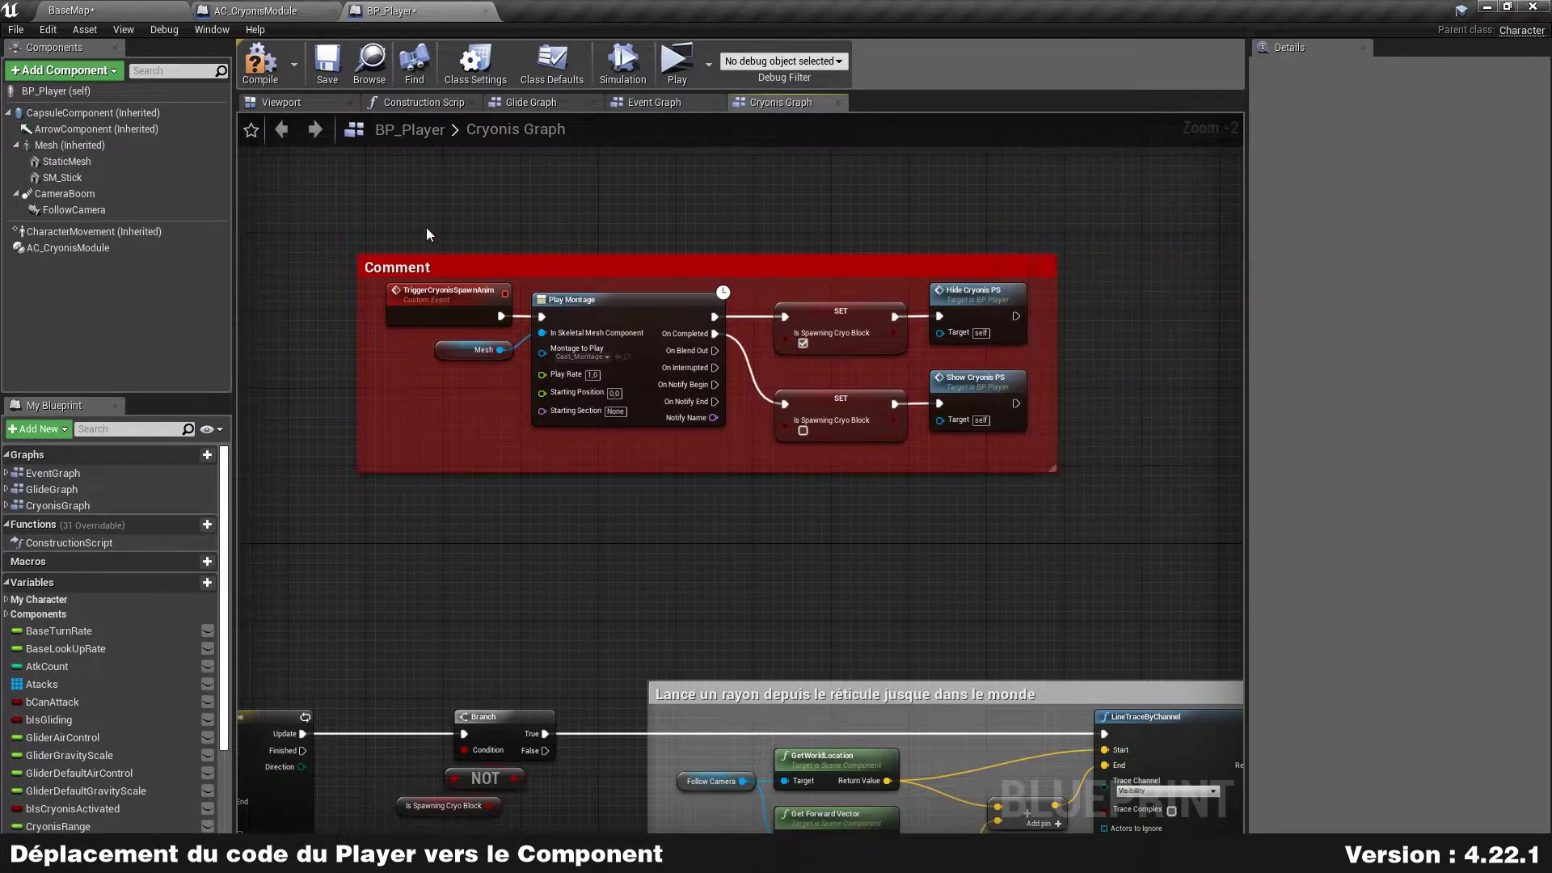
{"action": "left_click", "coordinate": [327, 65]}
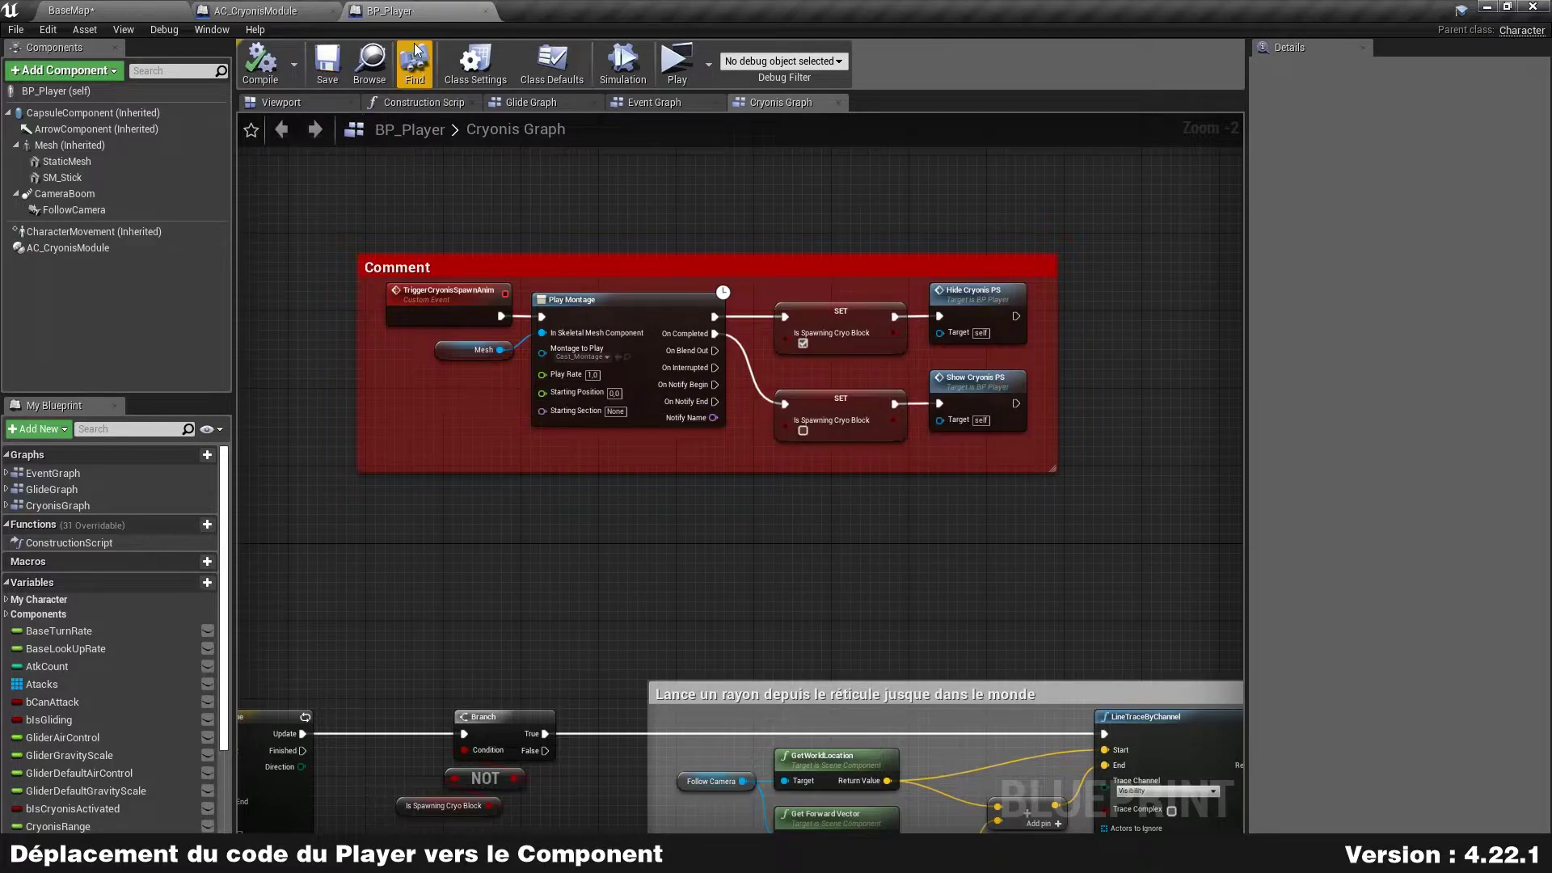
{"action": "left_click", "coordinate": [256, 11]}
{"action": "right_click_drag", "start_coordinate": [611, 542], "coordinate": [662, 302]}
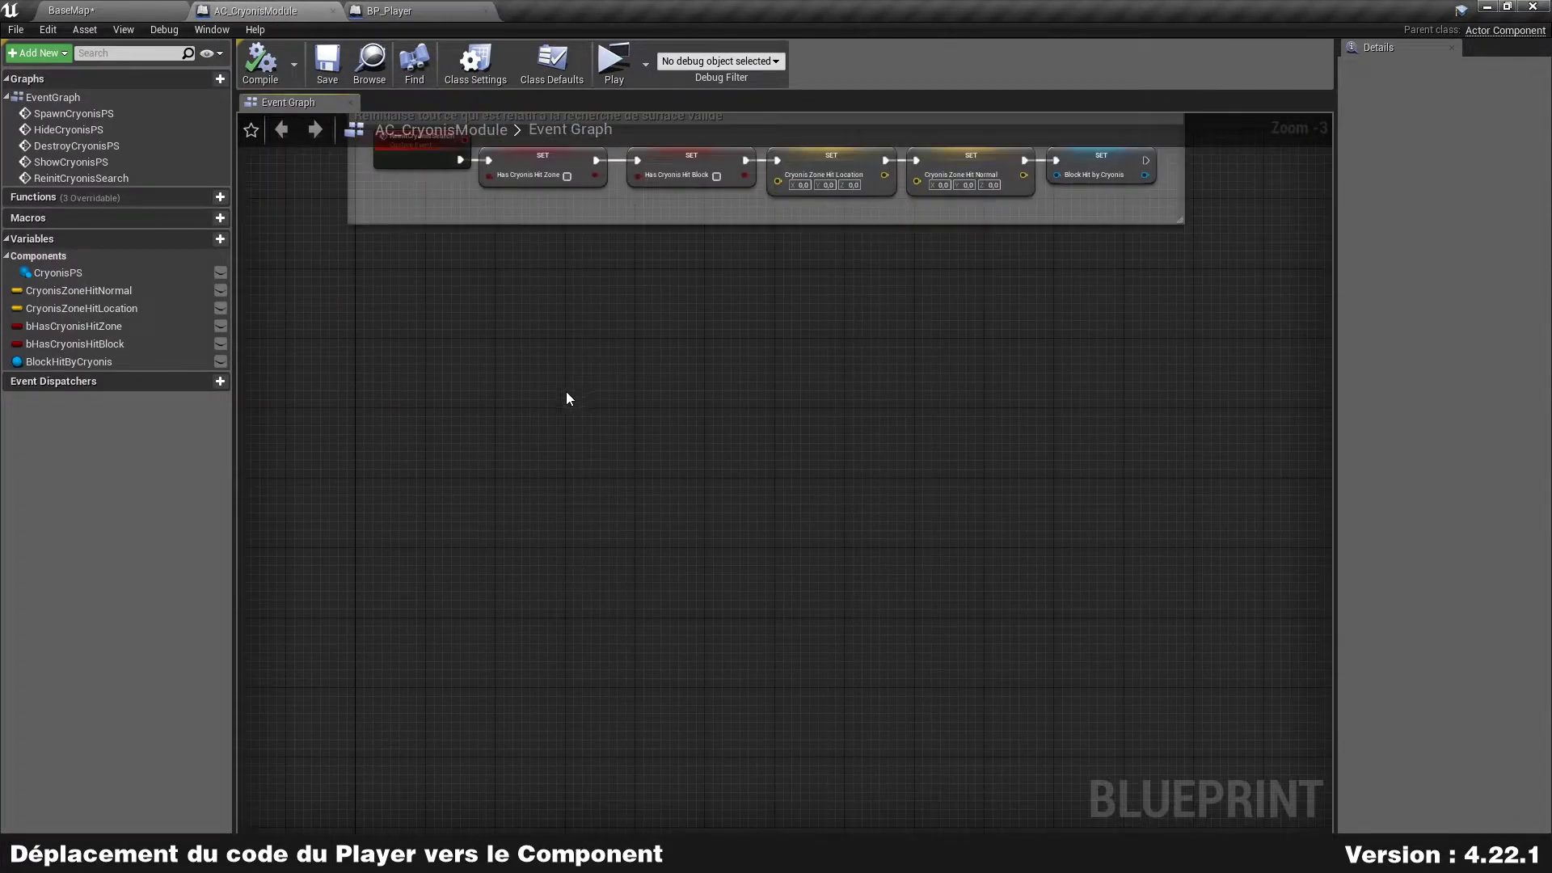
- Paste the TriggerCryonisSpawnAnim chain under the reinit comment and inspect its Mesh node
{"action": "key", "text": "ctrl+v"}
{"action": "left_click_drag", "start_coordinate": [355, 359], "coordinate": [442, 308]}
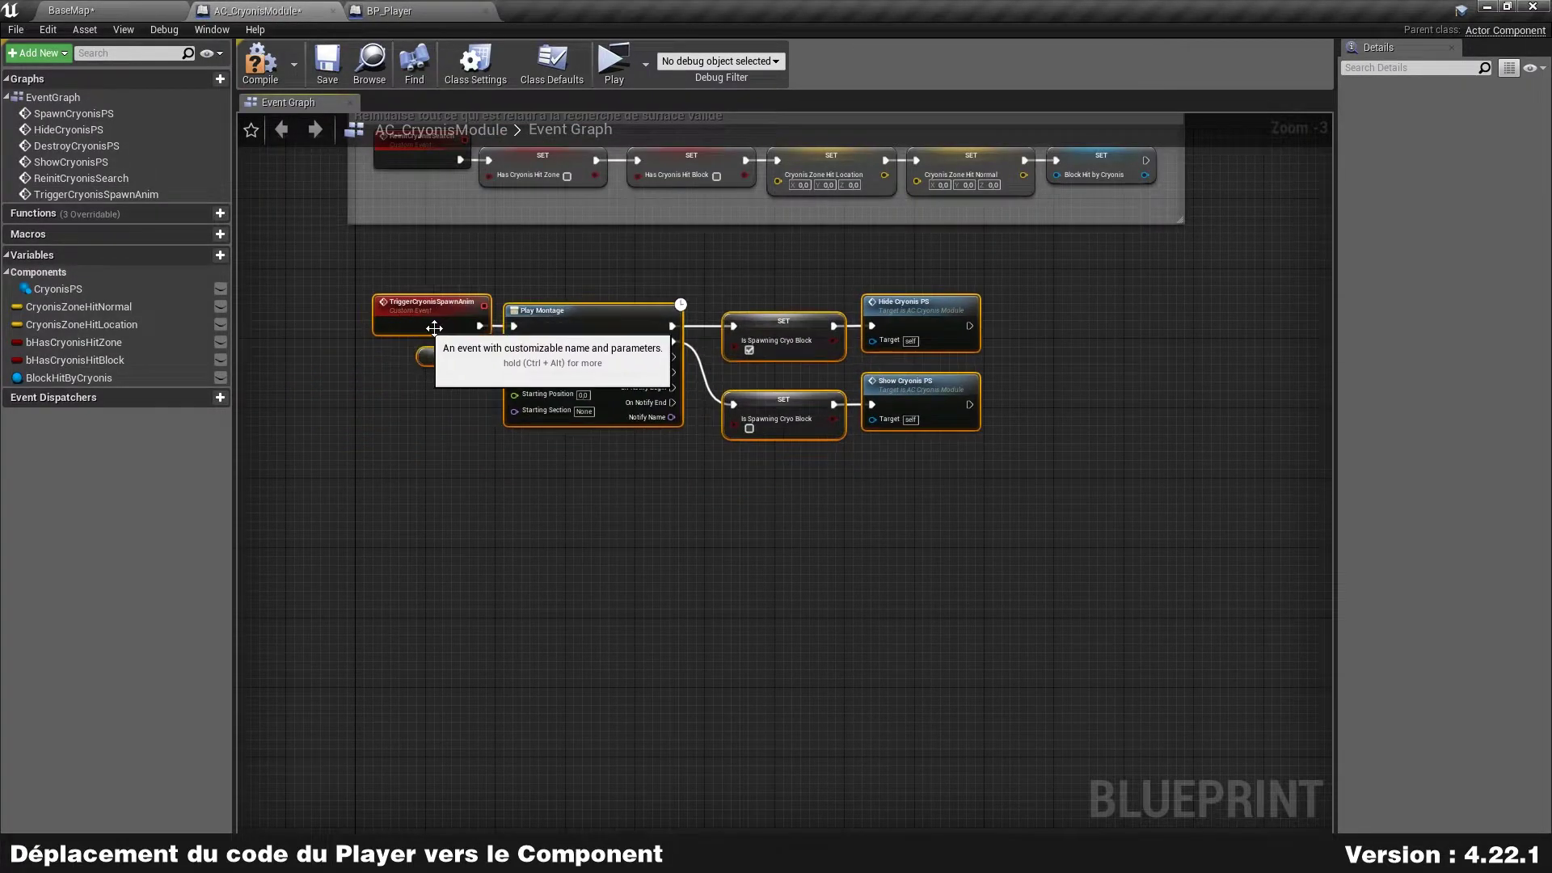
{"action": "scroll", "coordinate": [452, 335], "scroll_direction": "up", "scroll_amount": 3}
{"action": "left_click", "coordinate": [430, 377]}
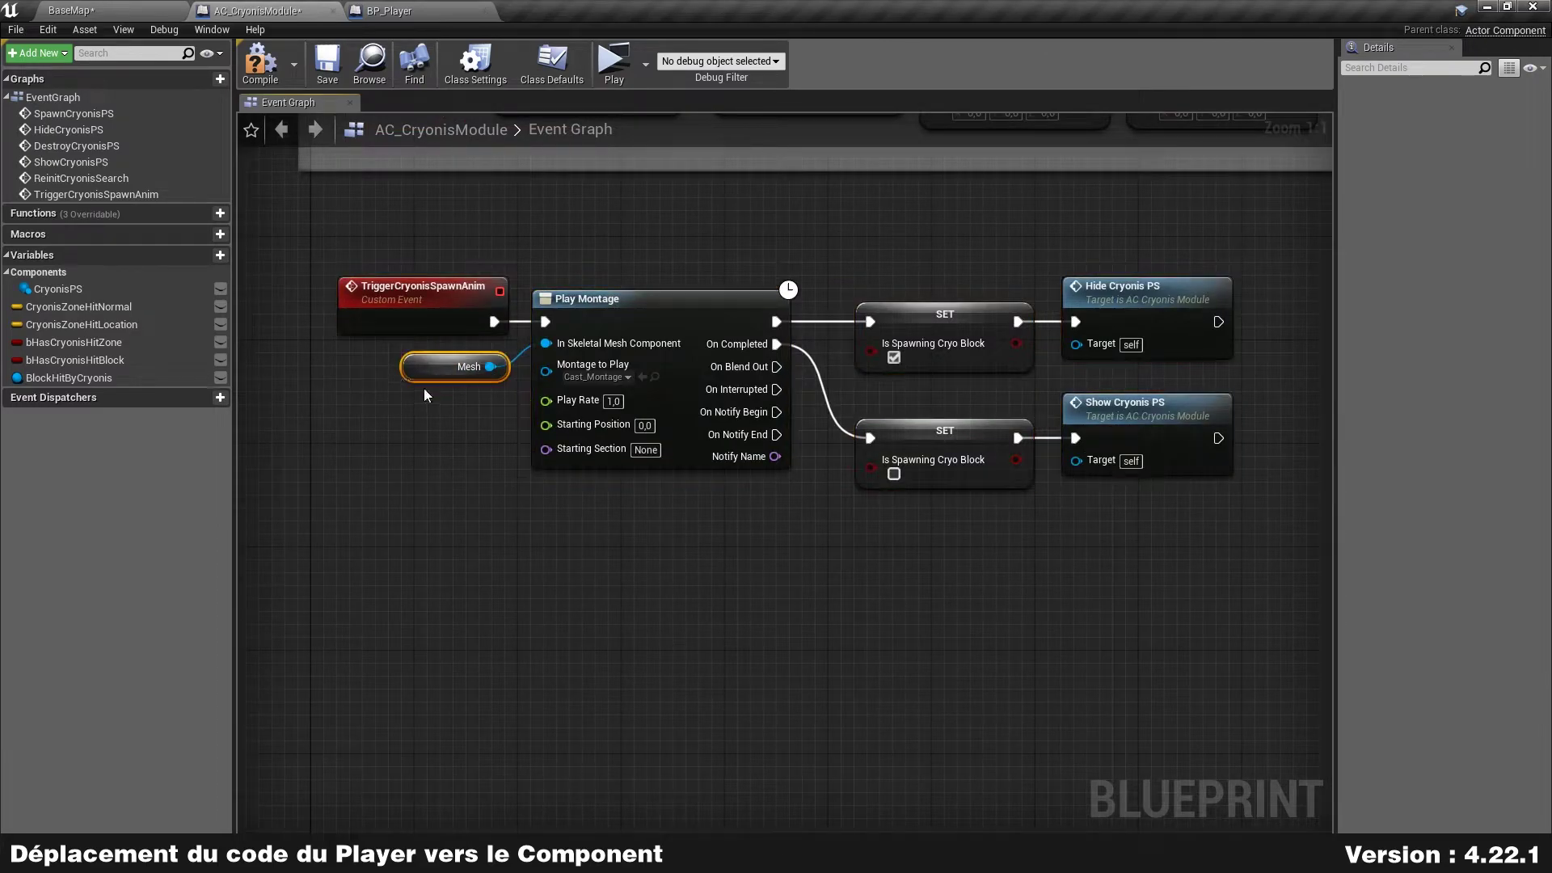
{"action": "right_click", "coordinate": [430, 367]}
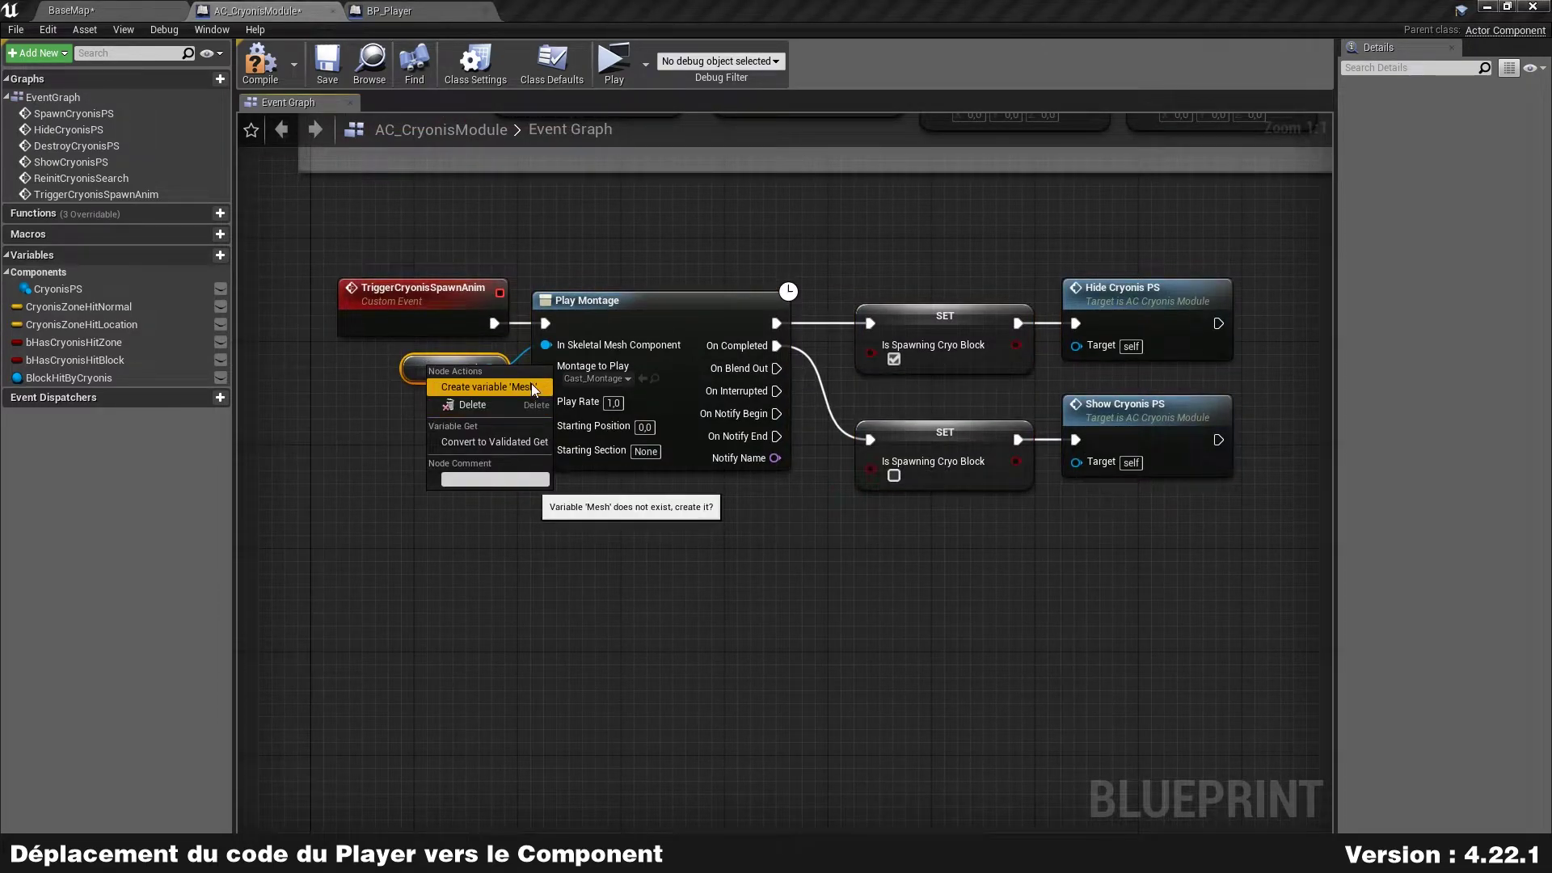
{"action": "left_click", "coordinate": [643, 624]}
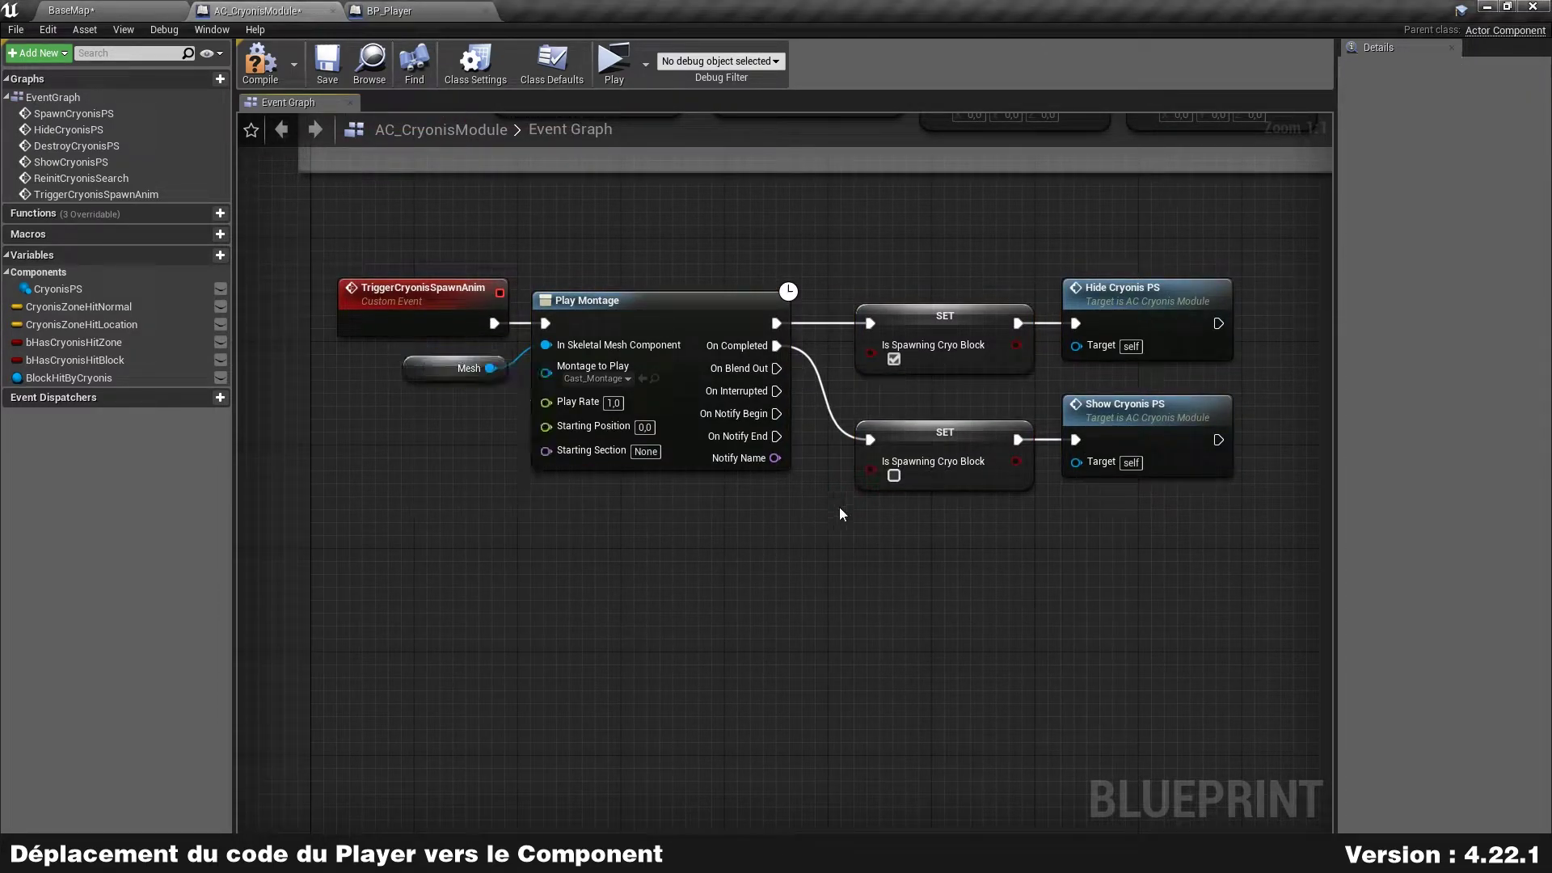
- Create the bIsSpawningCryoBlock variable from the top SET node
{"action": "right_click", "coordinate": [970, 321]}
{"action": "left_click", "coordinate": [1038, 339]}
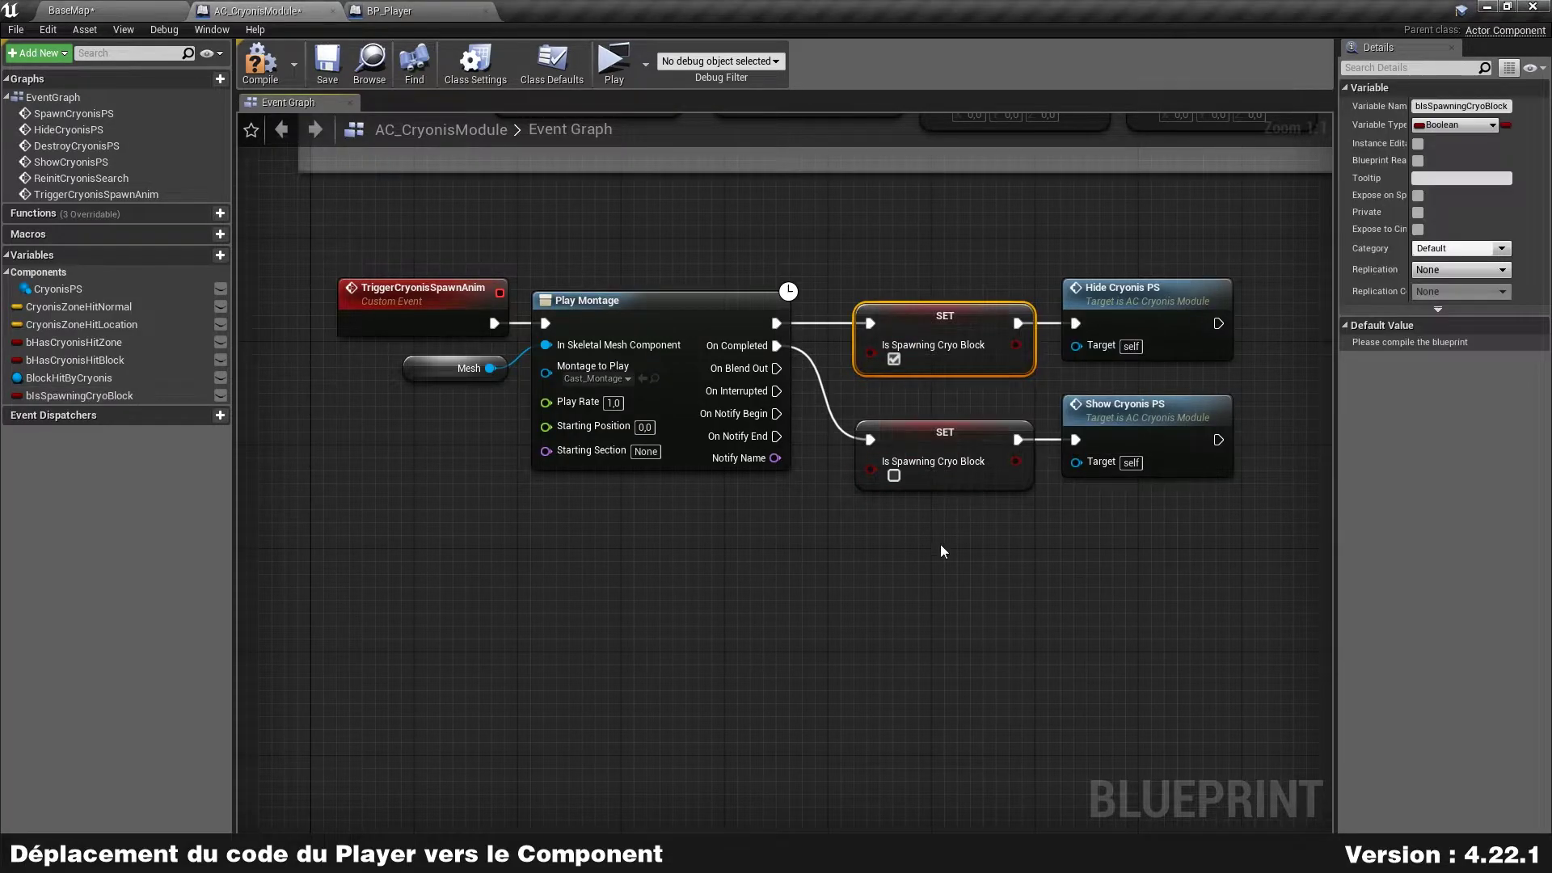
{"action": "left_click", "coordinate": [644, 518]}
{"action": "left_click", "coordinate": [437, 371]}
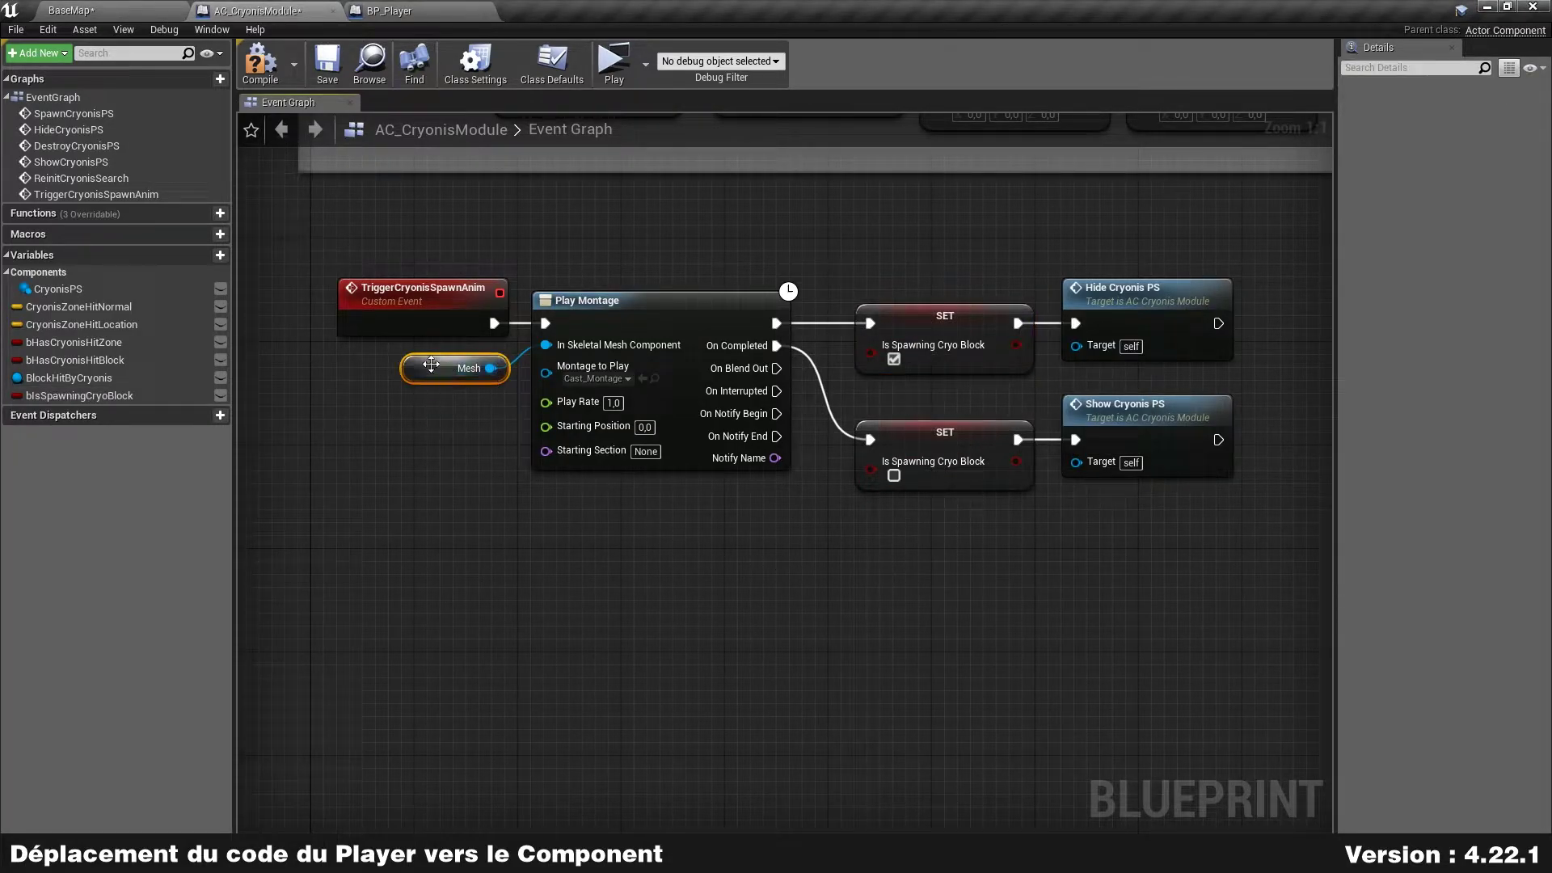
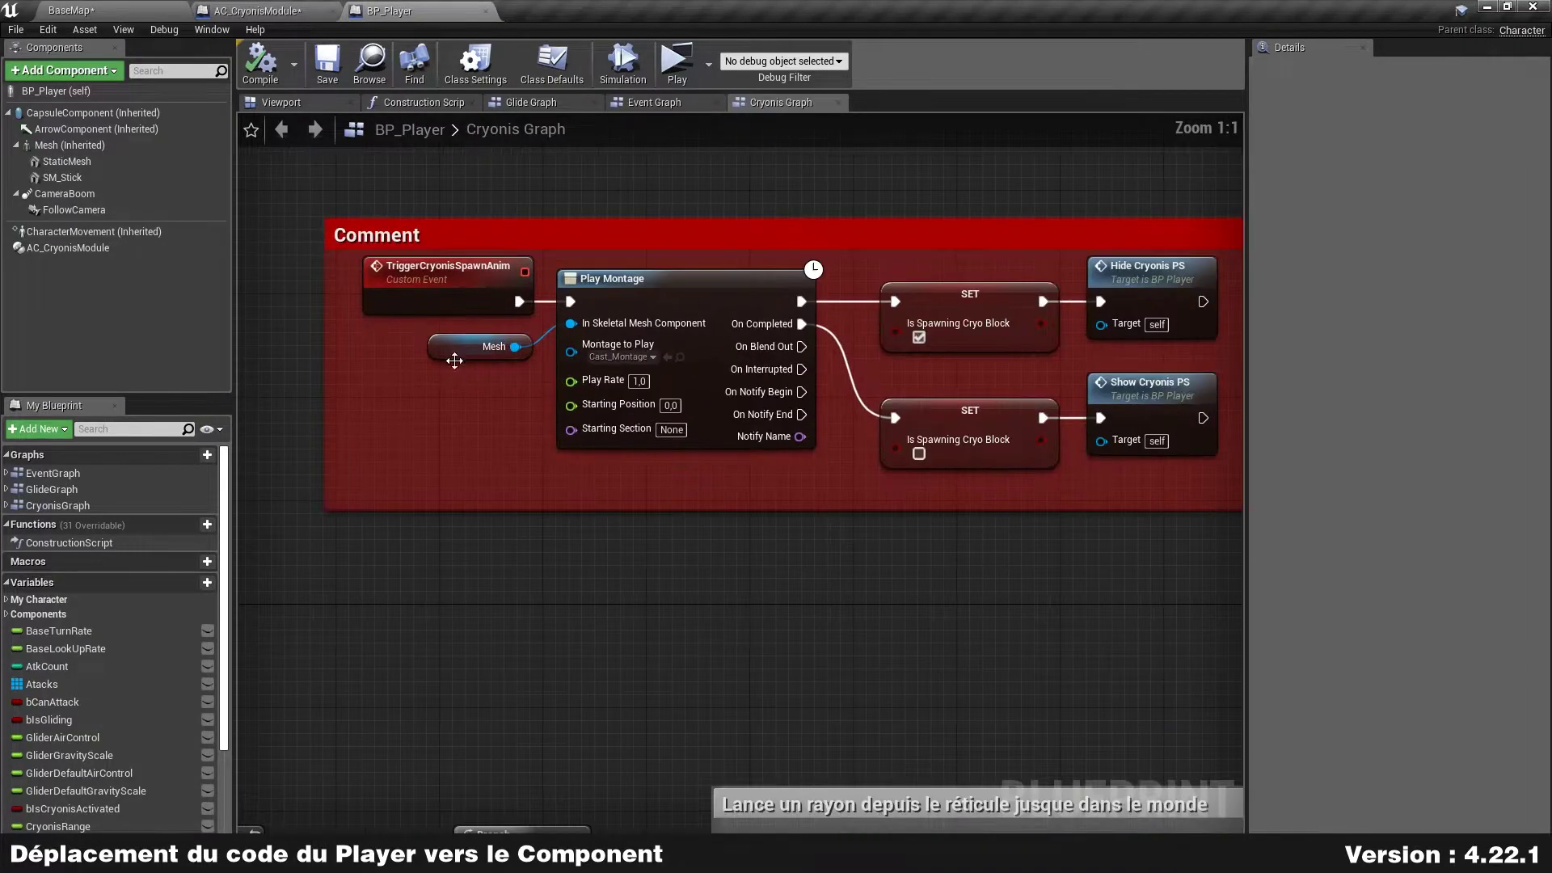
- Show the pasted TriggerCryonisSpawnAnim chain with Play Montage and Hide/Show Cryonis PS in the Event Graph
{"action": "left_click", "coordinate": [91, 143]}
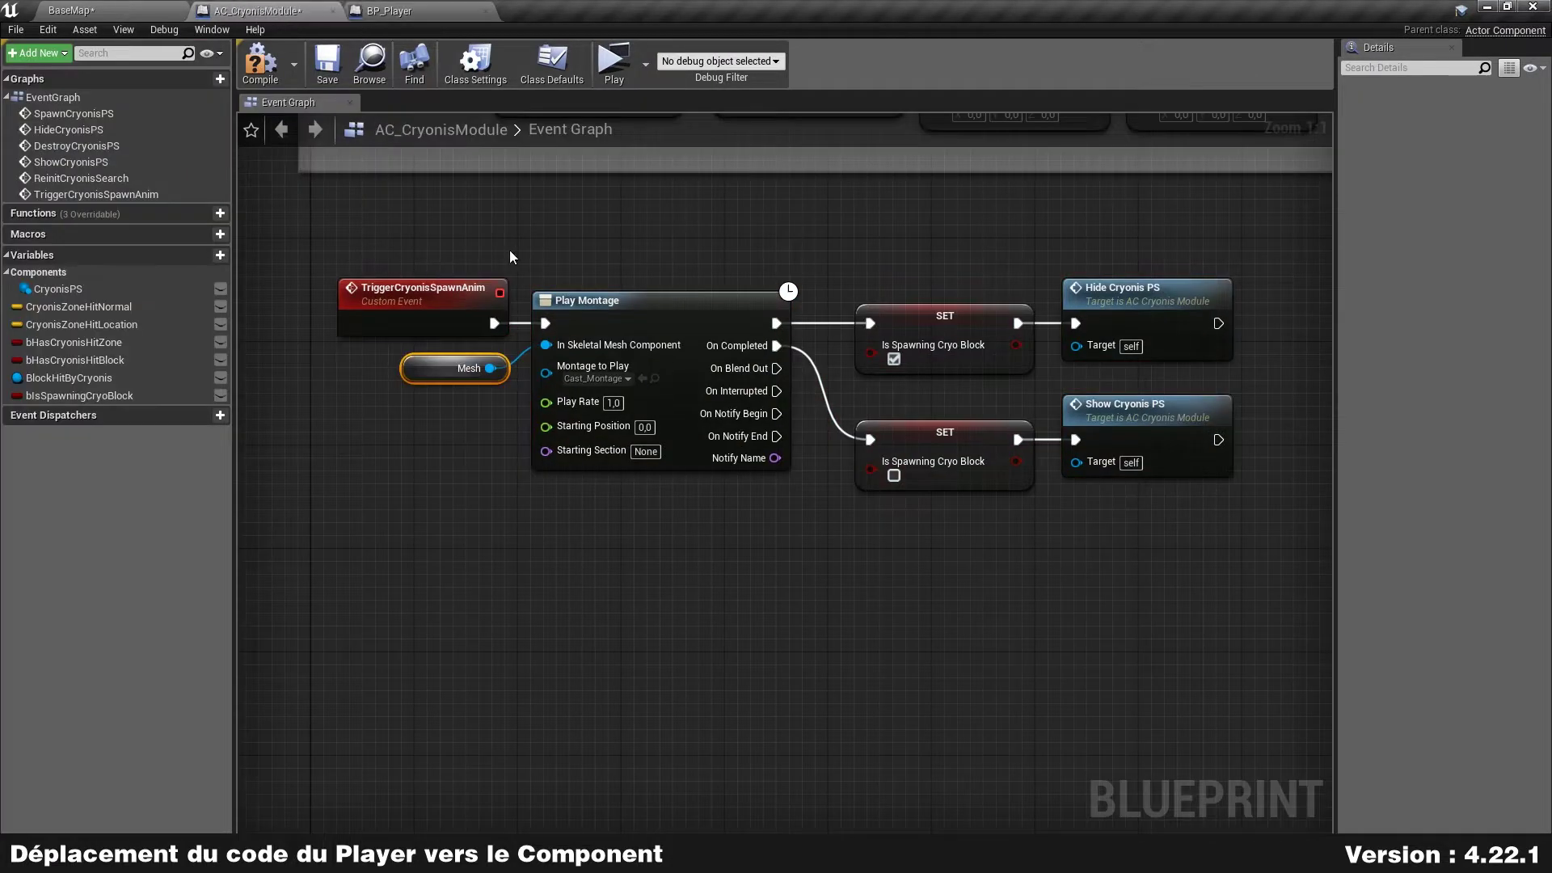
{"action": "right_click_drag", "start_coordinate": [500, 319], "coordinate": [455, 464]}
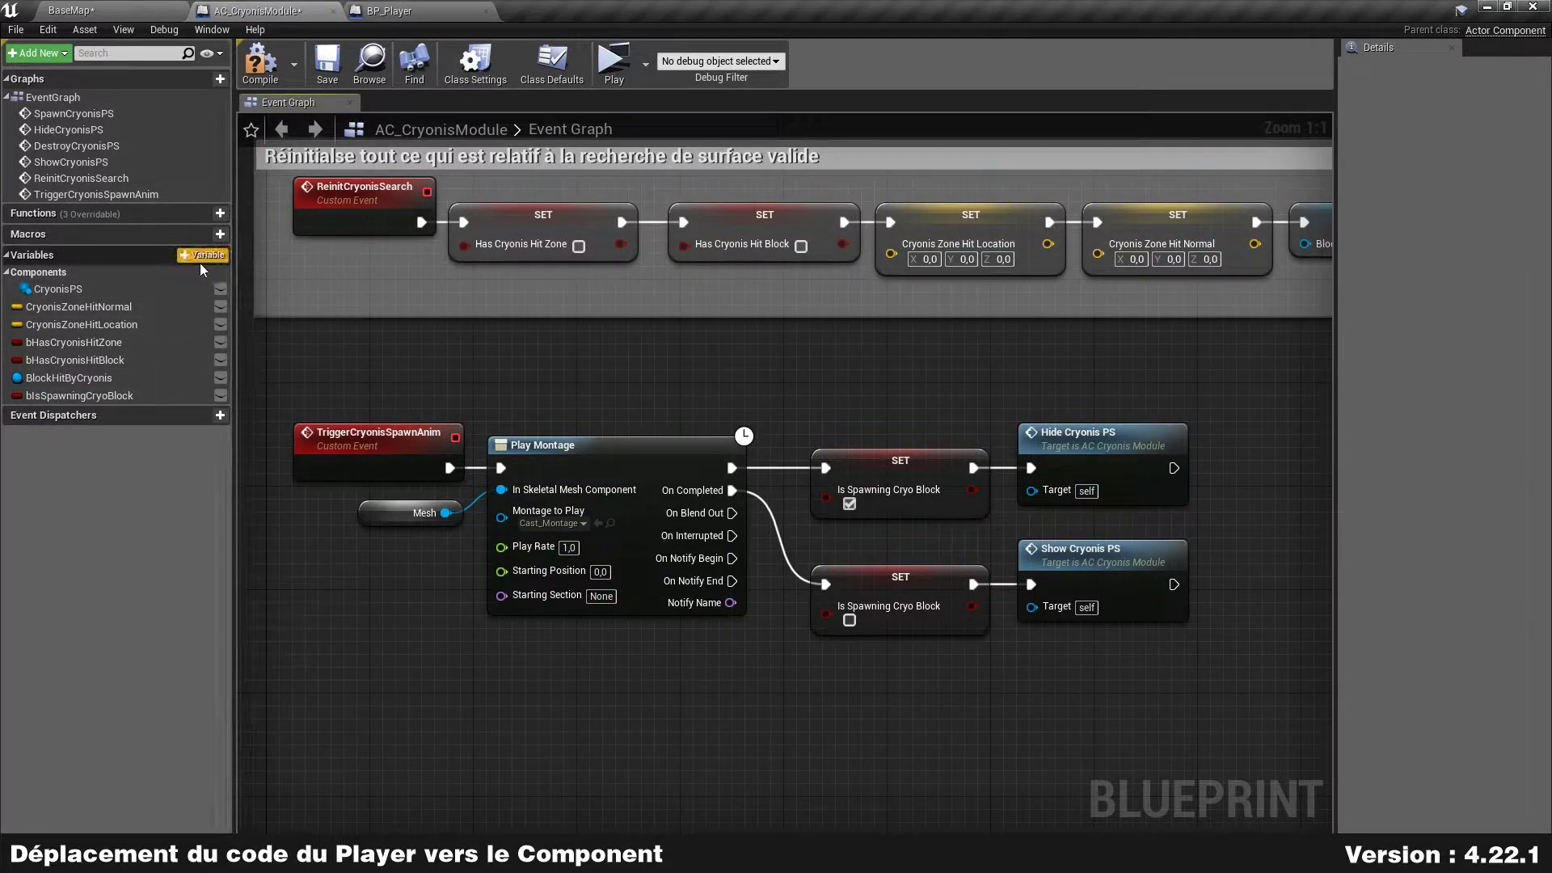
- Add a component variable named Player typed as a BP Player object reference
{"action": "left_click", "coordinate": [219, 254]}
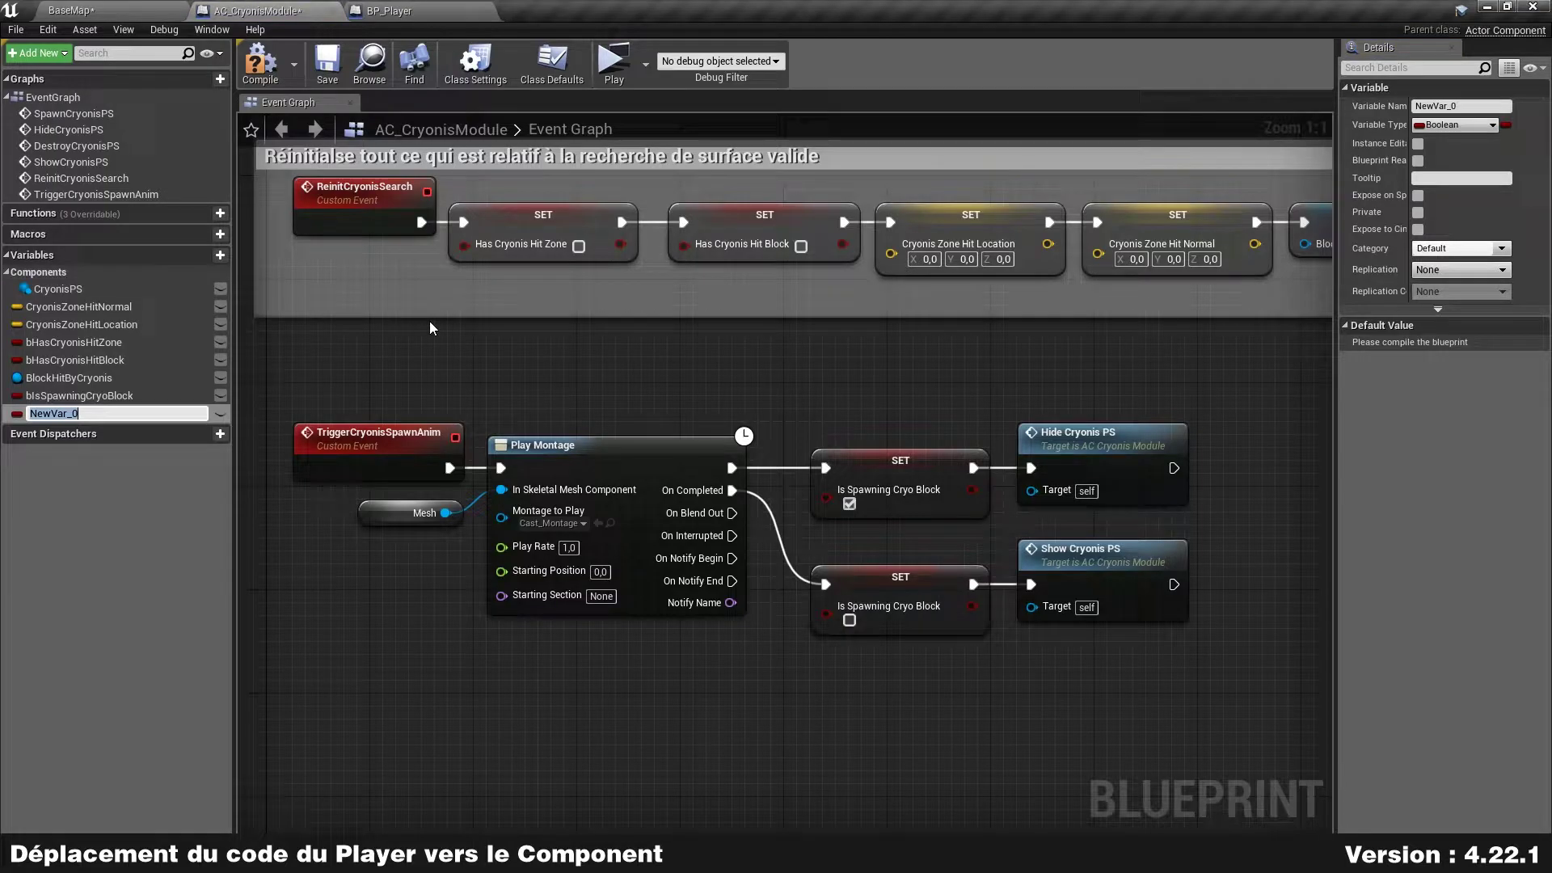
{"action": "type", "text": "Player"}
{"action": "key", "text": "Return"}
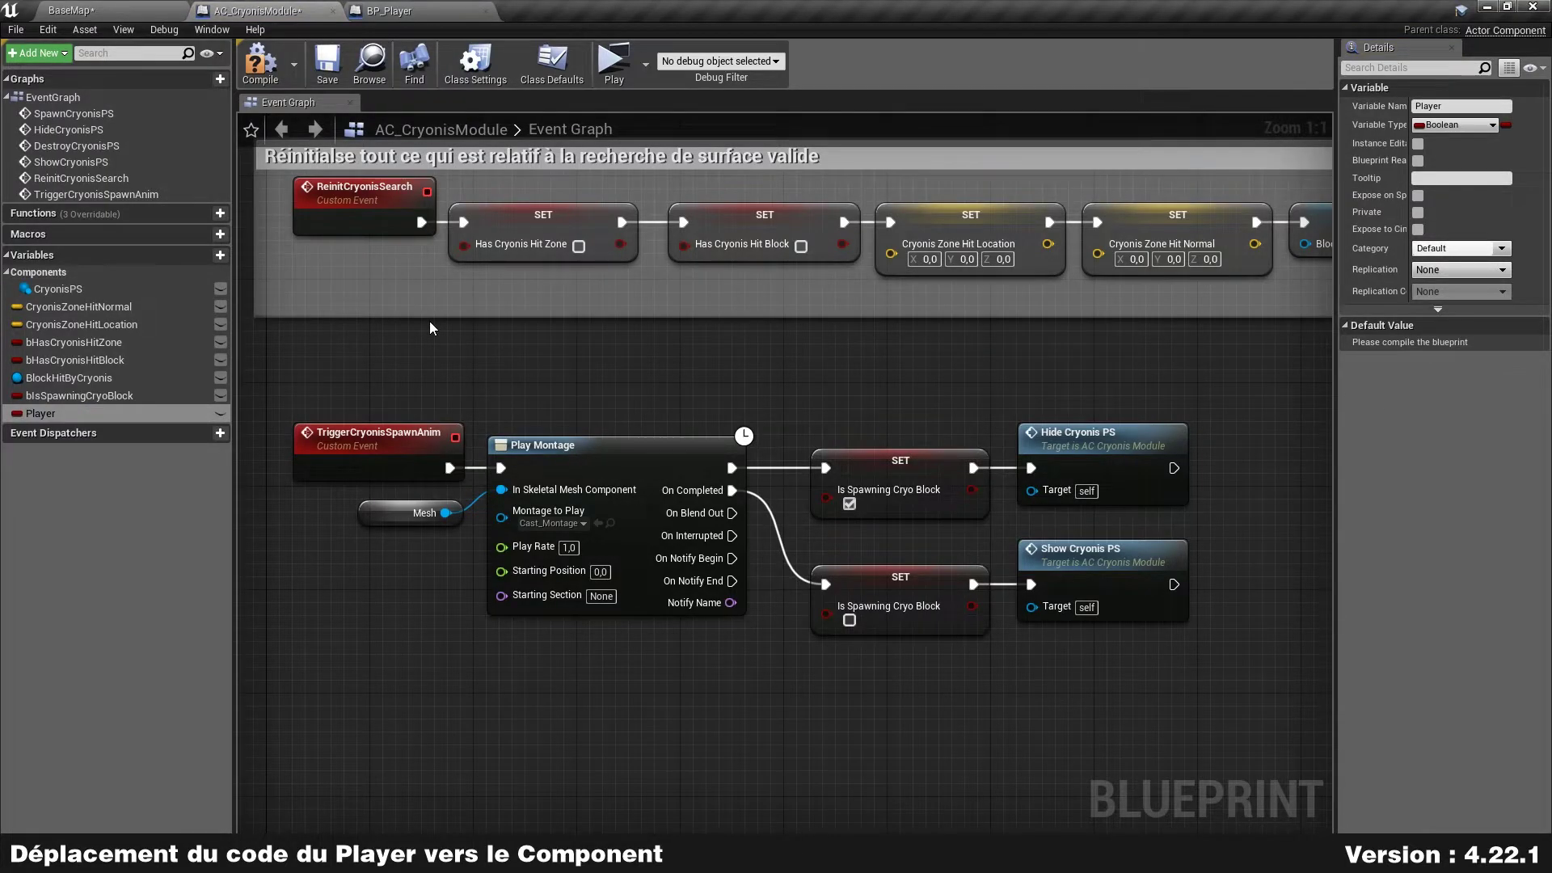
{"action": "left_click", "coordinate": [16, 413]}
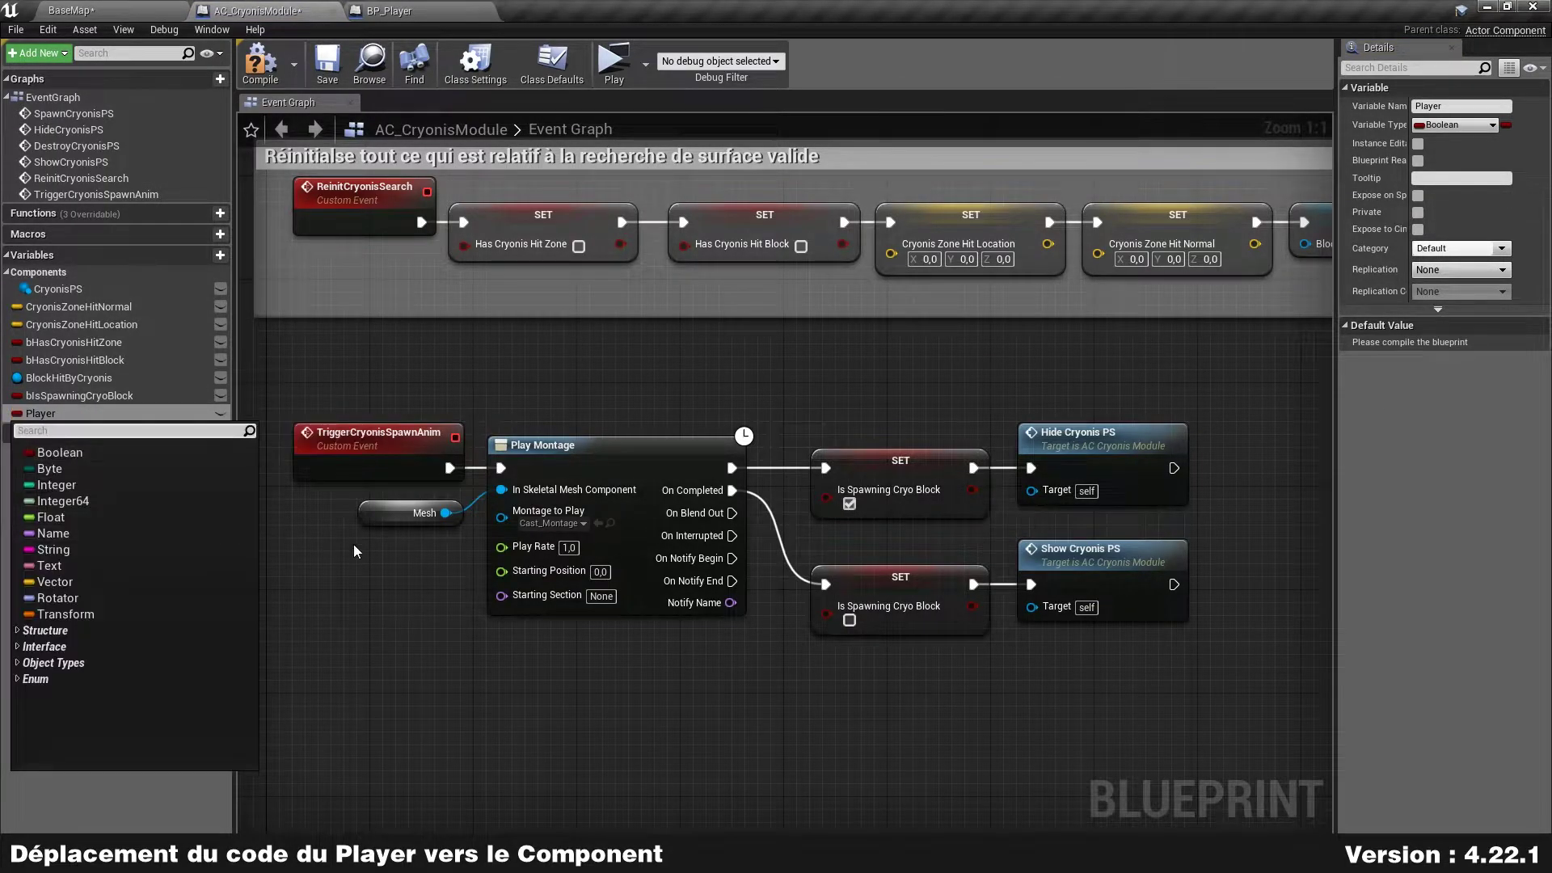
{"action": "type", "text": "np"}
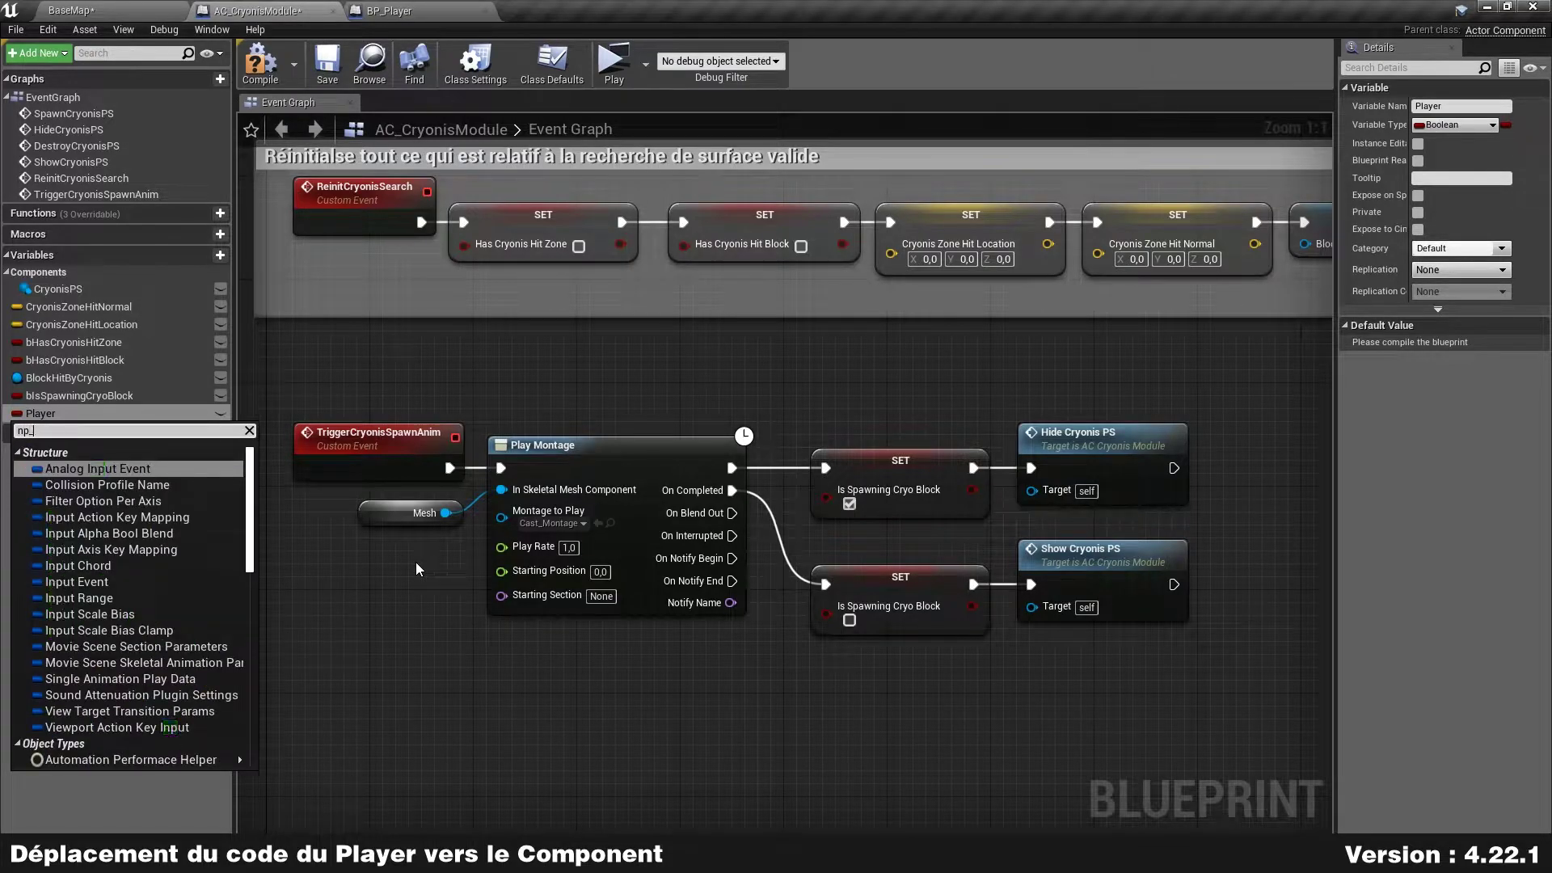
{"action": "type", "text": "_pl"}
{"action": "key", "text": "BackSpace"}
{"action": "key", "text": "BackSpace"}
{"action": "key", "text": "BackSpace"}
{"action": "key", "text": "BackSpace"}
{"action": "key", "text": "BackSpace"}
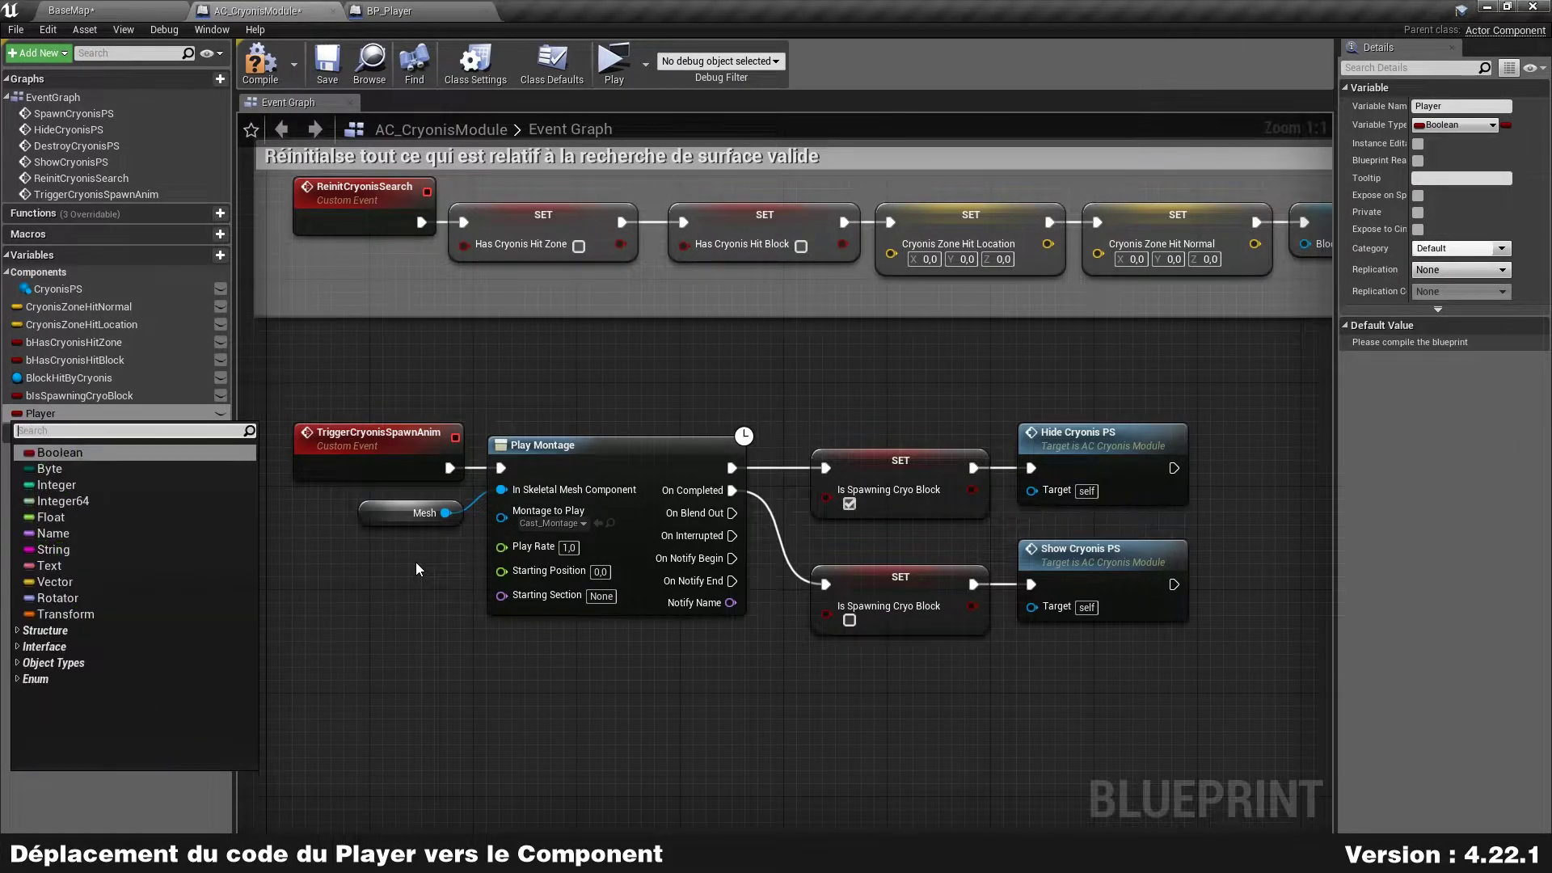
{"action": "type", "text": "bp_pl"}
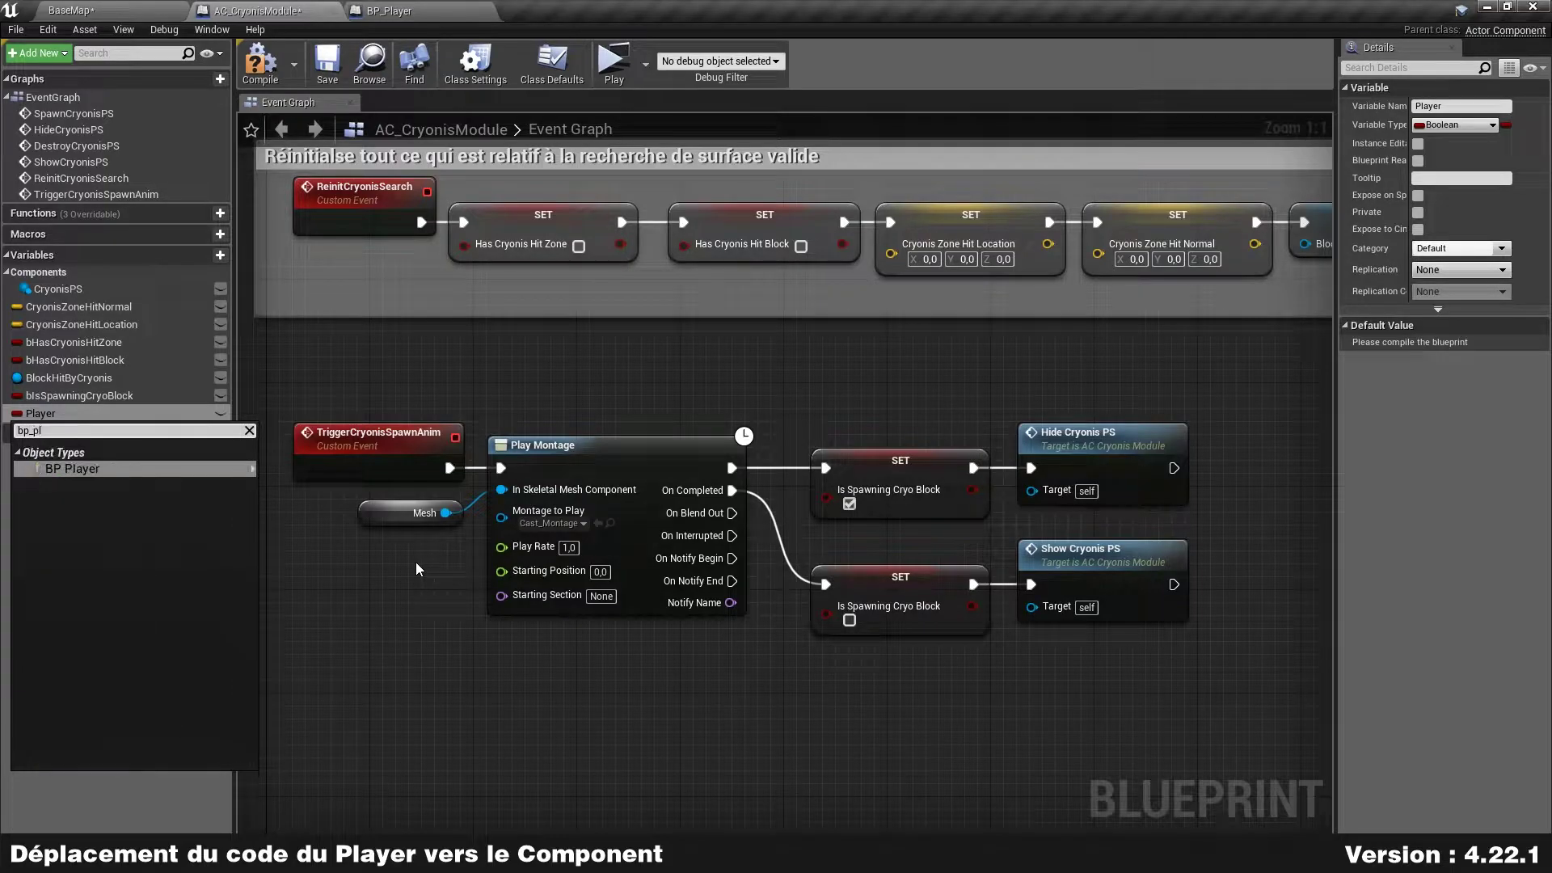
{"action": "key", "text": "Return"}
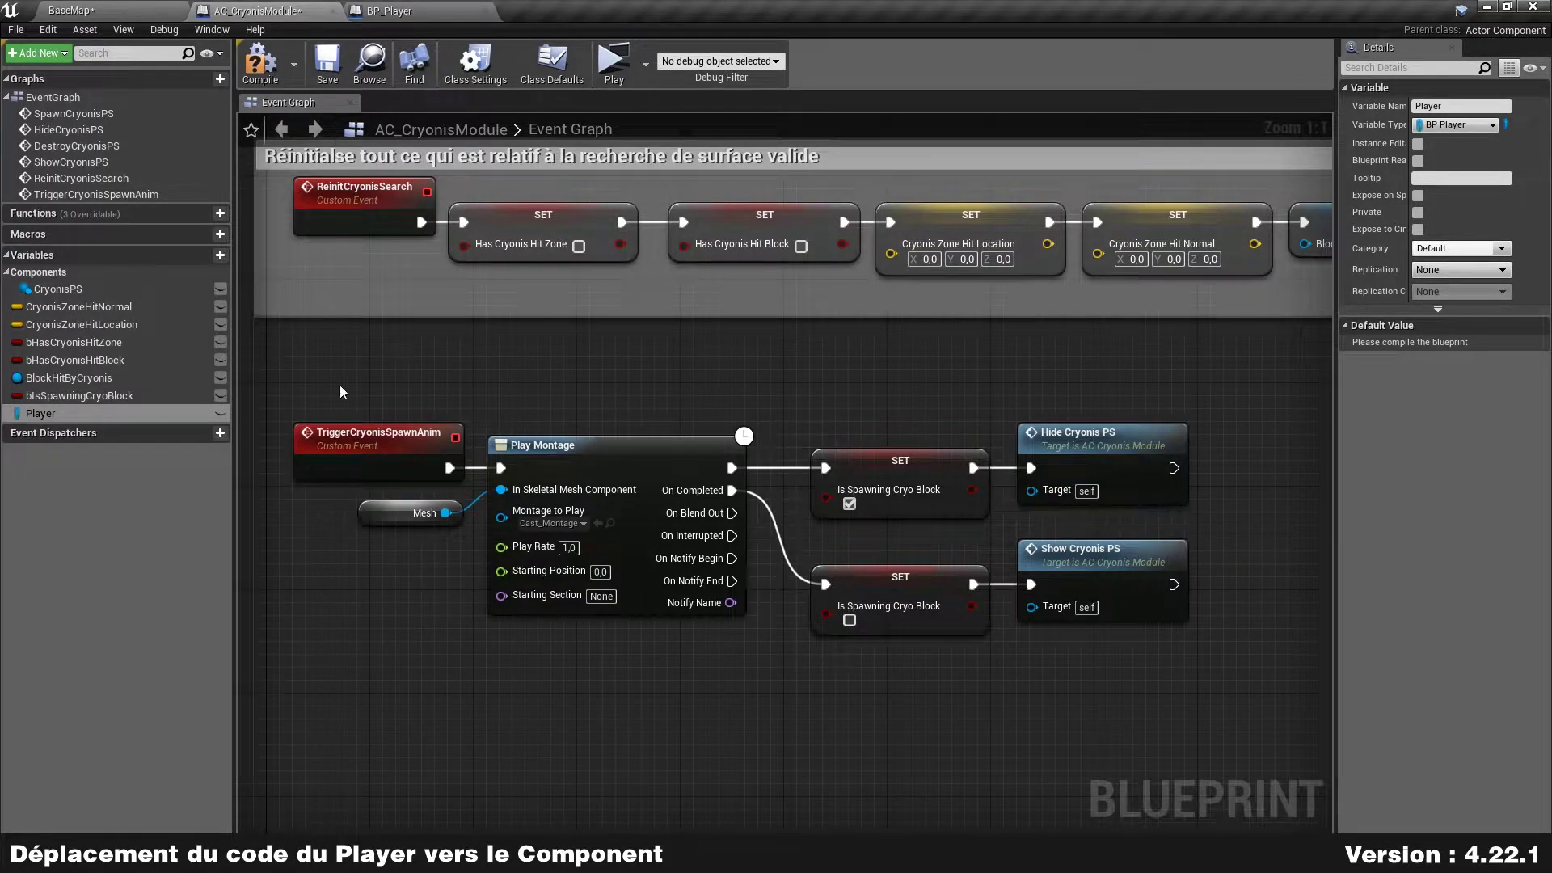
- Compile AC_CryonisModule and delete the errored standalone Mesh node
{"action": "left_click", "coordinate": [260, 65]}
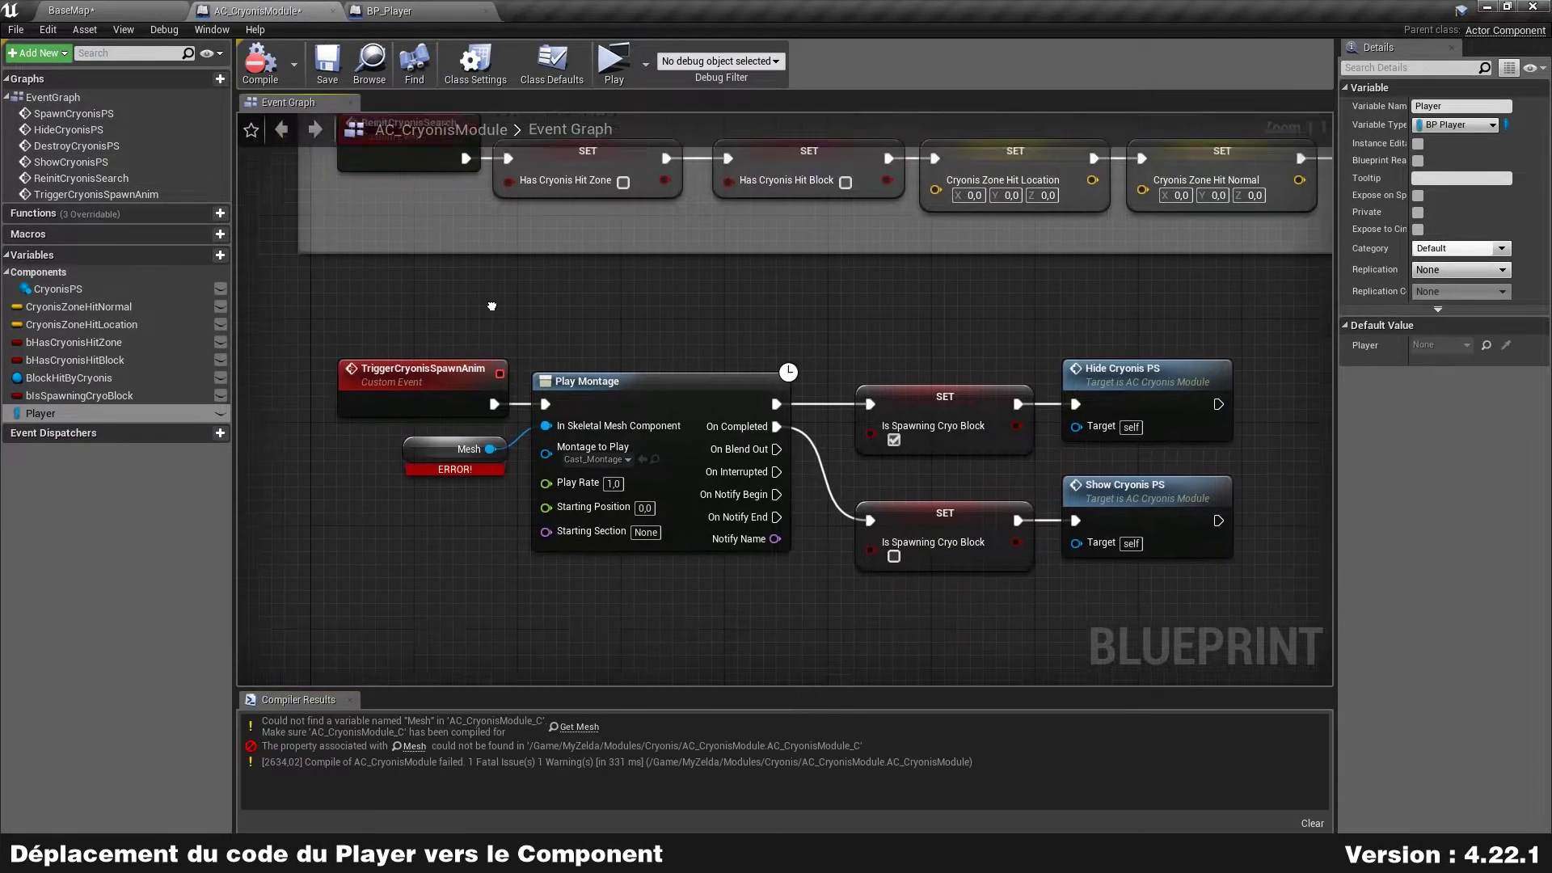
{"action": "left_click_drag", "start_coordinate": [457, 434], "coordinate": [650, 322]}
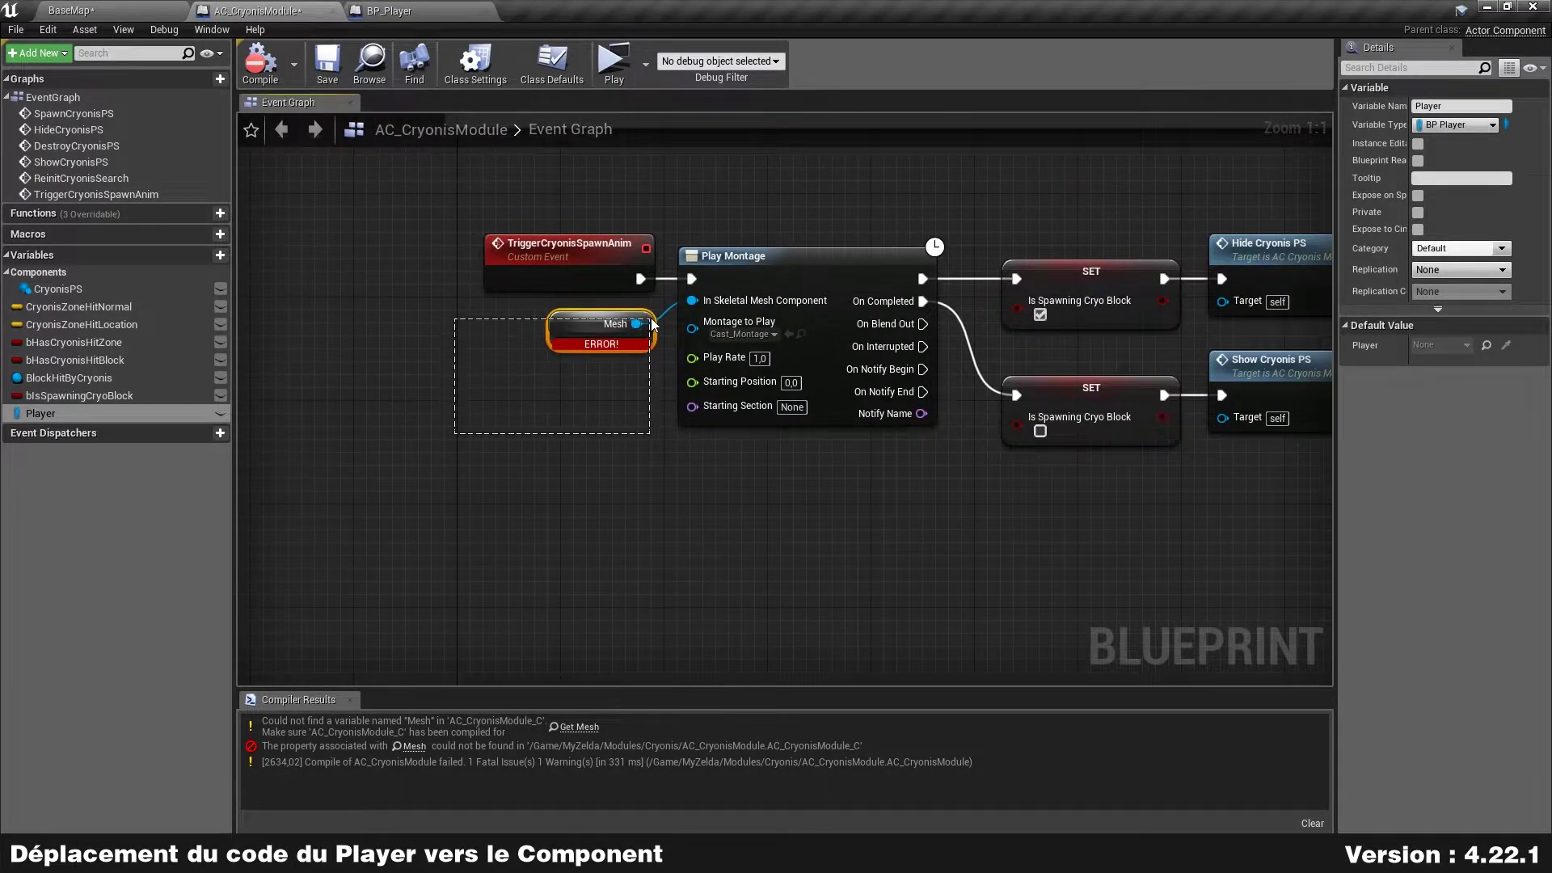
{"action": "key", "text": "Delete"}
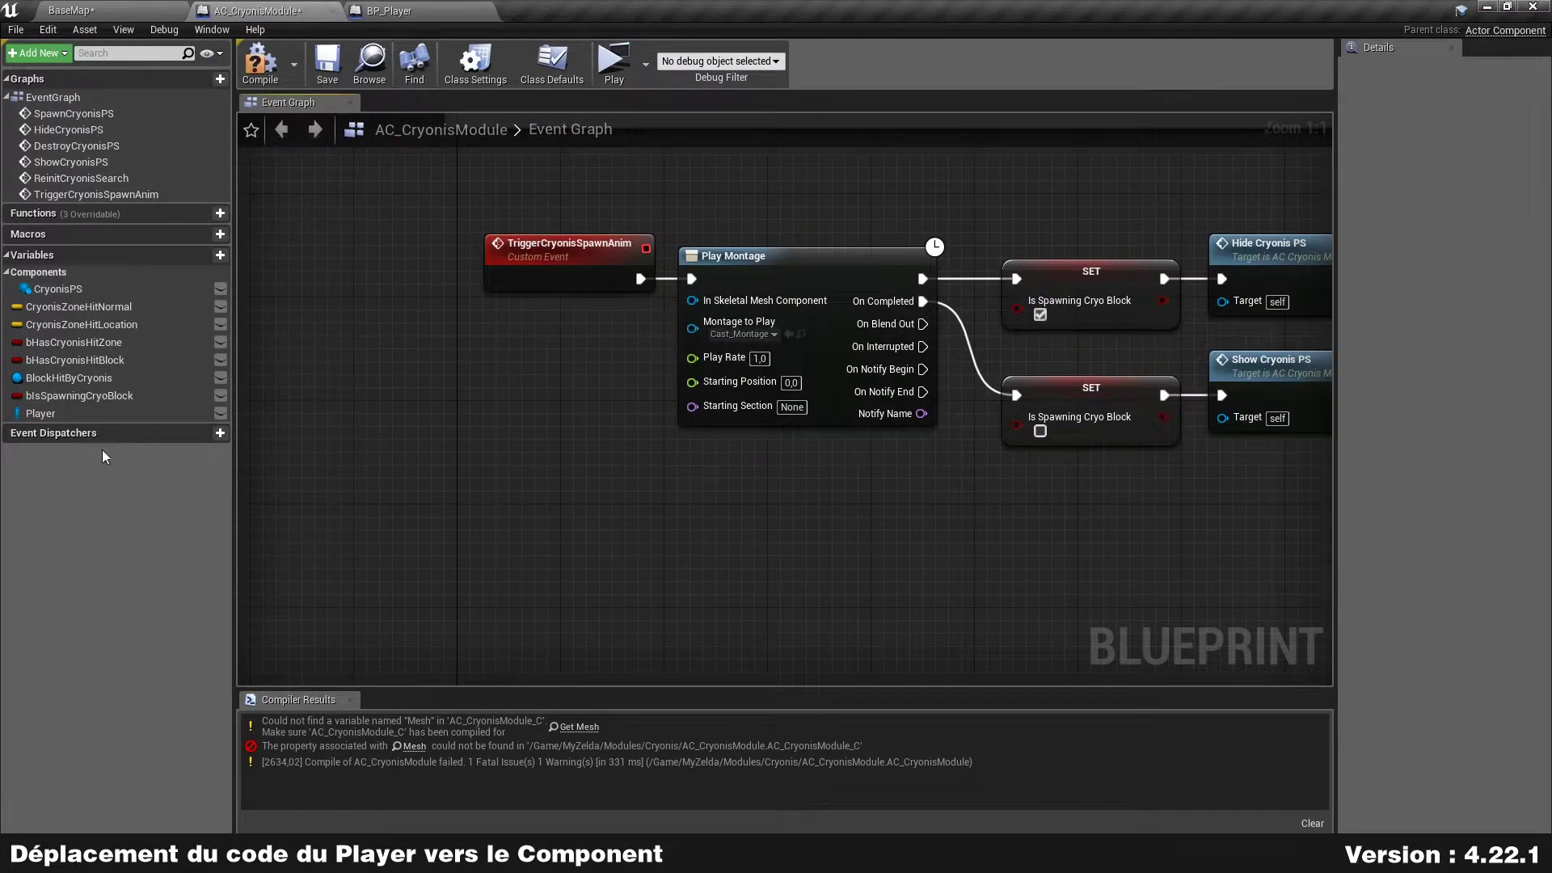
- Add a Player getter with Get Mesh and wire Mesh into Play Montage's In Skeletal Mesh Component
{"action": "mouse_move", "coordinate": [40, 413]}
{"action": "left_mouse_down", "text": "ctrl"}
{"action": "mouse_move", "coordinate": [367, 328]}
{"action": "mouse_move", "coordinate": [540, 334]}
{"action": "left_mouse_up", "text": "ctrl"}
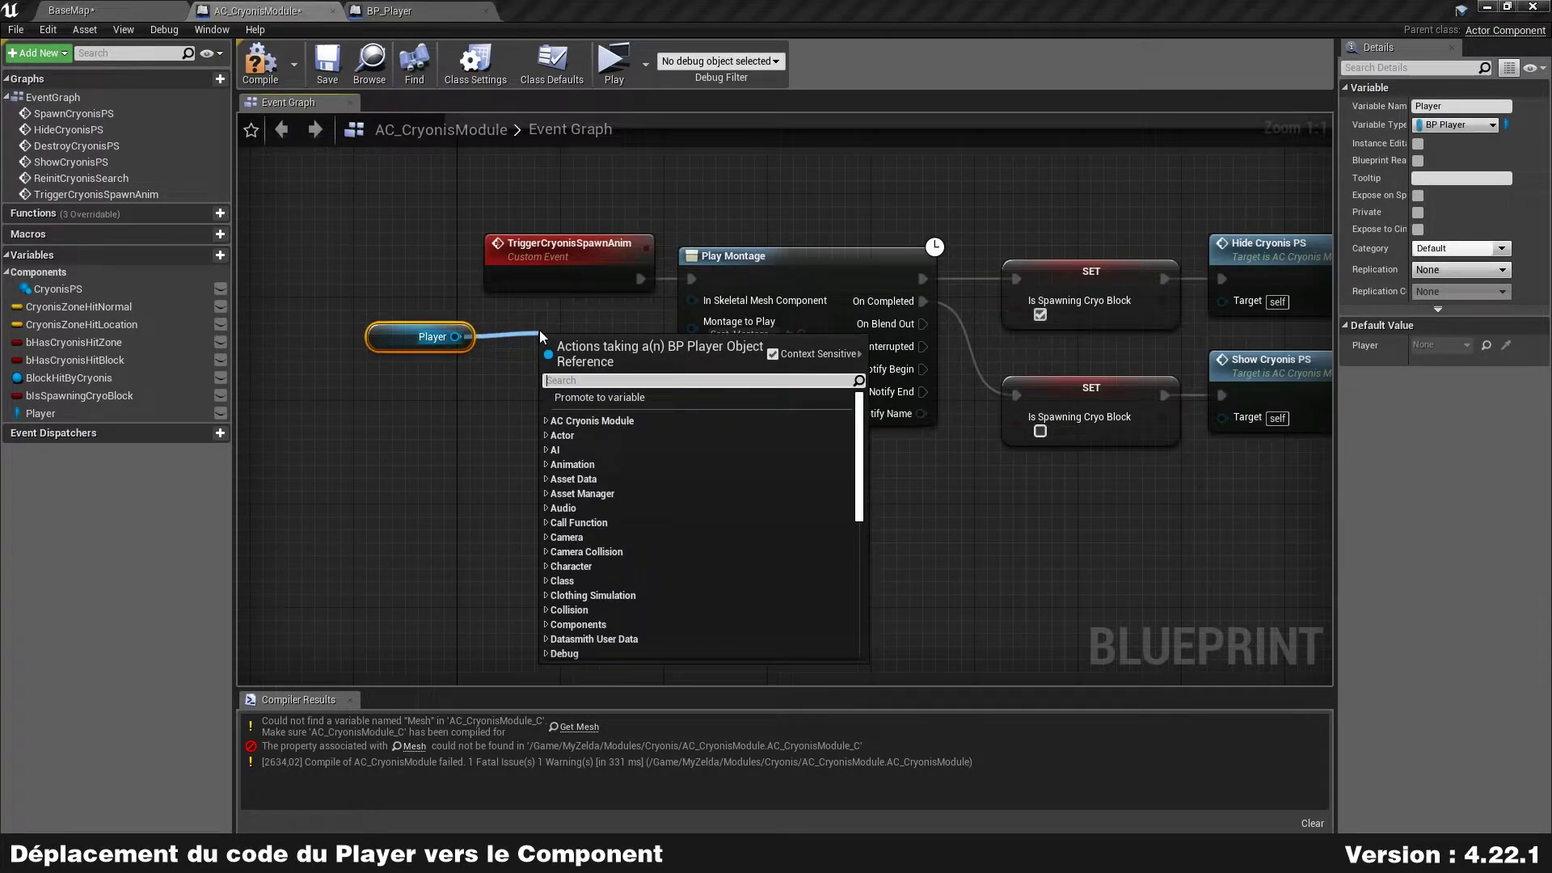
{"action": "type", "text": "mesh"}
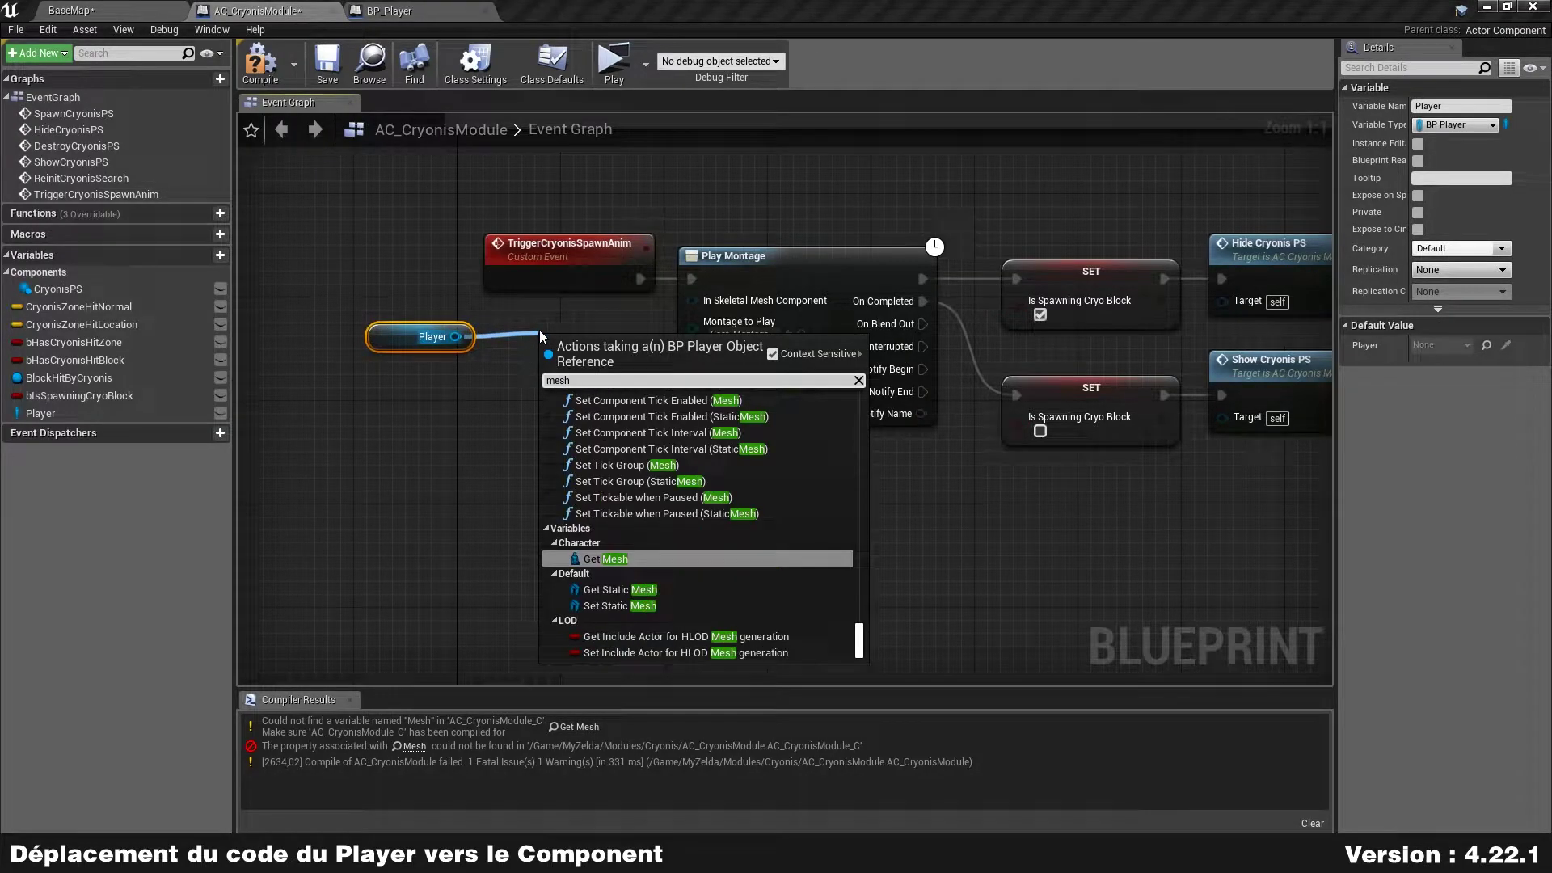
{"action": "key", "text": "Return"}
{"action": "mouse_move", "coordinate": [604, 338]}
{"action": "left_mouse_down"}
{"action": "mouse_move", "coordinate": [553, 325]}
{"action": "mouse_move", "coordinate": [692, 300]}
{"action": "left_mouse_up"}
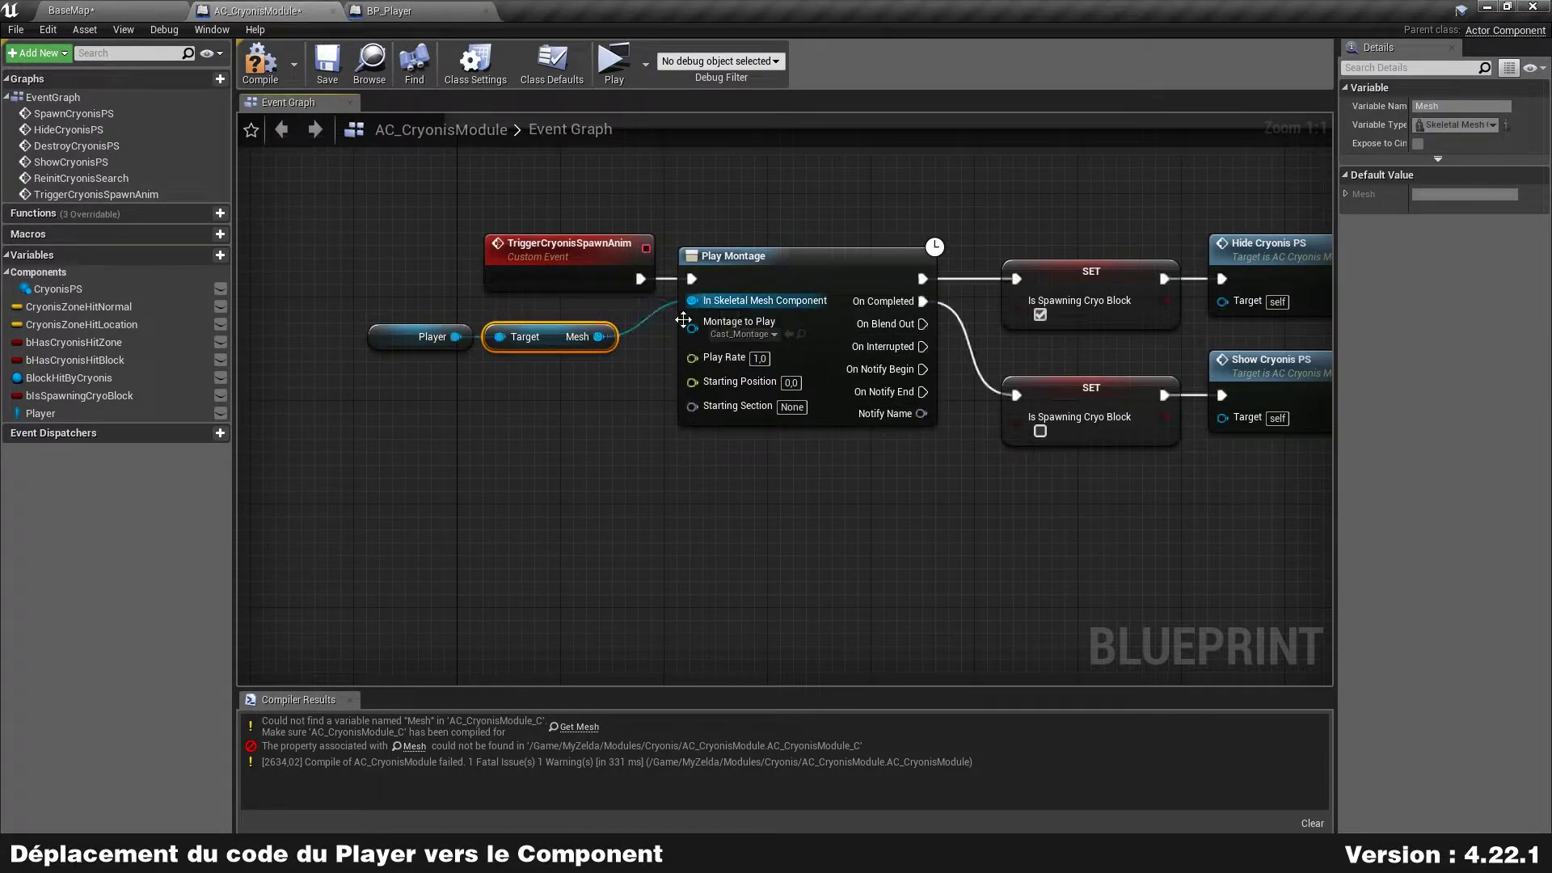
{"action": "left_click_drag", "start_coordinate": [401, 390], "coordinate": [582, 328]}
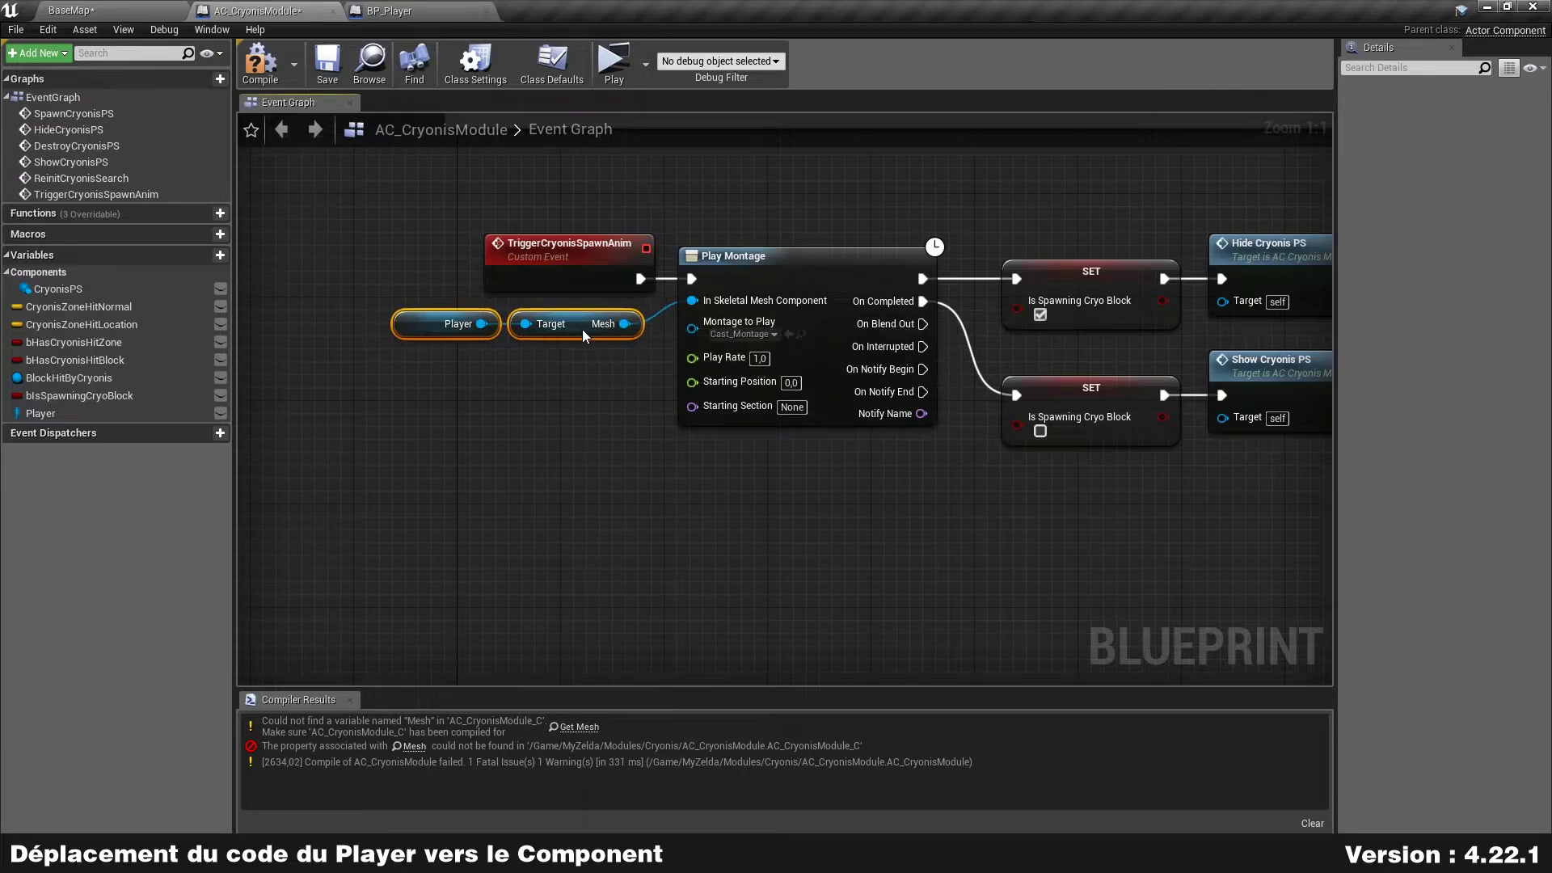
- Tidy the Player and Get Mesh nodes and recompile AC_CryonisModule so the Mesh errors clear
{"action": "left_click", "coordinate": [558, 366]}
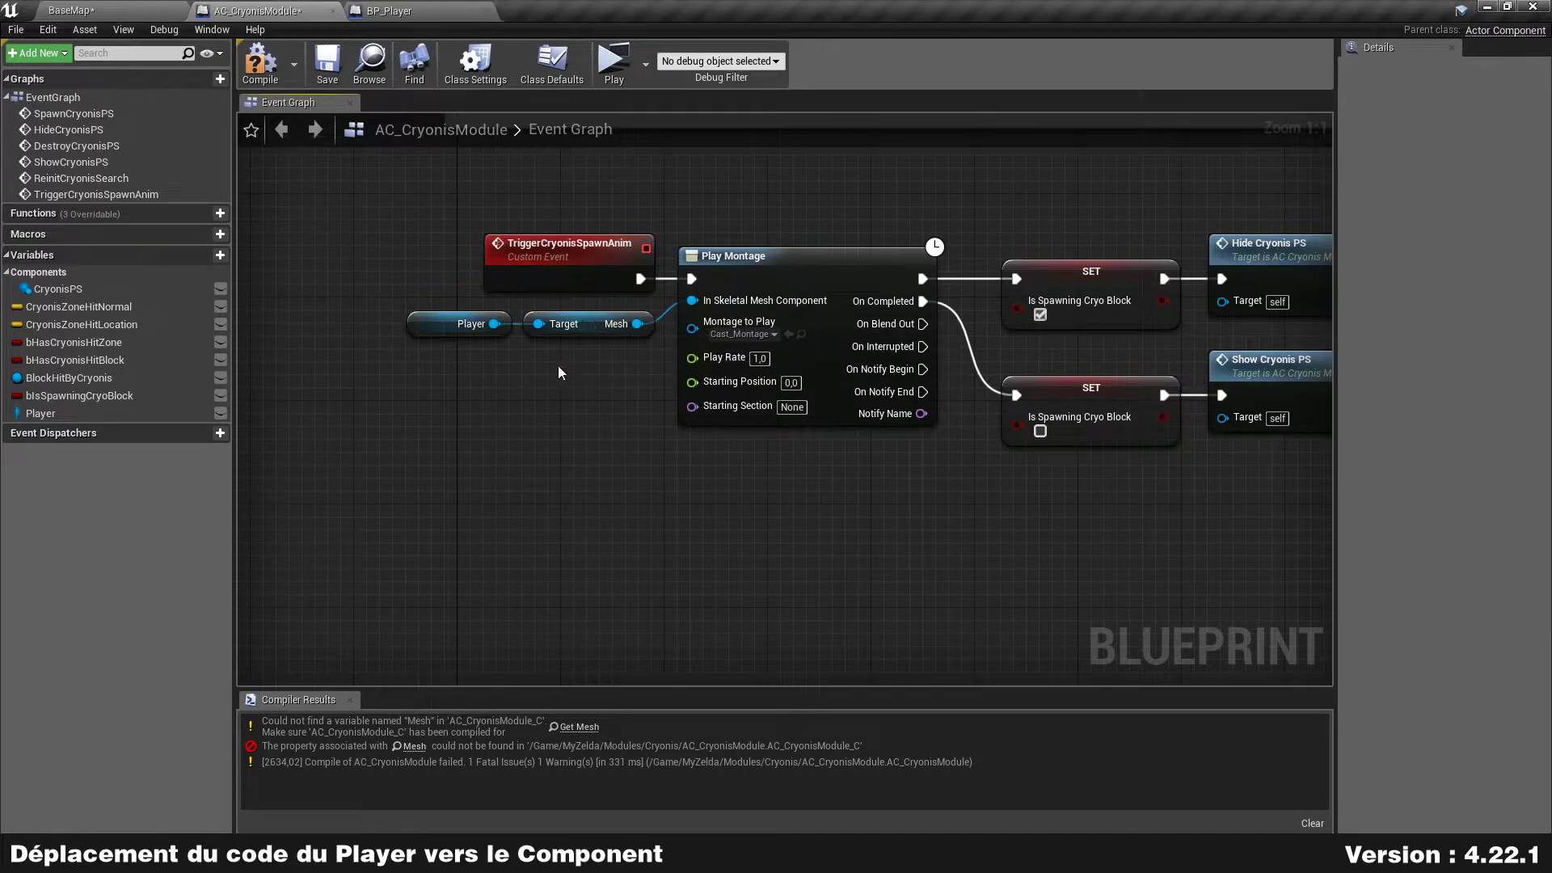
{"action": "scroll", "coordinate": [755, 488], "scroll_direction": "down", "scroll_amount": 2}
{"action": "scroll", "coordinate": [615, 452], "scroll_direction": "up", "scroll_amount": 1}
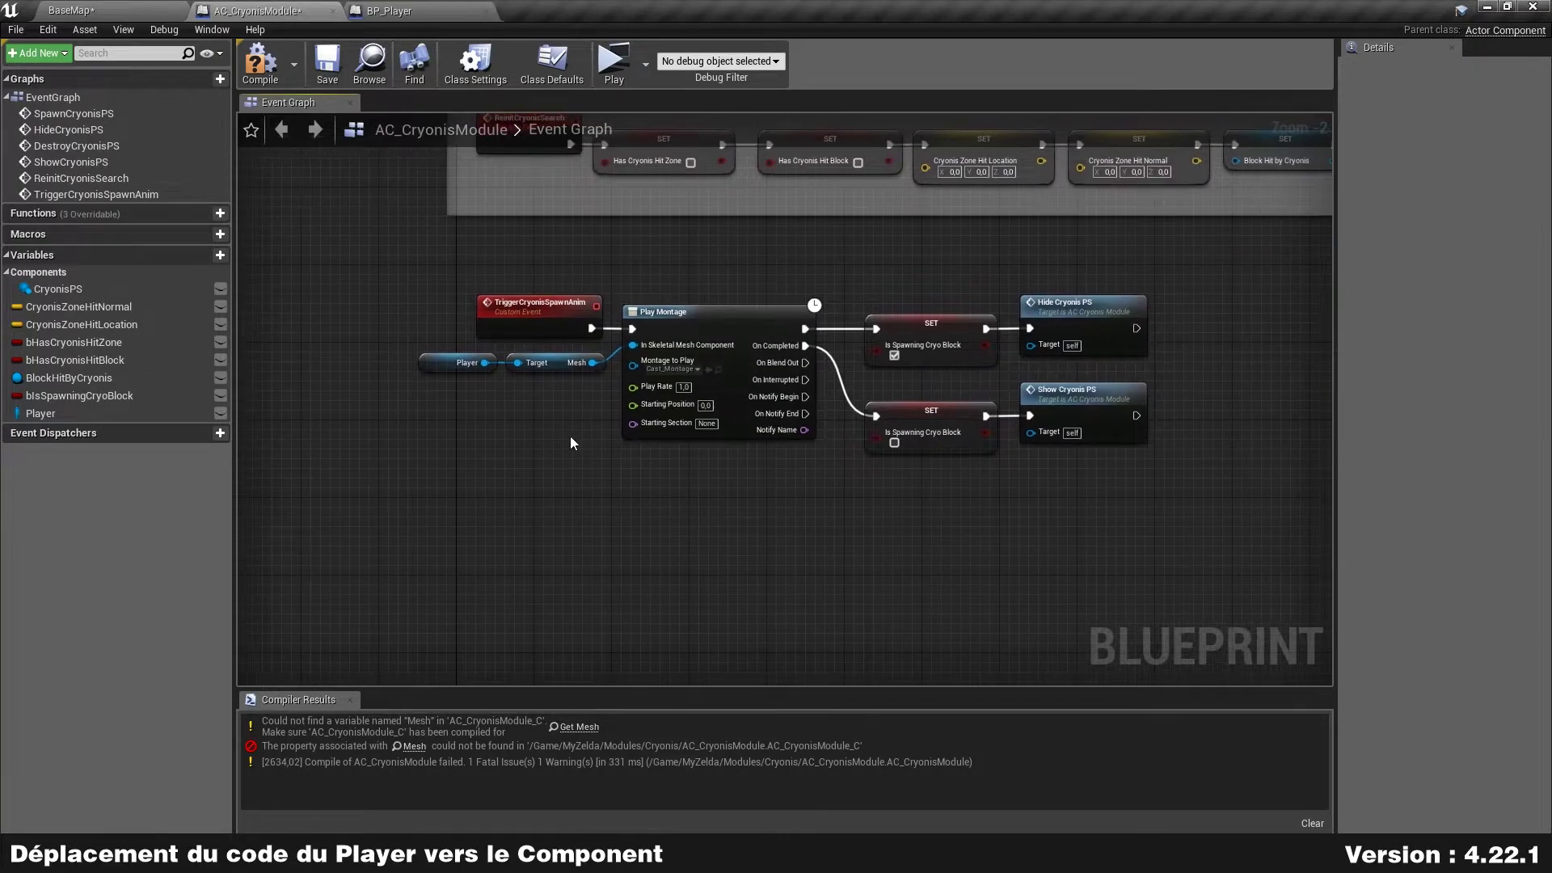
{"action": "scroll", "coordinate": [570, 435], "scroll_direction": "up", "scroll_amount": 1}
{"action": "left_click", "coordinate": [556, 339]}
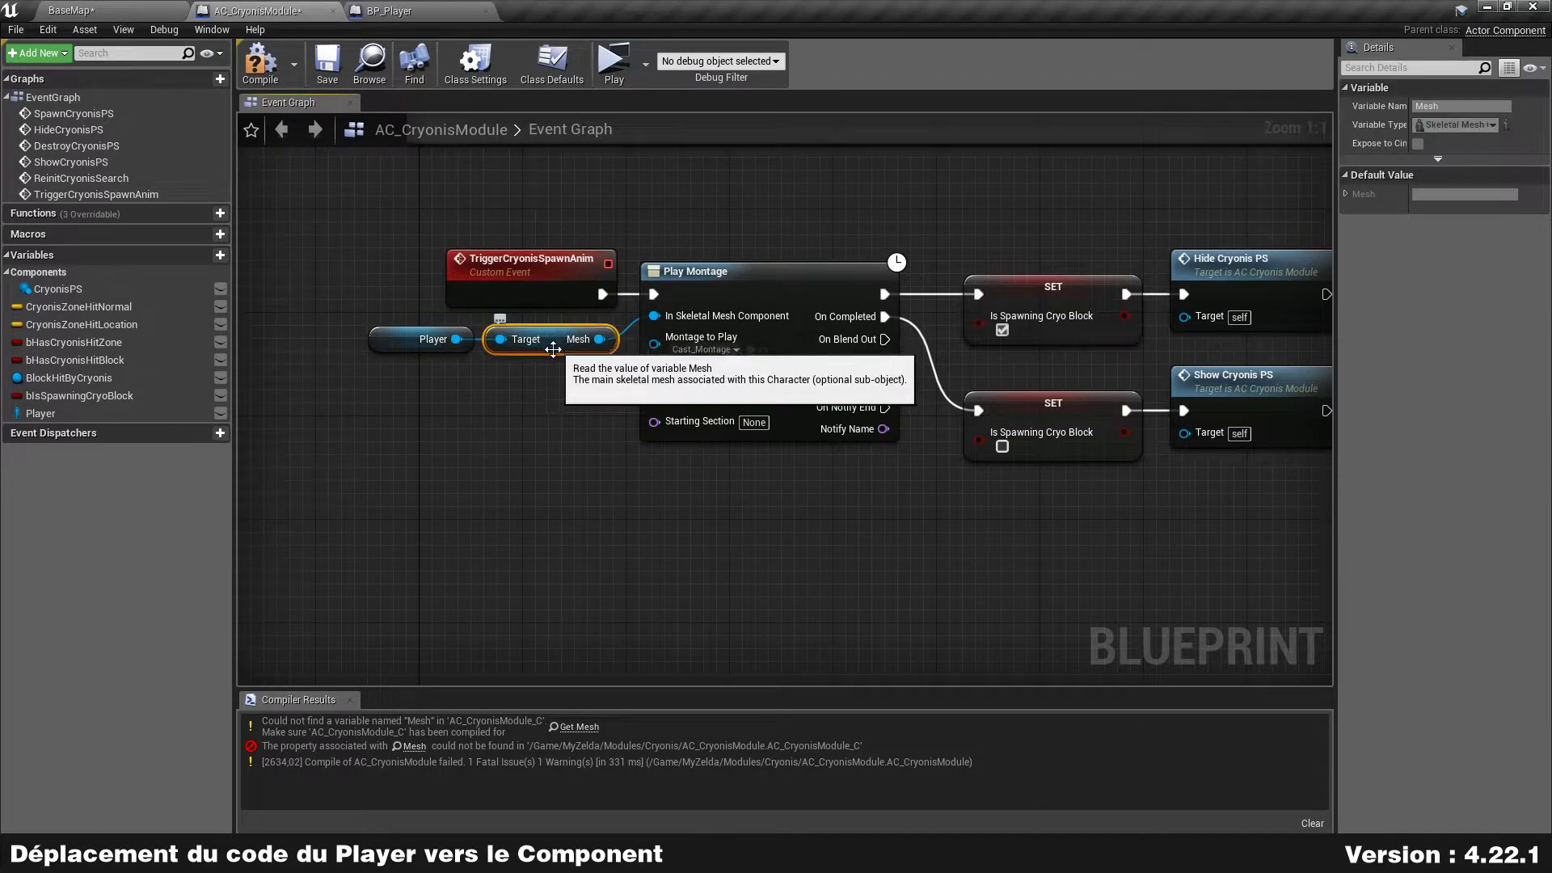
{"action": "left_click_drag", "start_coordinate": [527, 432], "coordinate": [575, 323]}
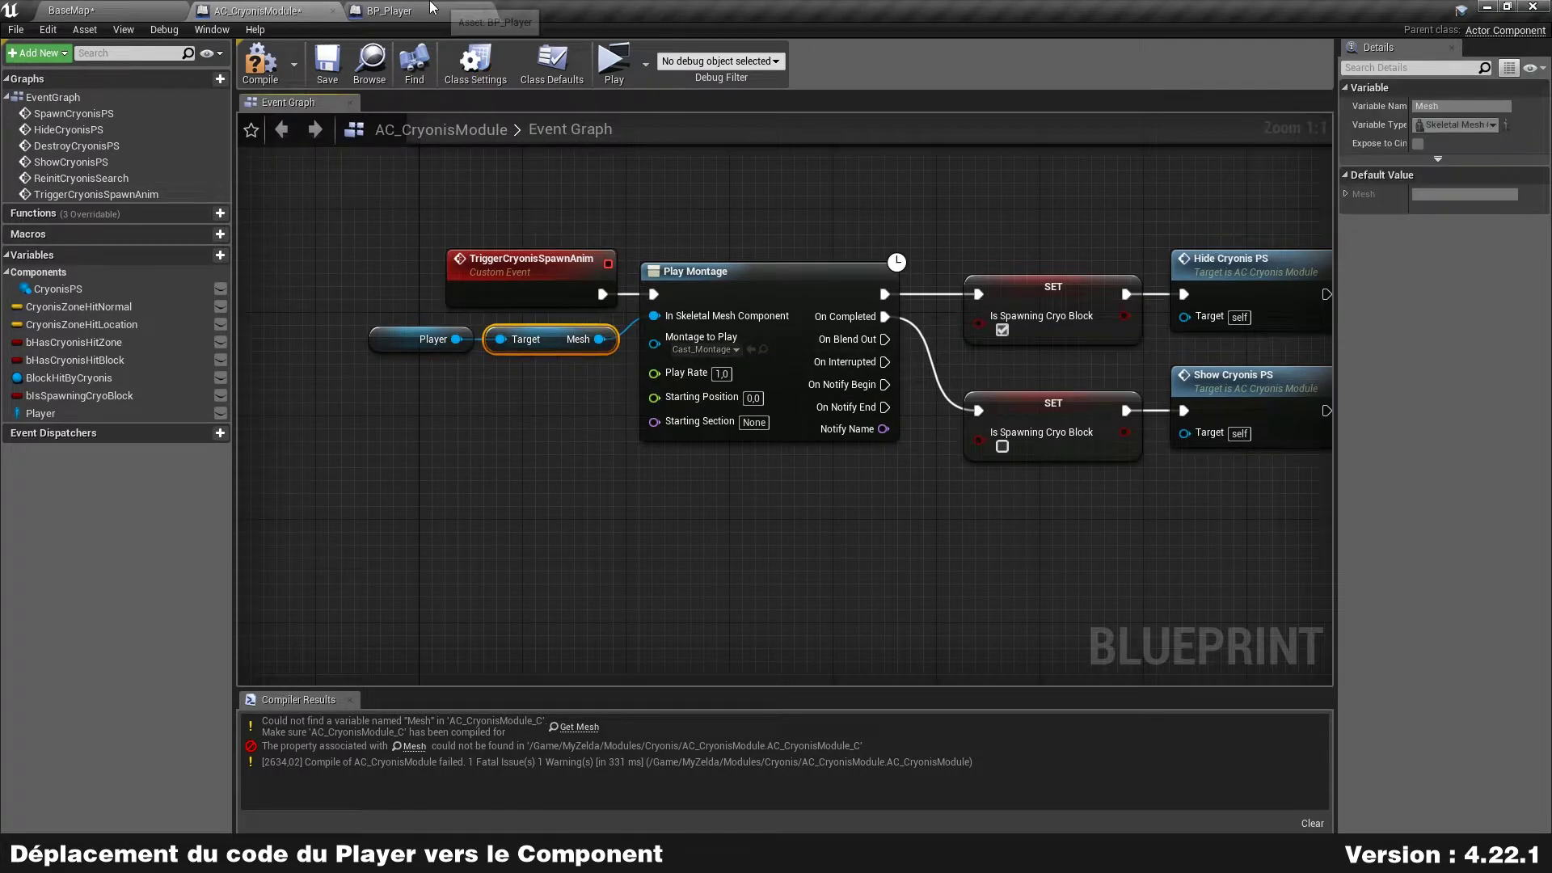
{"action": "left_click", "coordinate": [388, 10]}
{"action": "left_click", "coordinate": [263, 10]}
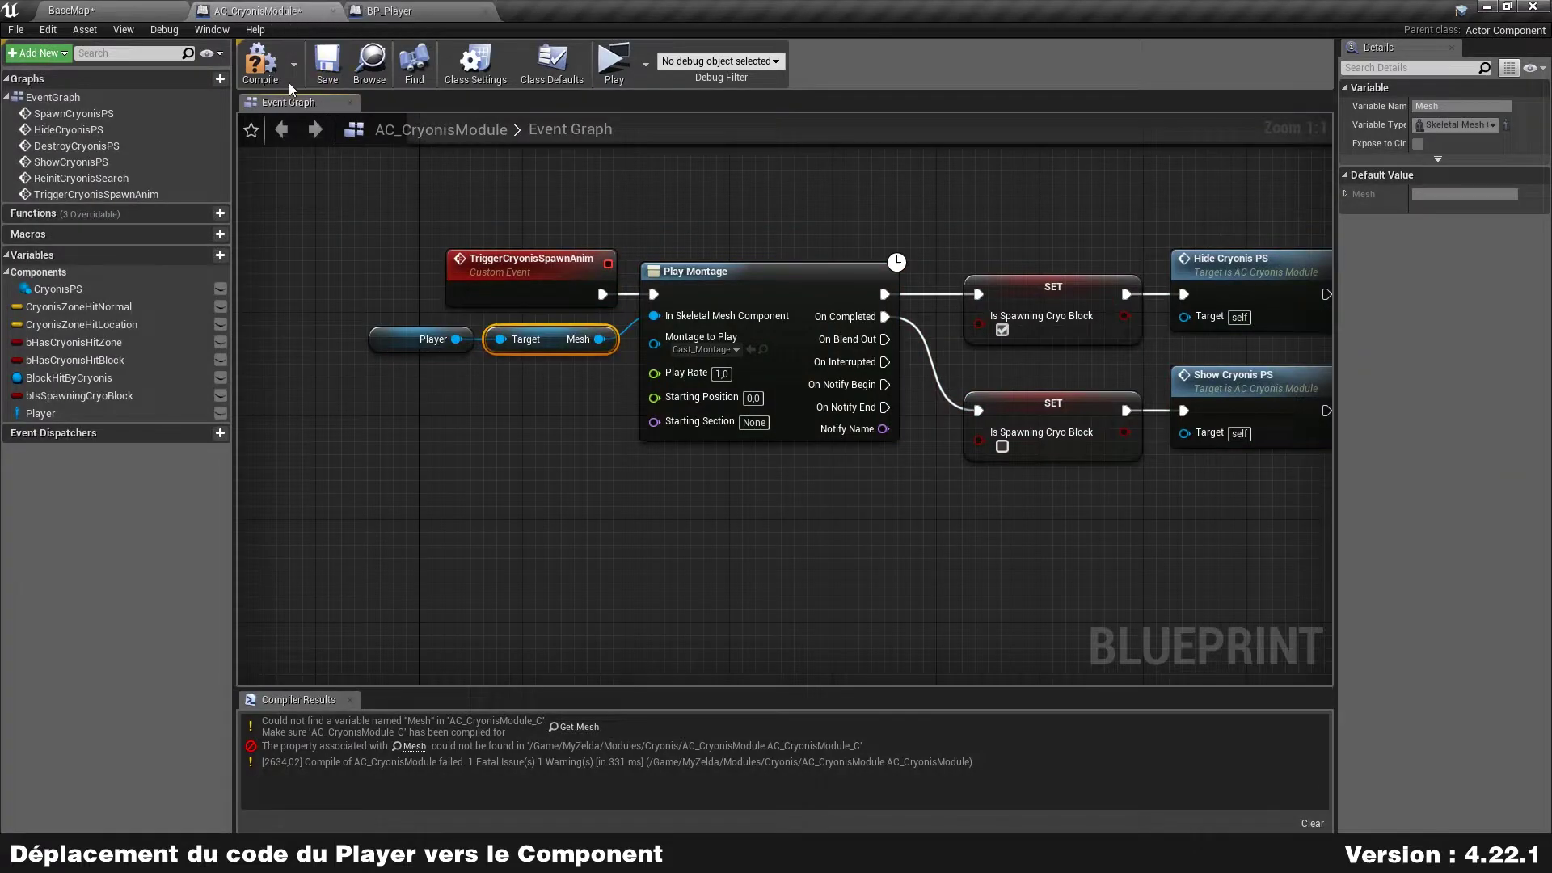
{"action": "left_click", "coordinate": [260, 63]}
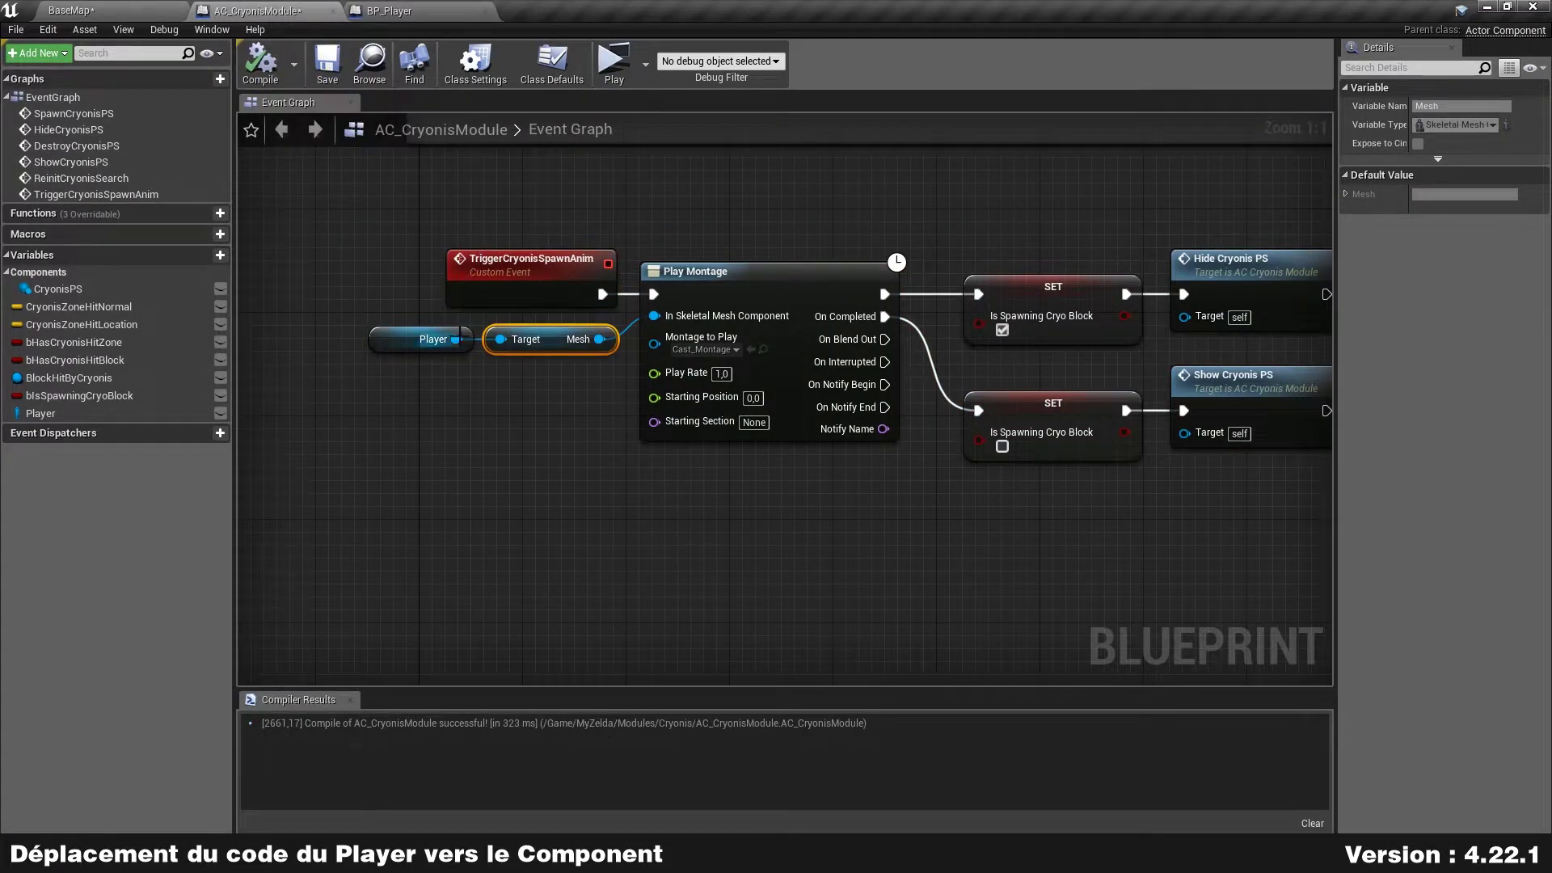
- Box-select all the spawn-animation nodes in the Event Graph
{"action": "left_click", "coordinate": [377, 415]}
{"action": "left_click_drag", "start_coordinate": [398, 304], "coordinate": [493, 454]}
{"action": "scroll", "coordinate": [493, 455], "scroll_direction": "down", "scroll_amount": 2}
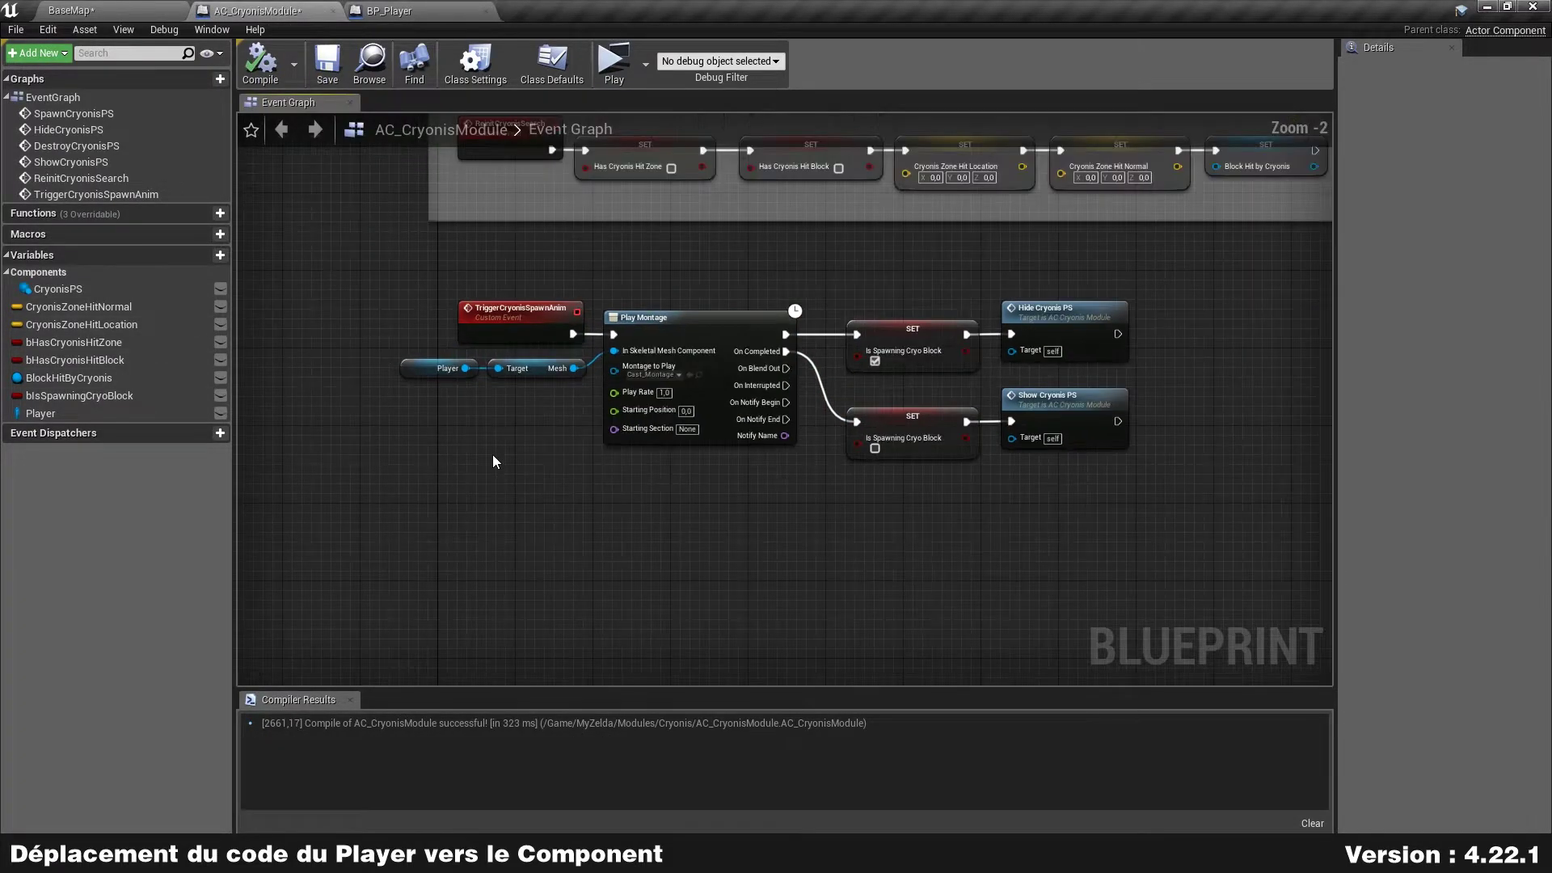
{"action": "right_click_drag", "start_coordinate": [383, 490], "coordinate": [396, 478]}
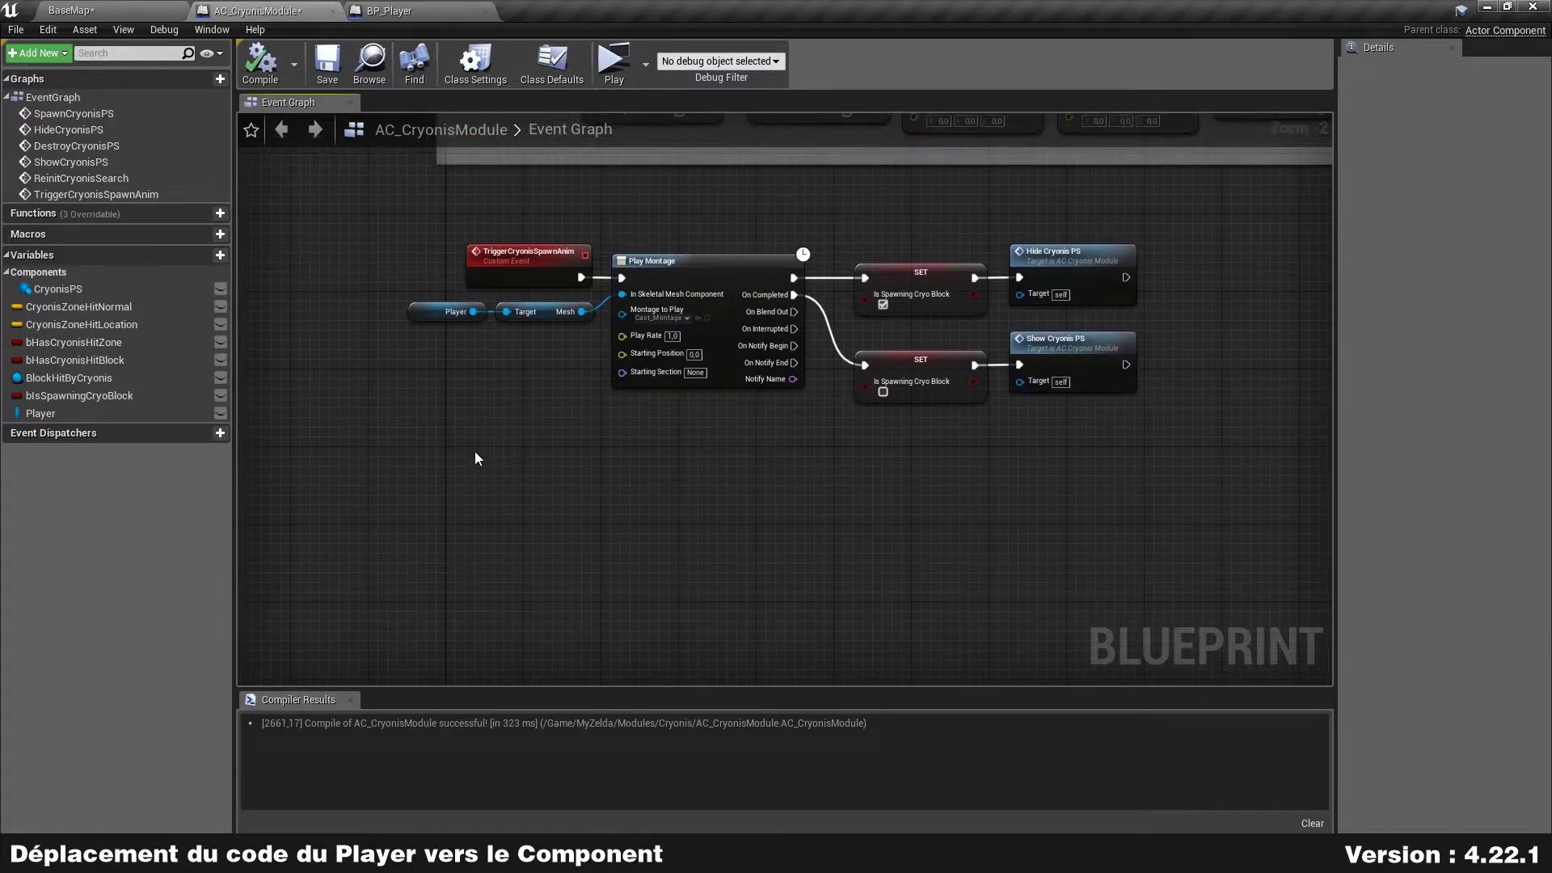
{"action": "mouse_move", "coordinate": [356, 463]}
{"action": "left_mouse_down"}
{"action": "mouse_move", "coordinate": [930, 337]}
{"action": "mouse_move", "coordinate": [1106, 230]}
{"action": "left_mouse_up"}
{"action": "right_click_drag", "start_coordinate": [543, 289], "coordinate": [538, 347]}
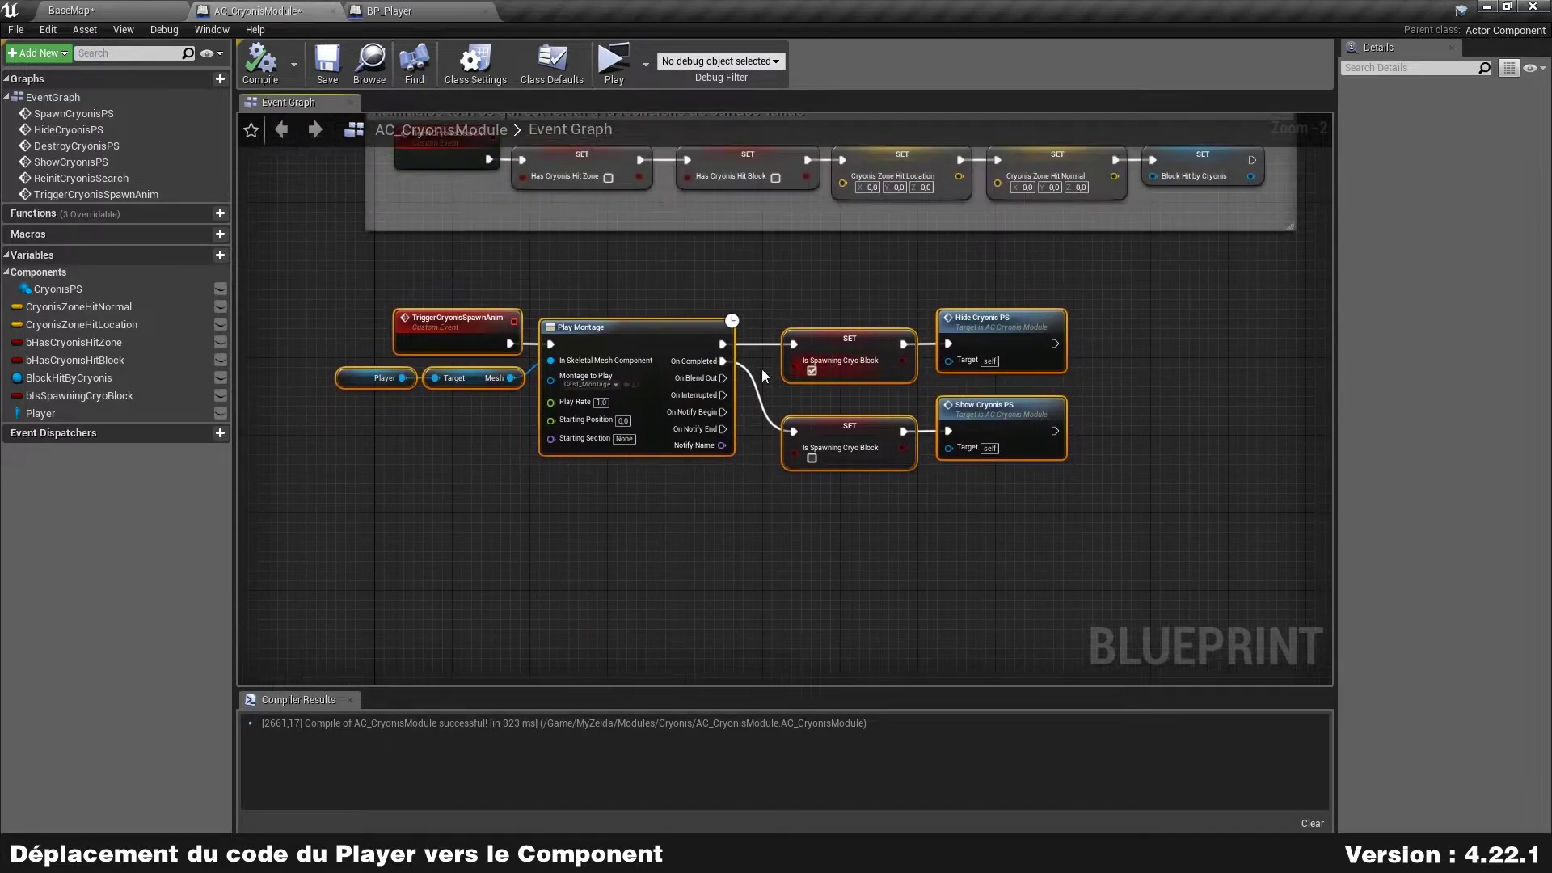
- Shift the spawn-animation nodes right, wrap them in a comment titled '…qui fait apparaitre un bloc', and save
{"action": "left_click_drag", "start_coordinate": [437, 338], "coordinate": [512, 347]}
{"action": "key", "text": "c"}
{"action": "type", "text": "Lance l'animation du j"}
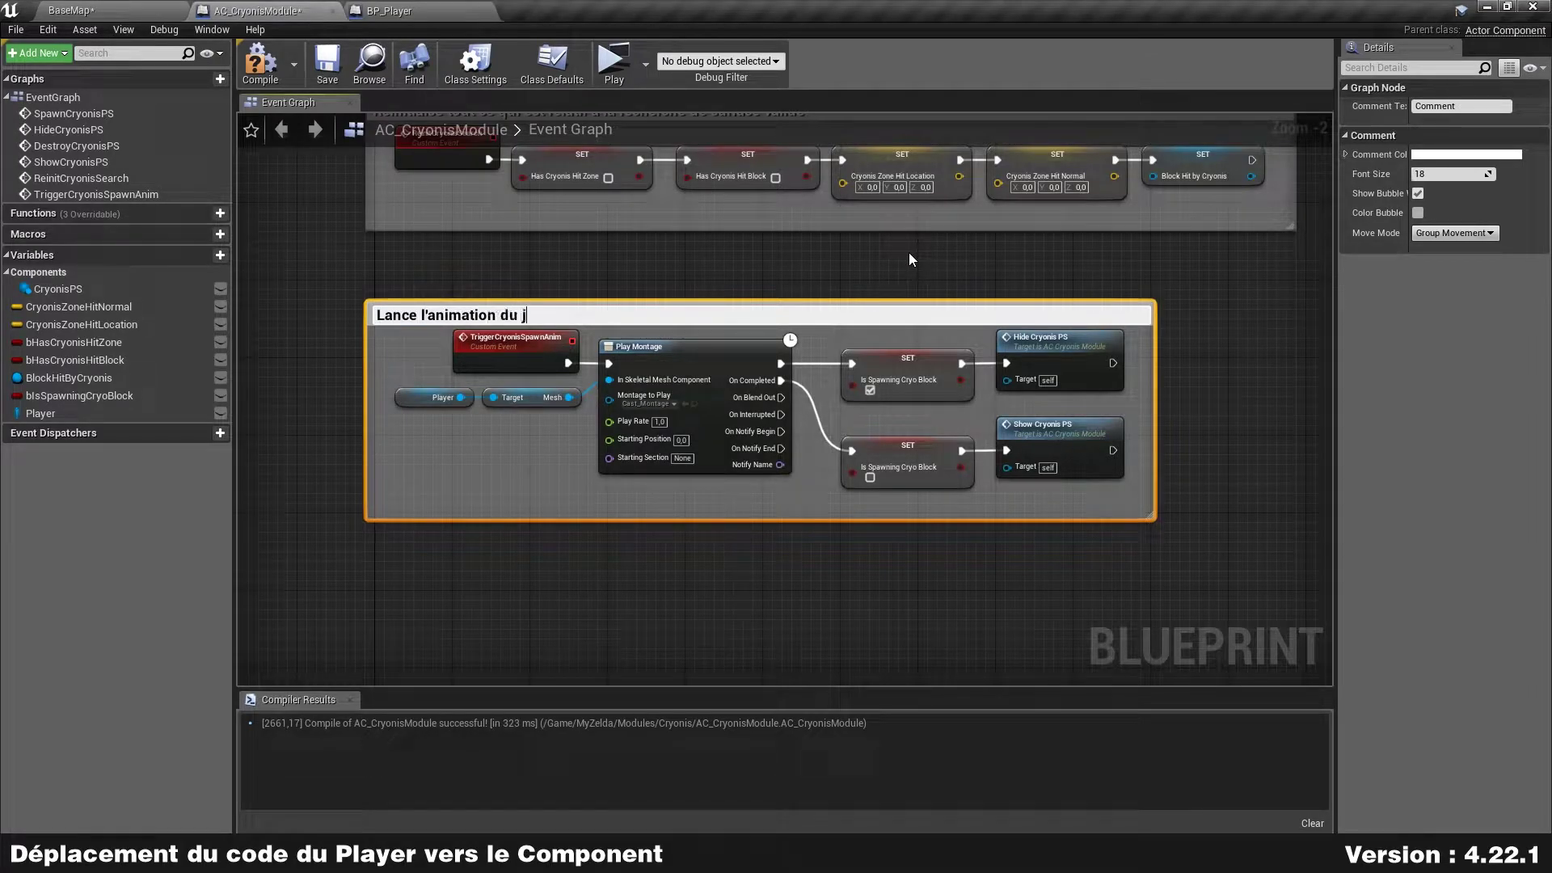
{"action": "type", "text": "oueur qui f"}
{"action": "type", "text": "ait appar"}
{"action": "type", "text": "aitre un bloc"}
{"action": "key", "text": "Return"}
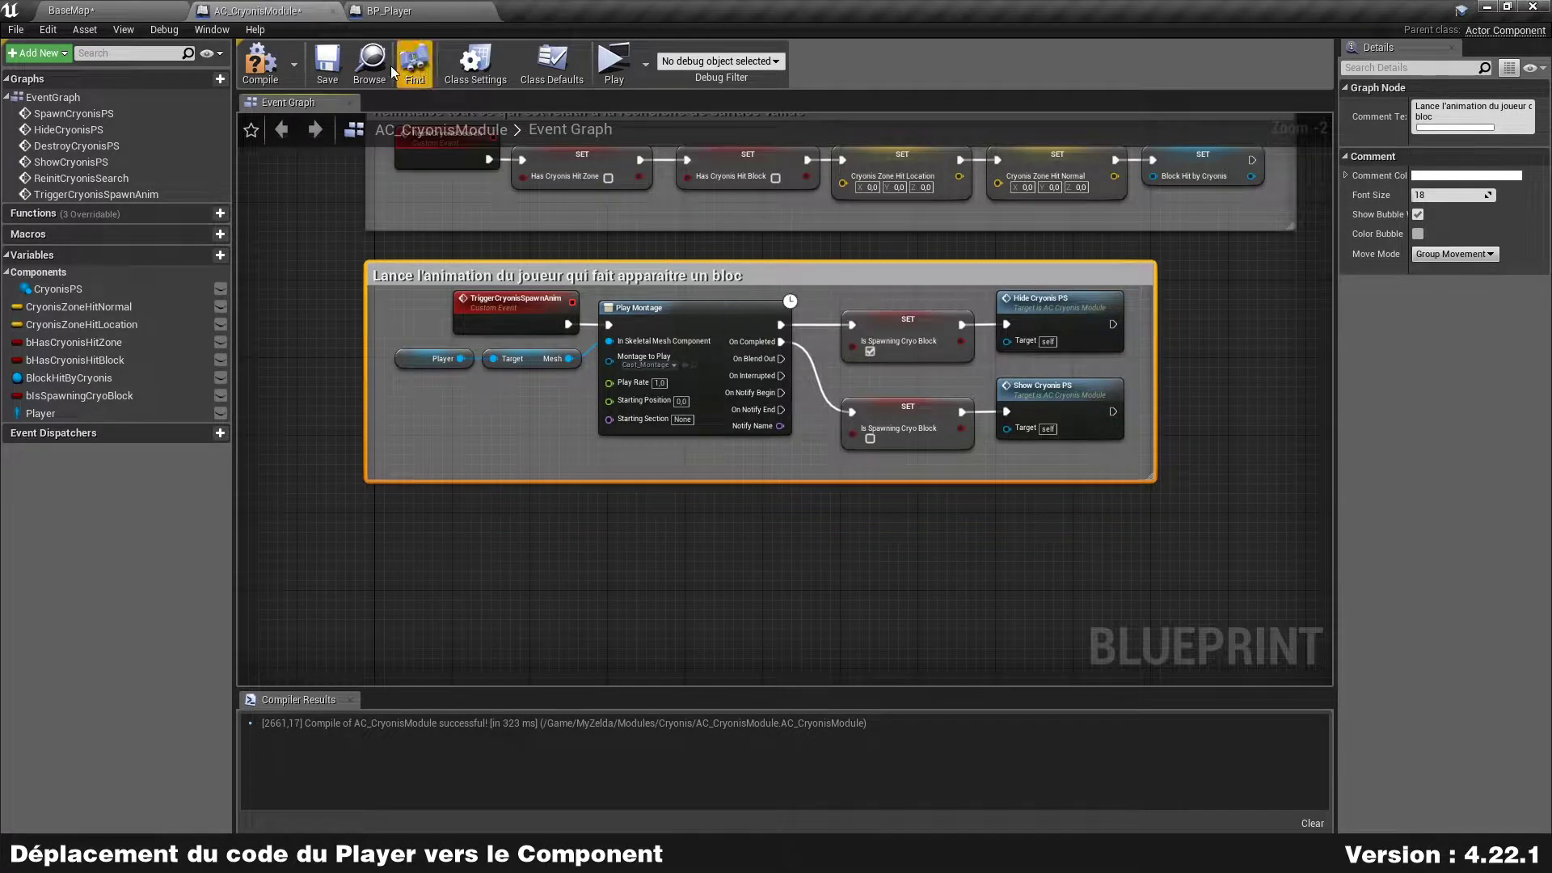
{"action": "left_click", "coordinate": [324, 68]}
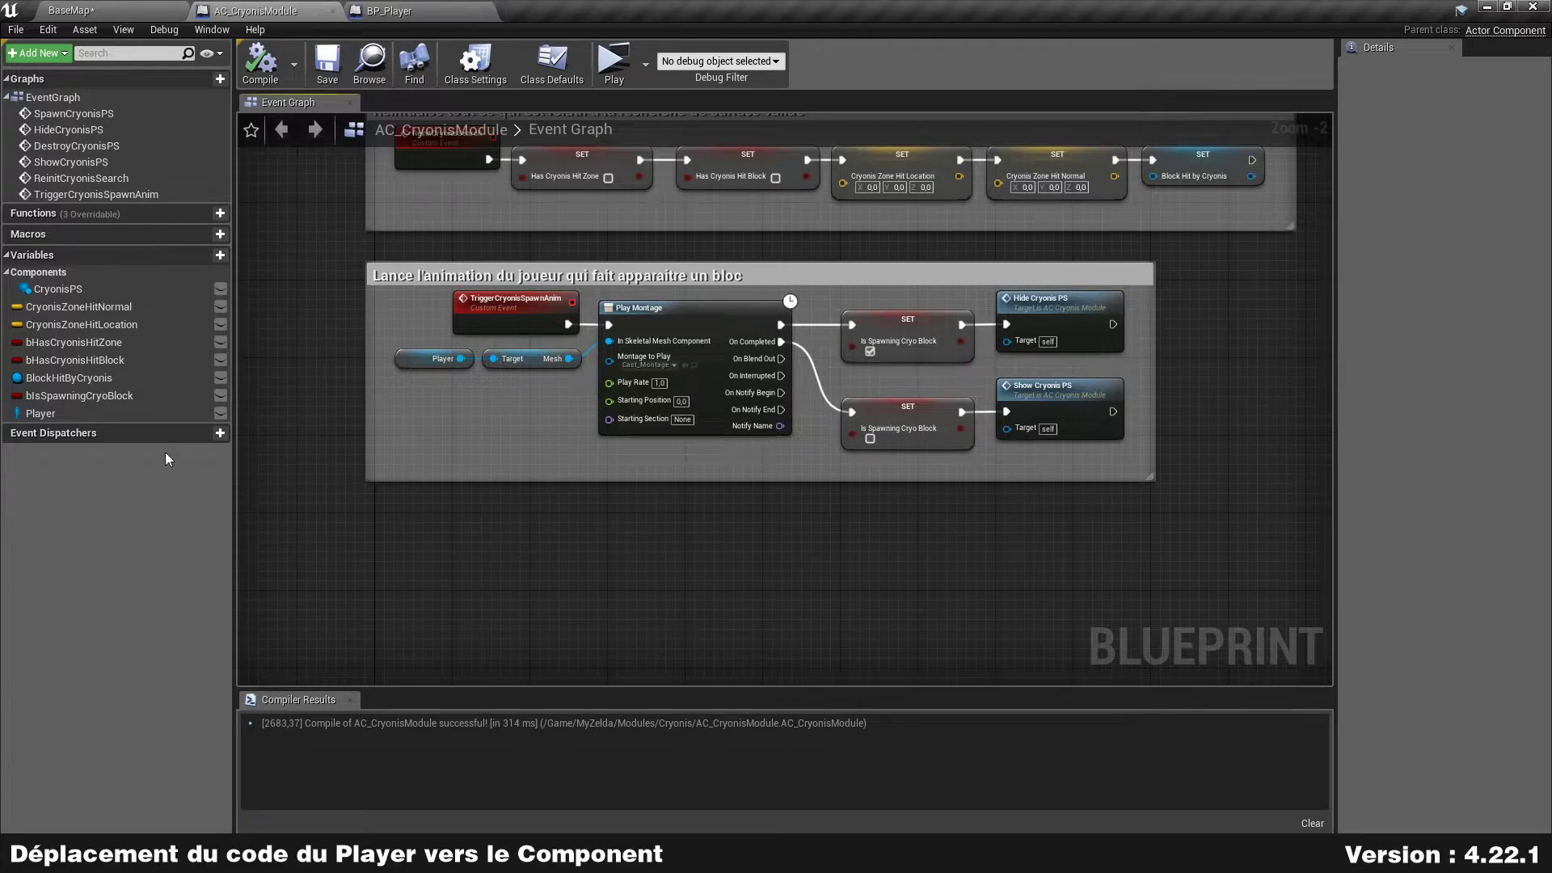
- Make the Player variable instance-editable and compile the cryonis module
{"action": "left_click", "coordinate": [94, 416]}
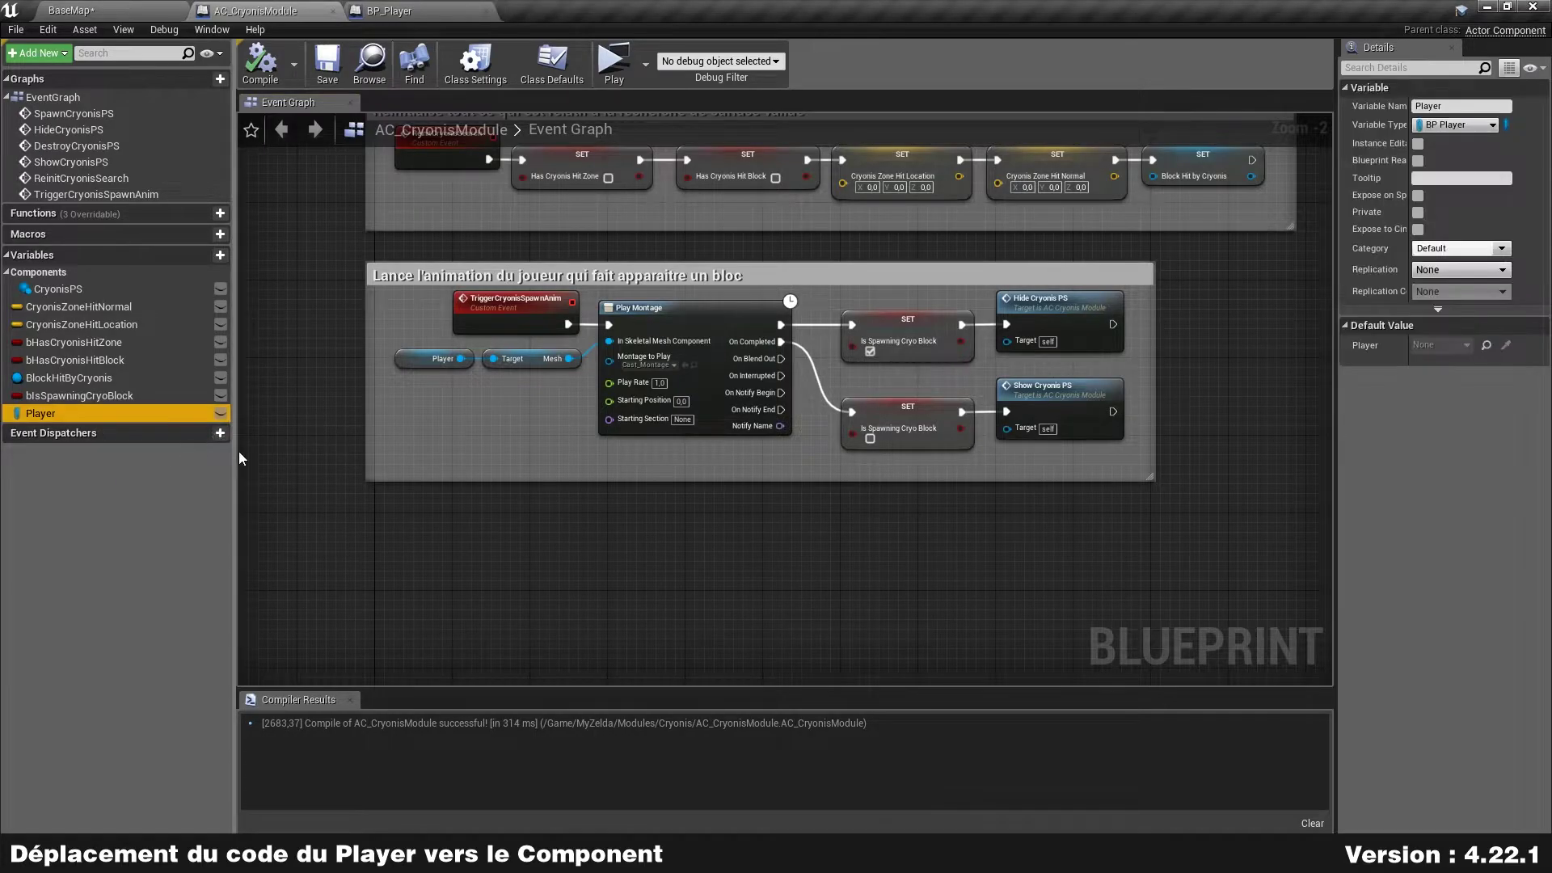
{"action": "left_click", "coordinate": [220, 414]}
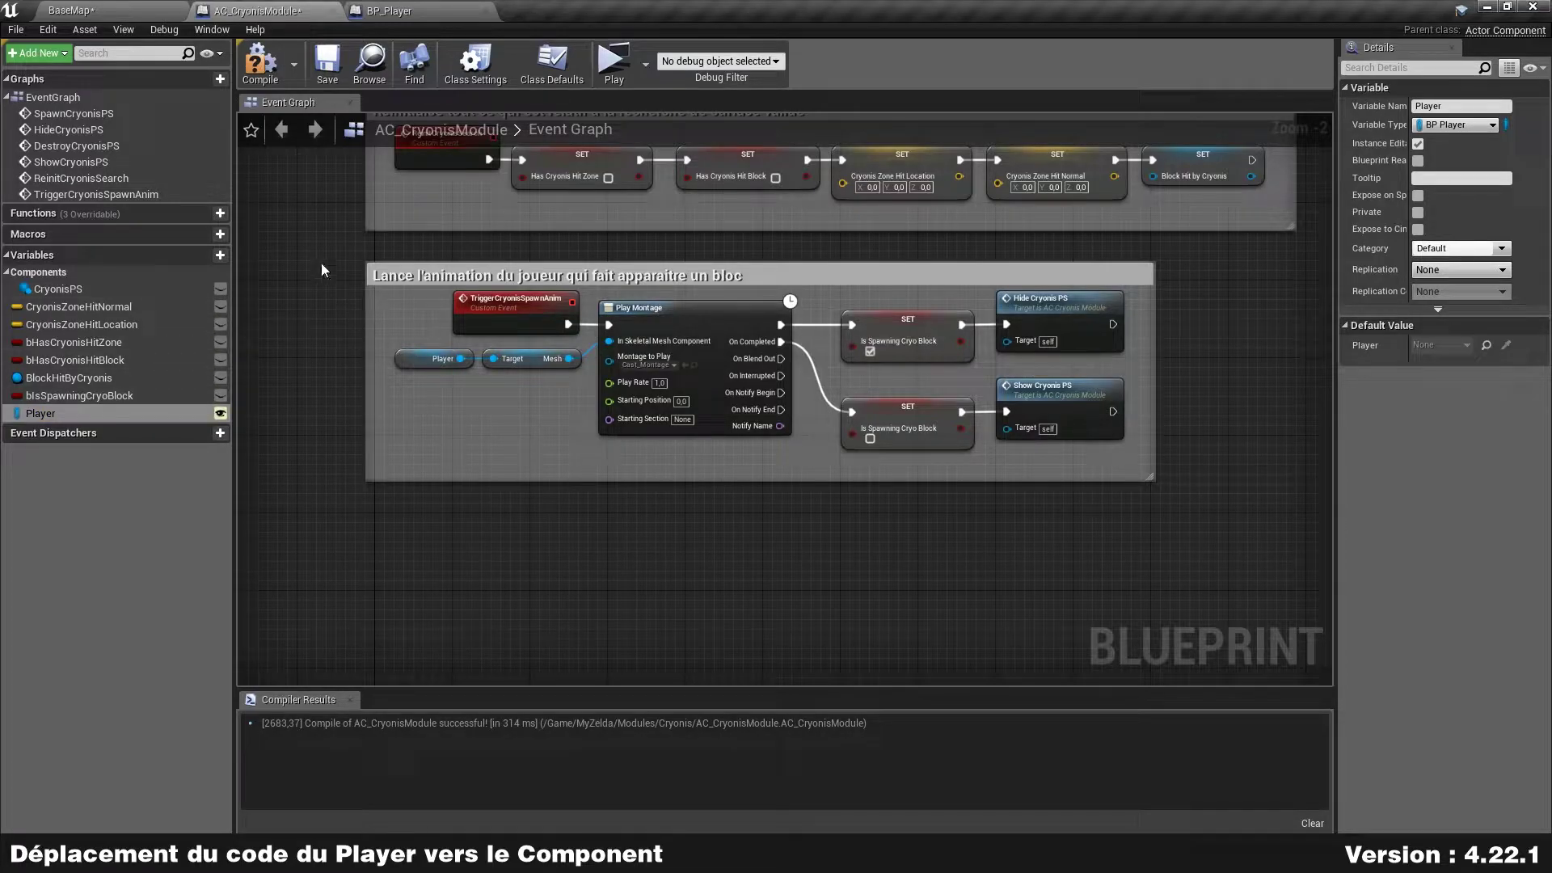
{"action": "left_click", "coordinate": [260, 81]}
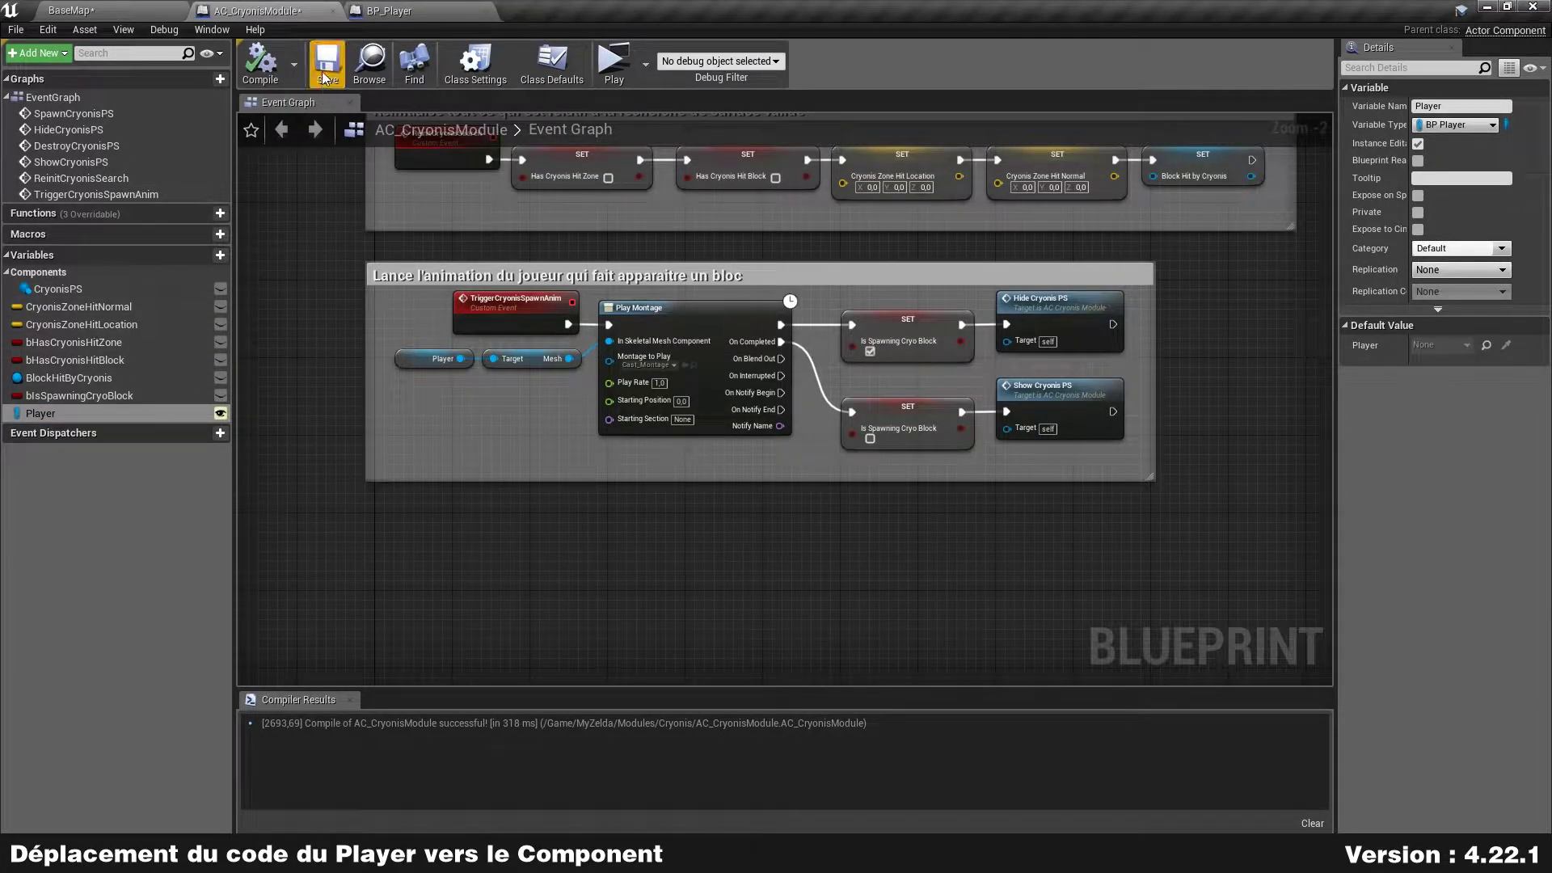
{"action": "left_click", "coordinate": [383, 13]}
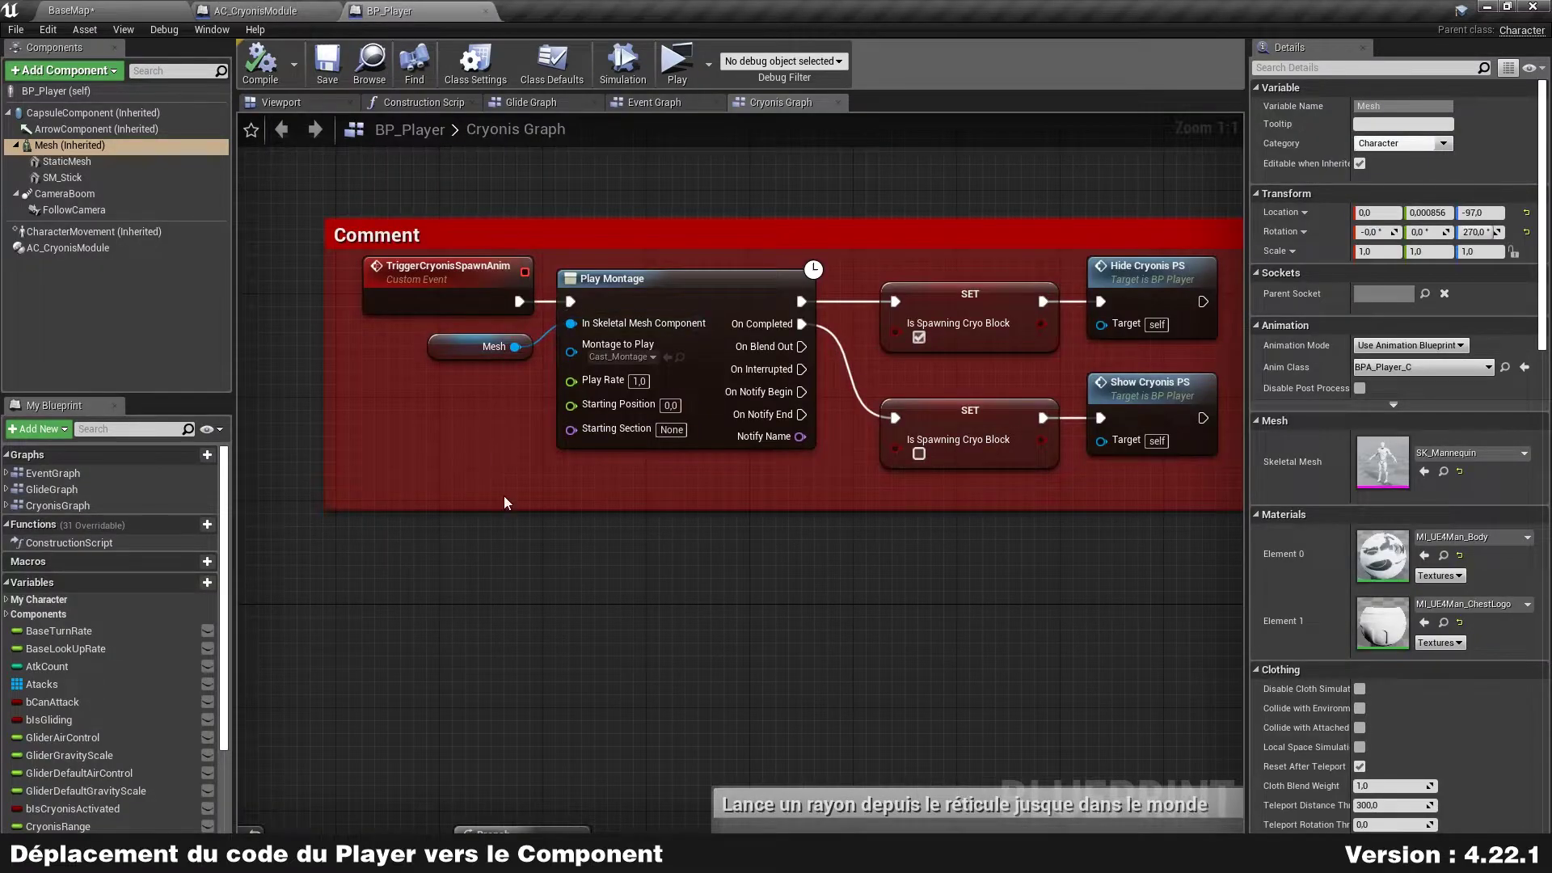
- In BP_Player's Construction Script, add an AC_CryonisModule reference with a SET Player node
{"action": "left_click", "coordinate": [425, 104]}
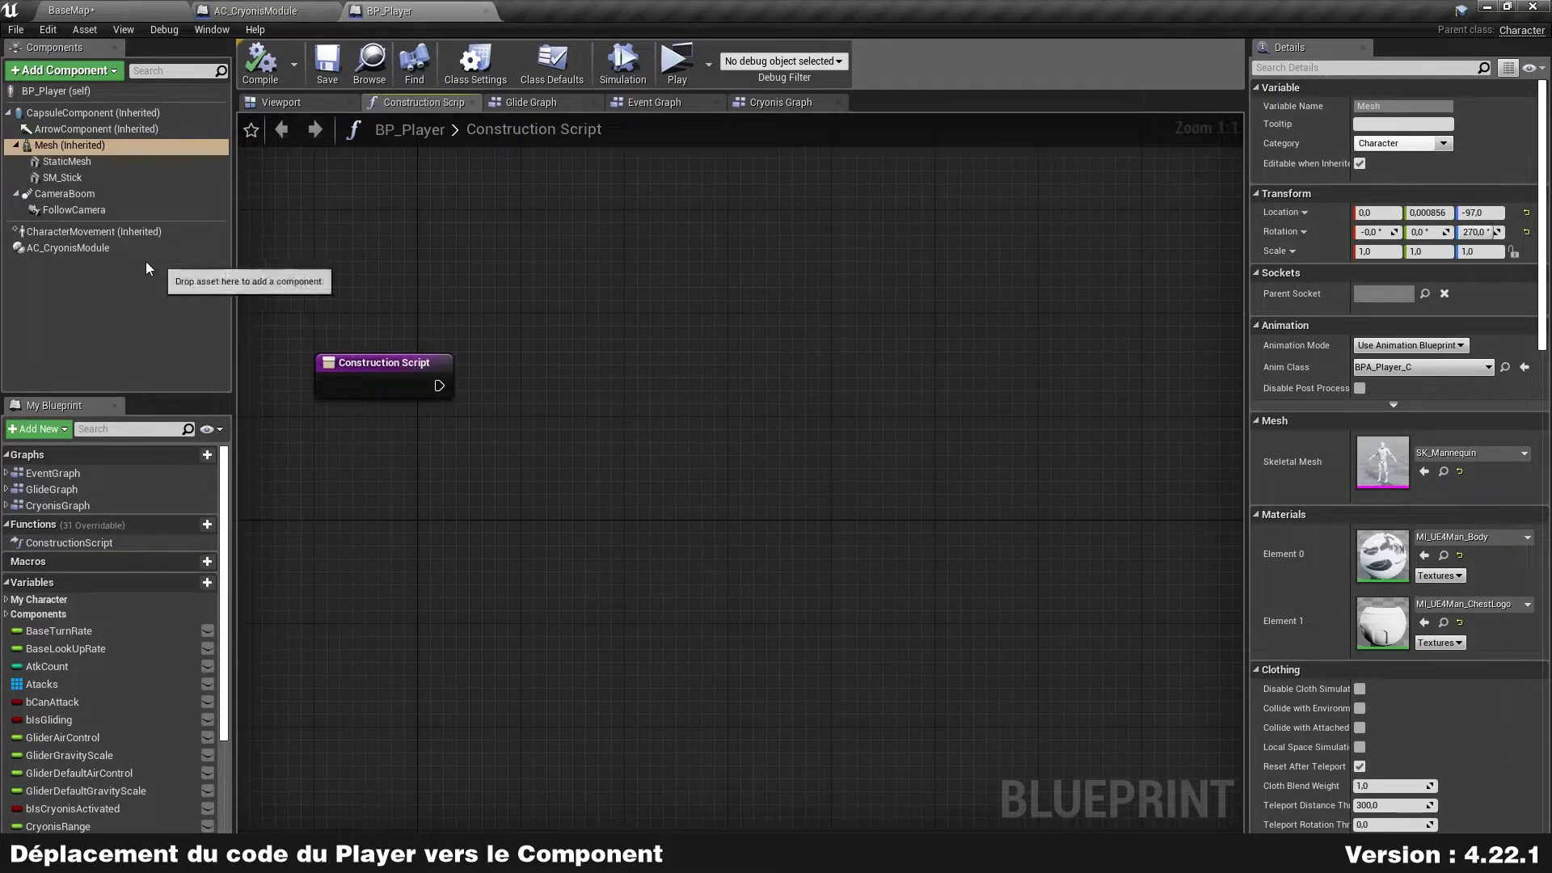
{"action": "left_click", "coordinate": [75, 247]}
{"action": "left_click_drag", "start_coordinate": [75, 246], "coordinate": [361, 434]}
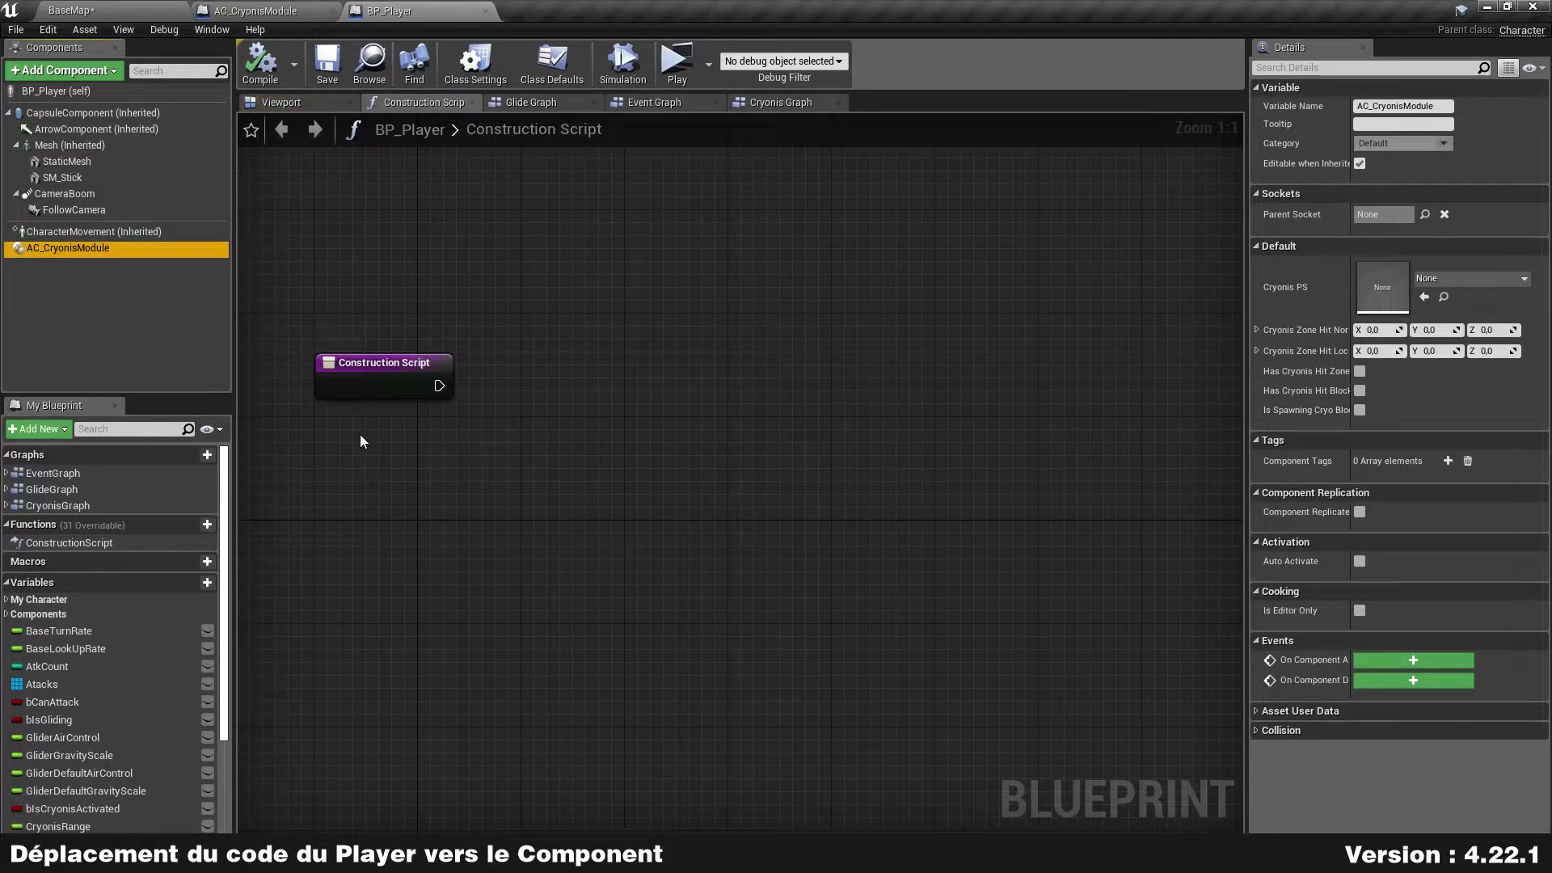
{"action": "left_click_drag", "start_coordinate": [474, 443], "coordinate": [638, 372]}
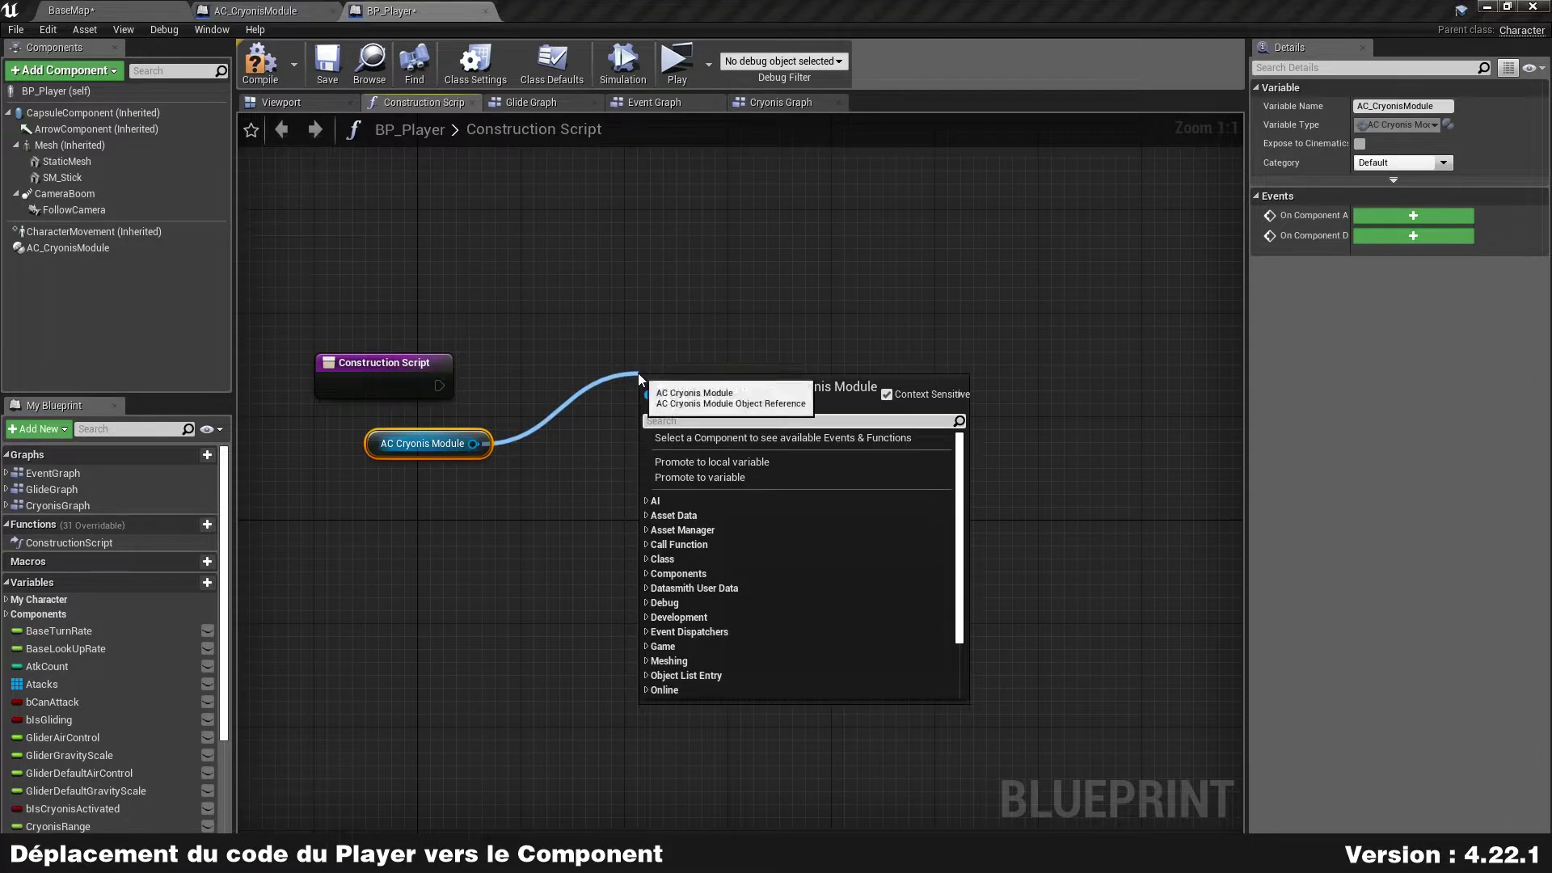
{"action": "type", "text": "se"}
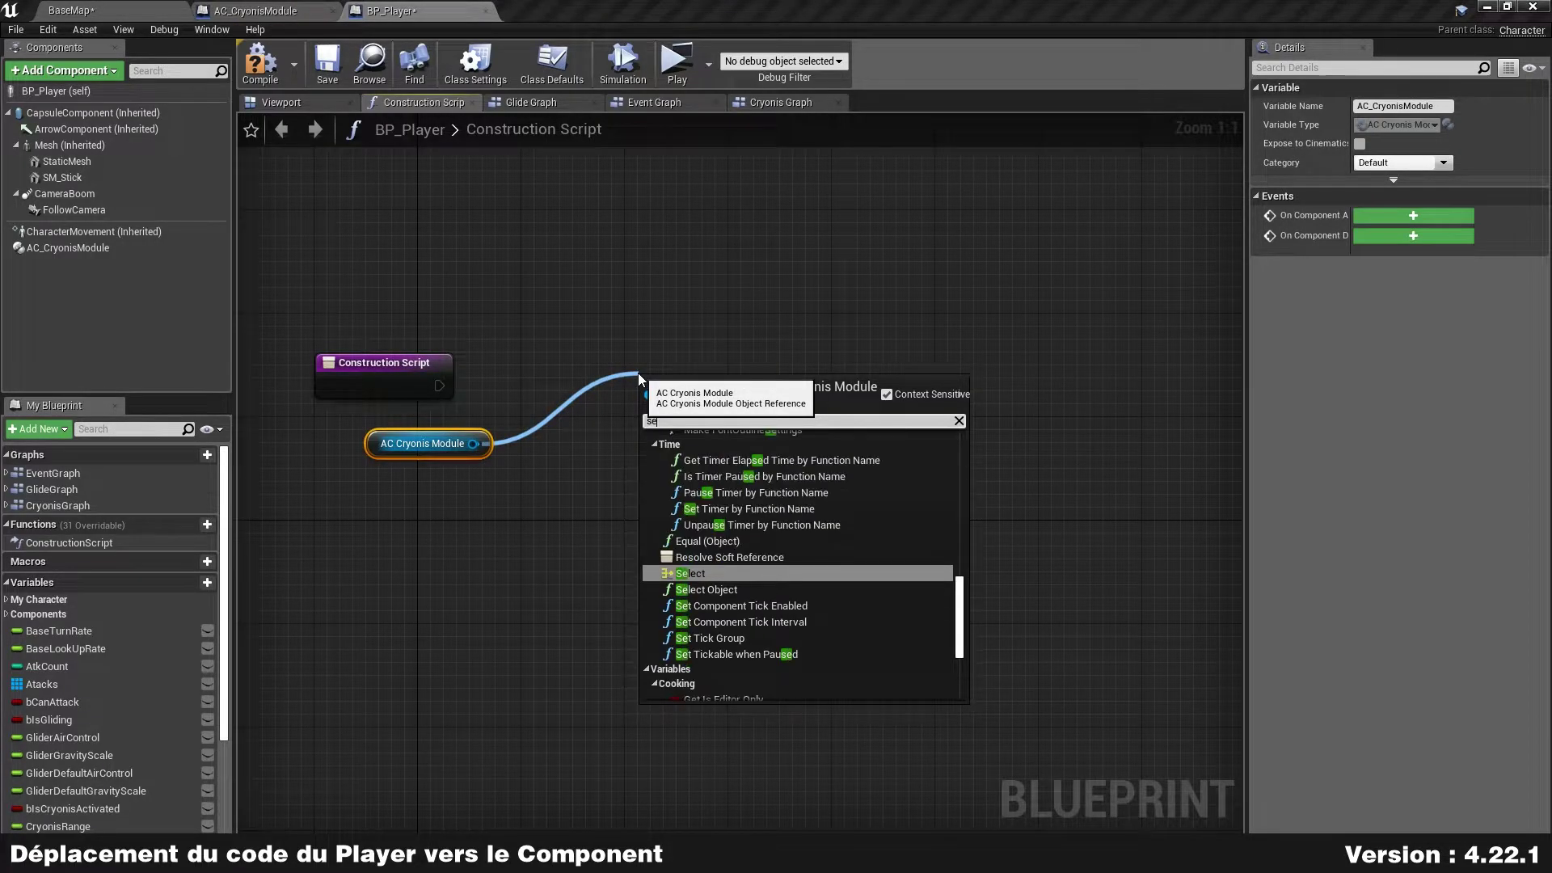
{"action": "type", "text": "tpla"}
{"action": "key", "text": "Return"}
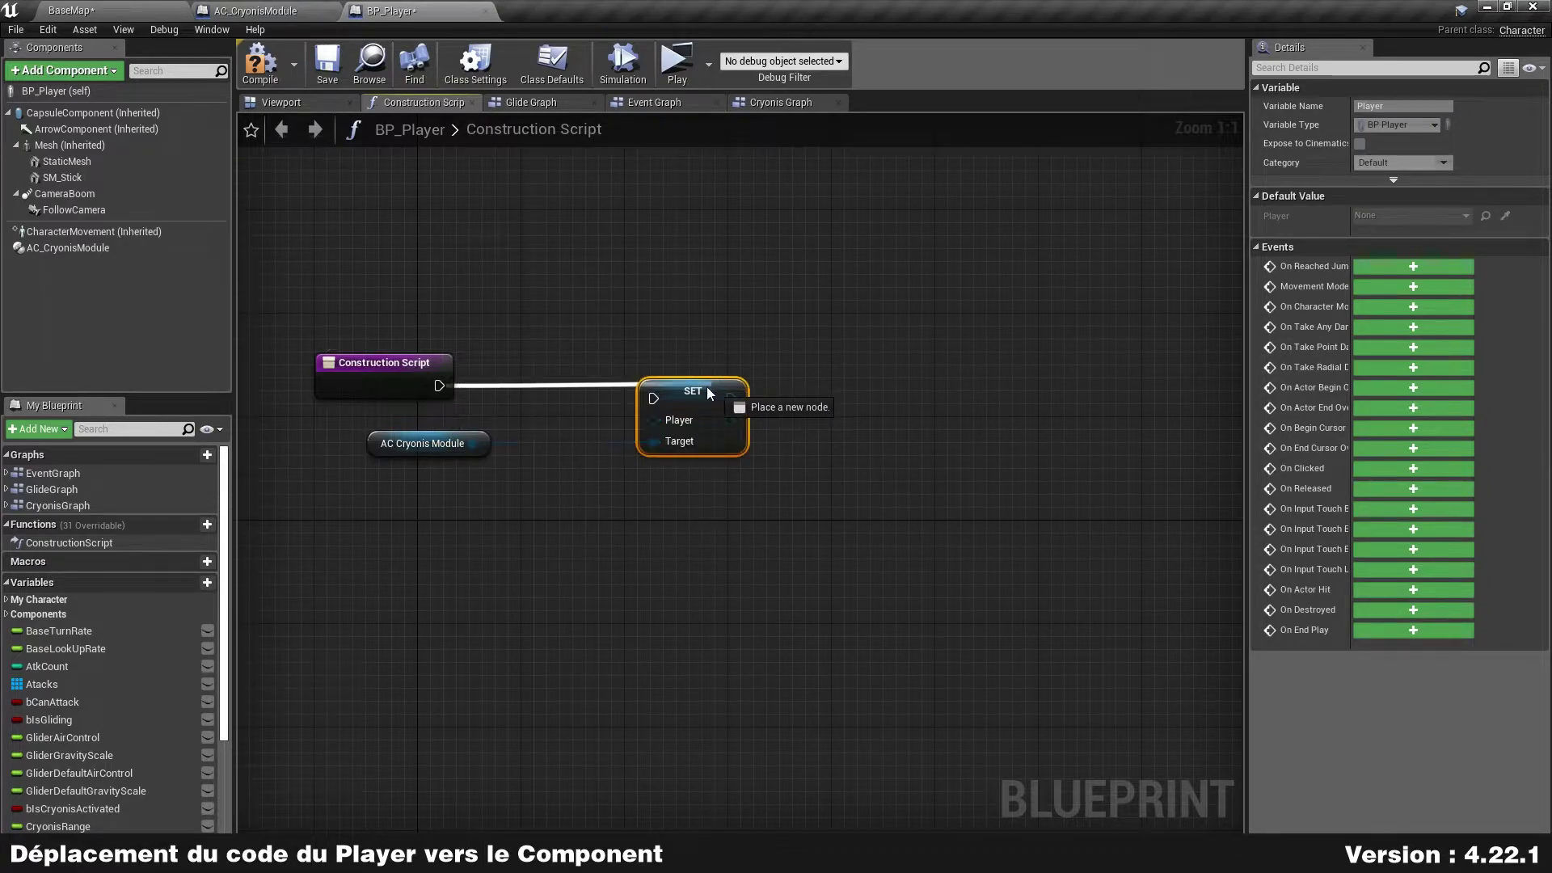
- Wire the setter into the construction script, feed Self into Player, then compile and save BP_Player
{"action": "left_click_drag", "start_coordinate": [439, 386], "coordinate": [751, 370]}
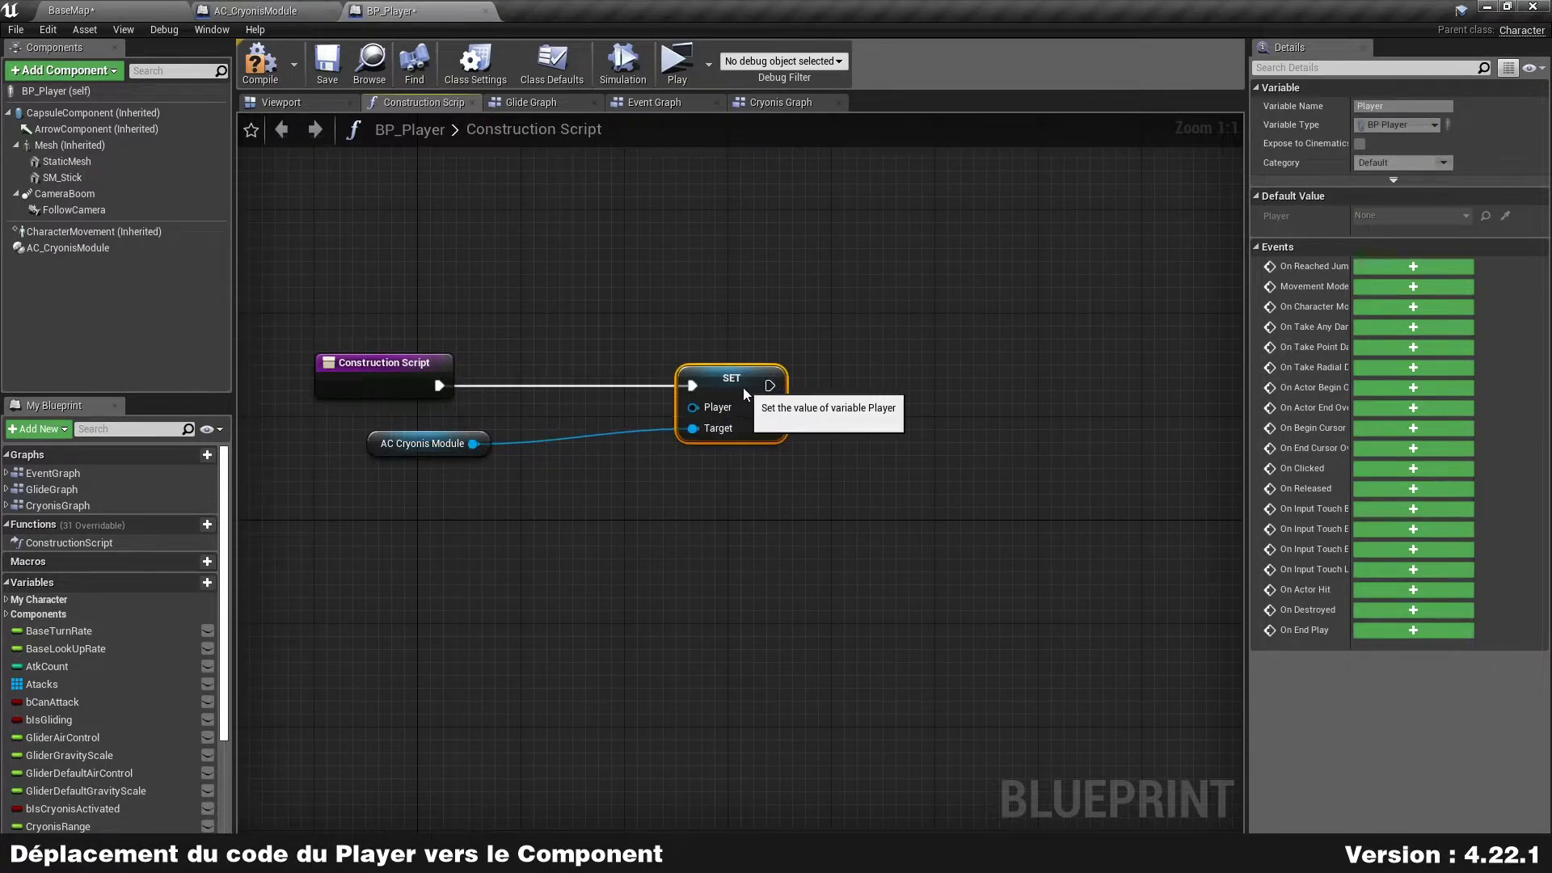
{"action": "right_click", "coordinate": [548, 481]}
{"action": "type", "text": "get"}
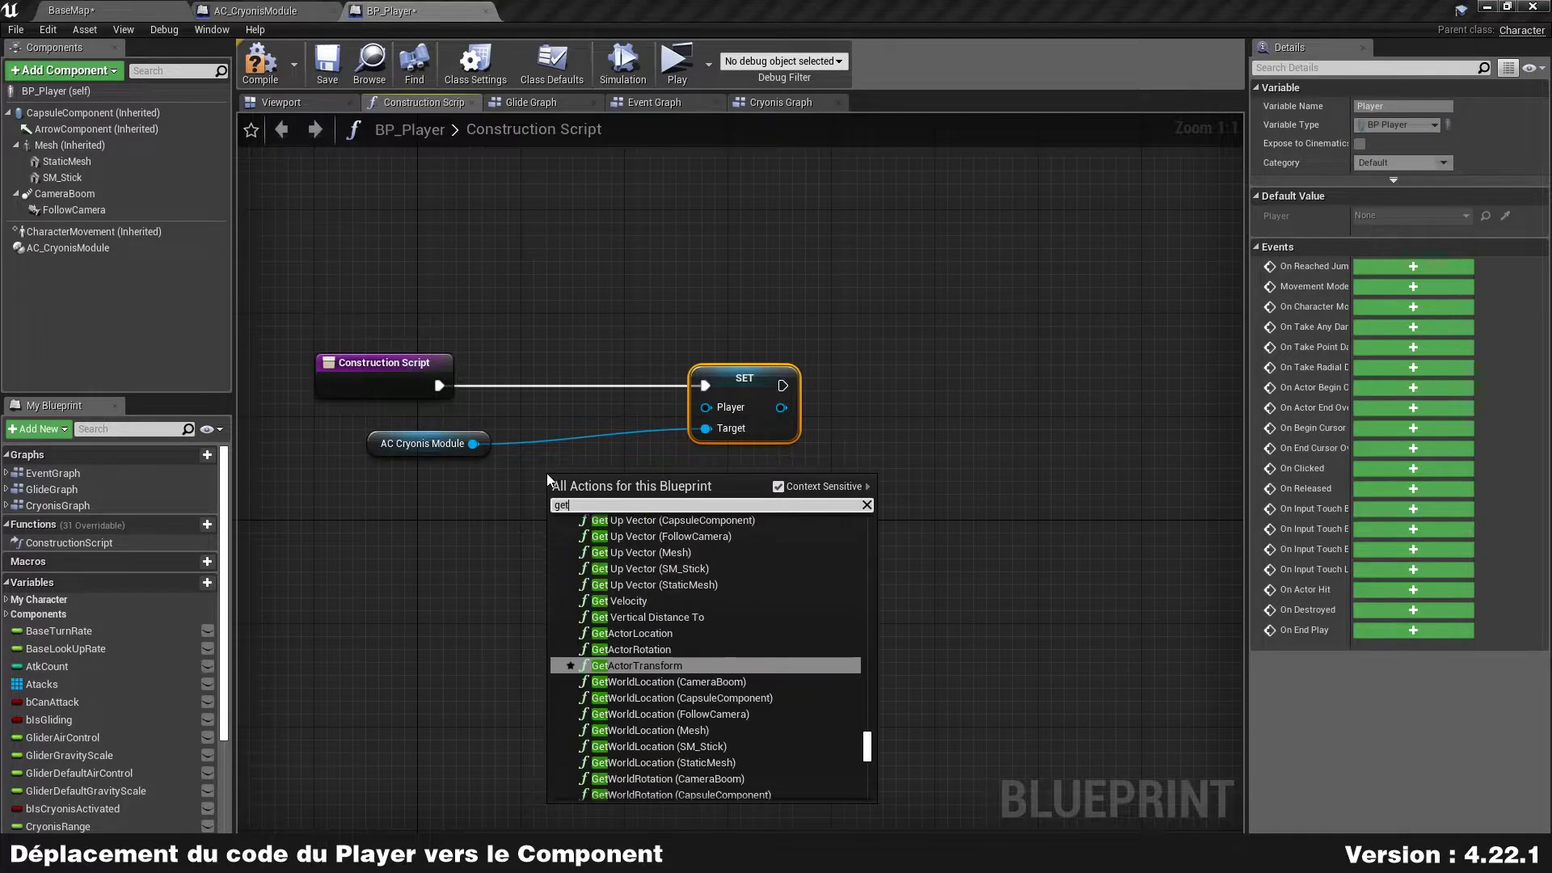
{"action": "type", "text": "ref"}
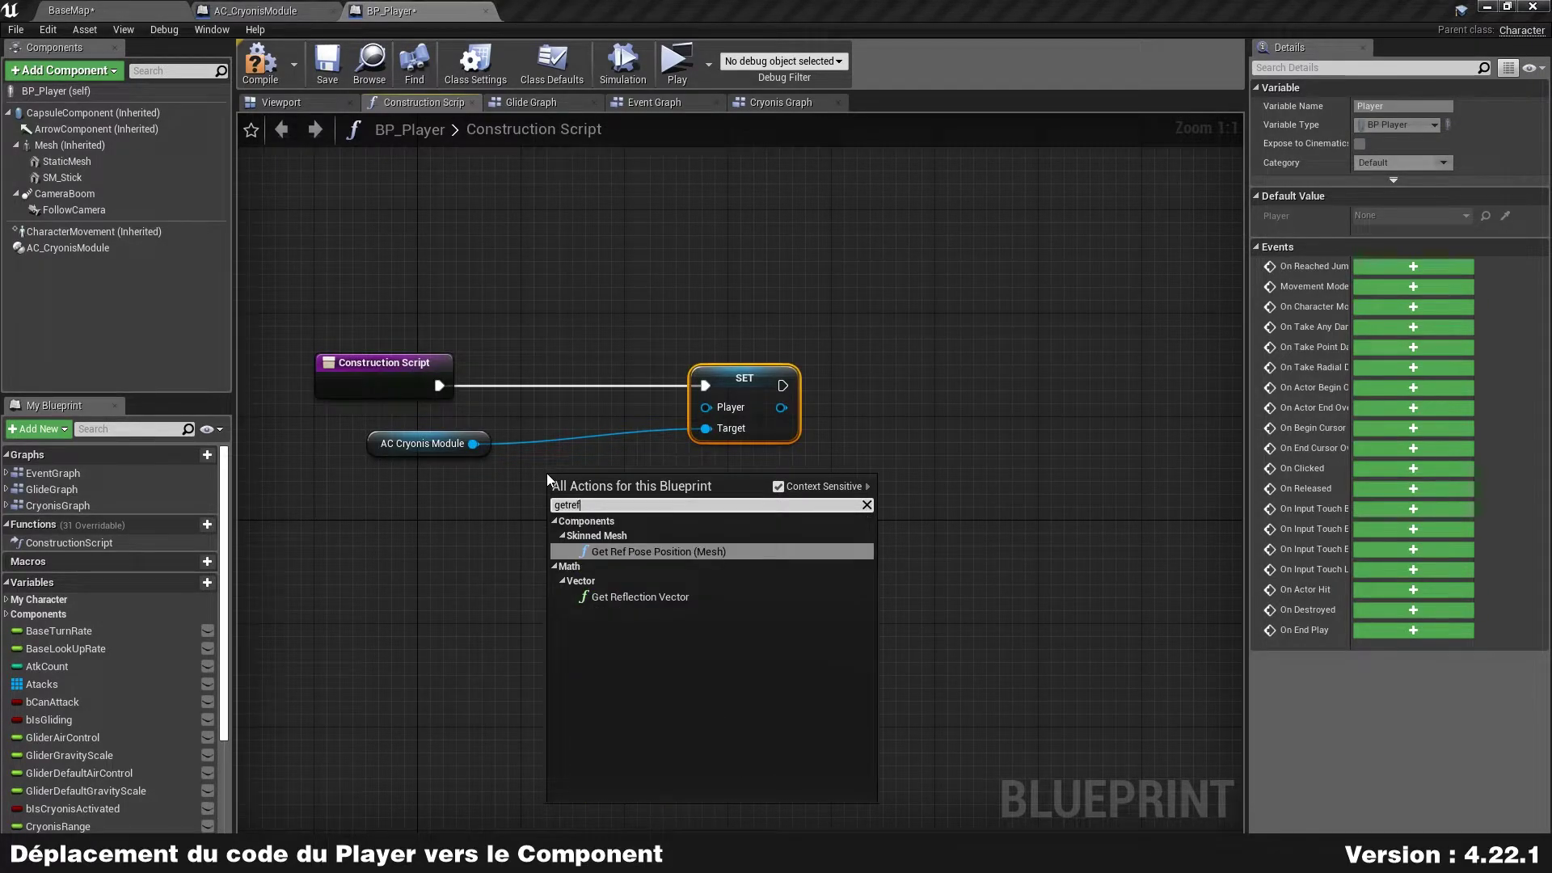
{"action": "type", "text": "self"}
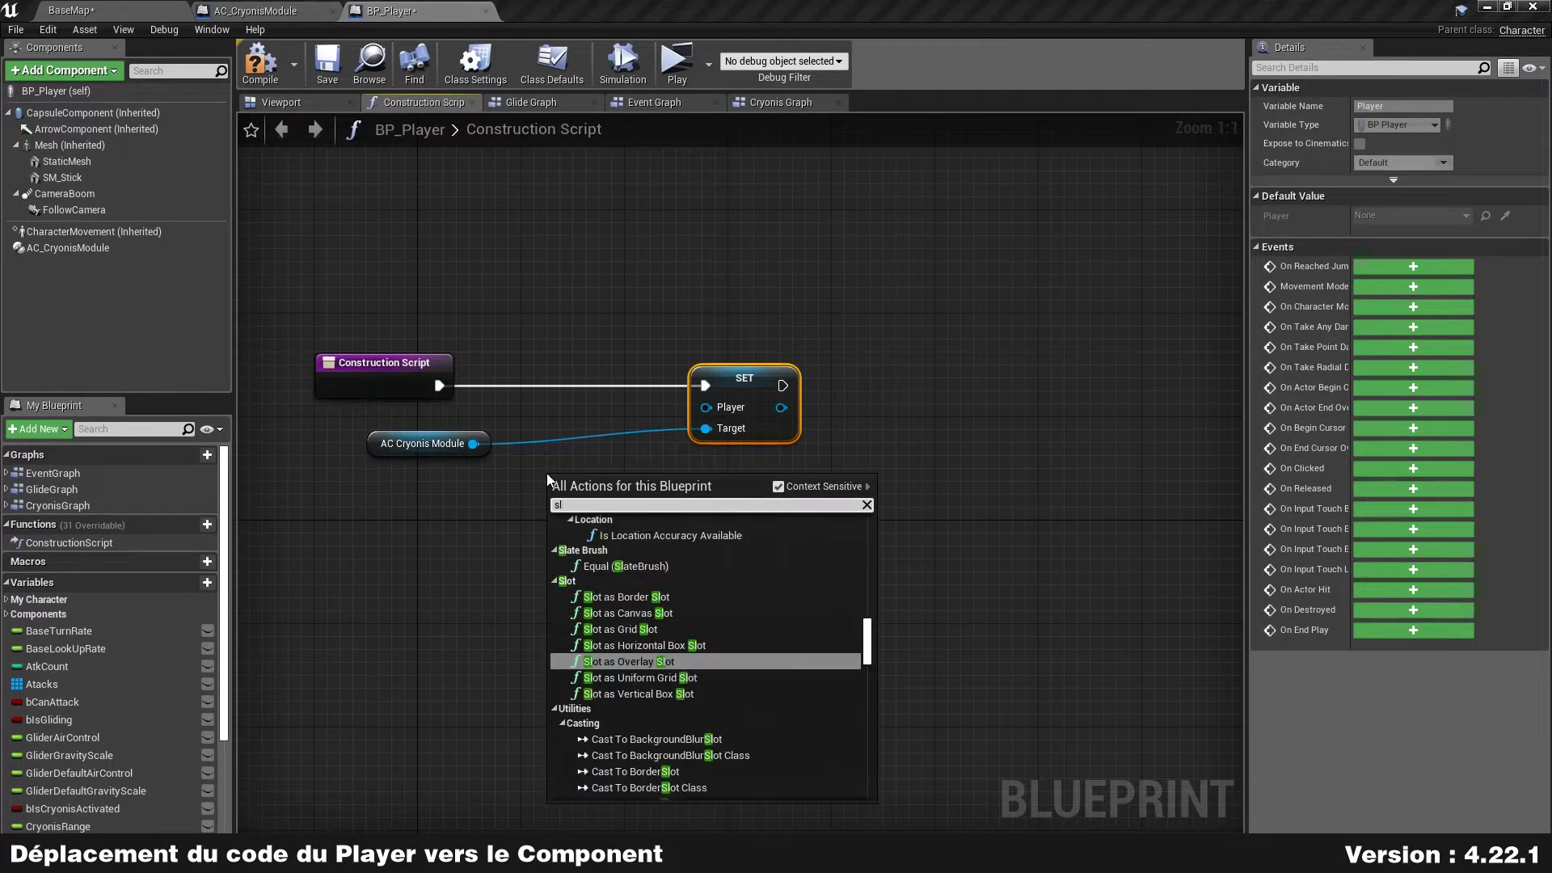
{"action": "key", "text": "Return"}
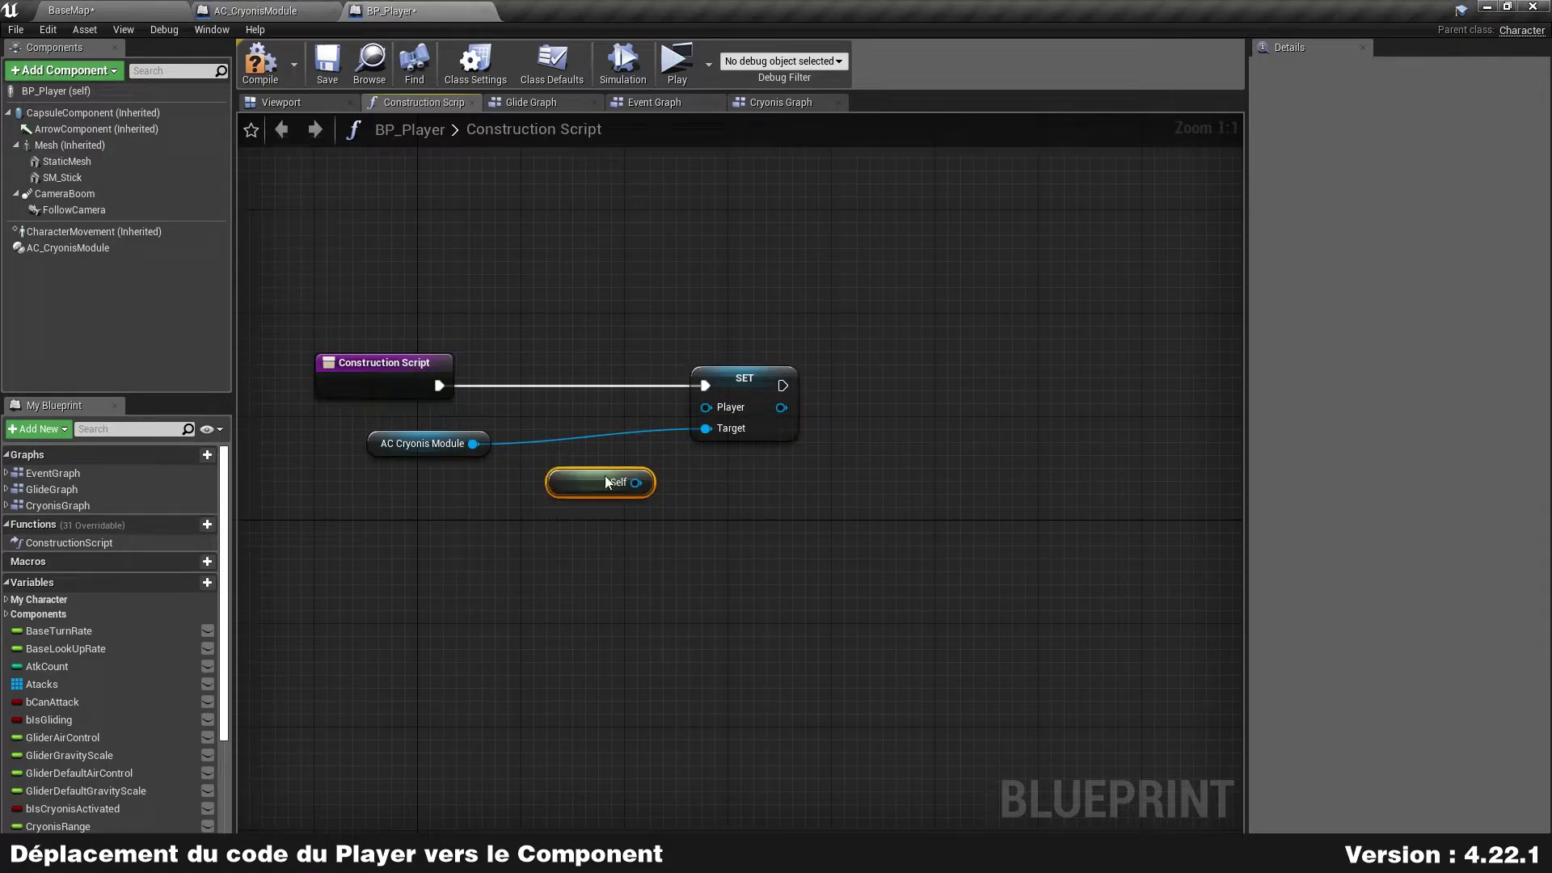
{"action": "mouse_move", "coordinate": [608, 482]}
{"action": "left_mouse_down"}
{"action": "mouse_move", "coordinate": [607, 404]}
{"action": "mouse_move", "coordinate": [724, 409]}
{"action": "left_mouse_up"}
{"action": "left_click_drag", "start_coordinate": [384, 429], "coordinate": [550, 429]}
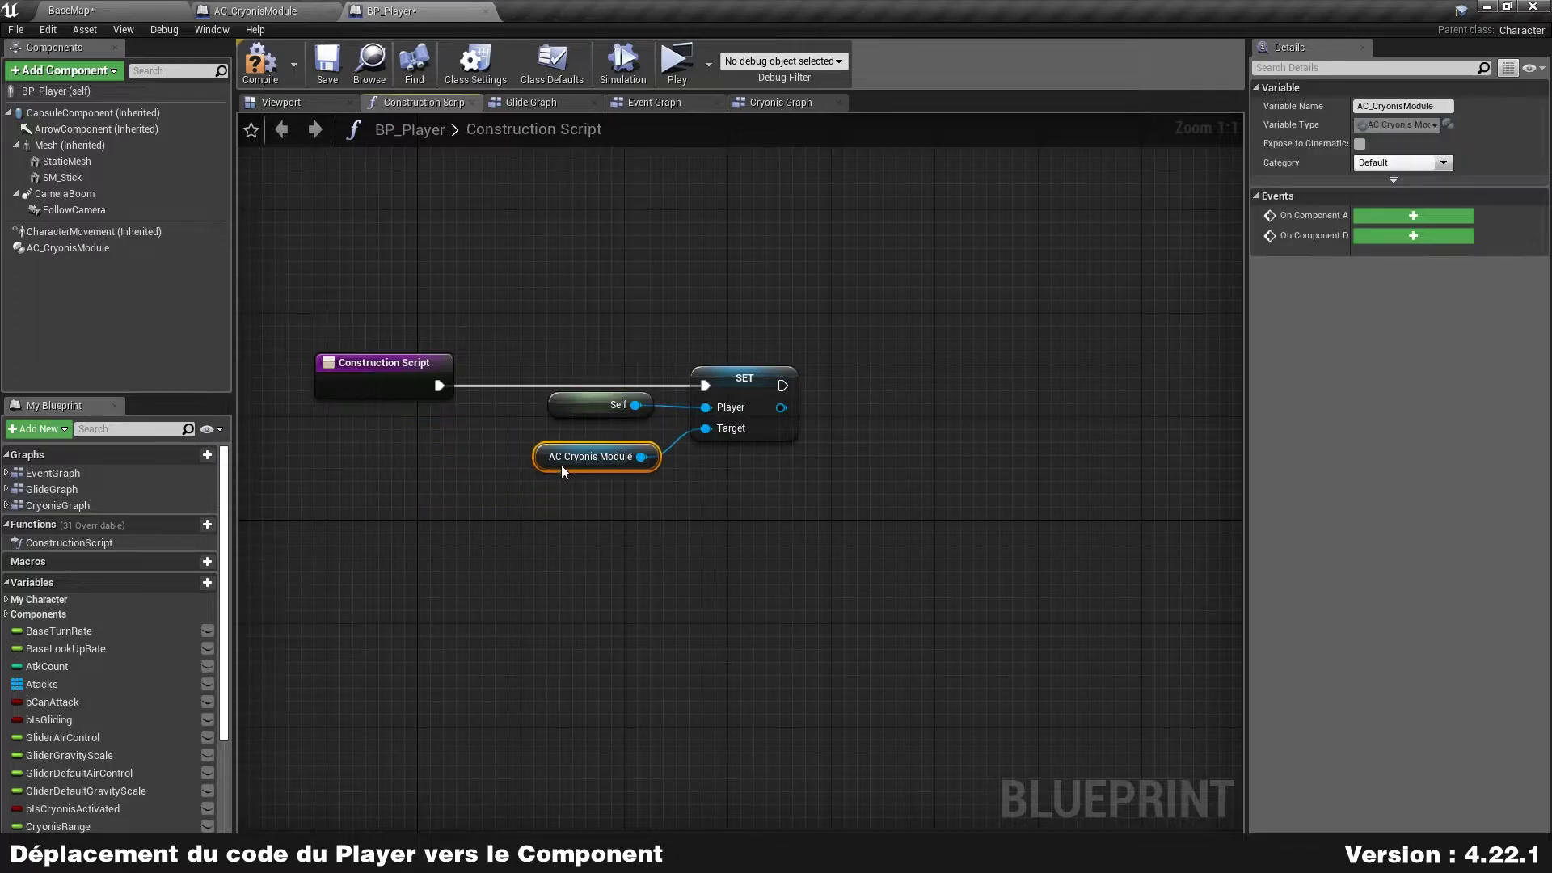
{"action": "left_click", "coordinate": [566, 407]}
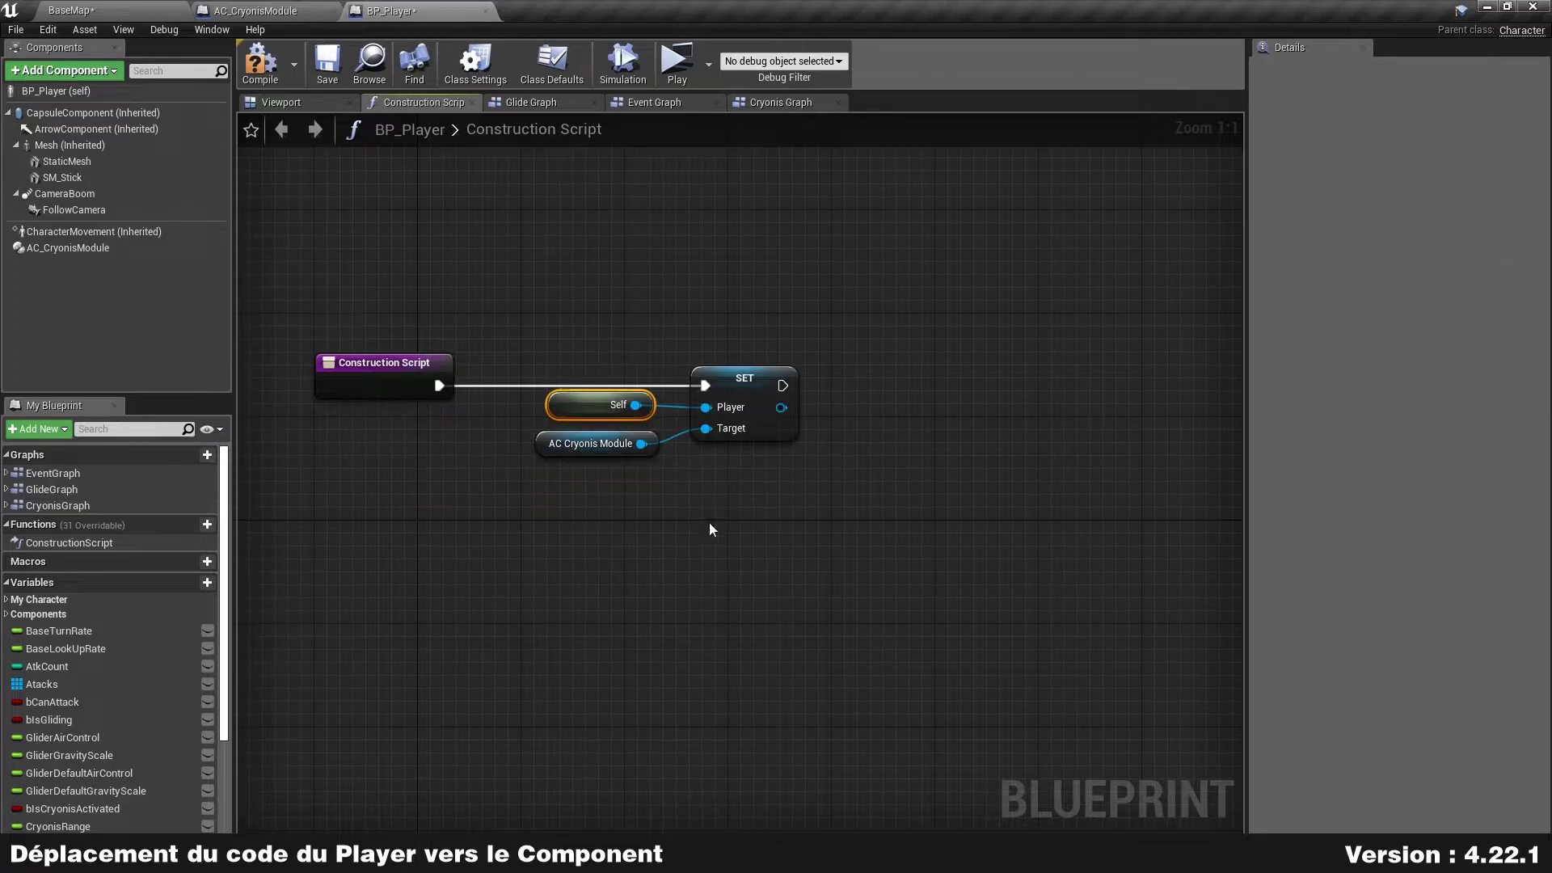
{"action": "left_click", "coordinate": [459, 216]}
{"action": "left_click", "coordinate": [259, 64]}
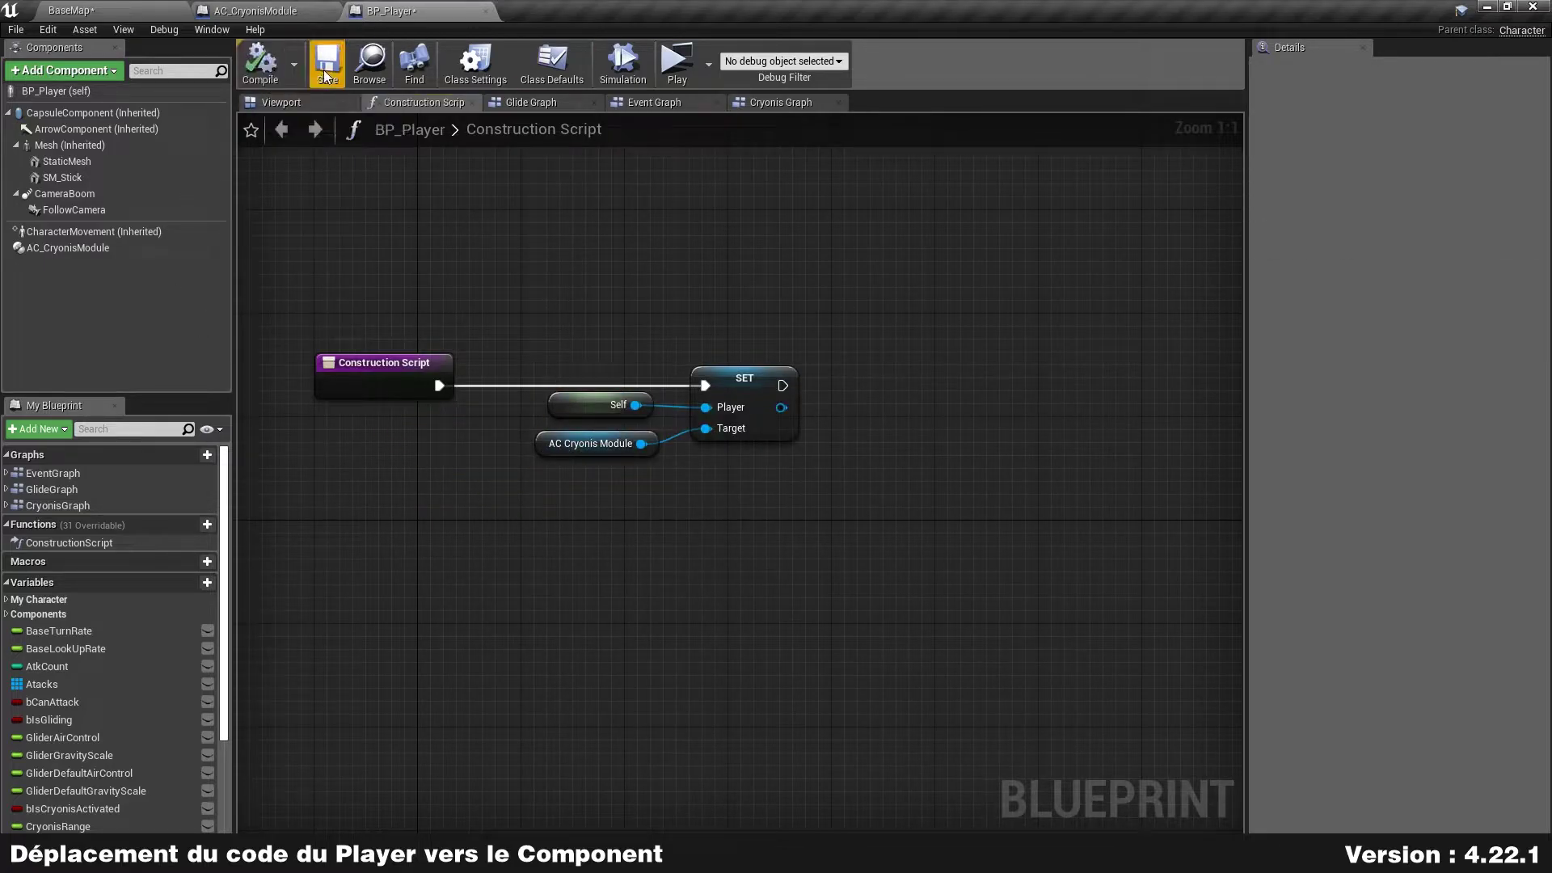
{"action": "left_click", "coordinate": [328, 65]}
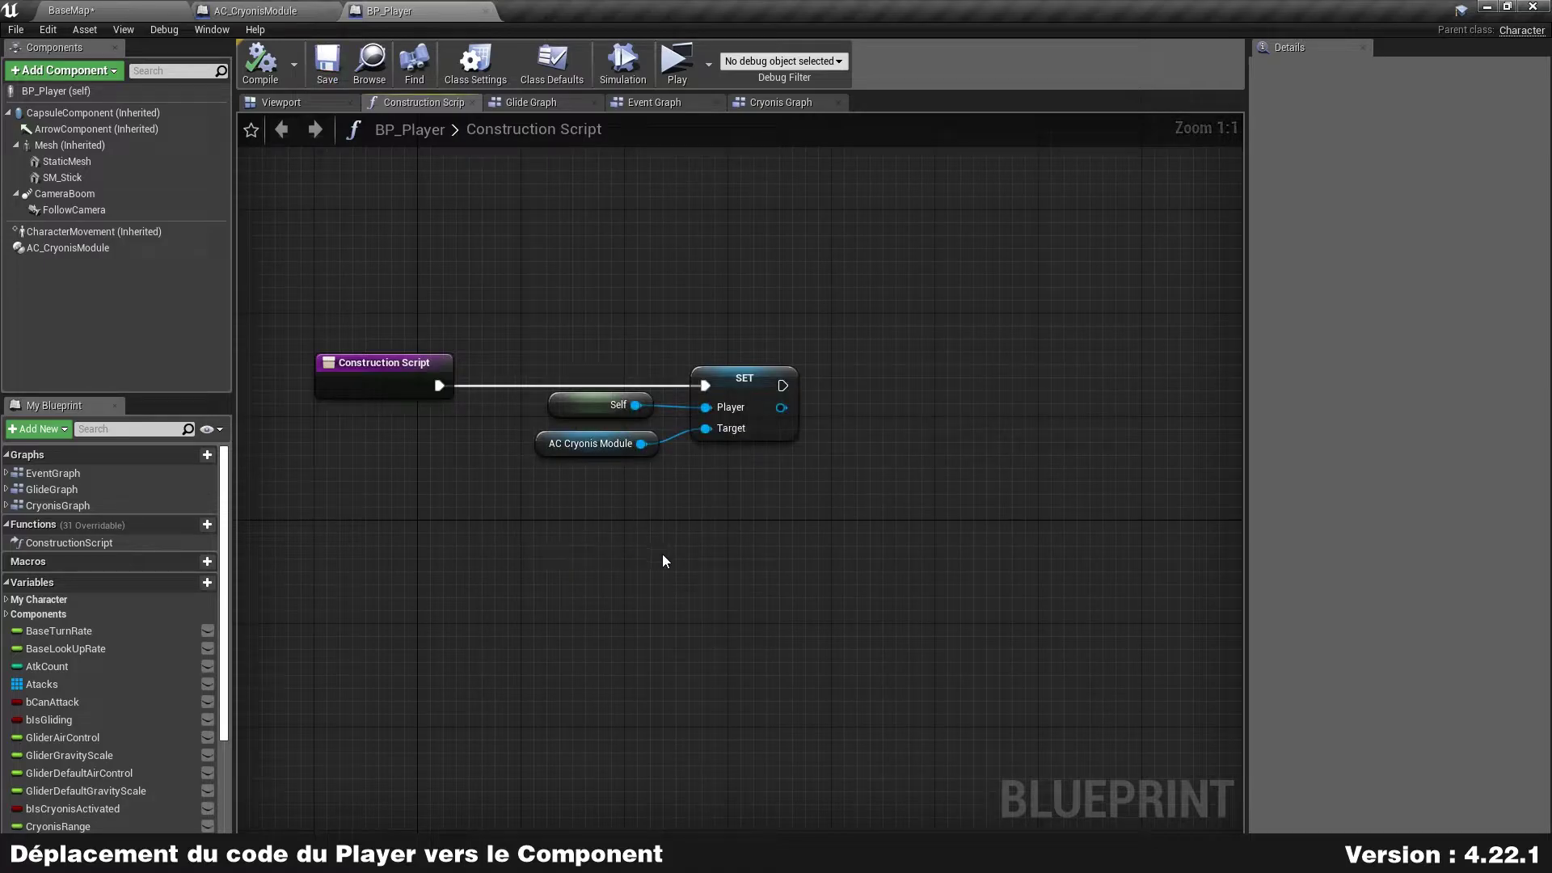
- Review the AC Cryonis Module, Player setter and Self nodes in the construction script
{"action": "left_click_drag", "start_coordinate": [487, 547], "coordinate": [657, 441]}
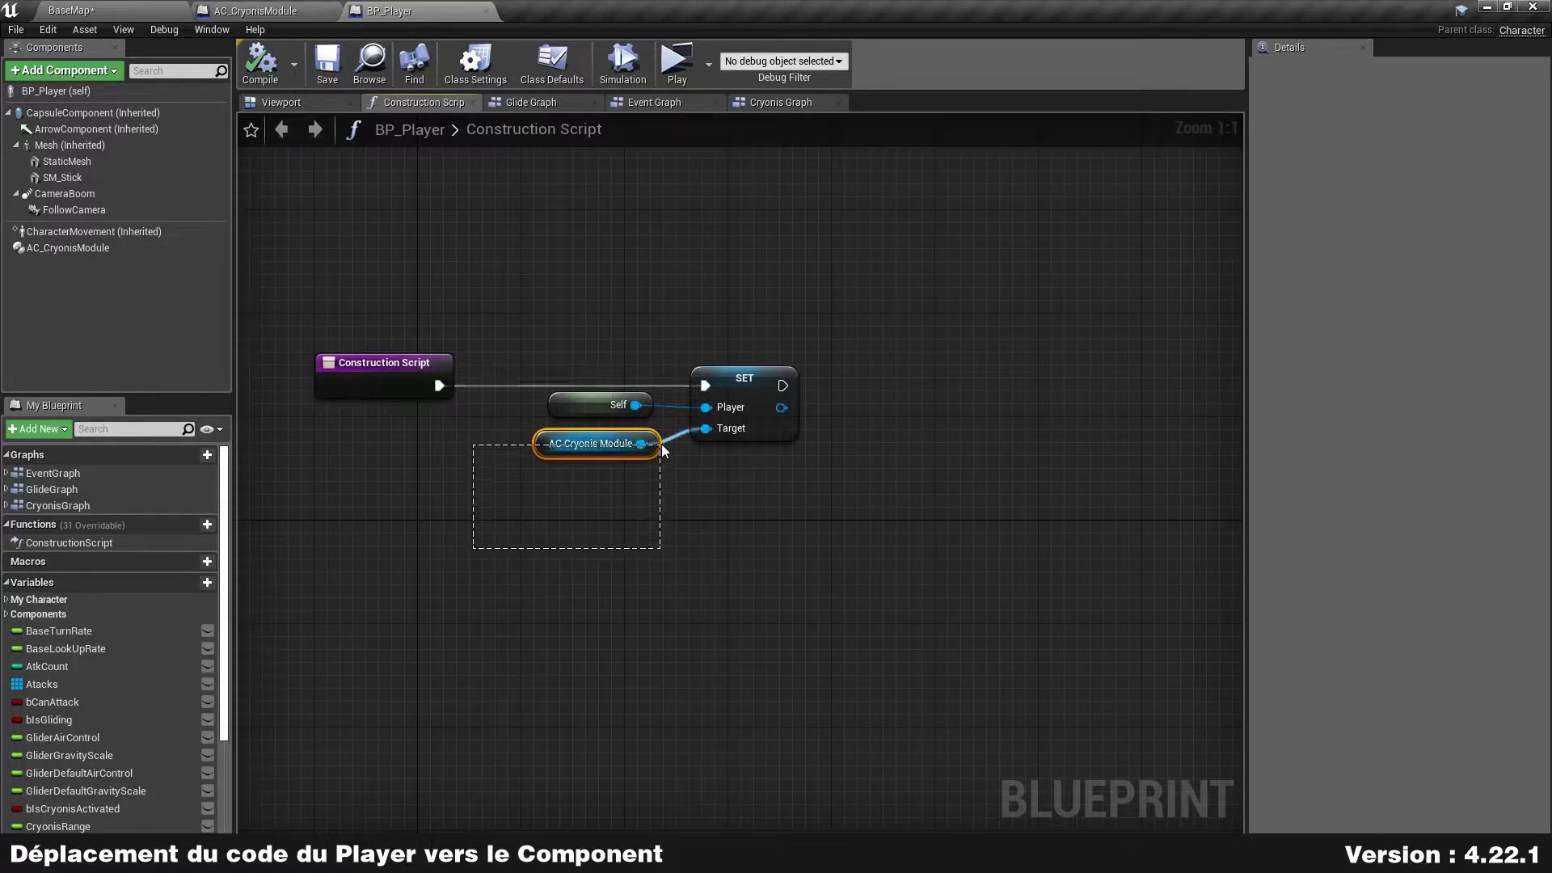
{"action": "left_click_drag", "start_coordinate": [714, 495], "coordinate": [822, 346]}
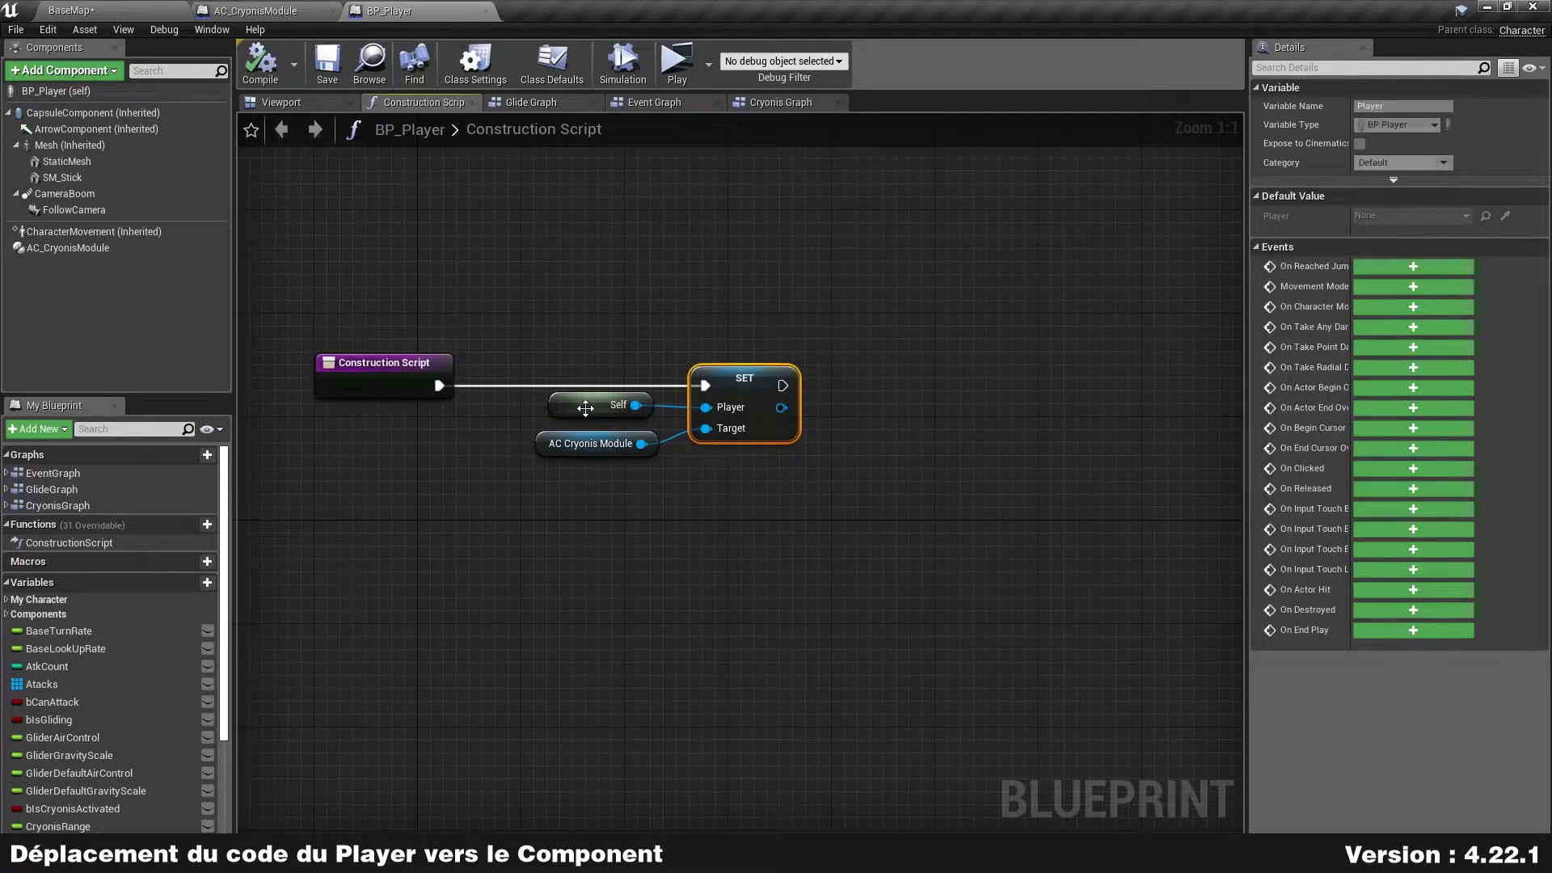
{"action": "left_click", "coordinate": [585, 408]}
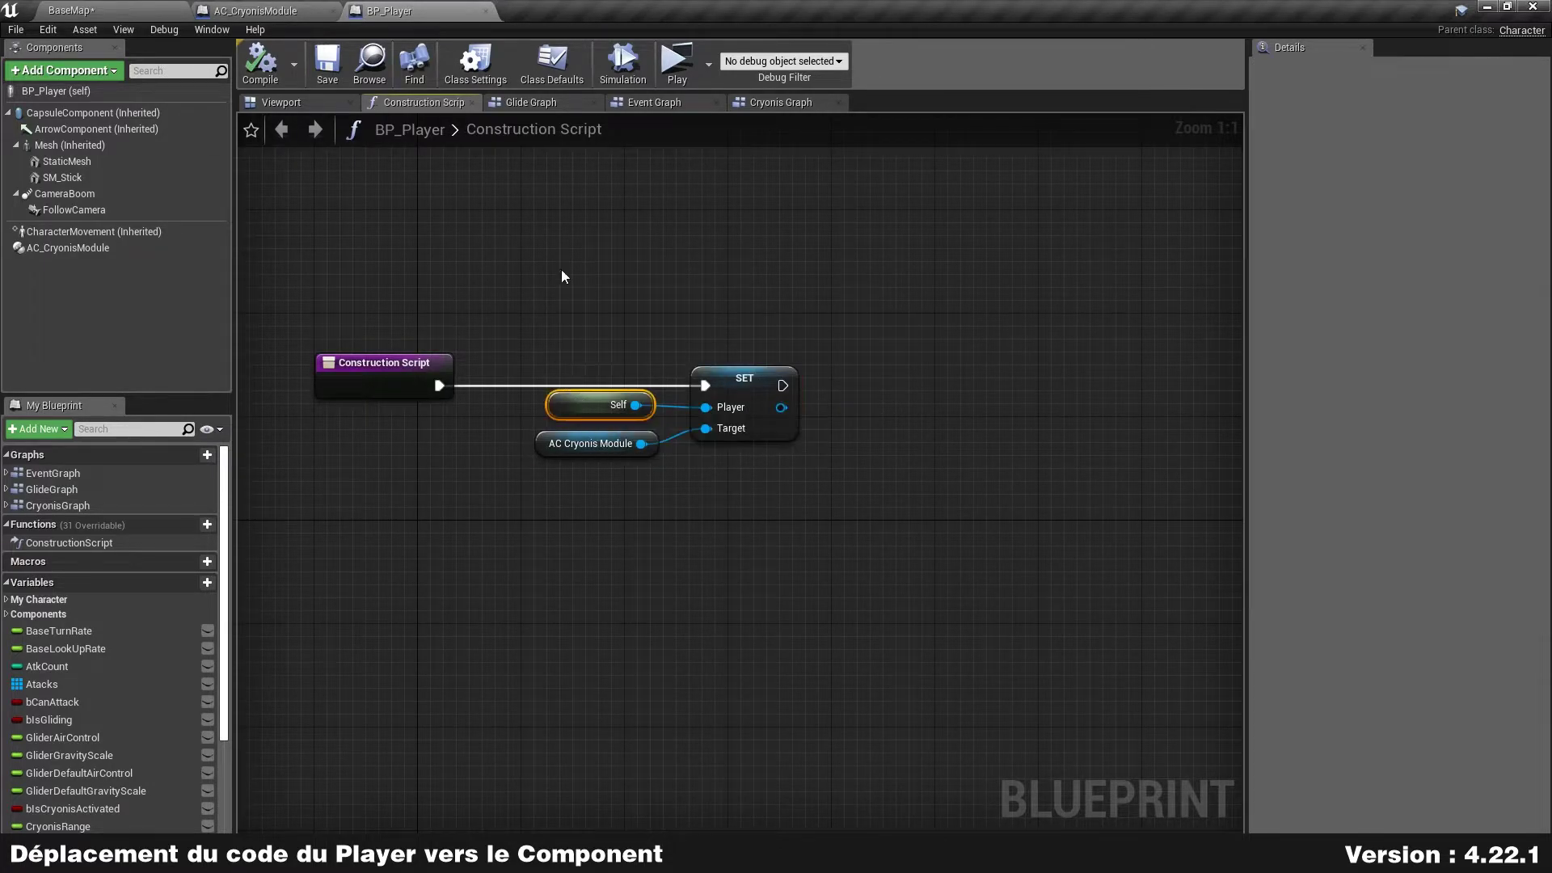
{"action": "left_click", "coordinate": [641, 277]}
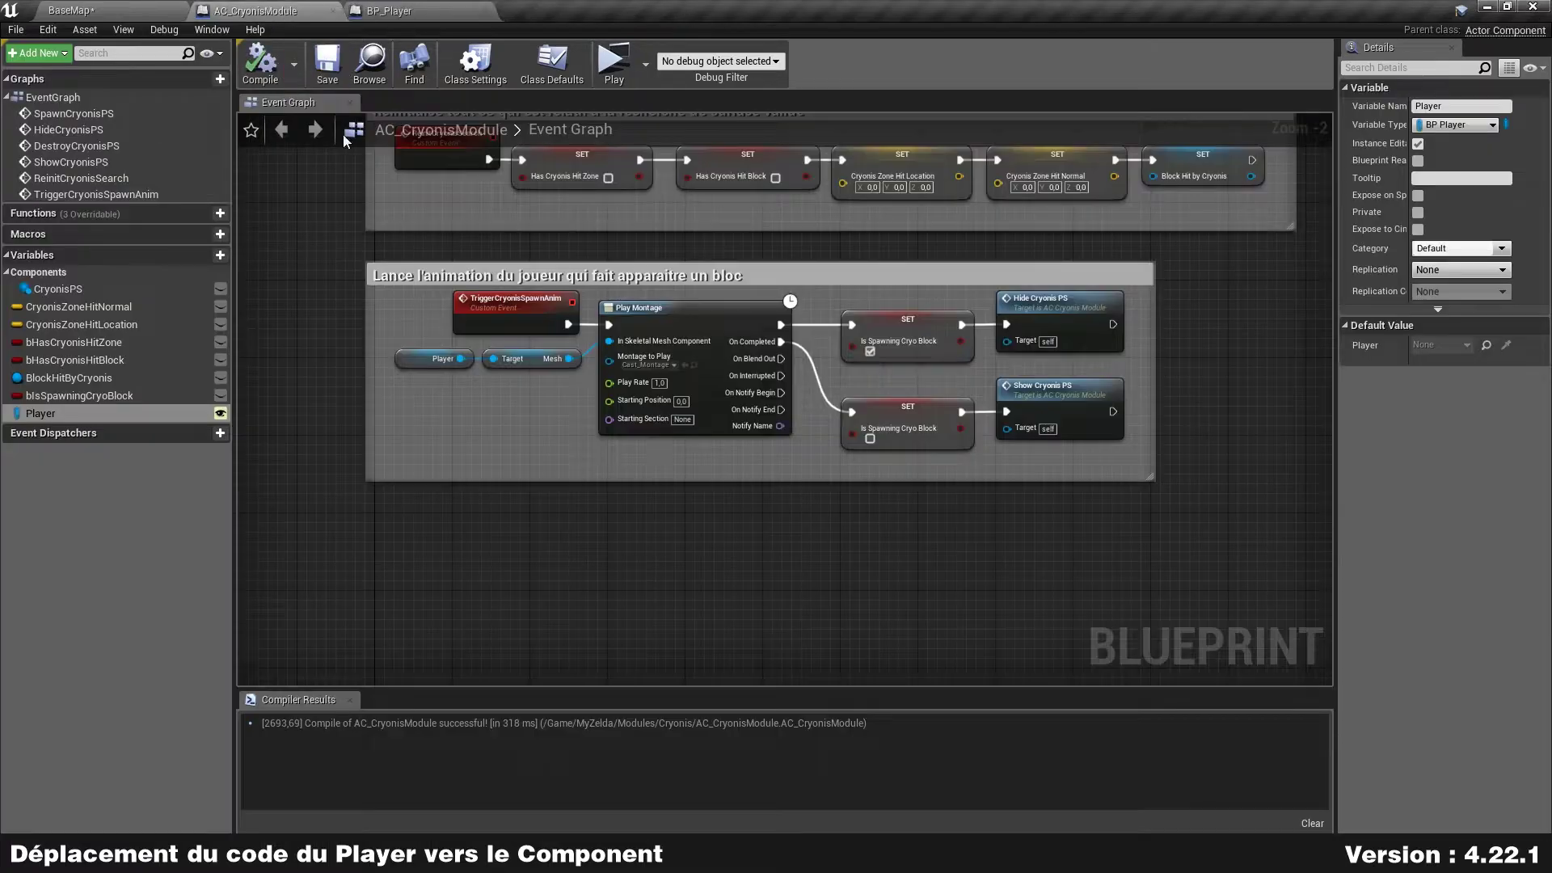
{"action": "left_click", "coordinate": [256, 10]}
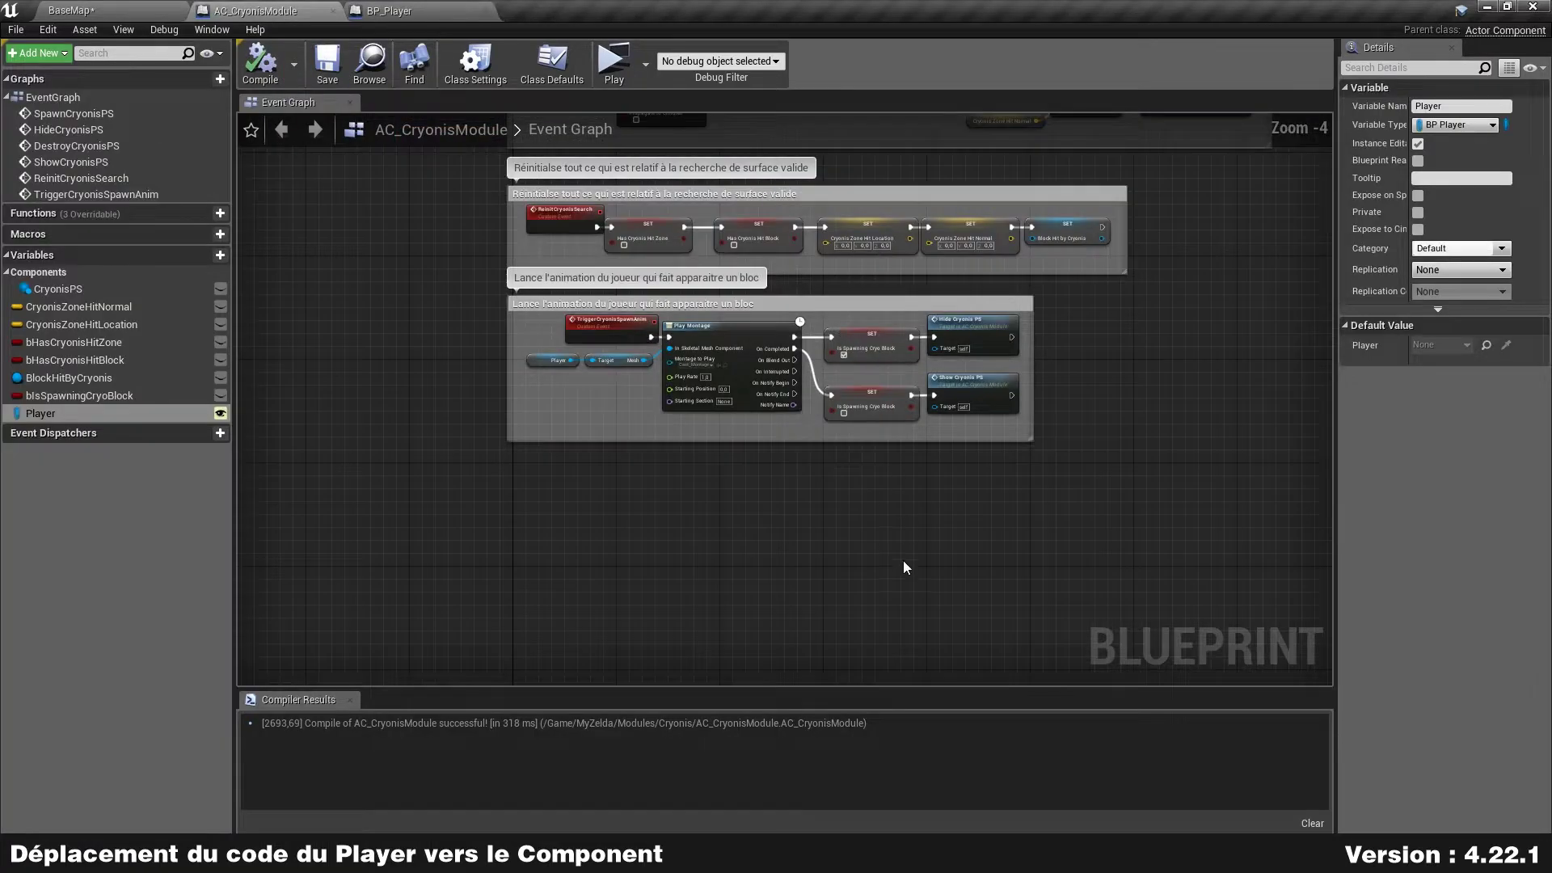
- Close the compiler results and bring BP_Player's block-spawn comment into view in the Cryonis Graph
{"action": "right_click_drag", "start_coordinate": [906, 568], "coordinate": [828, 583]}
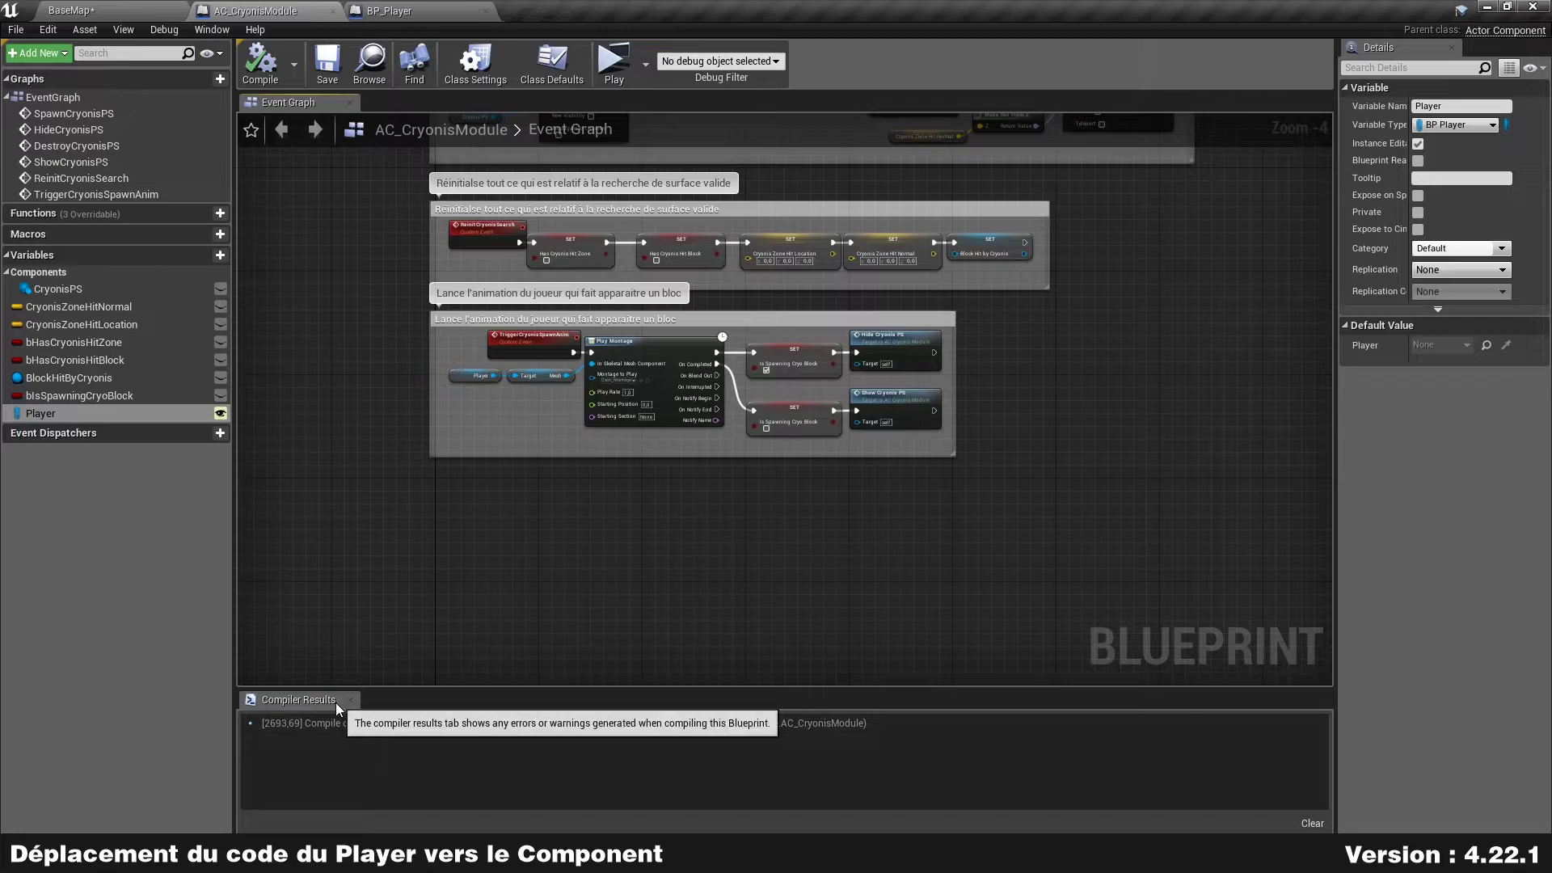
{"action": "left_click", "coordinate": [350, 700]}
{"action": "left_click", "coordinate": [427, 12]}
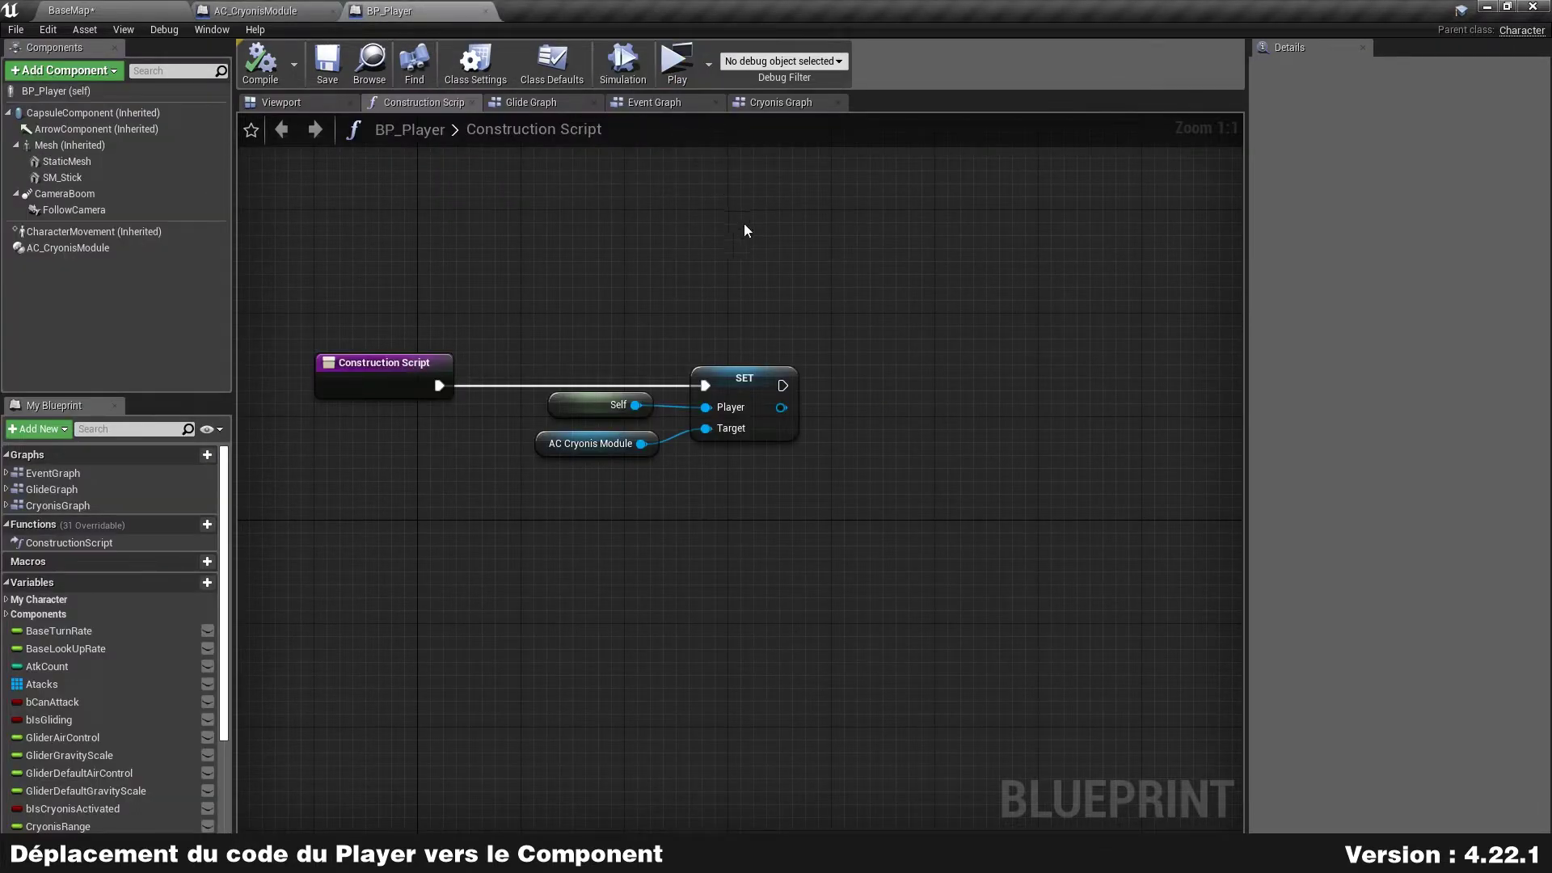
{"action": "left_click", "coordinate": [759, 104]}
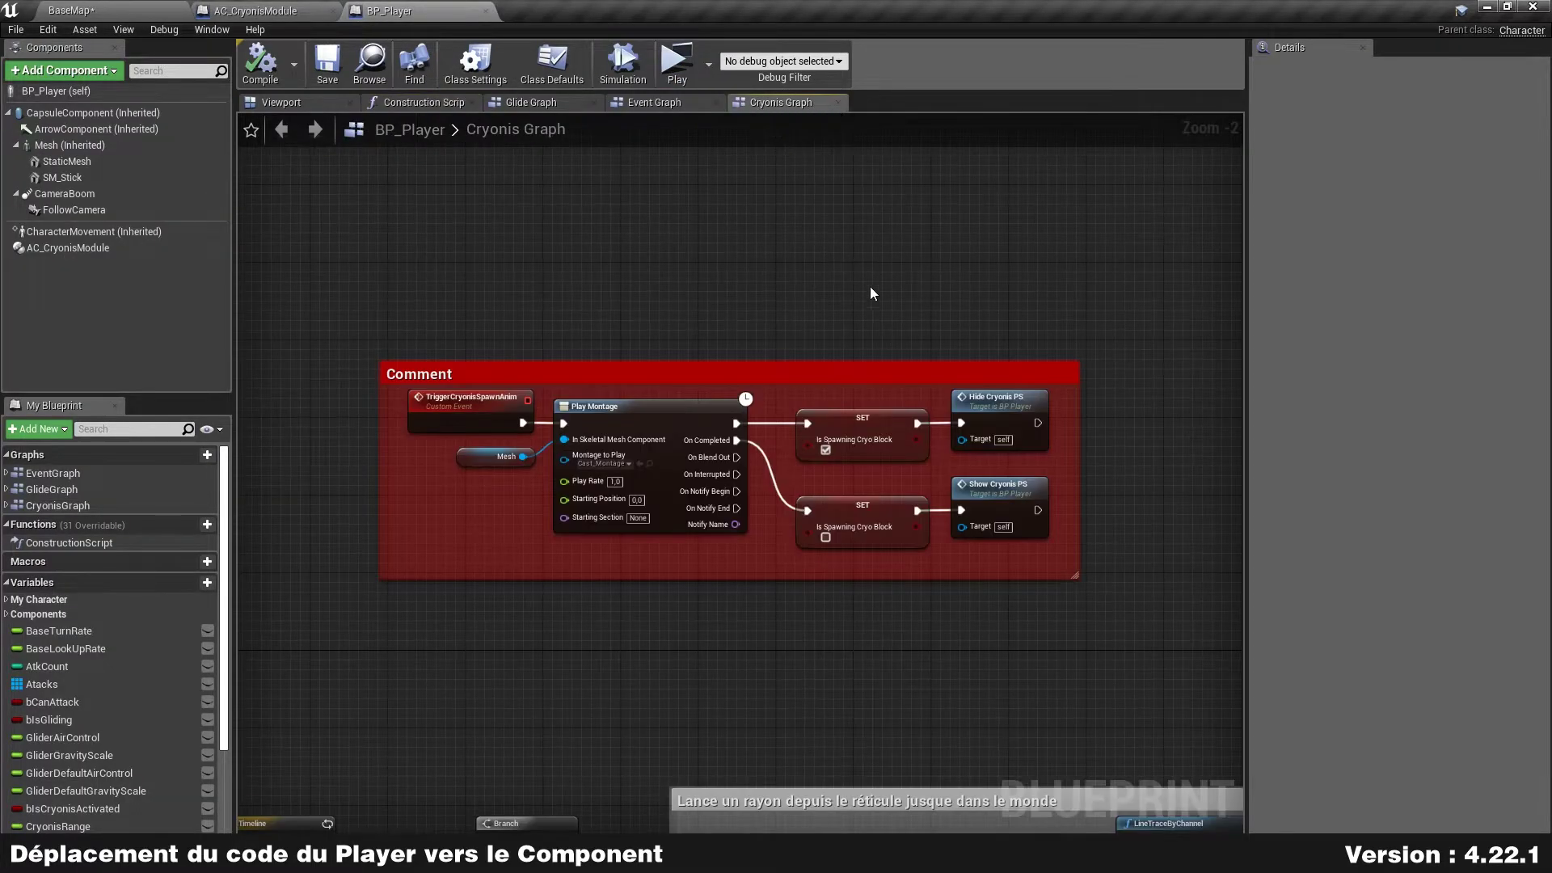
{"action": "scroll", "coordinate": [872, 288], "scroll_direction": "down", "scroll_amount": 5}
{"action": "right_click_drag", "start_coordinate": [999, 632], "coordinate": [658, 418]}
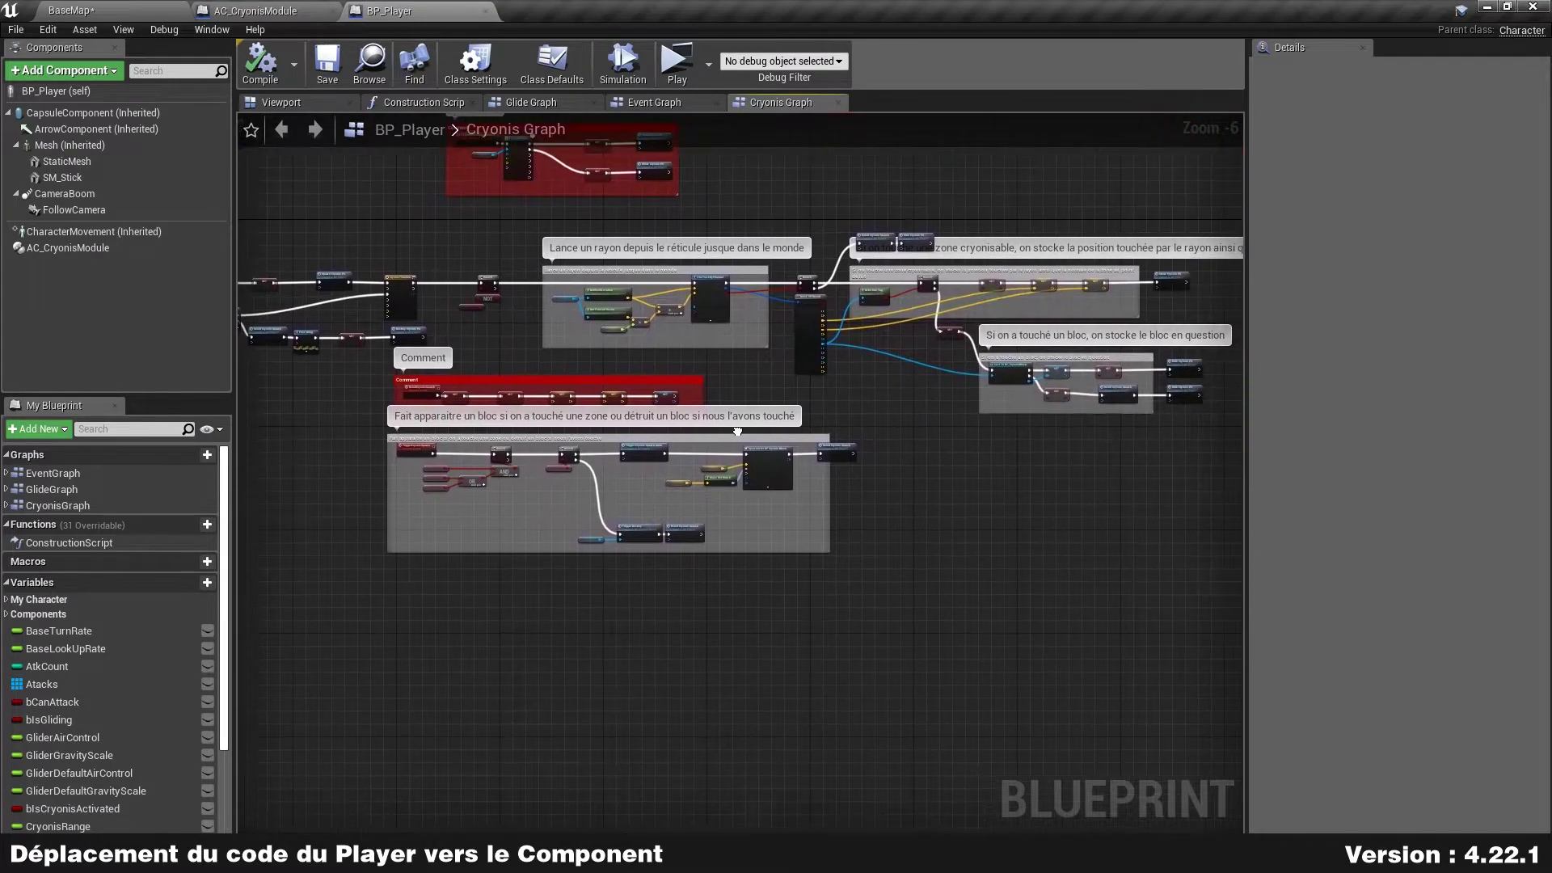
{"action": "scroll", "coordinate": [882, 361], "scroll_direction": "up", "scroll_amount": 1}
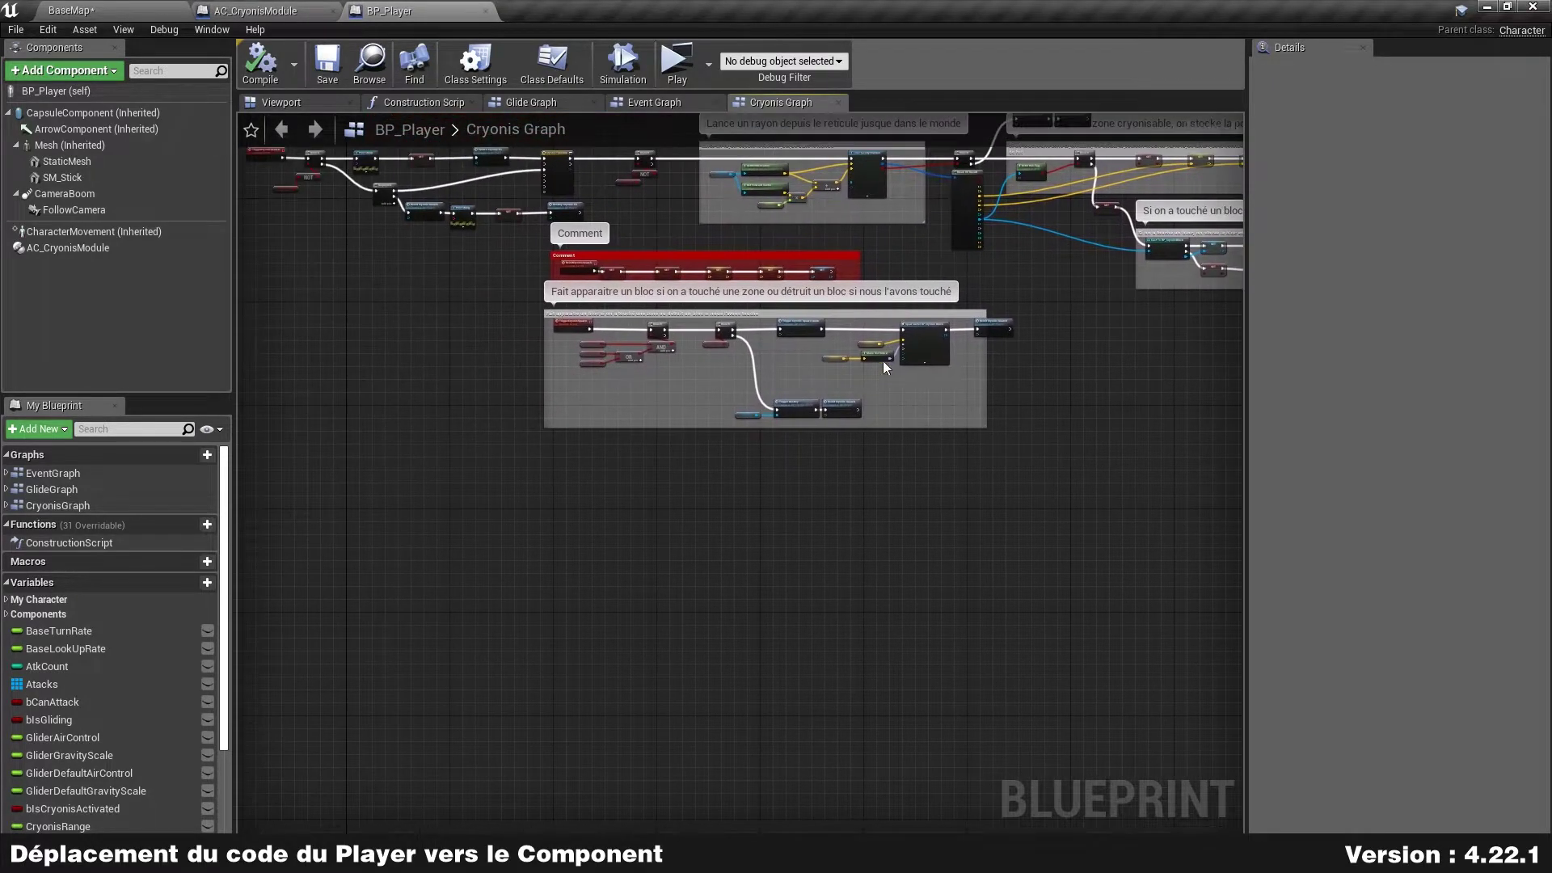
{"action": "scroll", "coordinate": [868, 410], "scroll_direction": "up", "scroll_amount": 4}
{"action": "right_click_drag", "start_coordinate": [887, 401], "coordinate": [890, 553]}
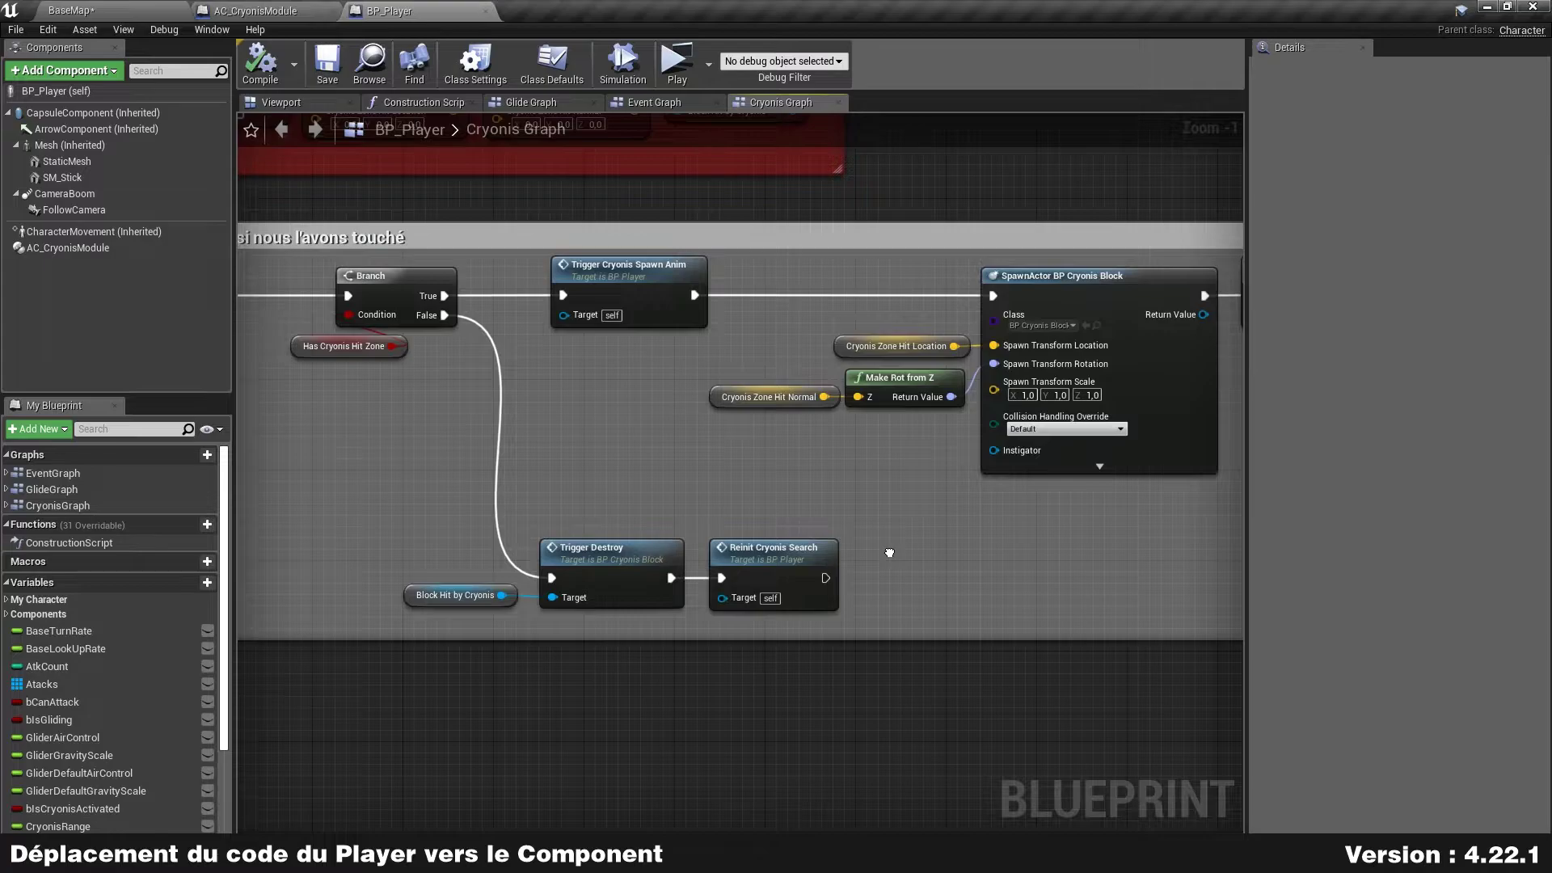
{"action": "scroll", "coordinate": [890, 553], "scroll_direction": "down", "scroll_amount": 2}
{"action": "scroll", "coordinate": [889, 540], "scroll_direction": "down", "scroll_amount": 1}
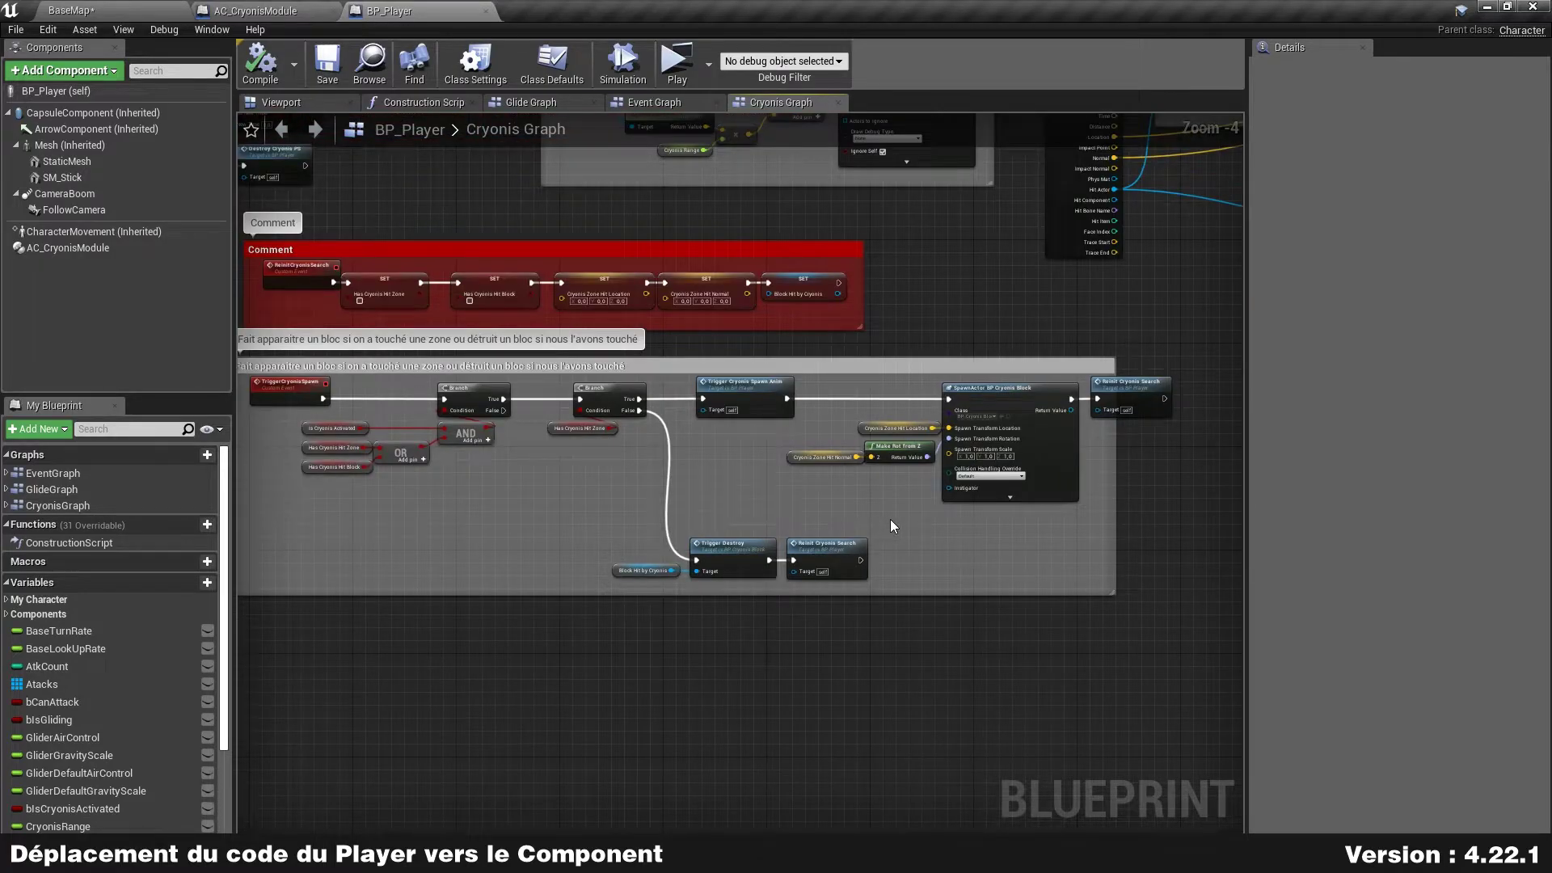
{"action": "right_click_drag", "start_coordinate": [891, 526], "coordinate": [970, 422]}
{"action": "scroll", "coordinate": [817, 441], "scroll_direction": "down", "scroll_amount": 2}
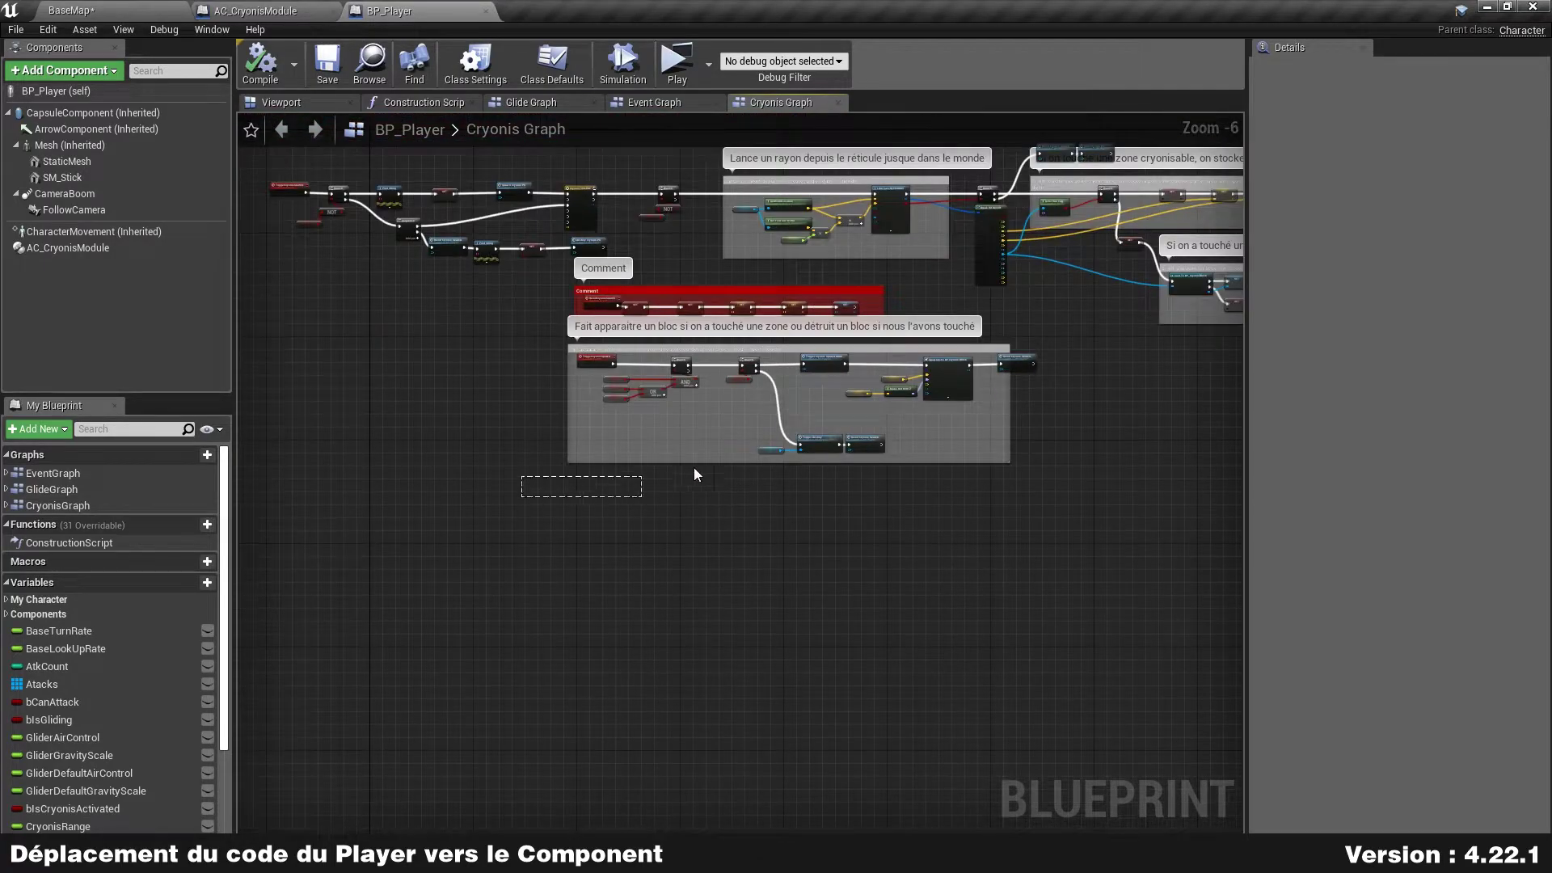
- Set the block-spawn comment's Comment Color to pure red
{"action": "left_click_drag", "start_coordinate": [693, 475], "coordinate": [1095, 341]}
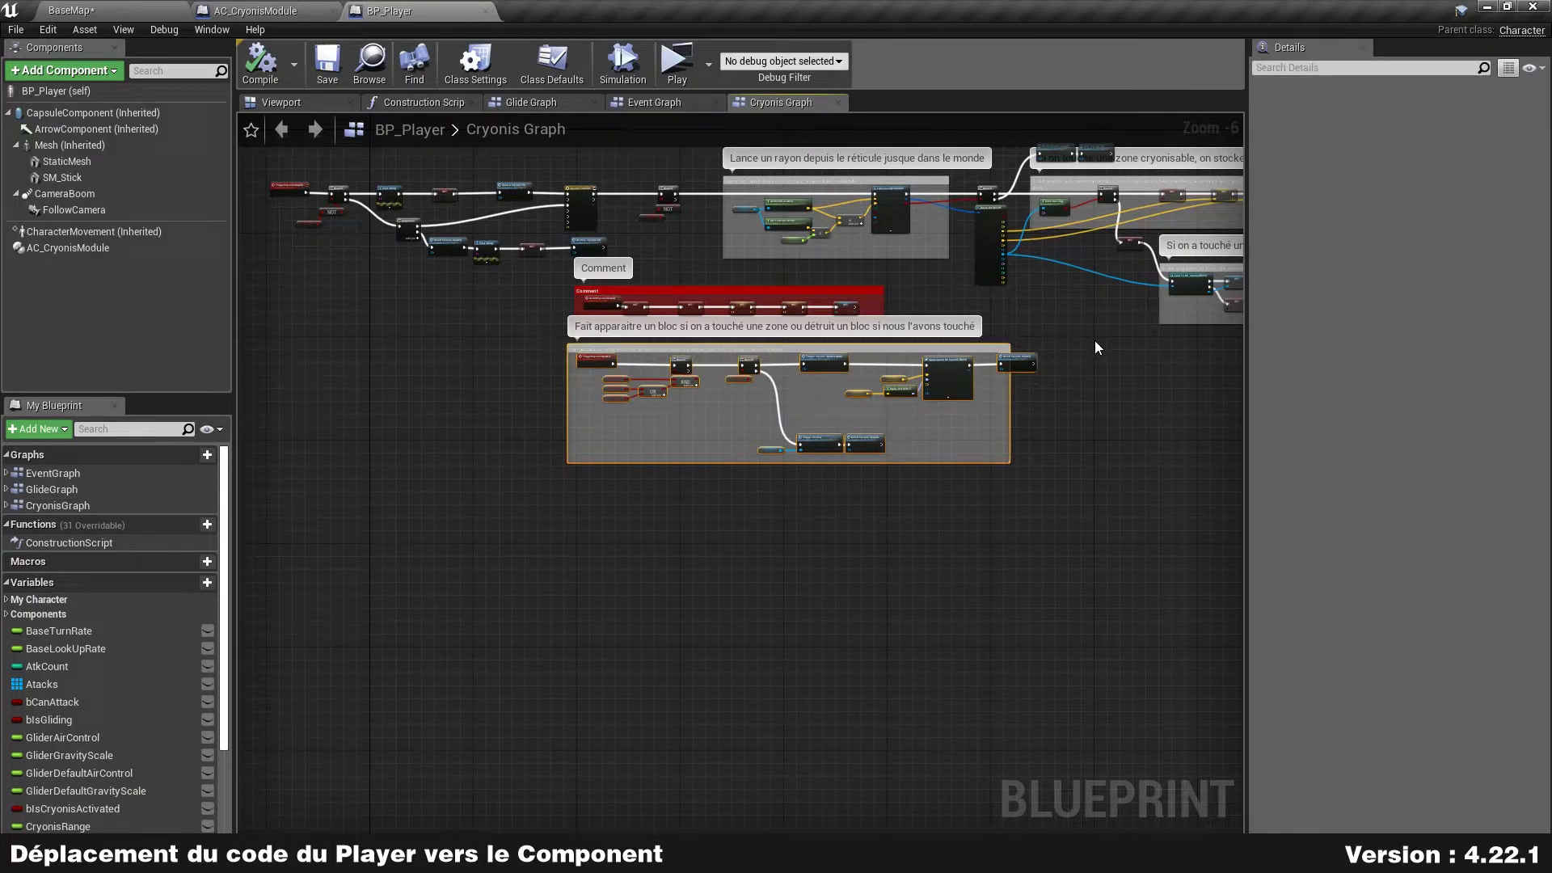
{"action": "scroll", "coordinate": [929, 342], "scroll_direction": "up", "scroll_amount": 4}
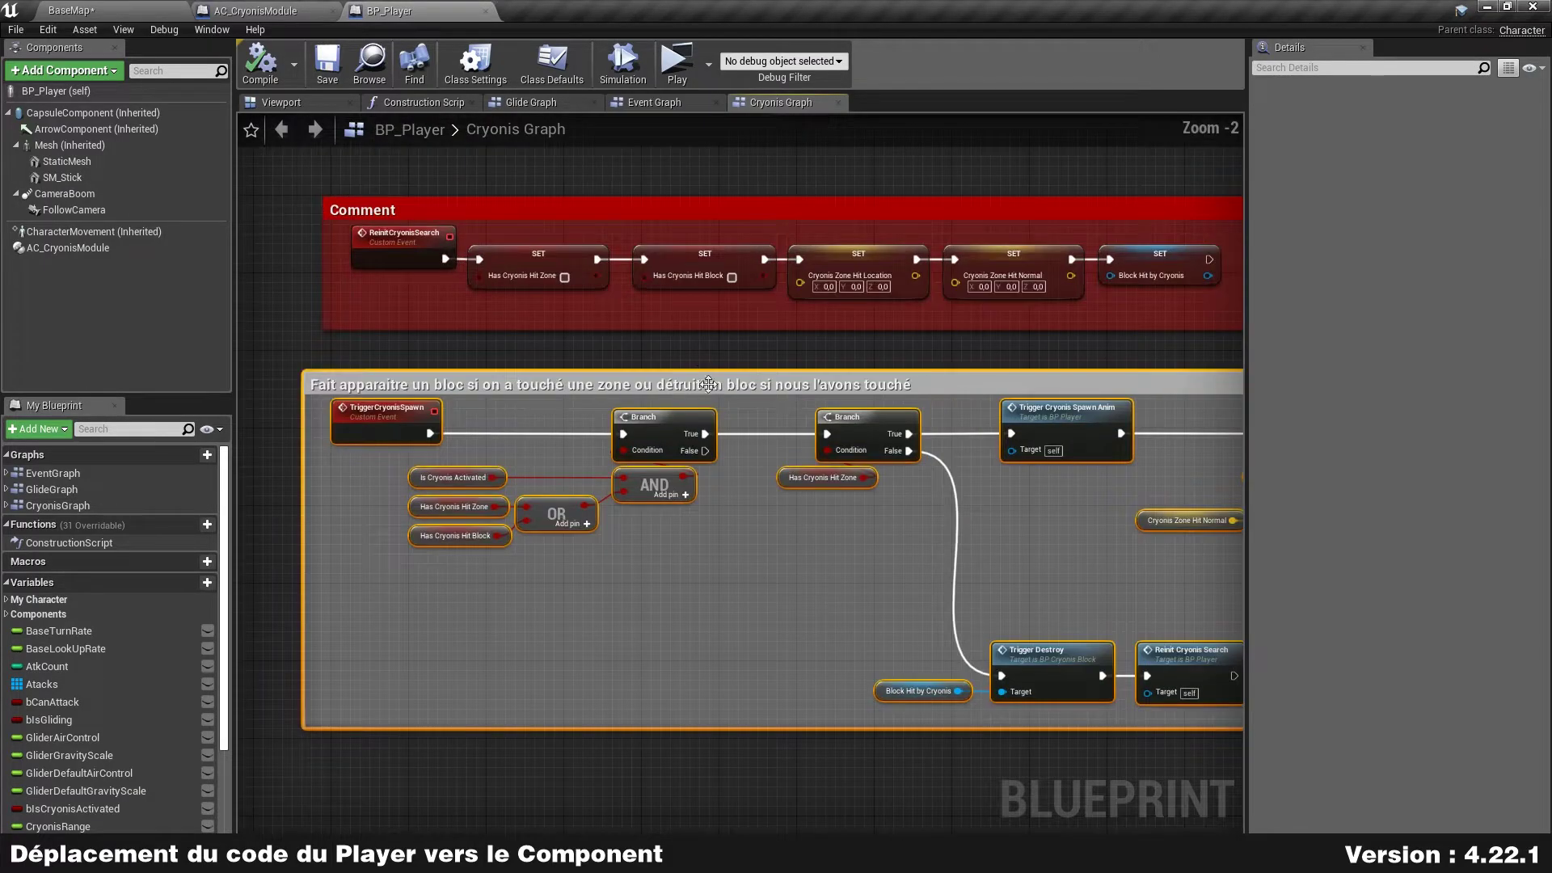
{"action": "left_click", "coordinate": [928, 383]}
{"action": "left_click", "coordinate": [1427, 175]}
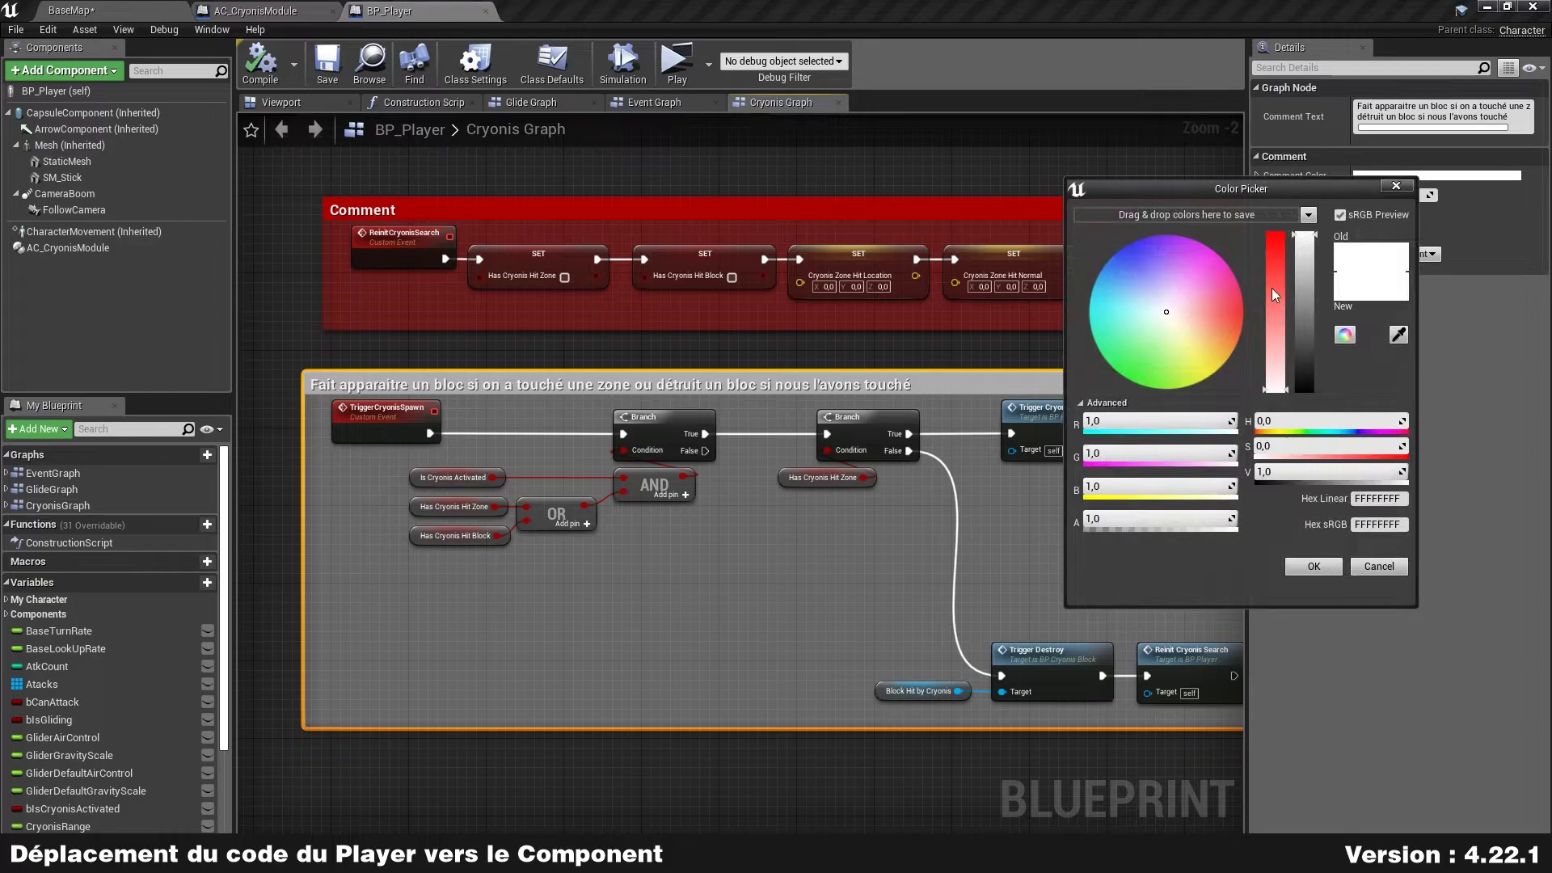
{"action": "left_click_drag", "start_coordinate": [1274, 295], "coordinate": [1275, 233]}
{"action": "left_click", "coordinate": [1318, 573]}
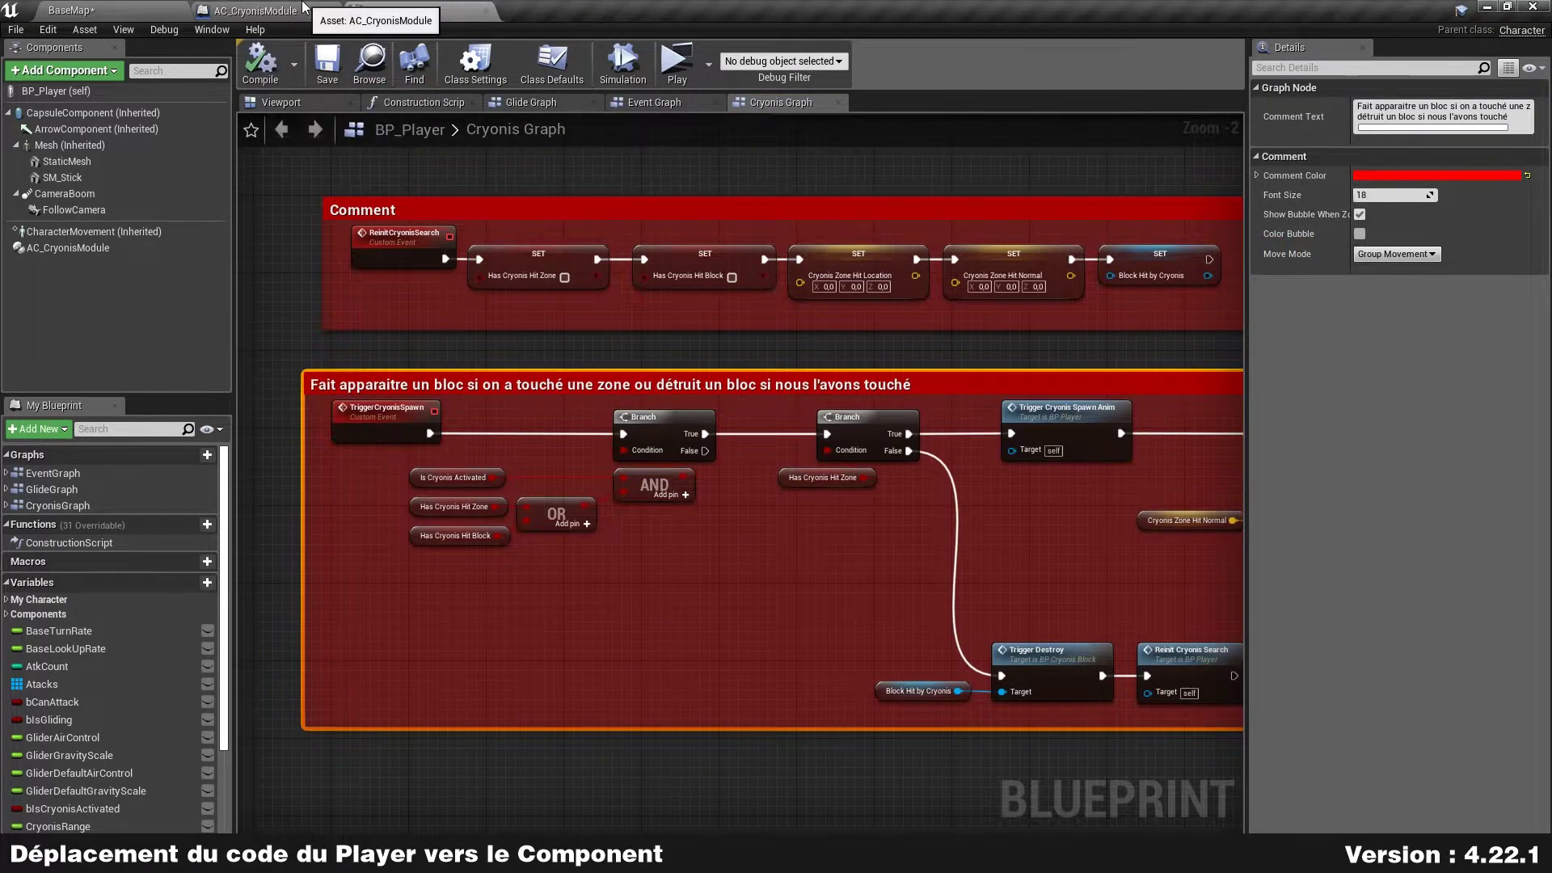
- Paste the block-spawn nodes into AC_CryonisModule and create the missing bIsCryonisActivated variable
{"action": "left_click", "coordinate": [311, 8]}
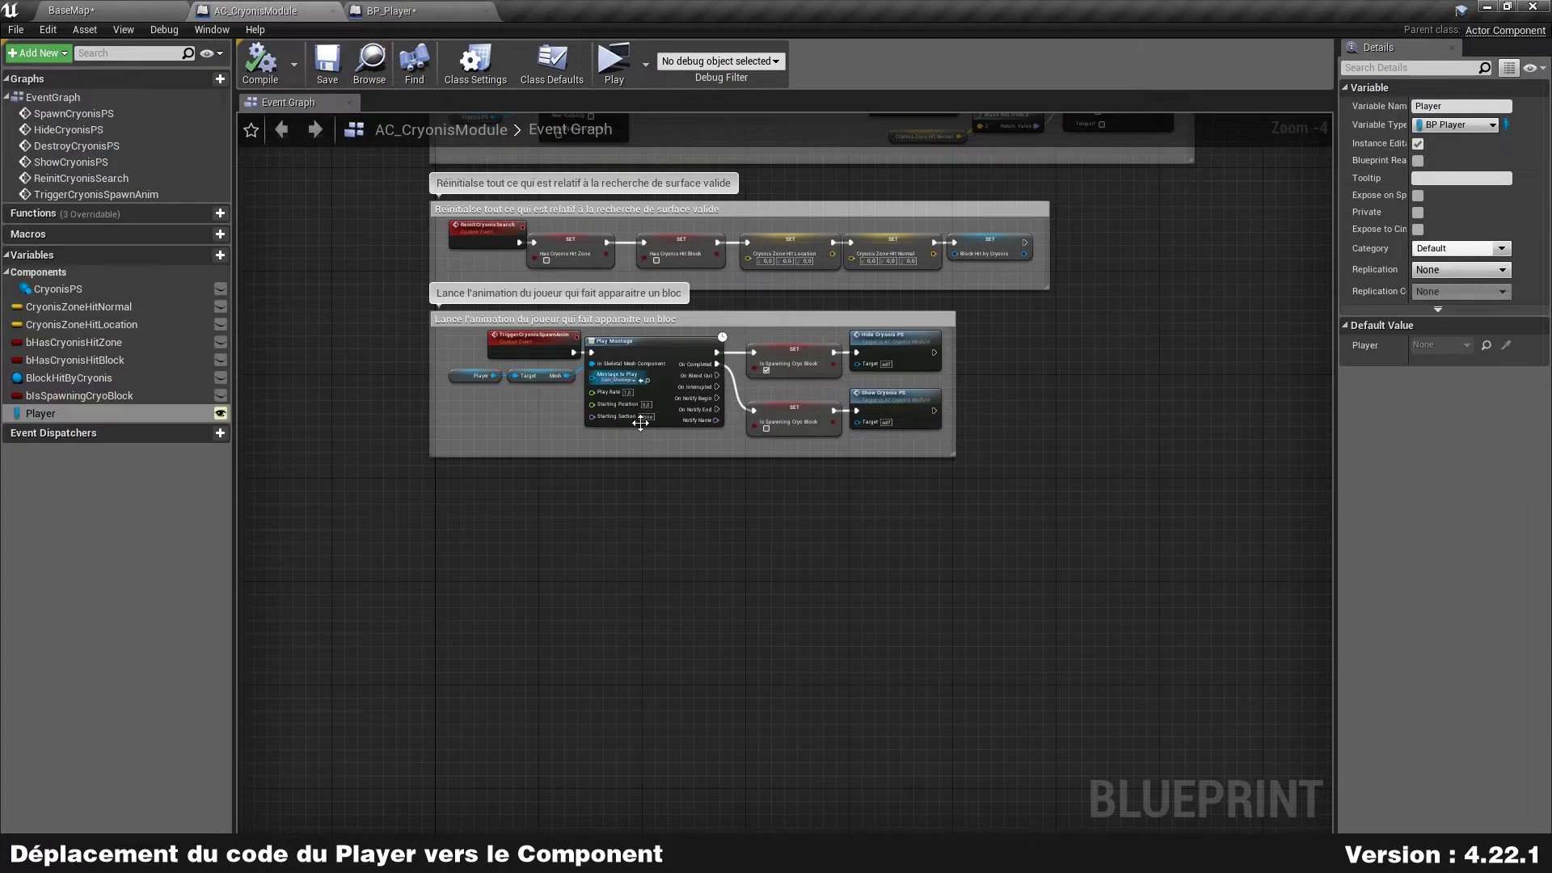
{"action": "key", "text": "ctrl+v"}
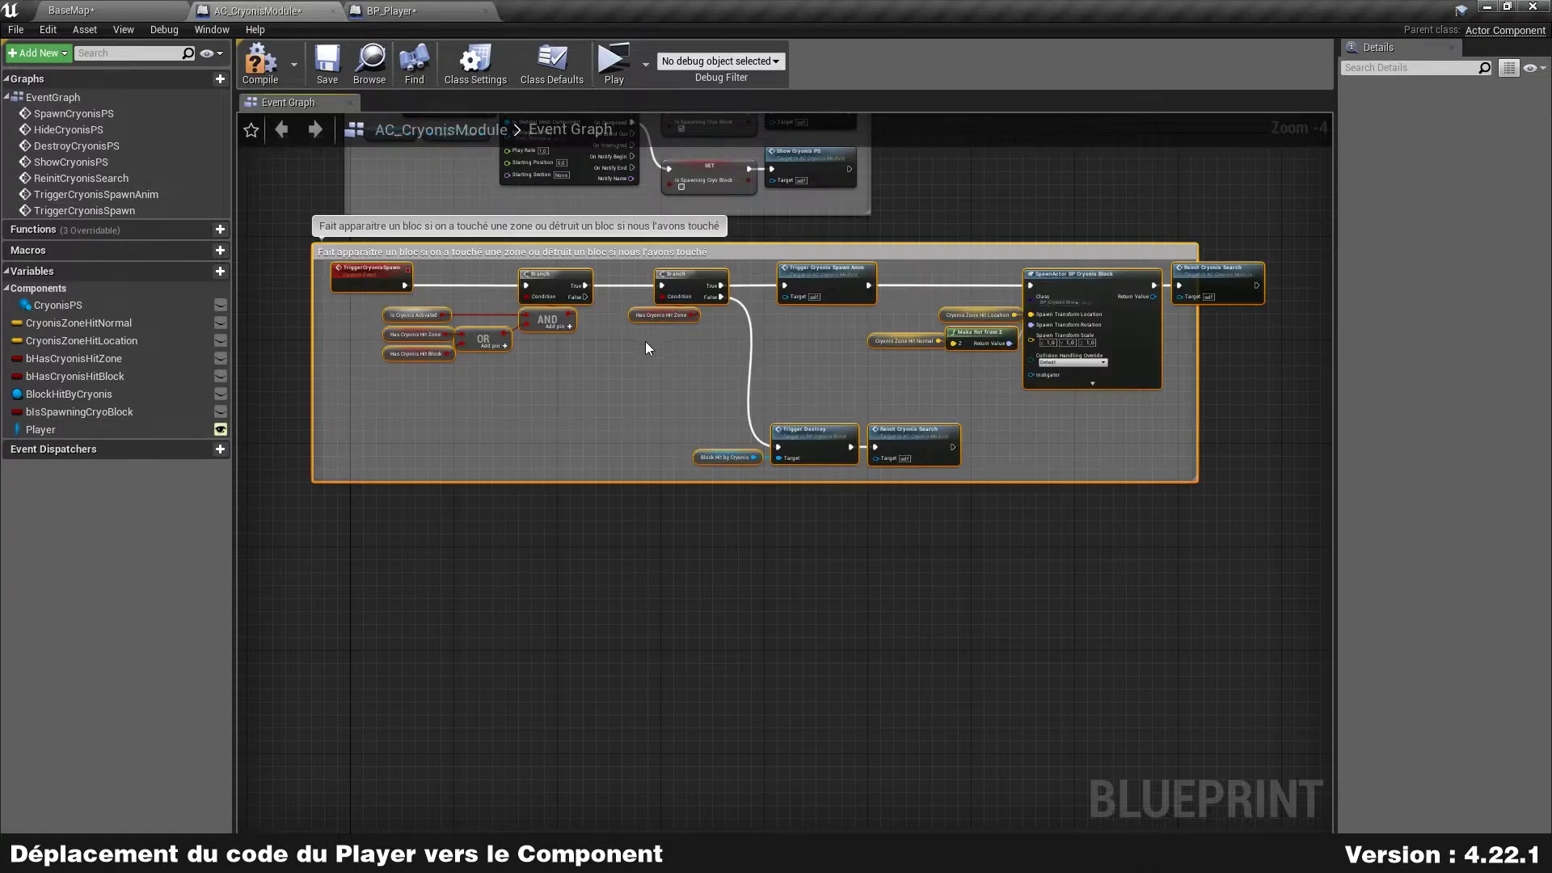
{"action": "left_click_drag", "start_coordinate": [647, 259], "coordinate": [695, 320]}
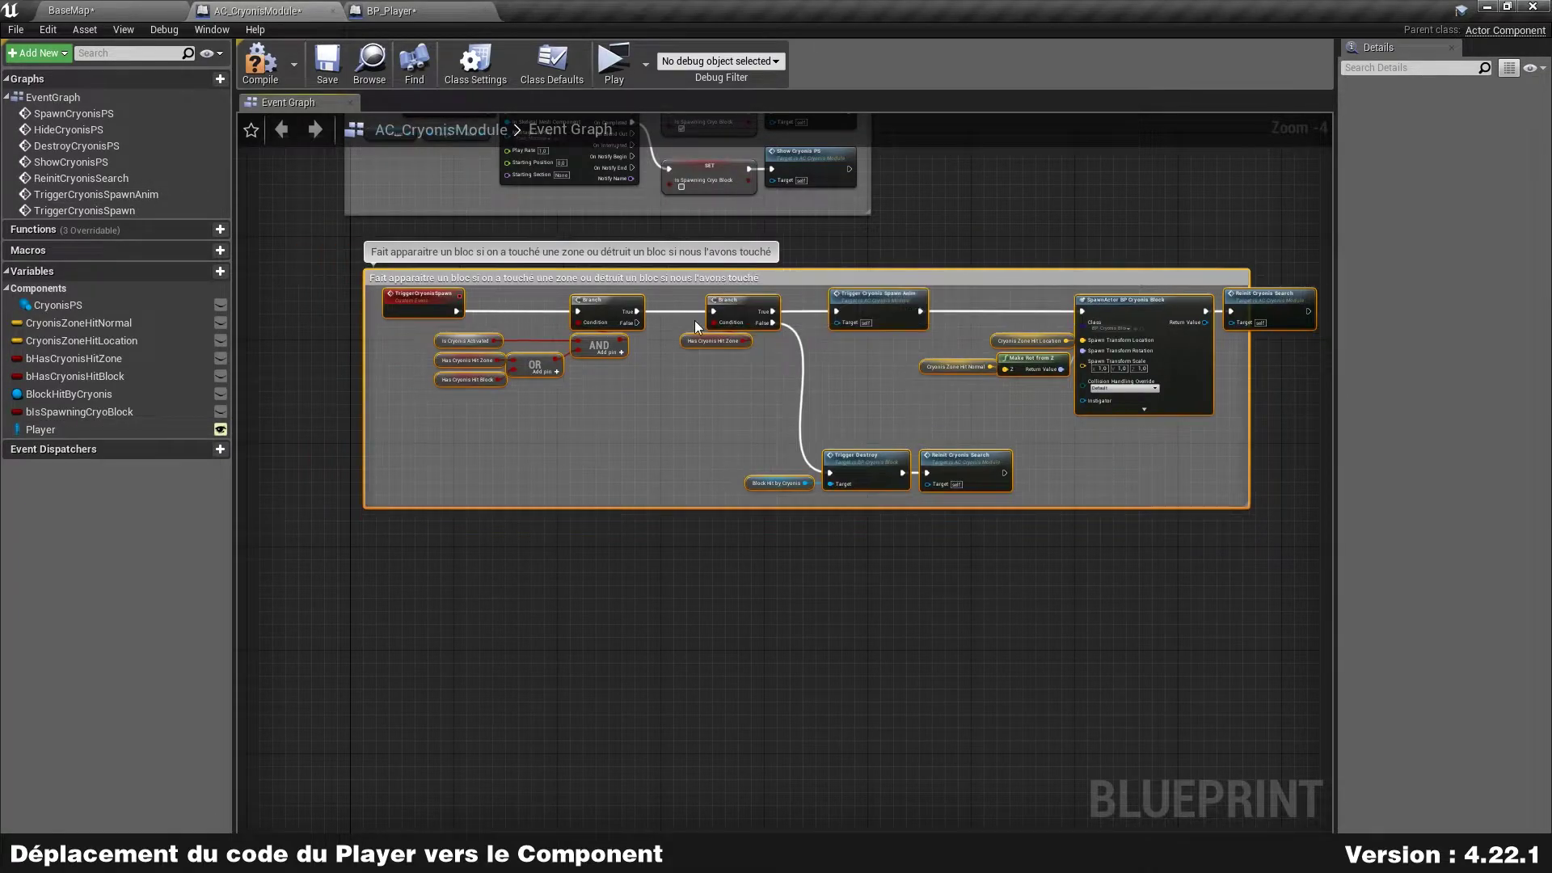
{"action": "scroll", "coordinate": [561, 420], "scroll_direction": "up", "scroll_amount": 4}
{"action": "left_click", "coordinate": [560, 420]}
{"action": "right_click_drag", "start_coordinate": [424, 395], "coordinate": [633, 456]}
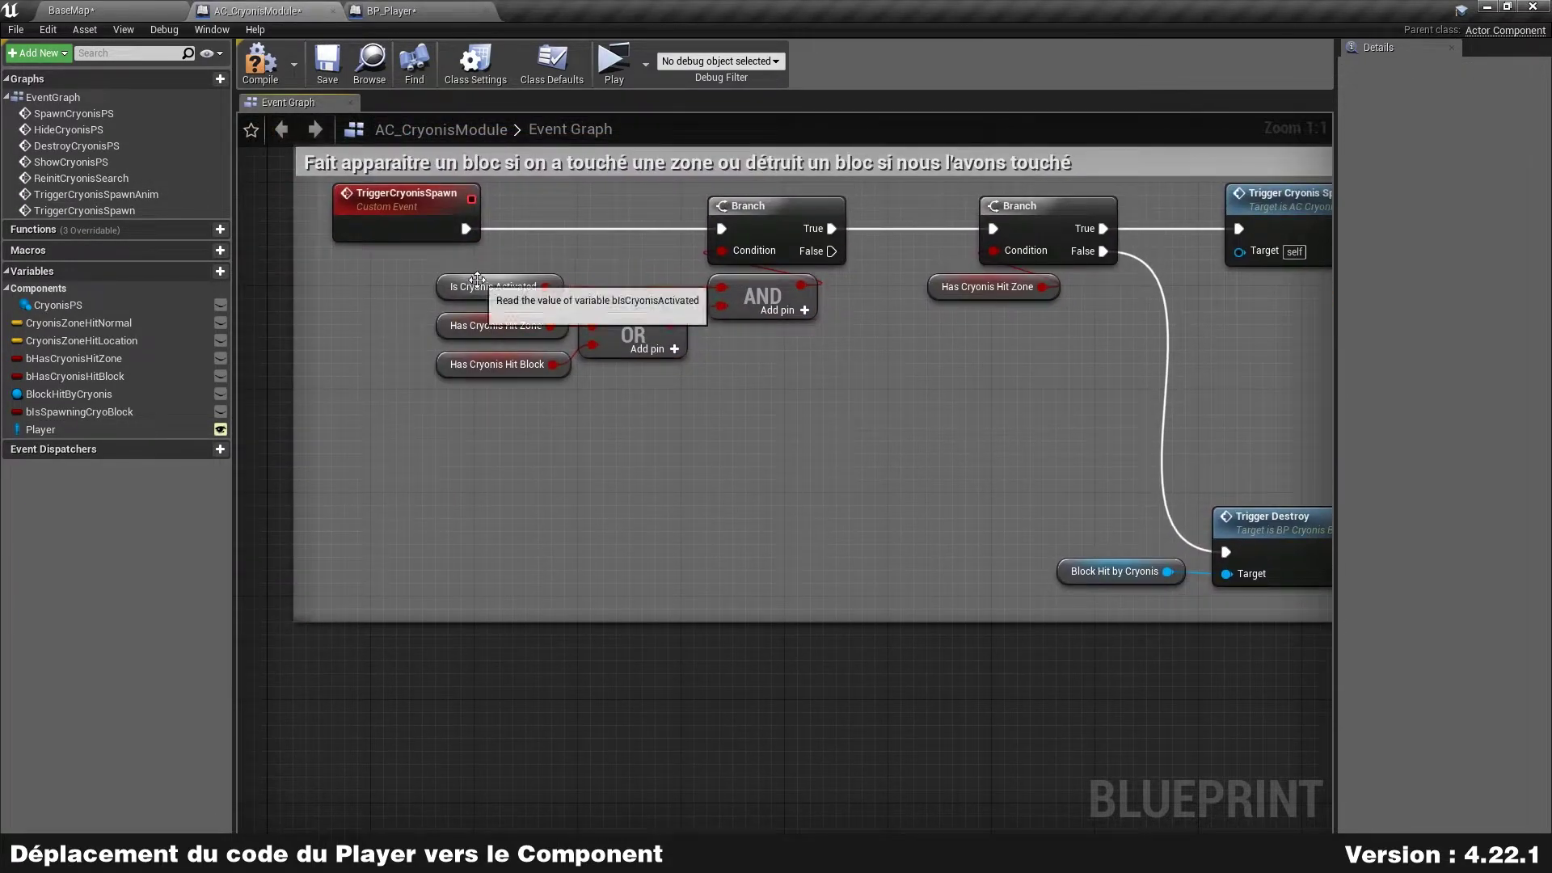
{"action": "right_click", "coordinate": [477, 280]}
{"action": "left_click", "coordinate": [556, 302]}
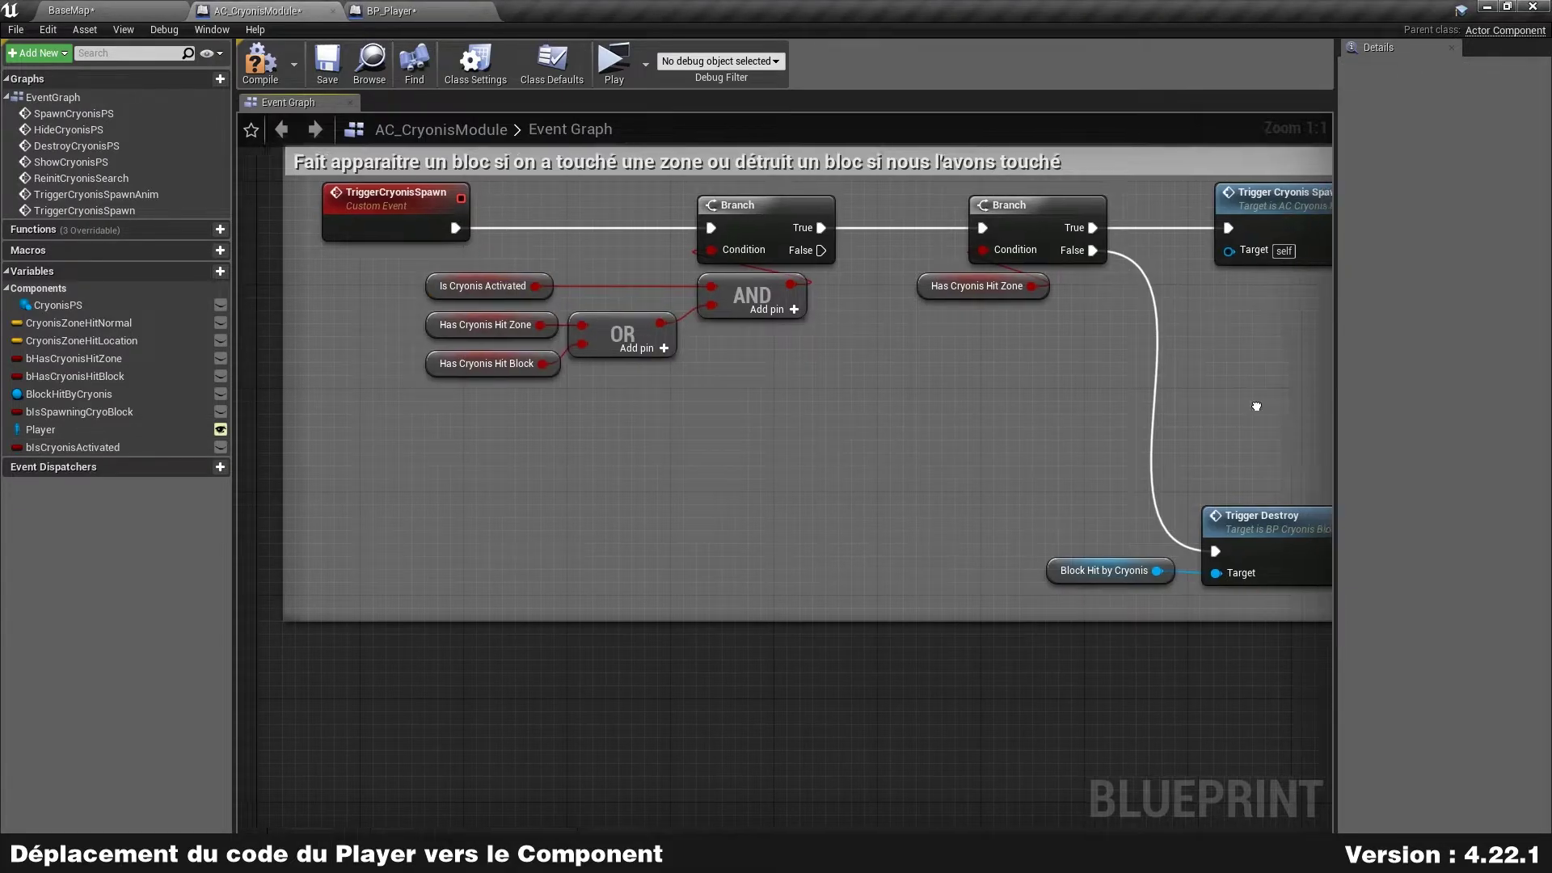
- Widen the pasted comment to enclose SpawnActor and Reinit, reposition it, and save the module
{"action": "right_click_drag", "start_coordinate": [1267, 407], "coordinate": [565, 419]}
{"action": "right_click_drag", "start_coordinate": [1245, 475], "coordinate": [825, 498]}
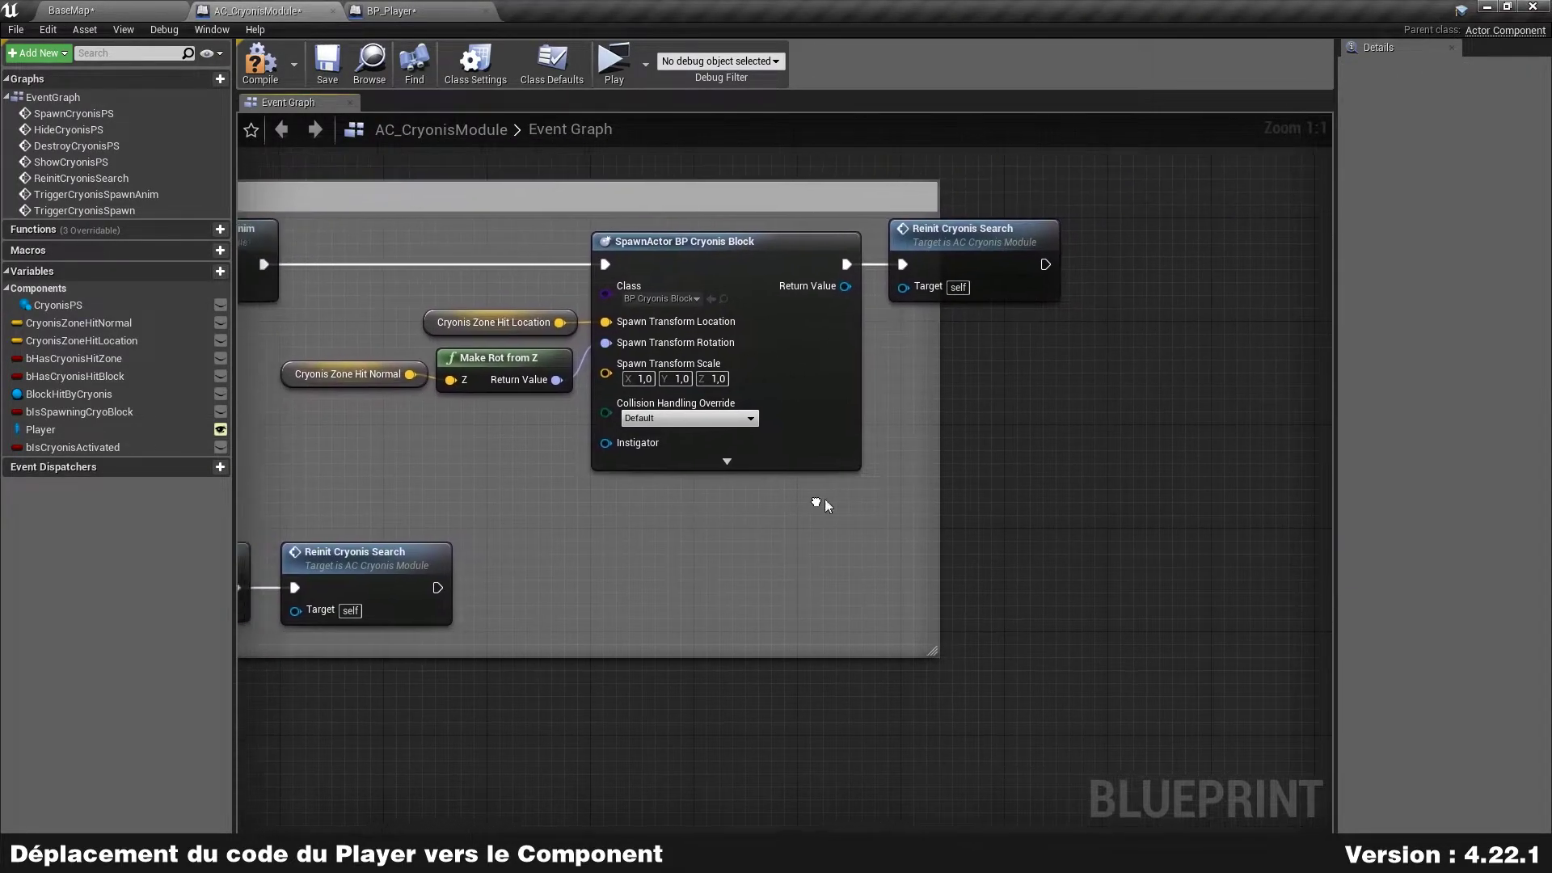
{"action": "left_click_drag", "start_coordinate": [945, 467], "coordinate": [1082, 452]}
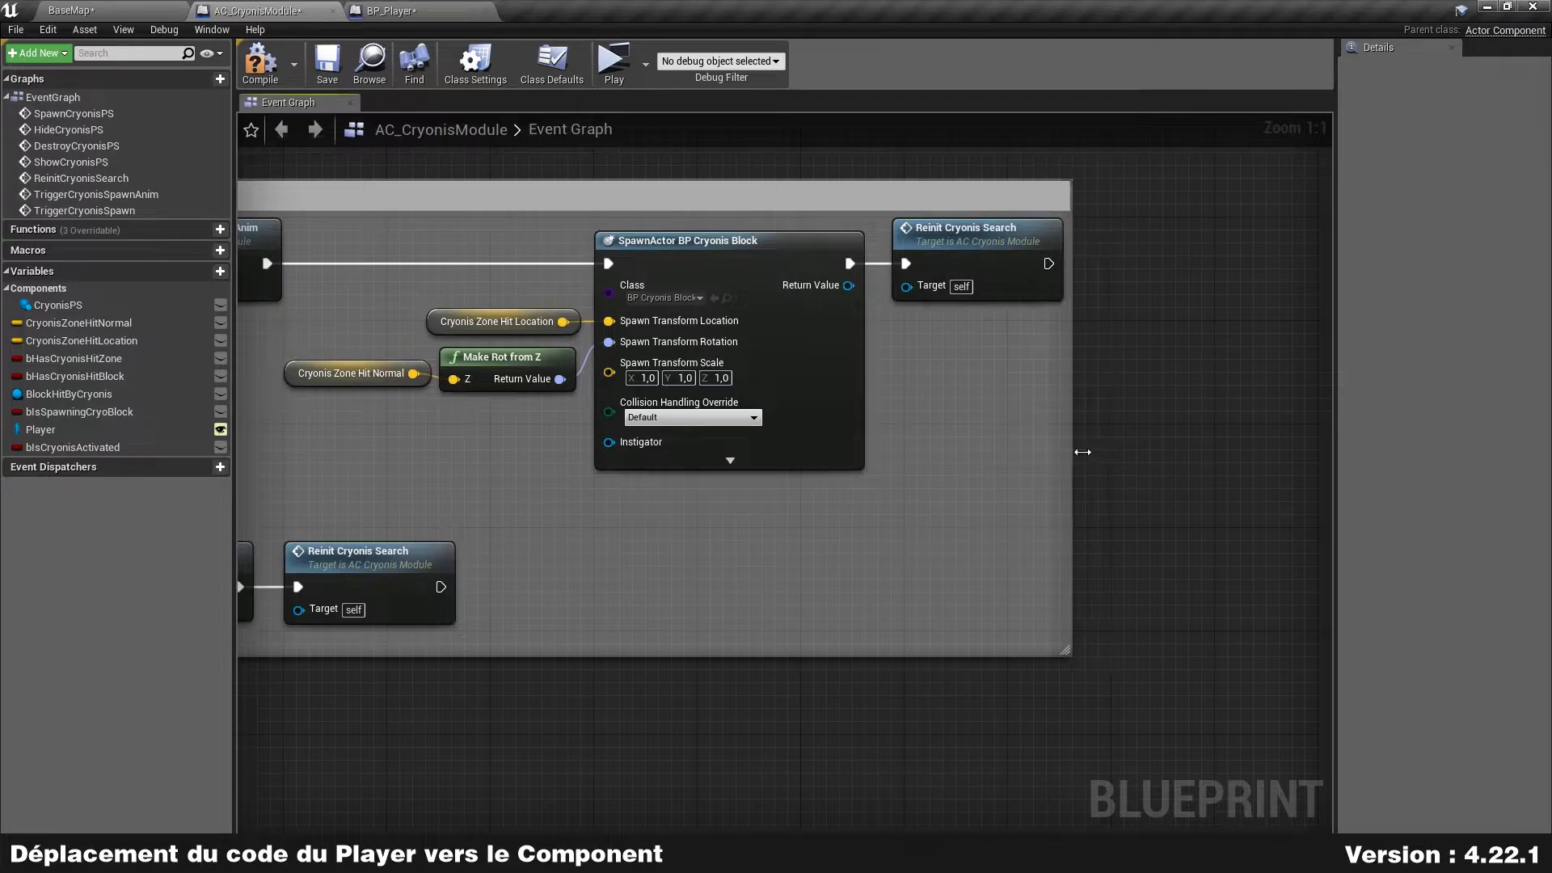
{"action": "right_click_drag", "start_coordinate": [750, 544], "coordinate": [1332, 604]}
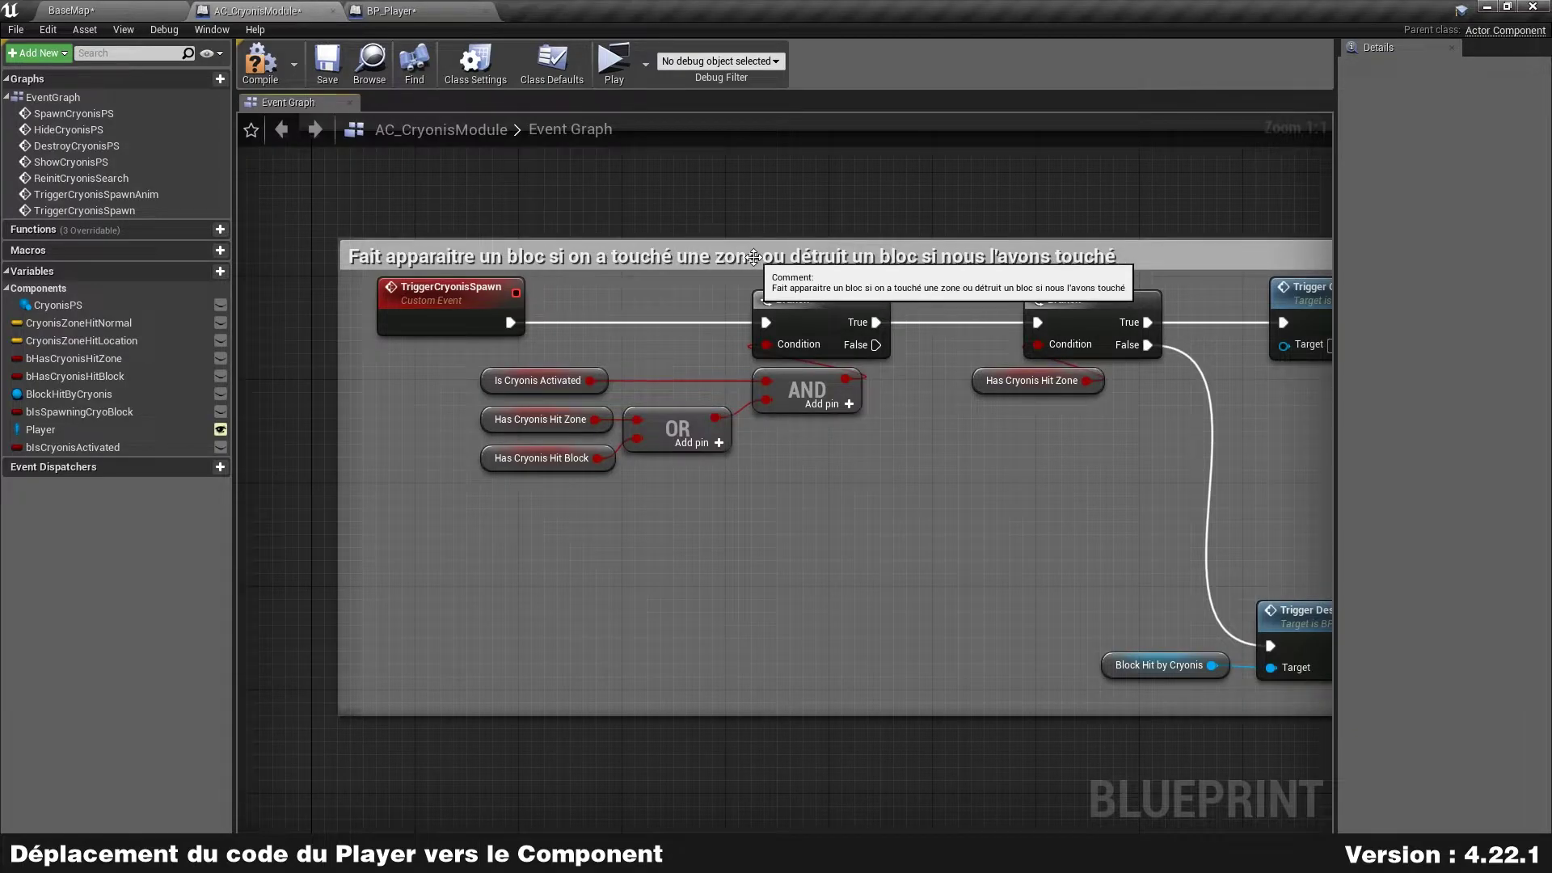
{"action": "scroll", "coordinate": [989, 474], "scroll_direction": "down", "scroll_amount": 2}
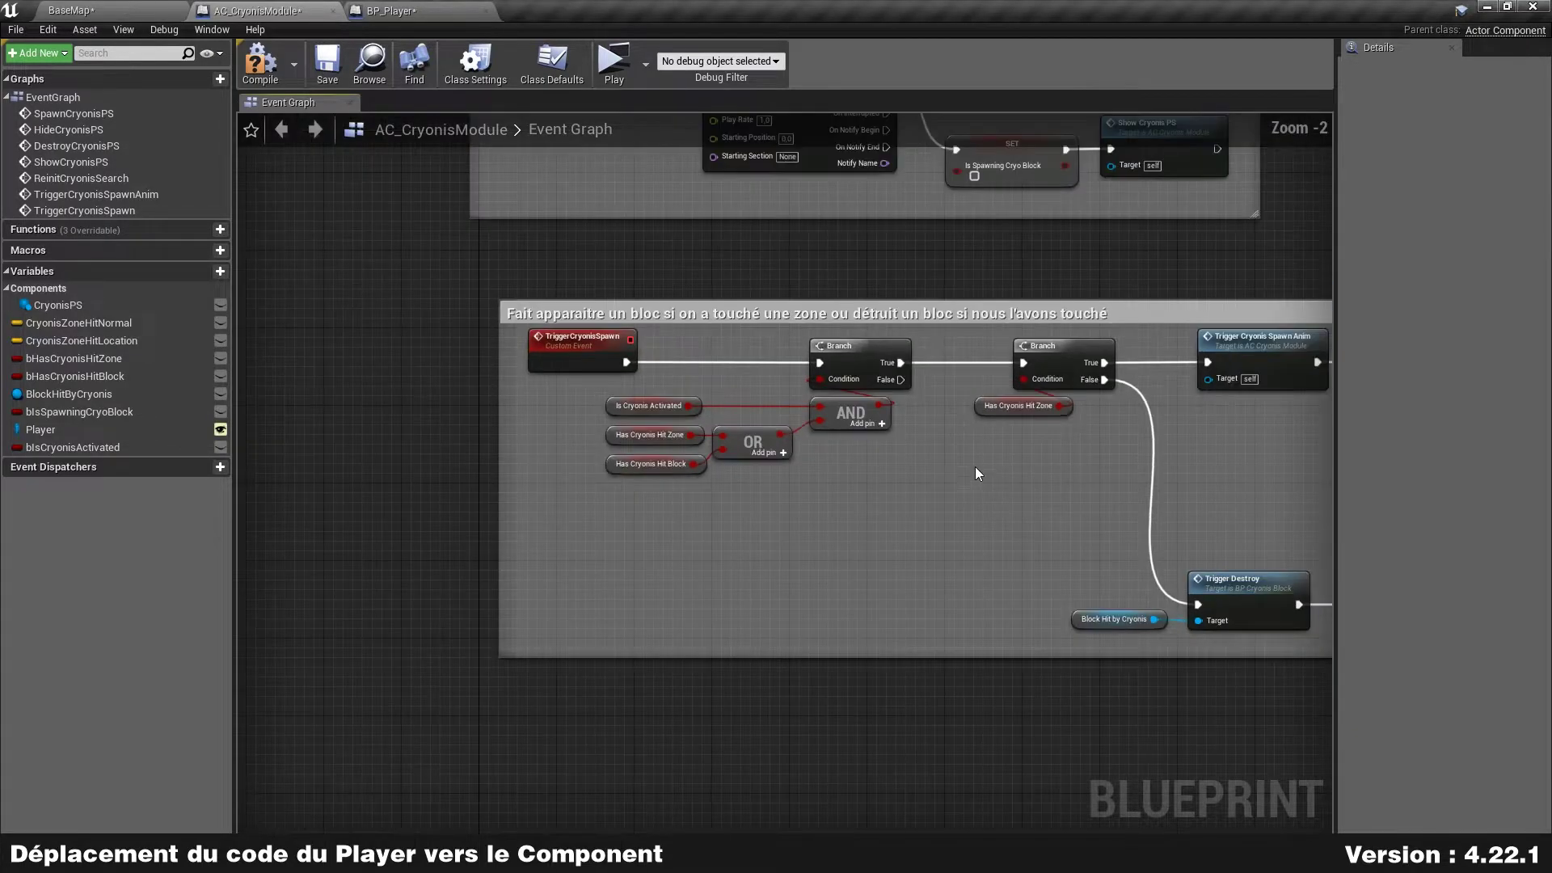
{"action": "left_click_drag", "start_coordinate": [1012, 346], "coordinate": [978, 302]}
{"action": "left_click", "coordinate": [929, 396]}
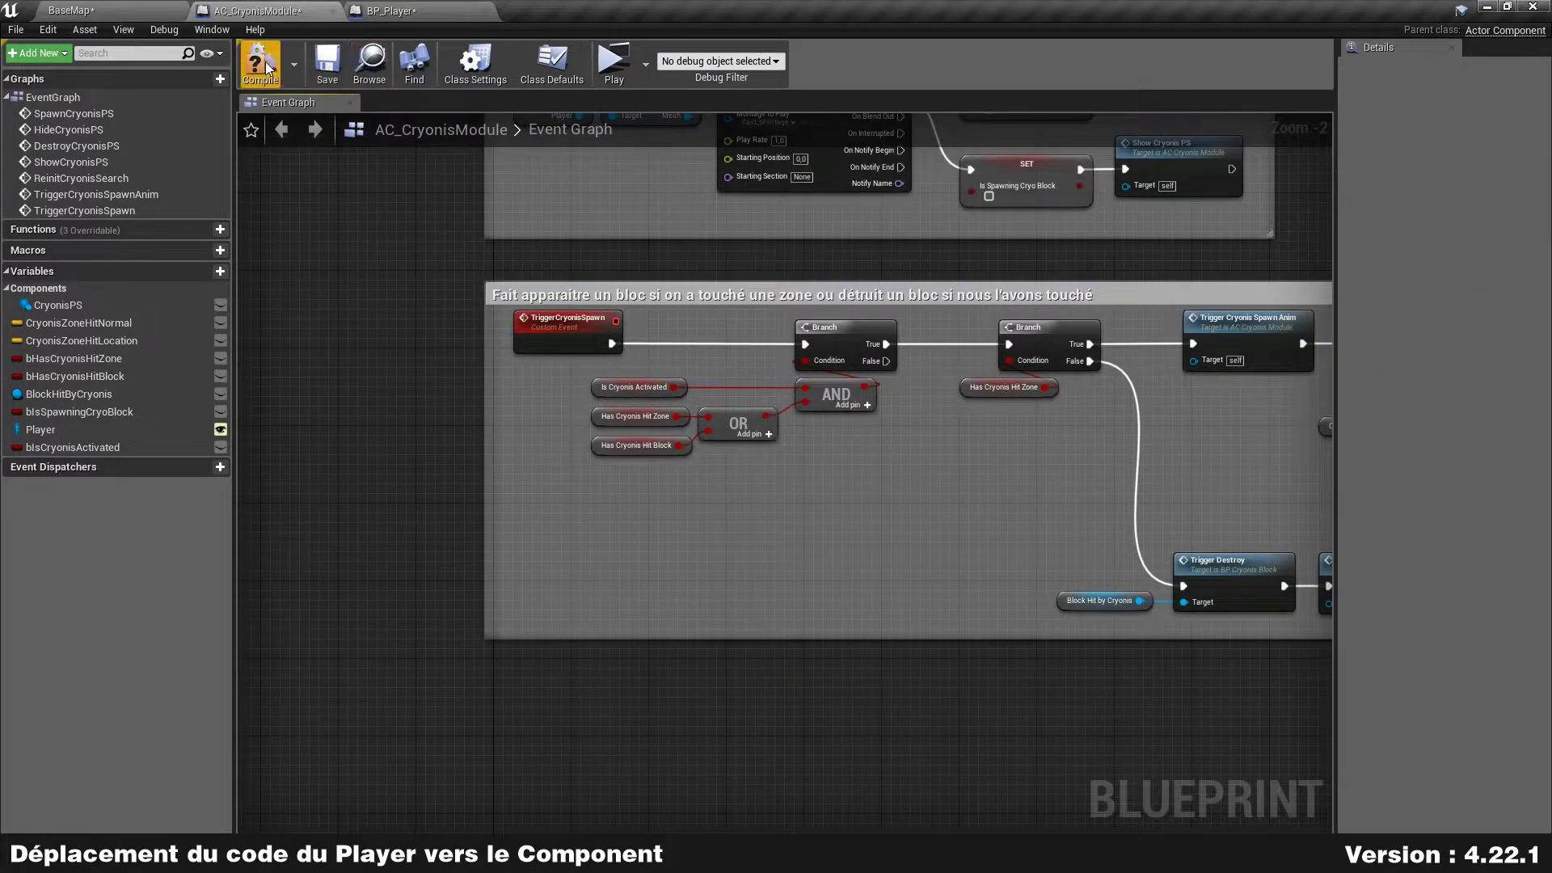
{"action": "left_click", "coordinate": [324, 68]}
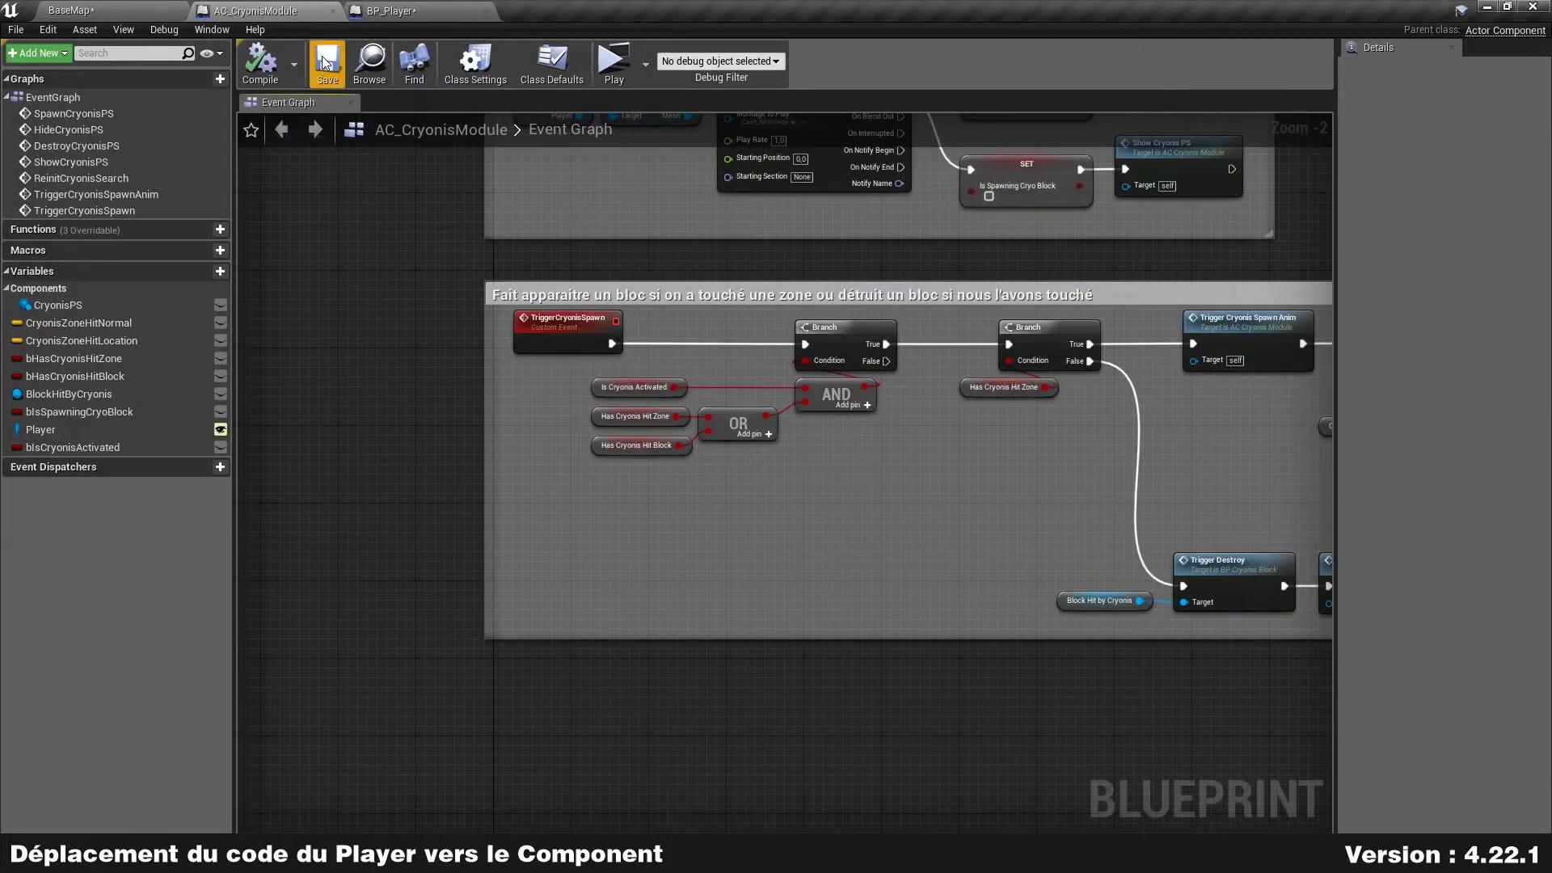
- Back in BP_Player's Cryonis Graph, select the red block-spawn comment and its nodes
{"action": "left_click", "coordinate": [420, 11]}
{"action": "scroll", "coordinate": [744, 379], "scroll_direction": "down", "scroll_amount": 5}
{"action": "mouse_move", "coordinate": [744, 379]}
{"action": "right_mouse_down"}
{"action": "mouse_move", "coordinate": [692, 458]}
{"action": "mouse_move", "coordinate": [827, 385]}
{"action": "right_mouse_up"}
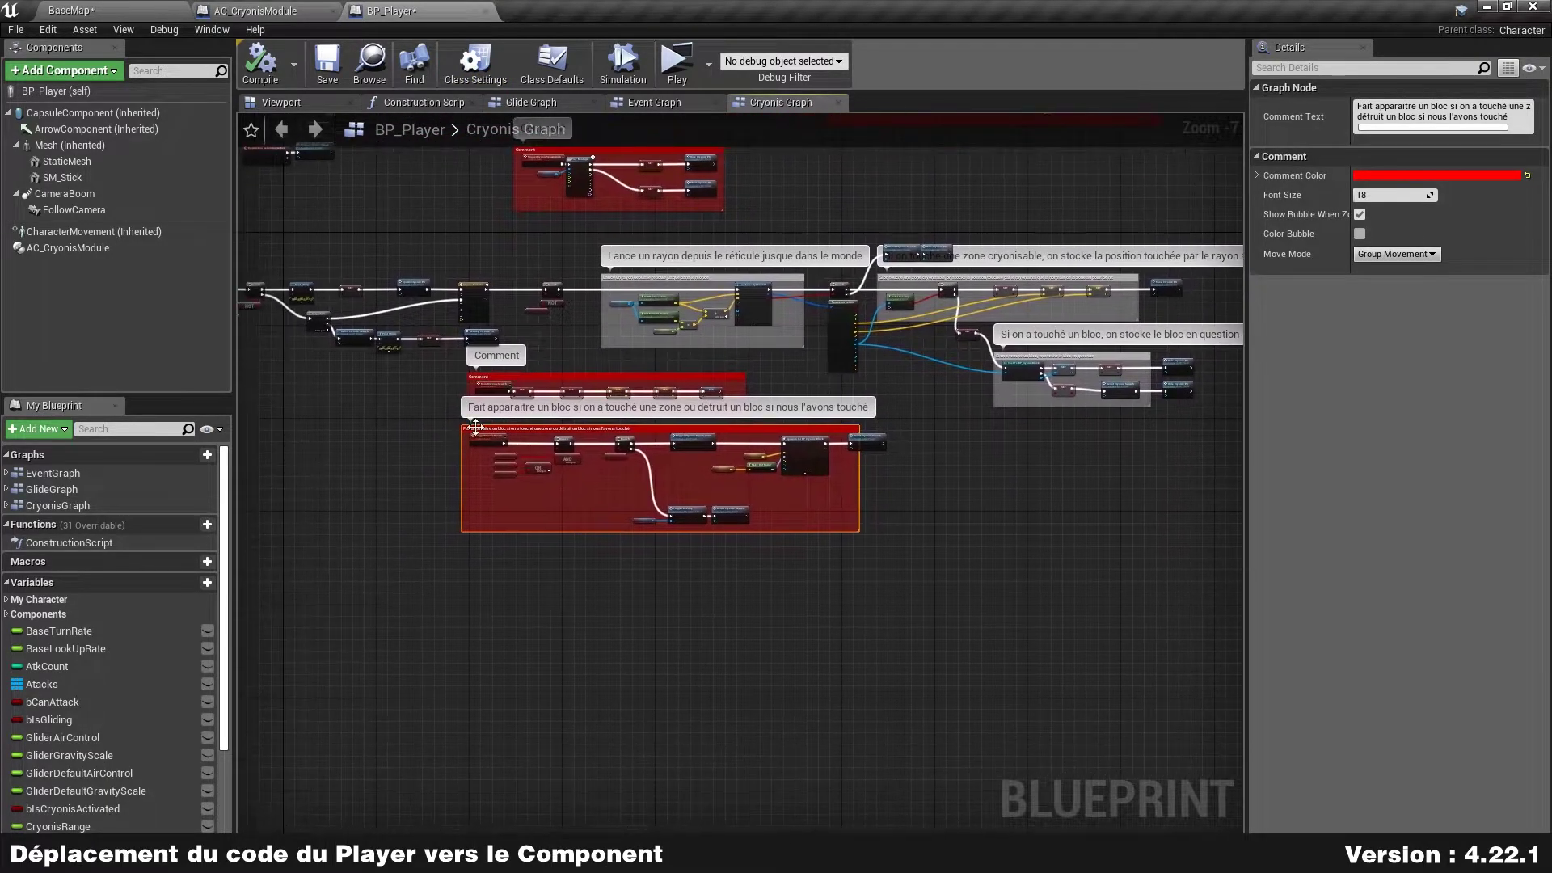
{"action": "left_click_drag", "start_coordinate": [452, 379], "coordinate": [895, 564]}
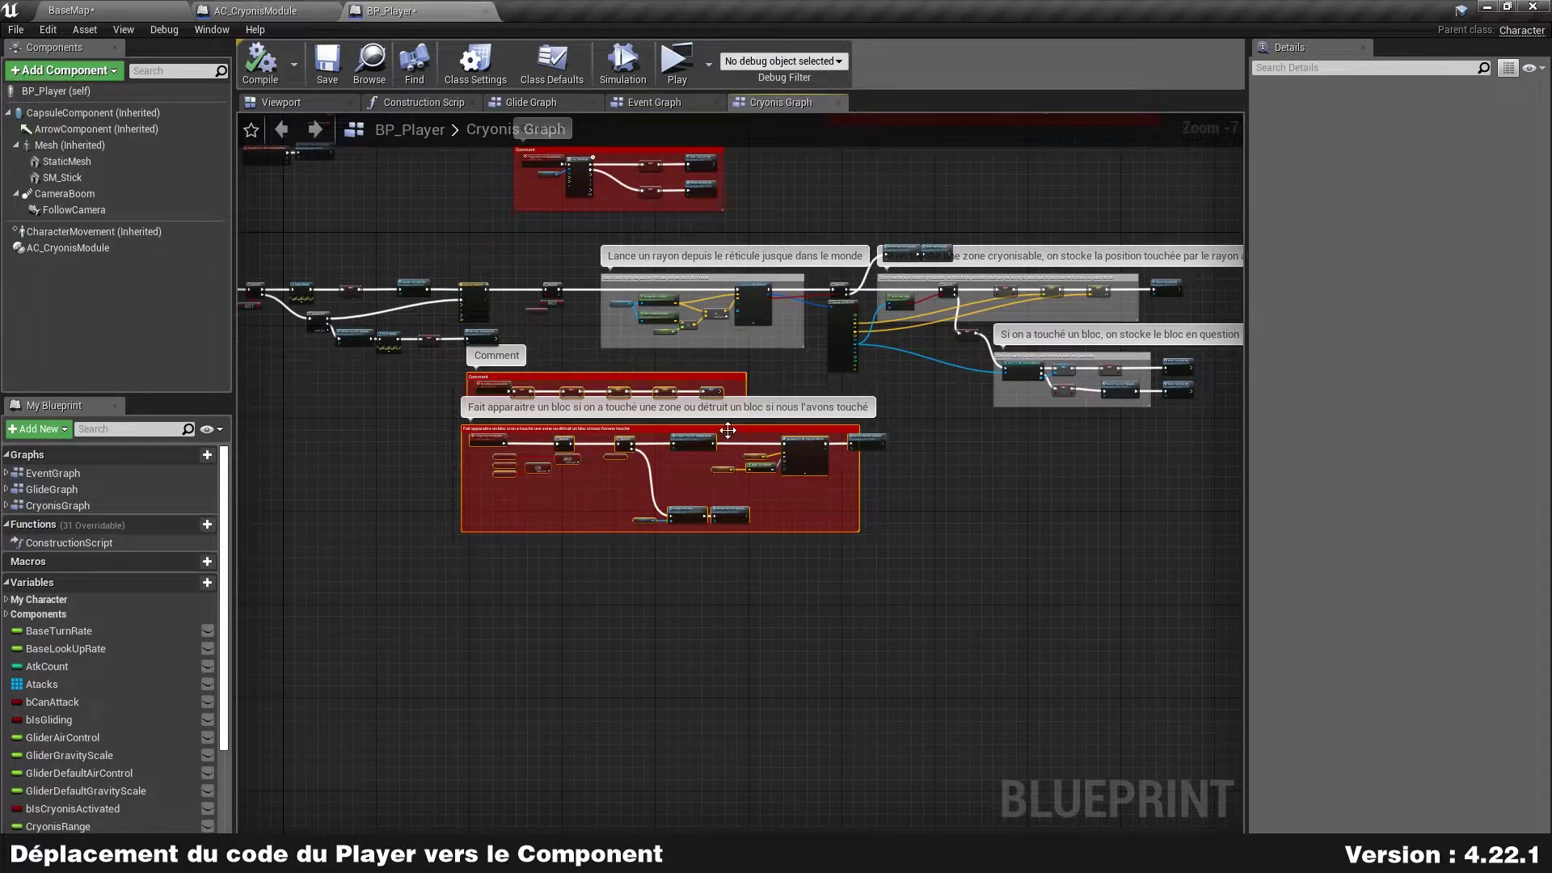
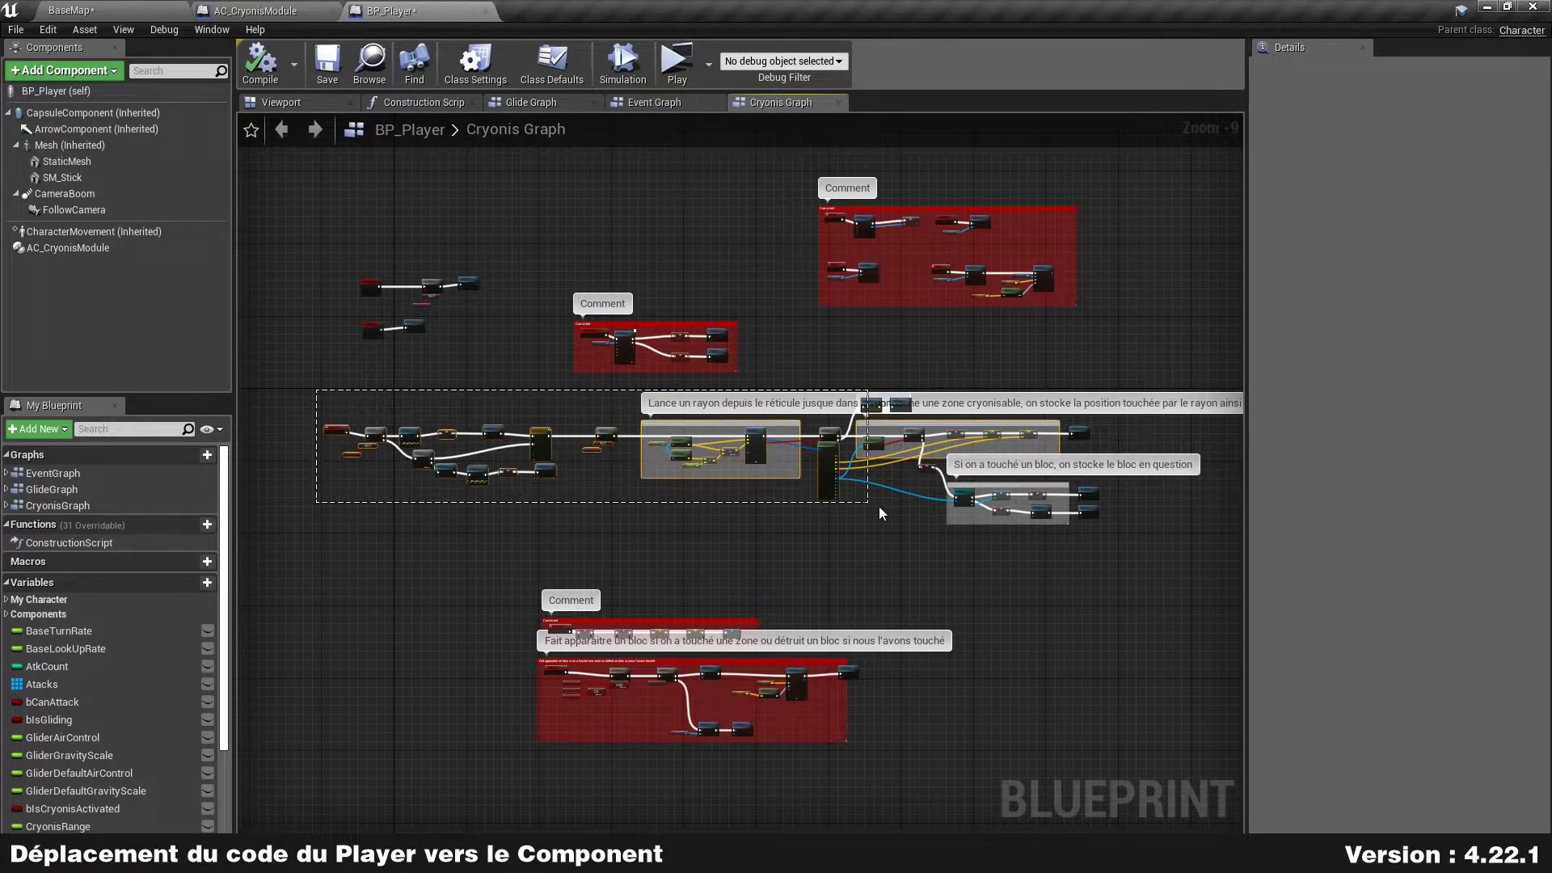
- Select the ray-trace node chain in BP_Player's Cryonis Graph, then bring up AC_CryonisModule's Event Graph
{"action": "left_click_drag", "start_coordinate": [449, 425], "coordinate": [1143, 556]}
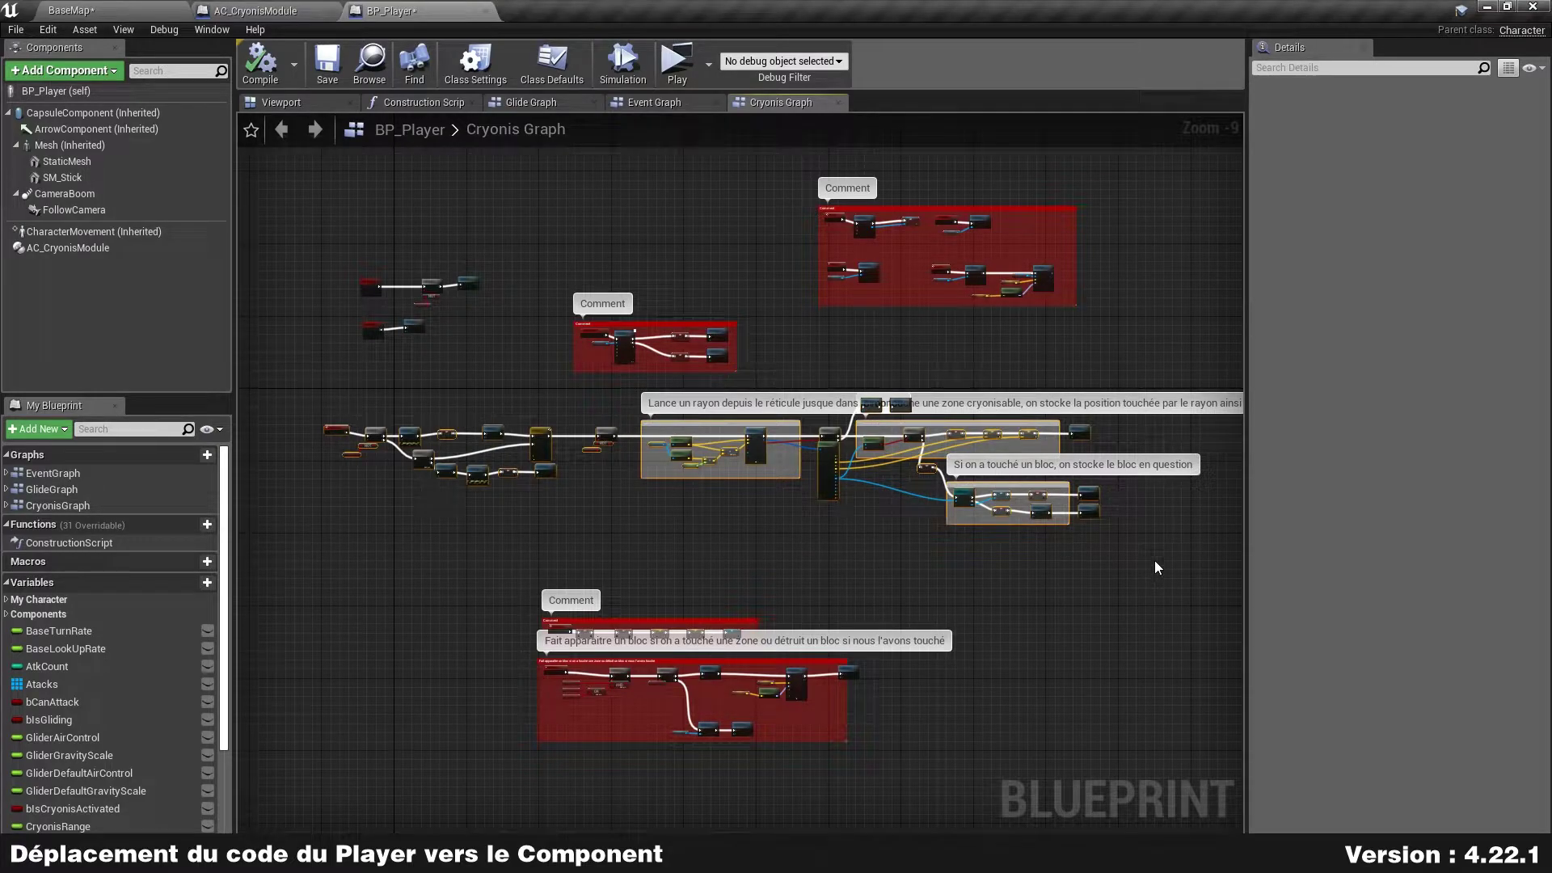
{"action": "left_click", "coordinate": [320, 12]}
{"action": "scroll", "coordinate": [579, 593], "scroll_direction": "down", "scroll_amount": 5}
- Paste the Cryonis search chain into AC_CryonisModule and inspect the ray-trace and Break Hit Result nodes
{"action": "right_click_drag", "start_coordinate": [721, 679], "coordinate": [652, 222]}
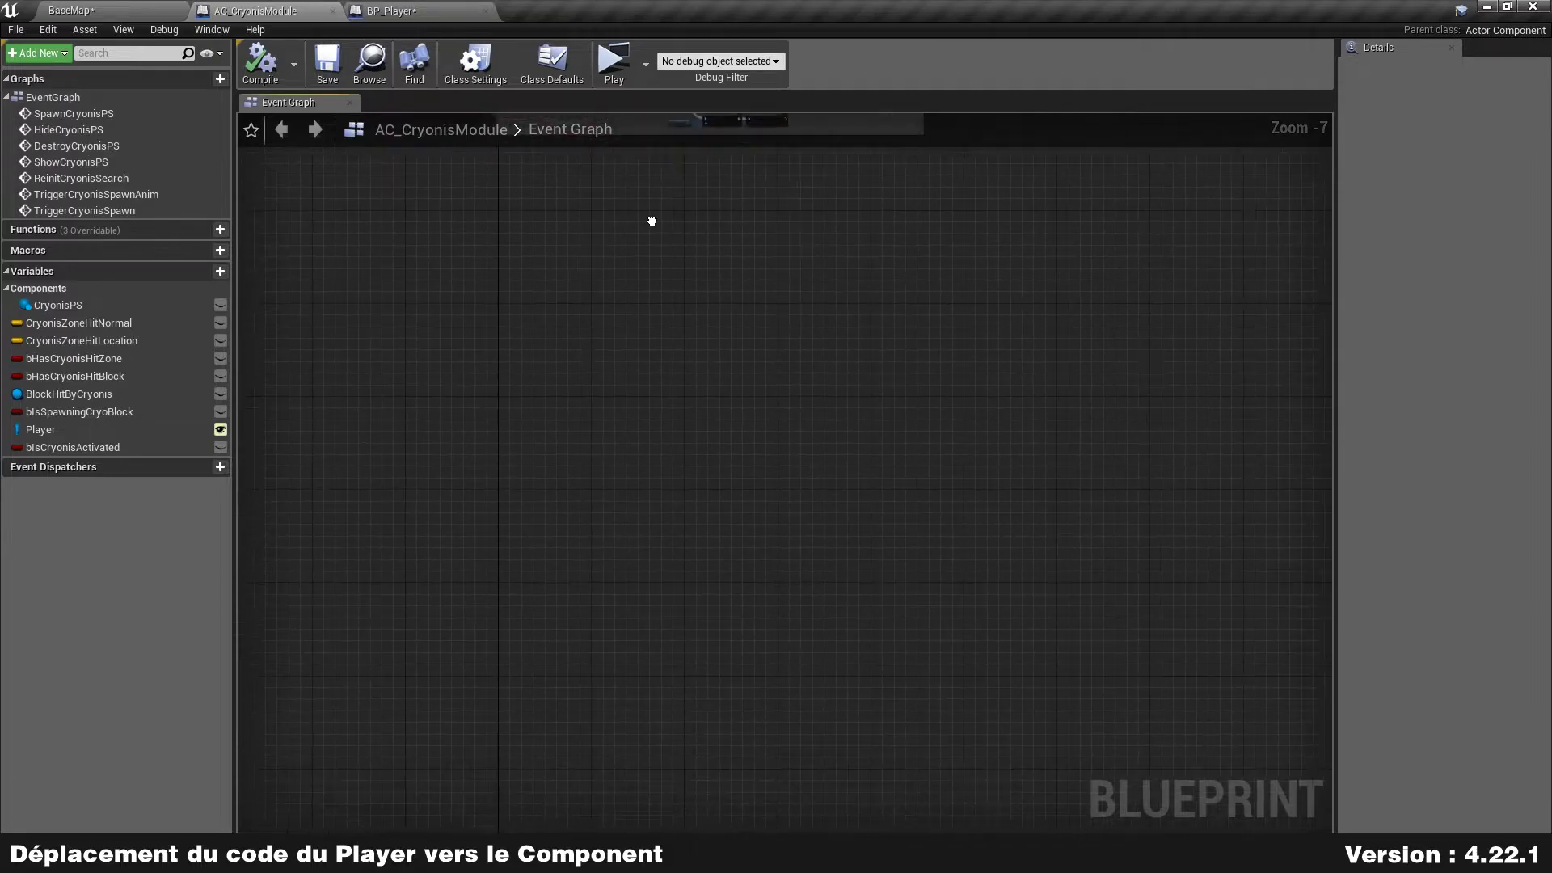
{"action": "key", "text": "ctrl+v"}
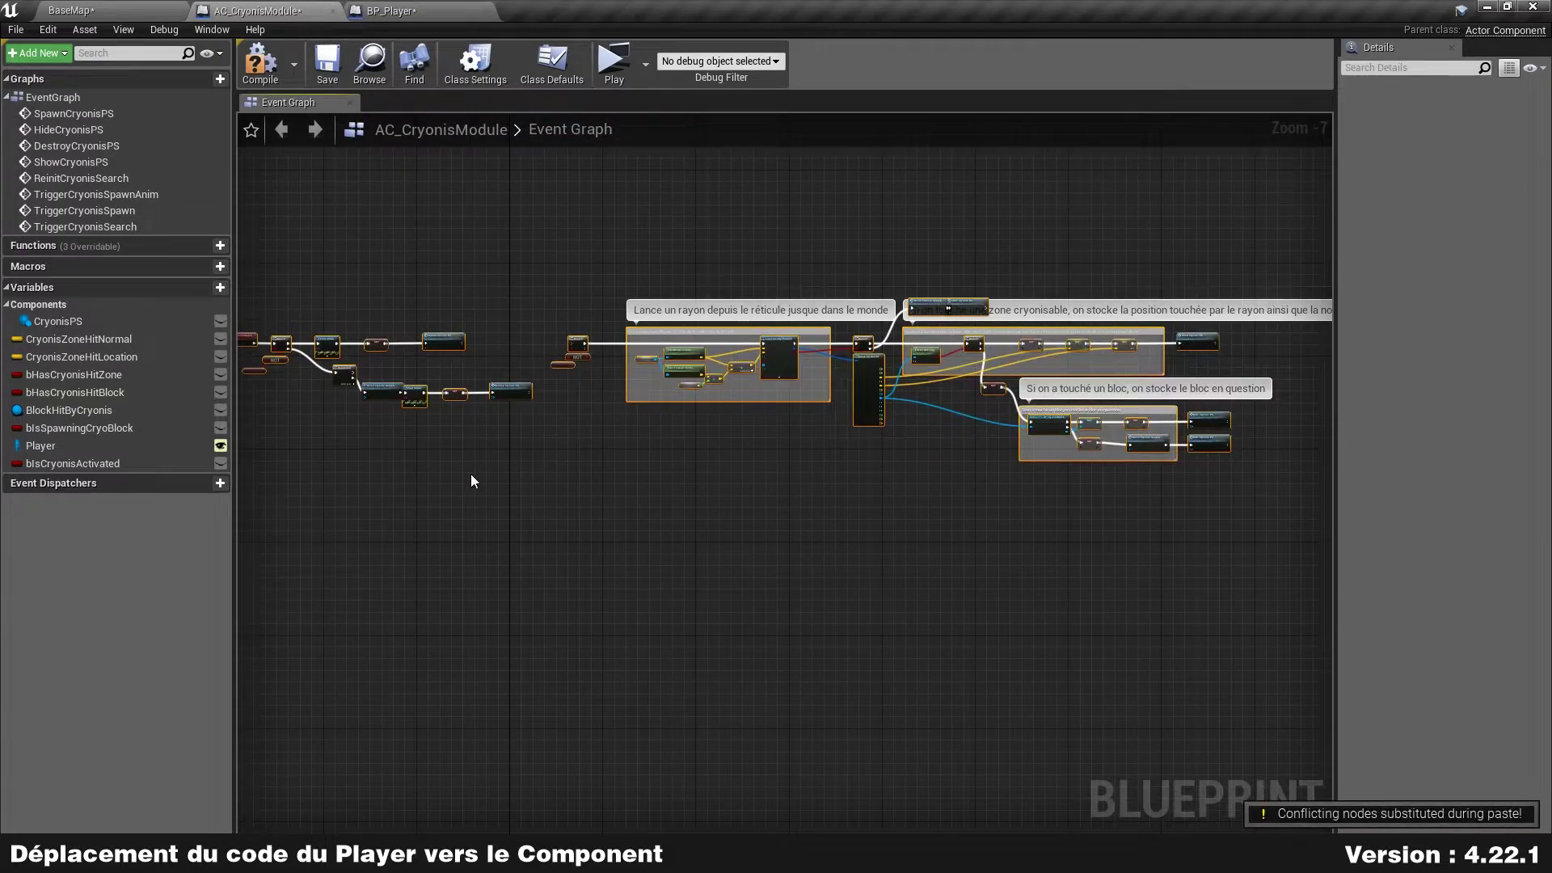
{"action": "right_click_drag", "start_coordinate": [470, 474], "coordinate": [755, 451]}
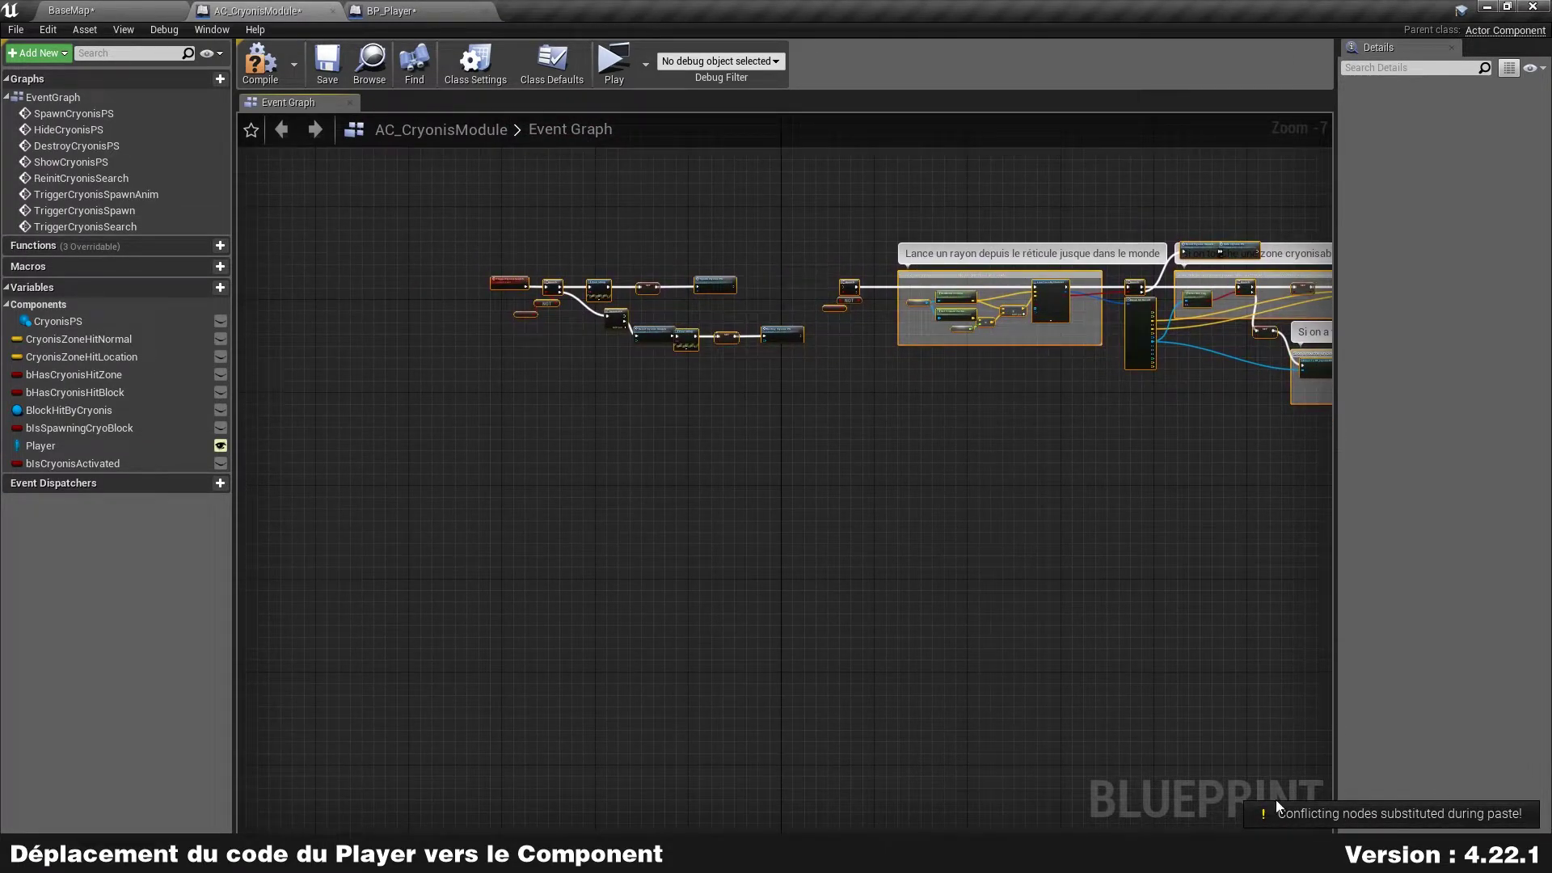
{"action": "scroll", "coordinate": [589, 339], "scroll_direction": "up", "scroll_amount": 2}
{"action": "scroll", "coordinate": [593, 337], "scroll_direction": "up", "scroll_amount": 3}
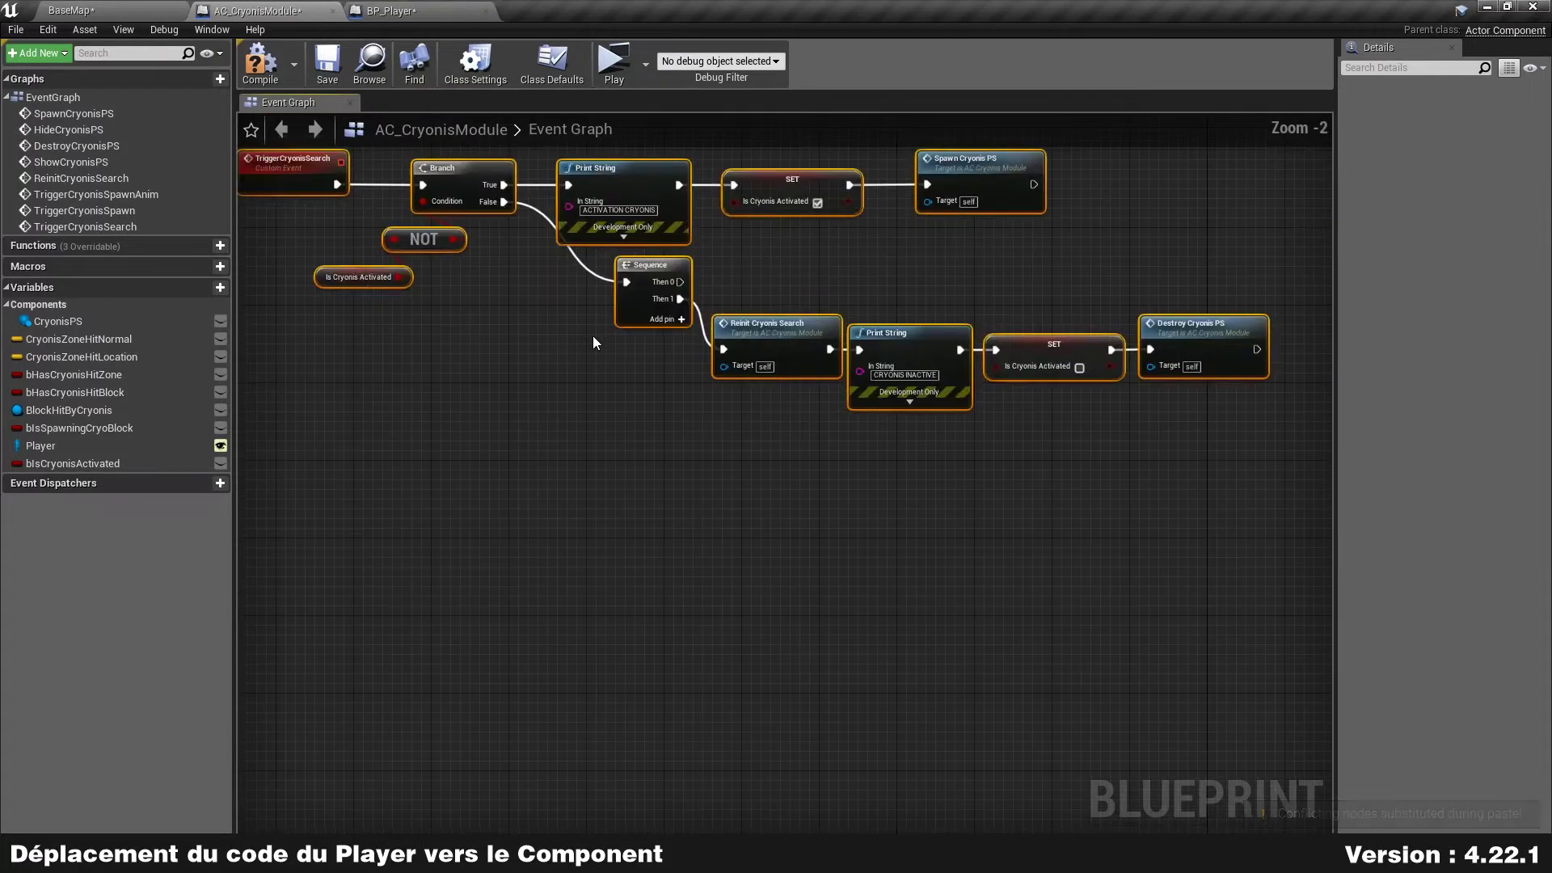
{"action": "right_click_drag", "start_coordinate": [594, 336], "coordinate": [422, 424]}
{"action": "right_click_drag", "start_coordinate": [1190, 322], "coordinate": [294, 286]}
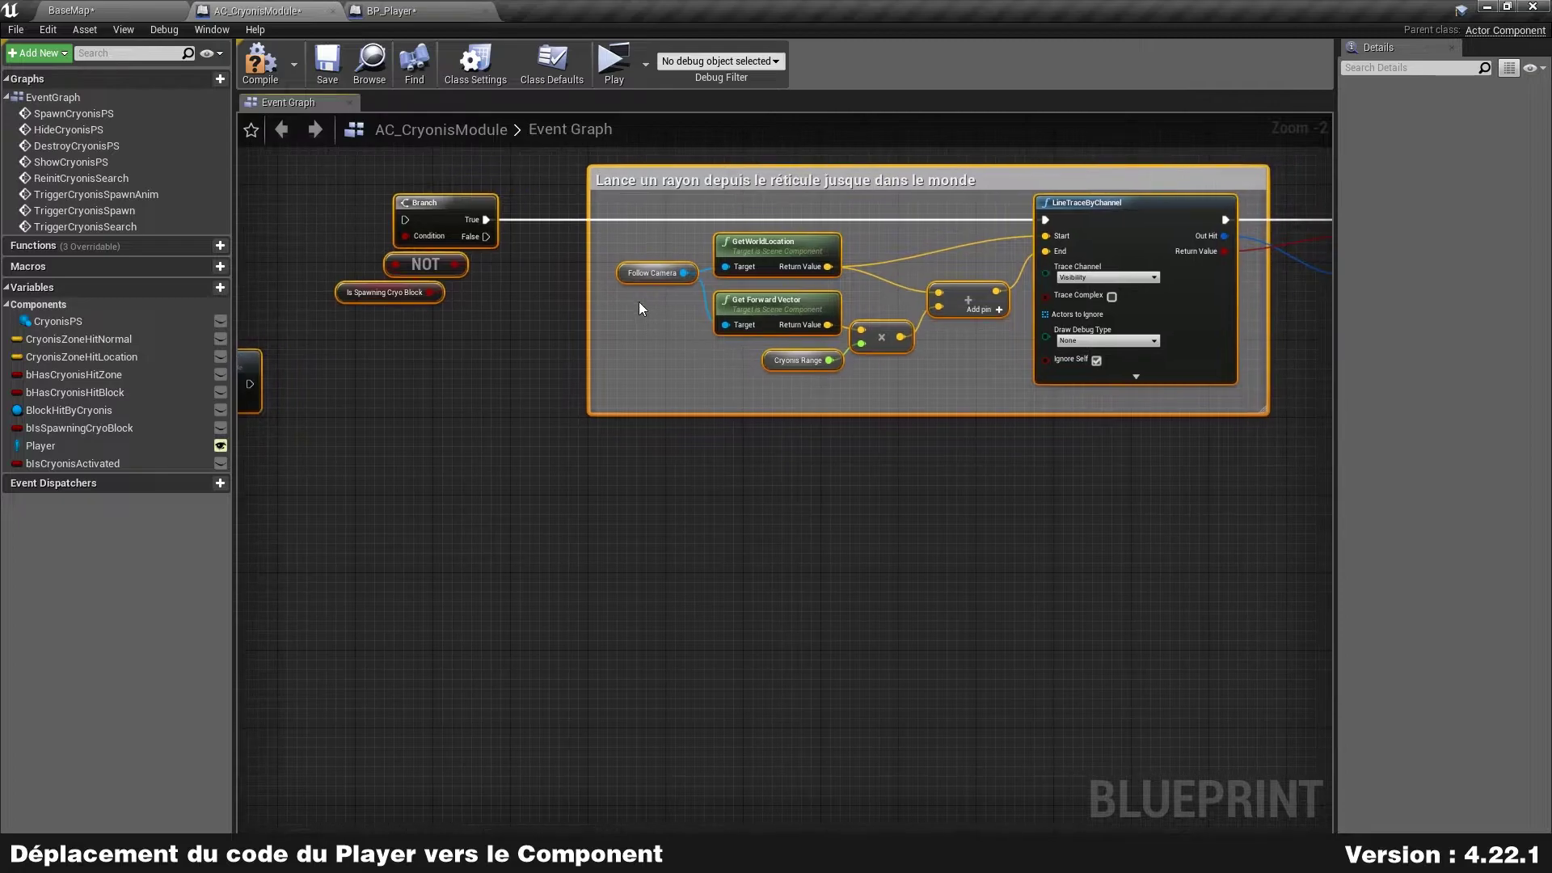
{"action": "right_click_drag", "start_coordinate": [598, 312], "coordinate": [441, 306]}
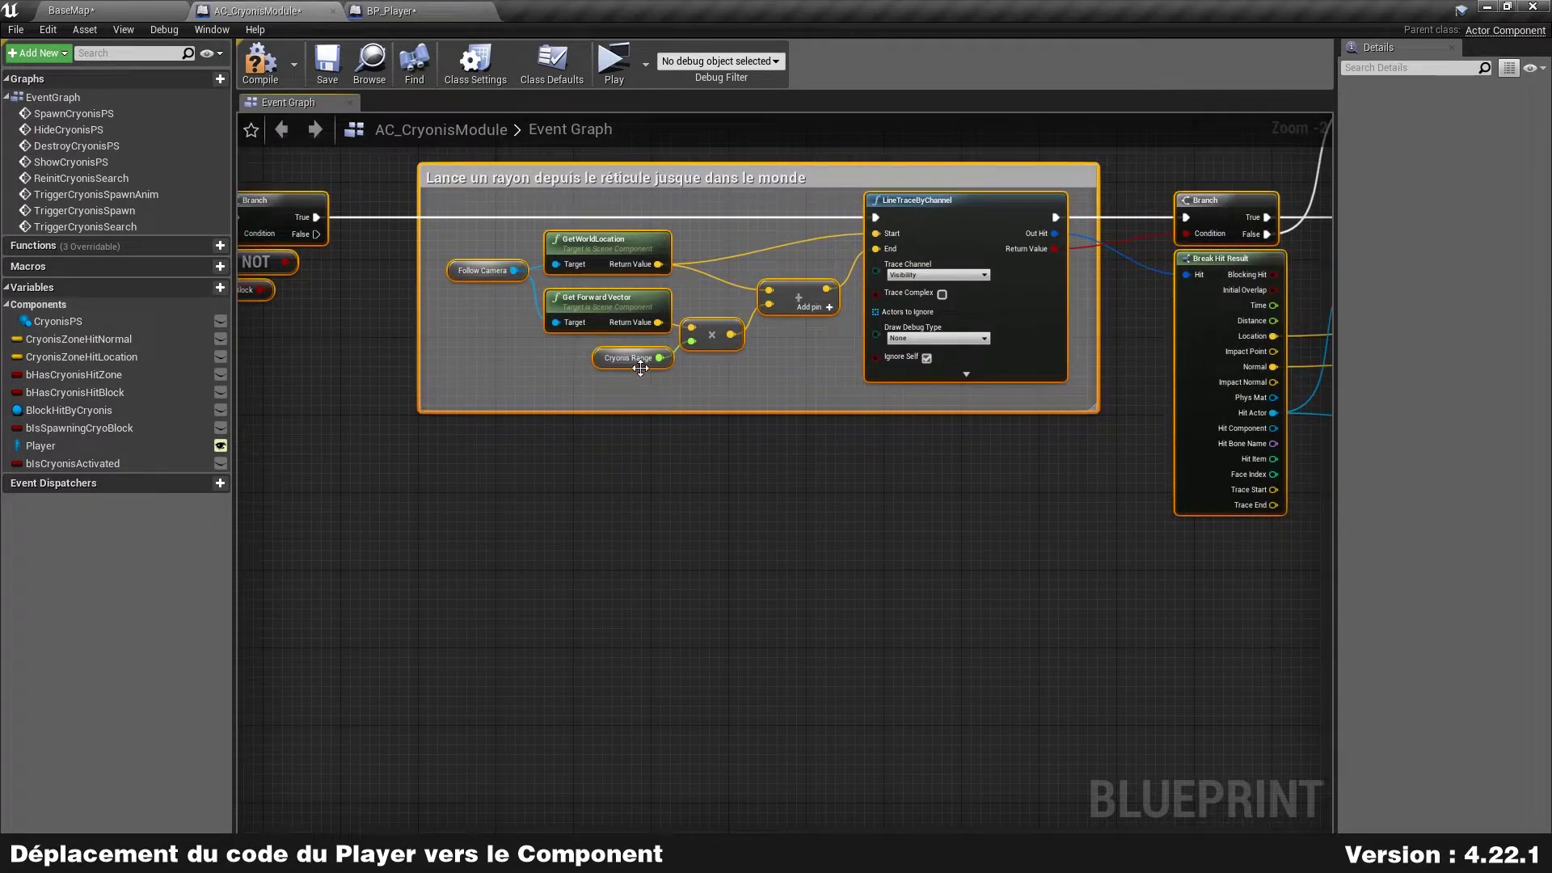
- Create the missing CryonisRange float variable with a default value of 2000.0
{"action": "right_click", "coordinate": [643, 372]}
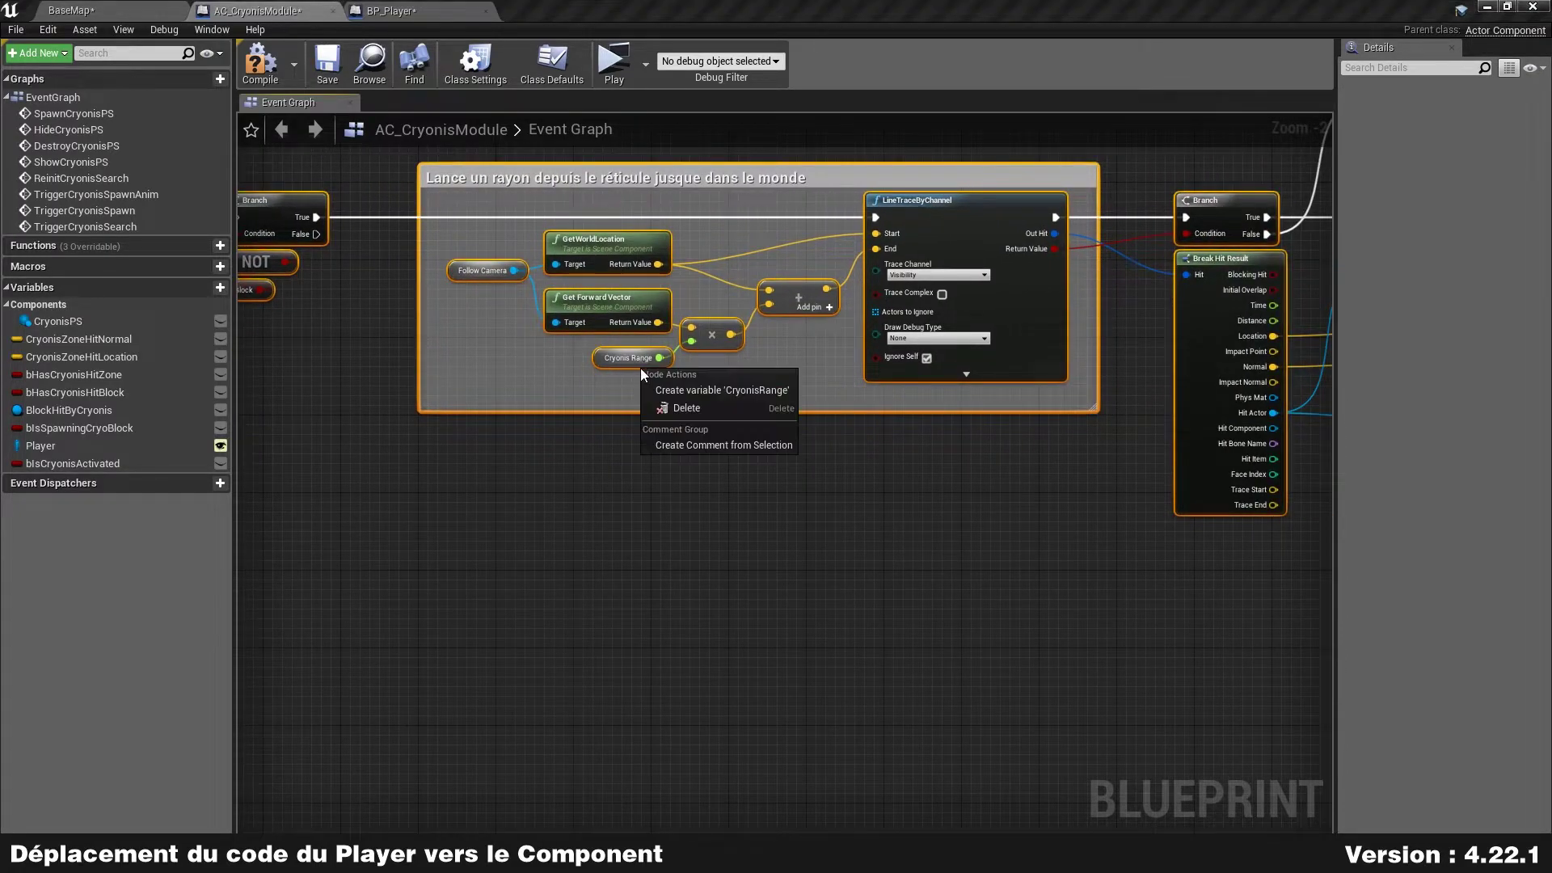
{"action": "left_click", "coordinate": [691, 389]}
{"action": "scroll", "coordinate": [587, 401], "scroll_direction": "up", "scroll_amount": 2}
{"action": "left_click", "coordinate": [579, 380]}
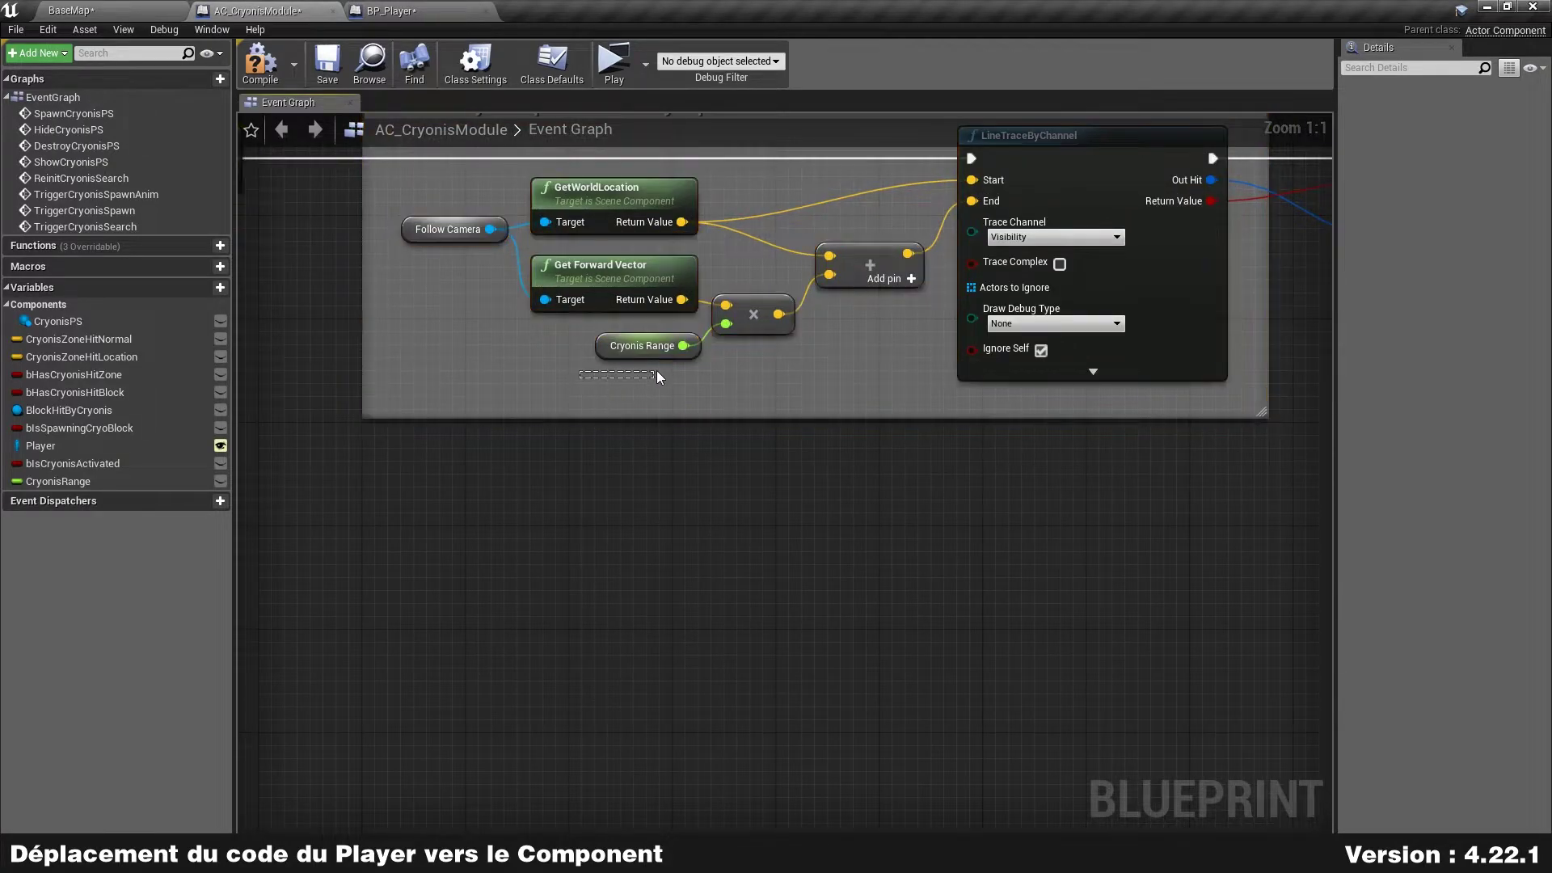
{"action": "left_click", "coordinate": [682, 336]}
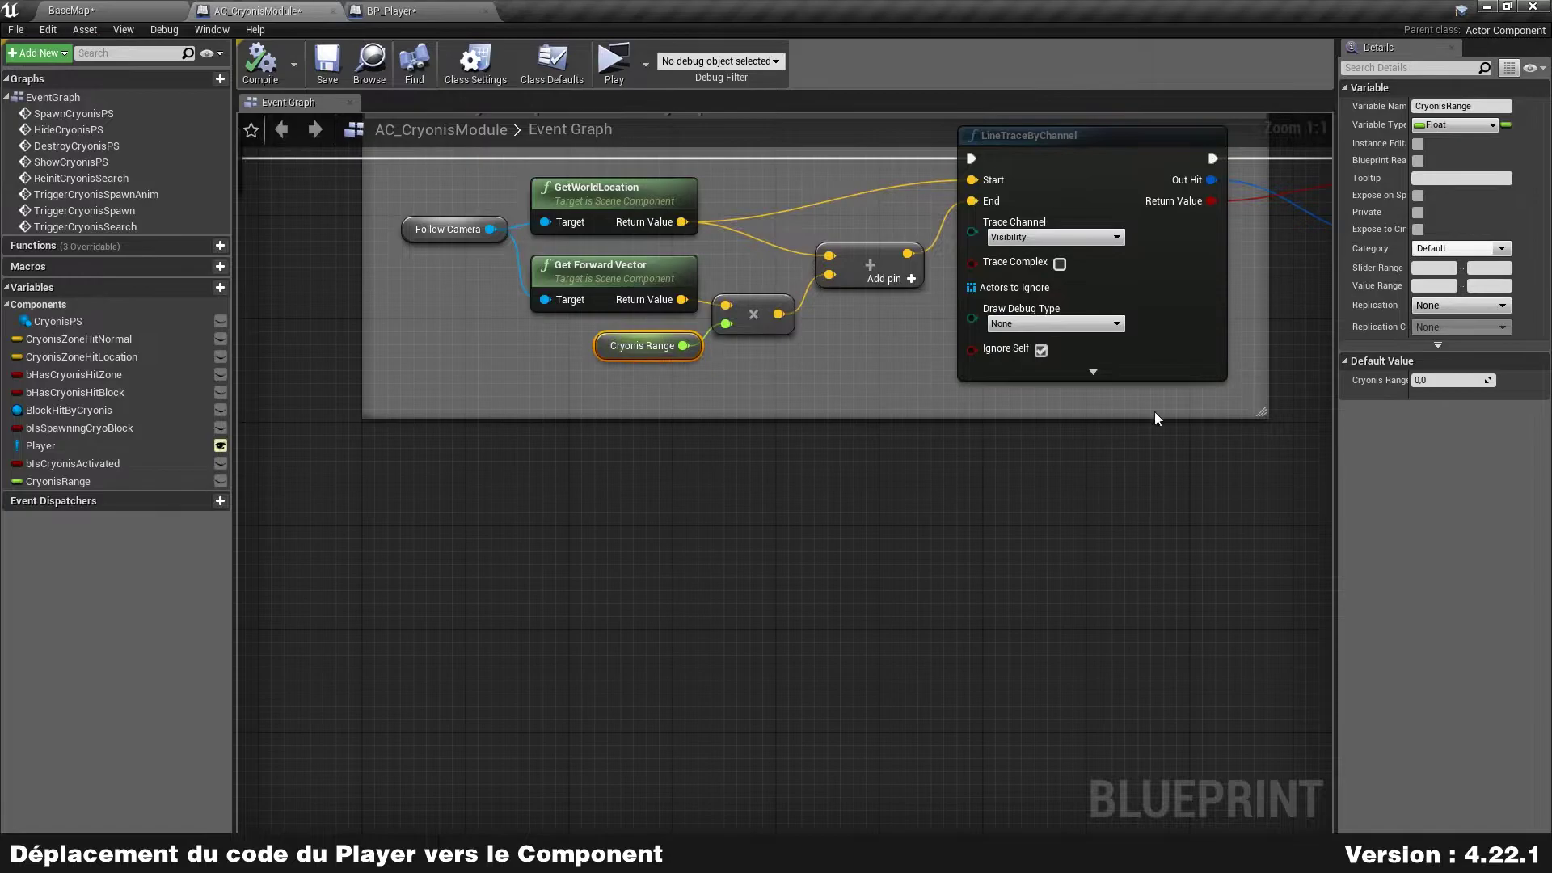
{"action": "left_click", "coordinate": [437, 8]}
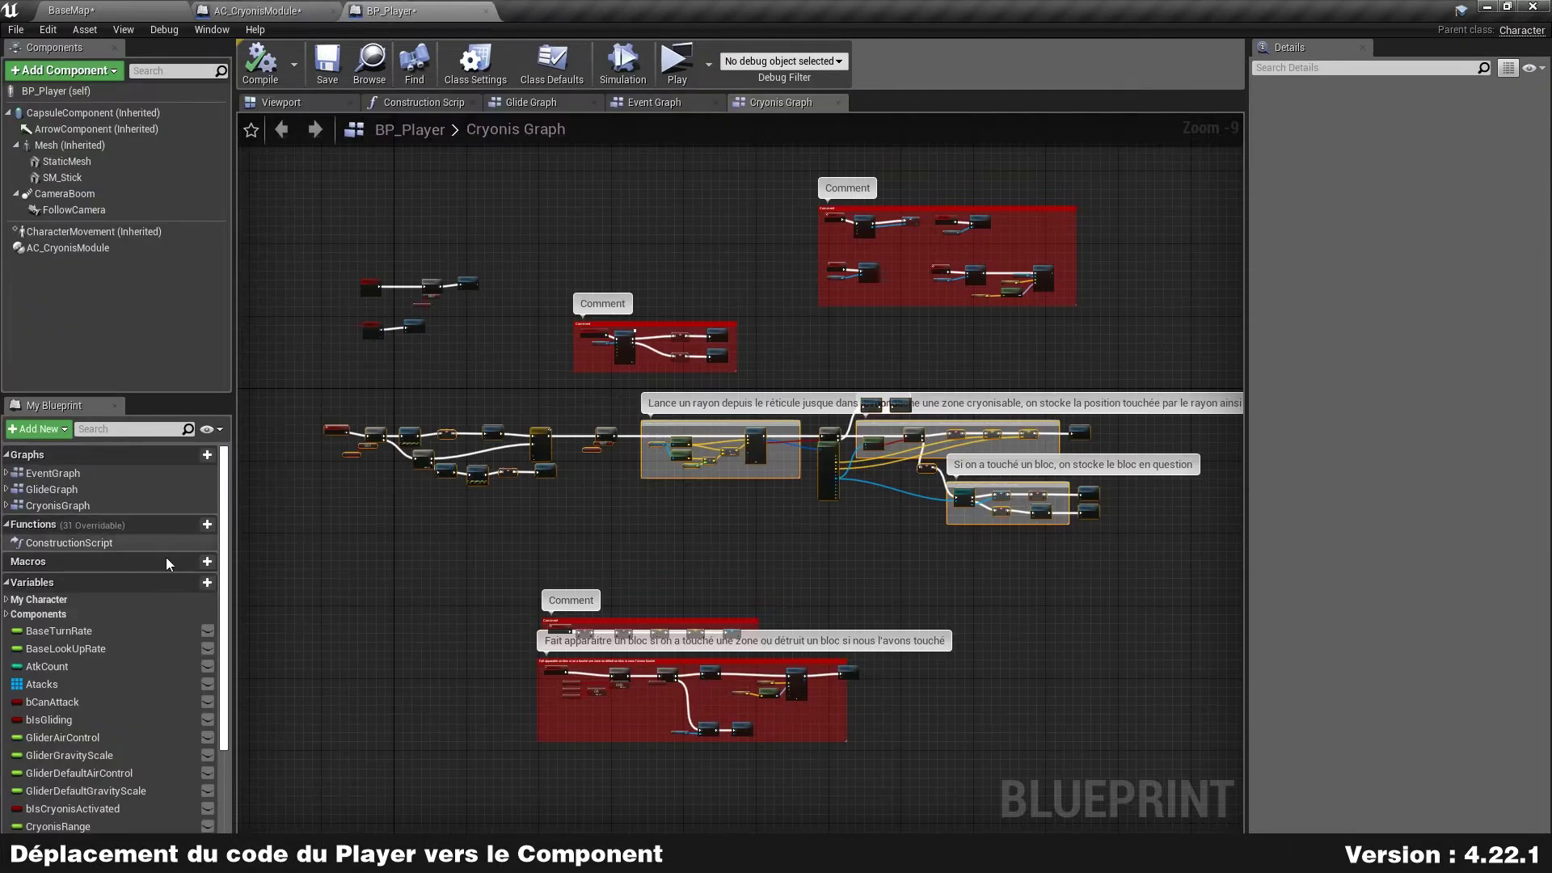
{"action": "left_click", "coordinate": [97, 702]}
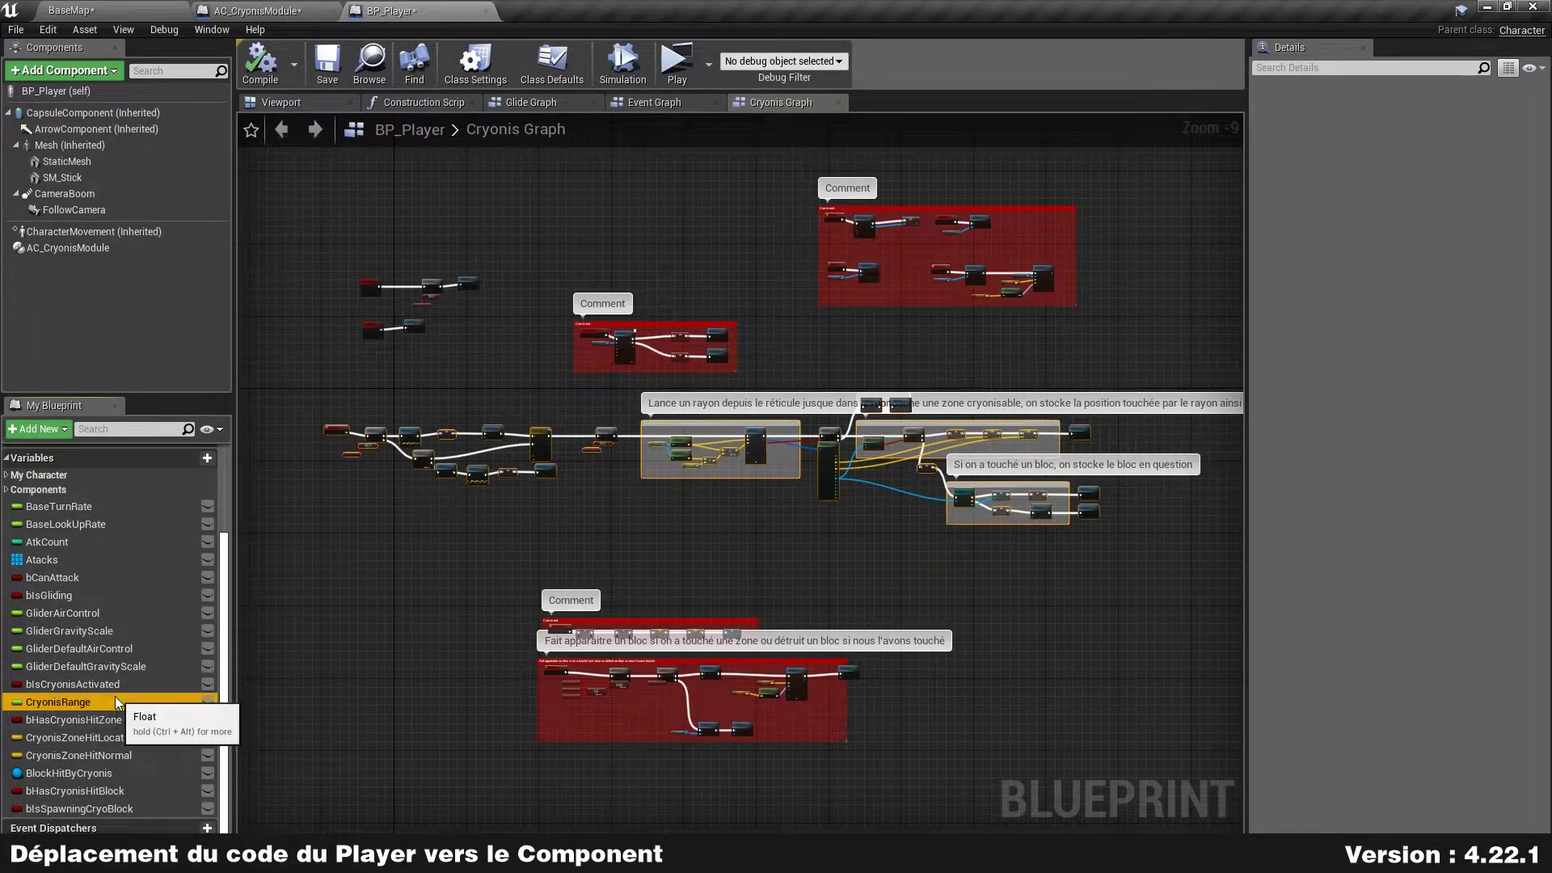
{"action": "left_click", "coordinate": [305, 9]}
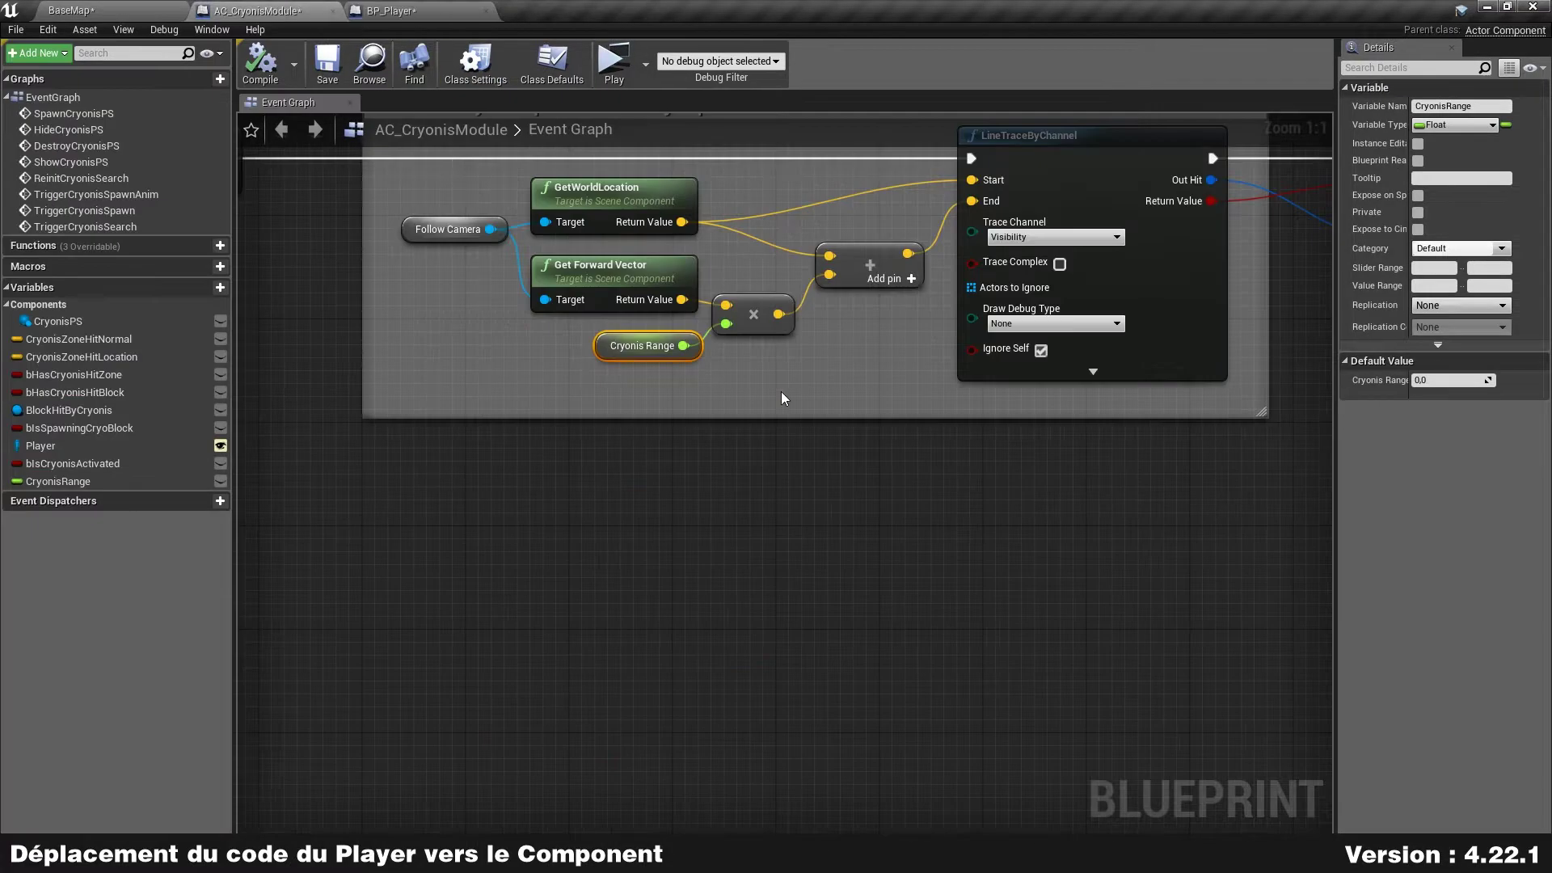
{"action": "left_click", "coordinate": [1452, 379]}
{"action": "type", "text": "2000"}
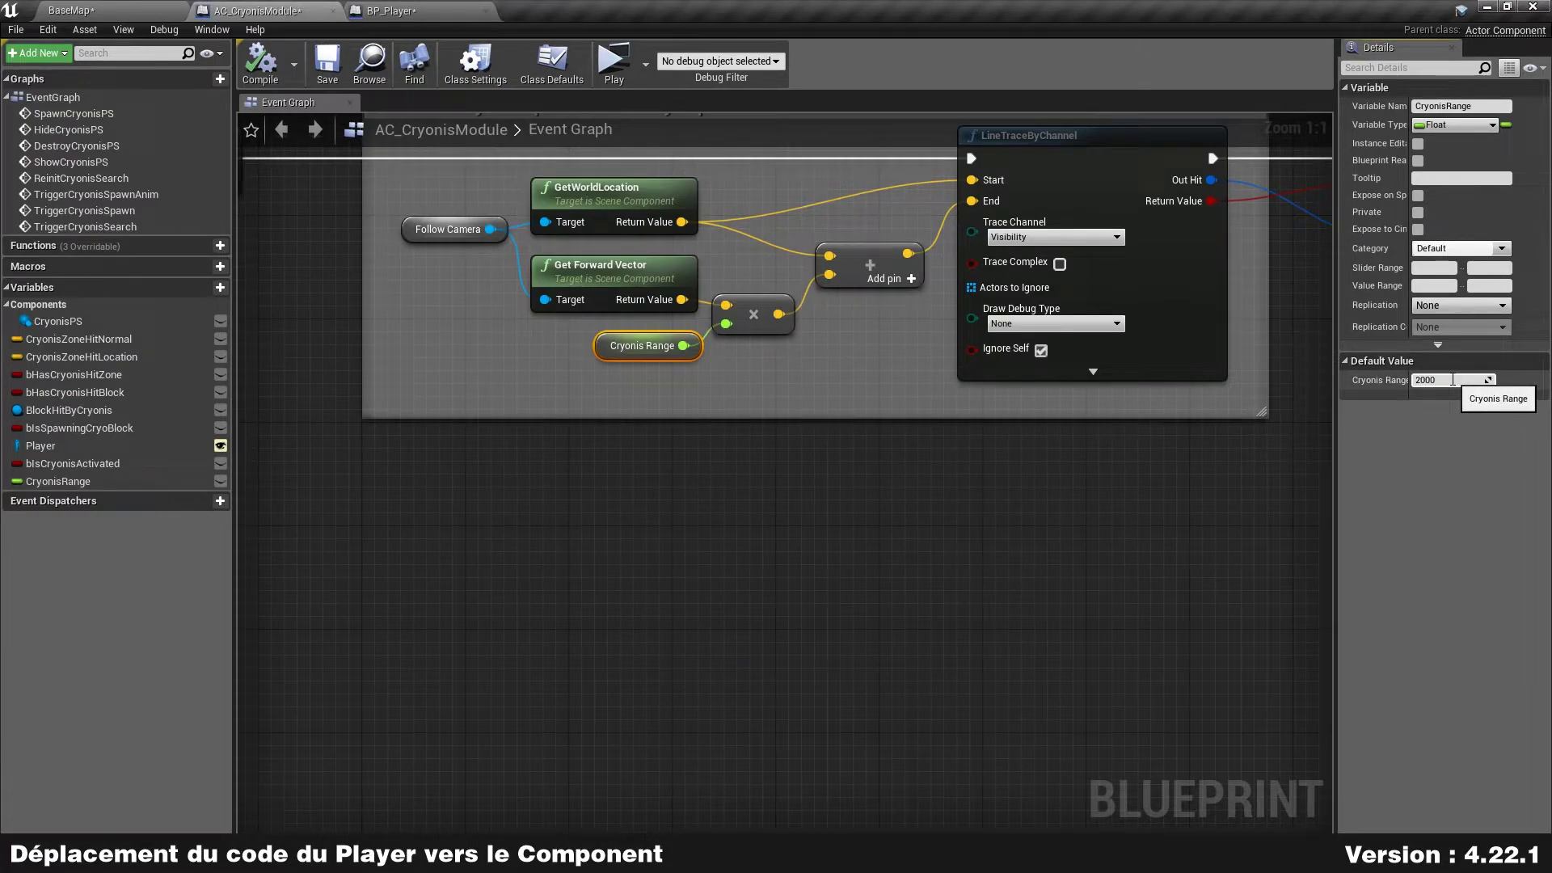
{"action": "key", "text": "Return"}
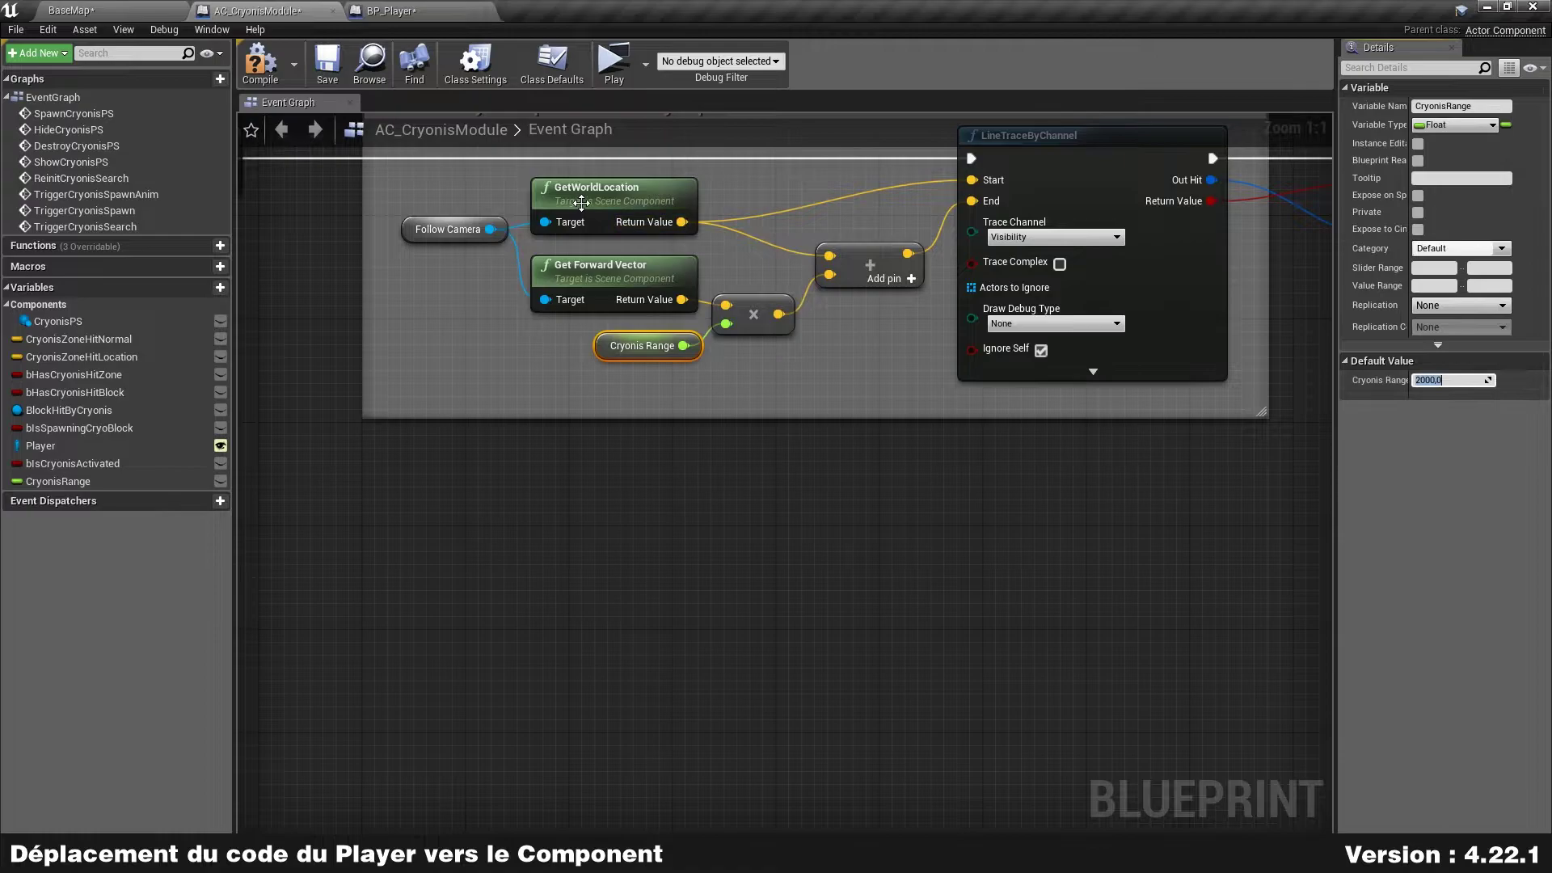
- Fix the broken Follow Camera node reference and inspect BP_Player's FollowCamera component
{"action": "right_click_drag", "start_coordinate": [412, 329], "coordinate": [479, 387]}
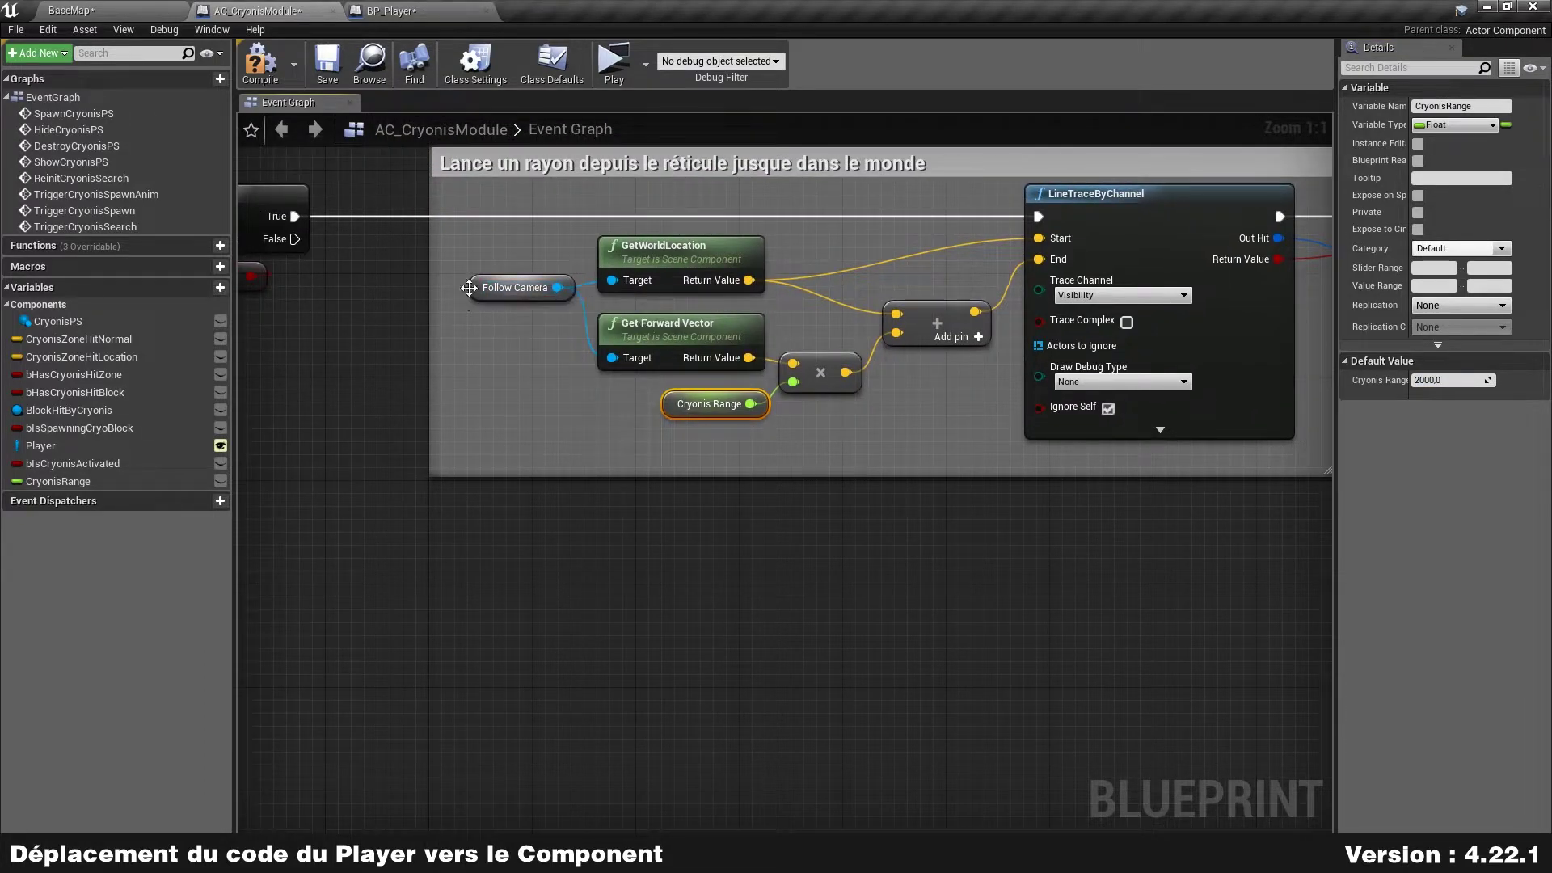
{"action": "right_click", "coordinate": [482, 288]}
{"action": "left_click", "coordinate": [590, 307]}
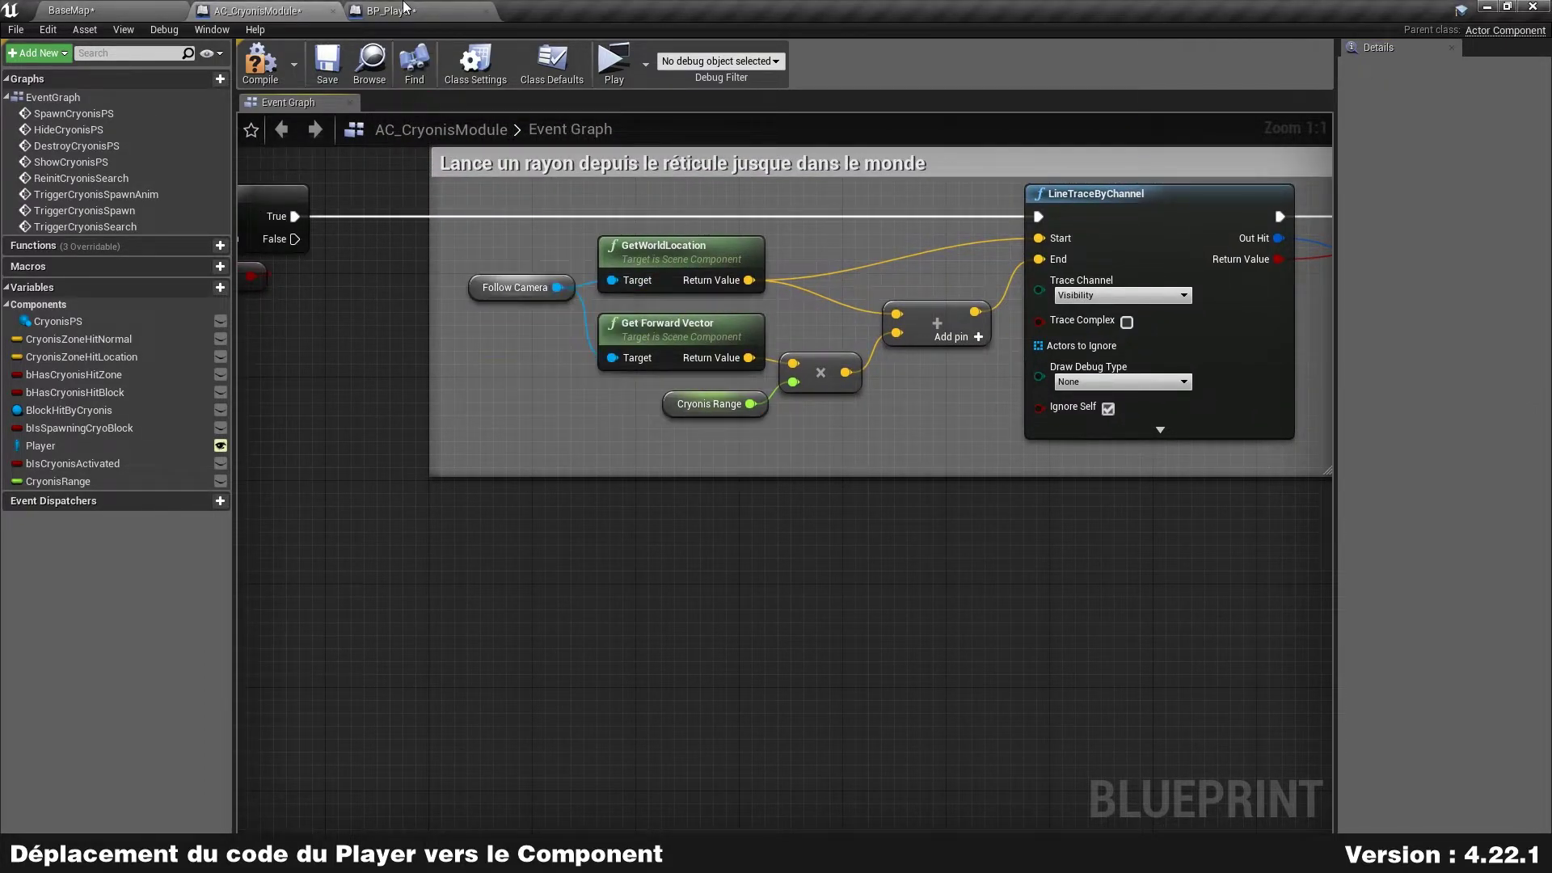
{"action": "left_click", "coordinate": [405, 9]}
{"action": "left_click", "coordinate": [75, 209]}
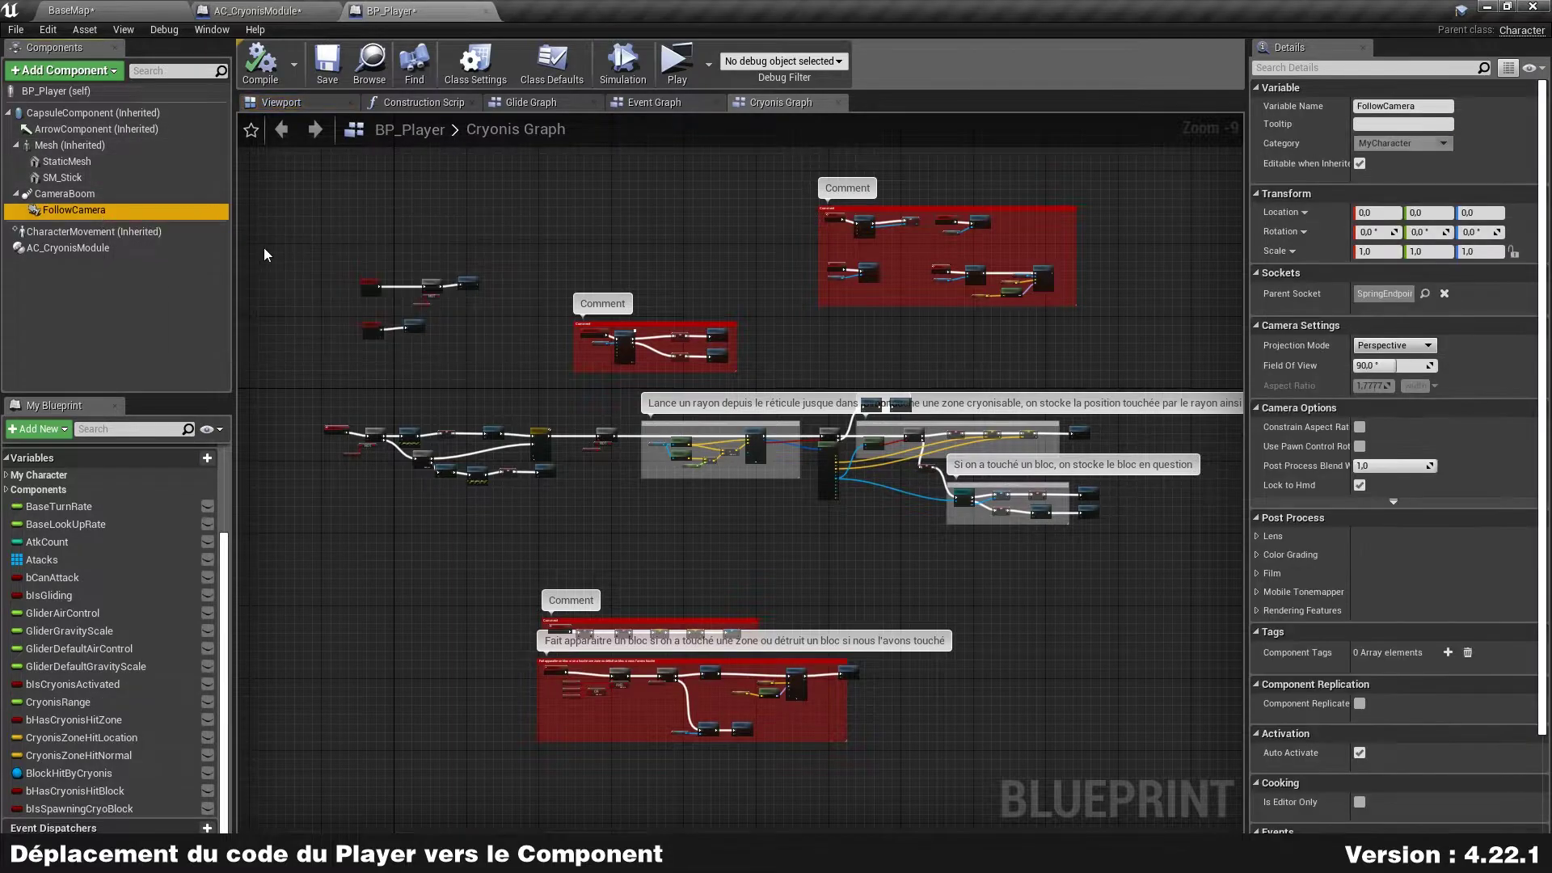
- Add a Player variable node with a Get Follow Camera getter near the ray-trace nodes
{"action": "left_click", "coordinate": [259, 11]}
{"action": "right_click_drag", "start_coordinate": [380, 373], "coordinate": [645, 365]}
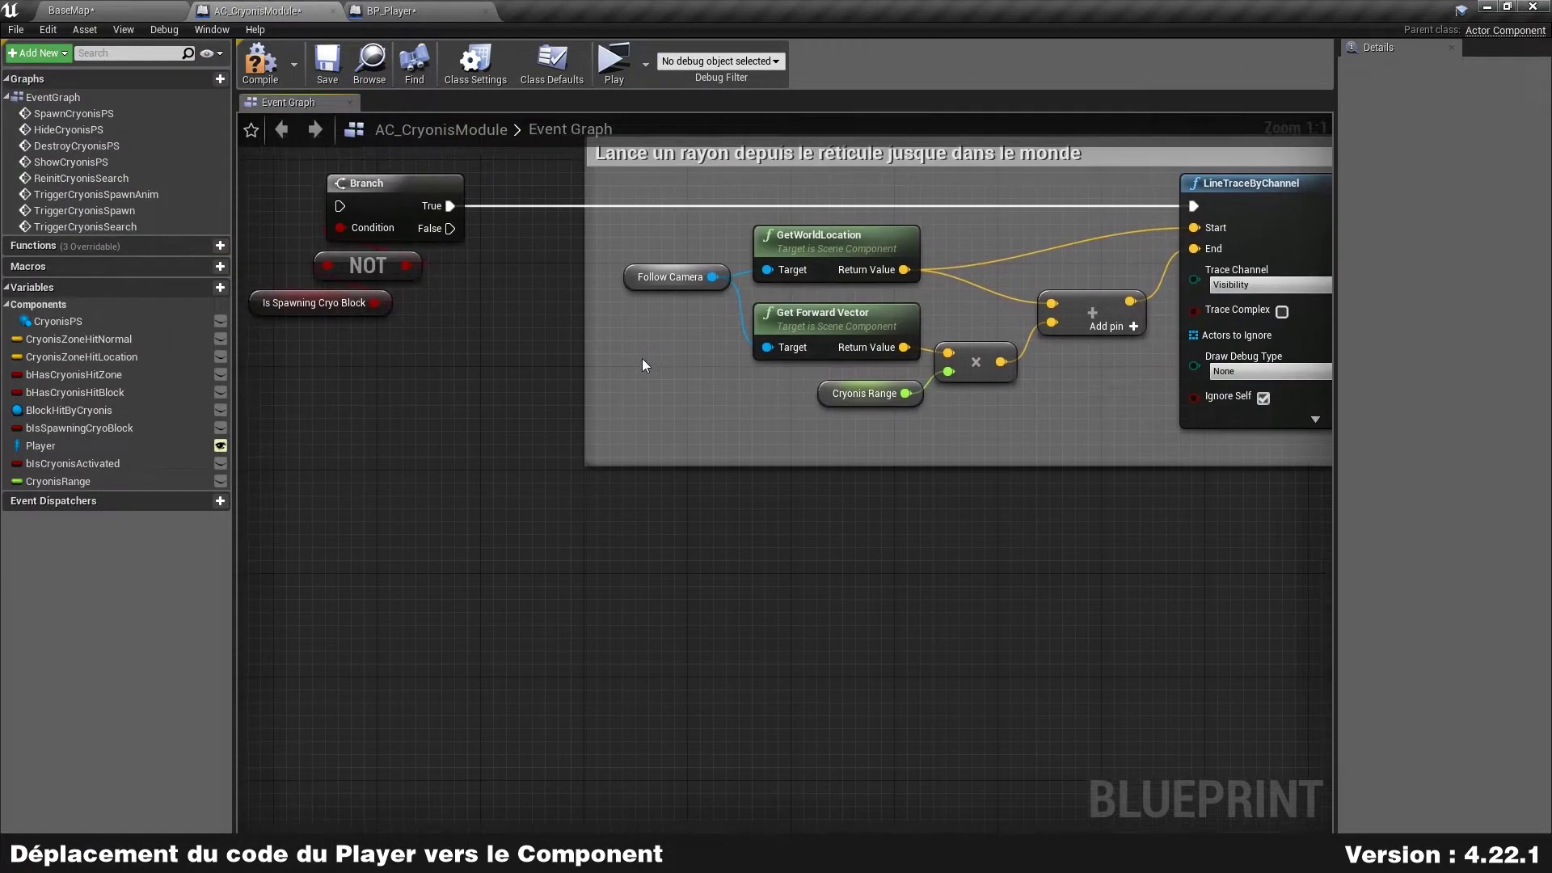
{"action": "mouse_move", "coordinate": [70, 445]}
{"action": "left_mouse_down"}
{"action": "mouse_move", "coordinate": [434, 374]}
{"action": "mouse_move", "coordinate": [622, 367]}
{"action": "left_mouse_up"}
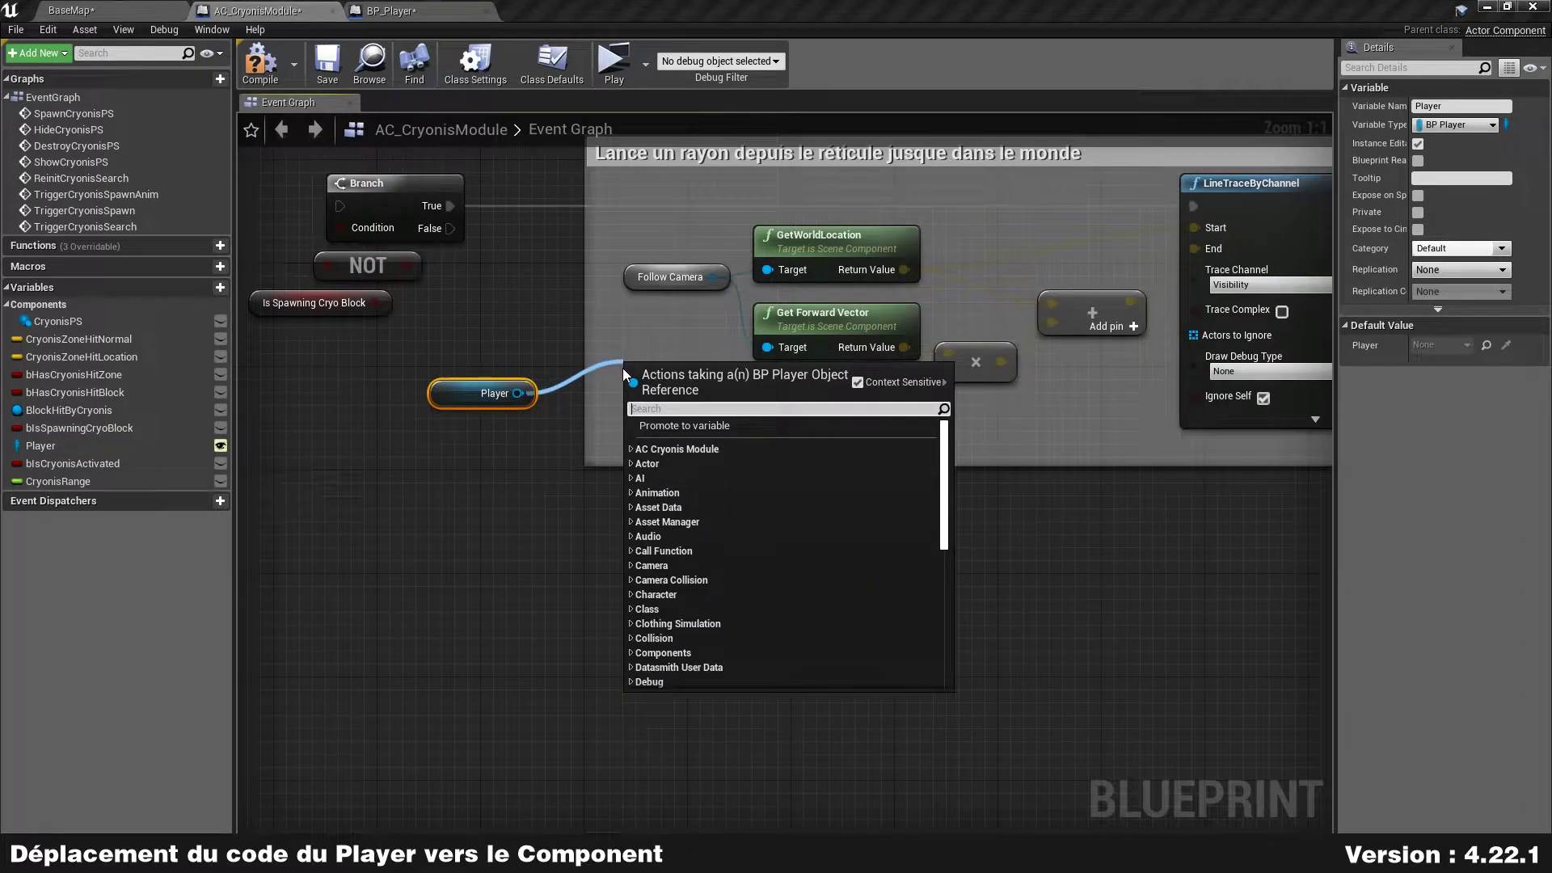
{"action": "type", "text": "get follow"}
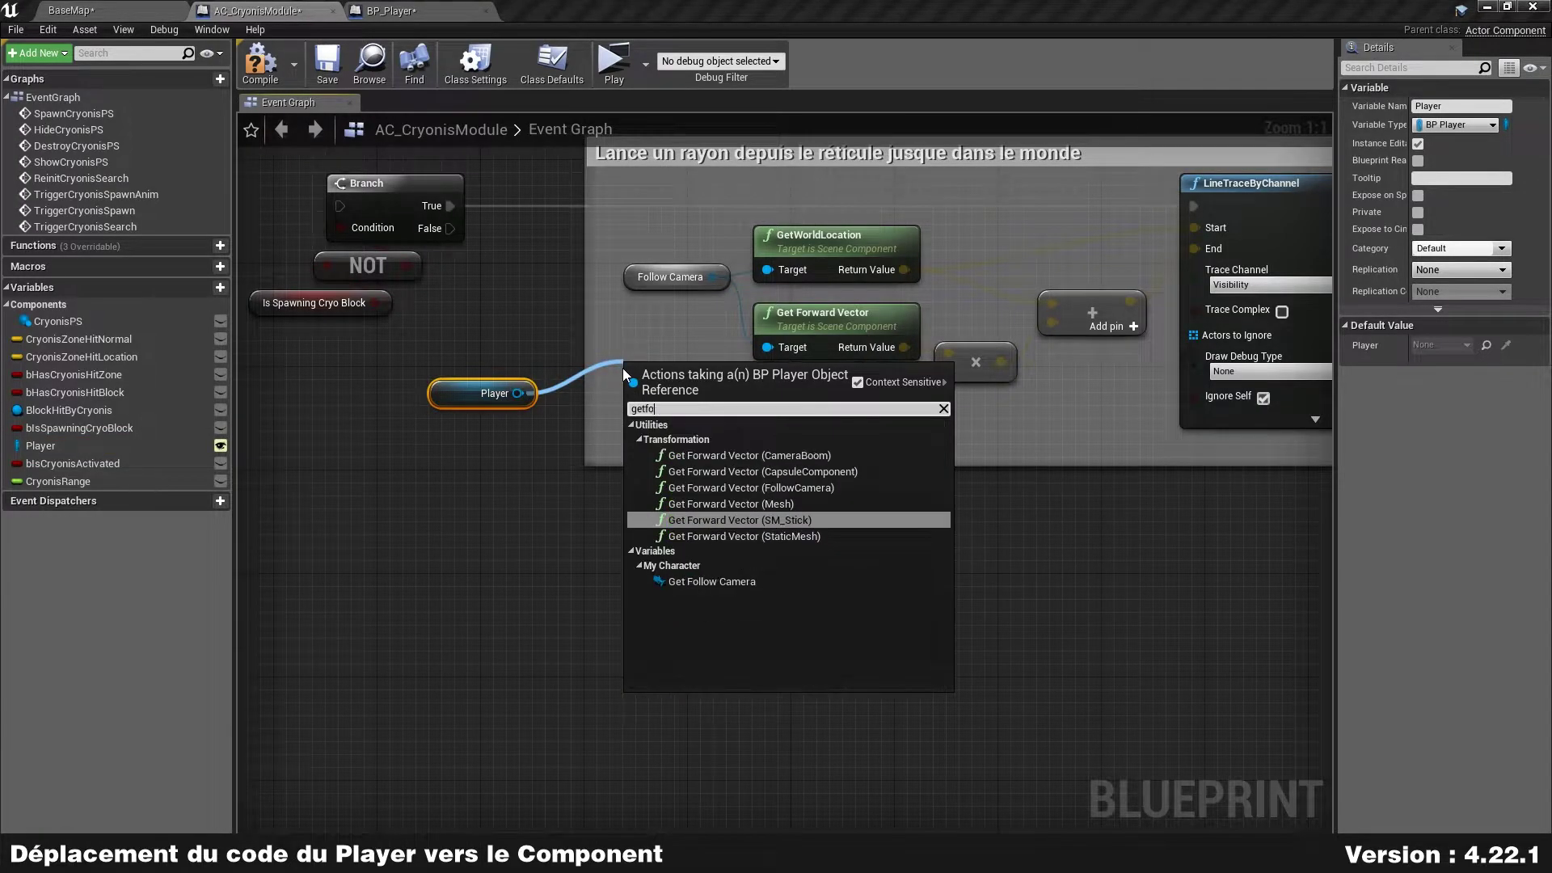
{"action": "key", "text": "Return"}
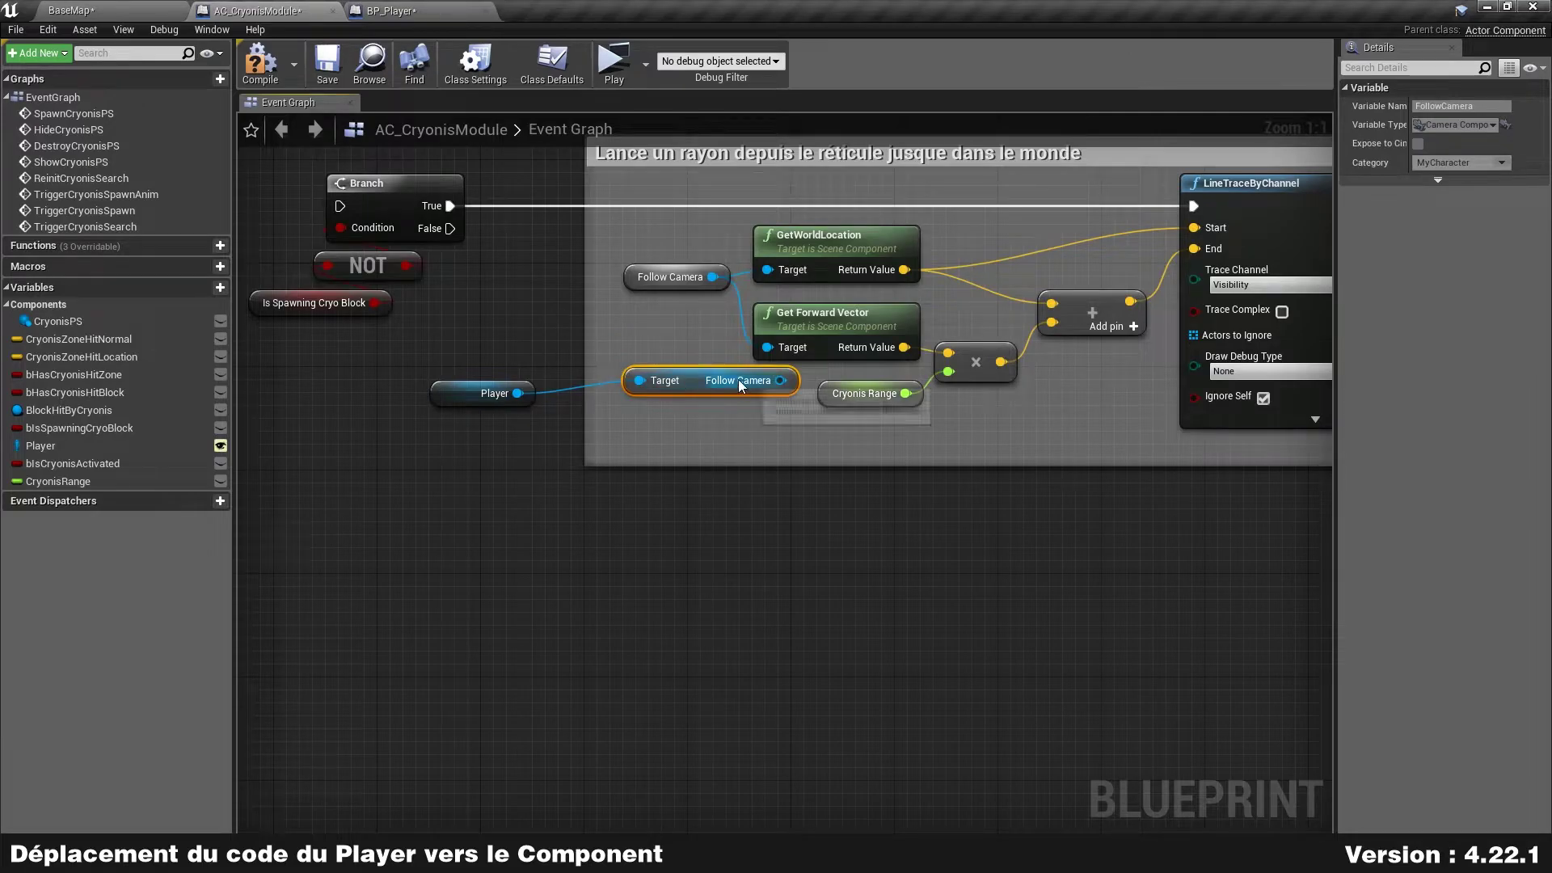
- Rewire both Follow Camera links to the new getter and delete the old Follow Camera node
{"action": "left_click_drag", "start_coordinate": [689, 374], "coordinate": [625, 386]}
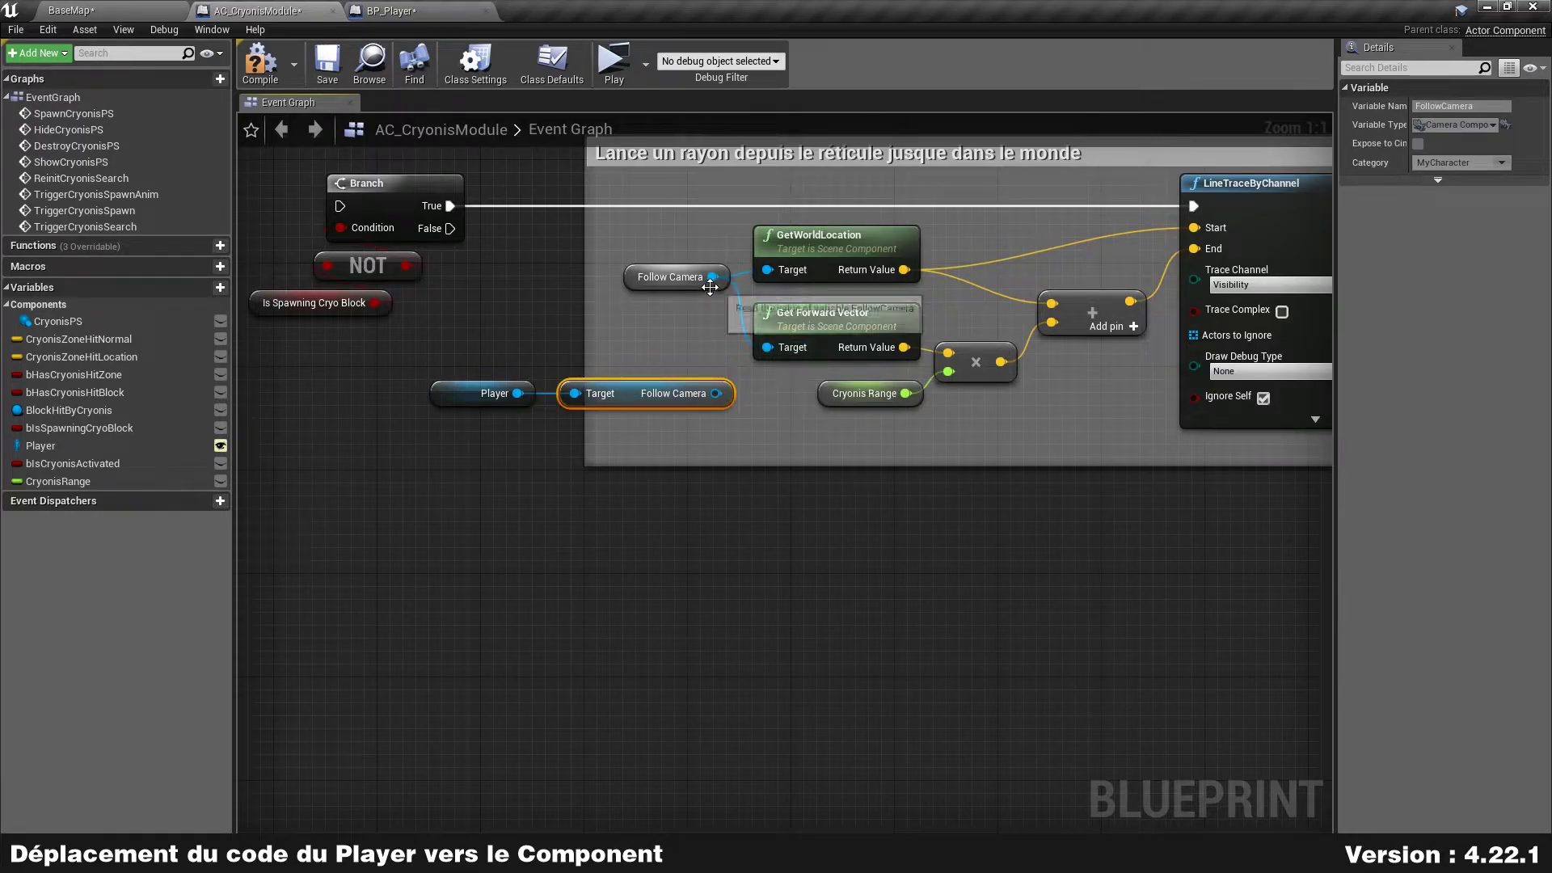
{"action": "left_click_drag", "start_coordinate": [713, 278], "coordinate": [716, 393], "text": "ctrl"}
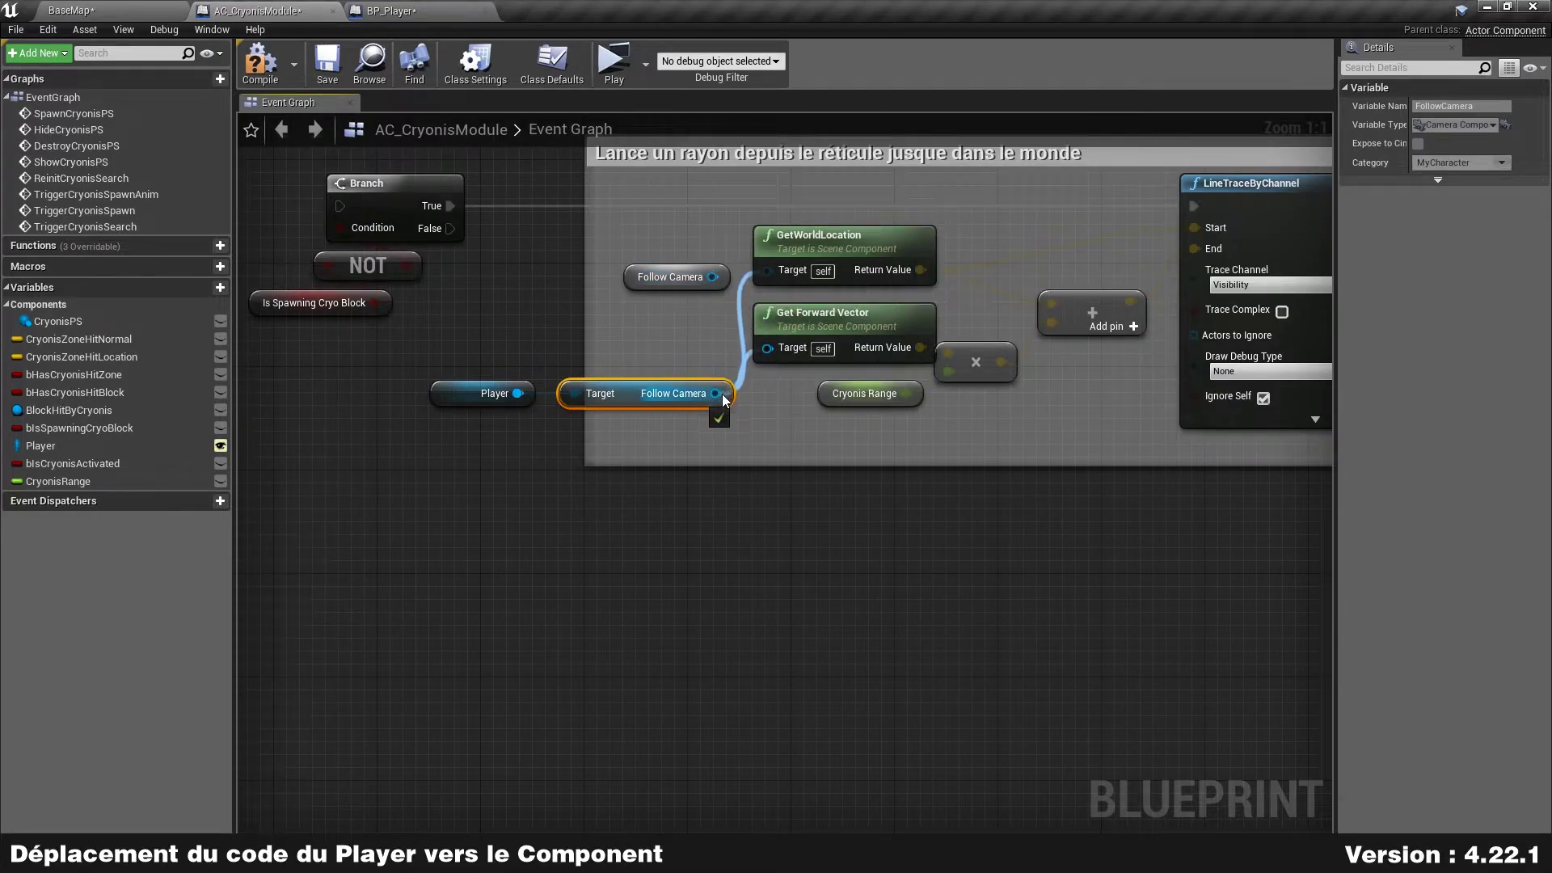
{"action": "left_click", "coordinate": [661, 283]}
{"action": "key", "text": "Delete"}
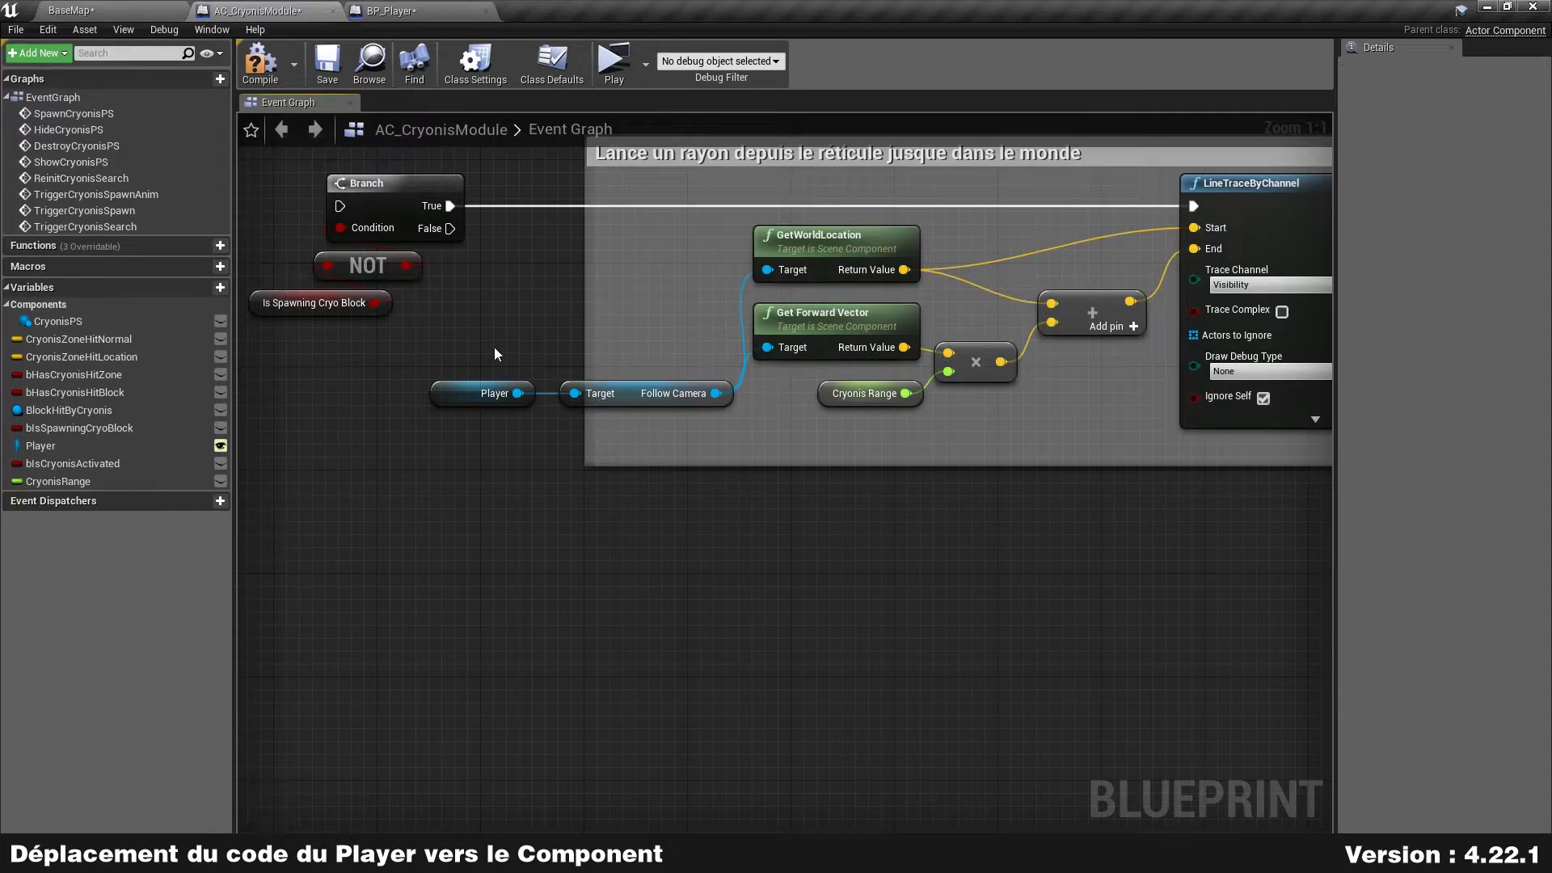
{"action": "mouse_move", "coordinate": [495, 354]}
{"action": "left_mouse_down"}
{"action": "mouse_move", "coordinate": [639, 408]}
{"action": "mouse_move", "coordinate": [636, 290]}
{"action": "left_mouse_up"}
{"action": "scroll", "coordinate": [713, 375], "scroll_direction": "down", "scroll_amount": 2}
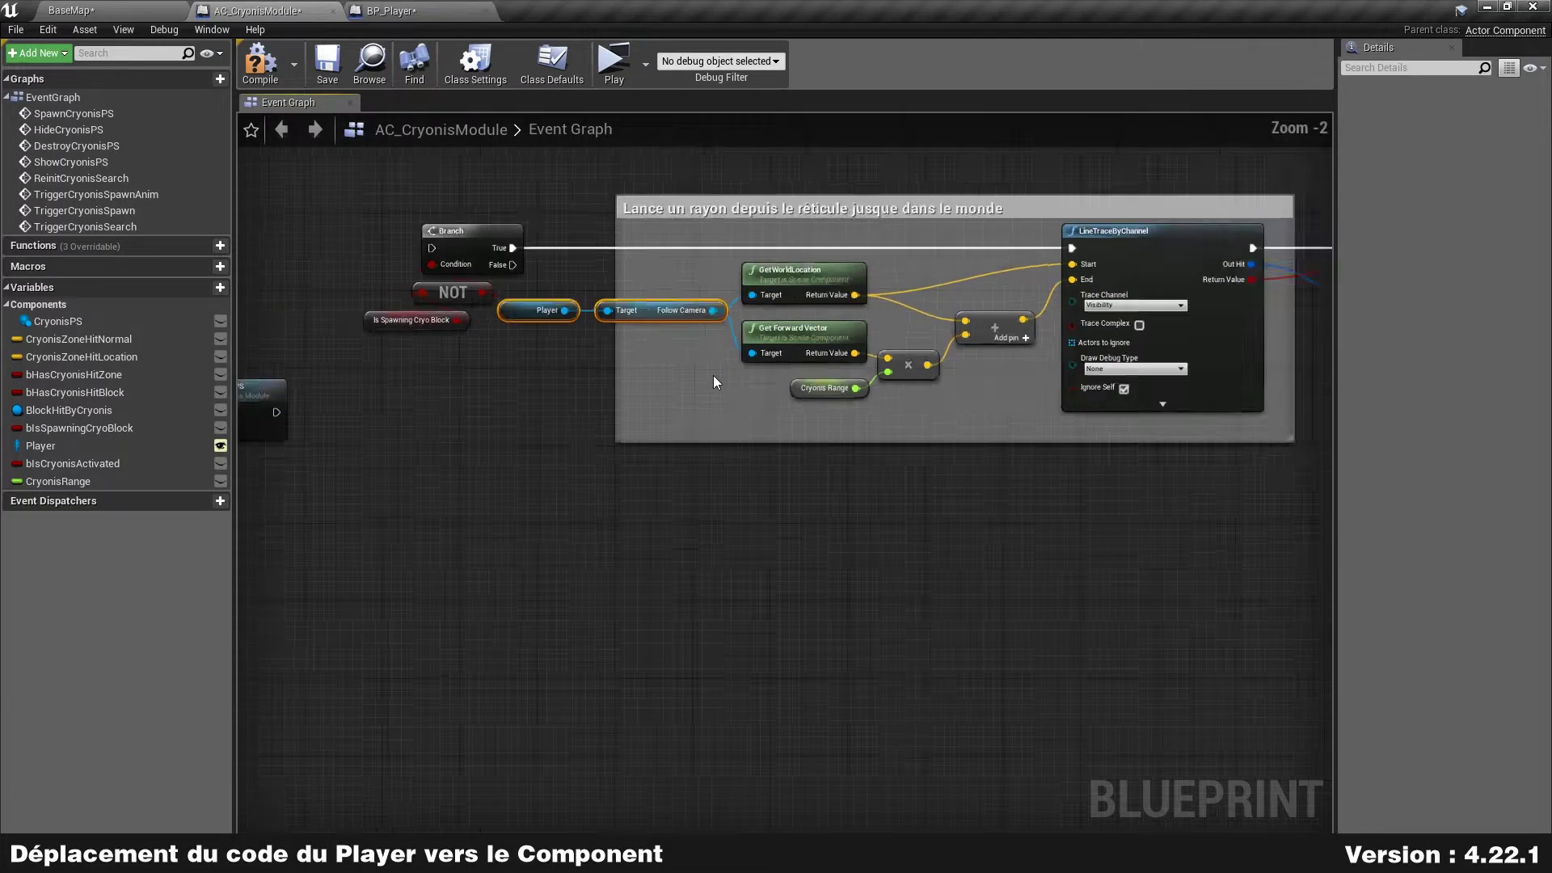
{"action": "scroll", "coordinate": [715, 381], "scroll_direction": "down", "scroll_amount": 2}
{"action": "right_click_drag", "start_coordinate": [1212, 388], "coordinate": [764, 215]}
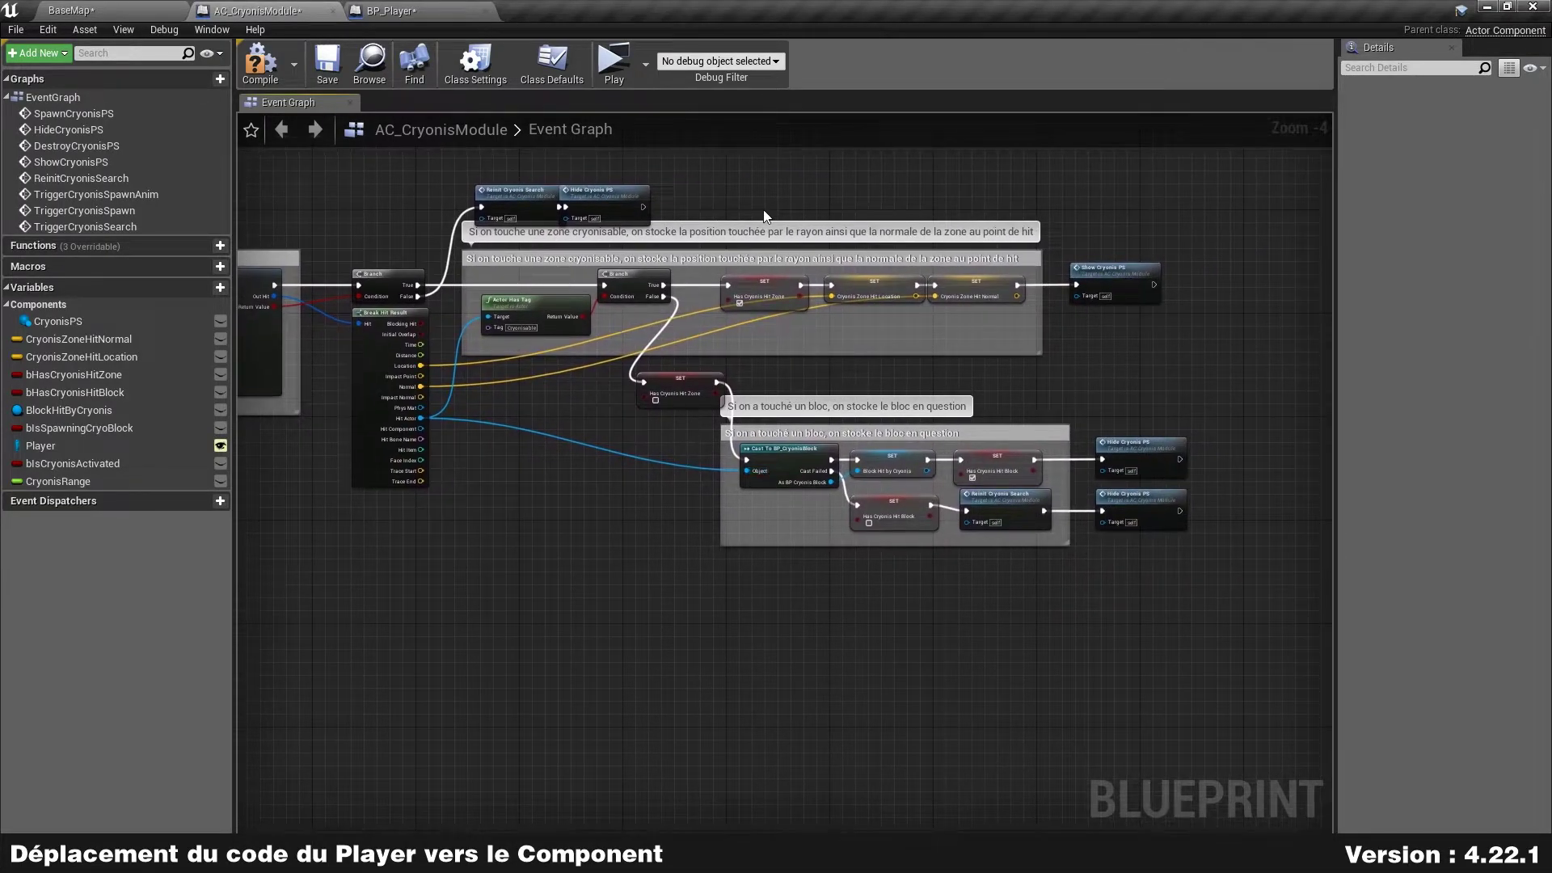
{"action": "scroll", "coordinate": [765, 215], "scroll_direction": "up", "scroll_amount": 1}
{"action": "scroll", "coordinate": [983, 419], "scroll_direction": "up", "scroll_amount": 1}
{"action": "right_click_drag", "start_coordinate": [599, 342], "coordinate": [1107, 606]}
{"action": "scroll", "coordinate": [1106, 606], "scroll_direction": "up", "scroll_amount": 1}
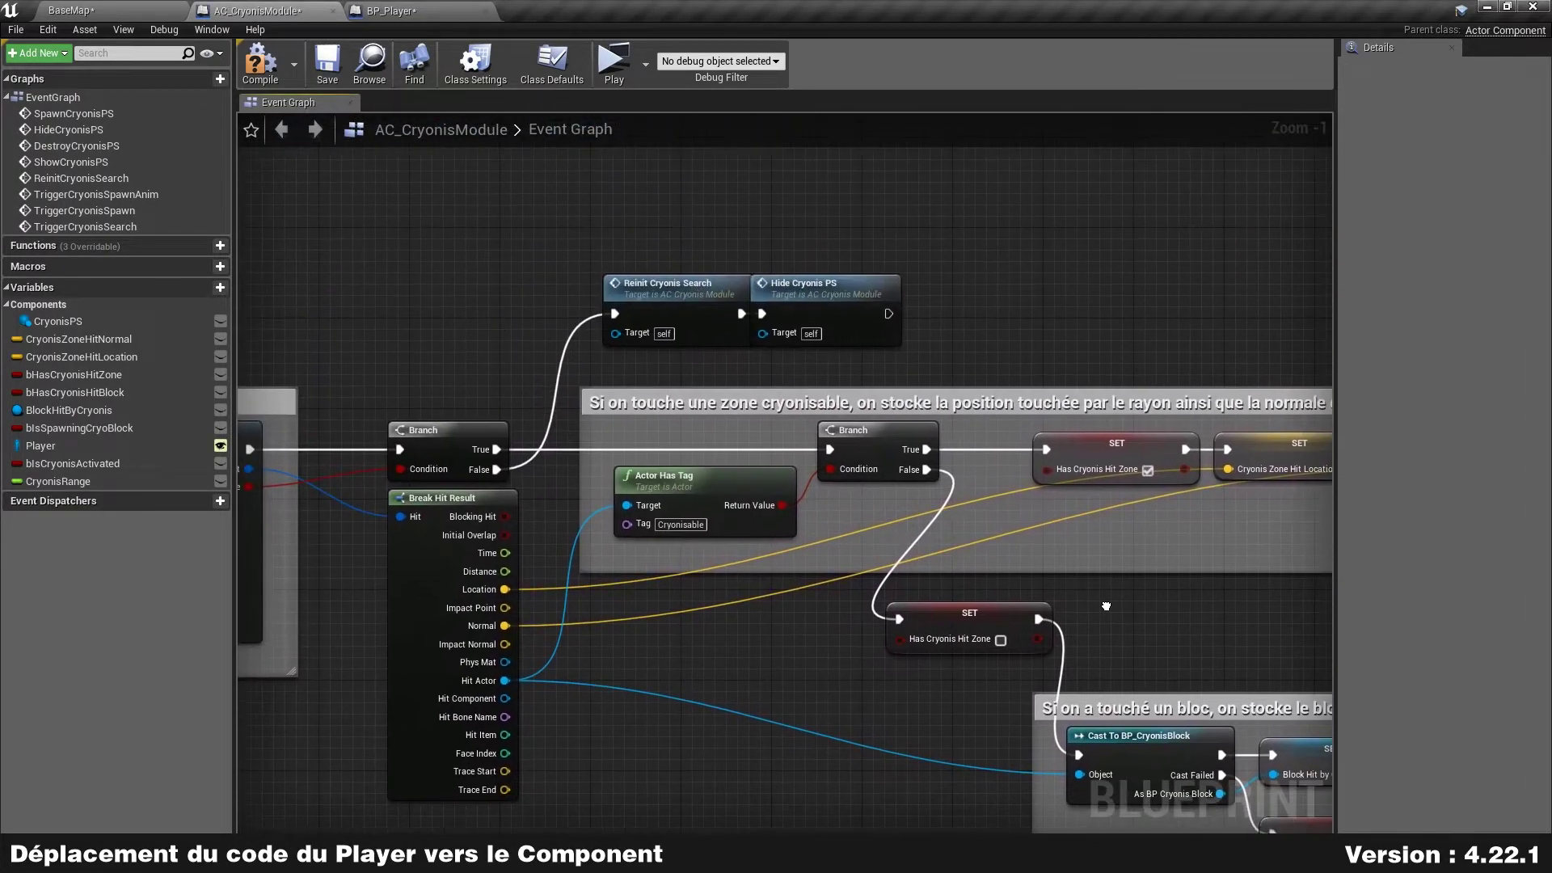
{"action": "right_click_drag", "start_coordinate": [692, 613], "coordinate": [942, 579]}
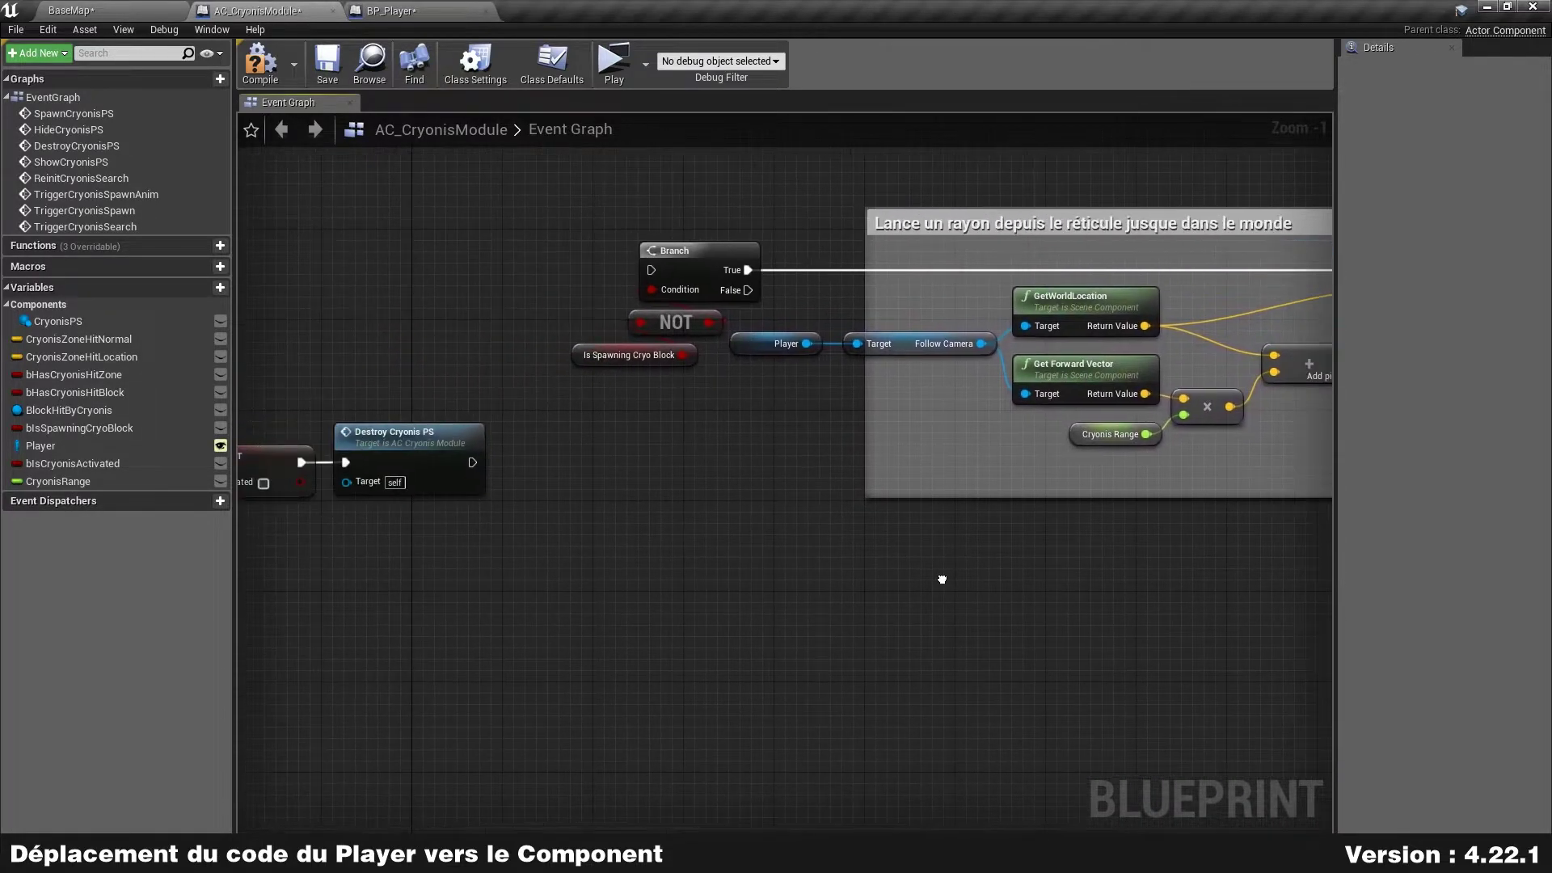
{"action": "scroll", "coordinate": [942, 579], "scroll_direction": "down", "scroll_amount": 2}
{"action": "right_click_drag", "start_coordinate": [862, 543], "coordinate": [1163, 503]}
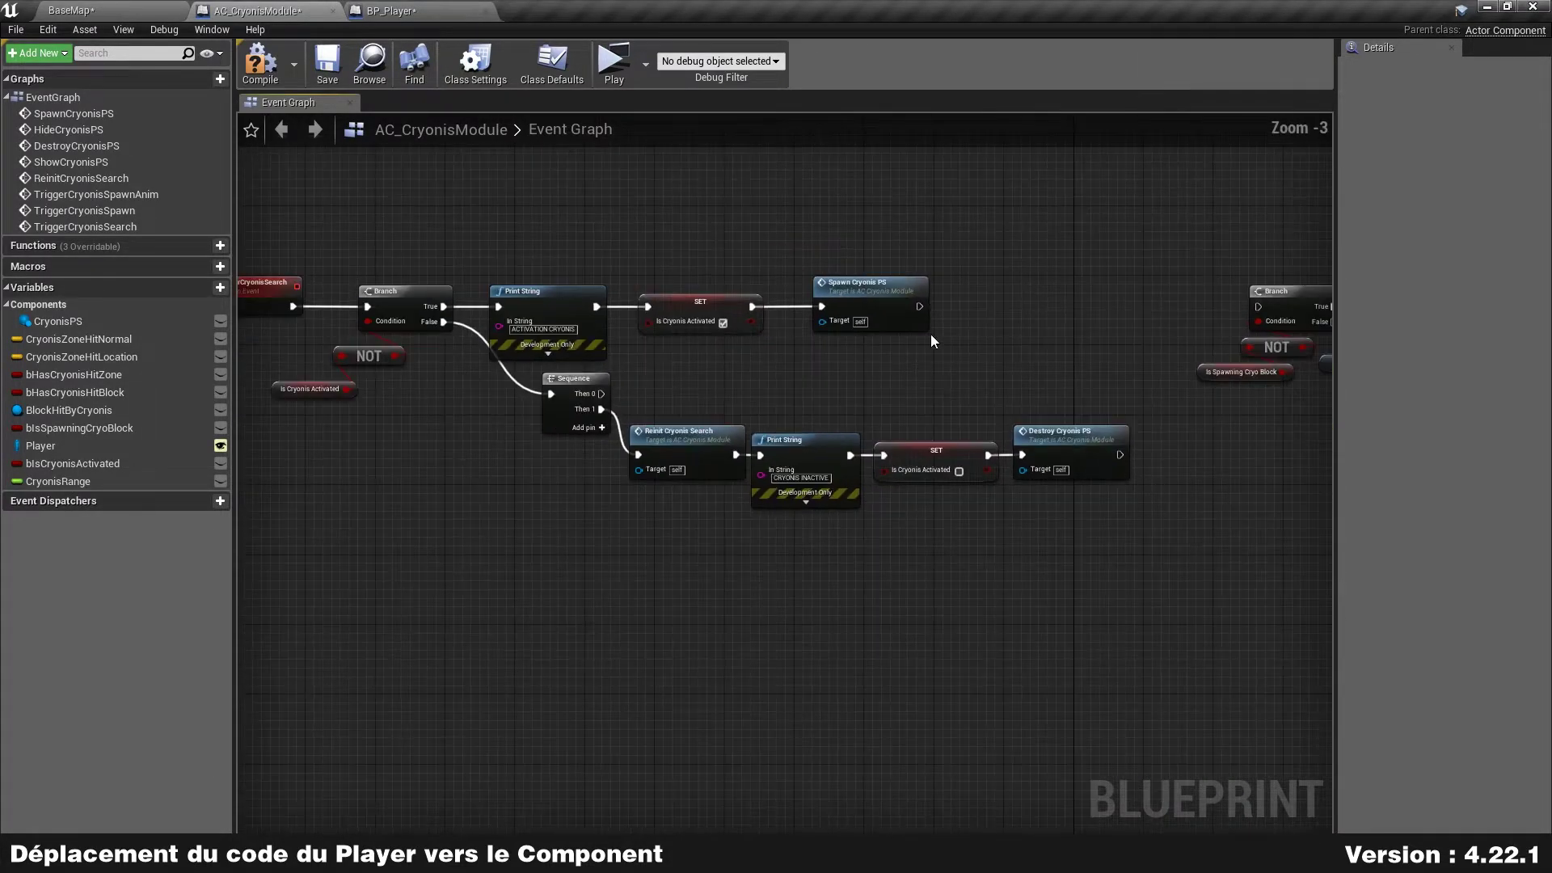
{"action": "mouse_move", "coordinate": [998, 295]}
{"action": "right_mouse_down"}
{"action": "mouse_move", "coordinate": [1018, 277]}
{"action": "mouse_move", "coordinate": [836, 280]}
{"action": "right_mouse_up"}
{"action": "left_click", "coordinate": [374, 10]}
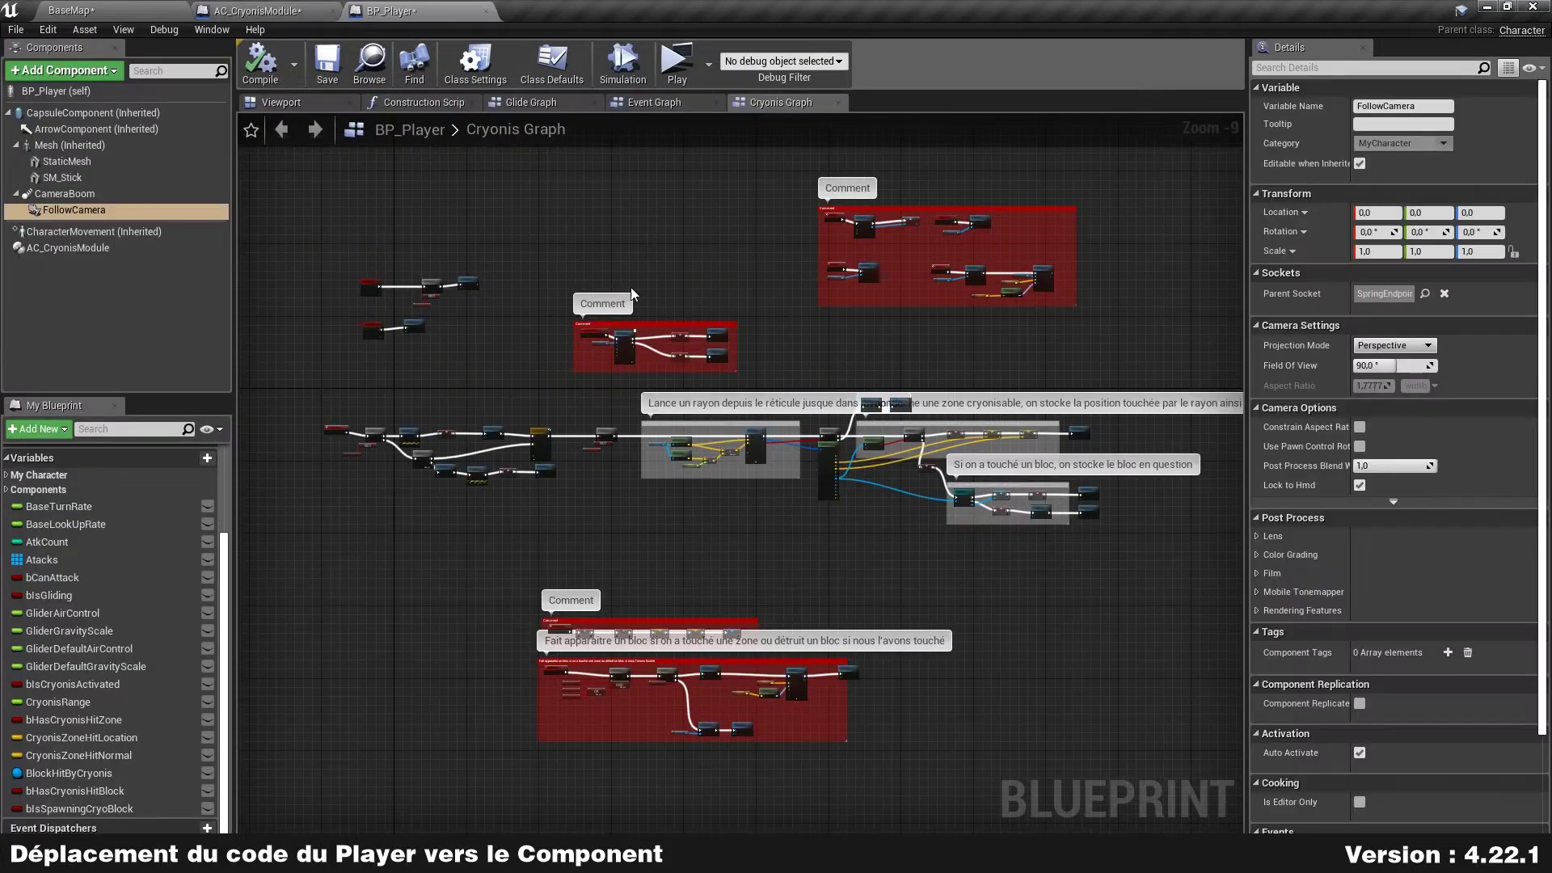
{"action": "scroll", "coordinate": [630, 288], "scroll_direction": "up", "scroll_amount": 2}
{"action": "scroll", "coordinate": [570, 521], "scroll_direction": "up", "scroll_amount": 2}
{"action": "right_click_drag", "start_coordinate": [376, 304], "coordinate": [692, 350]}
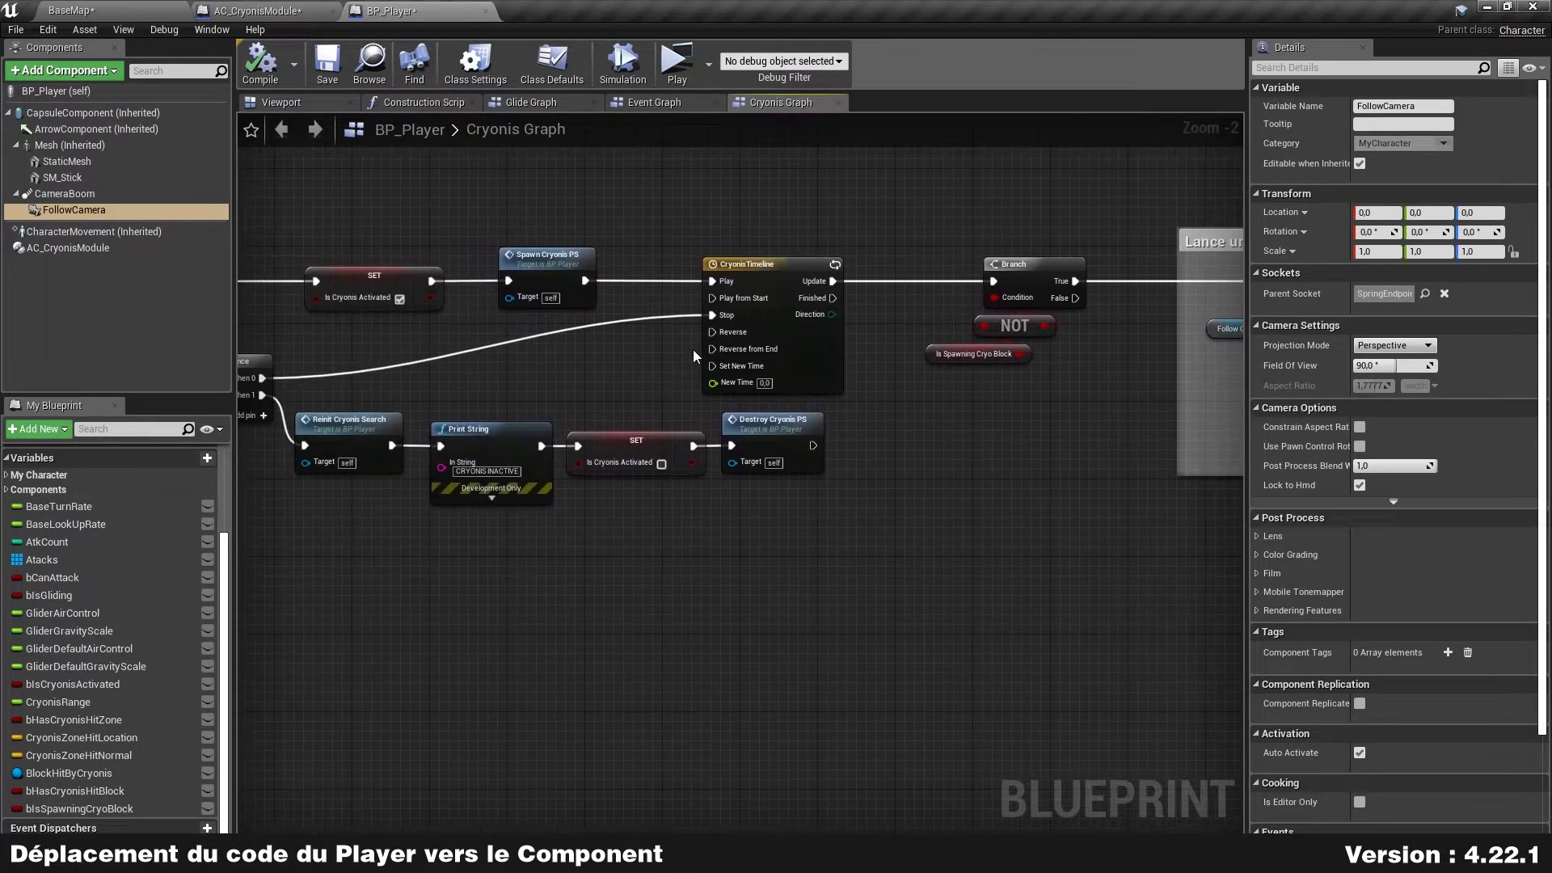
{"action": "scroll", "coordinate": [720, 299], "scroll_direction": "up", "scroll_amount": 2}
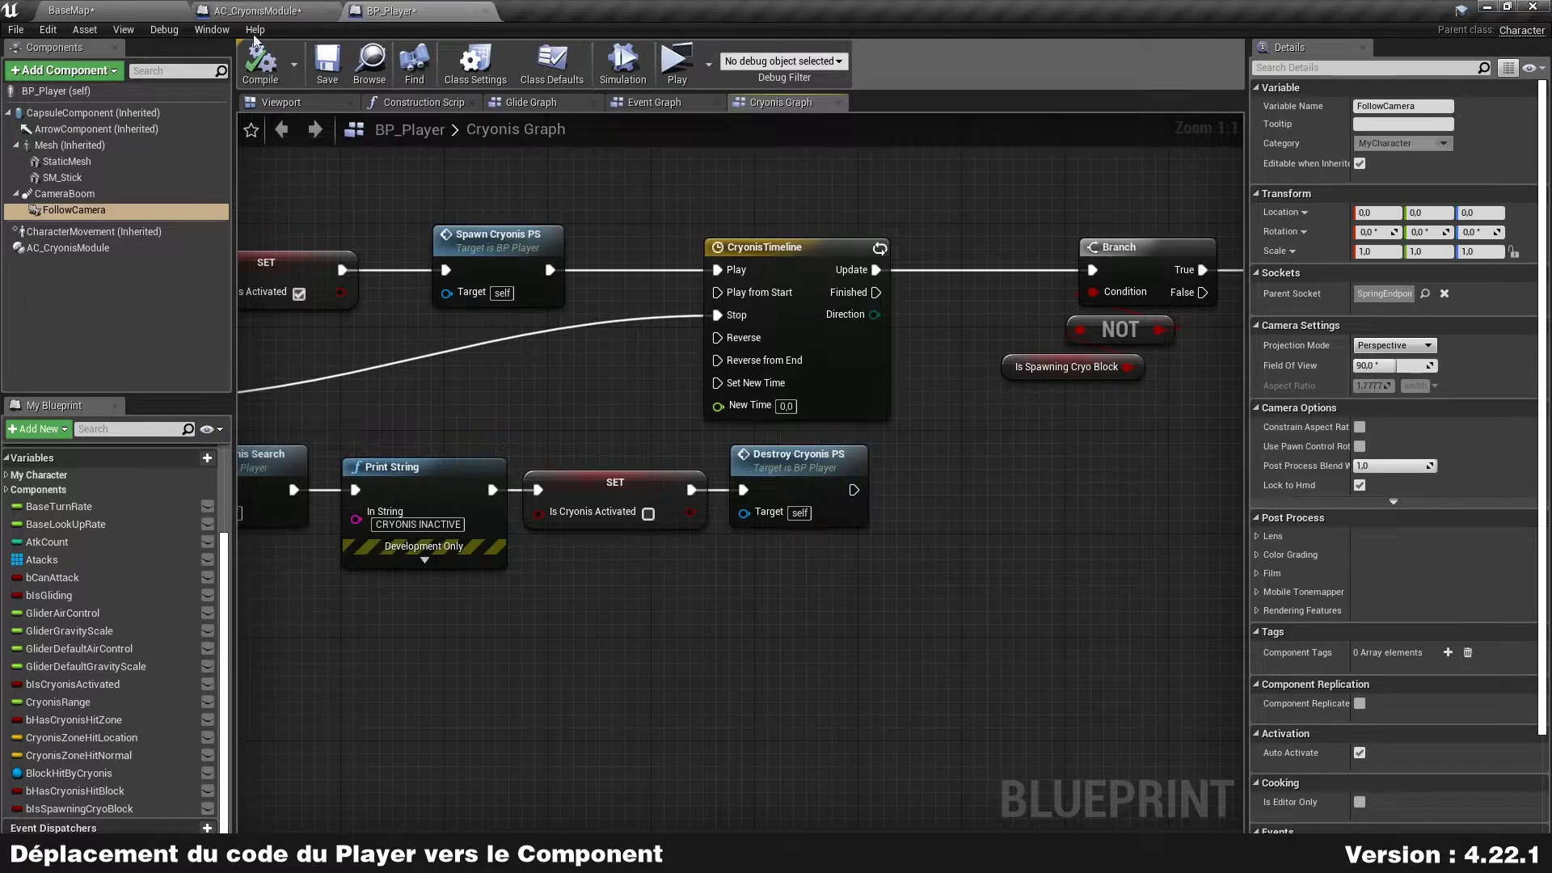
{"action": "left_click_drag", "start_coordinate": [712, 184], "coordinate": [894, 423]}
{"action": "left_click", "coordinate": [930, 453]}
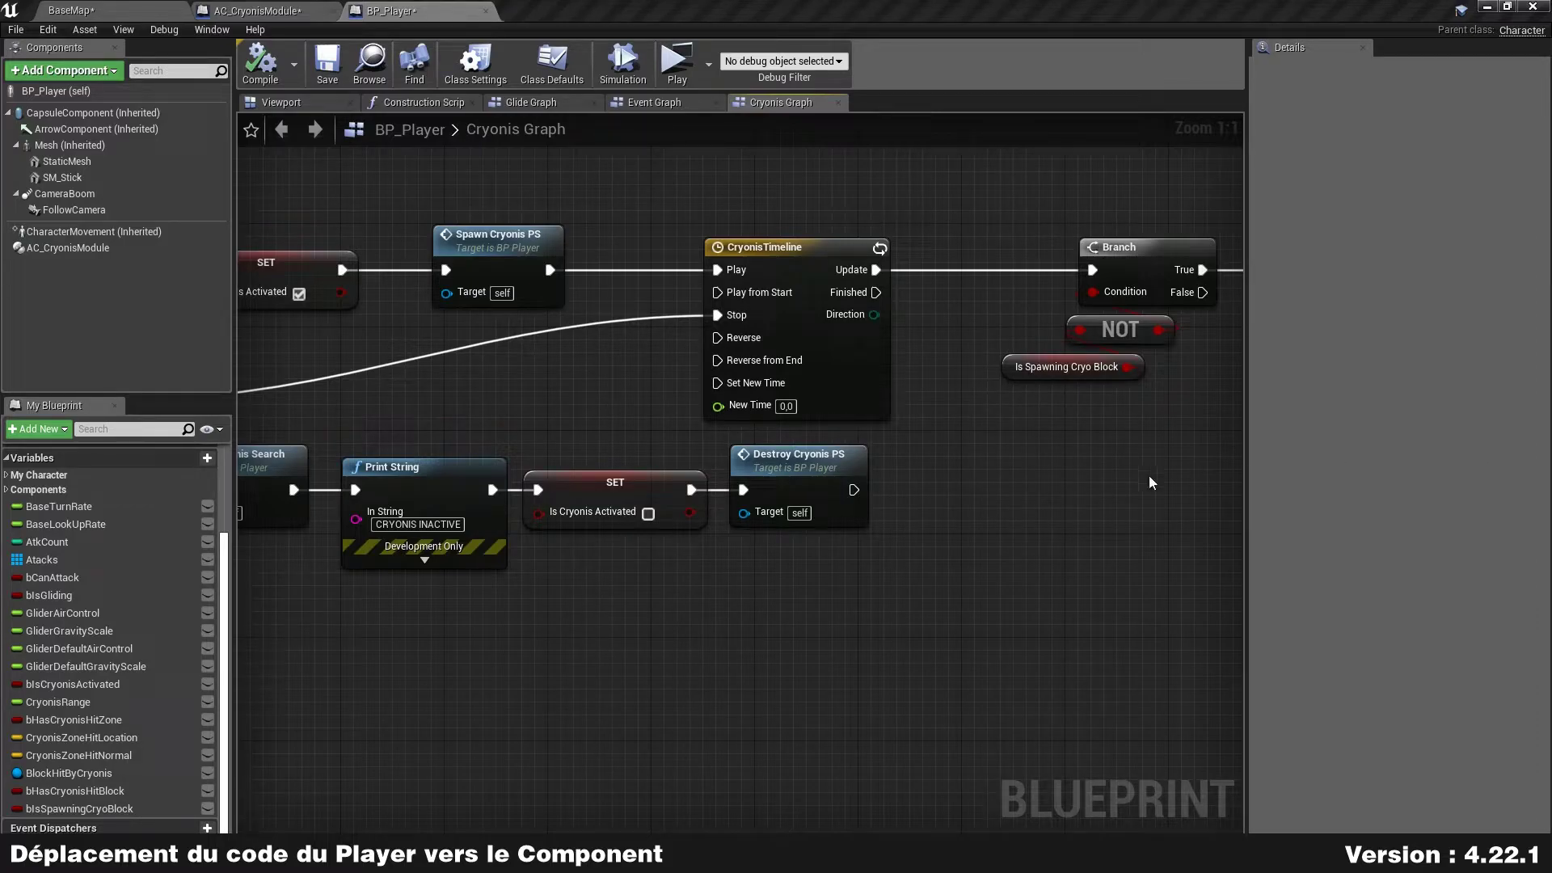
{"action": "left_click", "coordinate": [259, 11]}
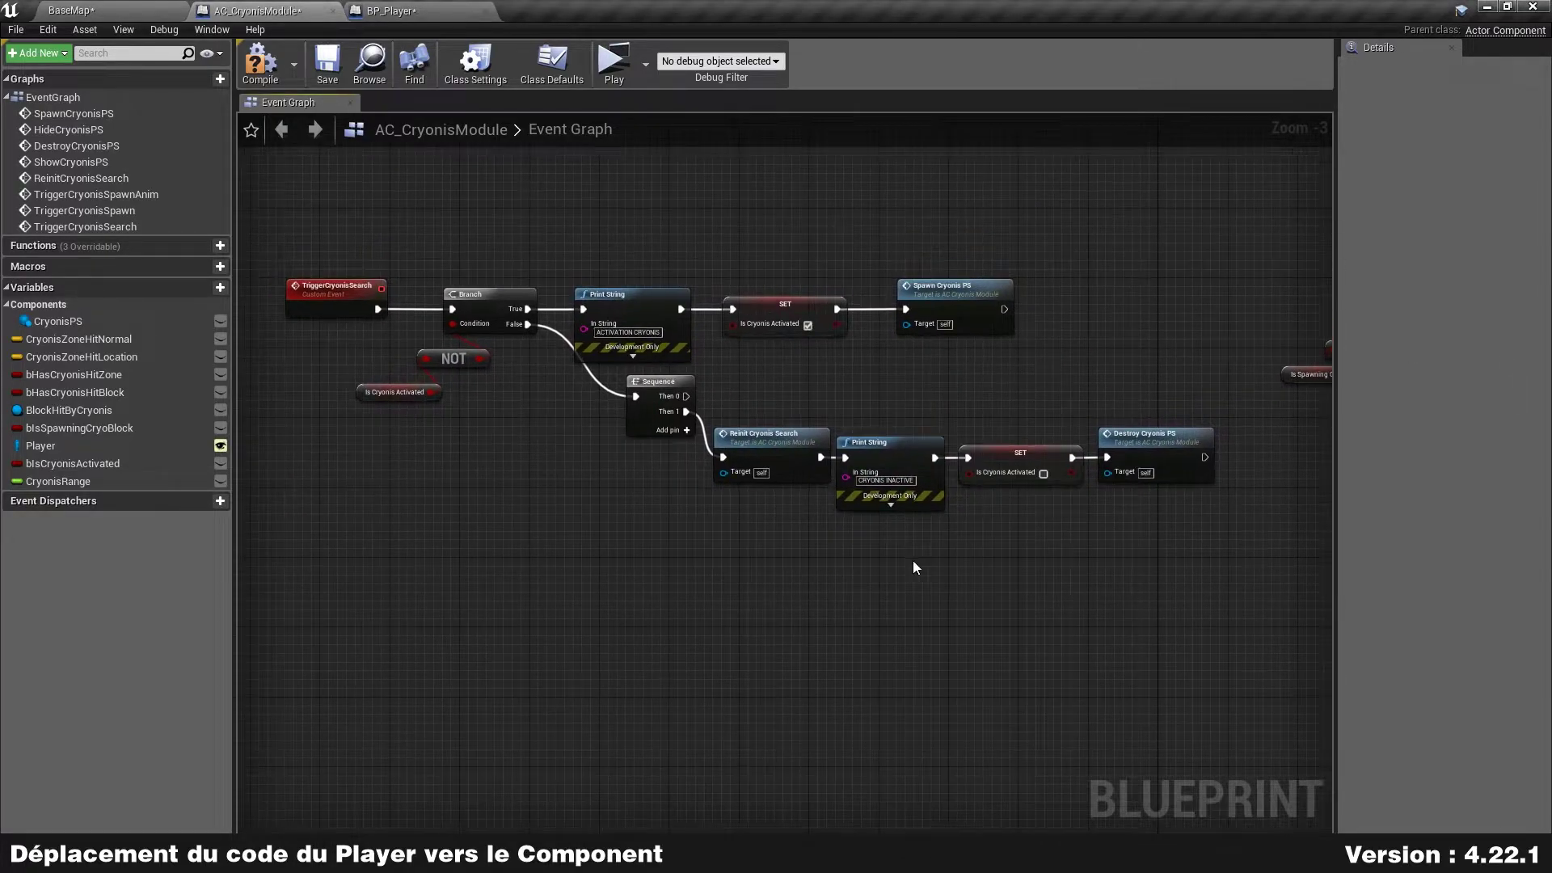
- Select the TriggerCryonisSearch node group and move it above the ray-trace search chain
{"action": "scroll", "coordinate": [856, 328], "scroll_direction": "down", "scroll_amount": 2}
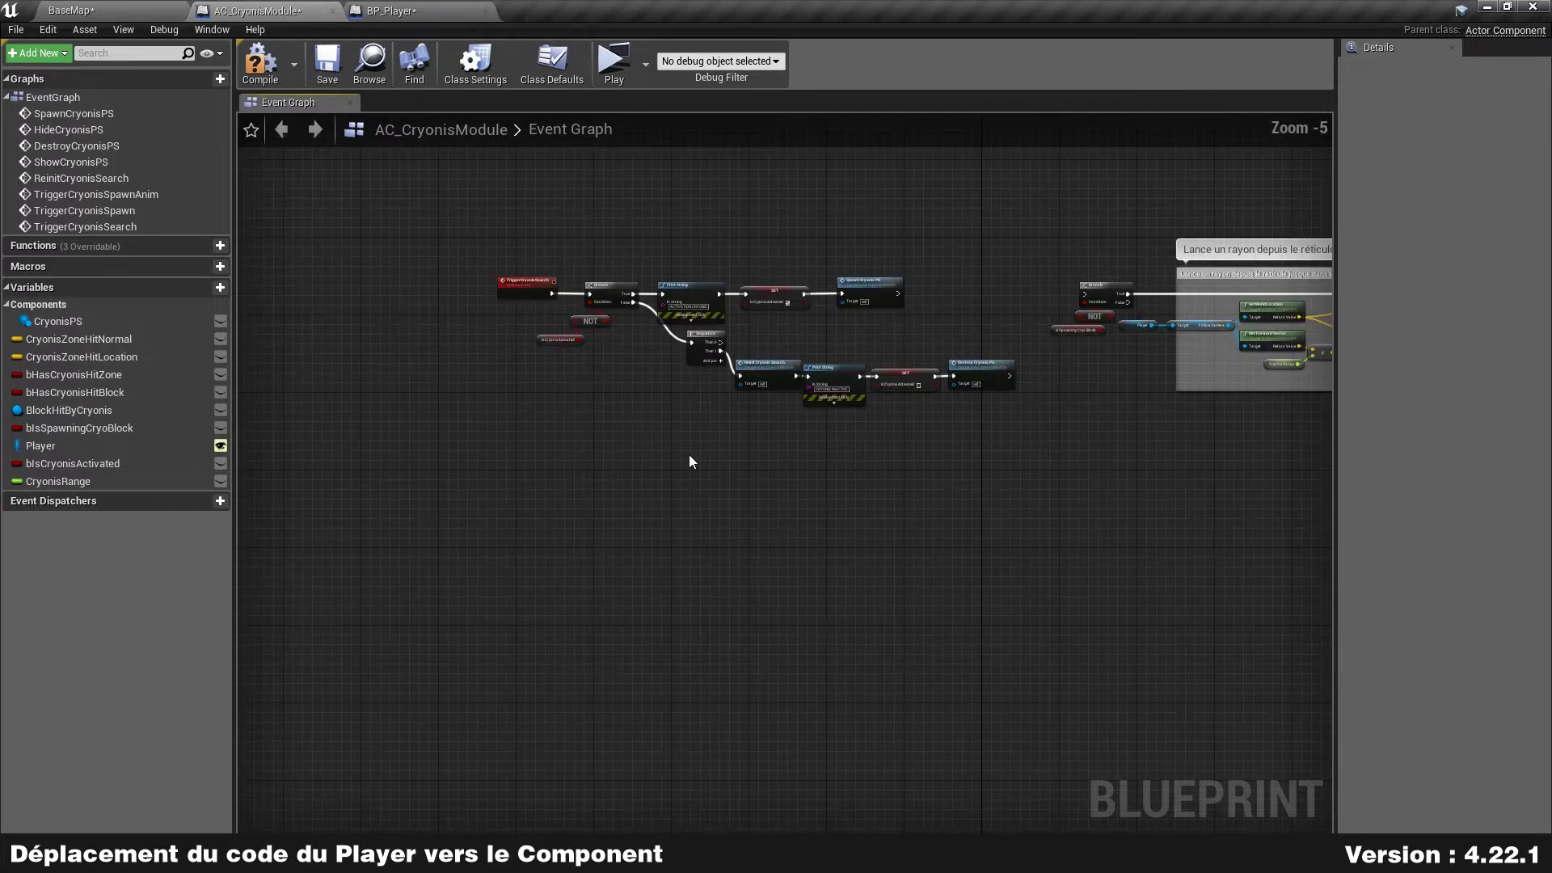
{"action": "left_click_drag", "start_coordinate": [462, 339], "coordinate": [795, 435]}
{"action": "left_click_drag", "start_coordinate": [835, 333], "coordinate": [1016, 437], "text": "shift"}
{"action": "right_click_drag", "start_coordinate": [999, 231], "coordinate": [775, 346]}
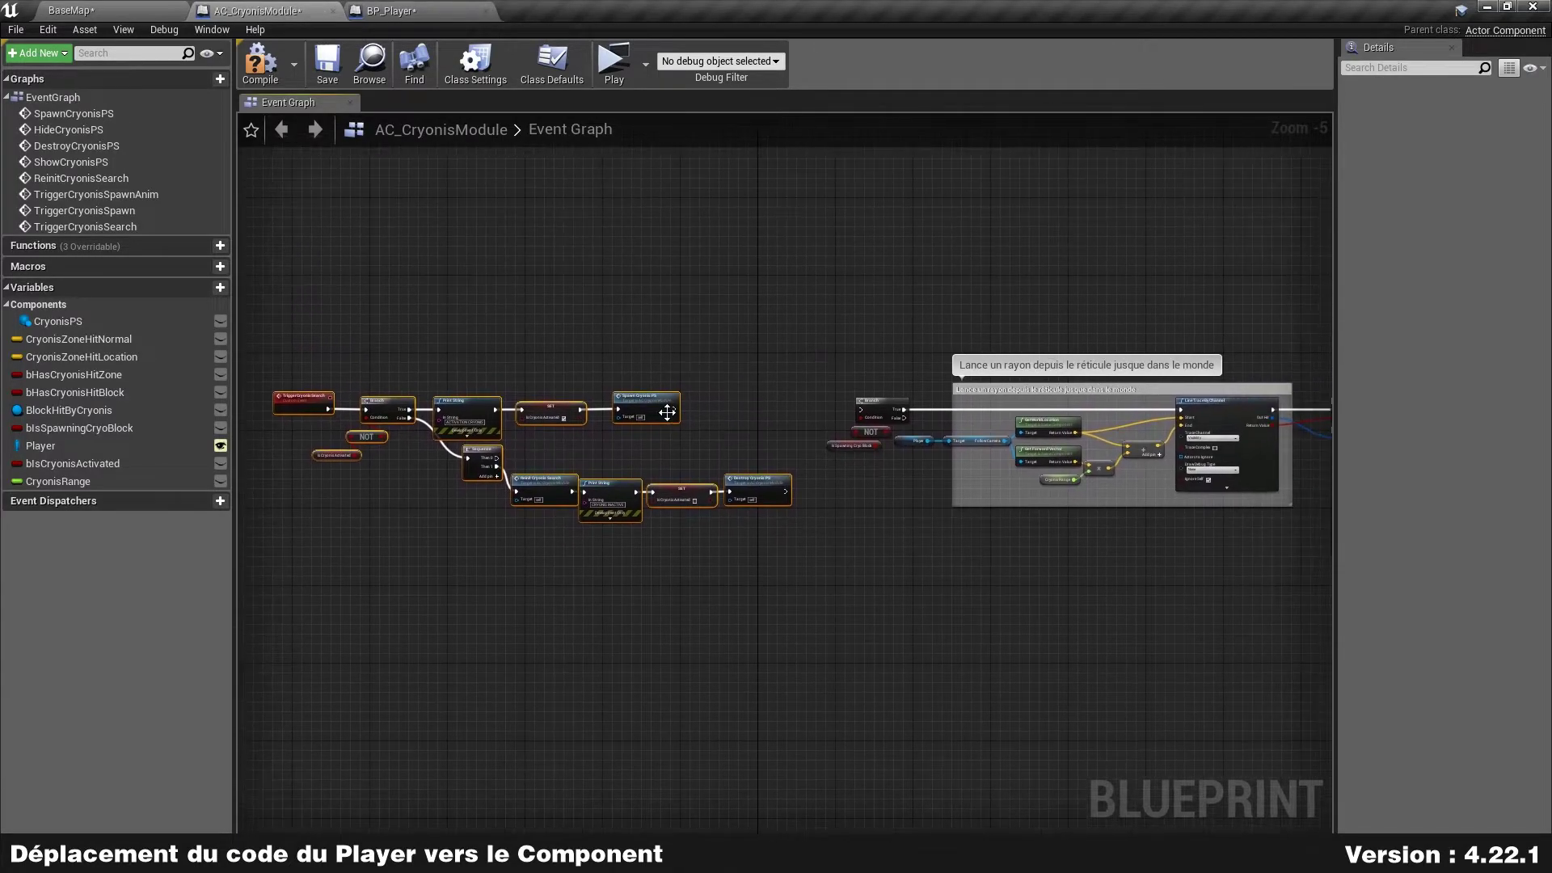
{"action": "mouse_move", "coordinate": [674, 382]}
{"action": "left_mouse_down"}
{"action": "mouse_move", "coordinate": [737, 315]}
{"action": "mouse_move", "coordinate": [1029, 185]}
{"action": "left_mouse_up"}
{"action": "right_click_drag", "start_coordinate": [1129, 258], "coordinate": [930, 409]}
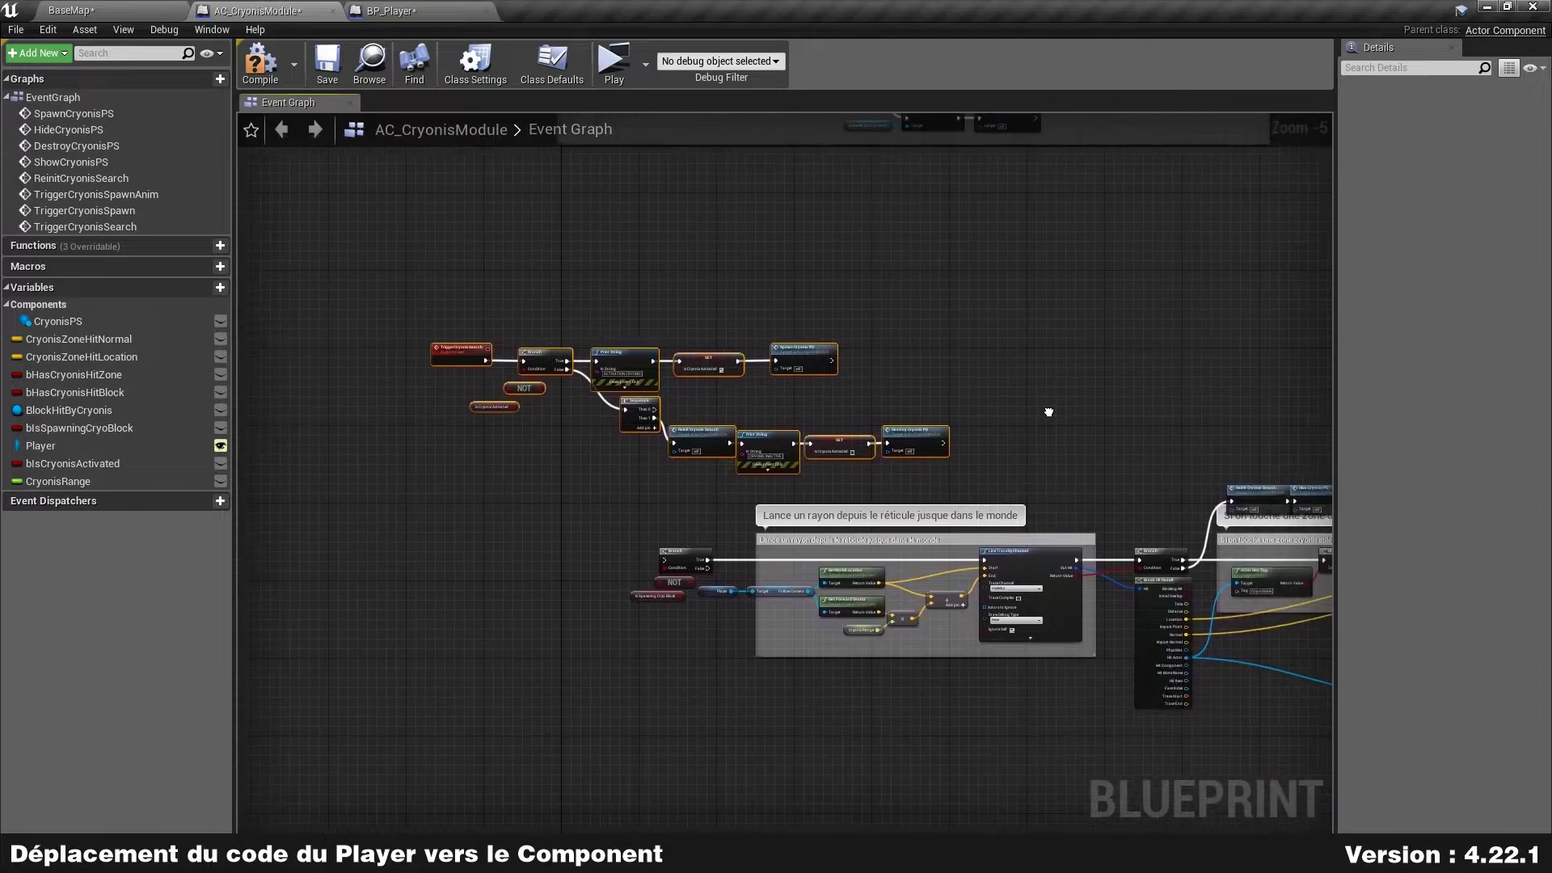
{"action": "left_click_drag", "start_coordinate": [796, 353], "coordinate": [806, 261]}
{"action": "scroll", "coordinate": [679, 516], "scroll_direction": "up", "scroll_amount": 3}
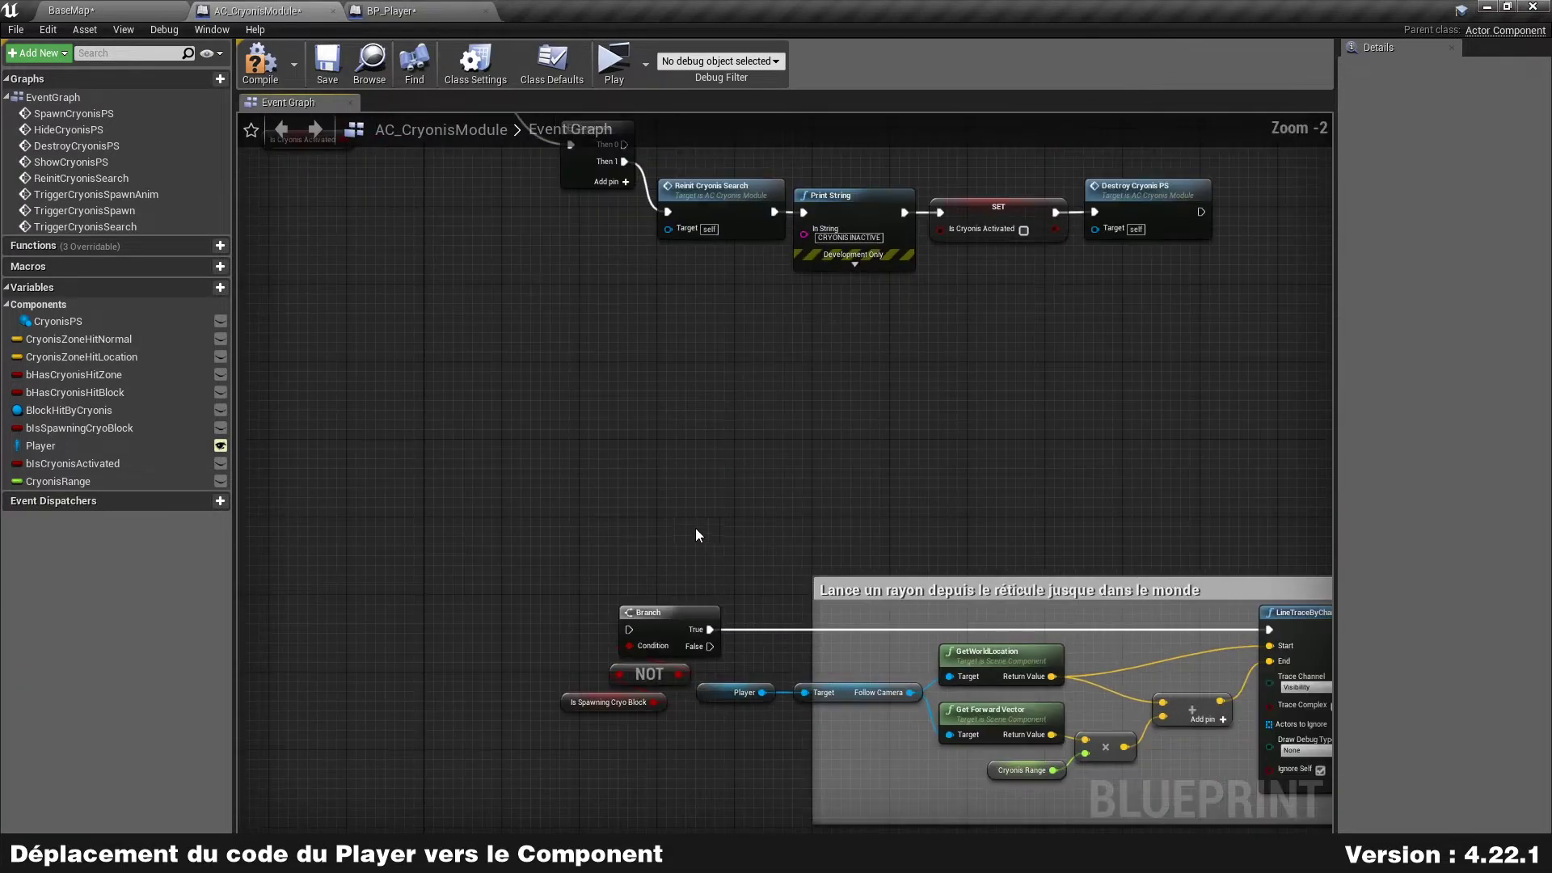
{"action": "right_click_drag", "start_coordinate": [695, 527], "coordinate": [852, 307]}
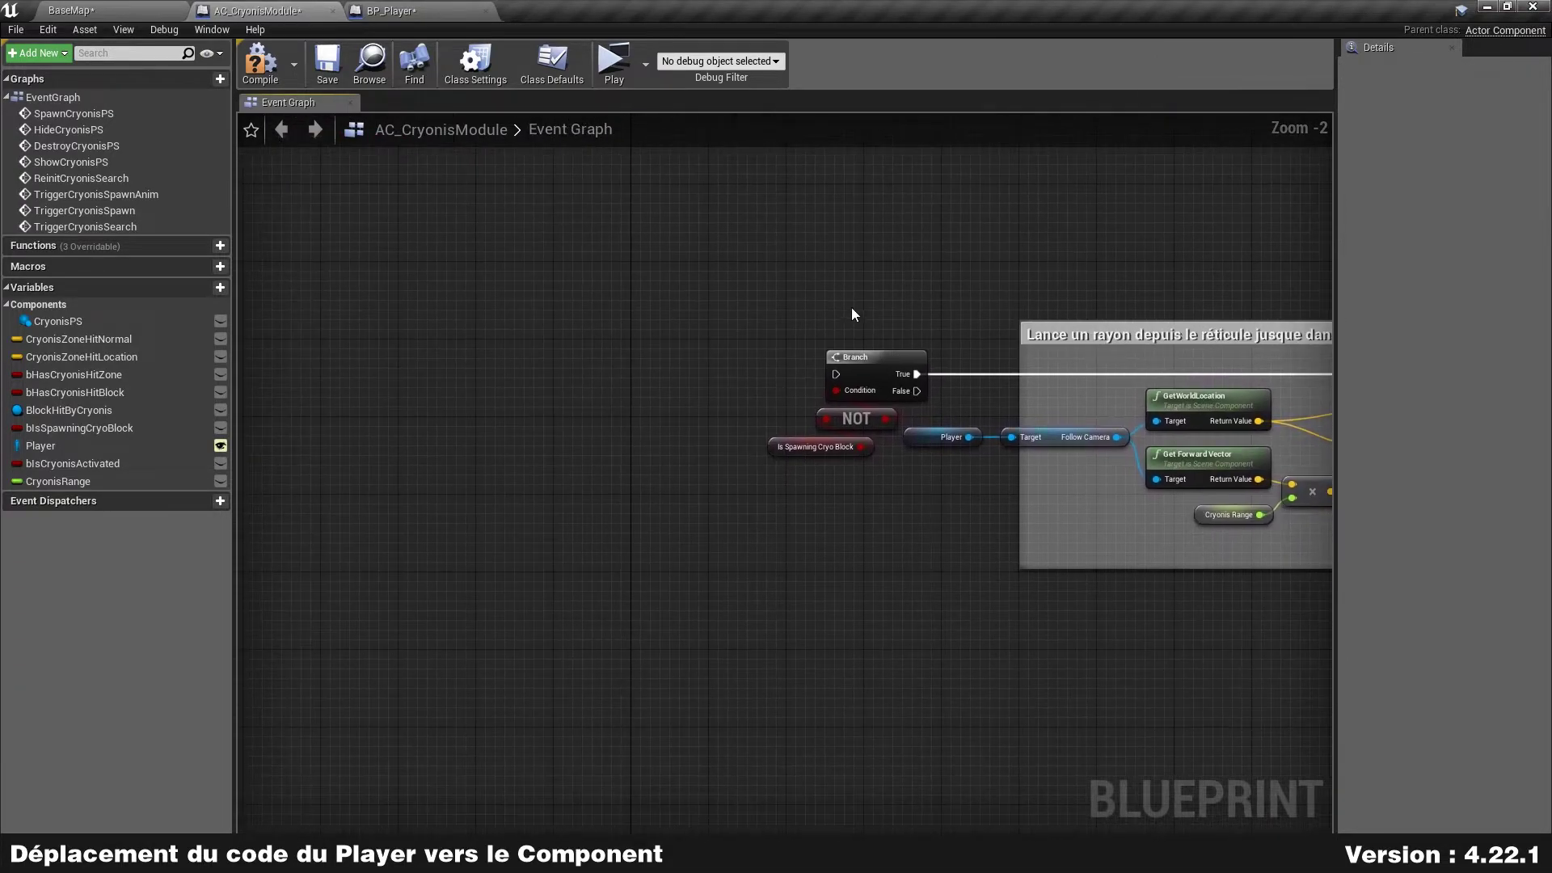
- Add a custom event named Search and wire it into the ray-trace Branch node
{"action": "right_click", "coordinate": [702, 382]}
{"action": "type", "text": "custom event"}
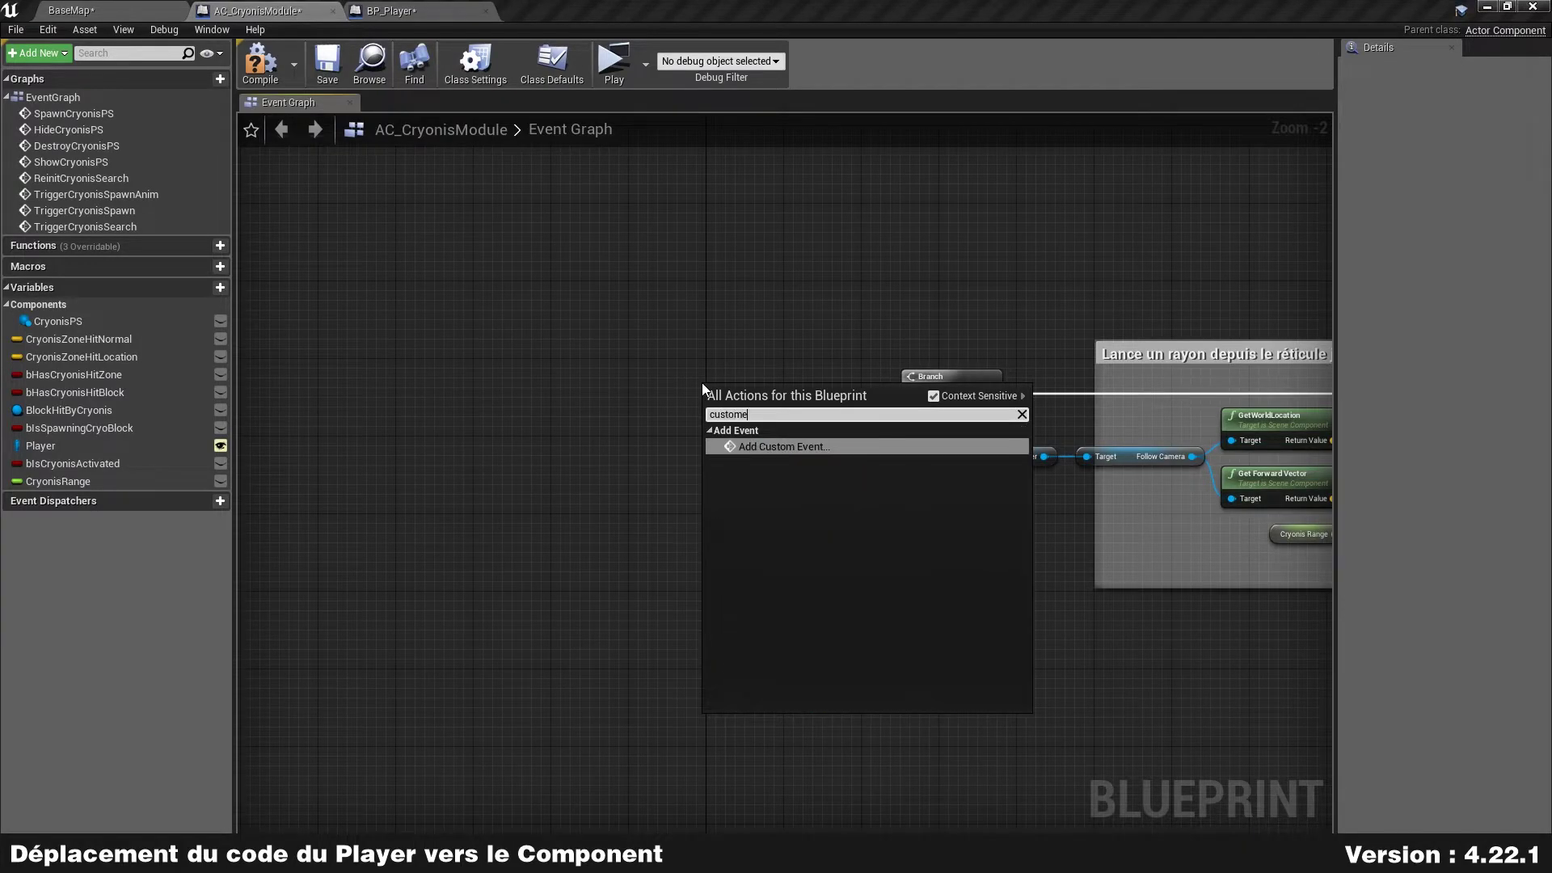
{"action": "key", "text": "Return"}
{"action": "type", "text": "Search"}
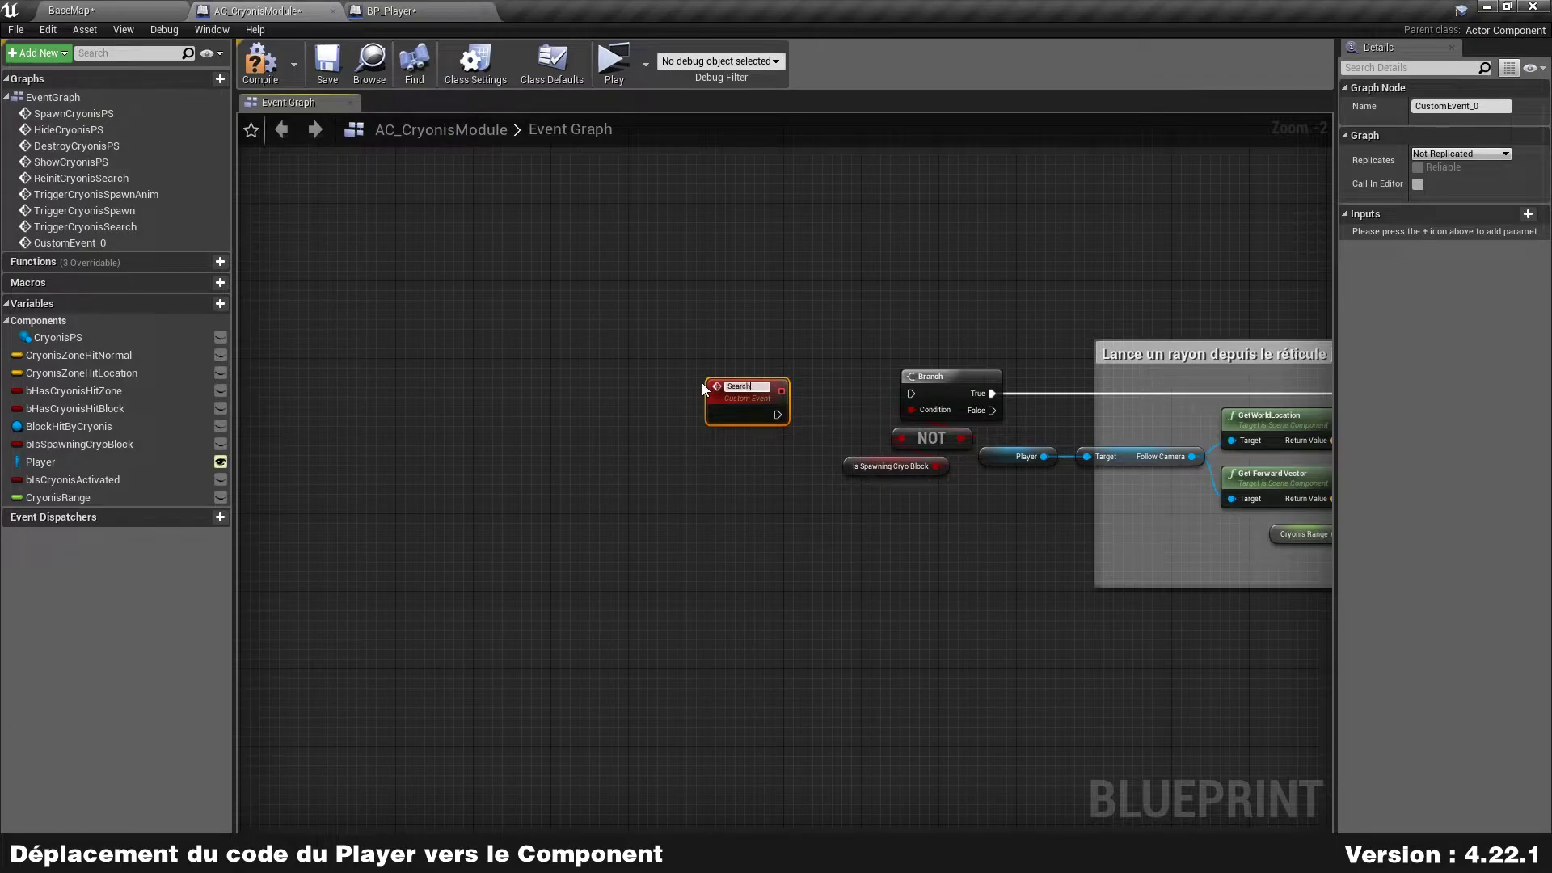
{"action": "key", "text": "Return"}
{"action": "scroll", "coordinate": [799, 363], "scroll_direction": "up", "scroll_amount": 2}
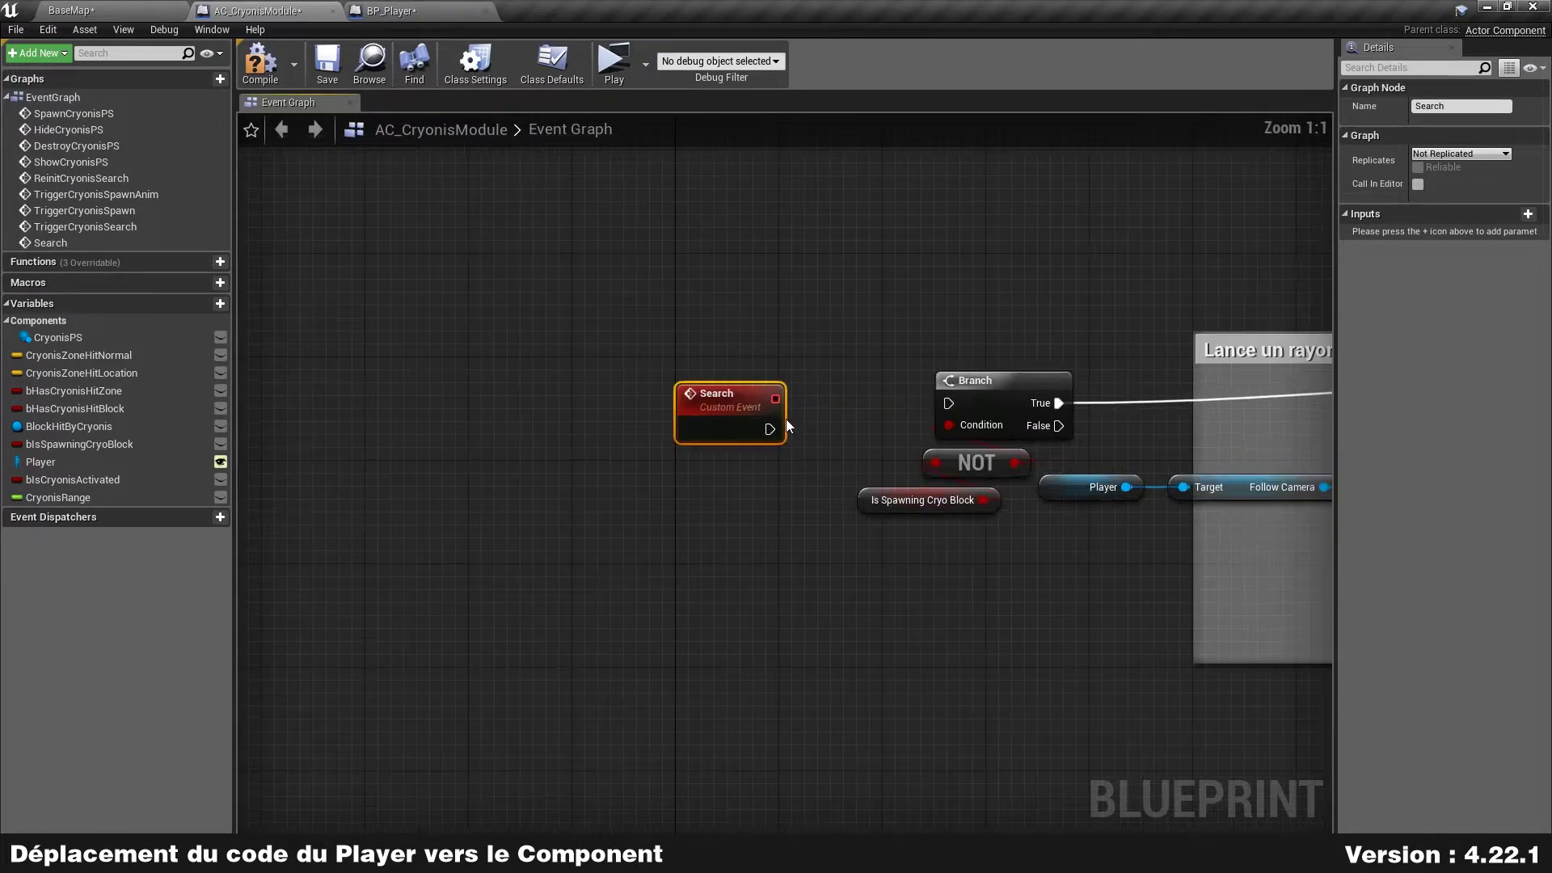
{"action": "left_click_drag", "start_coordinate": [770, 402], "coordinate": [950, 403]}
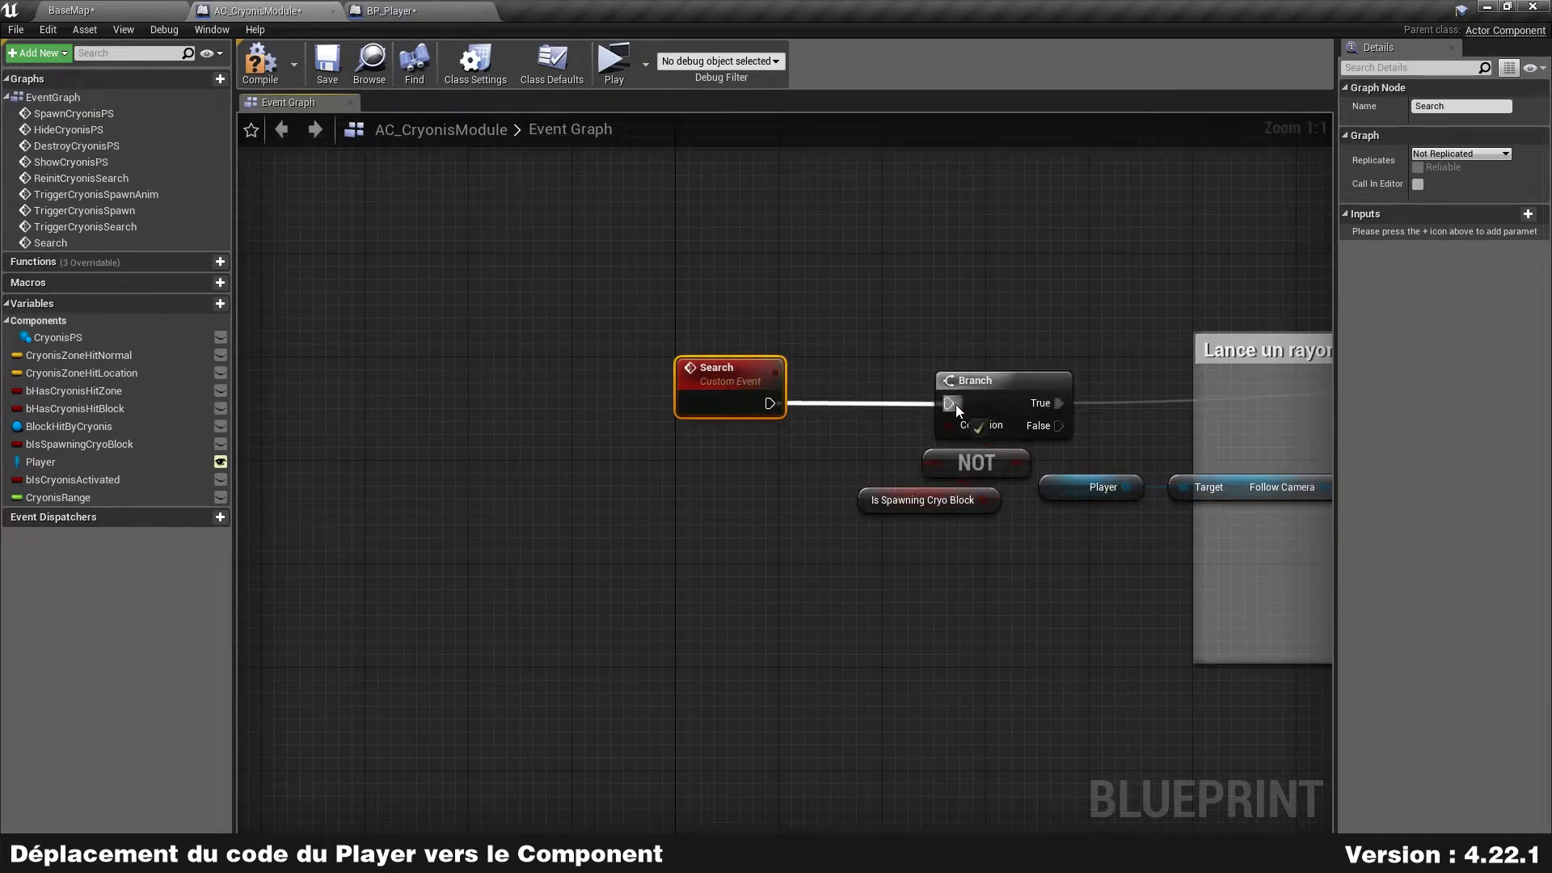
{"action": "scroll", "coordinate": [1016, 285], "scroll_direction": "down", "scroll_amount": 2}
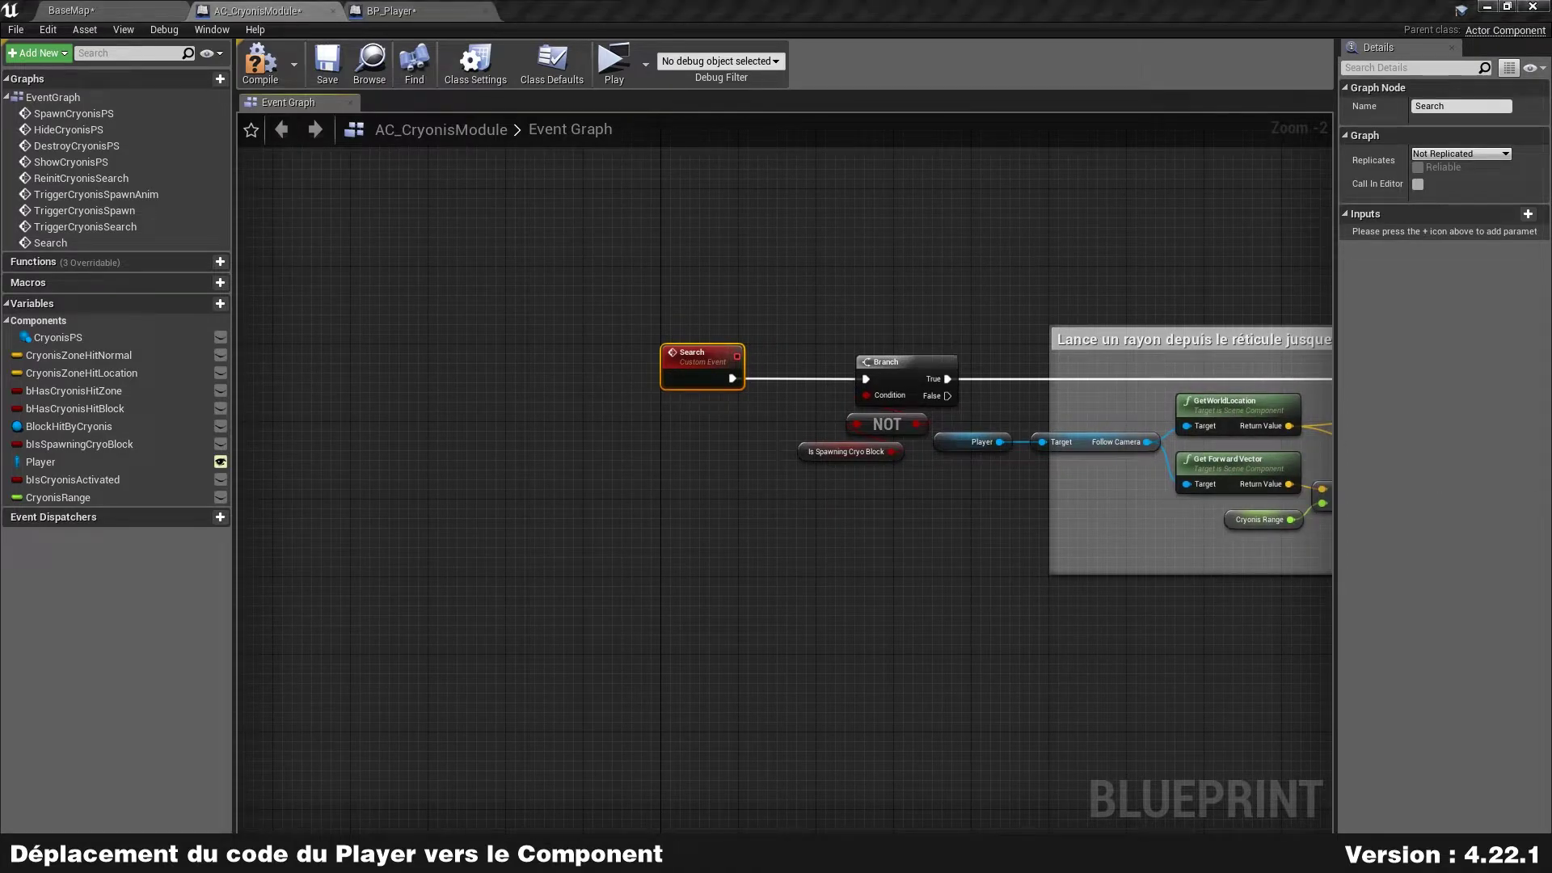
{"action": "left_click", "coordinate": [783, 577]}
- Add a second custom event above the Search event
{"action": "scroll", "coordinate": [808, 350], "scroll_direction": "up", "scroll_amount": 2}
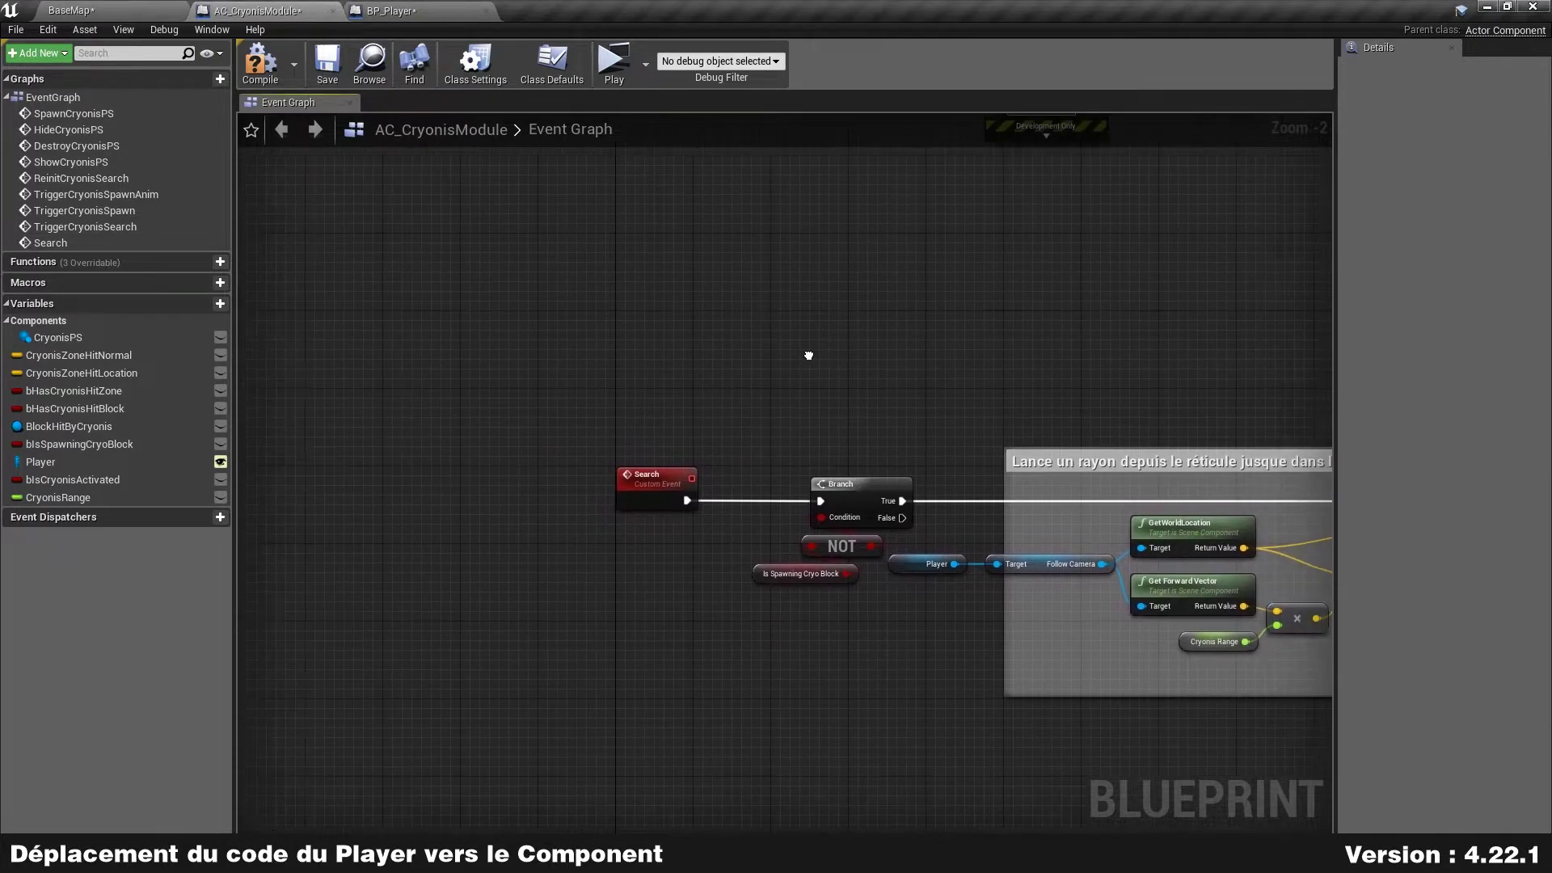
{"action": "right_click", "coordinate": [643, 330]}
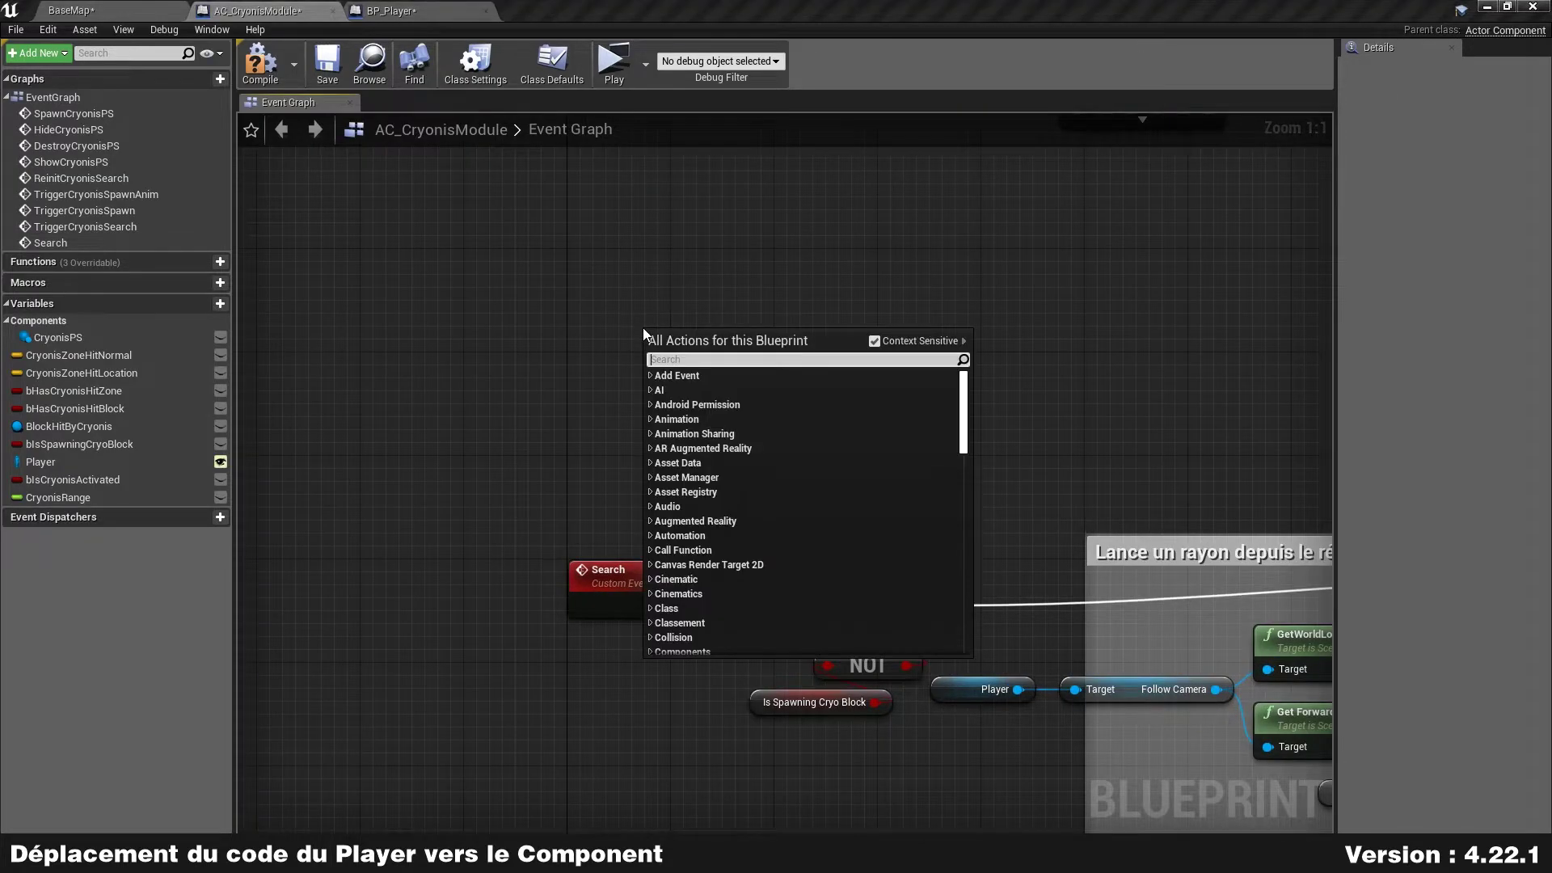
{"action": "type", "text": "custome"}
{"action": "key", "text": "Return"}
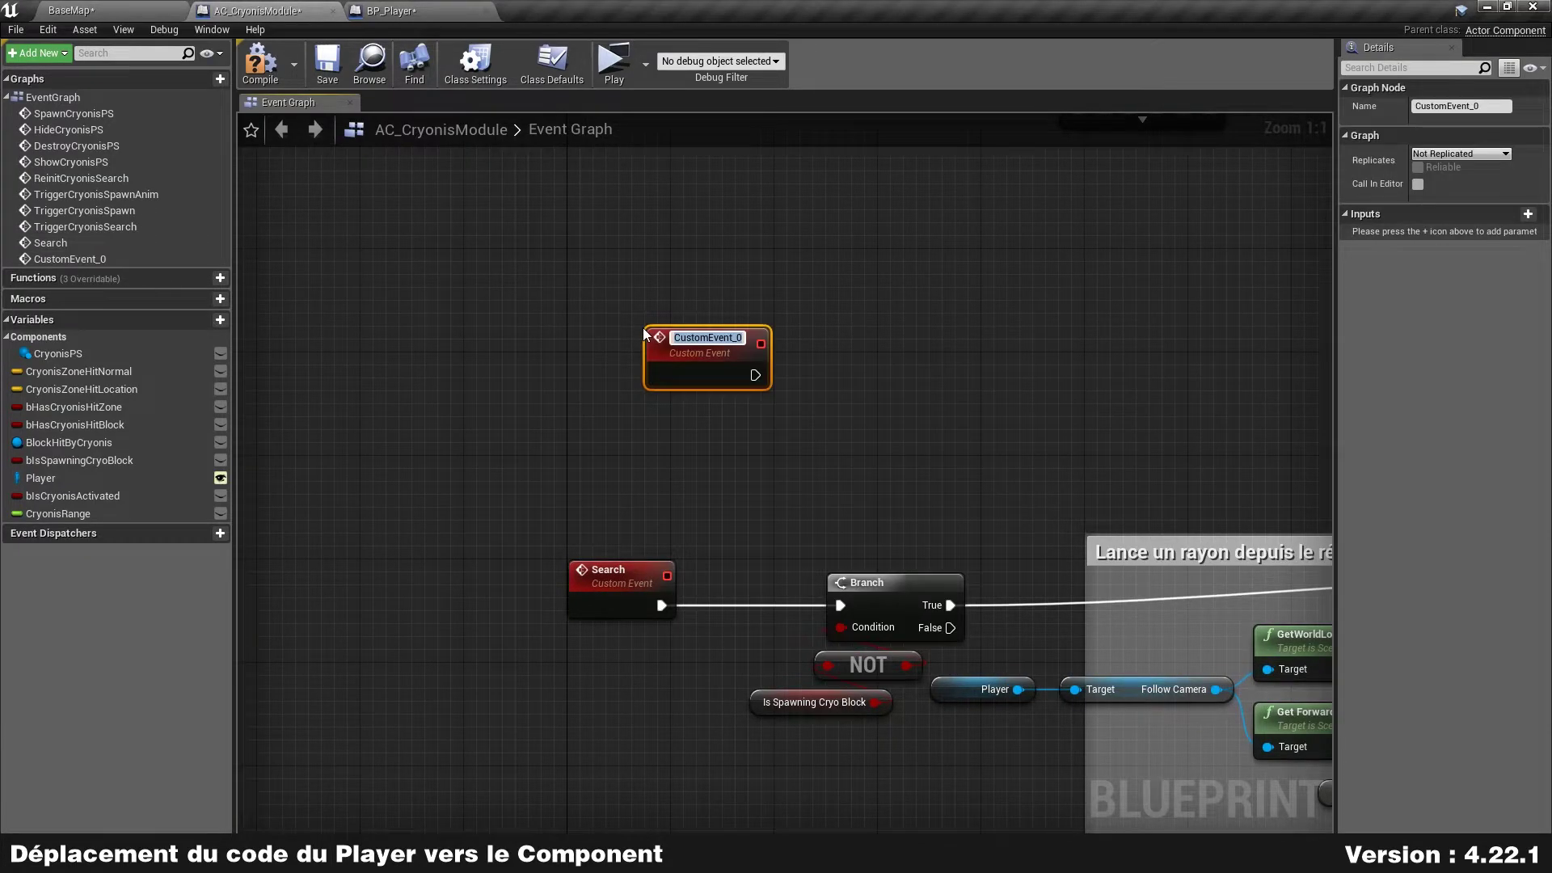
- Name the new custom event StartSeaching and nudge it up and left
{"action": "type", "text": "StartSeaching"}
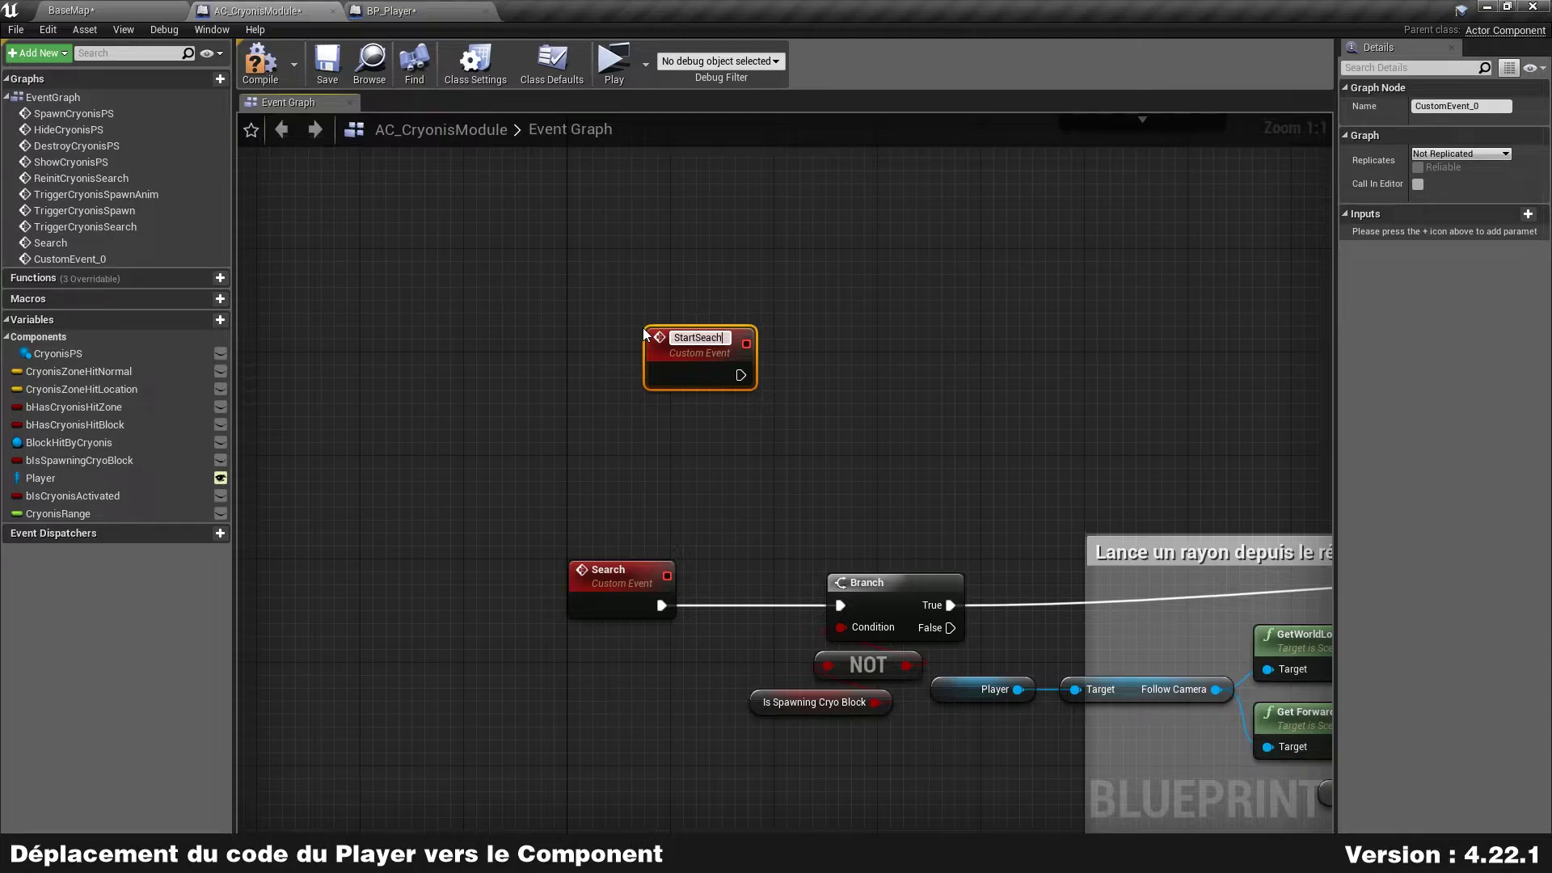
{"action": "key", "text": "Return"}
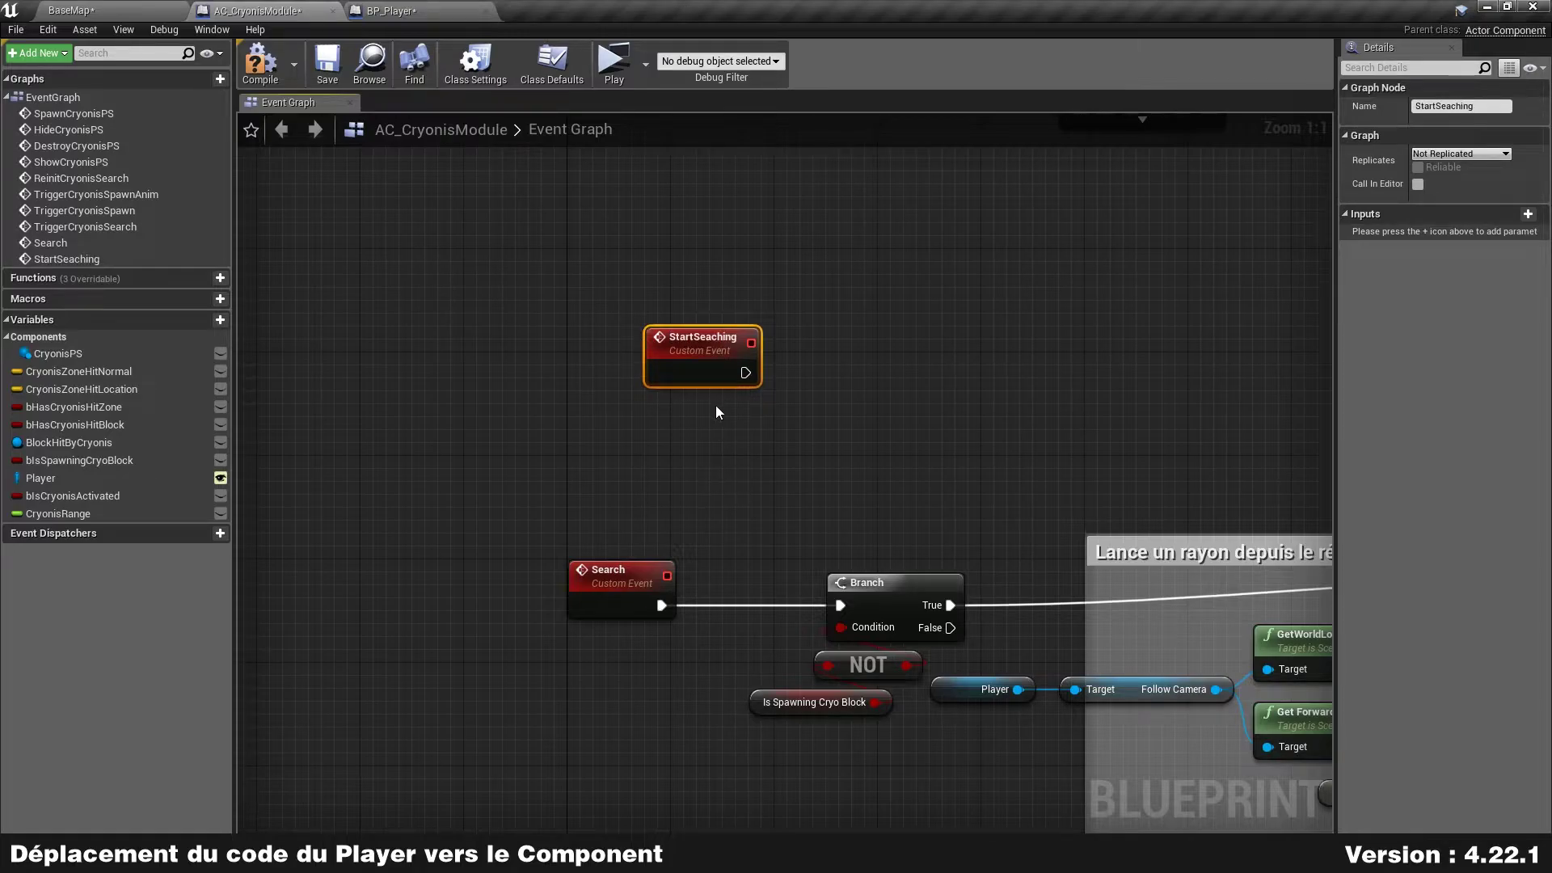
{"action": "left_click_drag", "start_coordinate": [712, 352], "coordinate": [622, 340]}
- Add another custom event above it named StopSearching
{"action": "right_click_drag", "start_coordinate": [748, 209], "coordinate": [741, 235]}
{"action": "right_click", "coordinate": [740, 235]}
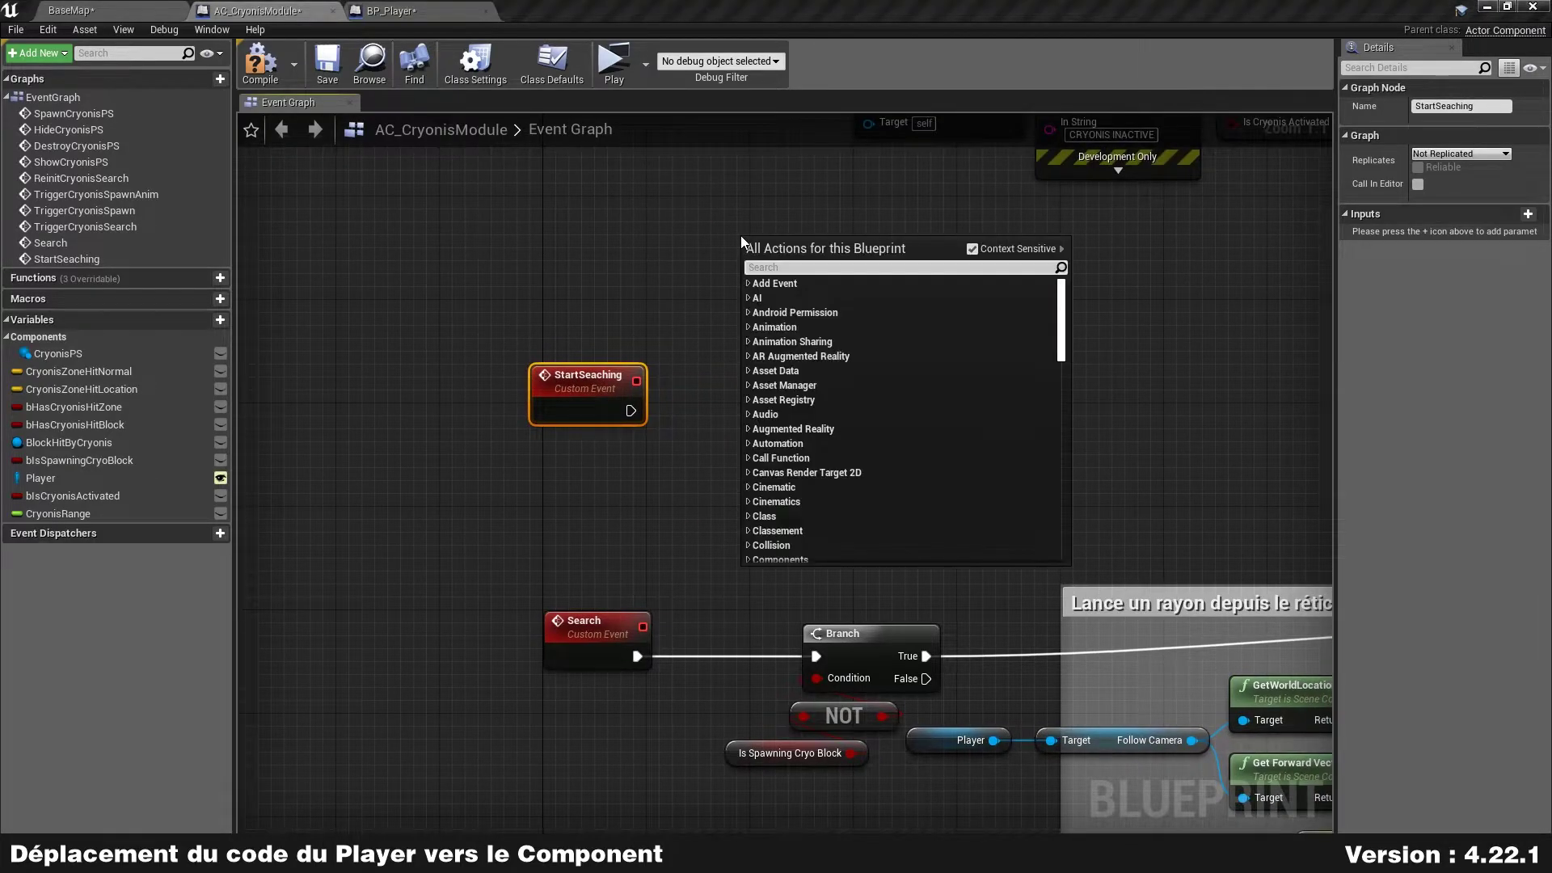
{"action": "type", "text": "stop"}
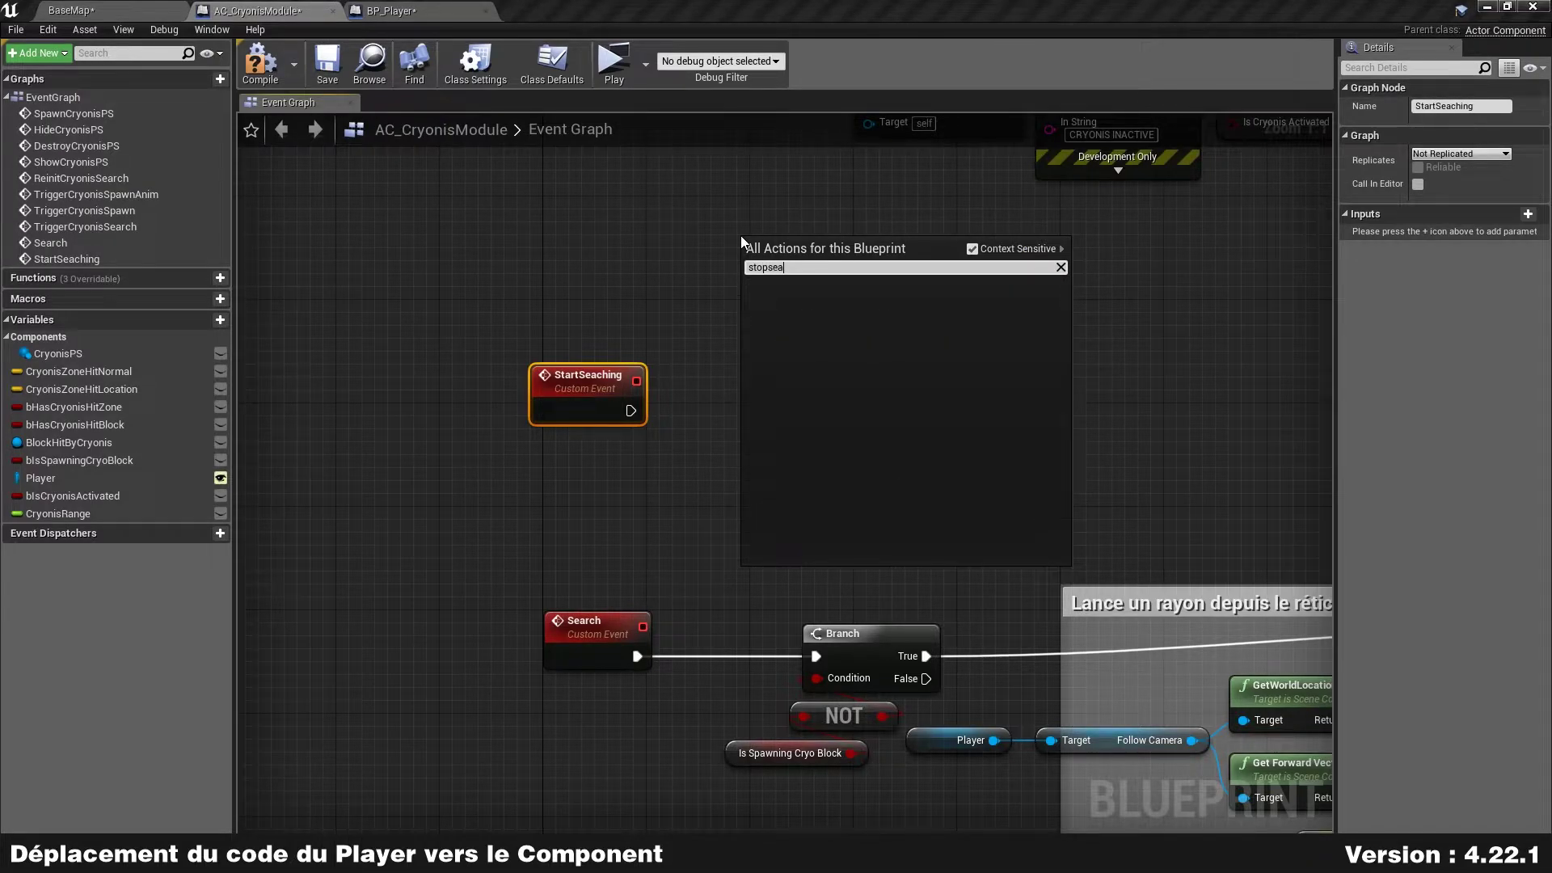
{"action": "key", "text": "BackSpace"}
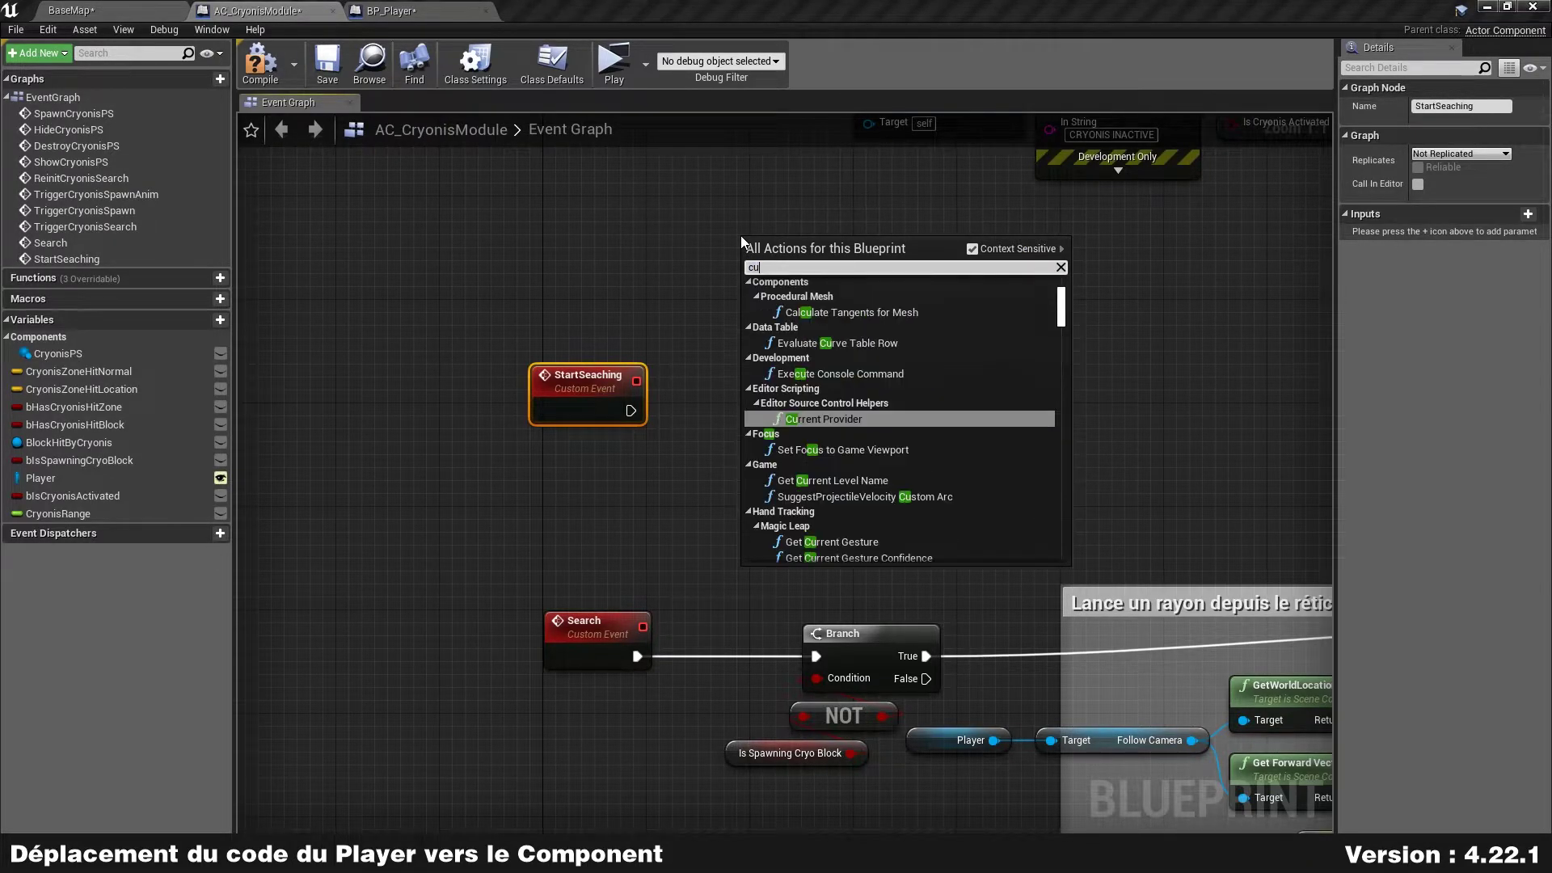
{"action": "key", "text": "BackSpace"}
{"action": "key", "text": "Escape"}
{"action": "type", "text": "Stop"}
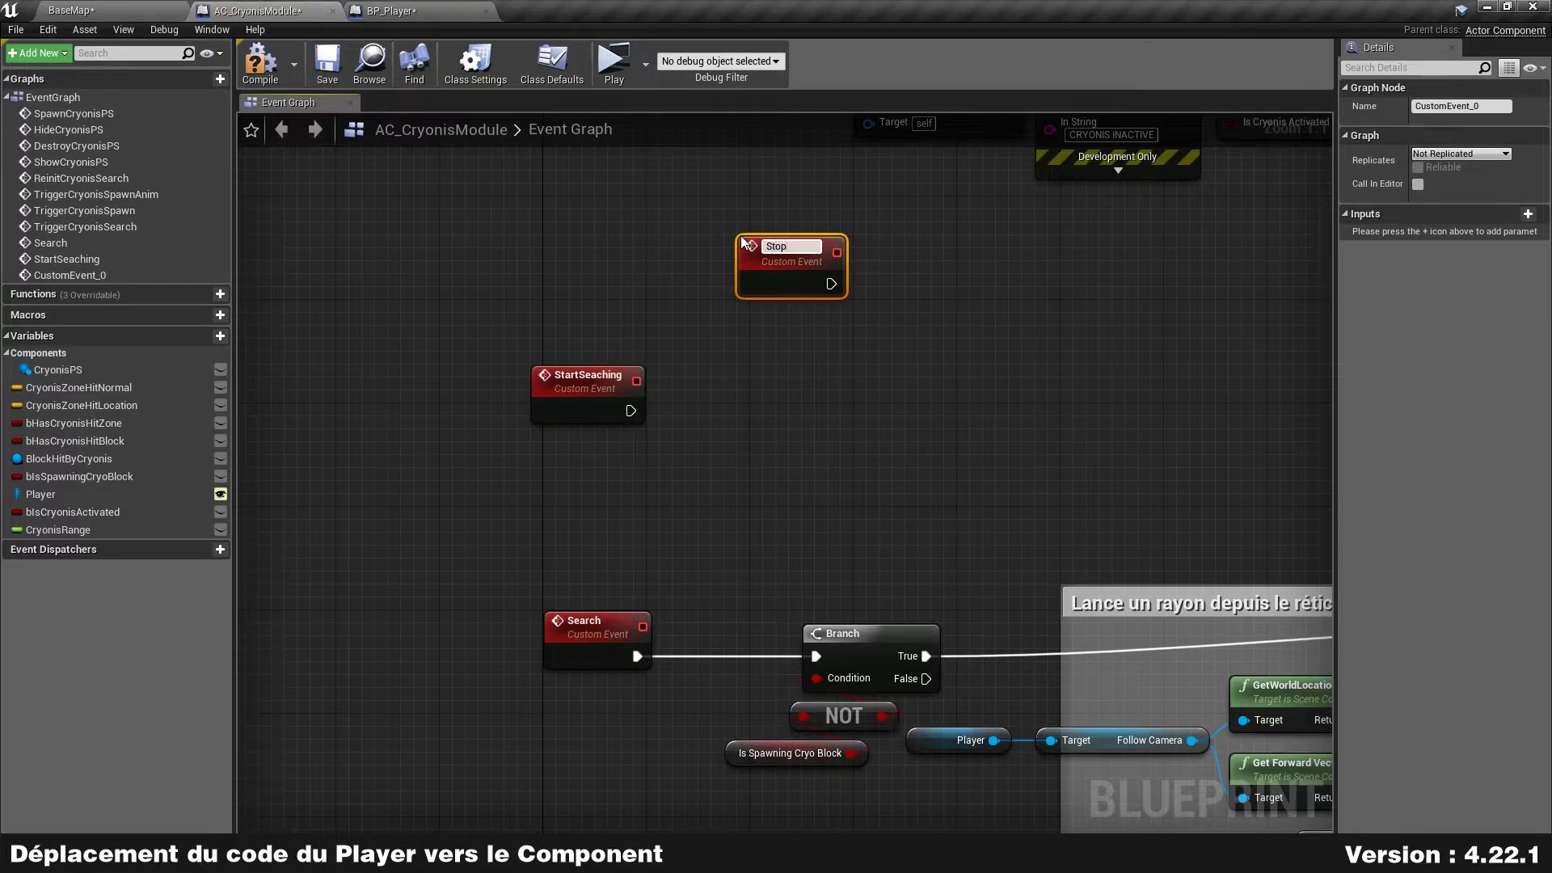
{"action": "type", "text": "Searching"}
{"action": "key", "text": "Return"}
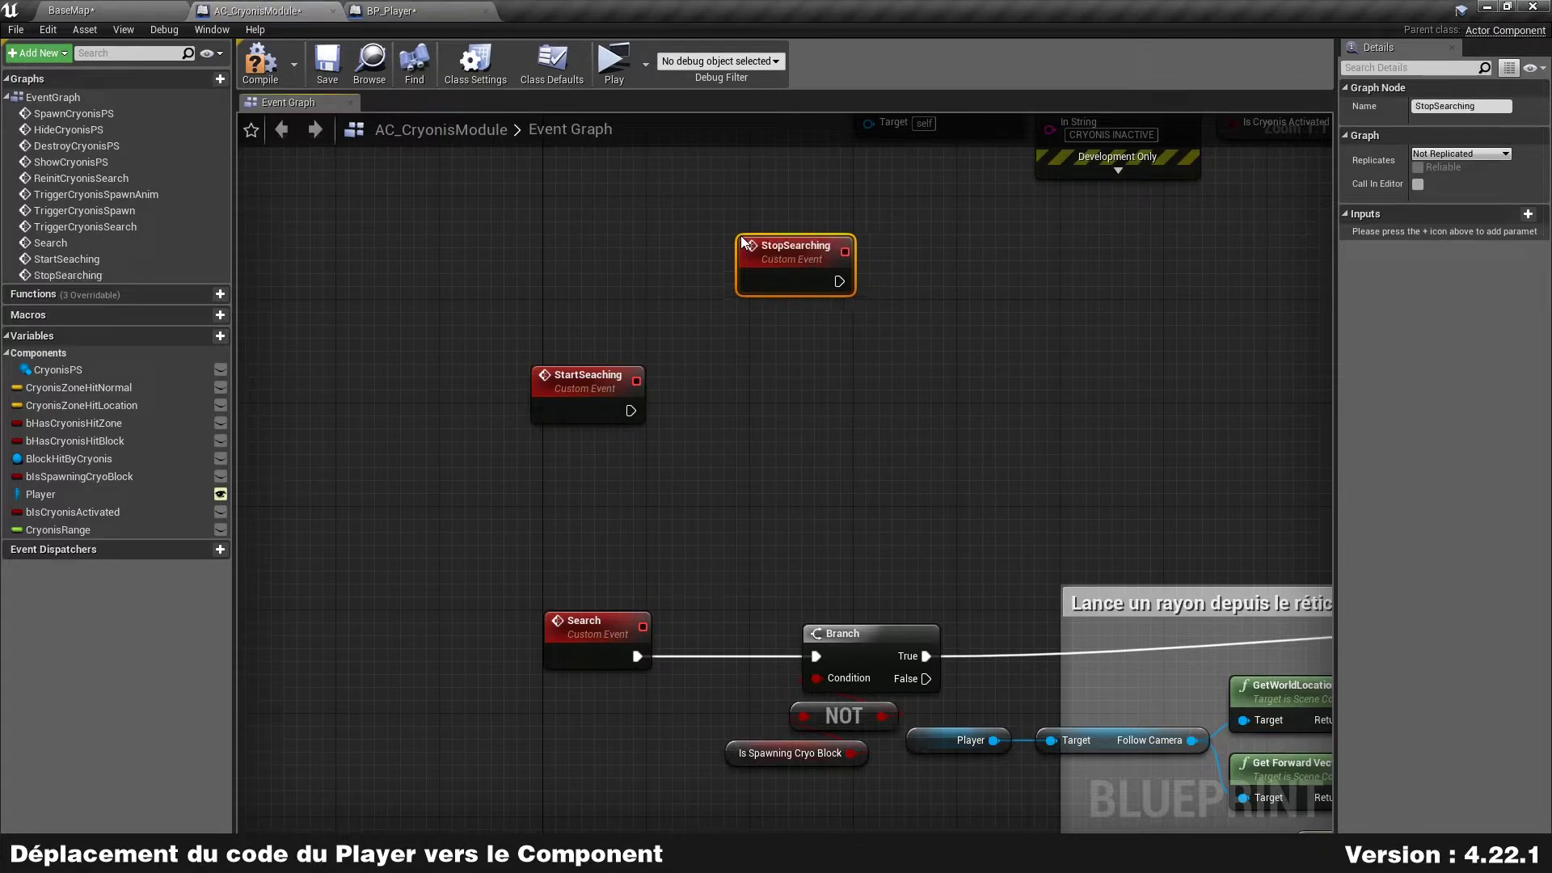
{"action": "left_click", "coordinate": [760, 512]}
- Have StartSeaching call Set Timer by Event with Time 0,01 and Looping enabled
{"action": "left_click_drag", "start_coordinate": [589, 406], "coordinate": [601, 445]}
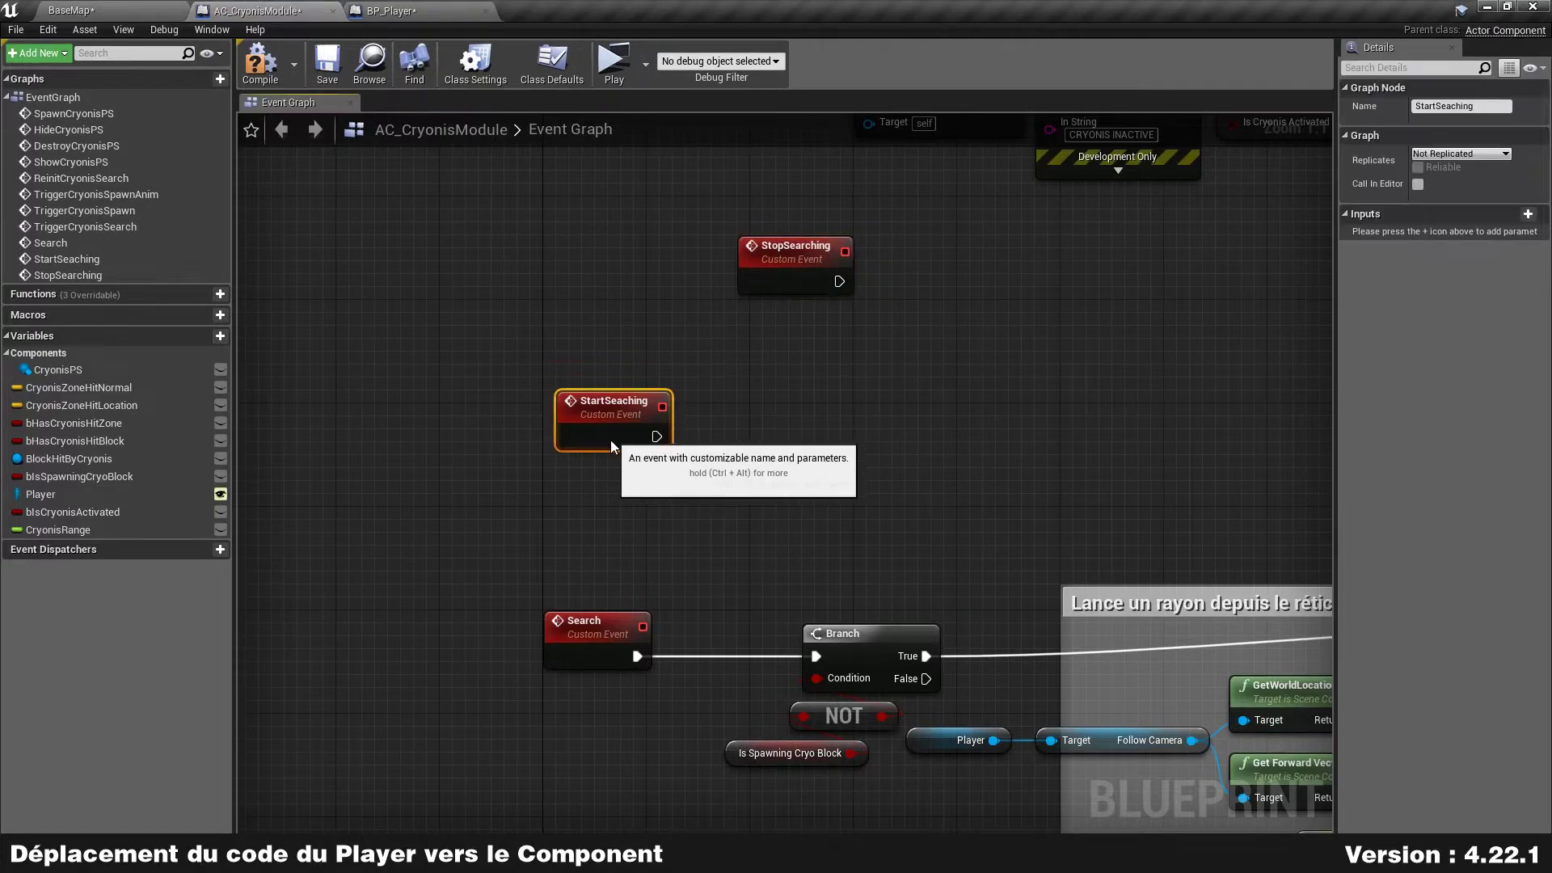
{"action": "right_click_drag", "start_coordinate": [648, 513], "coordinate": [633, 418]}
{"action": "left_click_drag", "start_coordinate": [628, 354], "coordinate": [727, 361]}
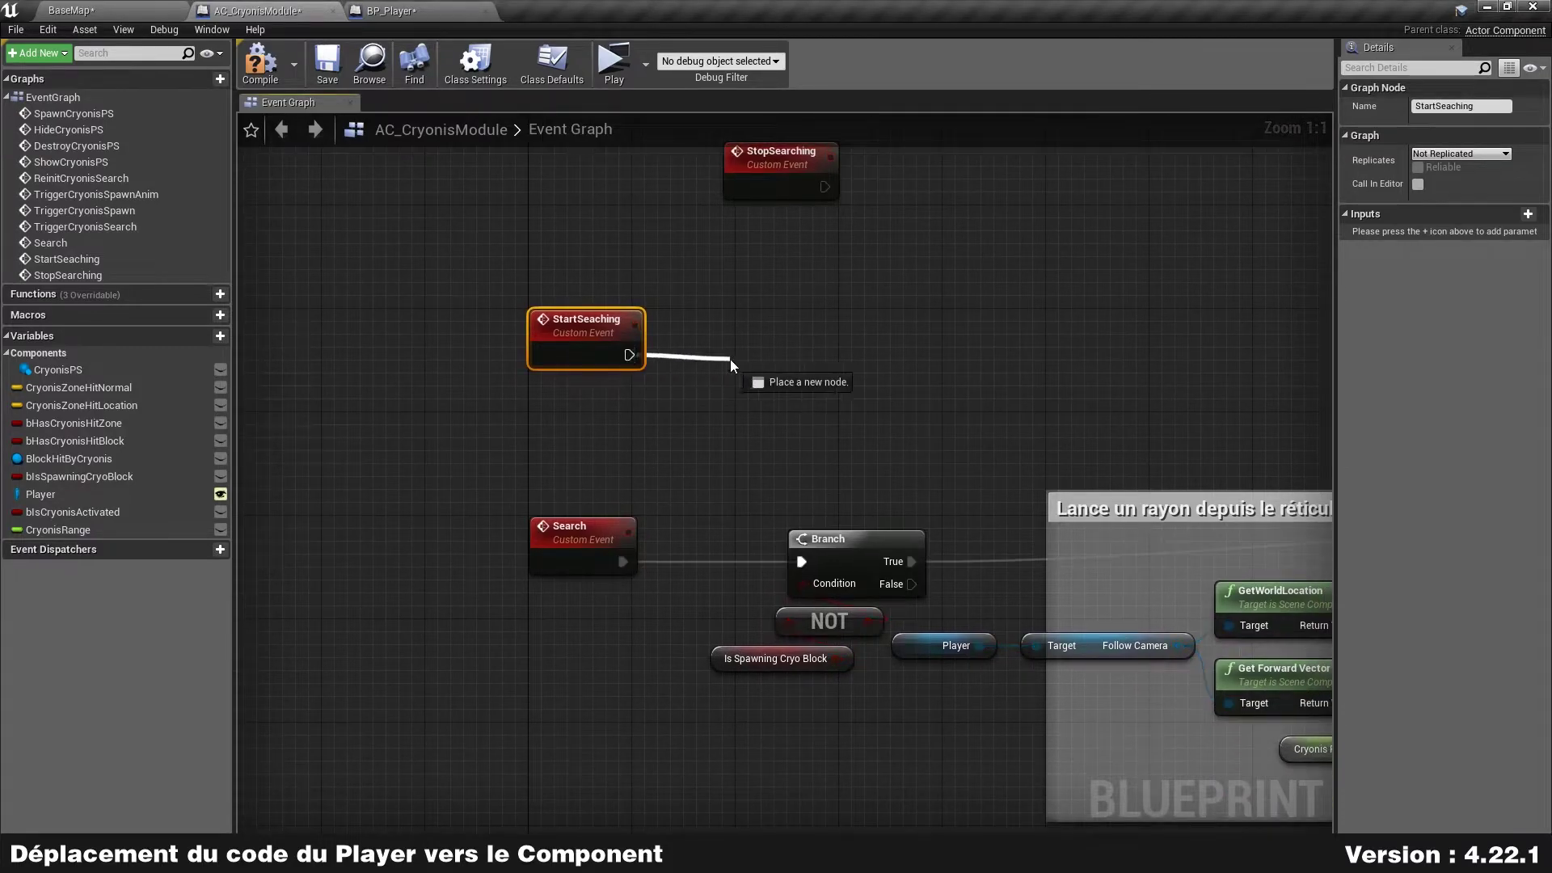
{"action": "type", "text": "set timer"}
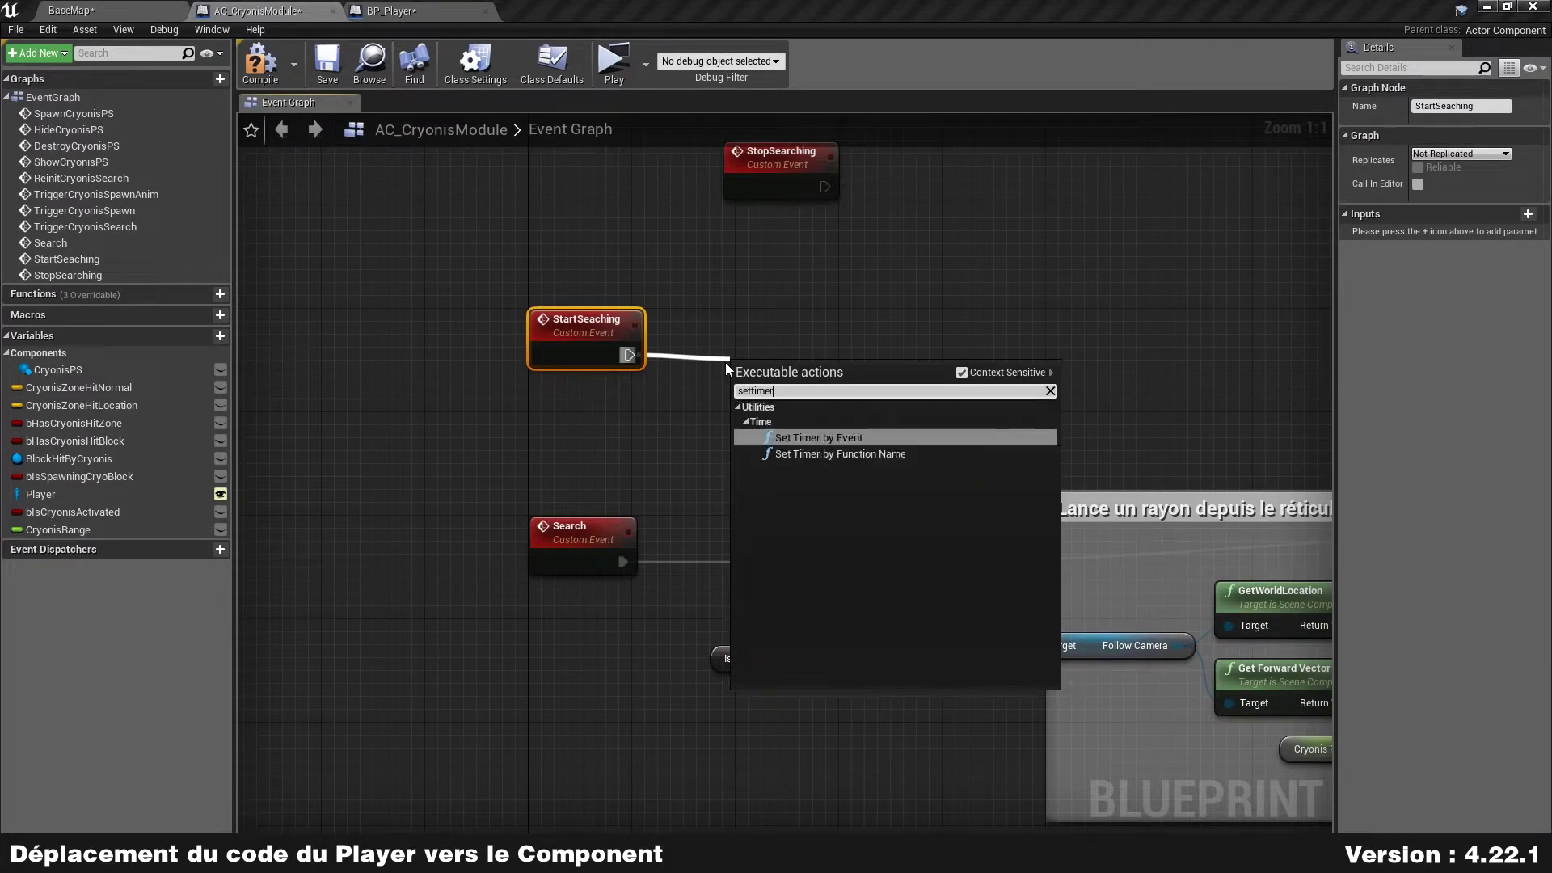
{"action": "key", "text": "Return"}
{"action": "mouse_move", "coordinate": [786, 421]}
{"action": "left_mouse_down"}
{"action": "mouse_move", "coordinate": [734, 382]}
{"action": "mouse_move", "coordinate": [630, 531]}
{"action": "left_mouse_up"}
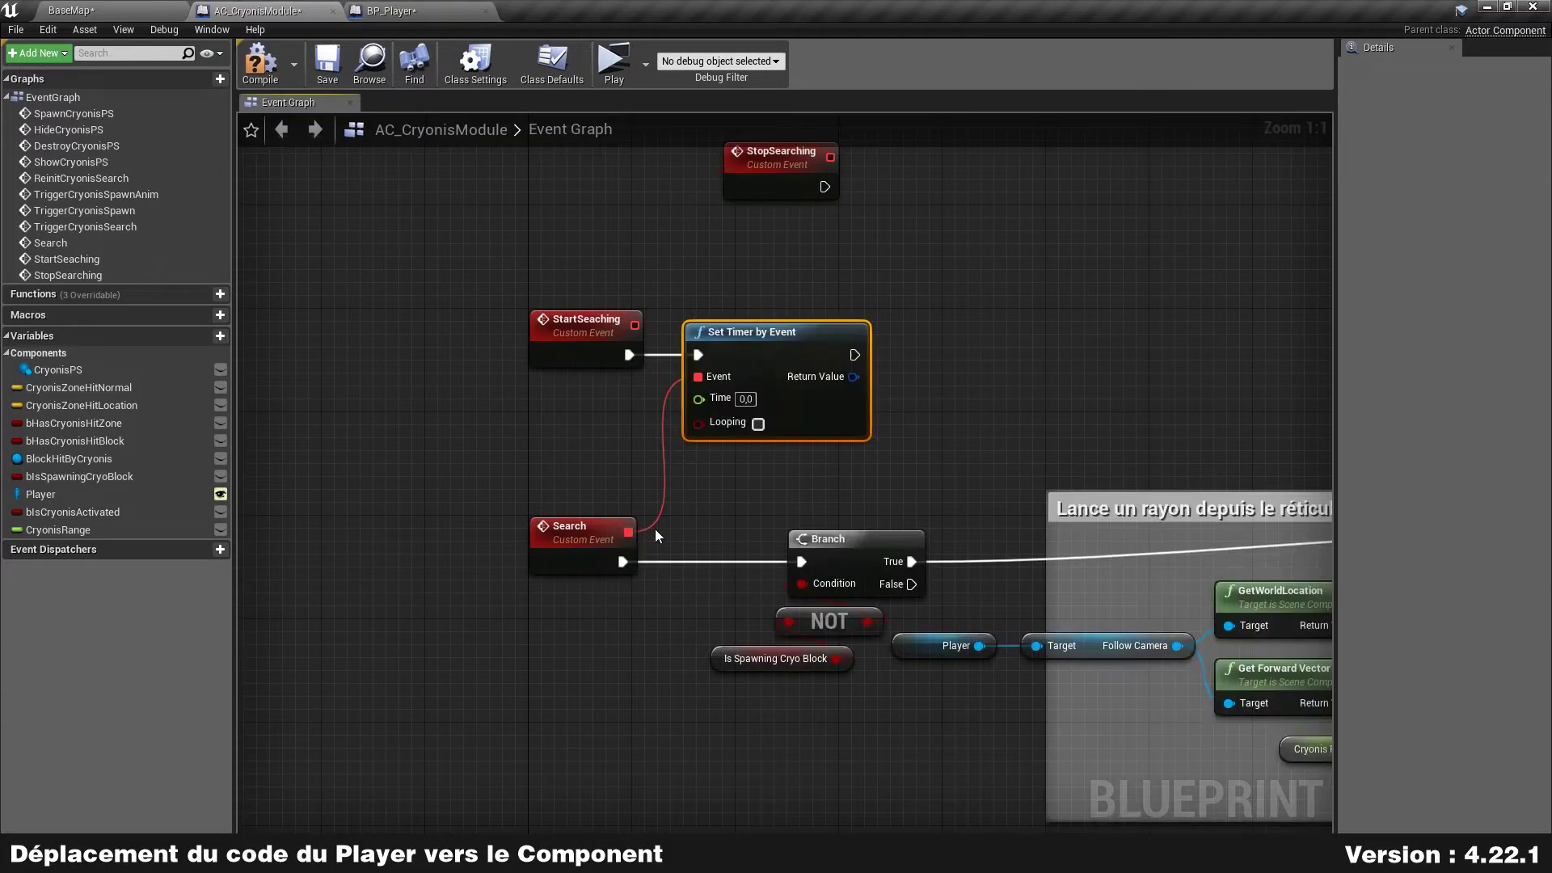
{"action": "left_click", "coordinate": [745, 398]}
{"action": "type", "text": "0,01"}
{"action": "left_click", "coordinate": [760, 424]}
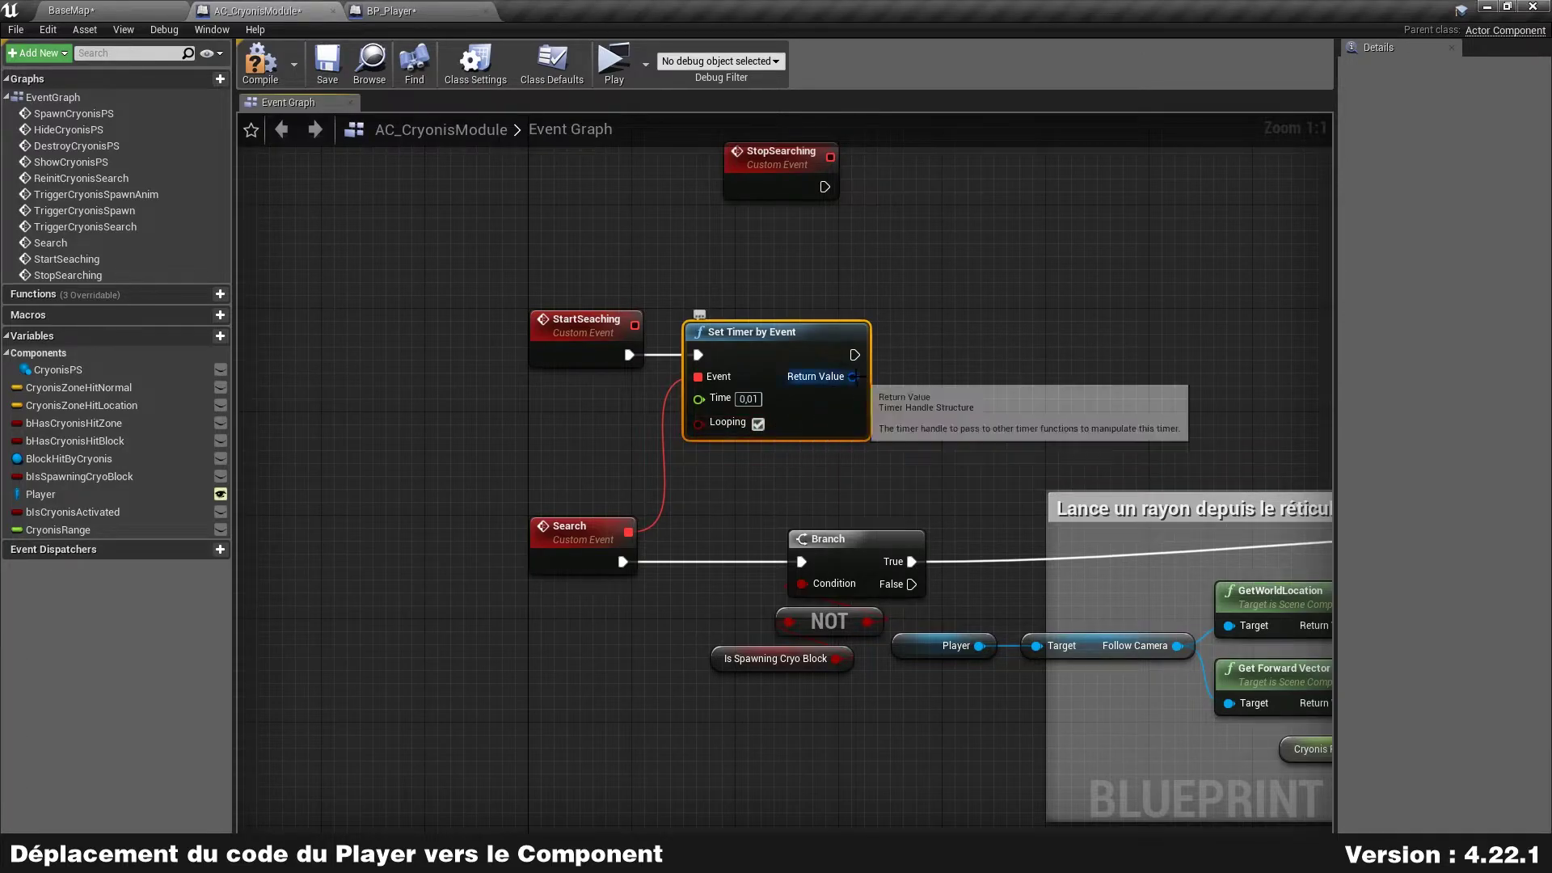
- Make StopSearching run Clear and Invalidate Timer by Handle on the timer's handle
{"action": "left_click_drag", "start_coordinate": [853, 377], "coordinate": [943, 249]}
{"action": "type", "text": "clear"}
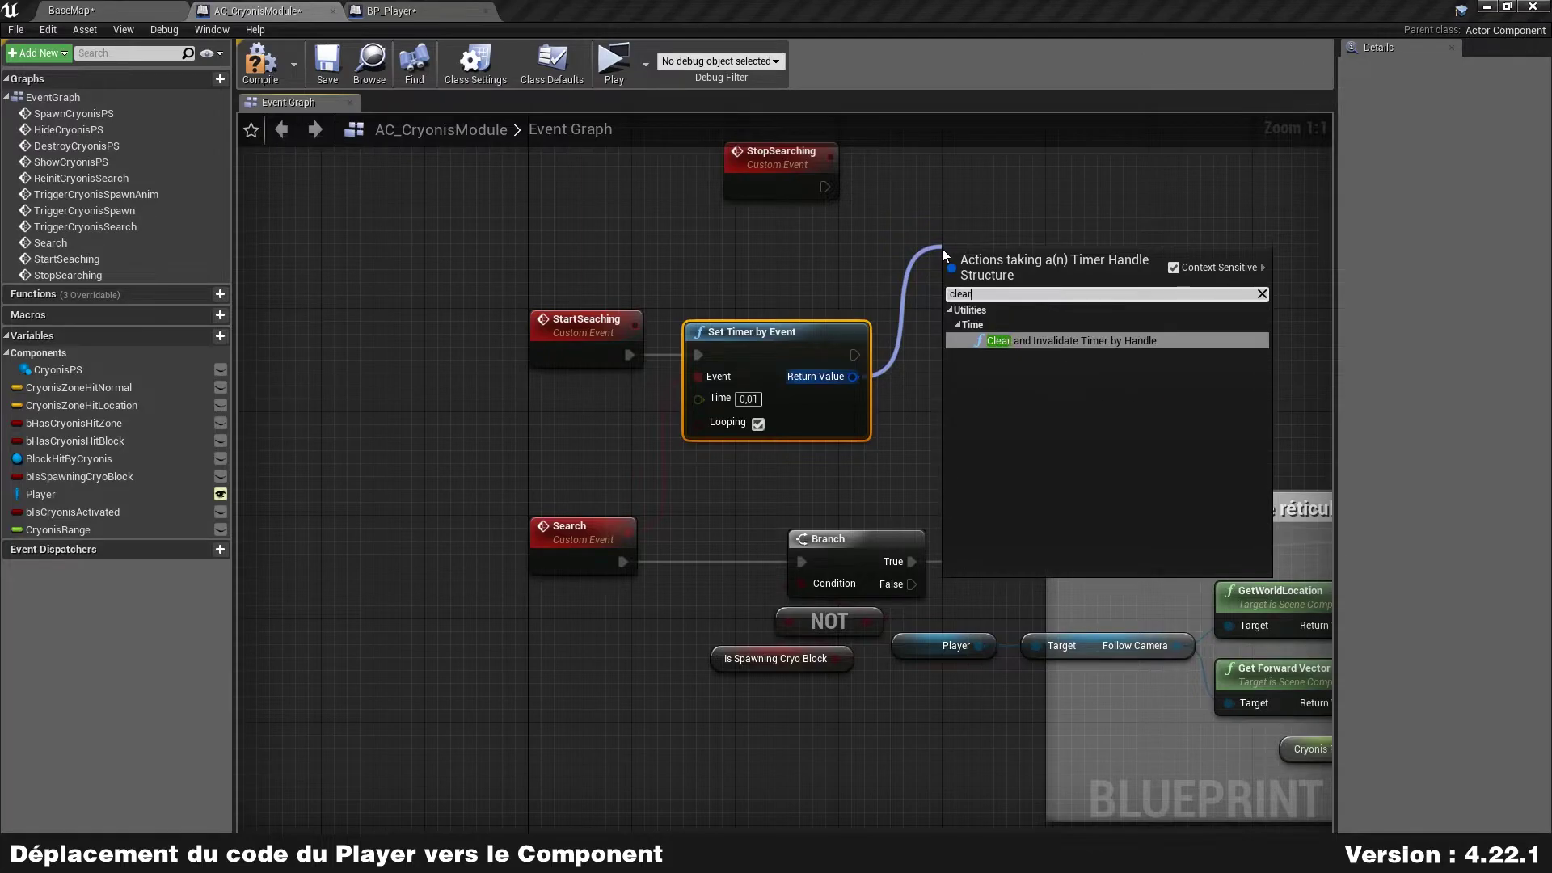
{"action": "key", "text": "Return"}
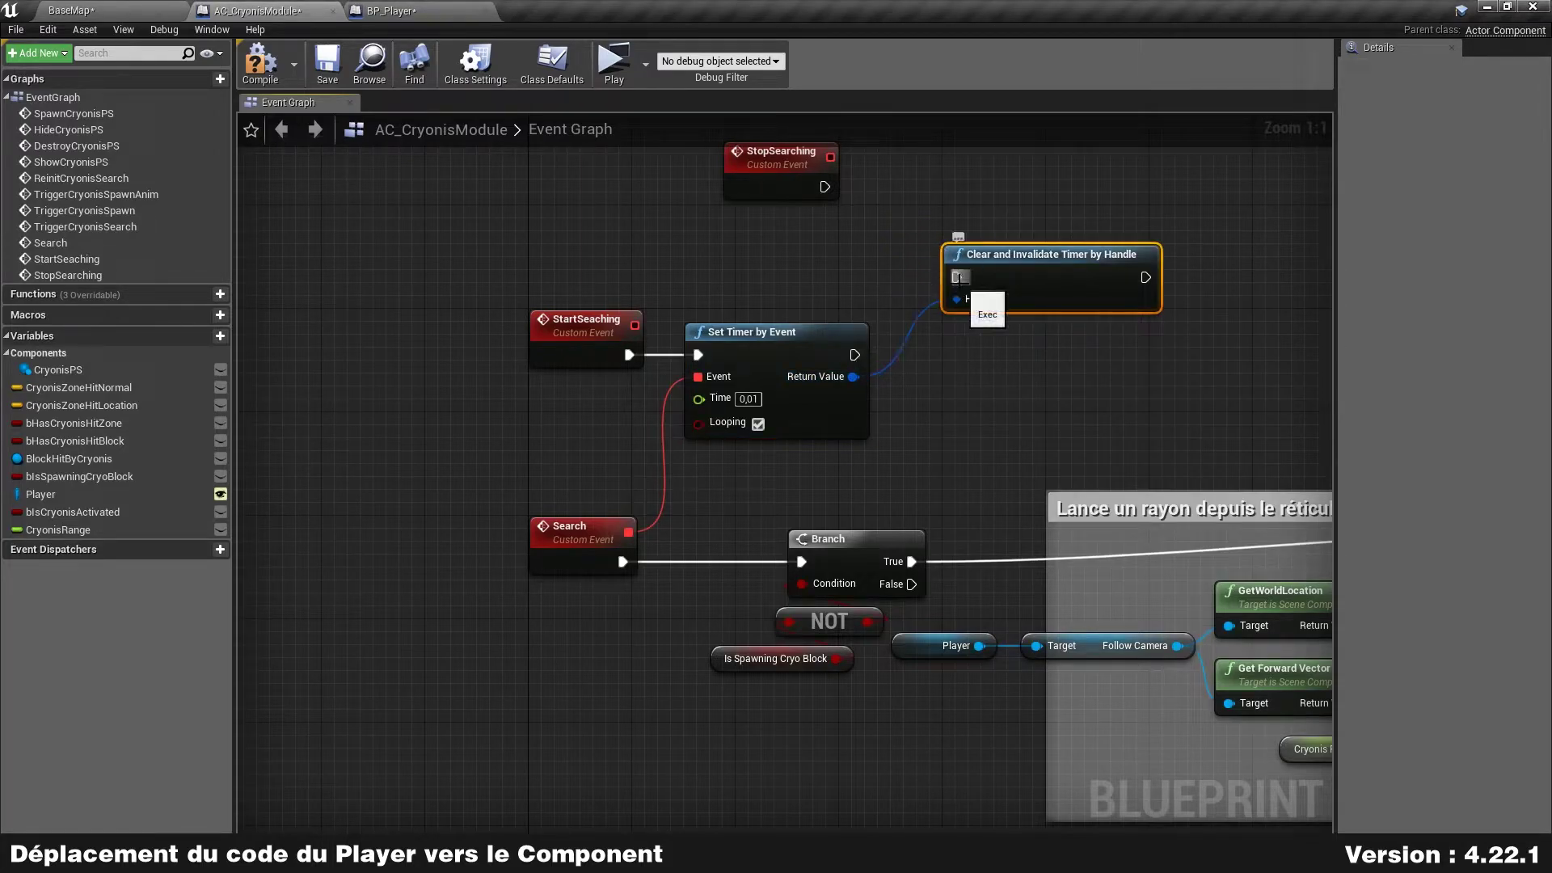
{"action": "left_click_drag", "start_coordinate": [825, 187], "coordinate": [957, 277]}
{"action": "left_click_drag", "start_coordinate": [777, 184], "coordinate": [803, 275]}
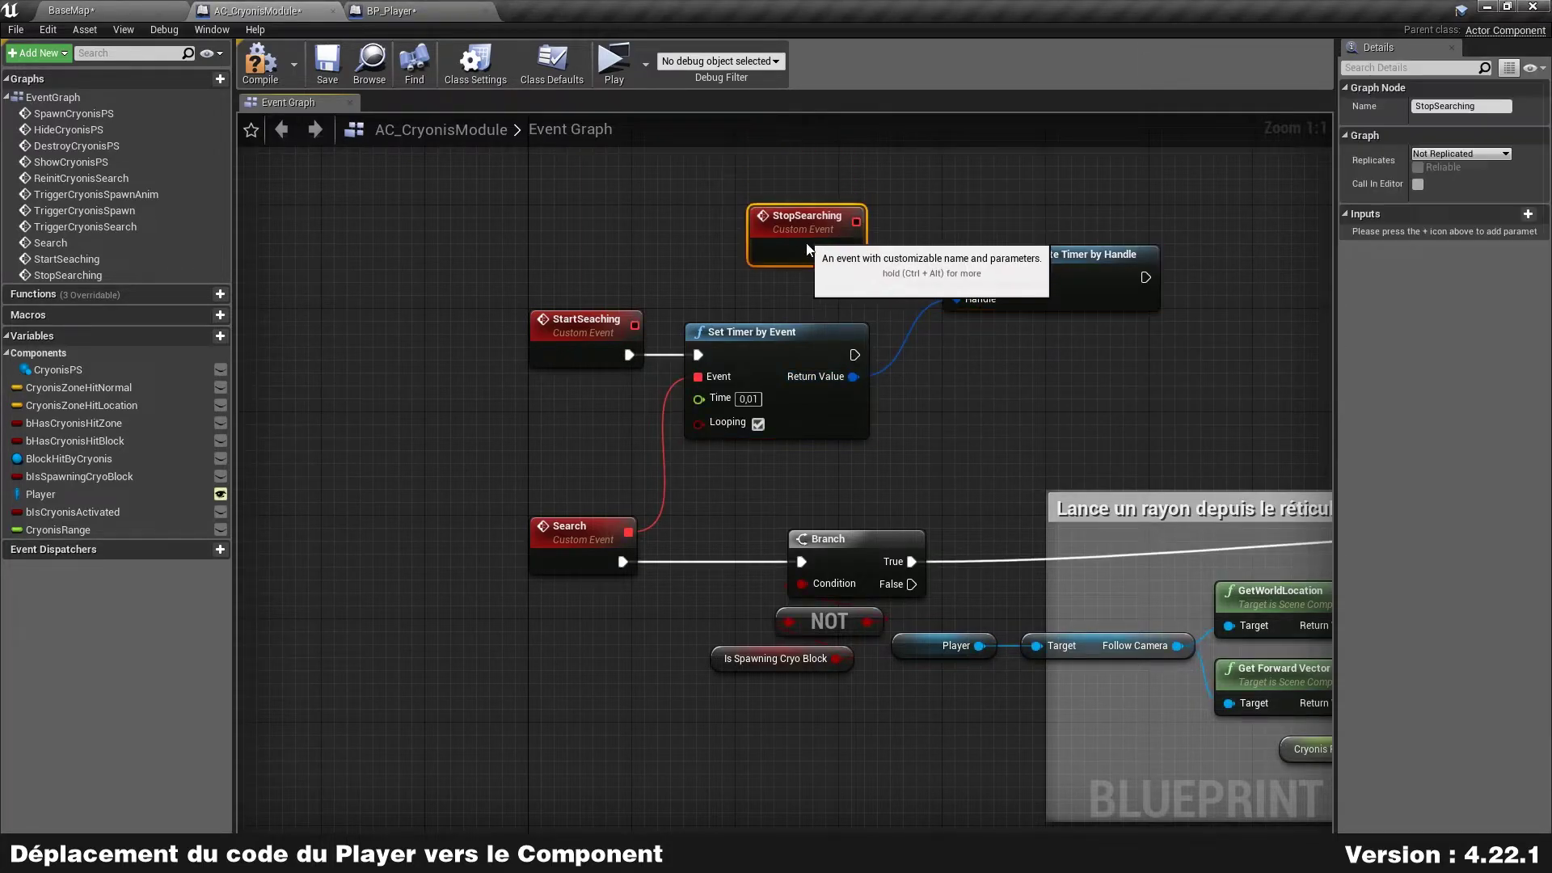
{"action": "left_click_drag", "start_coordinate": [1082, 274], "coordinate": [1043, 275]}
{"action": "left_click", "coordinate": [1053, 215]}
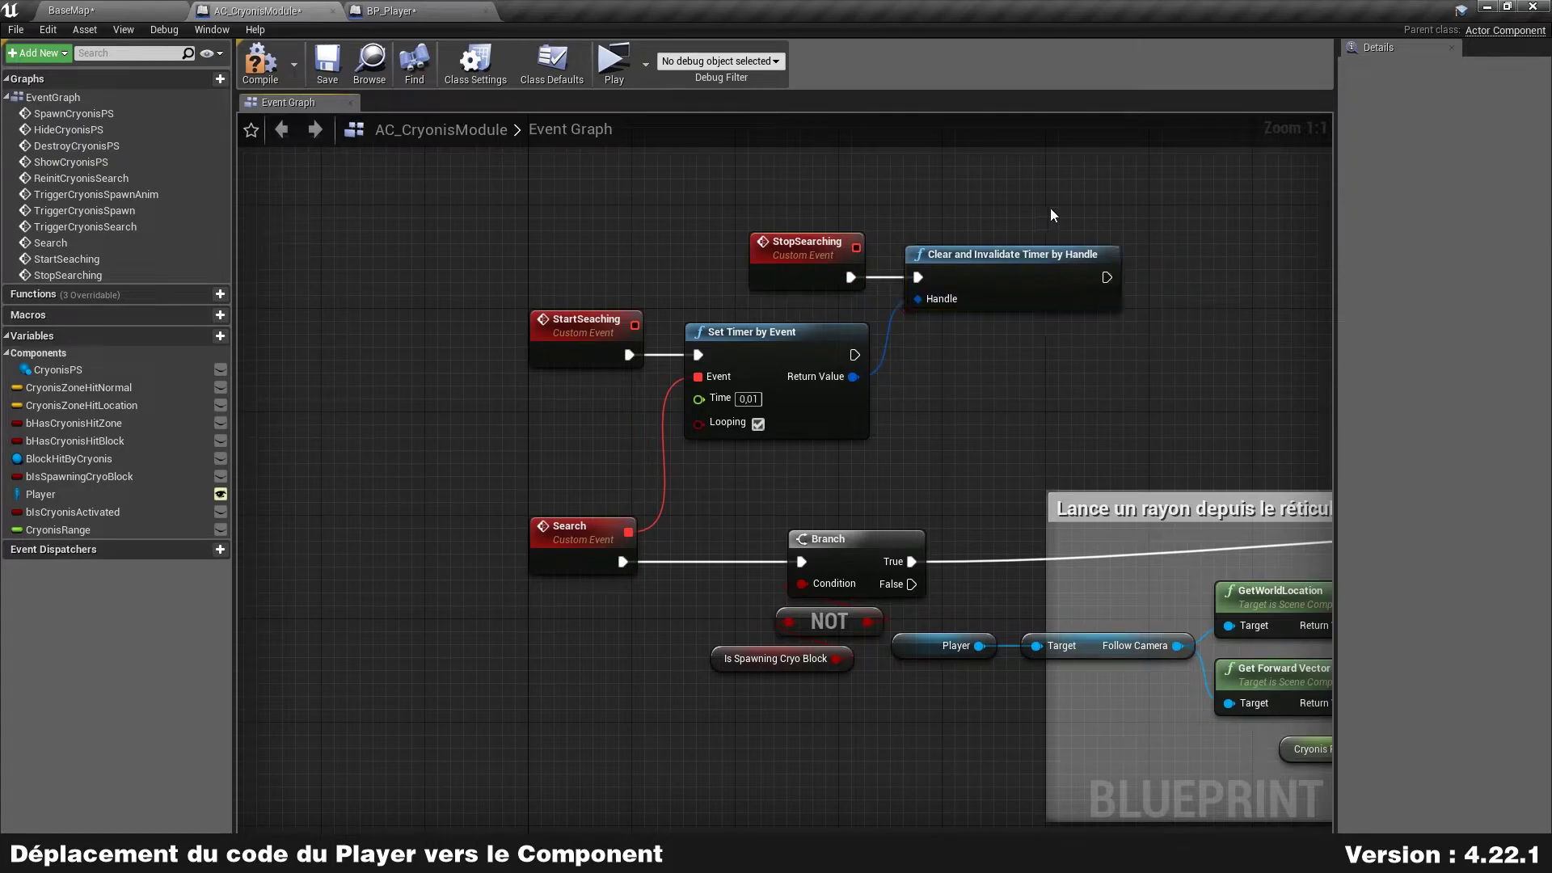
{"action": "scroll", "coordinate": [847, 376], "scroll_direction": "down", "scroll_amount": 1}
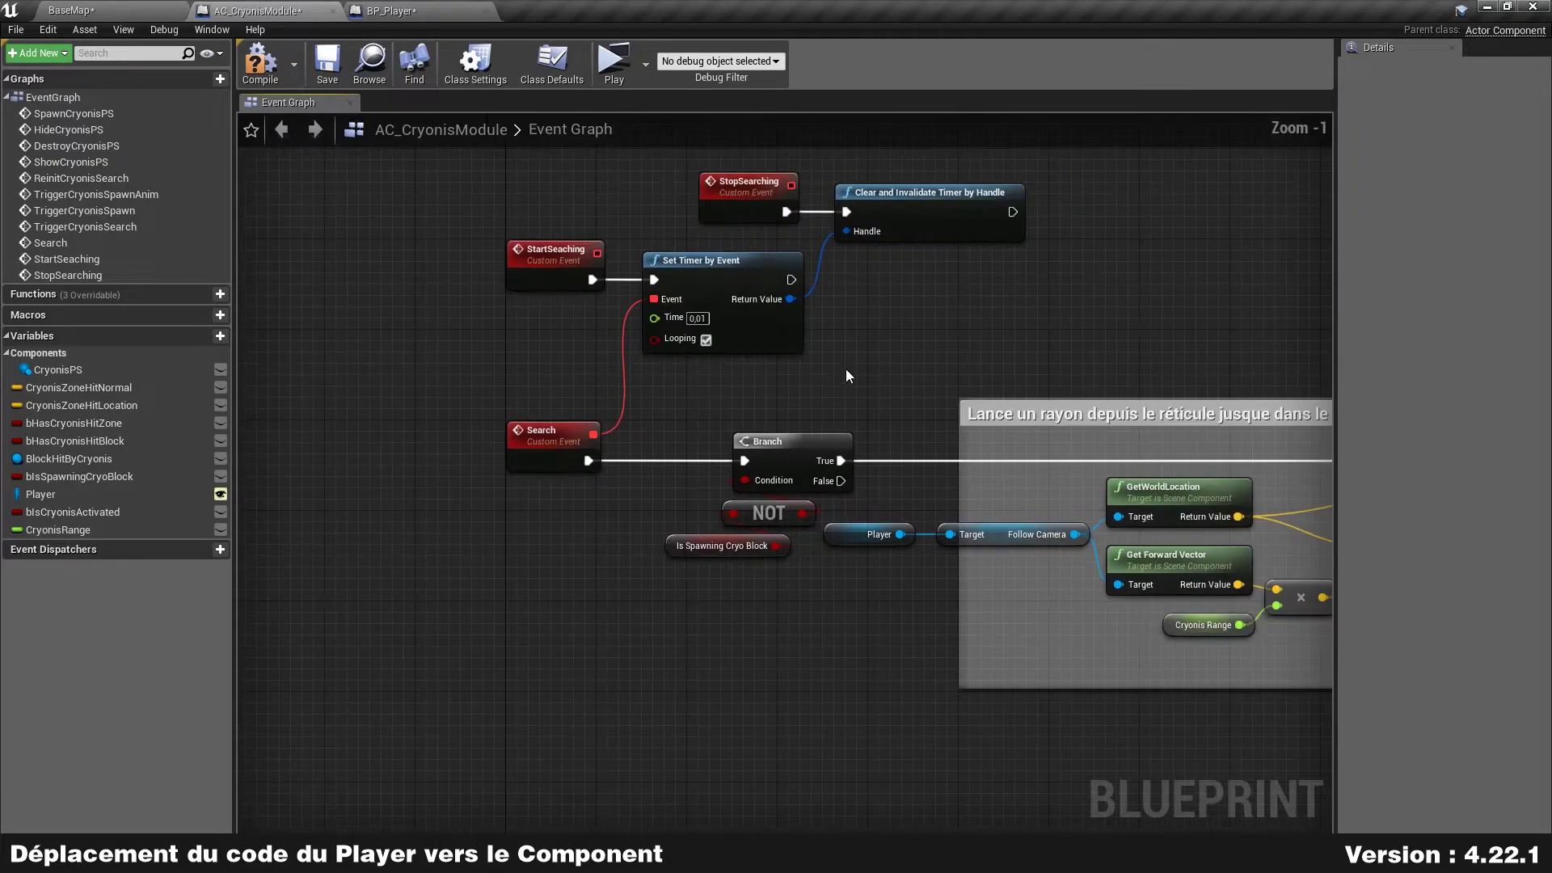
{"action": "scroll", "coordinate": [614, 288], "scroll_direction": "up", "scroll_amount": 1}
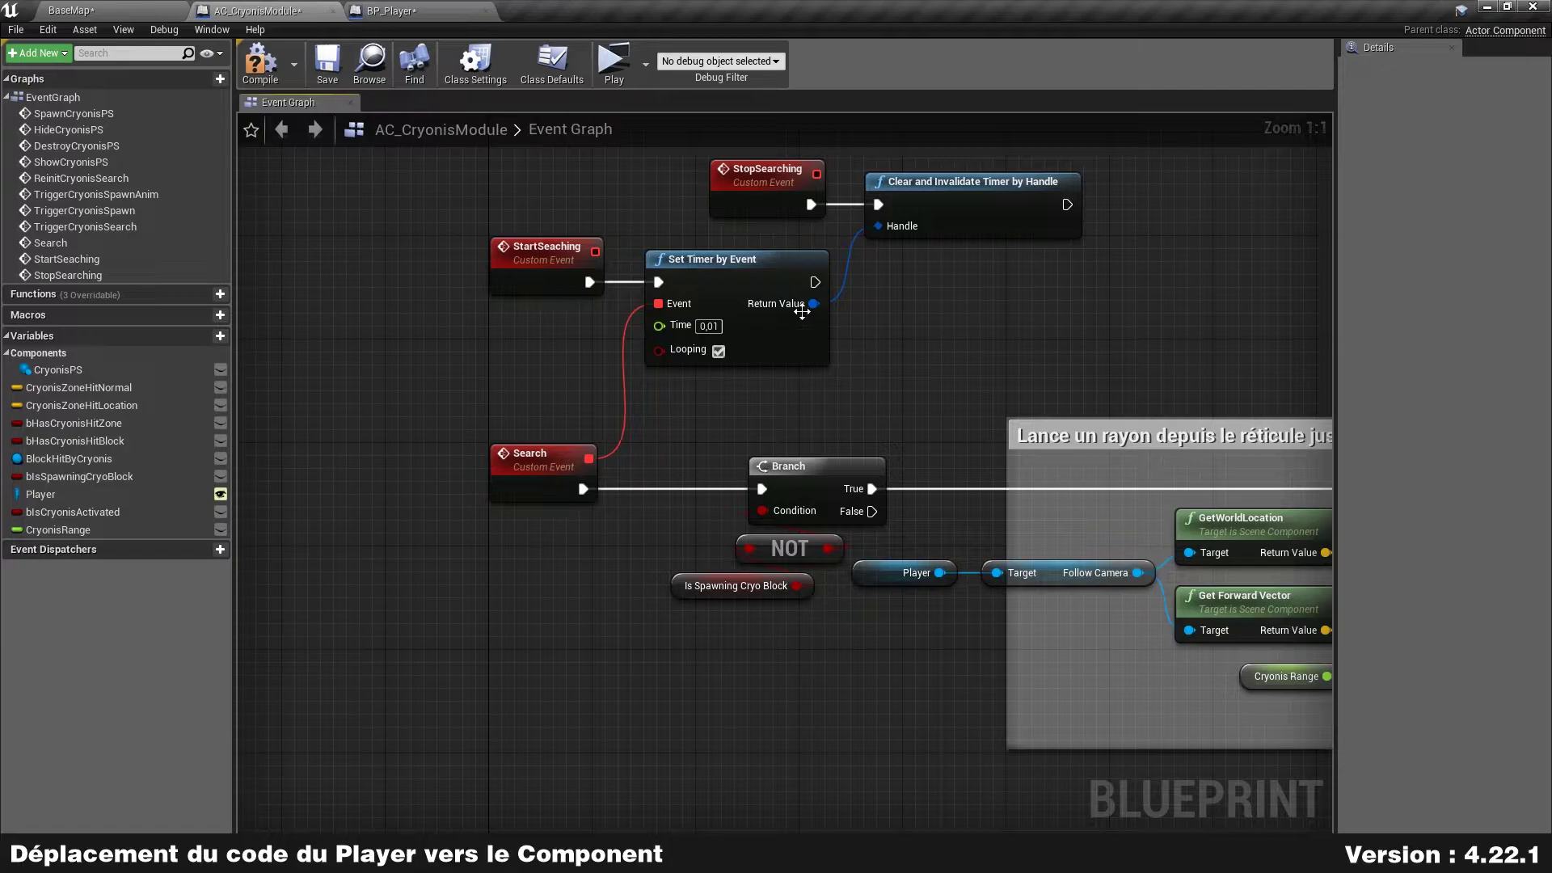
{"action": "mouse_move", "coordinate": [773, 231]}
{"action": "left_mouse_down"}
{"action": "mouse_move", "coordinate": [954, 161]}
{"action": "mouse_move", "coordinate": [961, 201]}
{"action": "left_mouse_up"}
{"action": "left_click", "coordinate": [953, 304]}
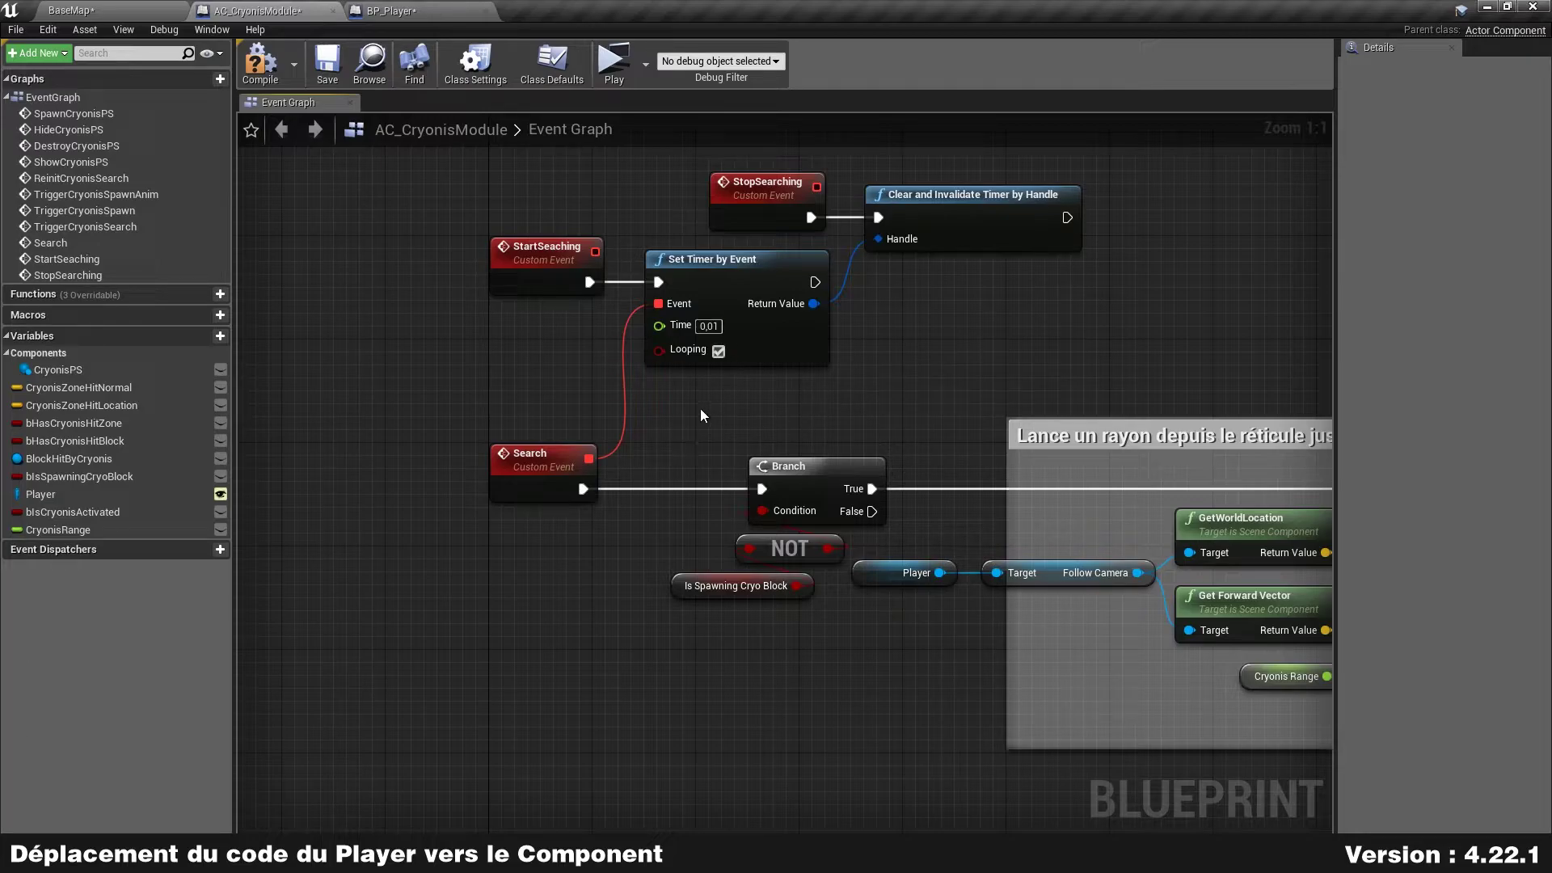
{"action": "scroll", "coordinate": [642, 416], "scroll_direction": "up", "scroll_amount": 1}
- Correct the StartSeaching event's name to StartSearching
{"action": "left_click", "coordinate": [575, 257]}
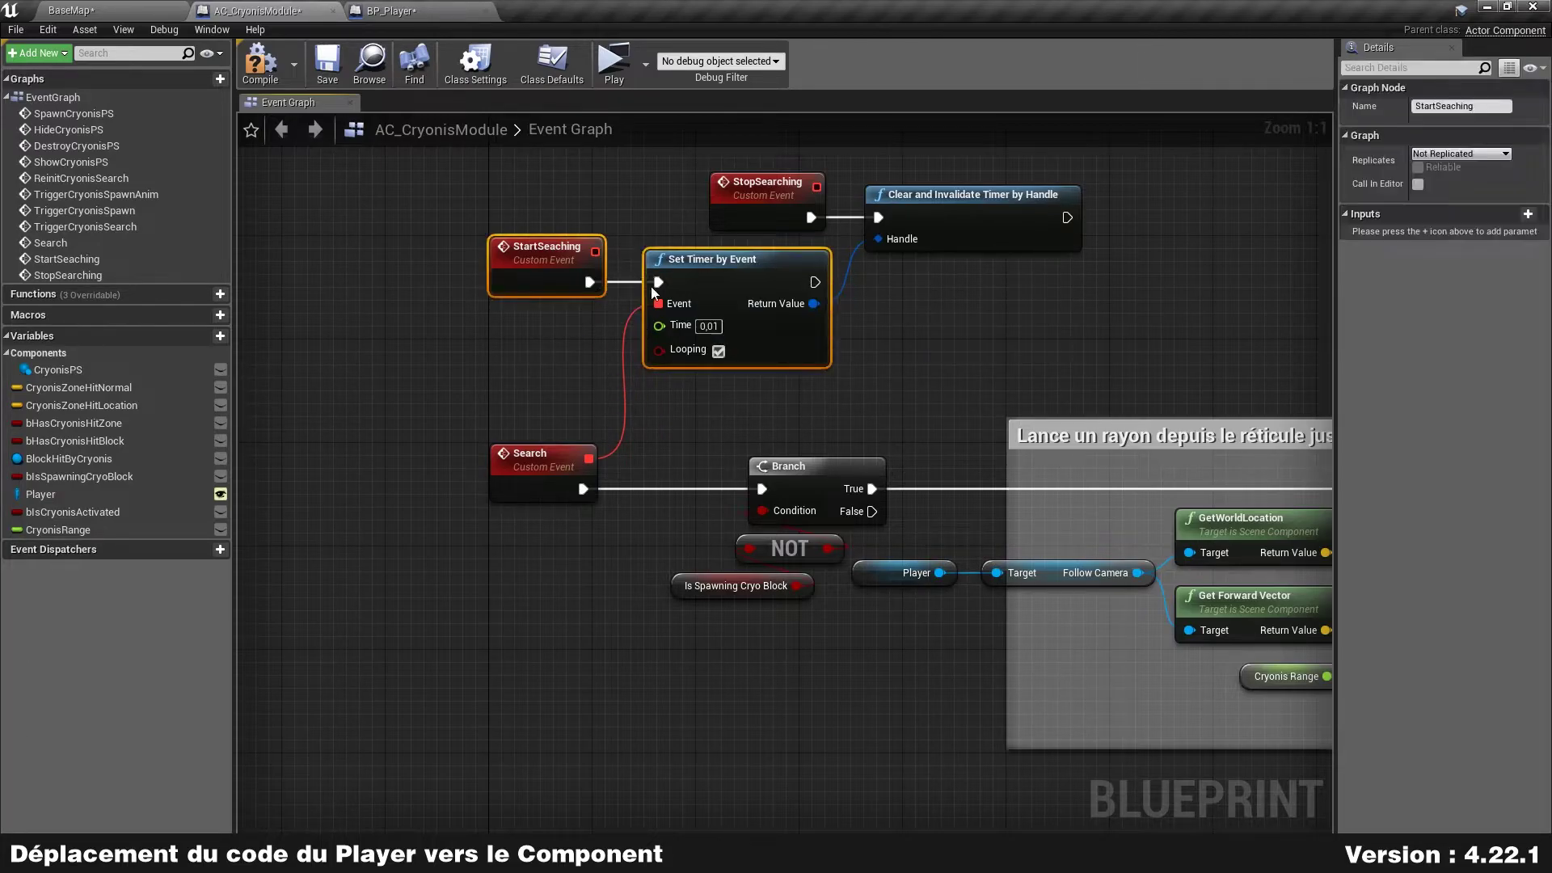
{"action": "left_click", "coordinate": [575, 254]}
{"action": "type", "text": "r"}
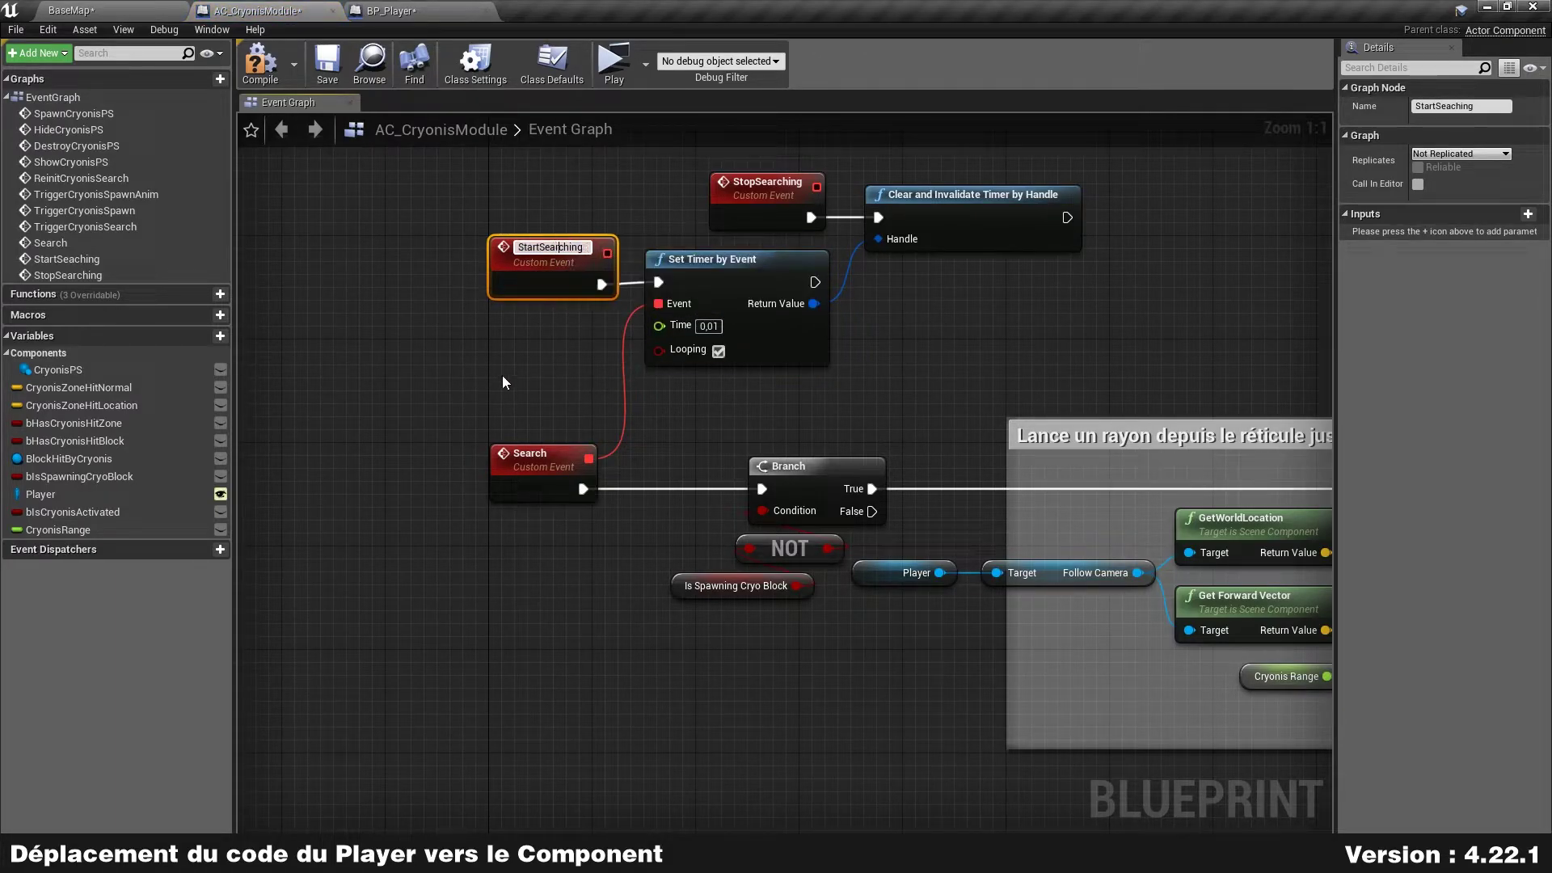
{"action": "left_click", "coordinate": [597, 362]}
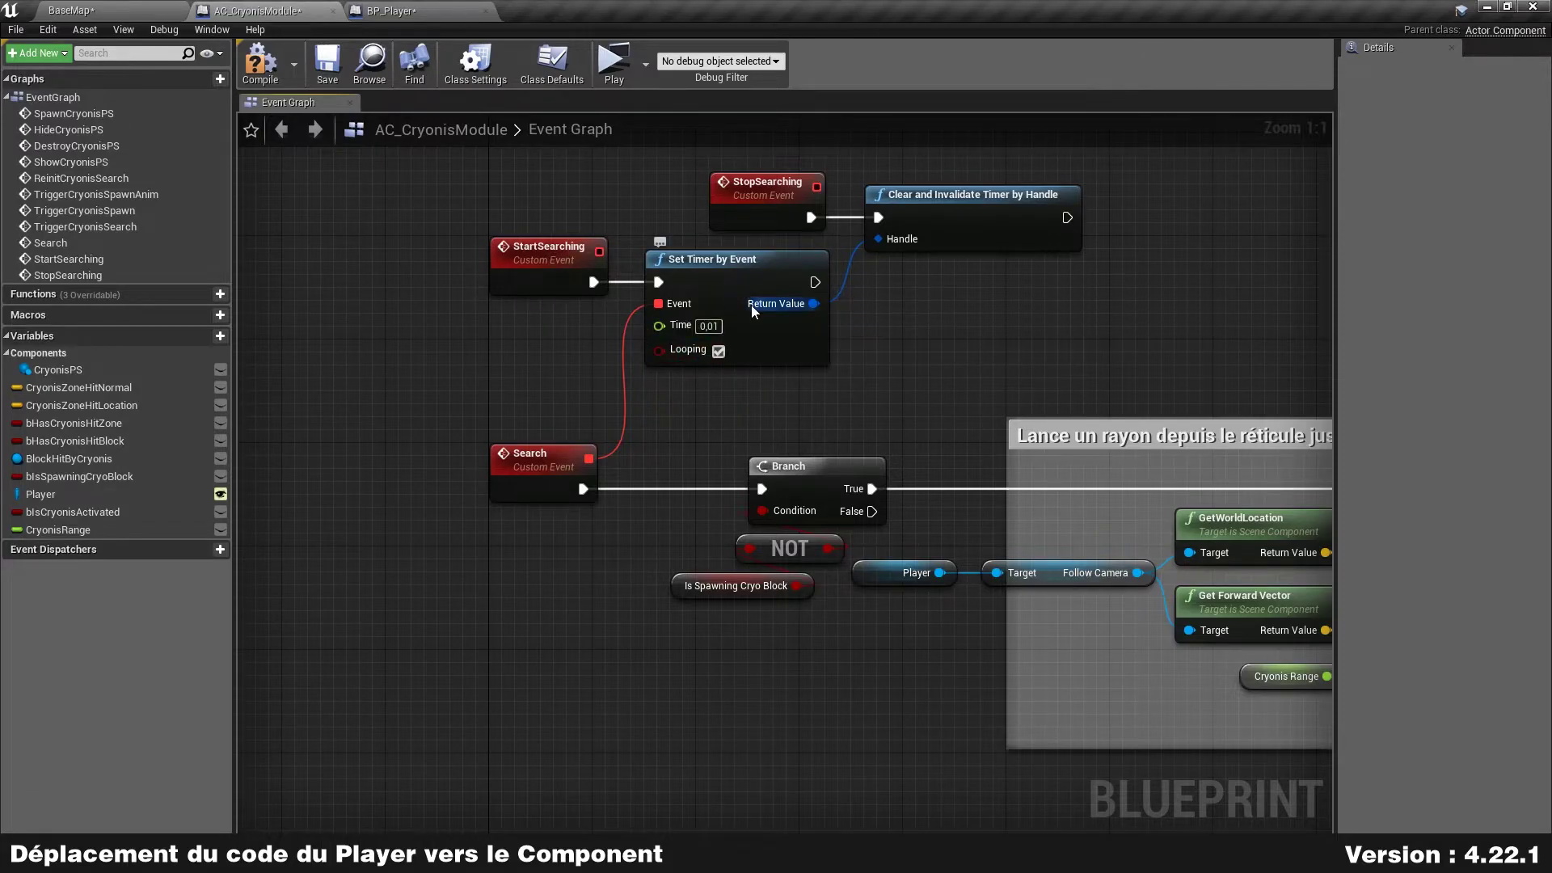
{"action": "left_click", "coordinate": [531, 454]}
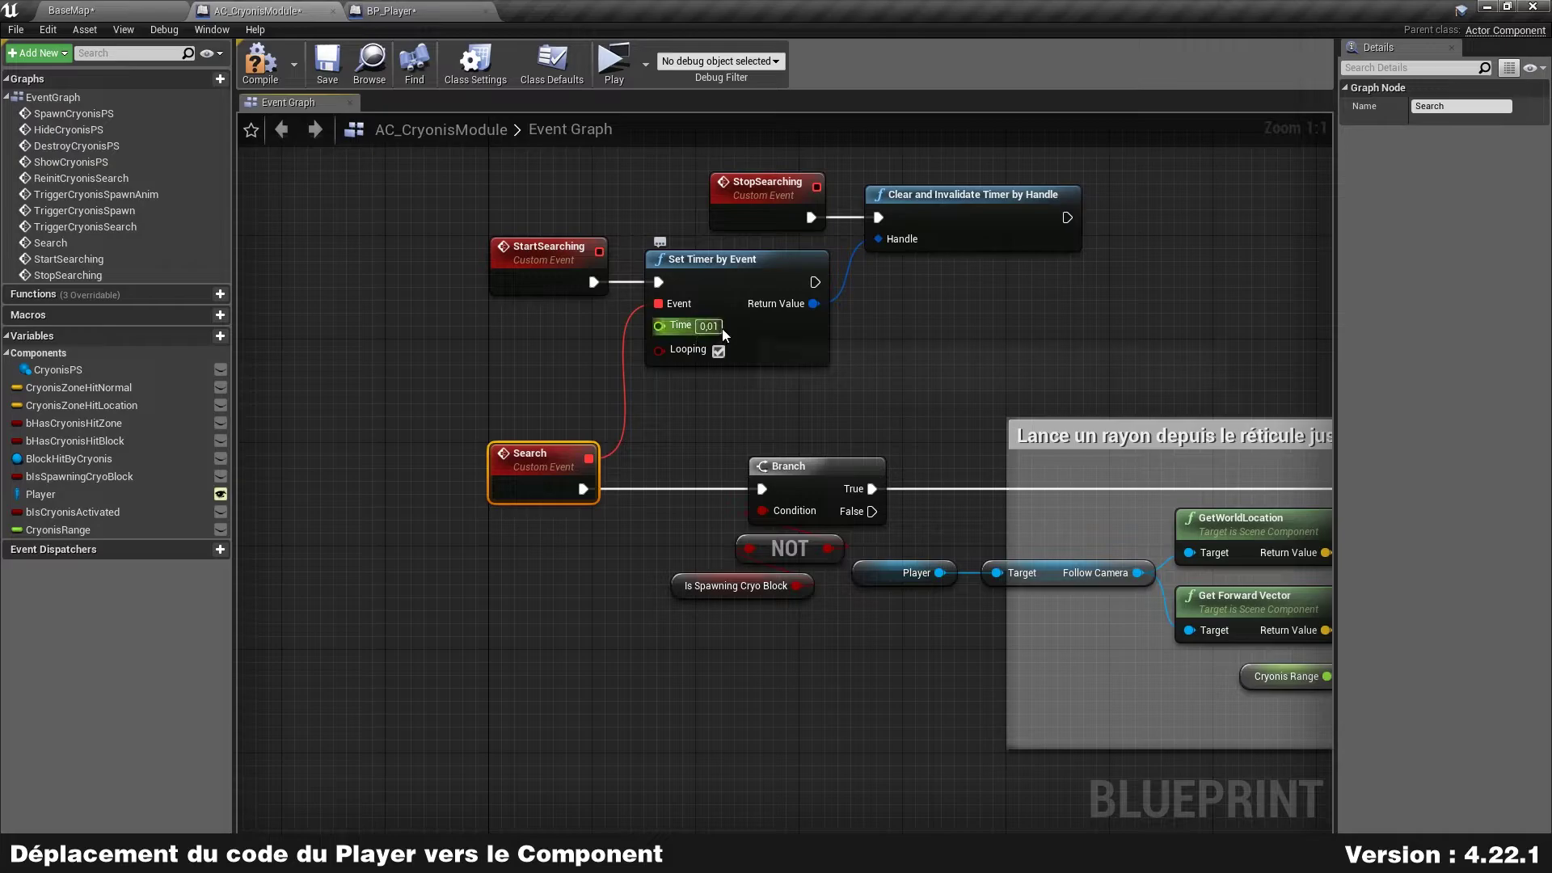
{"action": "left_click", "coordinate": [923, 338]}
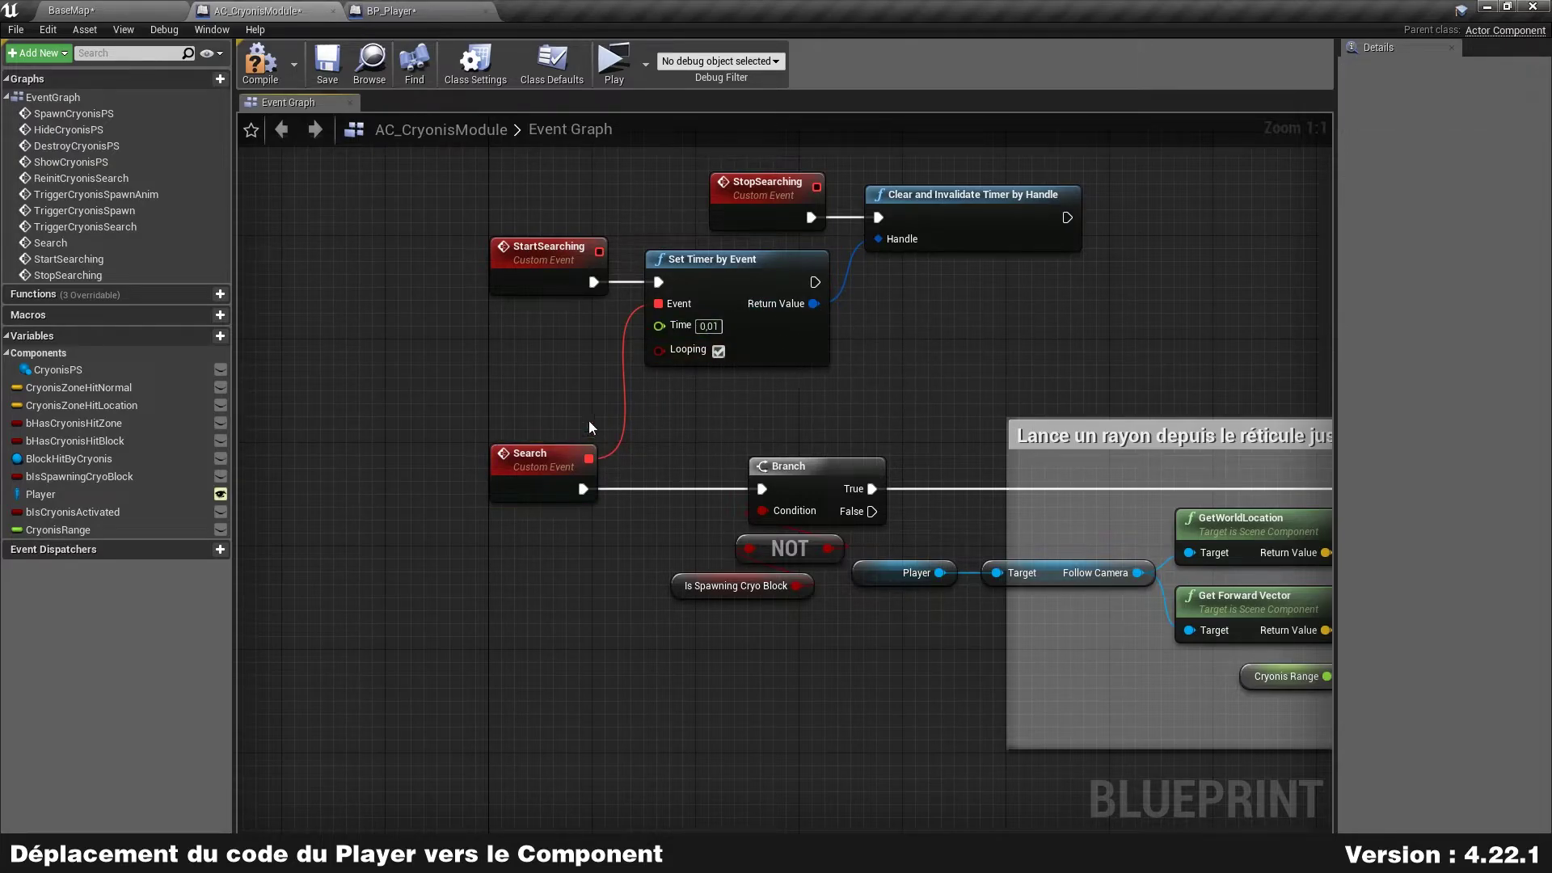
{"action": "right_click_drag", "start_coordinate": [953, 361], "coordinate": [936, 407]}
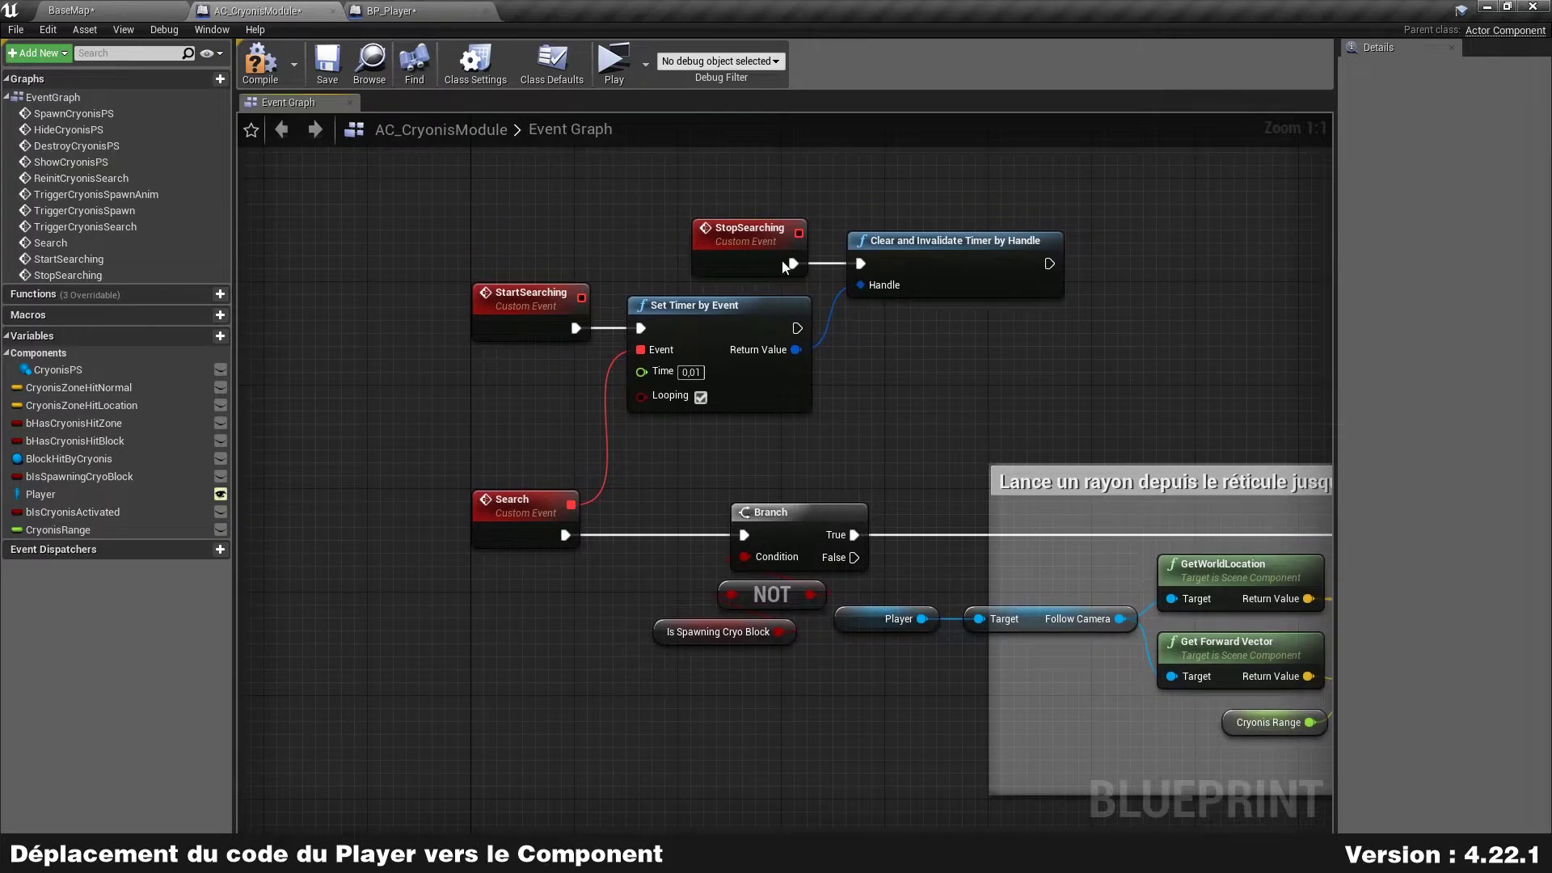
{"action": "left_click_drag", "start_coordinate": [679, 206], "coordinate": [939, 240]}
{"action": "left_click", "coordinate": [923, 395]}
{"action": "left_click_drag", "start_coordinate": [937, 194], "coordinate": [1045, 366]}
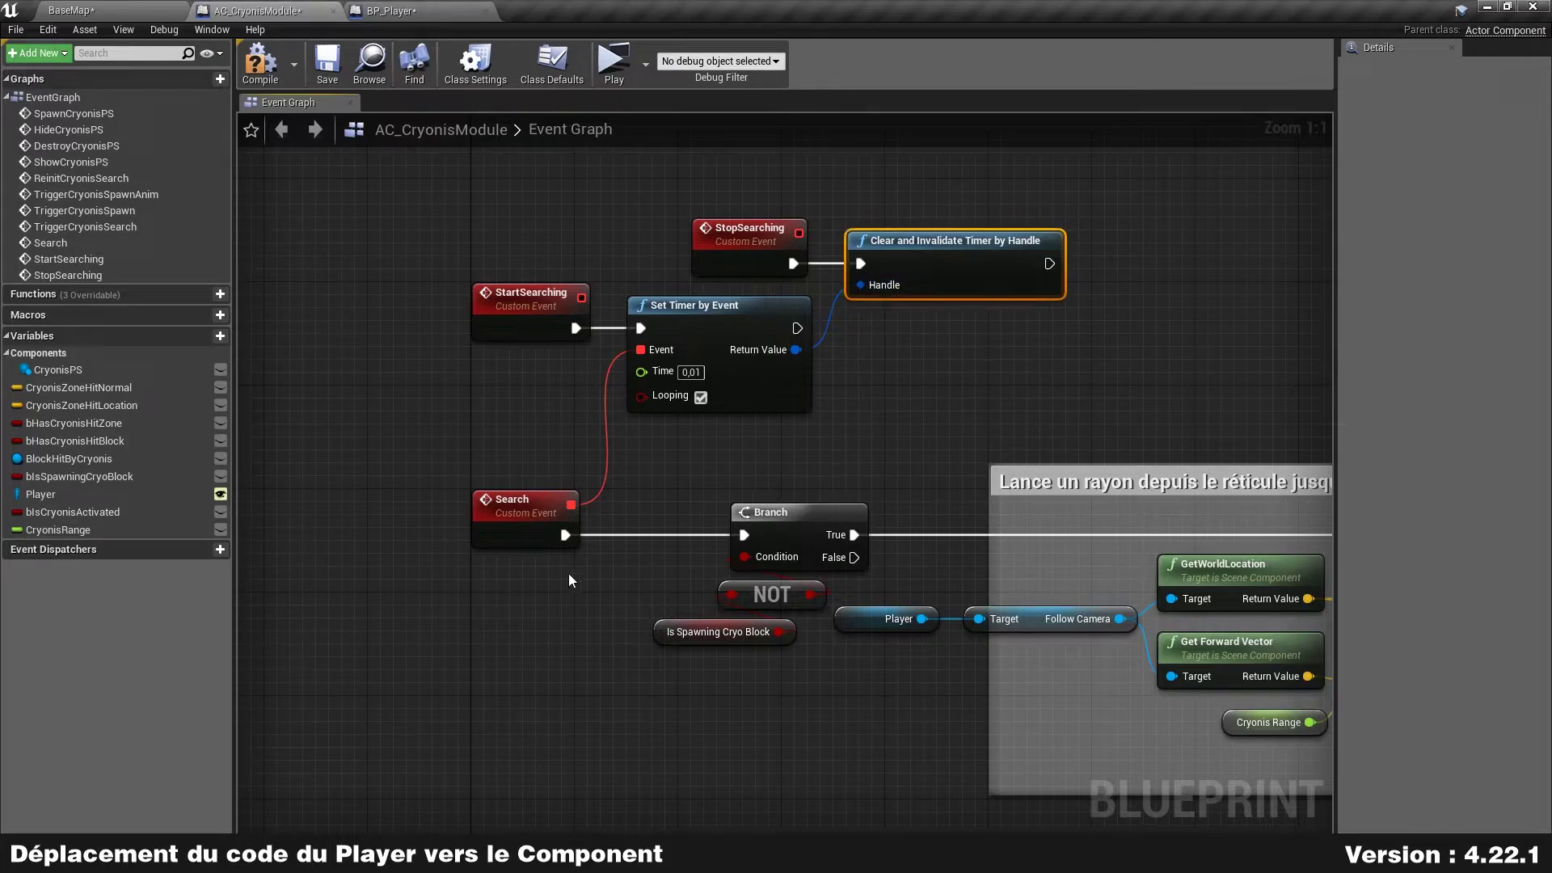
{"action": "scroll", "coordinate": [760, 434], "scroll_direction": "down", "scroll_amount": 1}
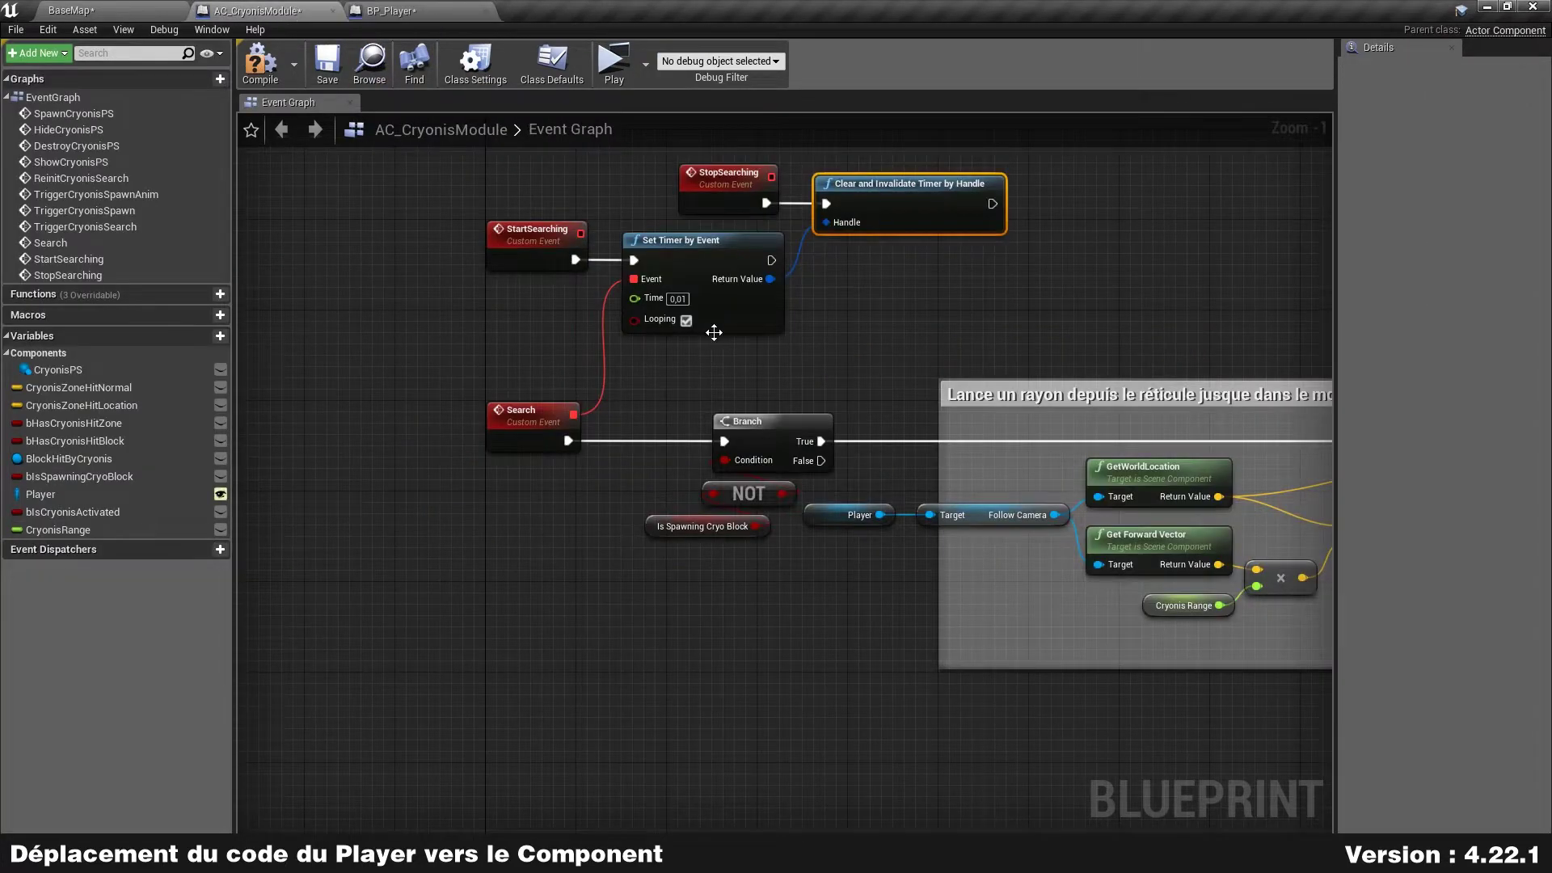
{"action": "scroll", "coordinate": [687, 322], "scroll_direction": "up", "scroll_amount": 1}
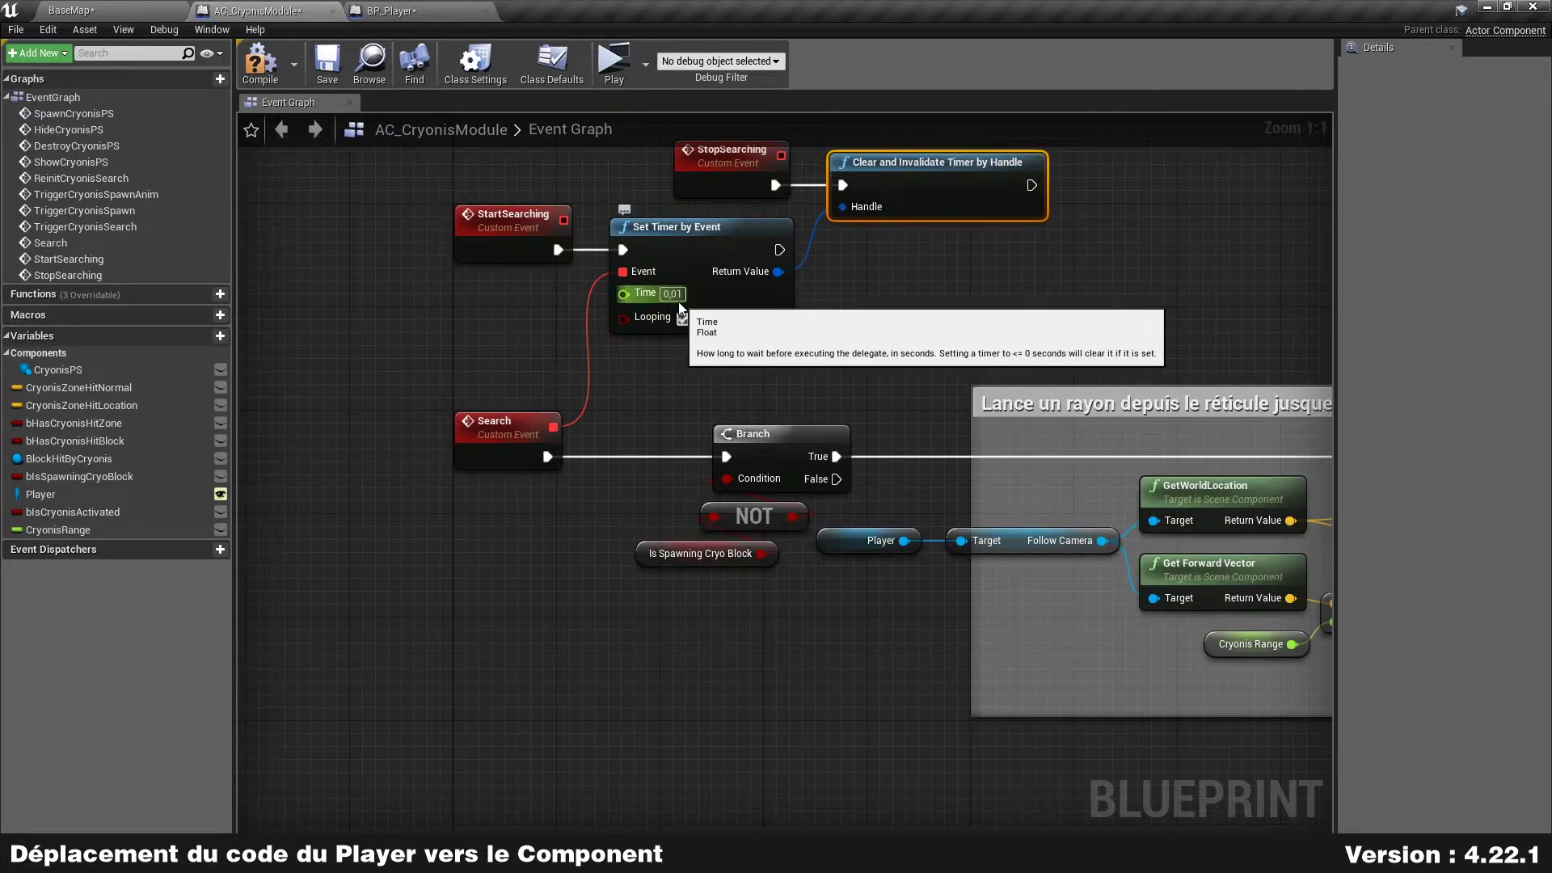
{"action": "left_click", "coordinate": [933, 337]}
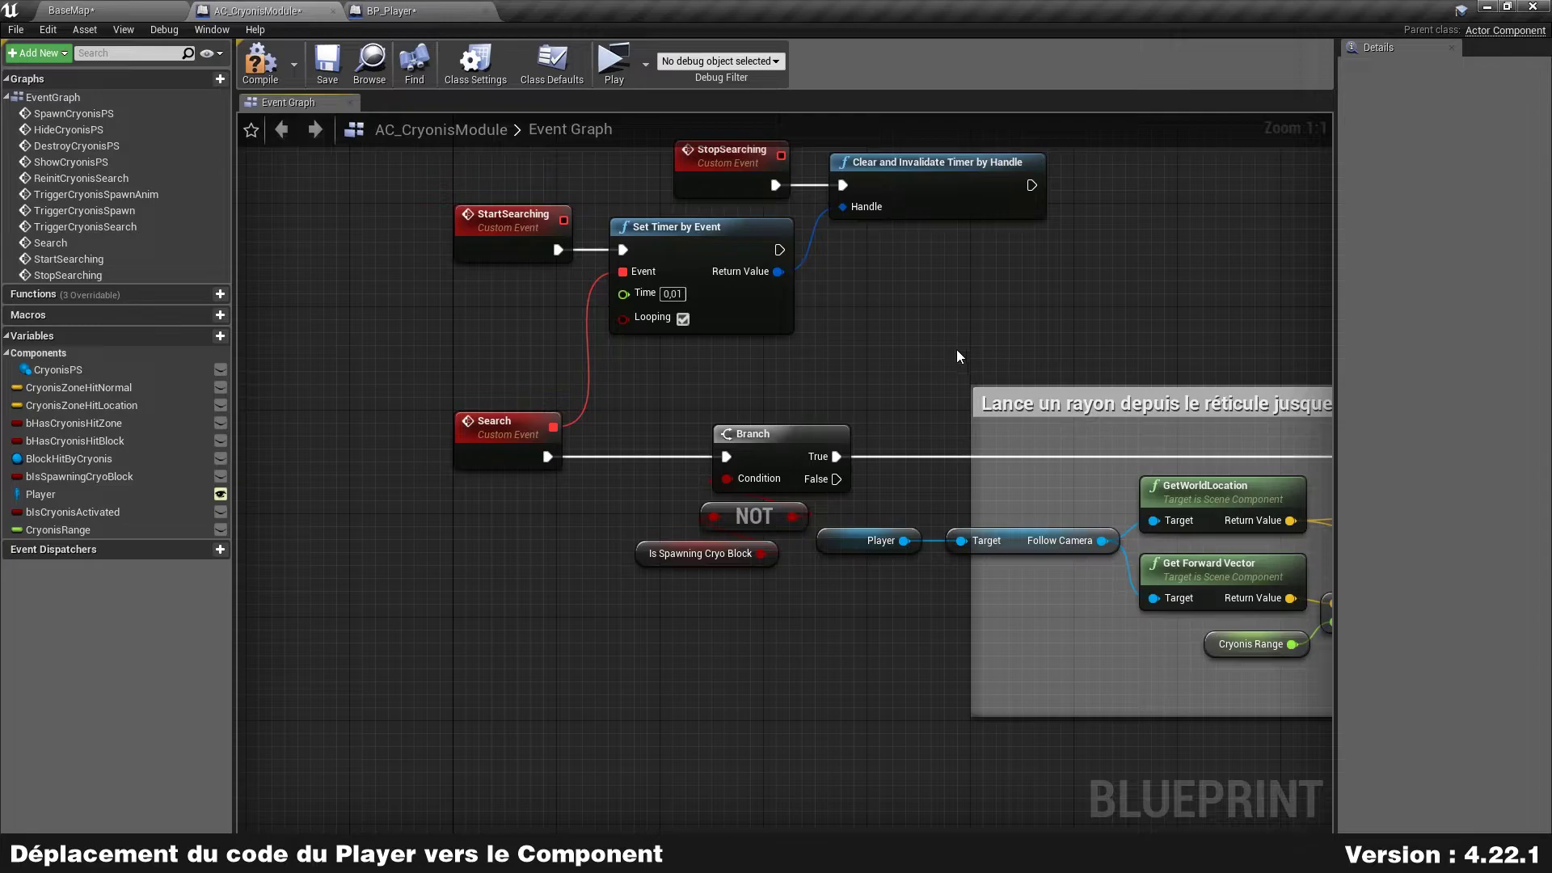
{"action": "scroll", "coordinate": [891, 278], "scroll_direction": "down", "scroll_amount": 1}
{"action": "scroll", "coordinate": [1003, 339], "scroll_direction": "down", "scroll_amount": 1}
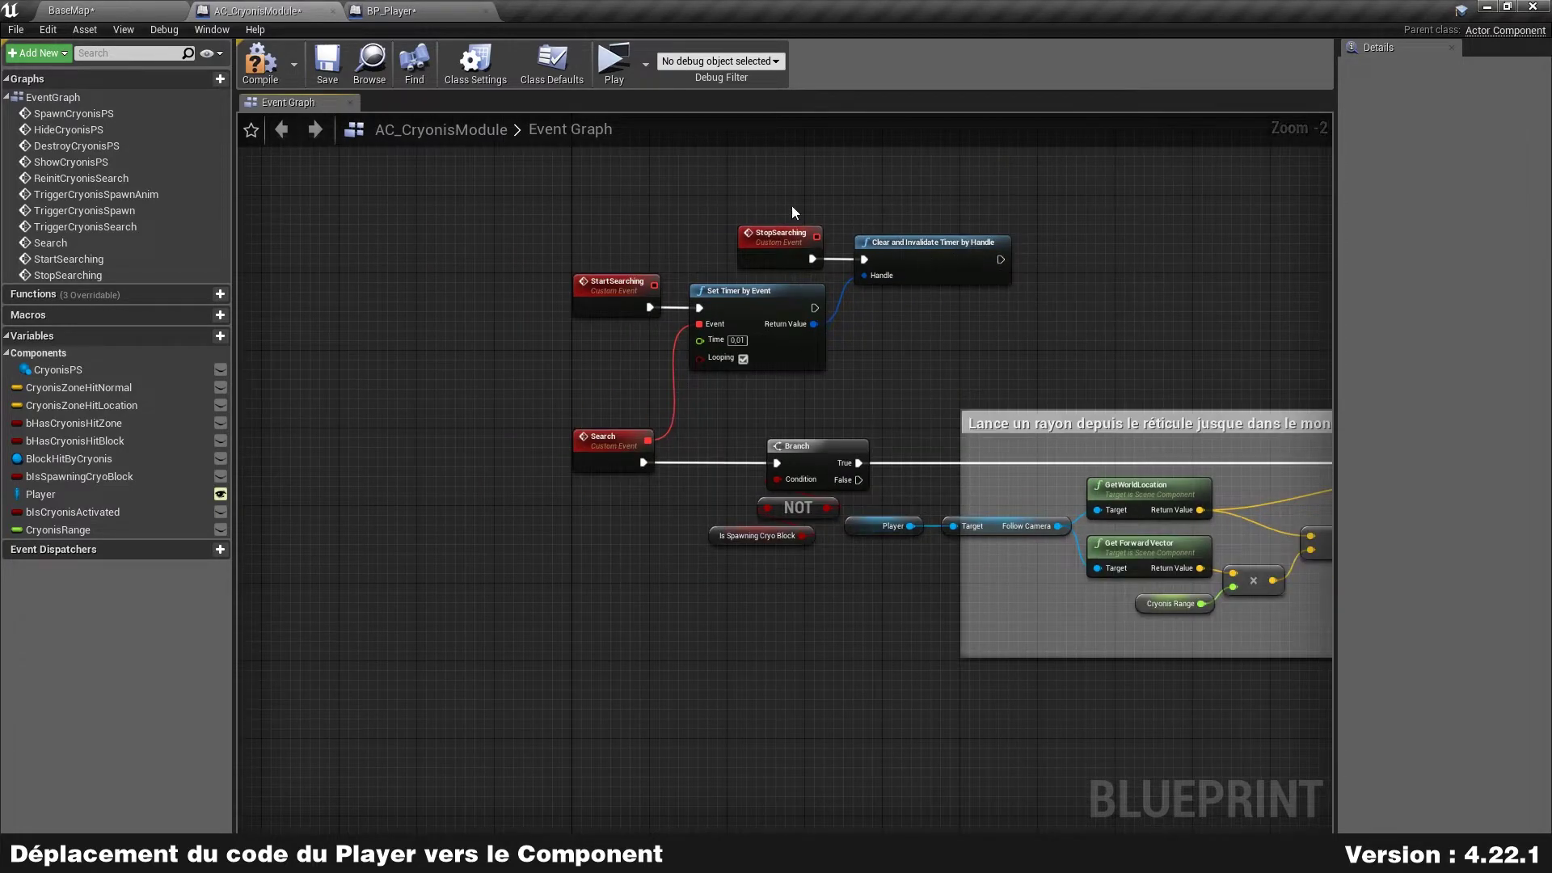
{"action": "right_click_drag", "start_coordinate": [1007, 201], "coordinate": [836, 518]}
{"action": "scroll", "coordinate": [936, 517], "scroll_direction": "up", "scroll_amount": 1}
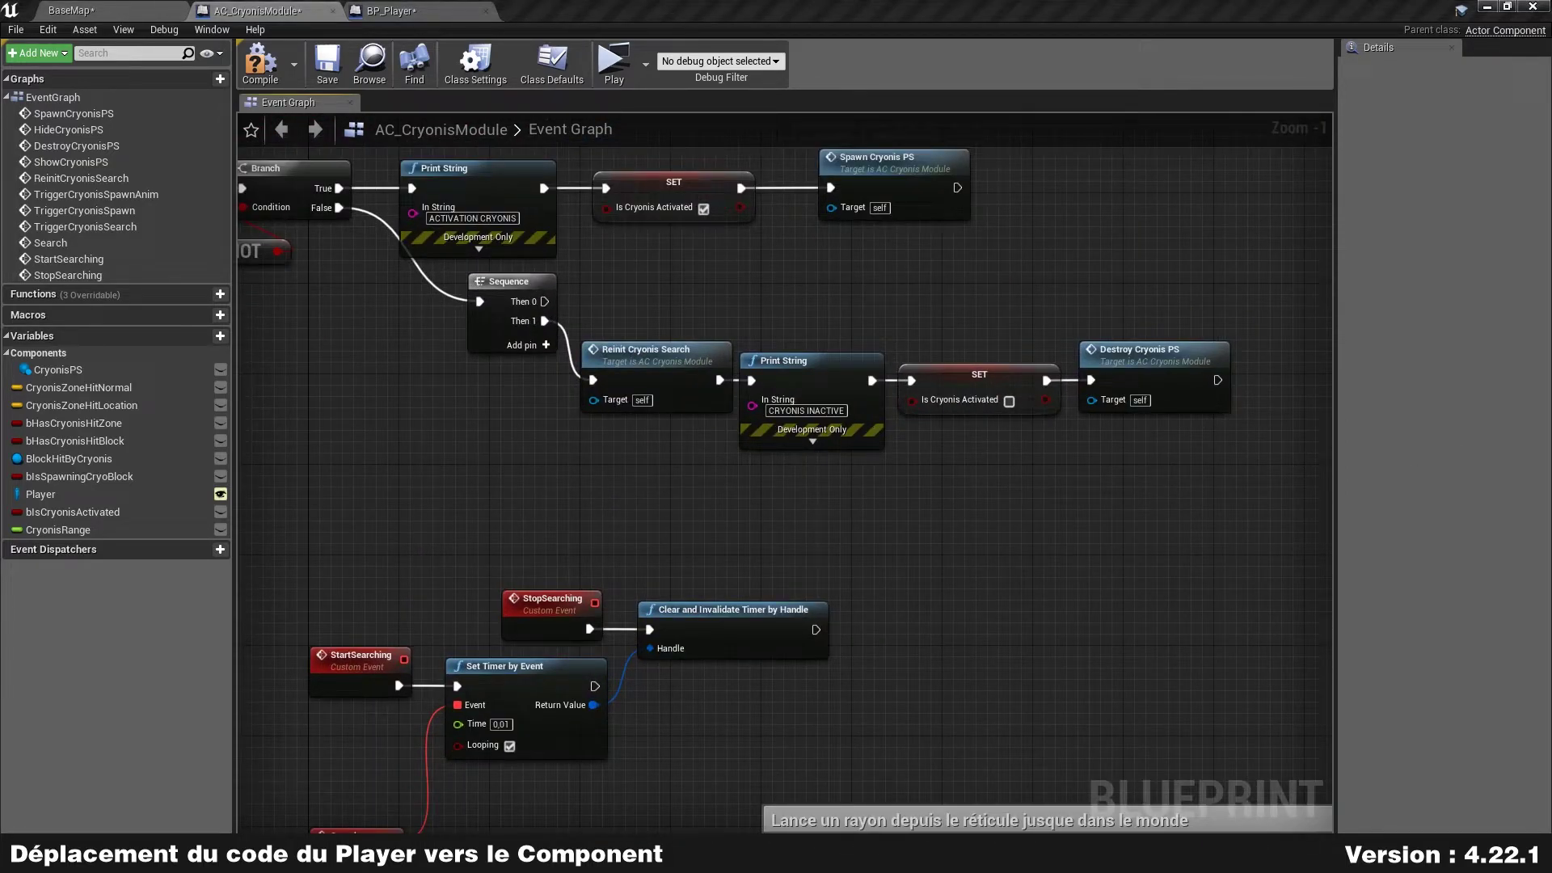
- Call Start Searching right after the Spawn Cryonis PS node
{"action": "right_click_drag", "start_coordinate": [894, 188], "coordinate": [643, 198]}
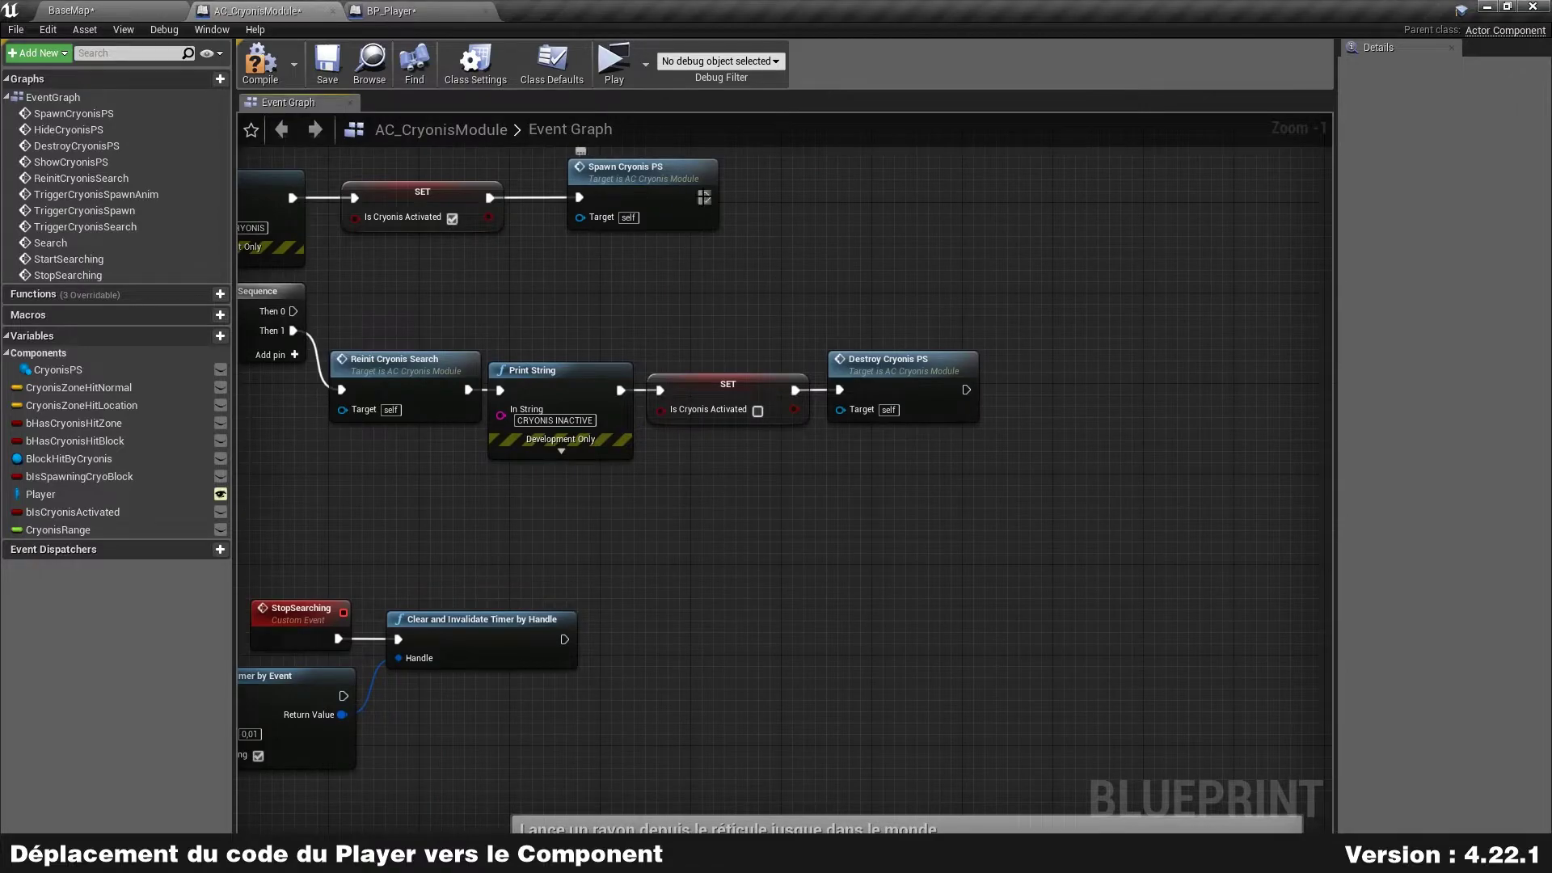
{"action": "left_click_drag", "start_coordinate": [704, 197], "coordinate": [844, 205]}
{"action": "type", "text": "startsear"}
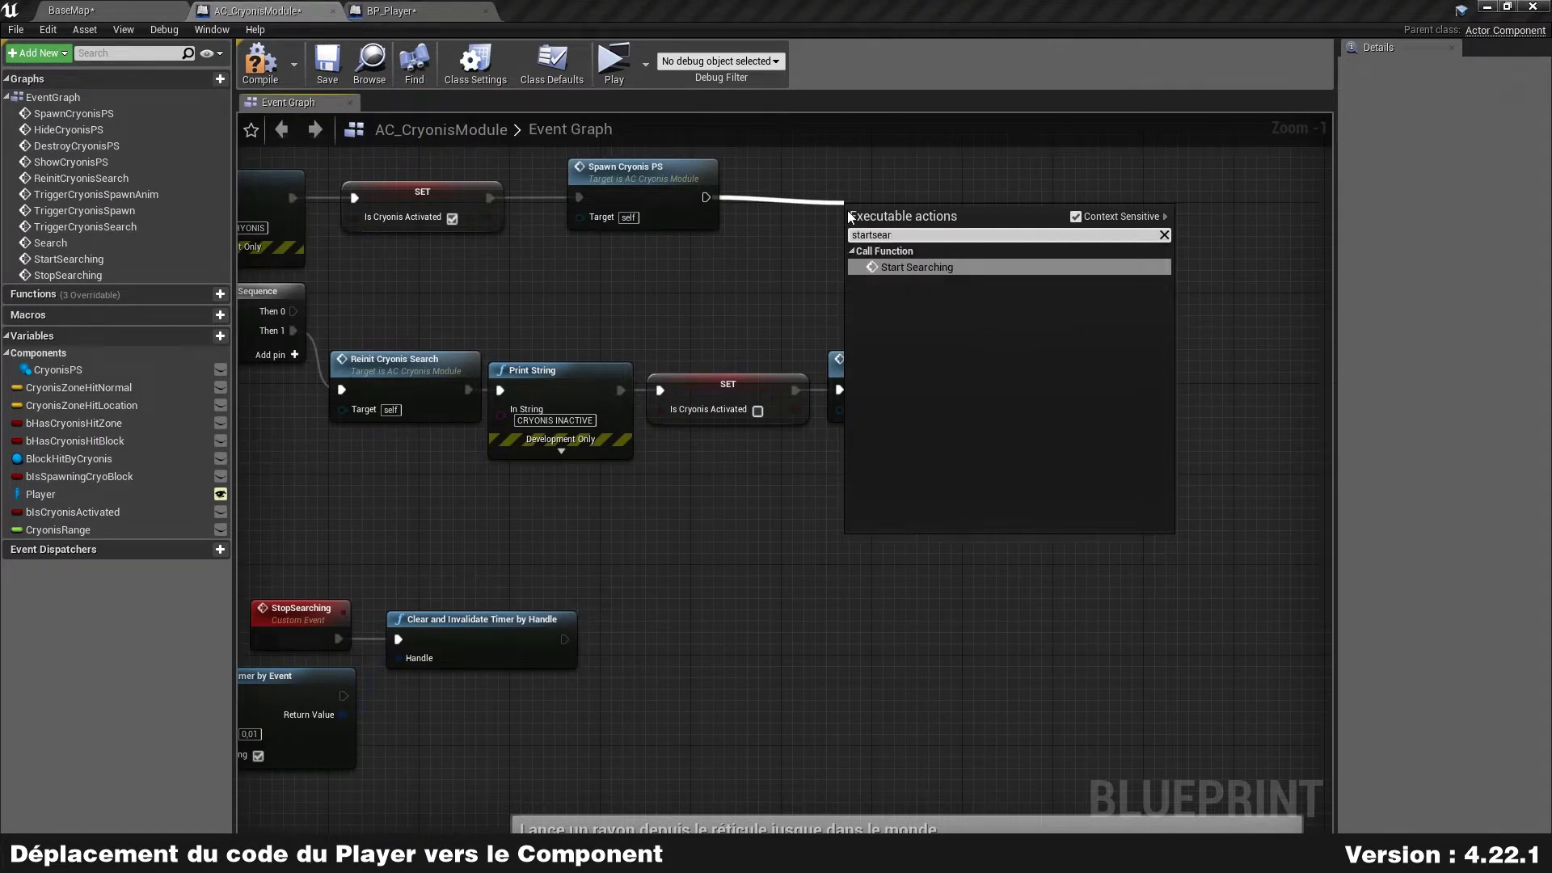
{"action": "key", "text": "Return"}
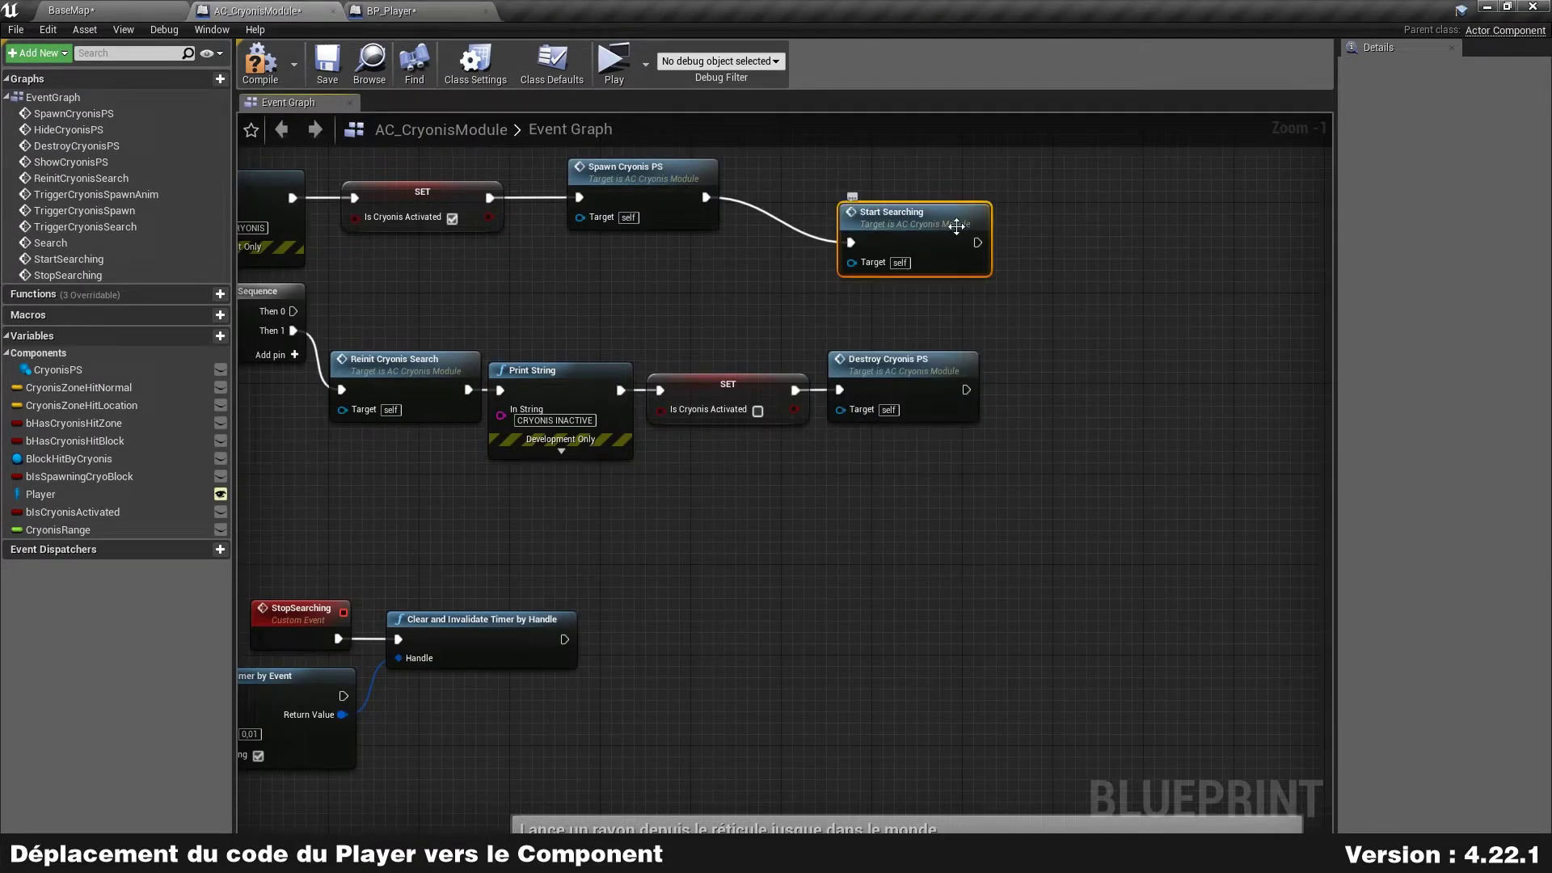
{"action": "left_click_drag", "start_coordinate": [933, 230], "coordinate": [855, 185]}
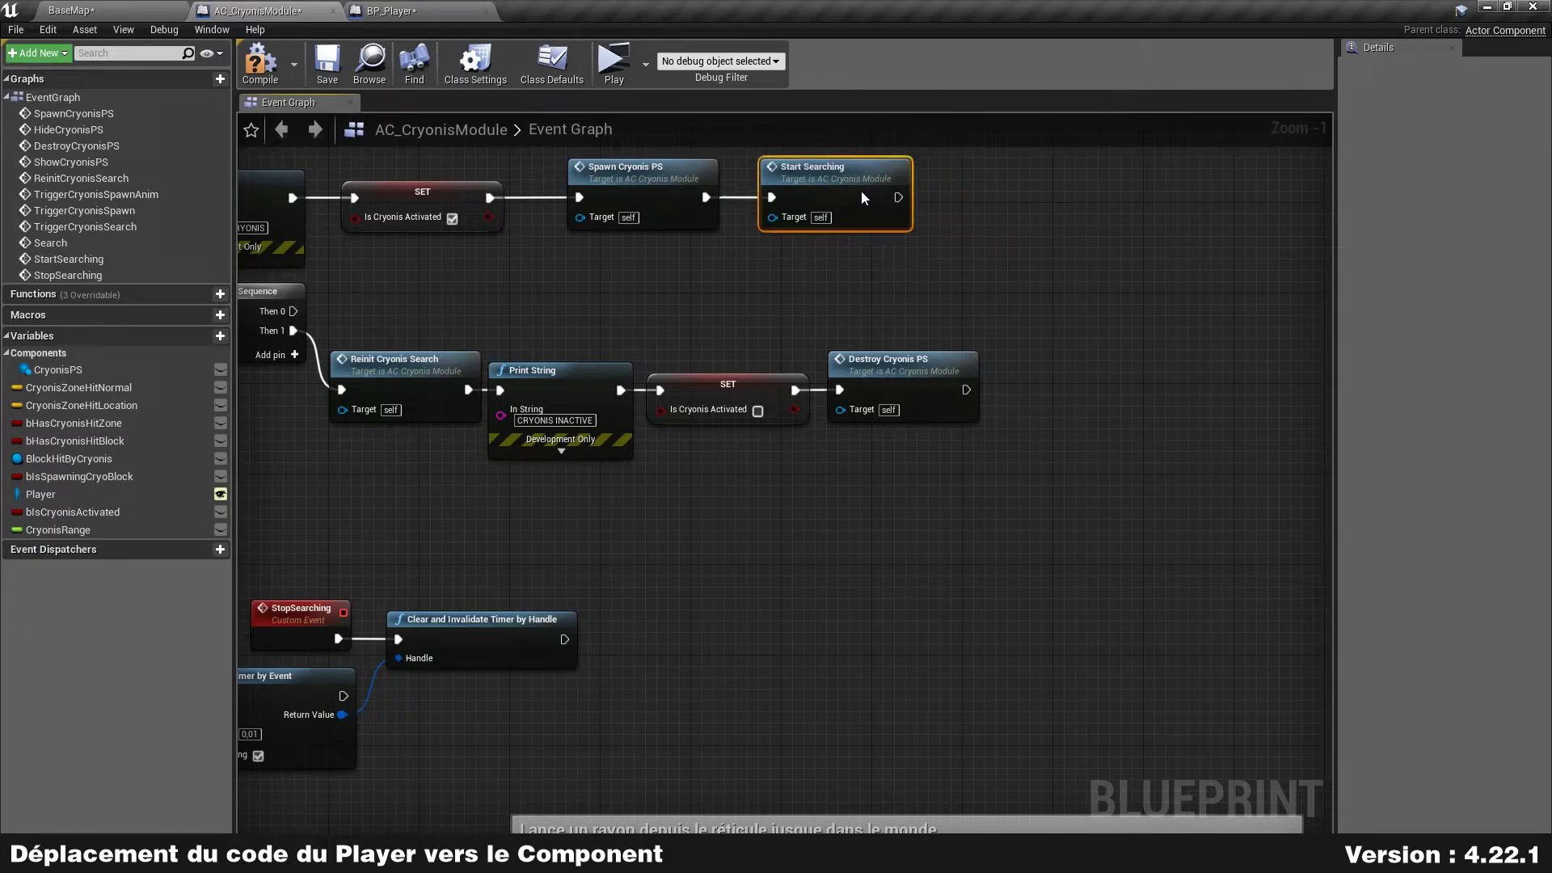
{"action": "scroll", "coordinate": [810, 371], "scroll_direction": "up", "scroll_amount": 1}
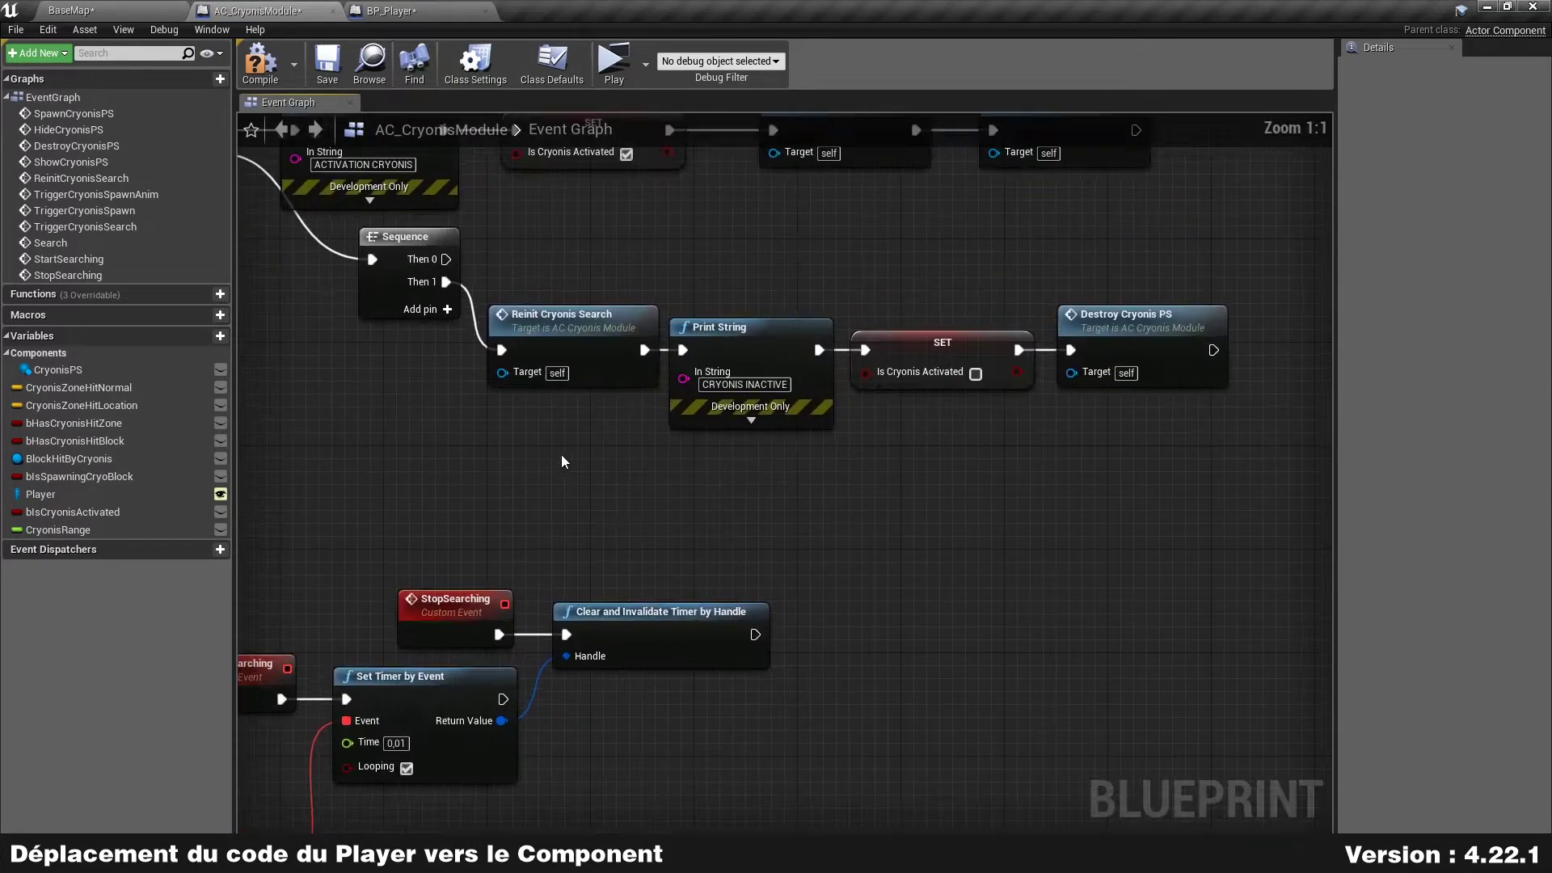
- Replace the Sequence node with Stop Searching, wired Branch False → Stop Searching → Reinit Cryonis Search
{"action": "left_click_drag", "start_coordinate": [445, 259], "coordinate": [651, 150]}
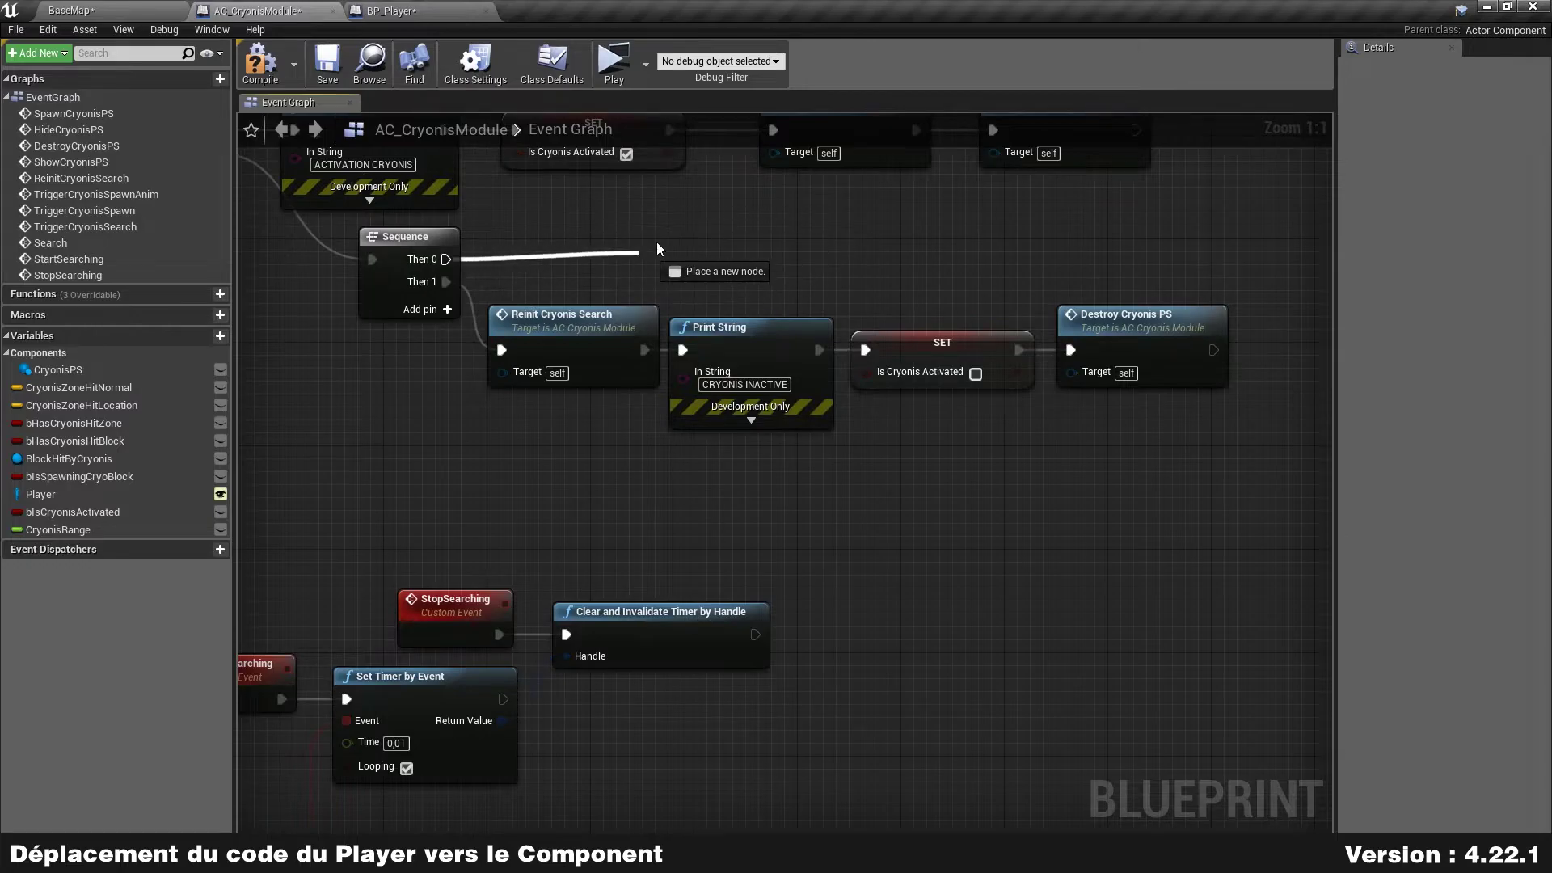
{"action": "left_click", "coordinate": [388, 9]}
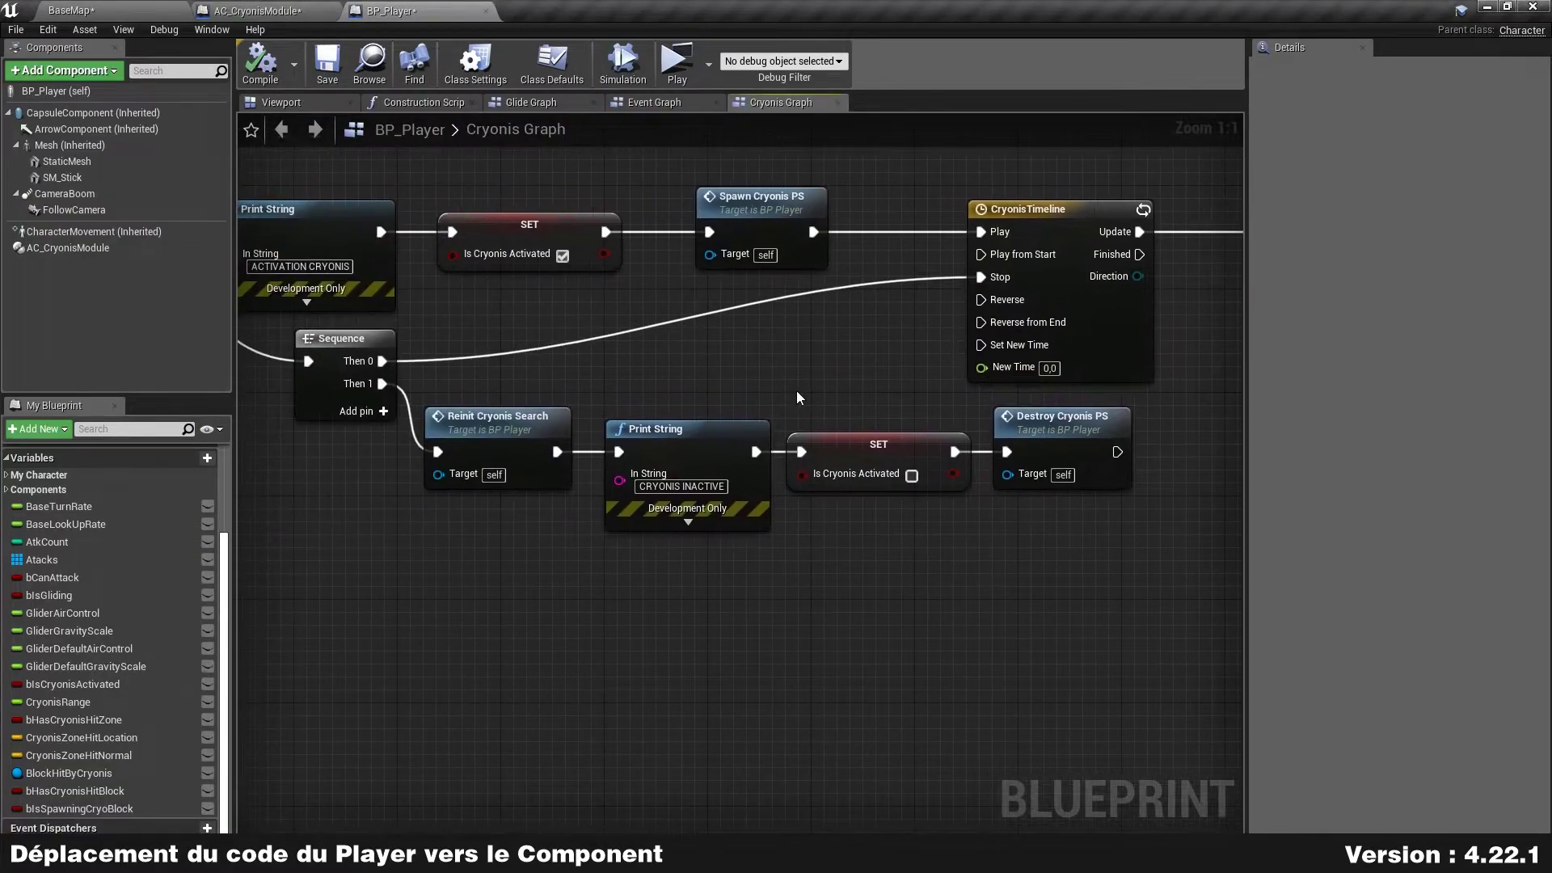
{"action": "left_click", "coordinate": [269, 9]}
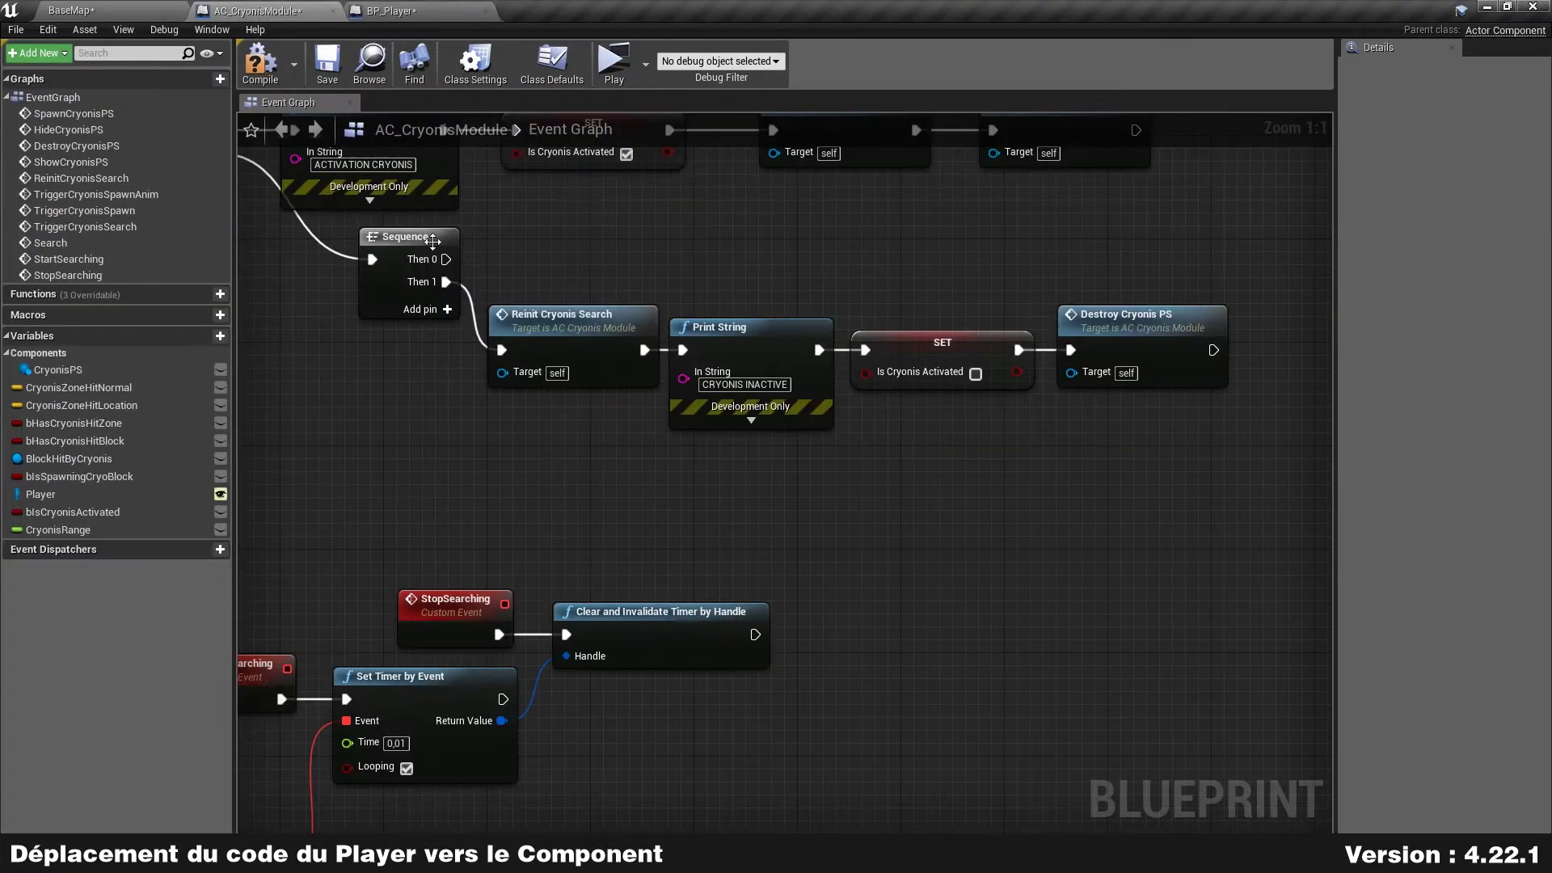
{"action": "mouse_move", "coordinate": [477, 417]}
{"action": "right_mouse_down"}
{"action": "mouse_move", "coordinate": [599, 504]}
{"action": "mouse_move", "coordinate": [690, 494]}
{"action": "right_mouse_up"}
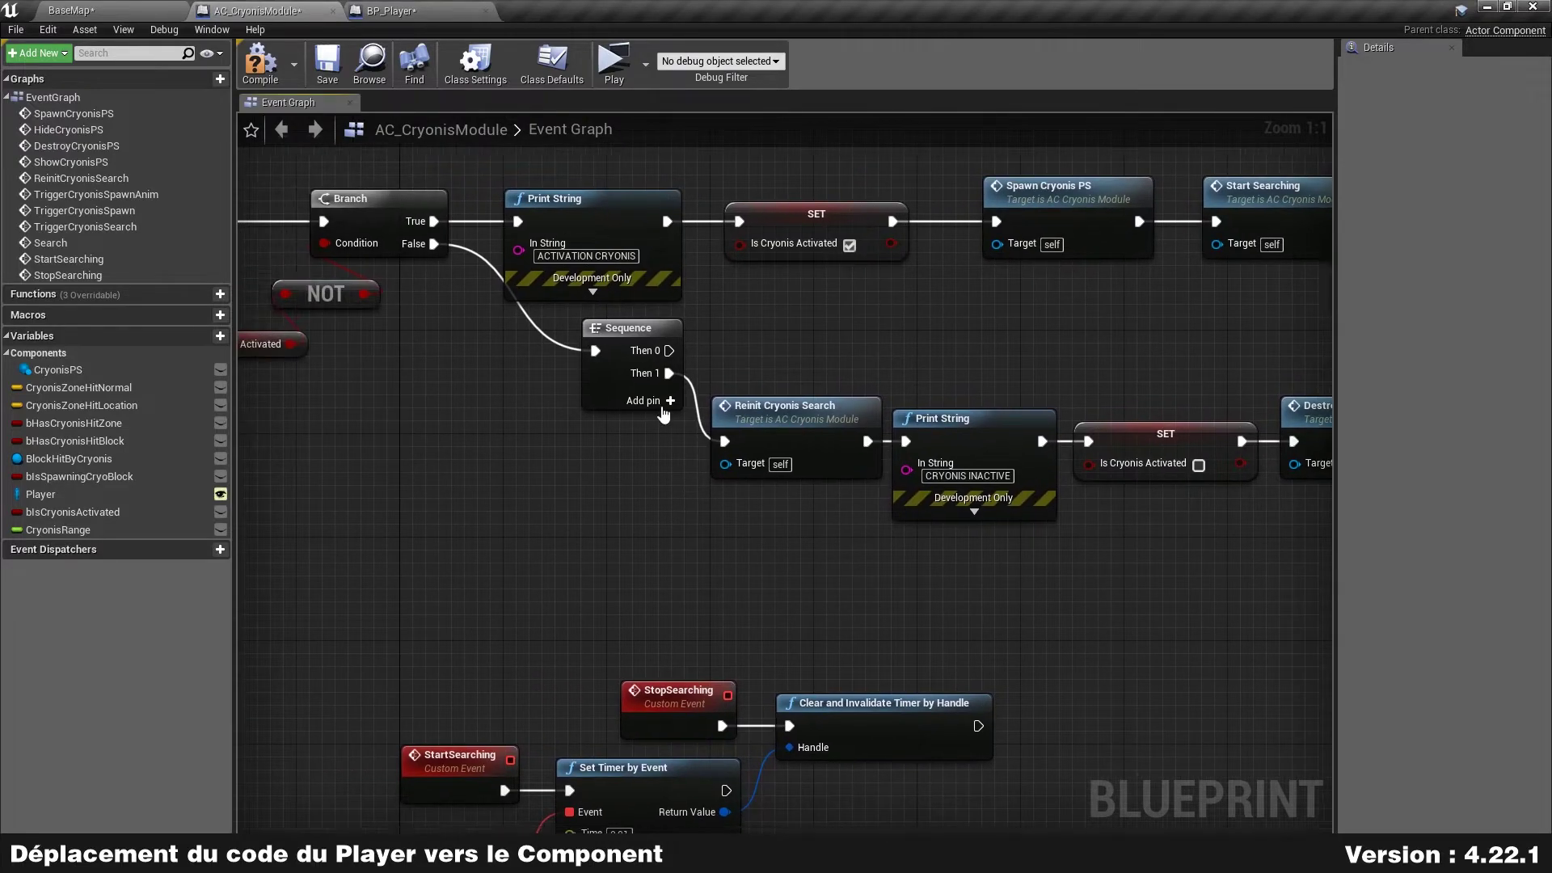
{"action": "left_click_drag", "start_coordinate": [669, 350], "coordinate": [793, 340]}
{"action": "type", "text": "s"}
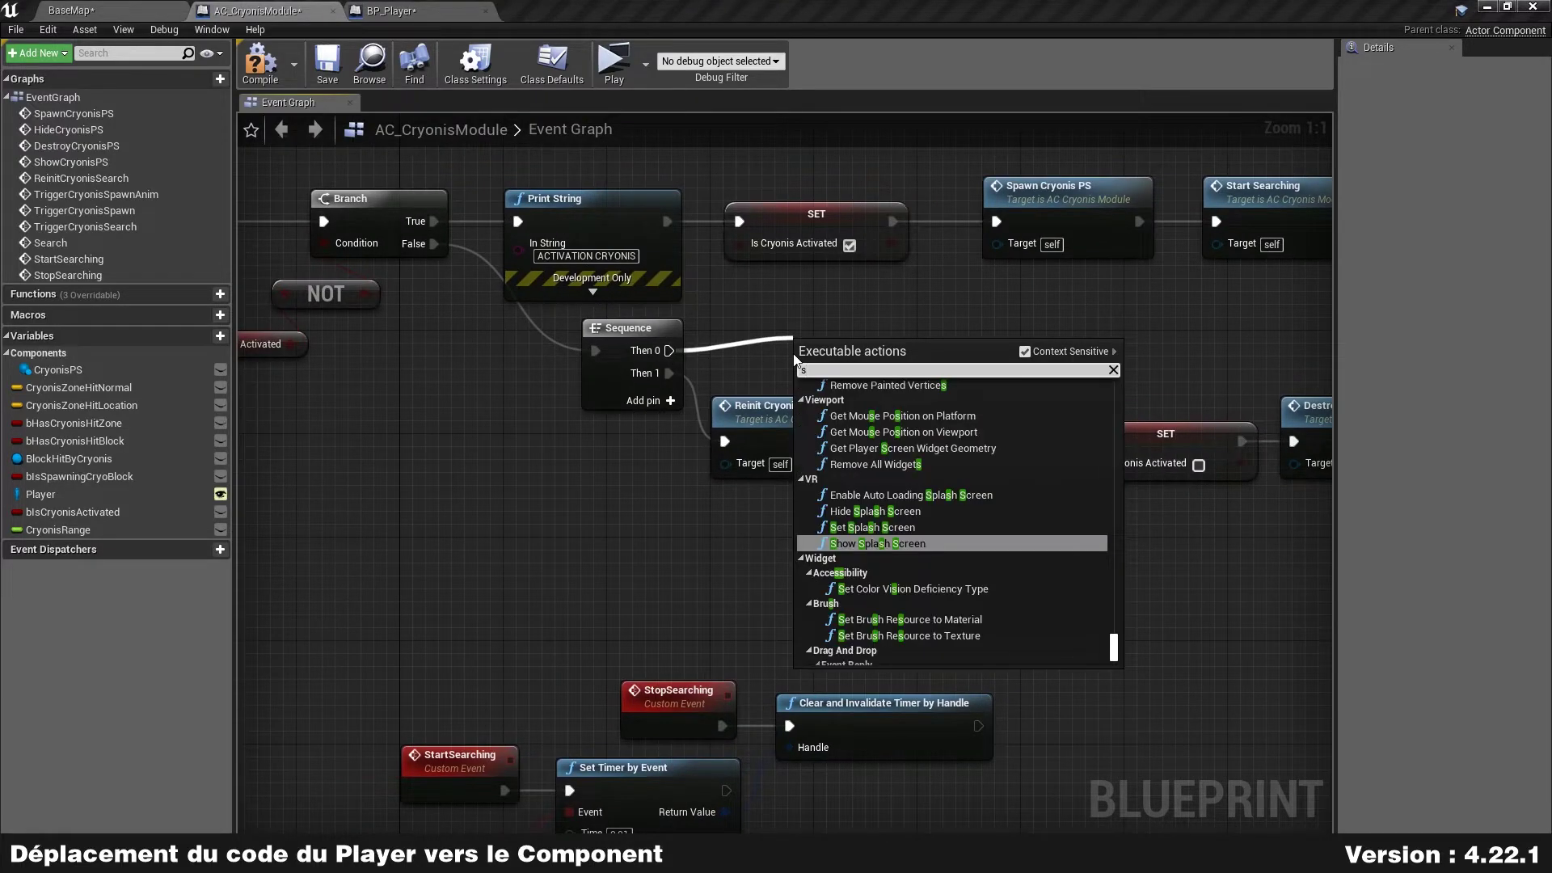
{"action": "type", "text": "top searching"}
{"action": "key", "text": "Return"}
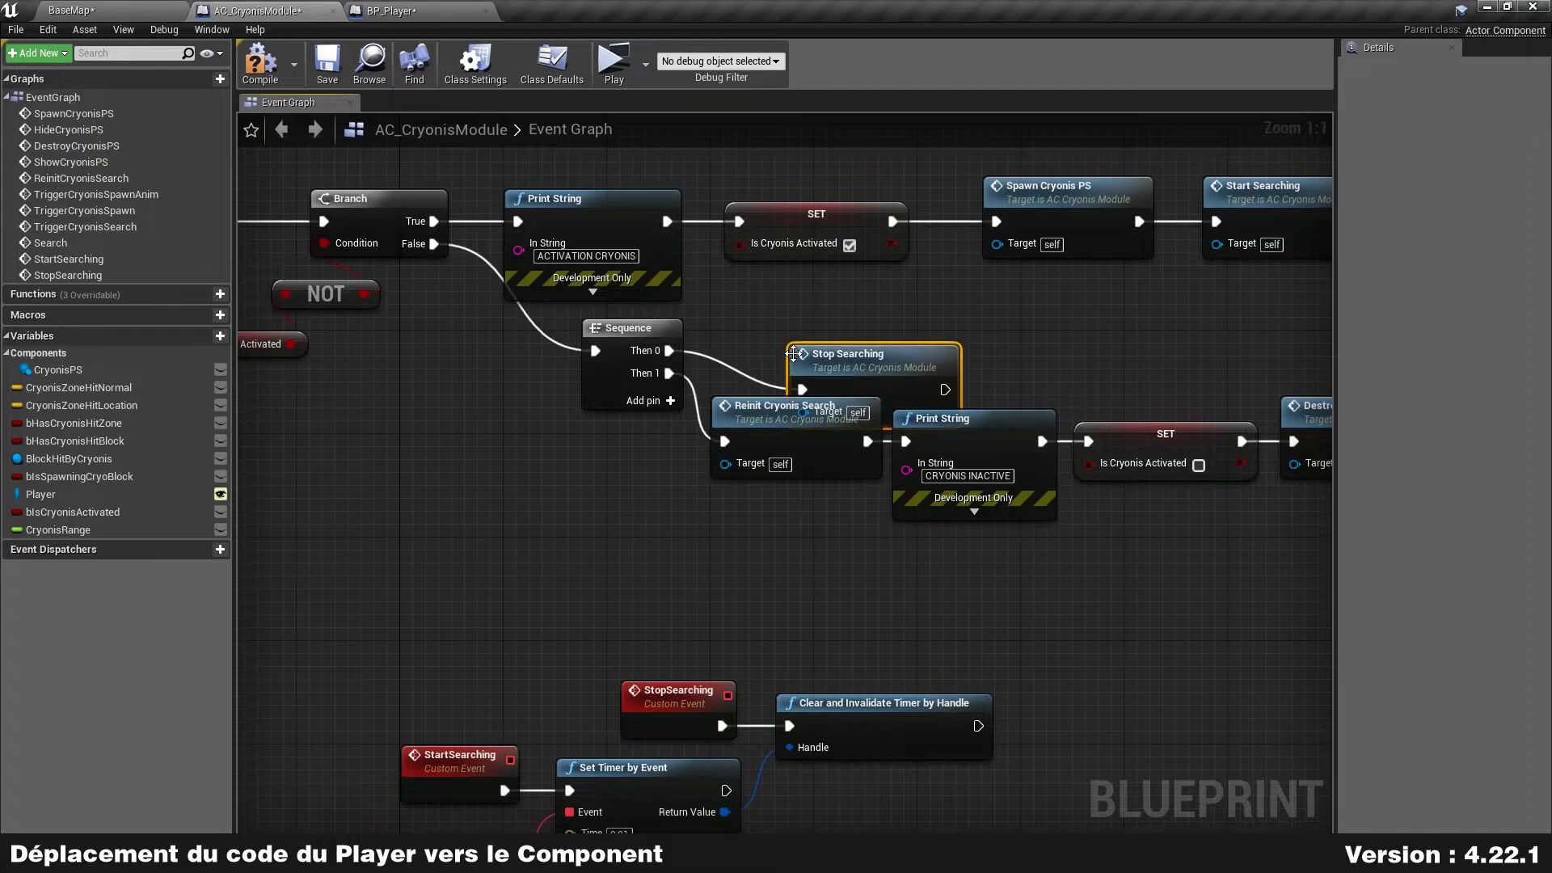
{"action": "left_click_drag", "start_coordinate": [872, 374], "coordinate": [794, 334]}
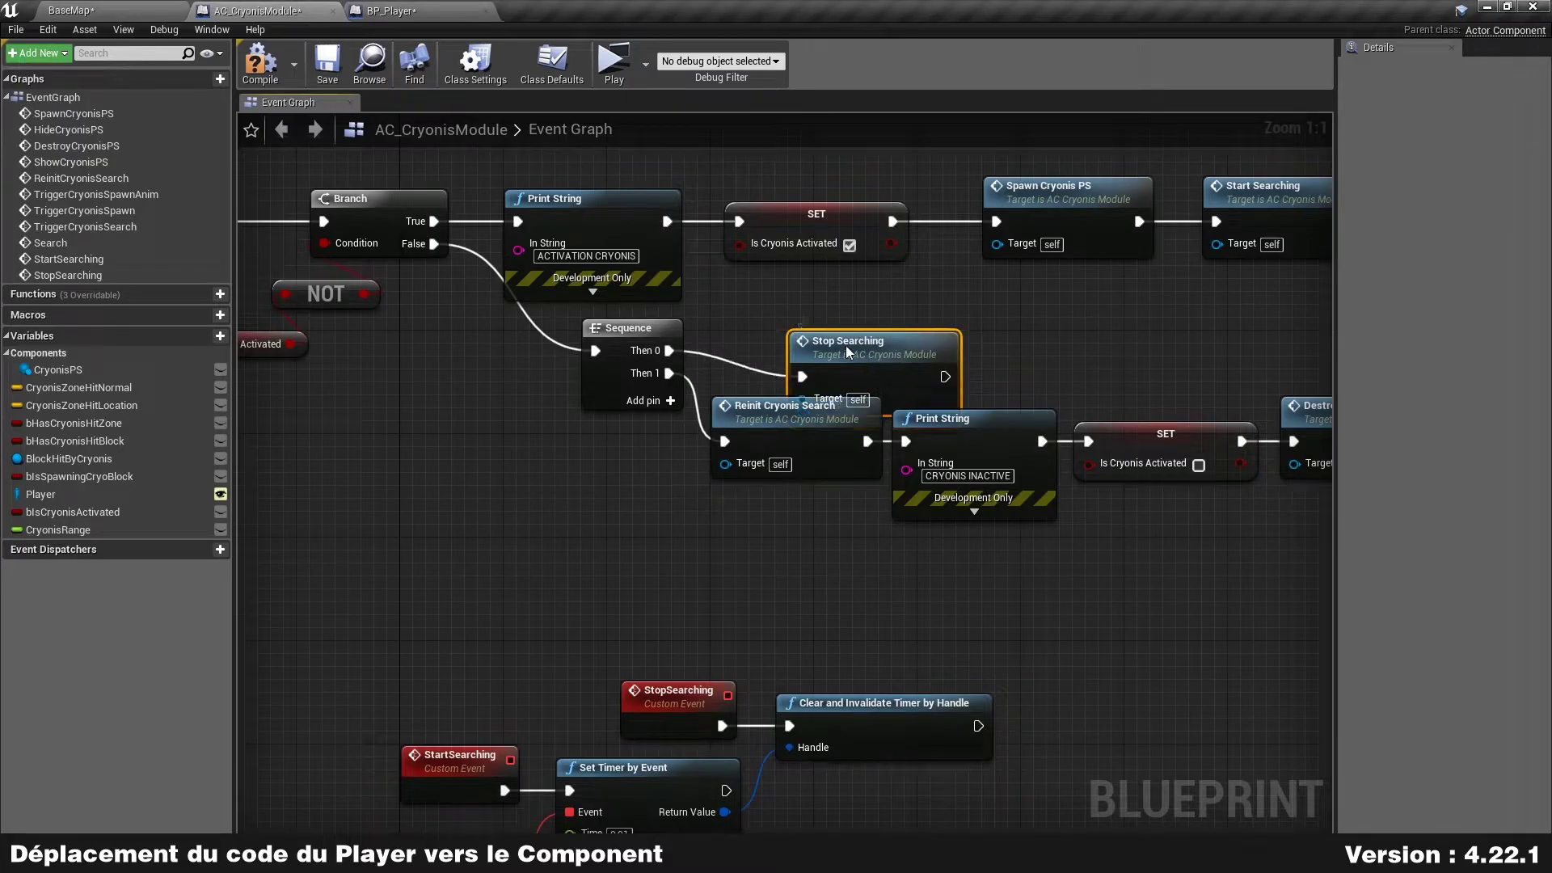
{"action": "left_click", "coordinate": [631, 328]}
{"action": "key", "text": "Delete"}
{"action": "mouse_move", "coordinate": [846, 332]}
{"action": "left_mouse_down"}
{"action": "mouse_move", "coordinate": [705, 358]}
{"action": "mouse_move", "coordinate": [640, 417]}
{"action": "mouse_move", "coordinate": [724, 441]}
{"action": "left_mouse_up"}
{"action": "mouse_move", "coordinate": [434, 244]}
{"action": "left_mouse_down"}
{"action": "mouse_move", "coordinate": [518, 441]}
{"action": "mouse_move", "coordinate": [613, 420]}
{"action": "mouse_move", "coordinate": [603, 432]}
{"action": "left_mouse_up"}
- Align Stop Searching with Reinit Cryonis Search and review the rest of AC_CryonisModule's graph
{"action": "left_click", "coordinate": [618, 378]}
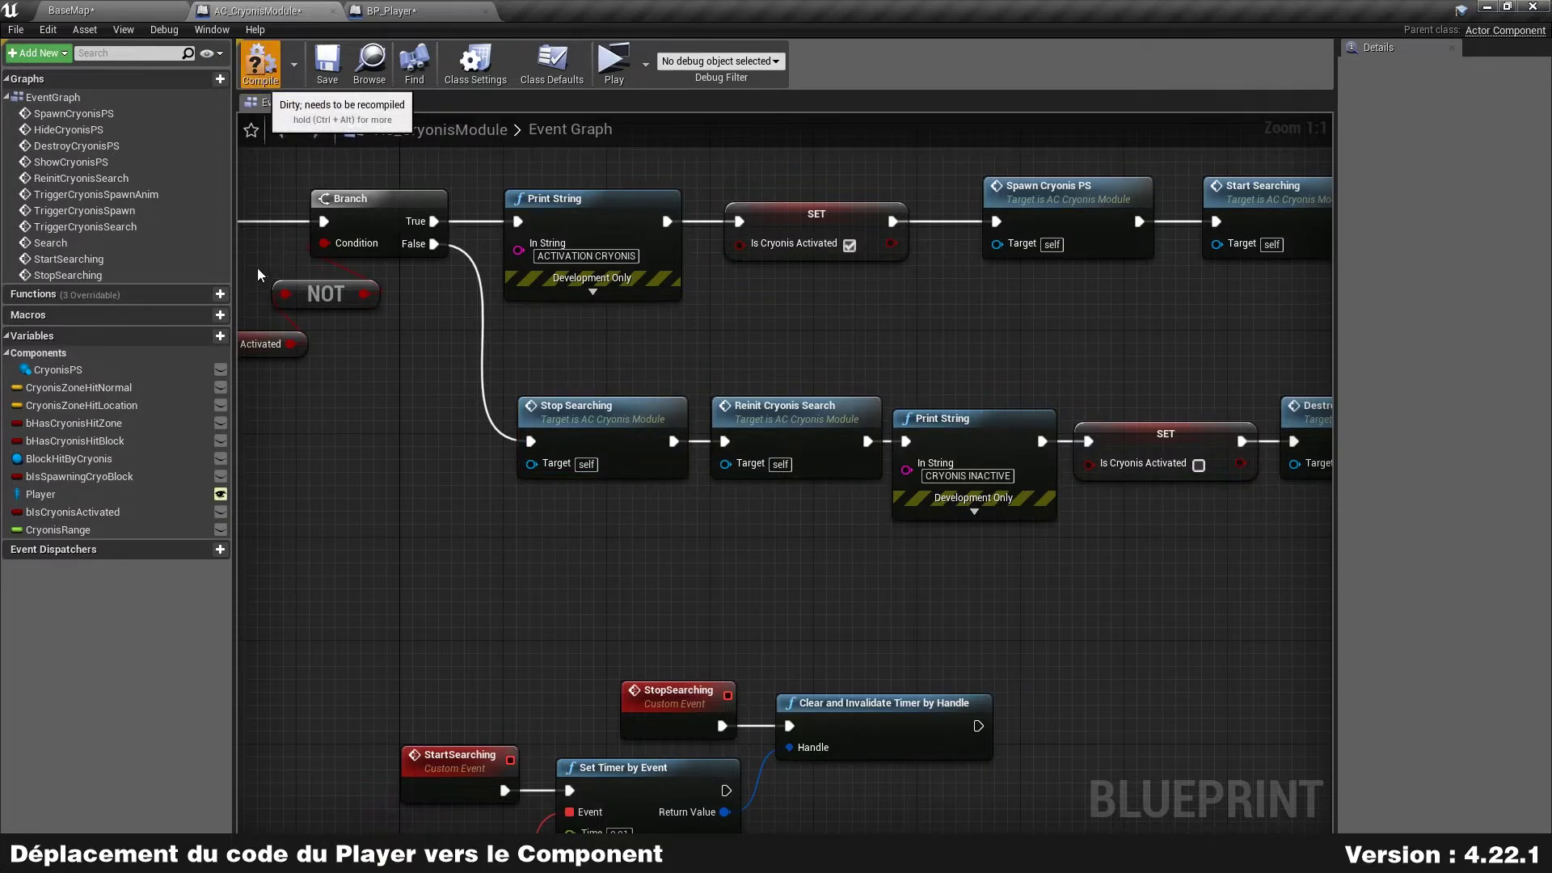
{"action": "scroll", "coordinate": [453, 419], "scroll_direction": "down", "scroll_amount": 4}
{"action": "right_click_drag", "start_coordinate": [753, 535], "coordinate": [907, 415]}
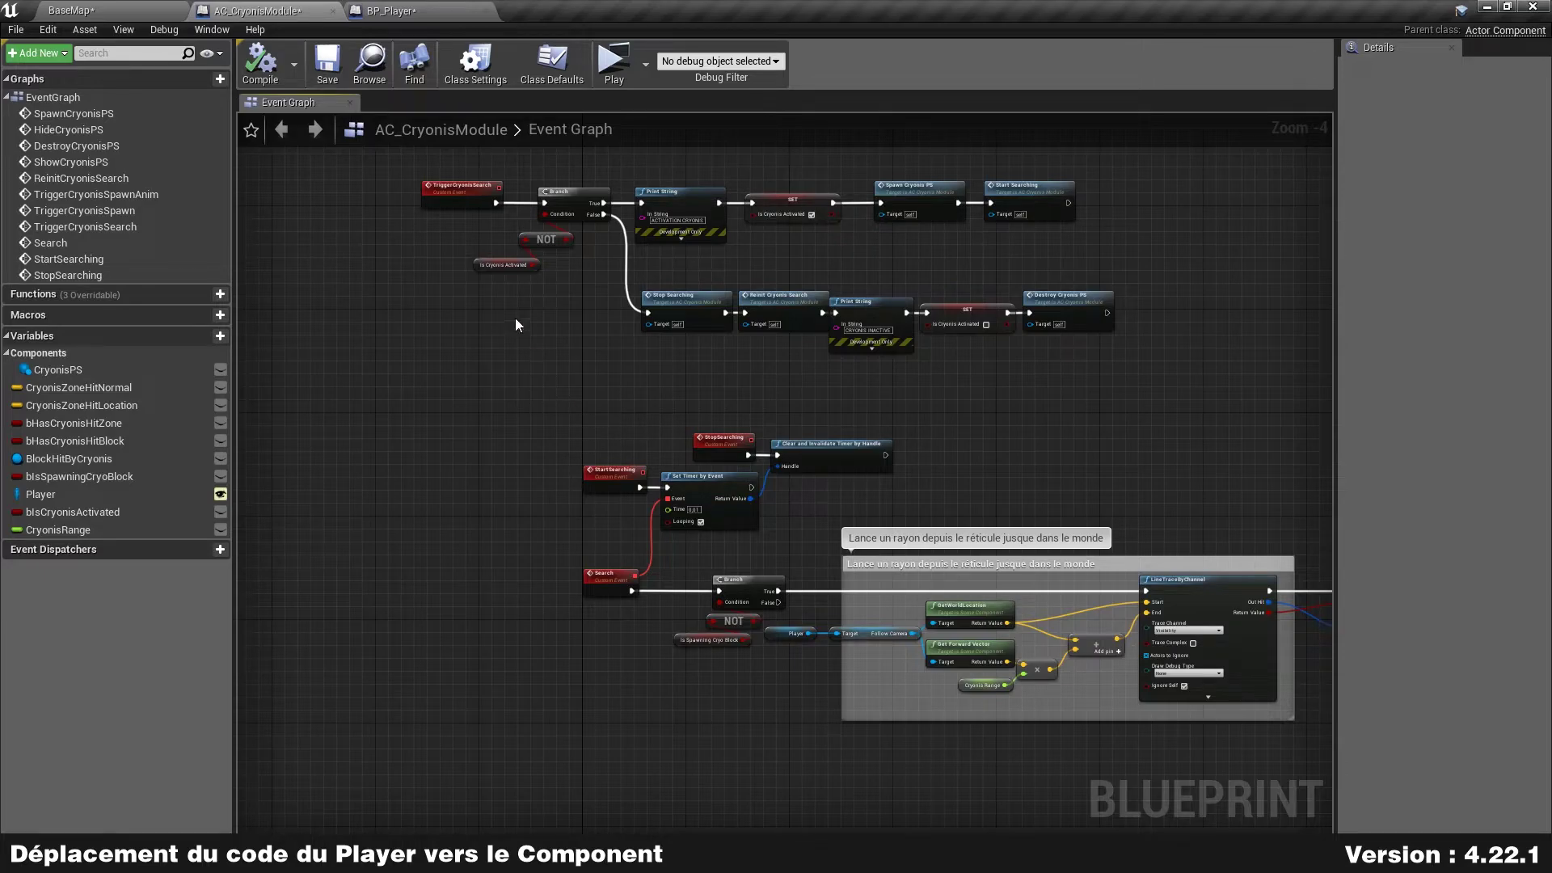
{"action": "scroll", "coordinate": [491, 313], "scroll_direction": "up", "scroll_amount": 2}
{"action": "scroll", "coordinate": [538, 342], "scroll_direction": "up", "scroll_amount": 1}
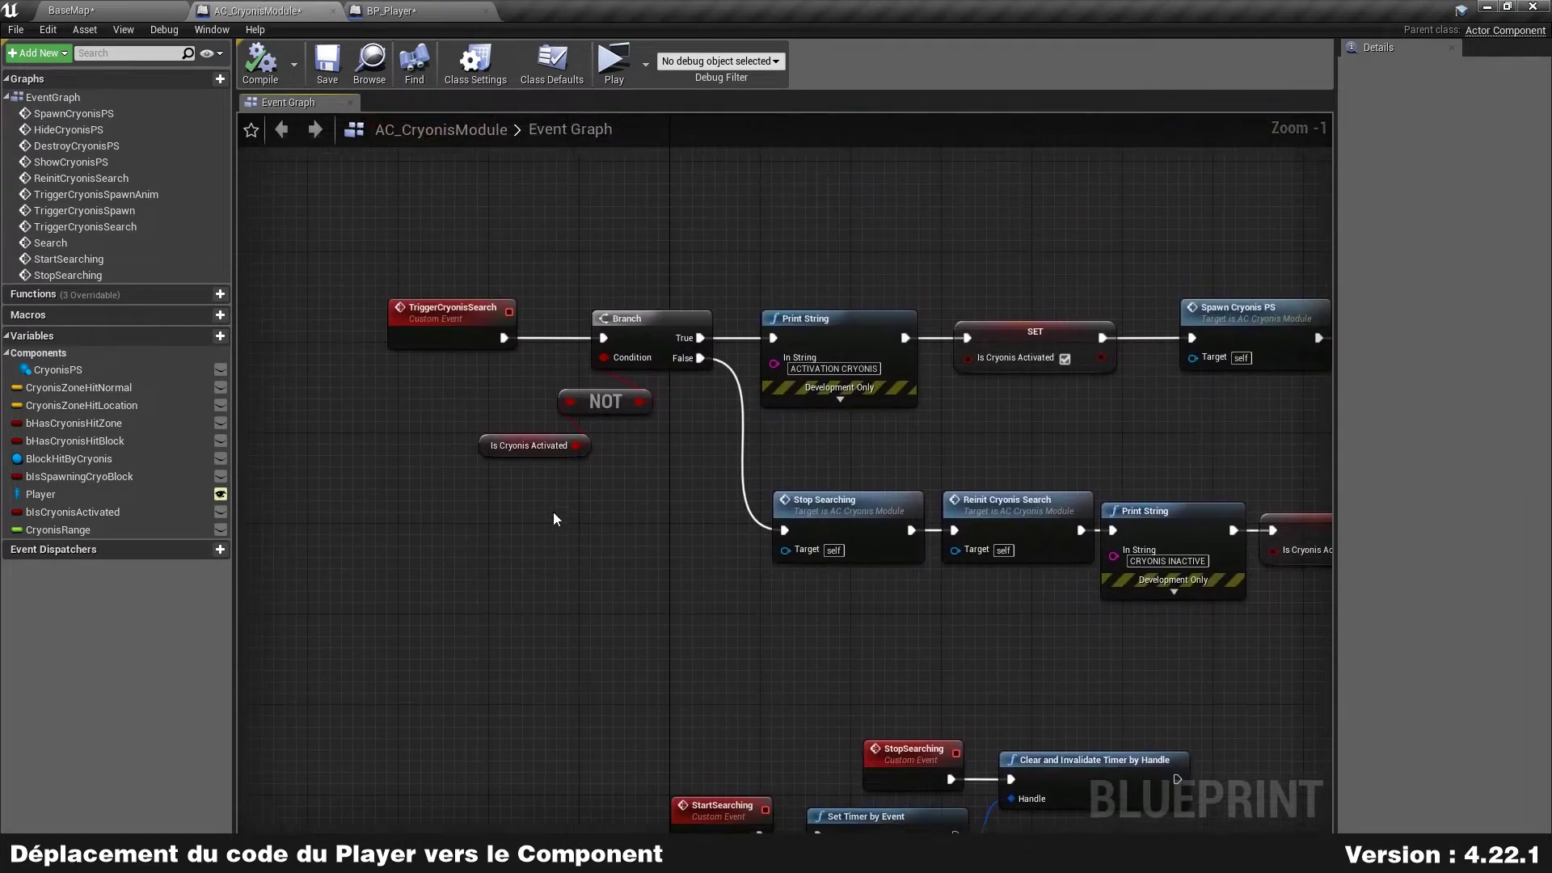
- Return to BP_Player's Cryonis Graph and frame all its Cryonis nodes
{"action": "left_click", "coordinate": [397, 8]}
{"action": "scroll", "coordinate": [671, 358], "scroll_direction": "down", "scroll_amount": 5}
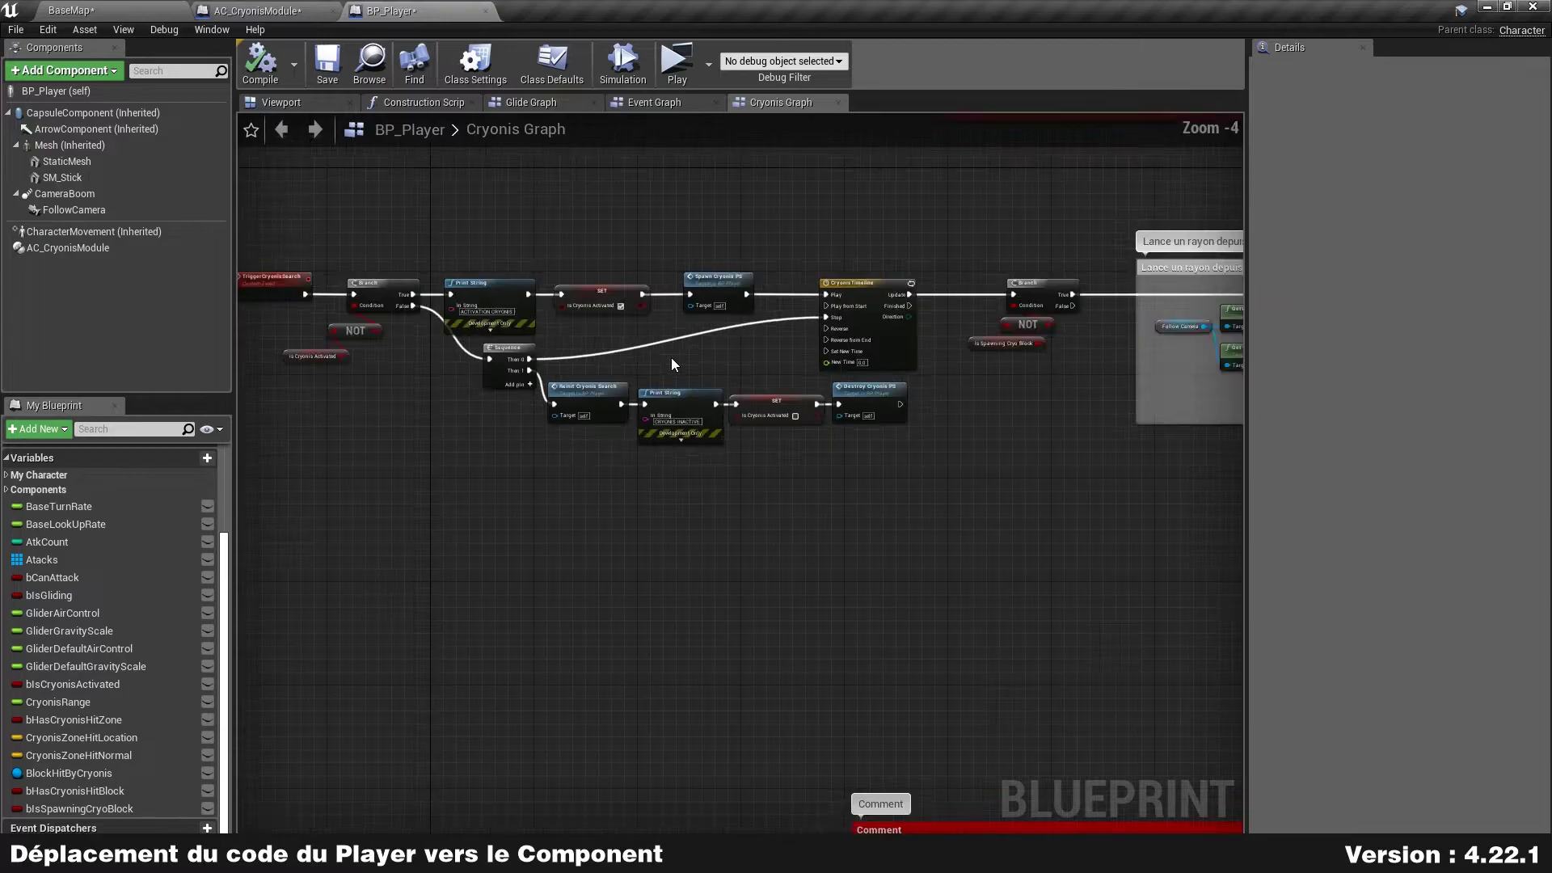
{"action": "right_click_drag", "start_coordinate": [671, 357], "coordinate": [677, 531]}
{"action": "scroll", "coordinate": [655, 440], "scroll_direction": "down", "scroll_amount": 2}
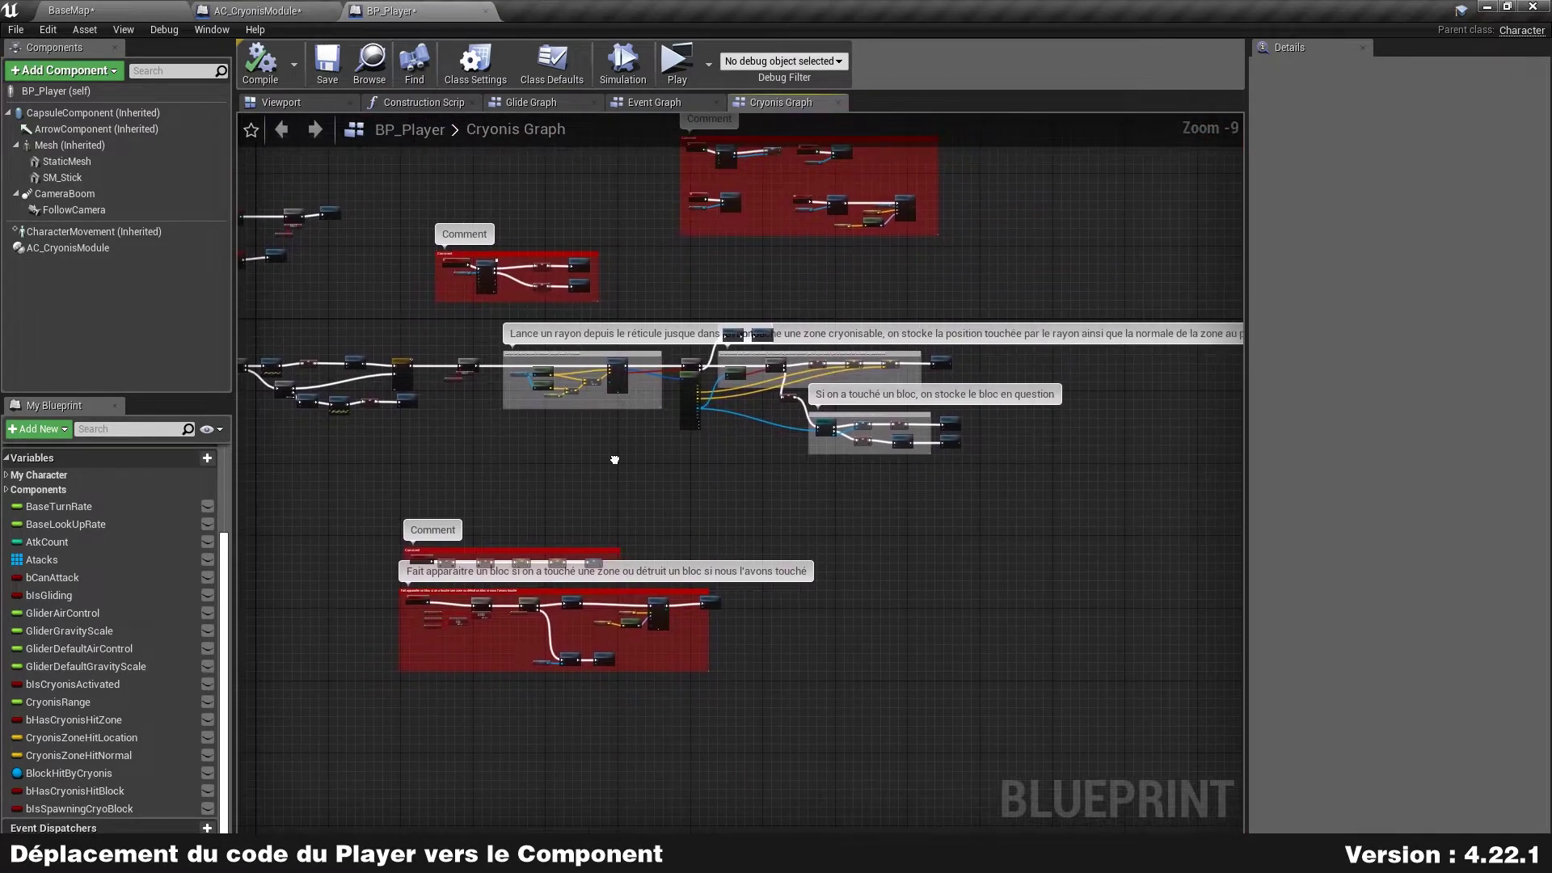
- Remove all the old Cryonis nodes, comment boxes and leftover nodes from BP_Player's Cryonis Graph
{"action": "scroll", "coordinate": [676, 530], "scroll_direction": "down", "scroll_amount": 1}
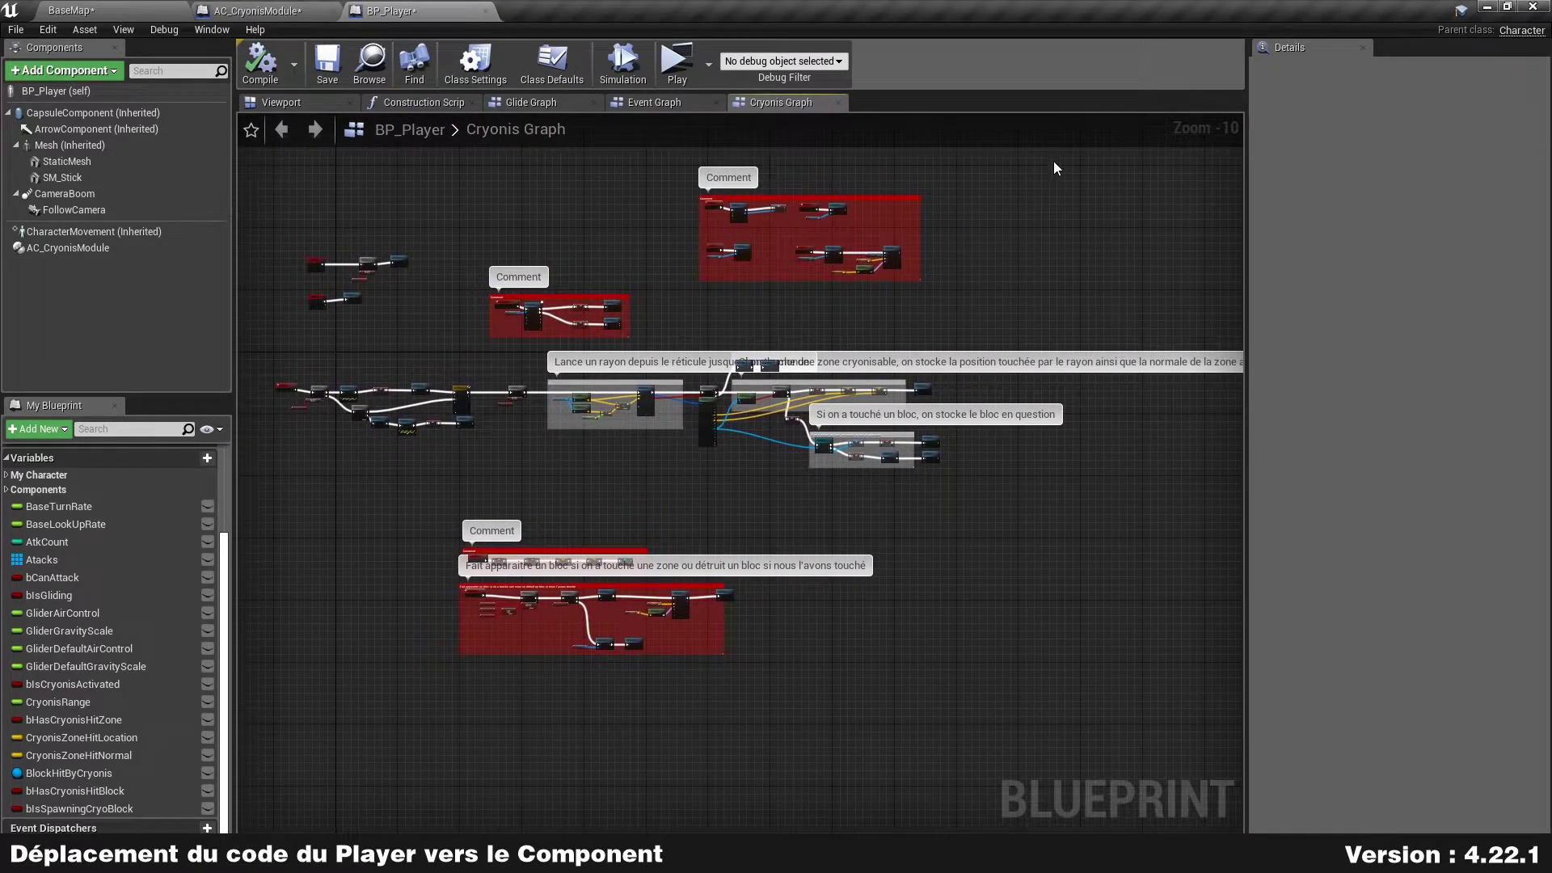
{"action": "left_click_drag", "start_coordinate": [1054, 168], "coordinate": [451, 687]}
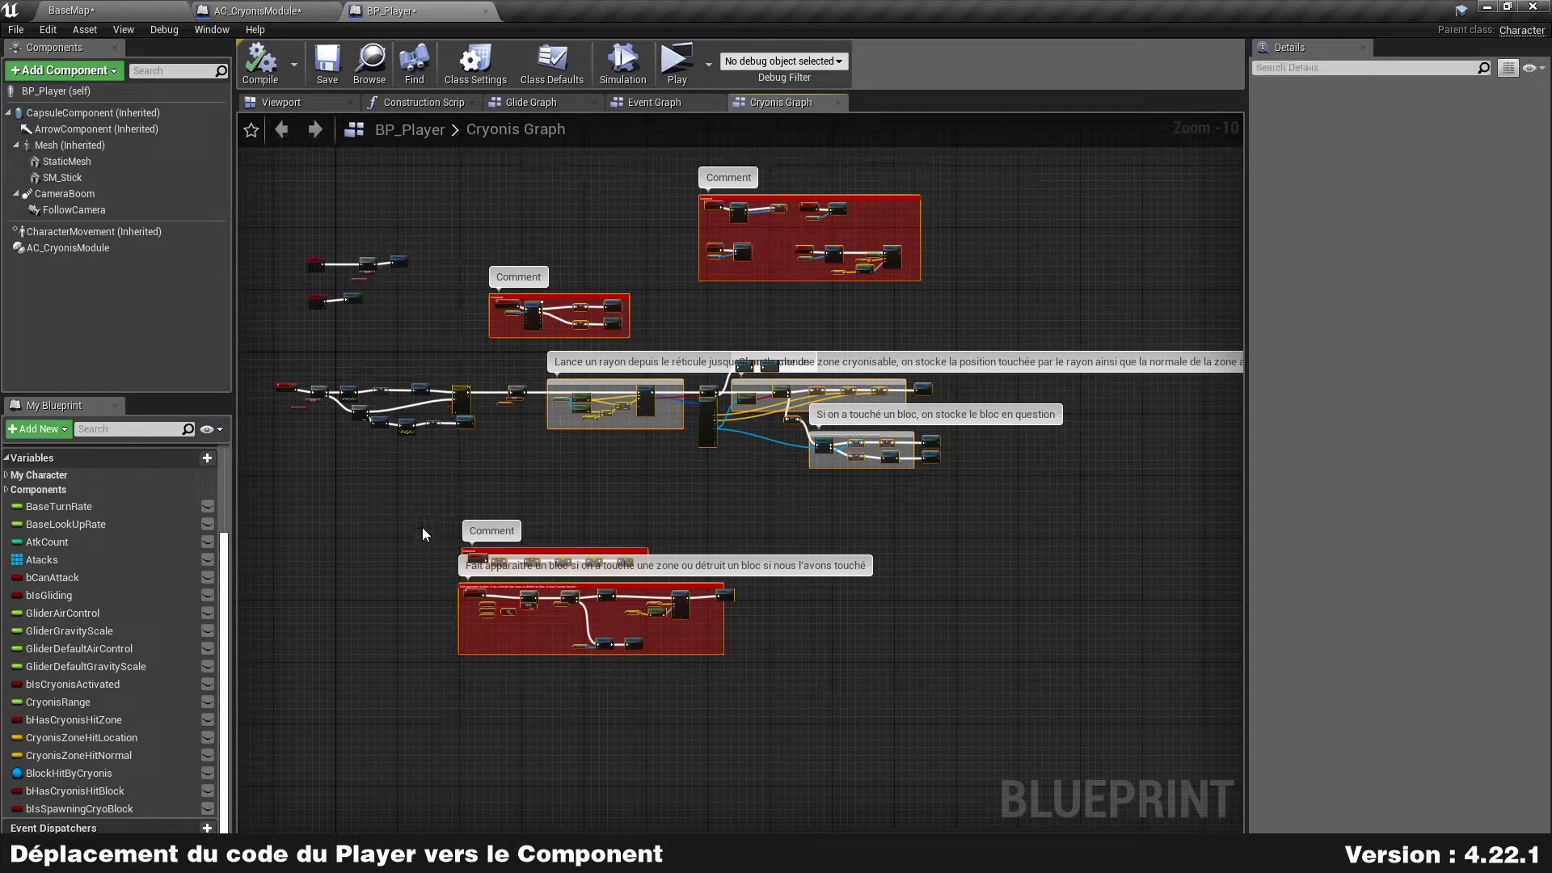
{"action": "key", "text": "ctrl+x"}
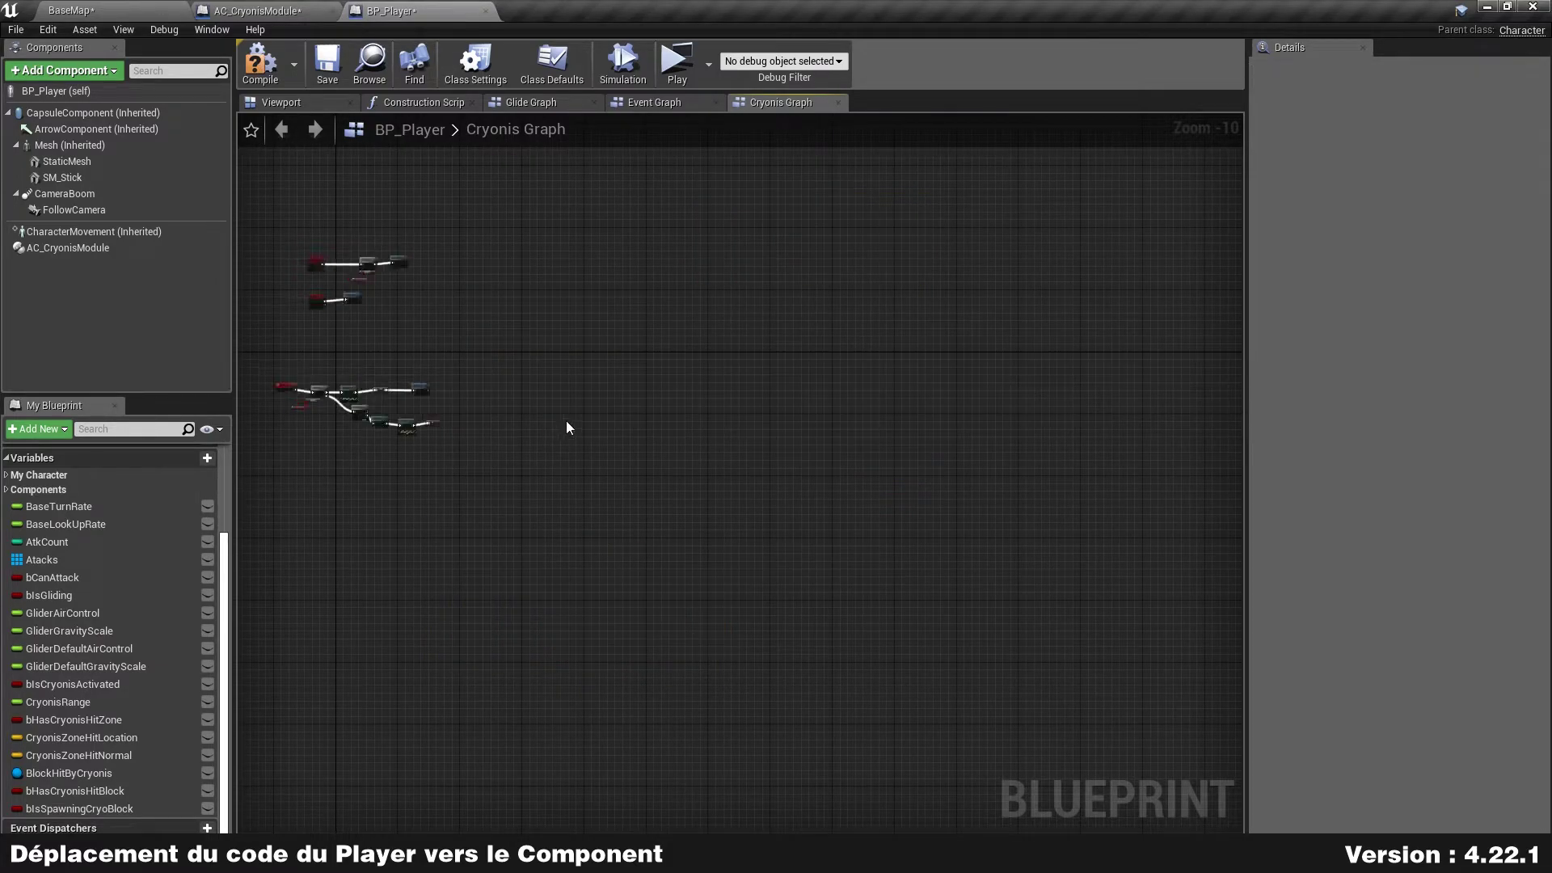
{"action": "right_click_drag", "start_coordinate": [337, 451], "coordinate": [344, 452]}
{"action": "scroll", "coordinate": [343, 452], "scroll_direction": "up", "scroll_amount": 5}
{"action": "mouse_move", "coordinate": [385, 443]}
{"action": "left_mouse_down"}
{"action": "mouse_move", "coordinate": [766, 297]}
{"action": "mouse_move", "coordinate": [656, 257]}
{"action": "left_mouse_up"}
{"action": "key", "text": "ctrl+a"}
{"action": "key", "text": "ctrl+x"}
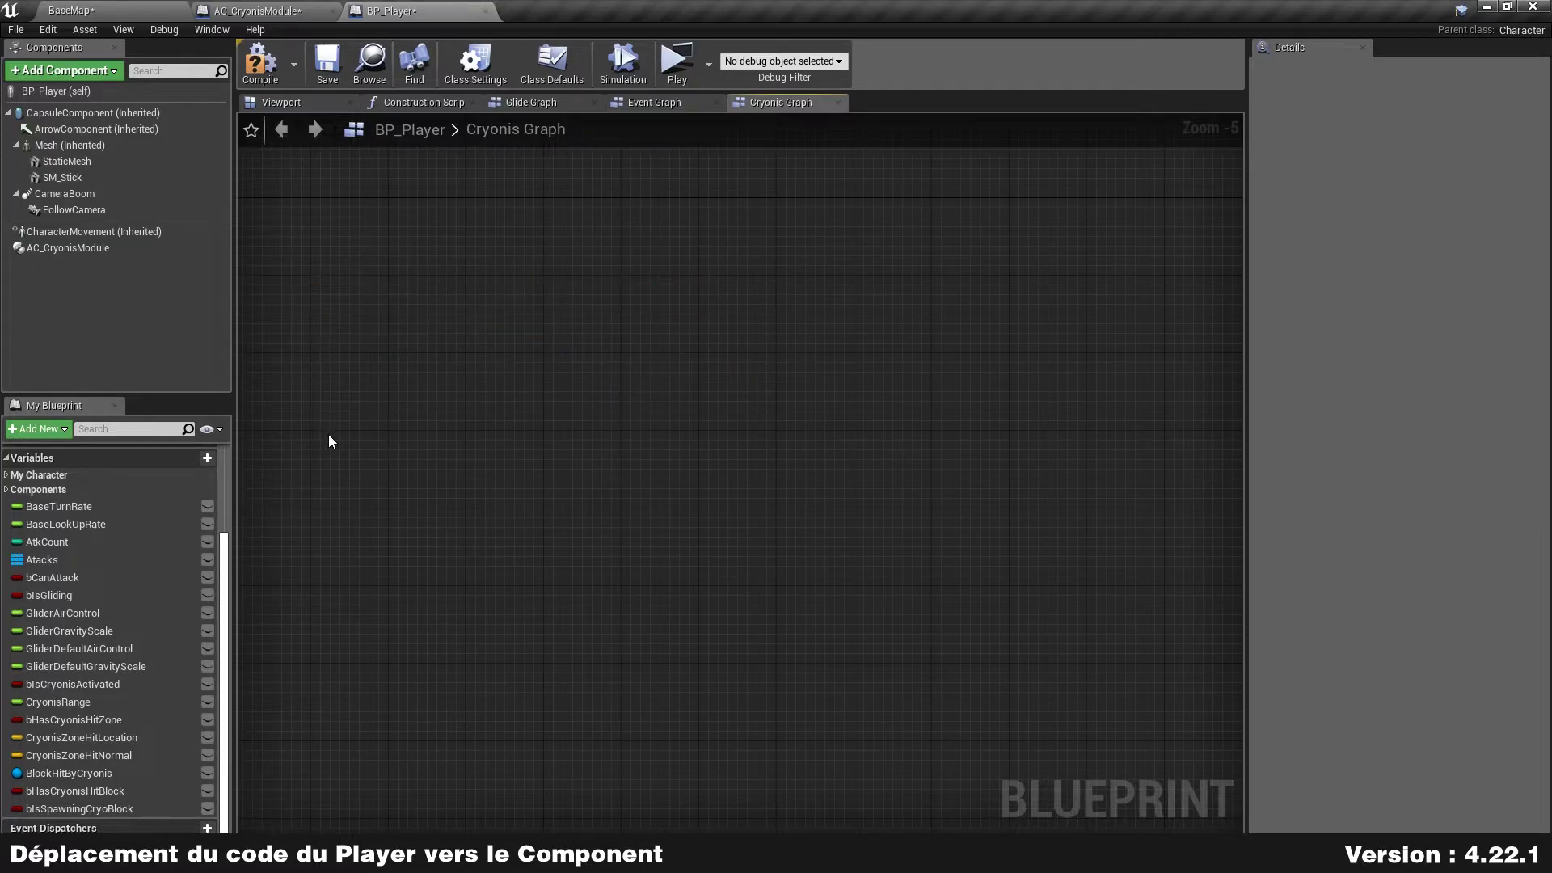
- Align the remaining Trigger Cryonis Search and Spawn calls, then return to the AC_CryonisModule graph
{"action": "right_click_drag", "start_coordinate": [551, 336], "coordinate": [589, 617]}
{"action": "scroll", "coordinate": [593, 392], "scroll_direction": "up", "scroll_amount": 4}
{"action": "right_click_drag", "start_coordinate": [593, 385], "coordinate": [696, 486]}
{"action": "scroll", "coordinate": [695, 487], "scroll_direction": "up", "scroll_amount": 1}
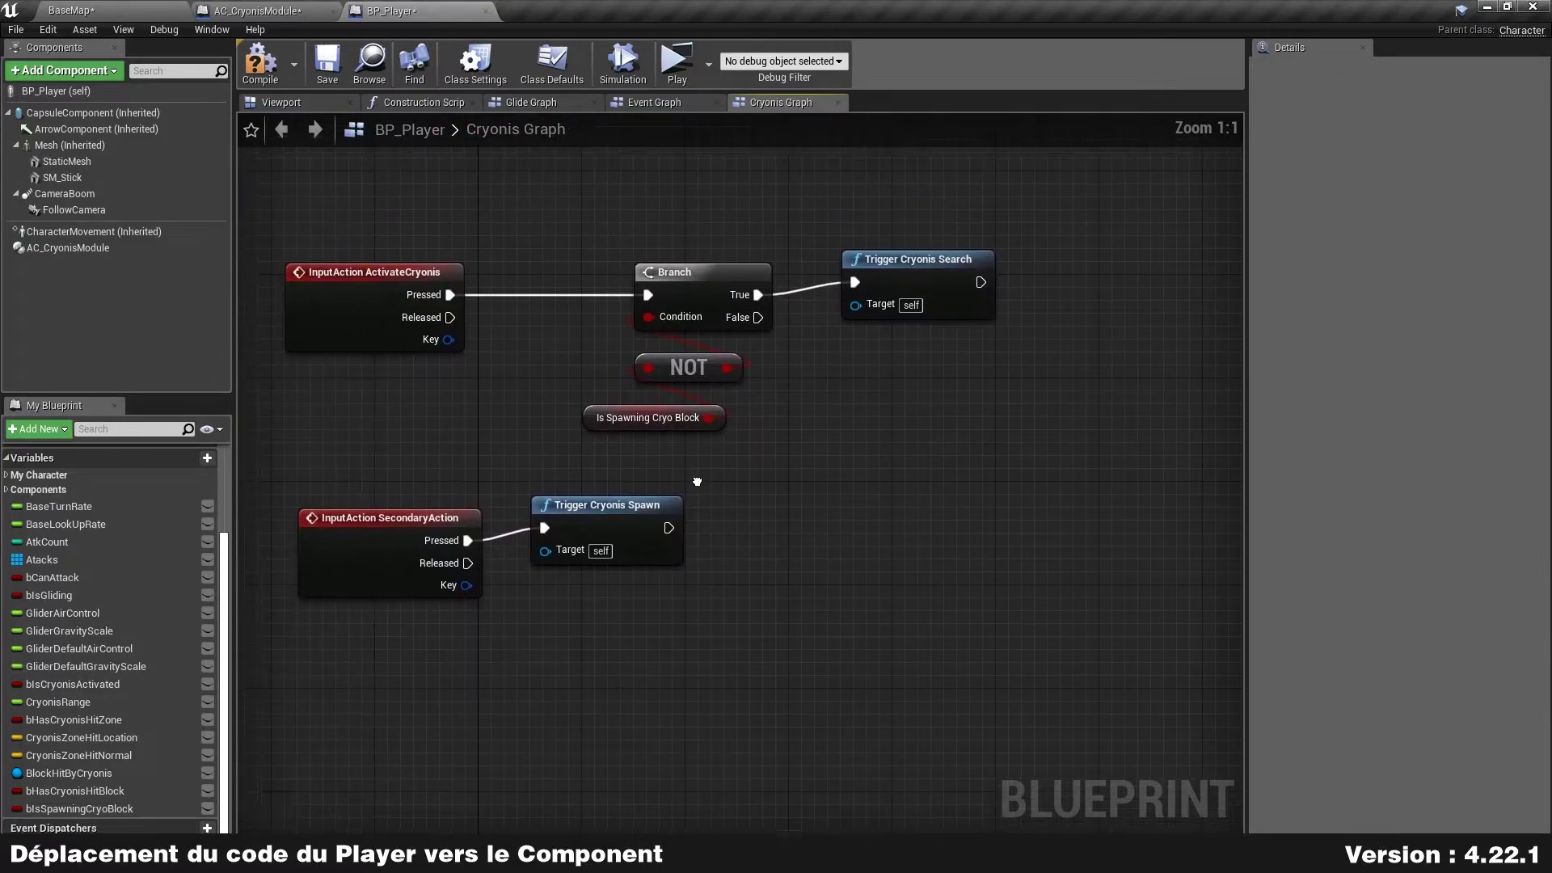
{"action": "left_click", "coordinate": [909, 301]}
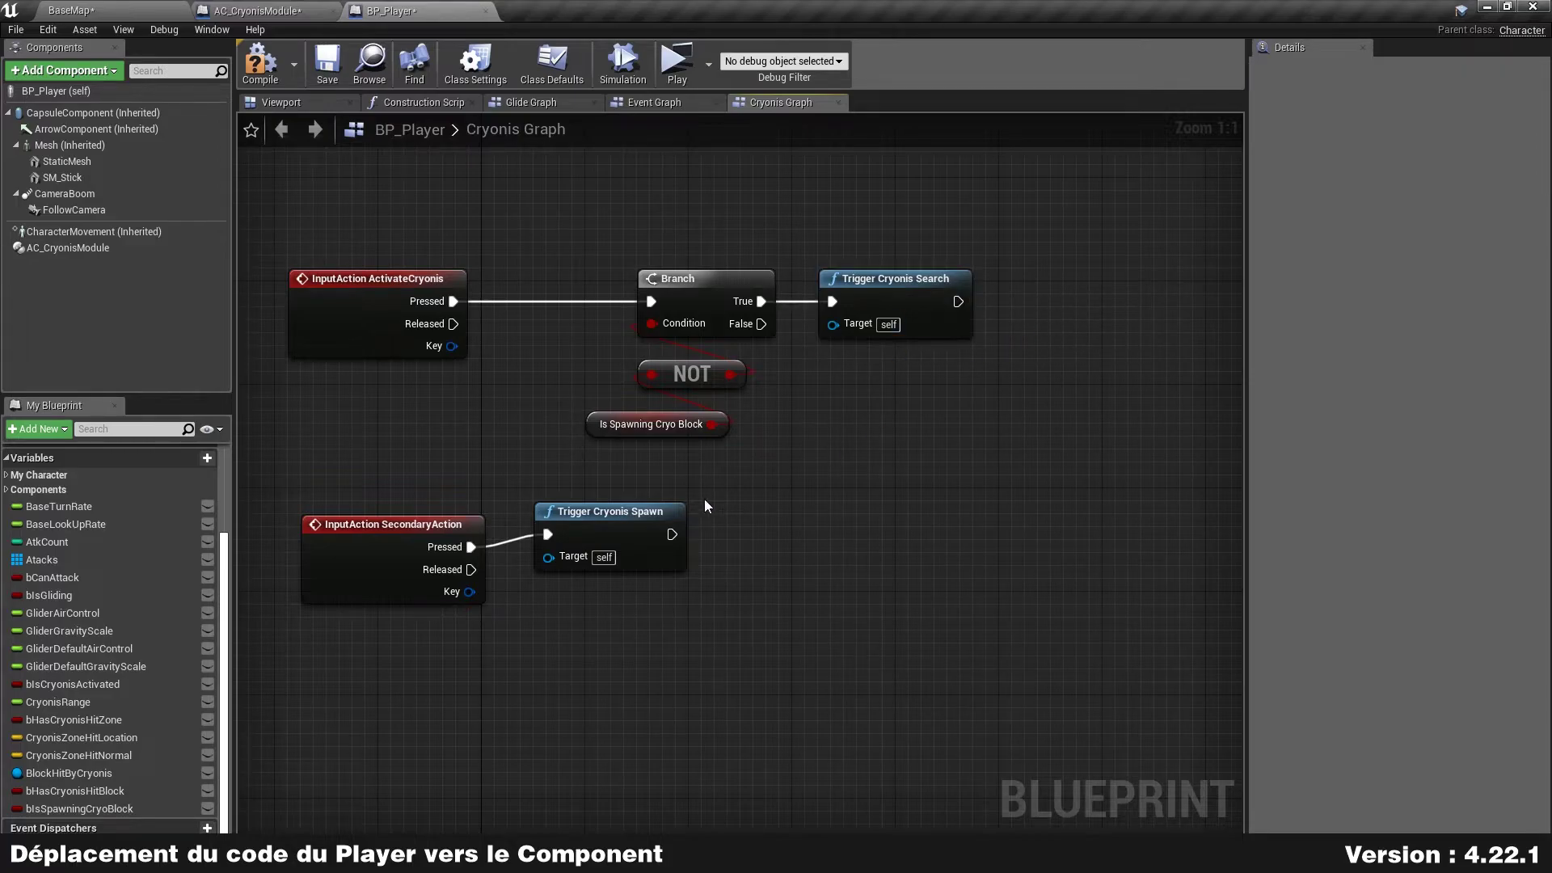
{"action": "left_click_drag", "start_coordinate": [622, 537], "coordinate": [624, 550]}
{"action": "left_click", "coordinate": [864, 533]}
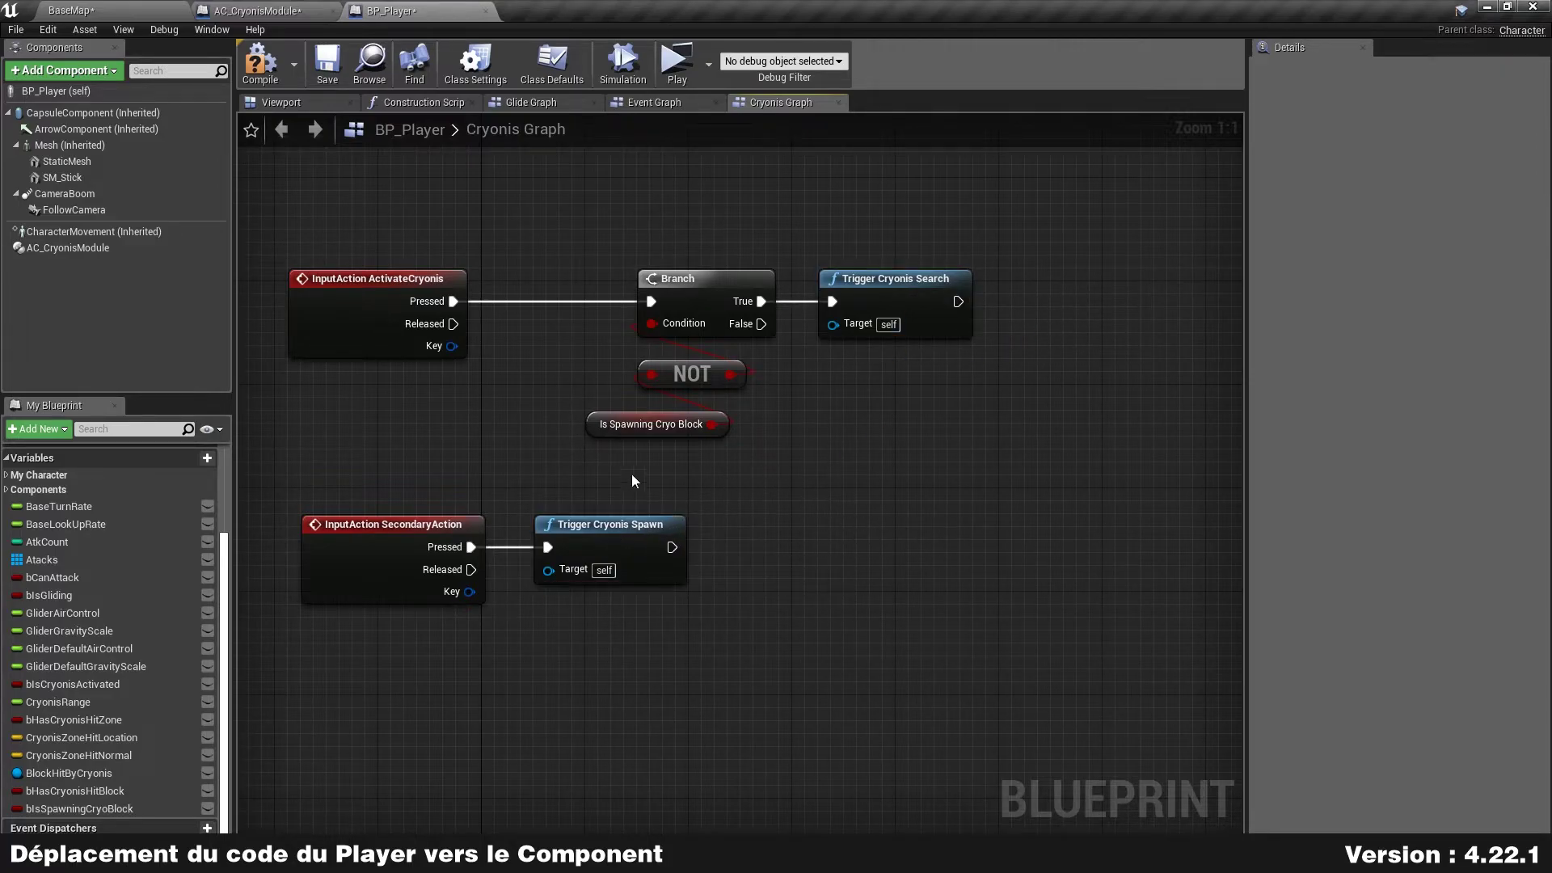
{"action": "left_click", "coordinate": [349, 345]}
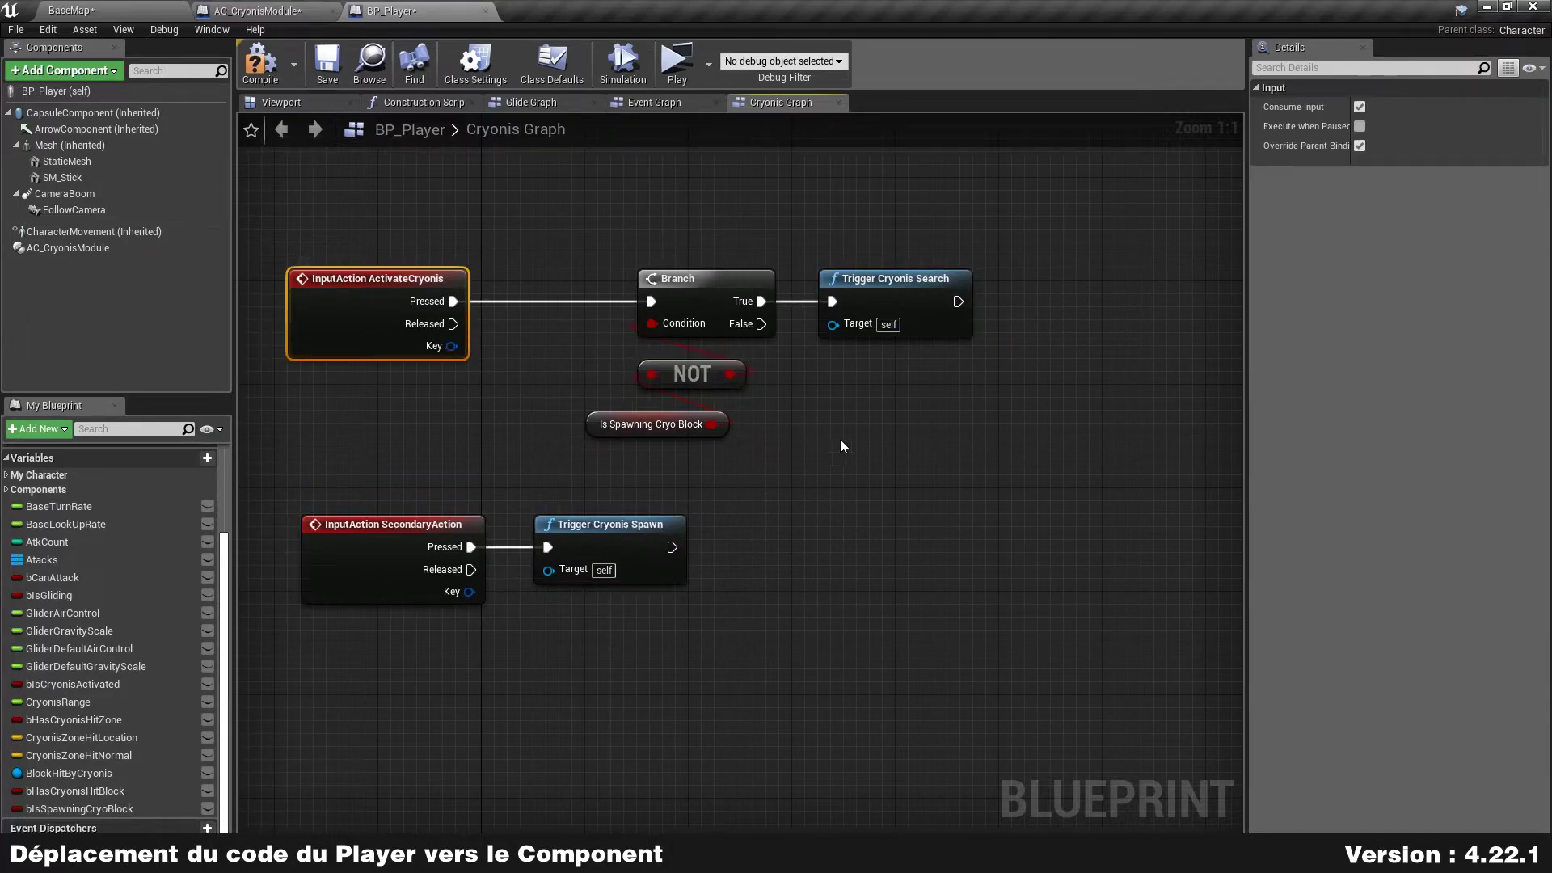
{"action": "left_click", "coordinate": [656, 460]}
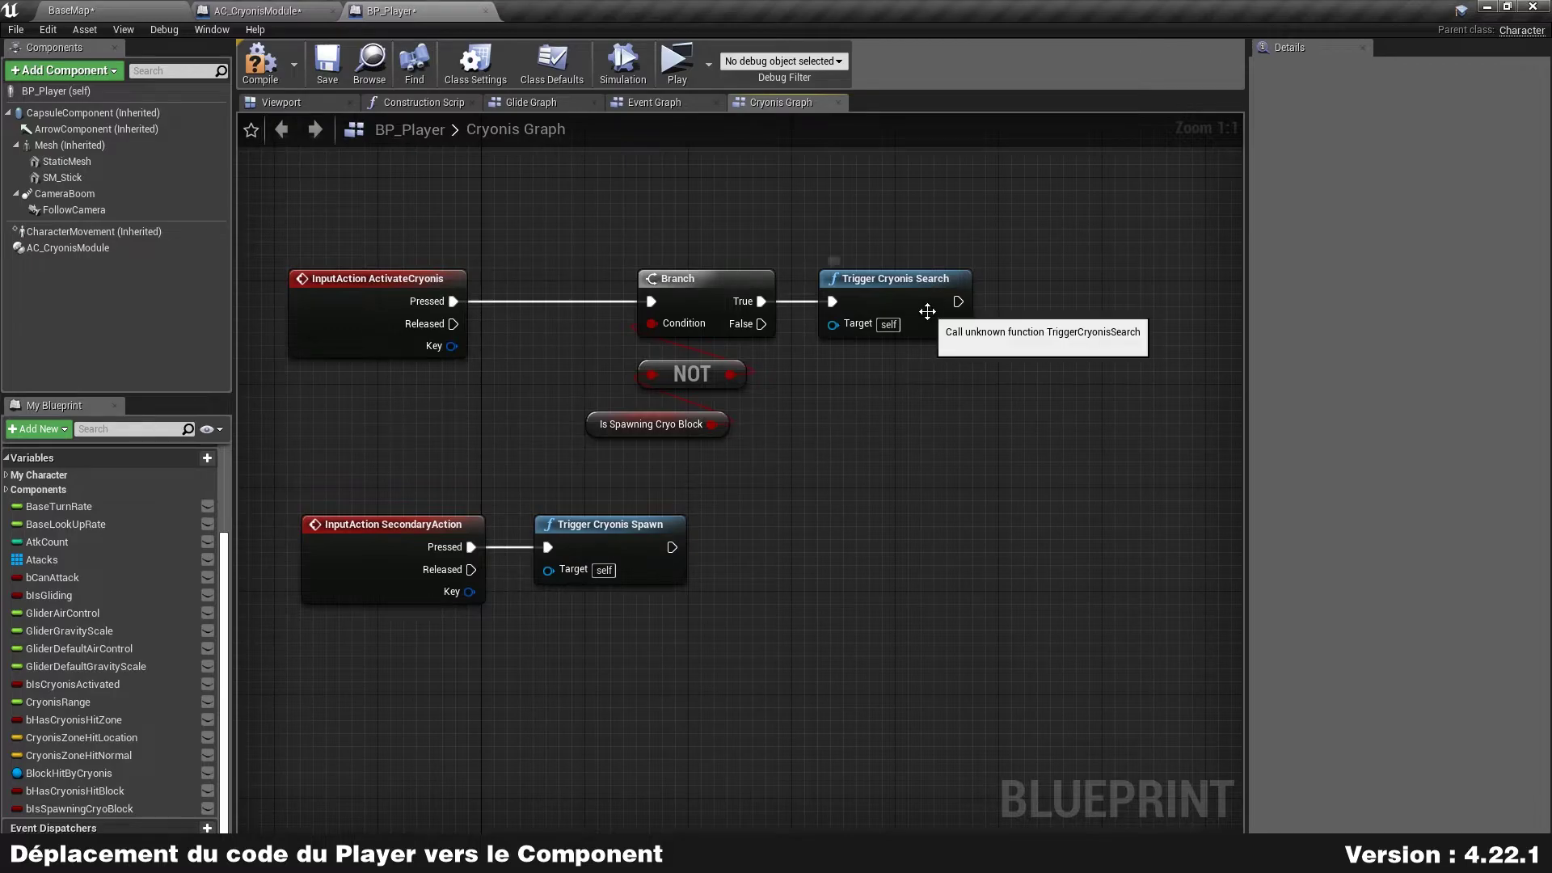
{"action": "left_click_drag", "start_coordinate": [894, 294], "coordinate": [907, 294]}
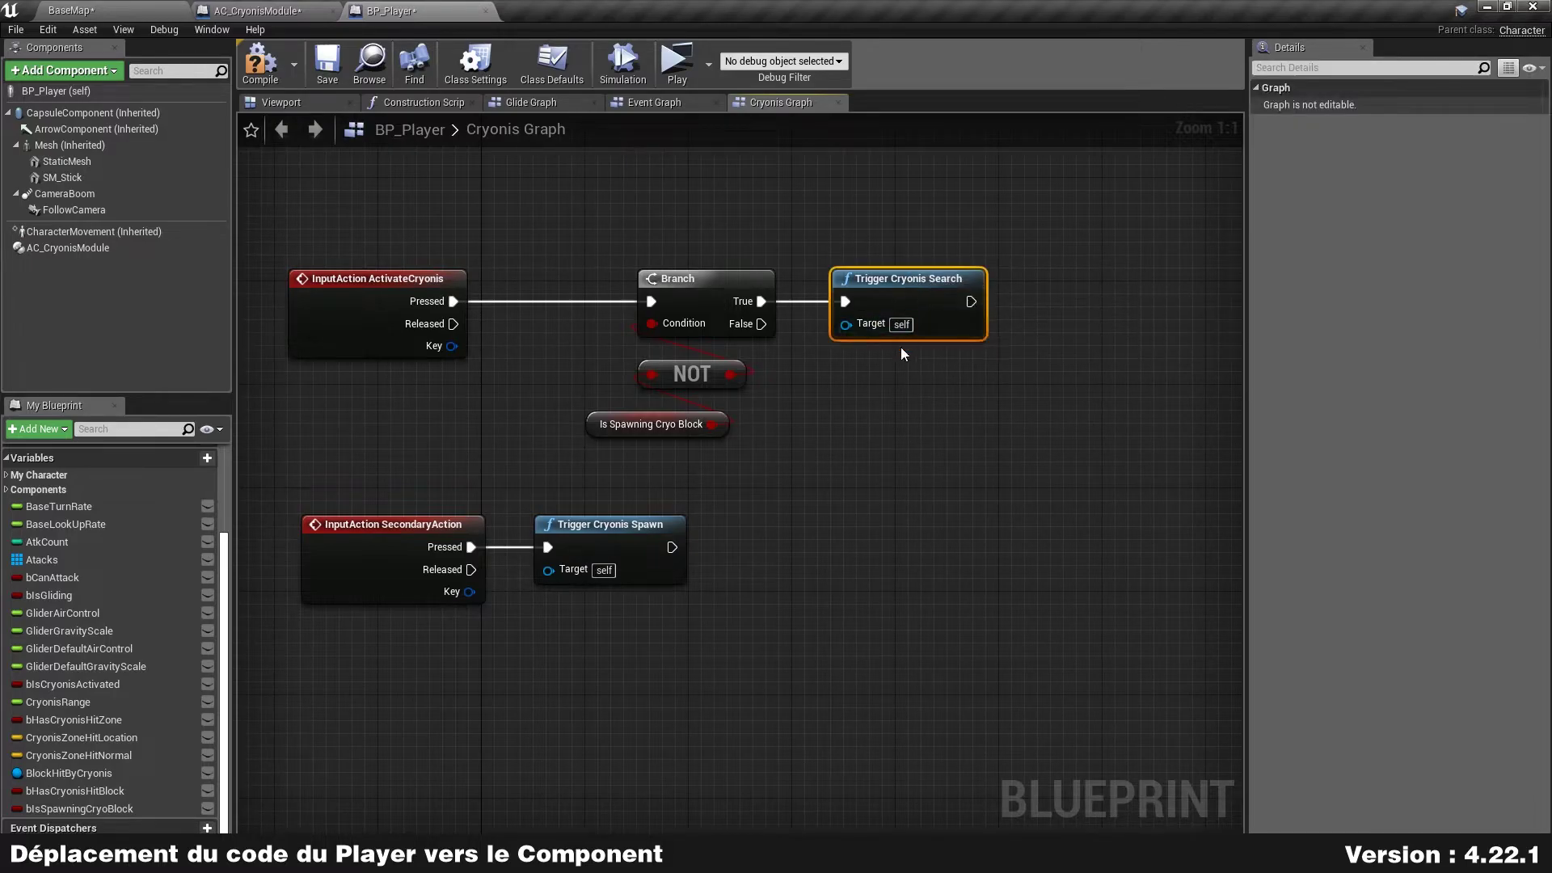
{"action": "left_click", "coordinate": [888, 397]}
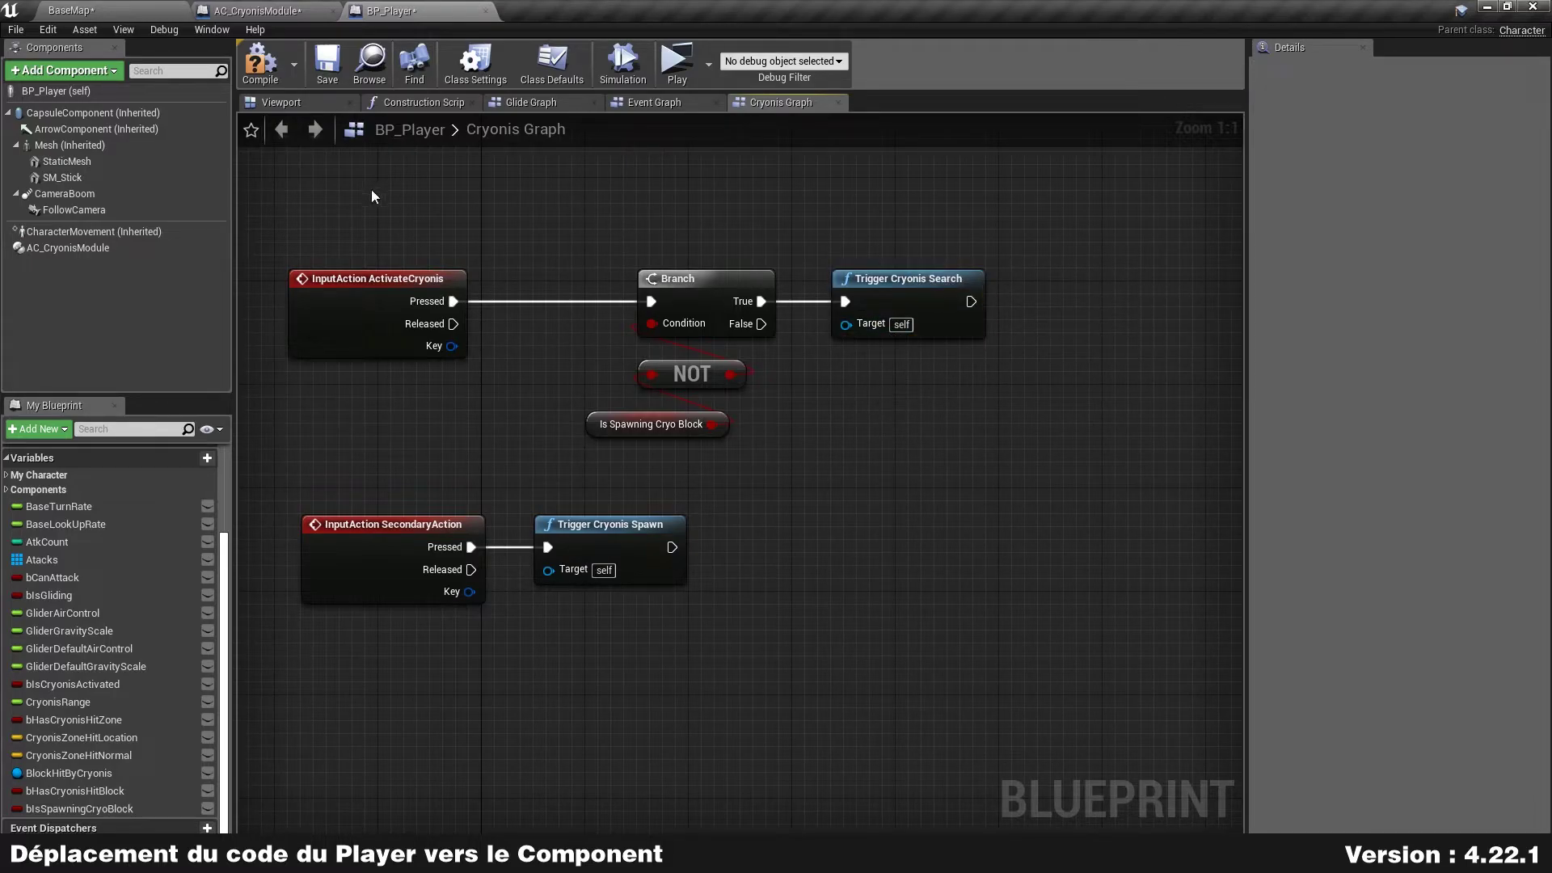
{"action": "left_click", "coordinate": [257, 10]}
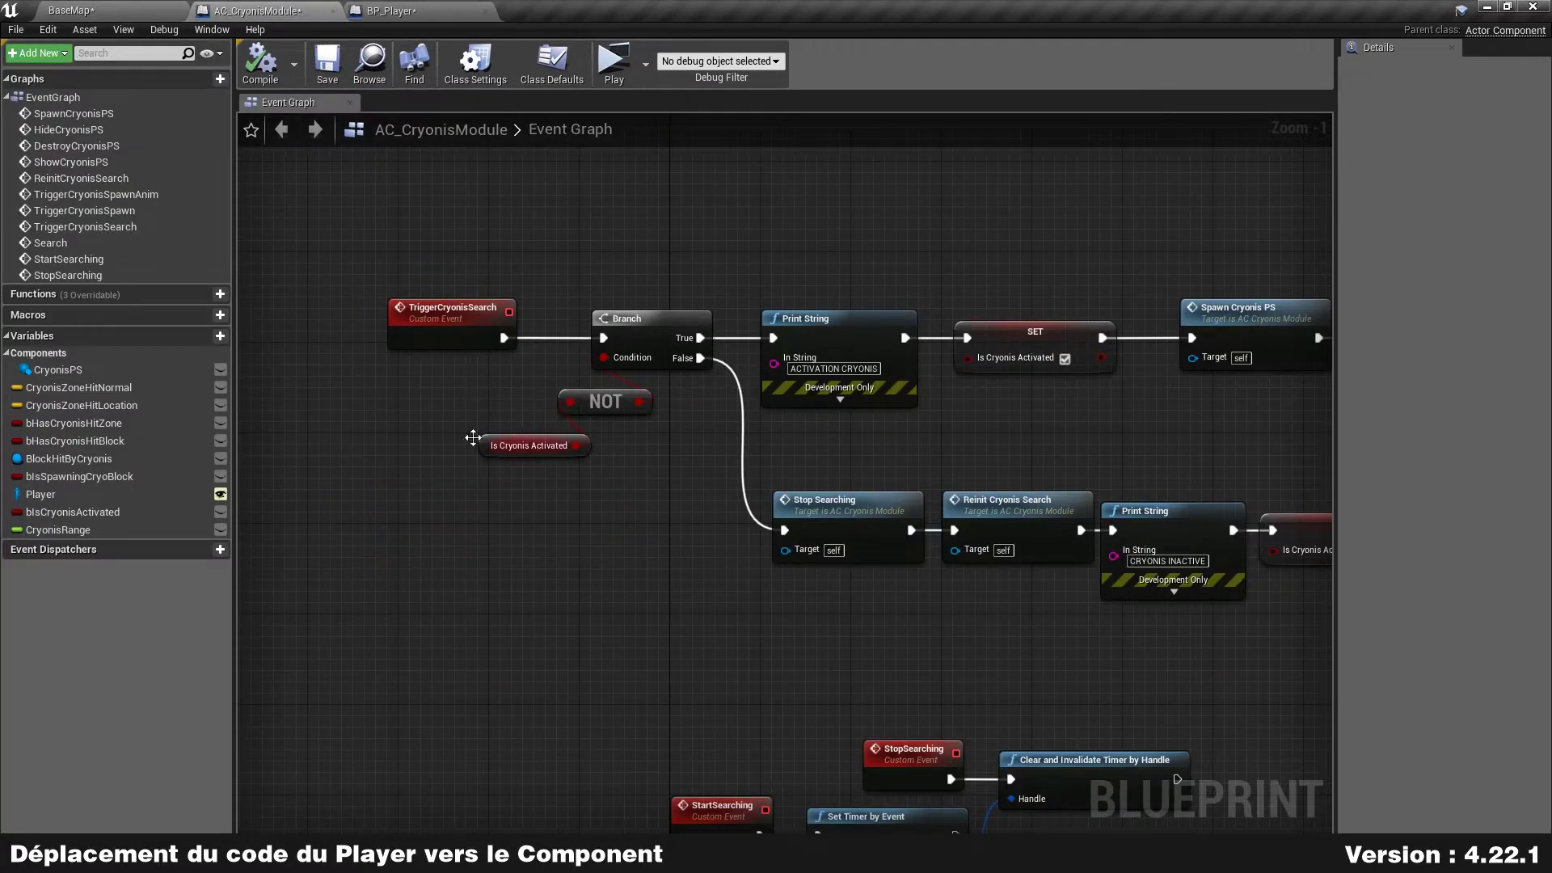
- Bring BP_Player's NOT and Is Spawning Cryo Block nodes into AC_CryonisModule's event graph
{"action": "left_click", "coordinate": [409, 327]}
{"action": "scroll", "coordinate": [710, 441], "scroll_direction": "down", "scroll_amount": 2}
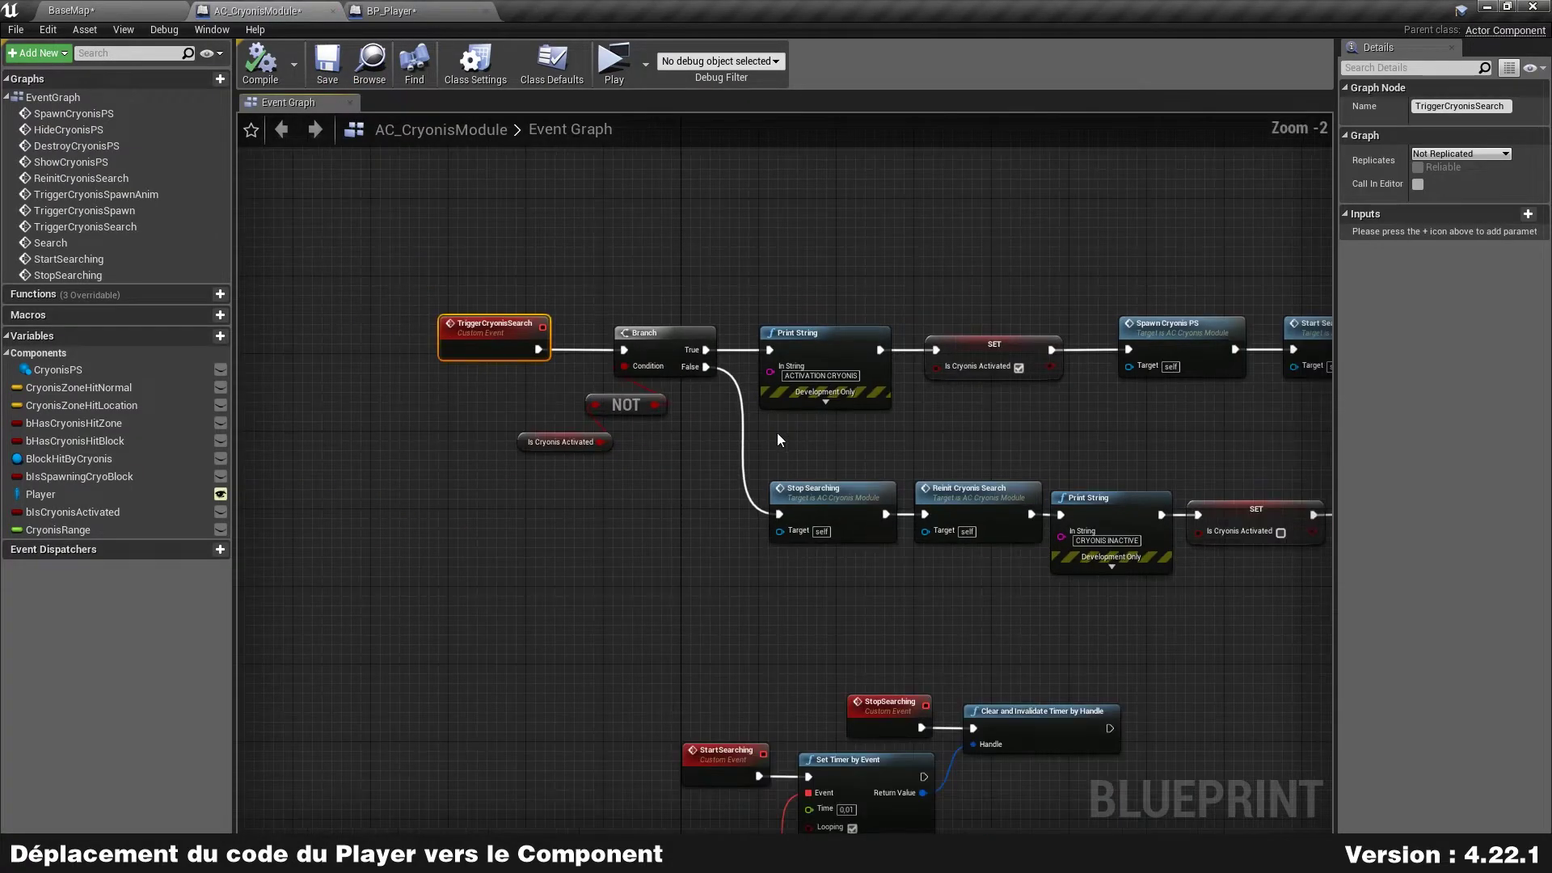
{"action": "left_click", "coordinate": [386, 10]}
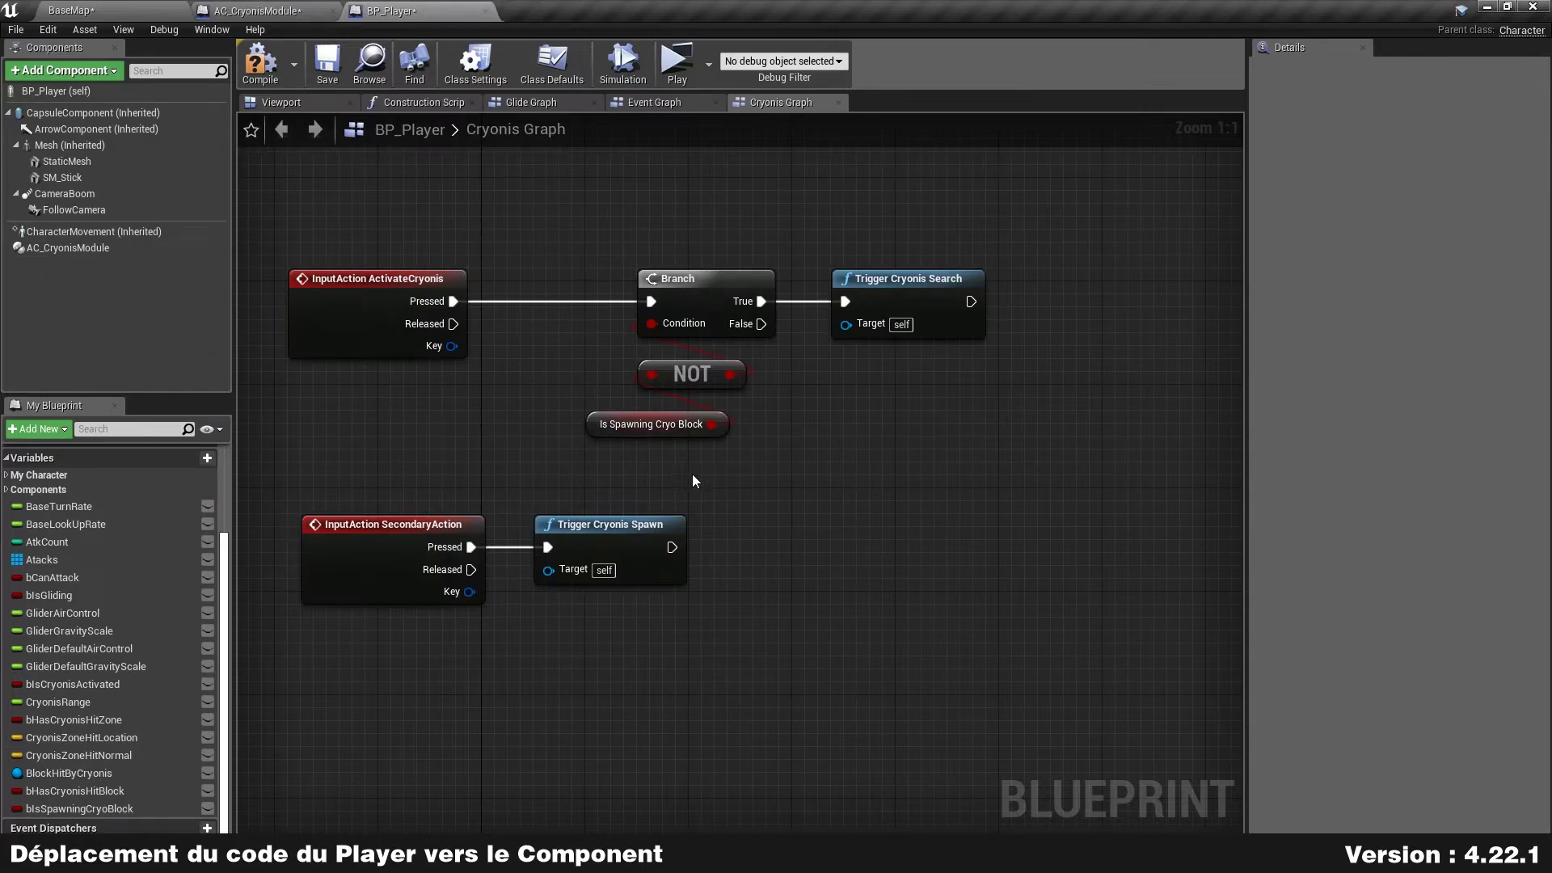
{"action": "left_click_drag", "start_coordinate": [692, 474], "coordinate": [716, 376]}
{"action": "left_click", "coordinate": [889, 442]}
{"action": "left_click", "coordinate": [325, 8]}
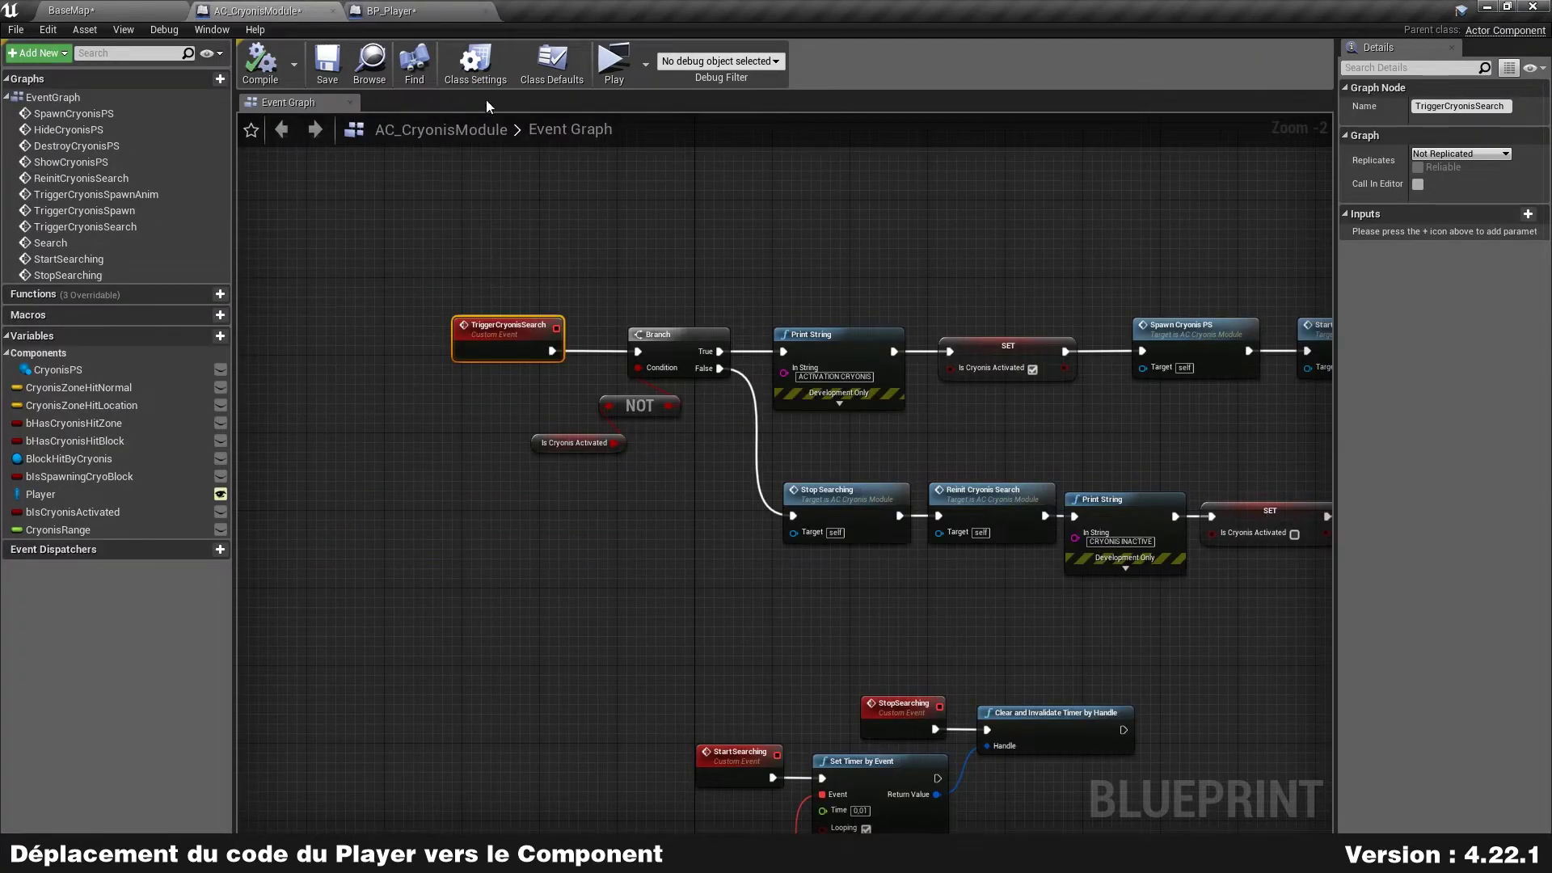
{"action": "left_click", "coordinate": [419, 10]}
{"action": "left_click_drag", "start_coordinate": [646, 467], "coordinate": [798, 361]}
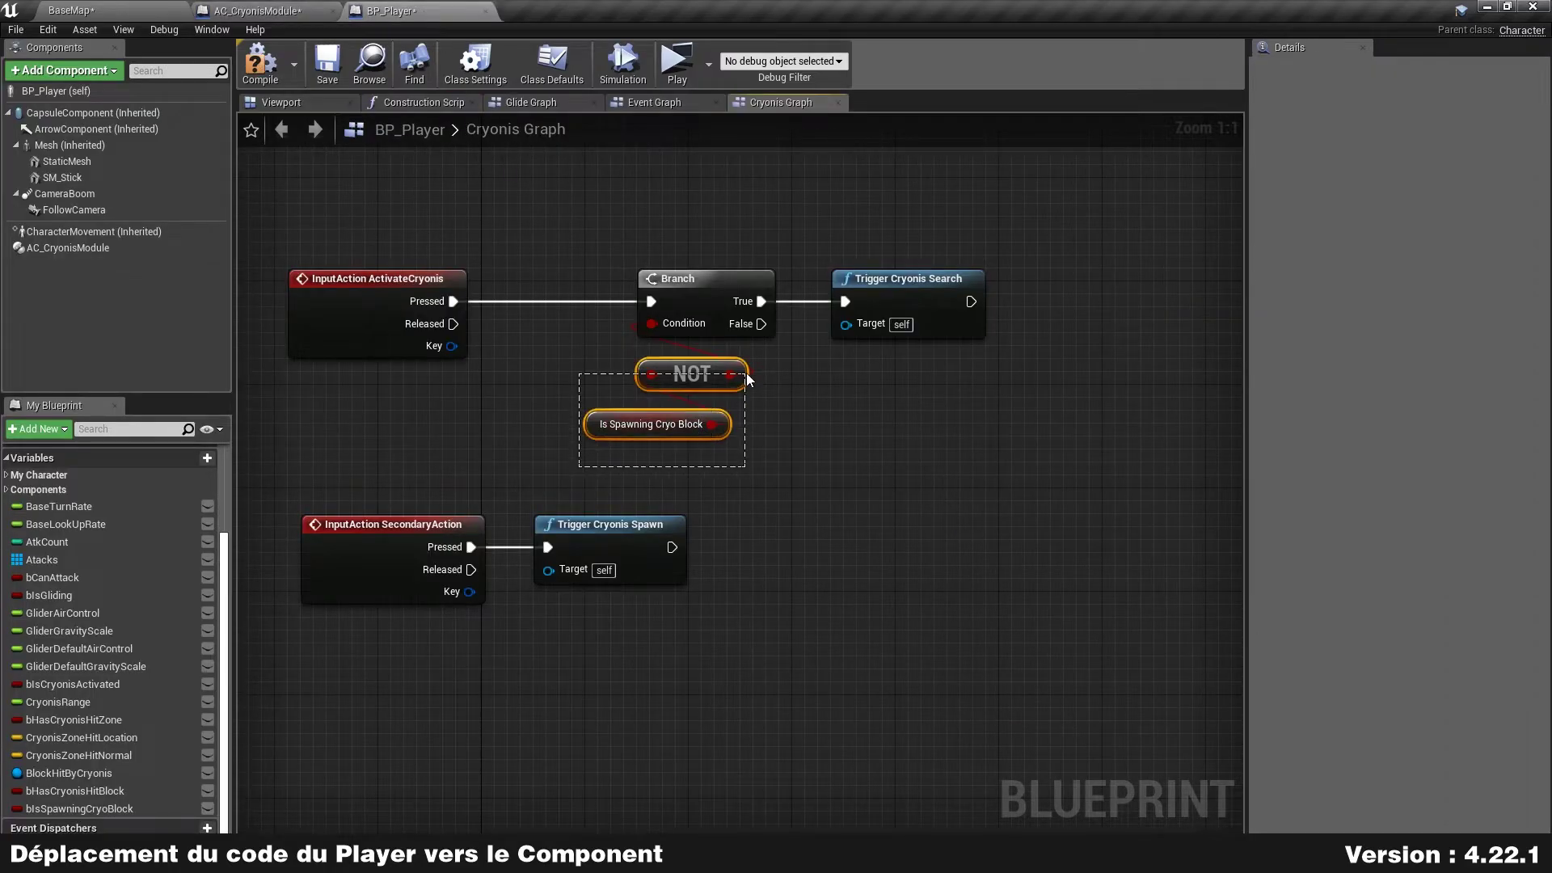
{"action": "left_click", "coordinate": [308, 10]}
{"action": "key", "text": "ctrl+v"}
- Place Is Cryonis Activated and Is Spawning Cryo Block beside their NOT nodes
{"action": "scroll", "coordinate": [478, 445], "scroll_direction": "up", "scroll_amount": 2}
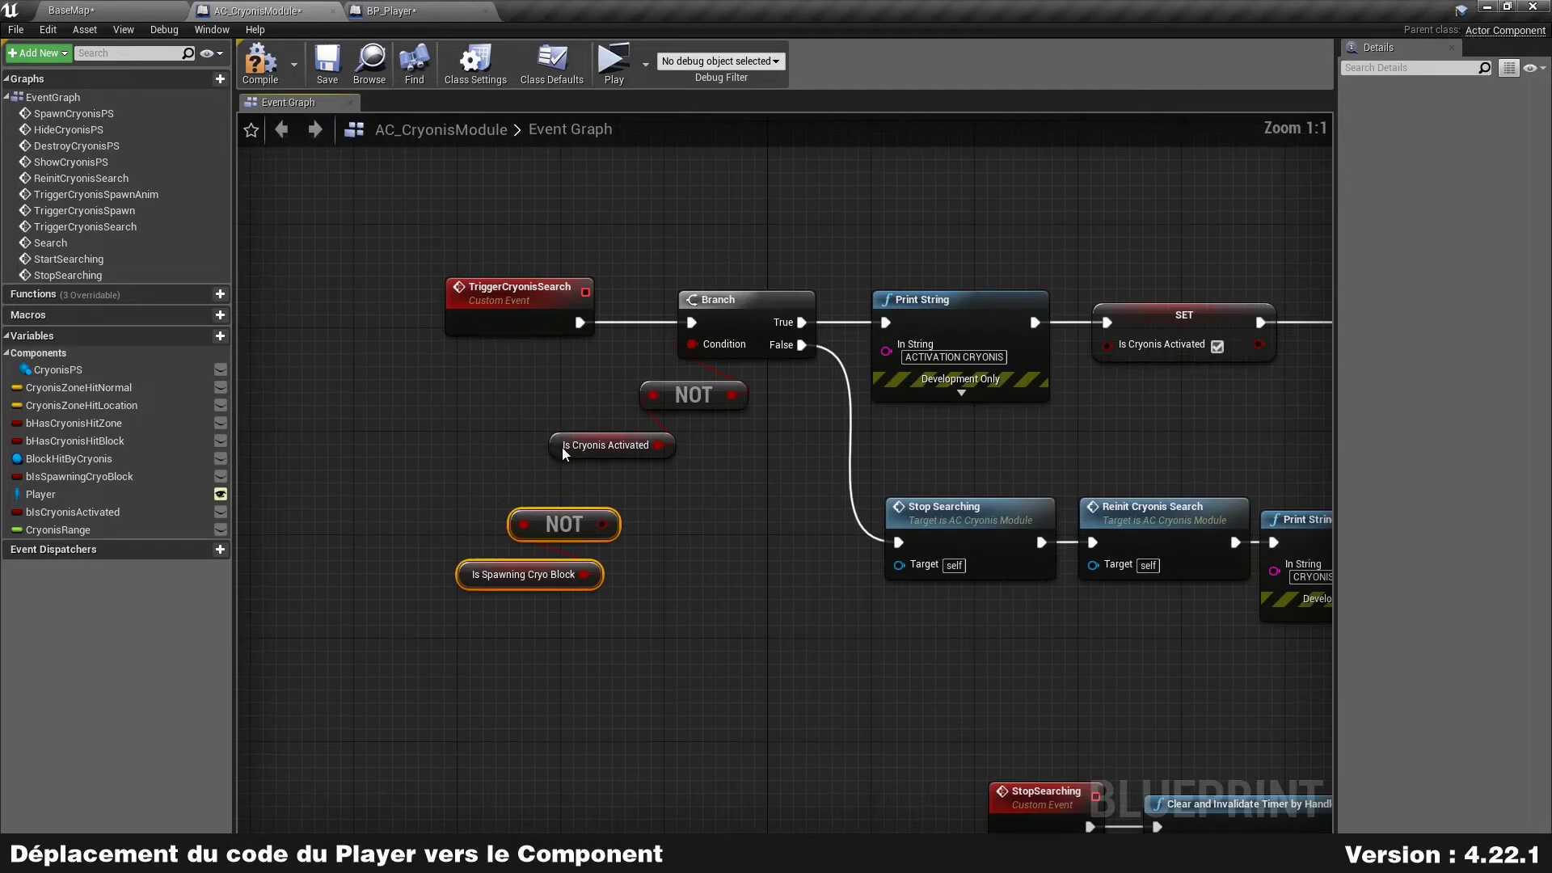
{"action": "left_click", "coordinate": [551, 430]}
{"action": "mouse_move", "coordinate": [551, 431]}
{"action": "left_mouse_down"}
{"action": "mouse_move", "coordinate": [555, 401]}
{"action": "mouse_move", "coordinate": [687, 372]}
{"action": "mouse_move", "coordinate": [584, 393]}
{"action": "left_mouse_up"}
{"action": "left_click", "coordinate": [543, 605]}
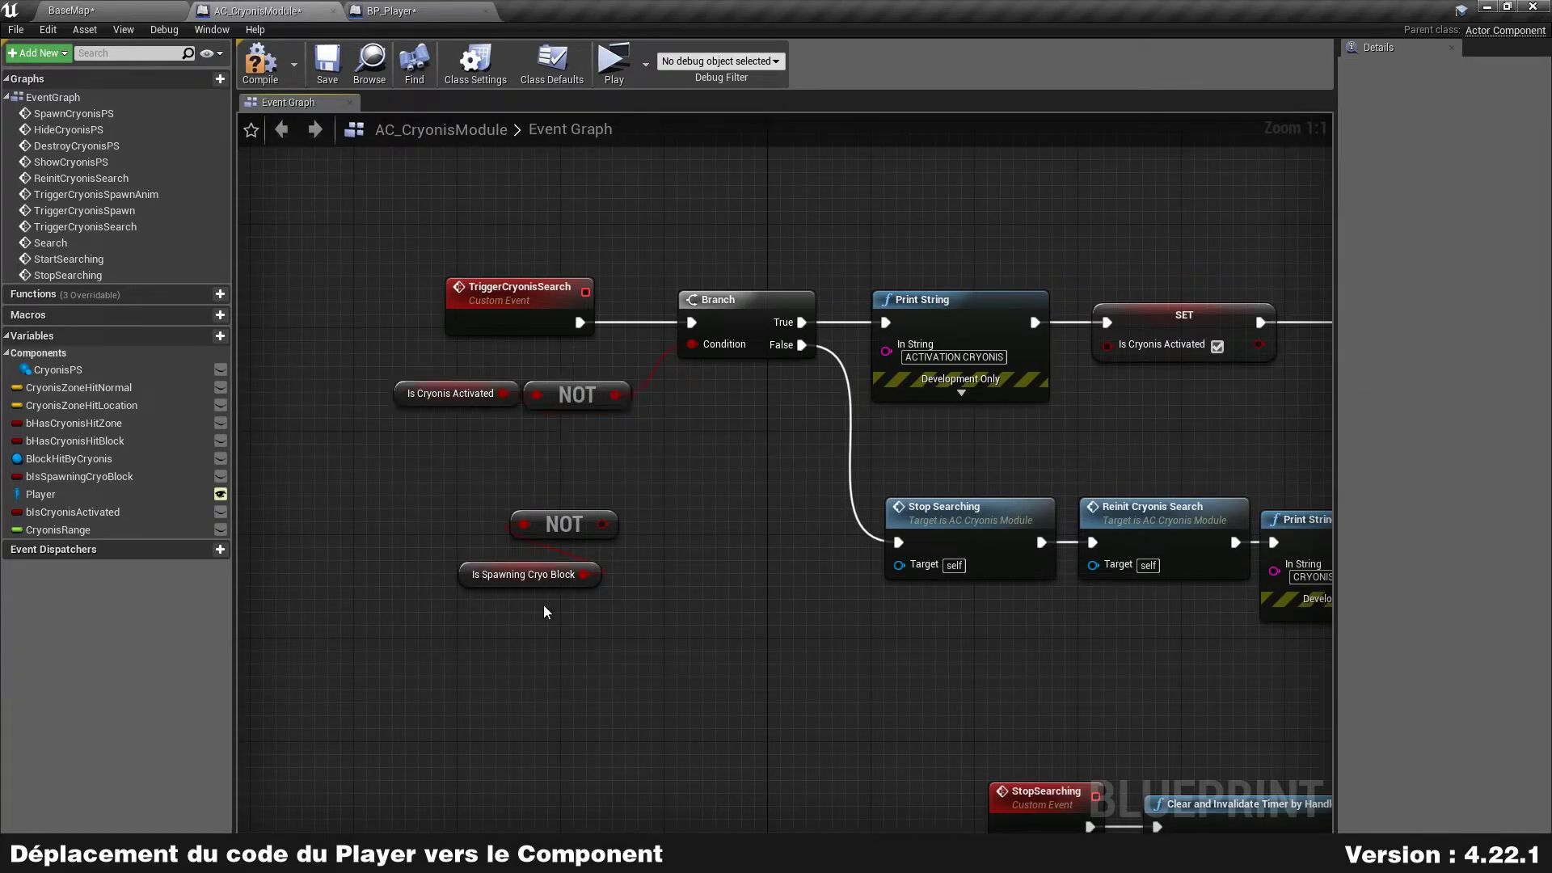
{"action": "mouse_move", "coordinate": [525, 588]}
{"action": "left_mouse_down"}
{"action": "mouse_move", "coordinate": [422, 536]}
{"action": "mouse_move", "coordinate": [578, 509]}
{"action": "mouse_move", "coordinate": [590, 446]}
{"action": "left_mouse_up"}
{"action": "left_click", "coordinate": [391, 576]}
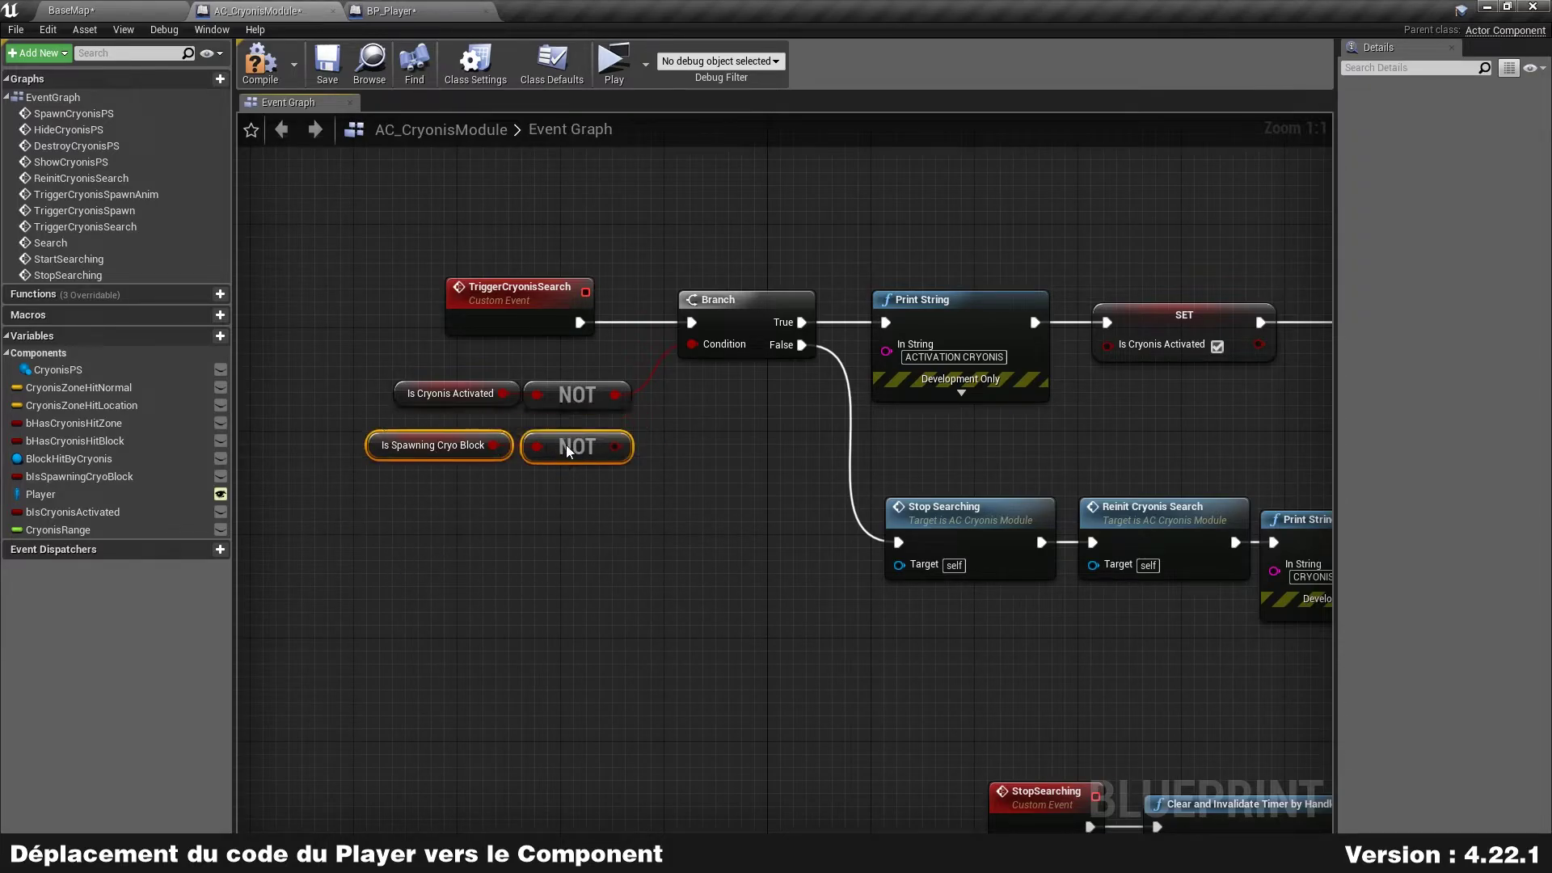
- Join both NOT outputs into an AND node, compile, and go back to BP_Player
{"action": "left_click_drag", "start_coordinate": [619, 397], "coordinate": [690, 440]}
{"action": "type", "text": "and"}
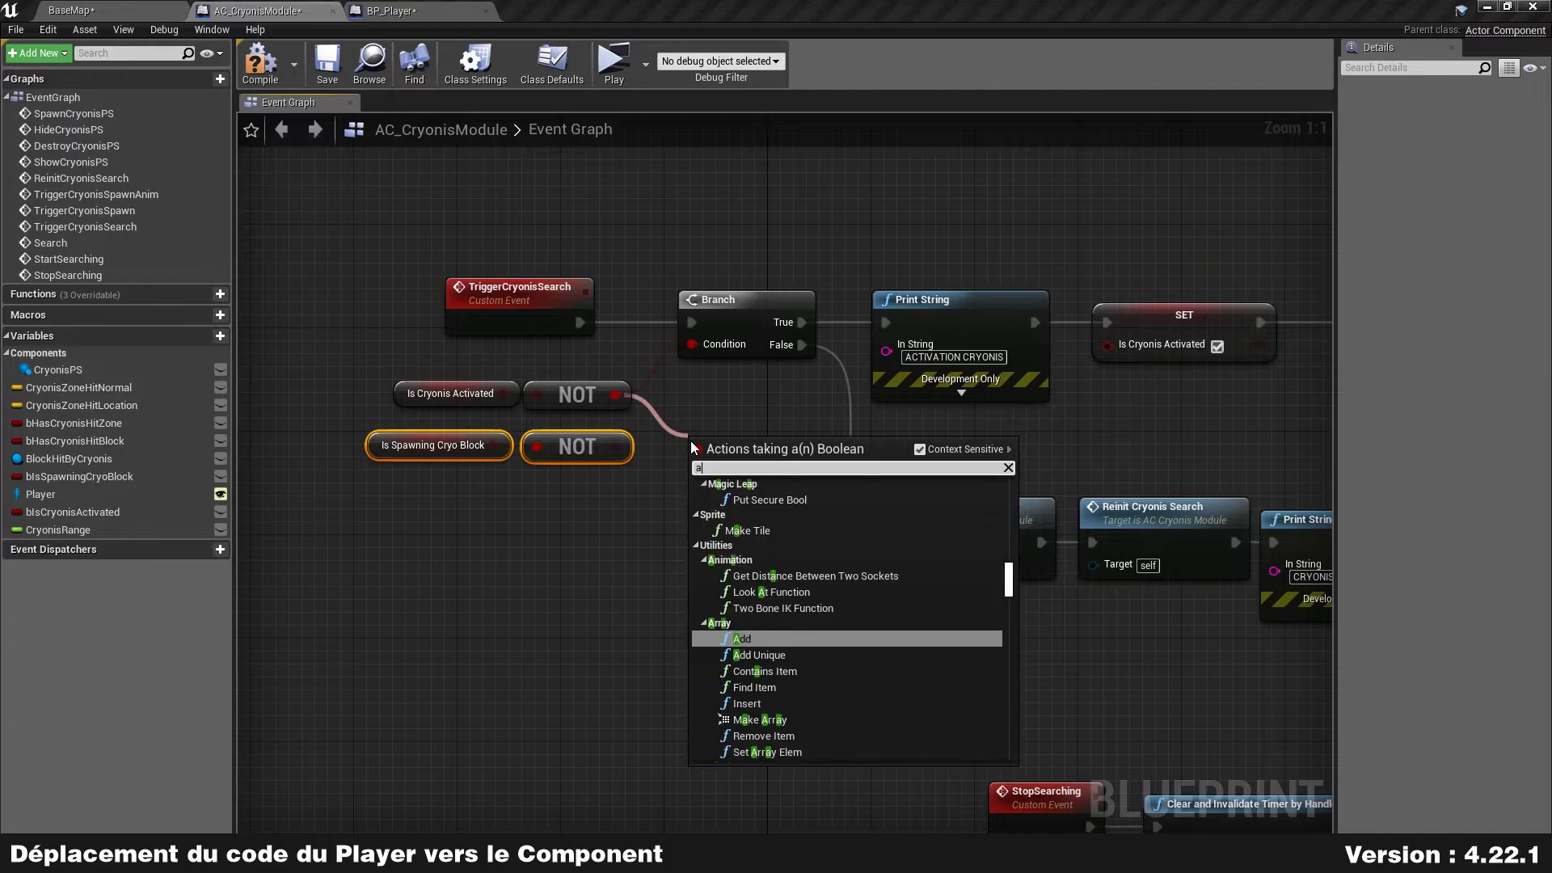
{"action": "key", "text": "Return"}
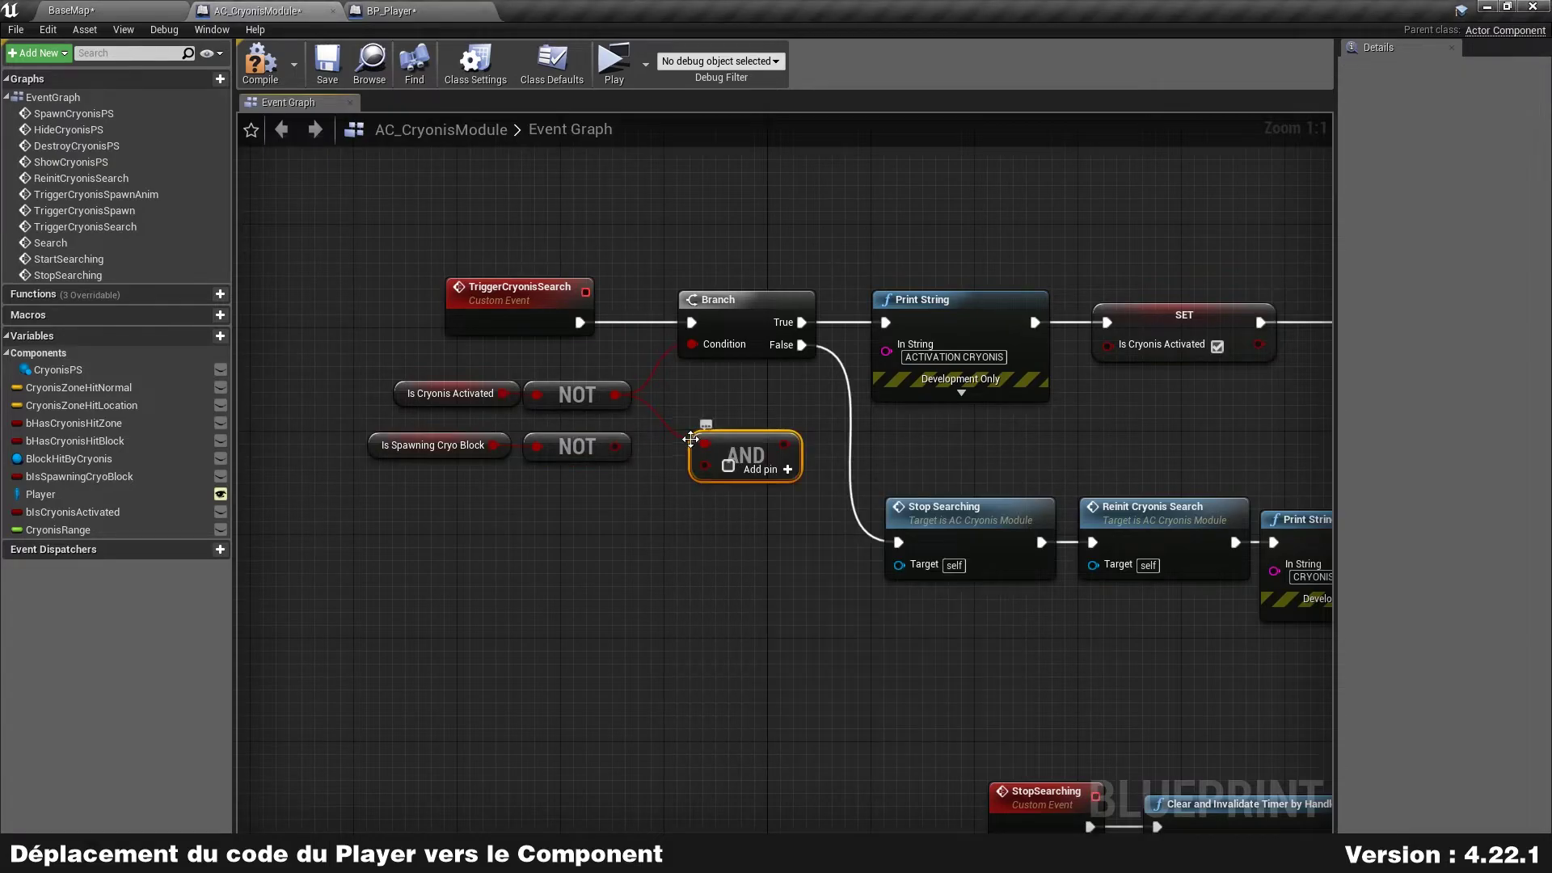
{"action": "mouse_move", "coordinate": [616, 446]}
{"action": "left_mouse_down"}
{"action": "mouse_move", "coordinate": [712, 469]}
{"action": "mouse_move", "coordinate": [693, 345]}
{"action": "left_mouse_up"}
{"action": "left_click", "coordinate": [258, 72]}
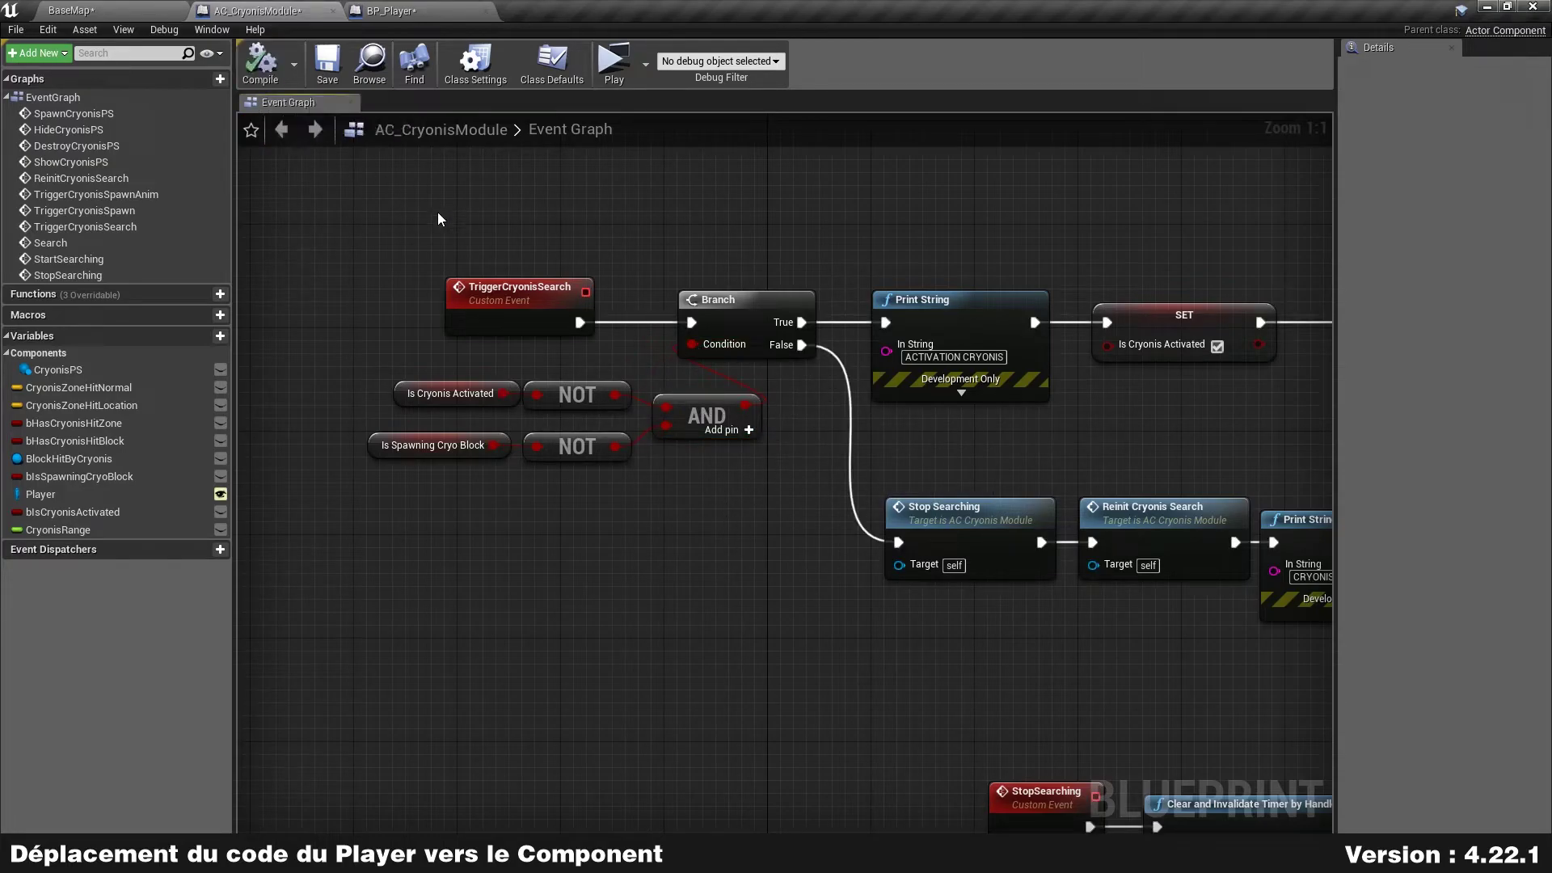
{"action": "left_click", "coordinate": [388, 11]}
{"action": "left_click", "coordinate": [765, 505]}
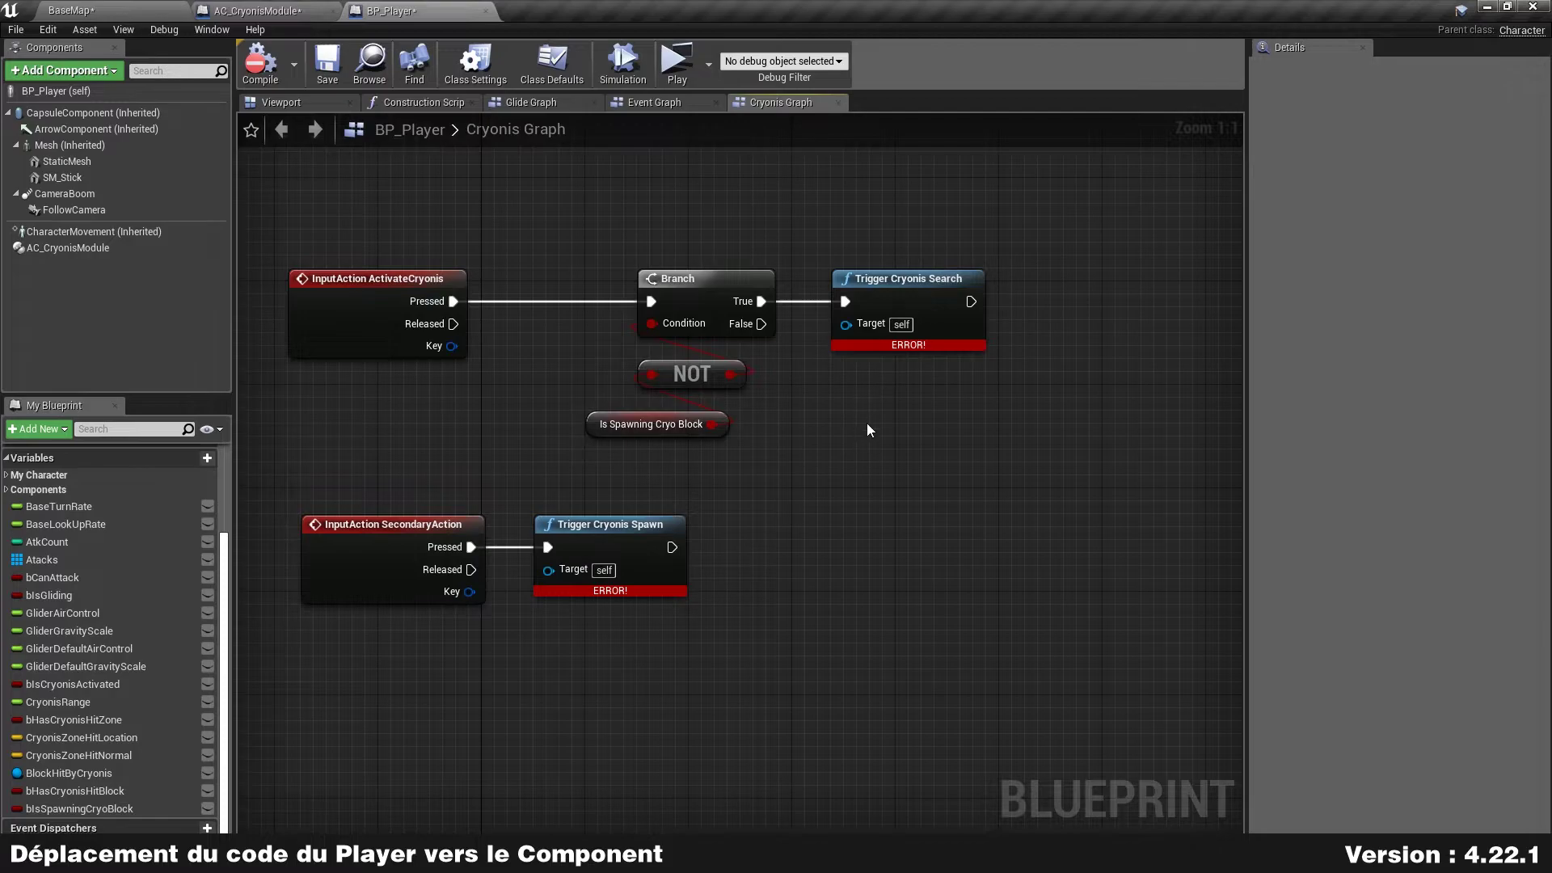
- Replace the Branch/NOT logic so ActivateCryonis Pressed calls Trigger Cryonis Search on AC_CryonisModule
{"action": "right_click_drag", "start_coordinate": [866, 424], "coordinate": [902, 344]}
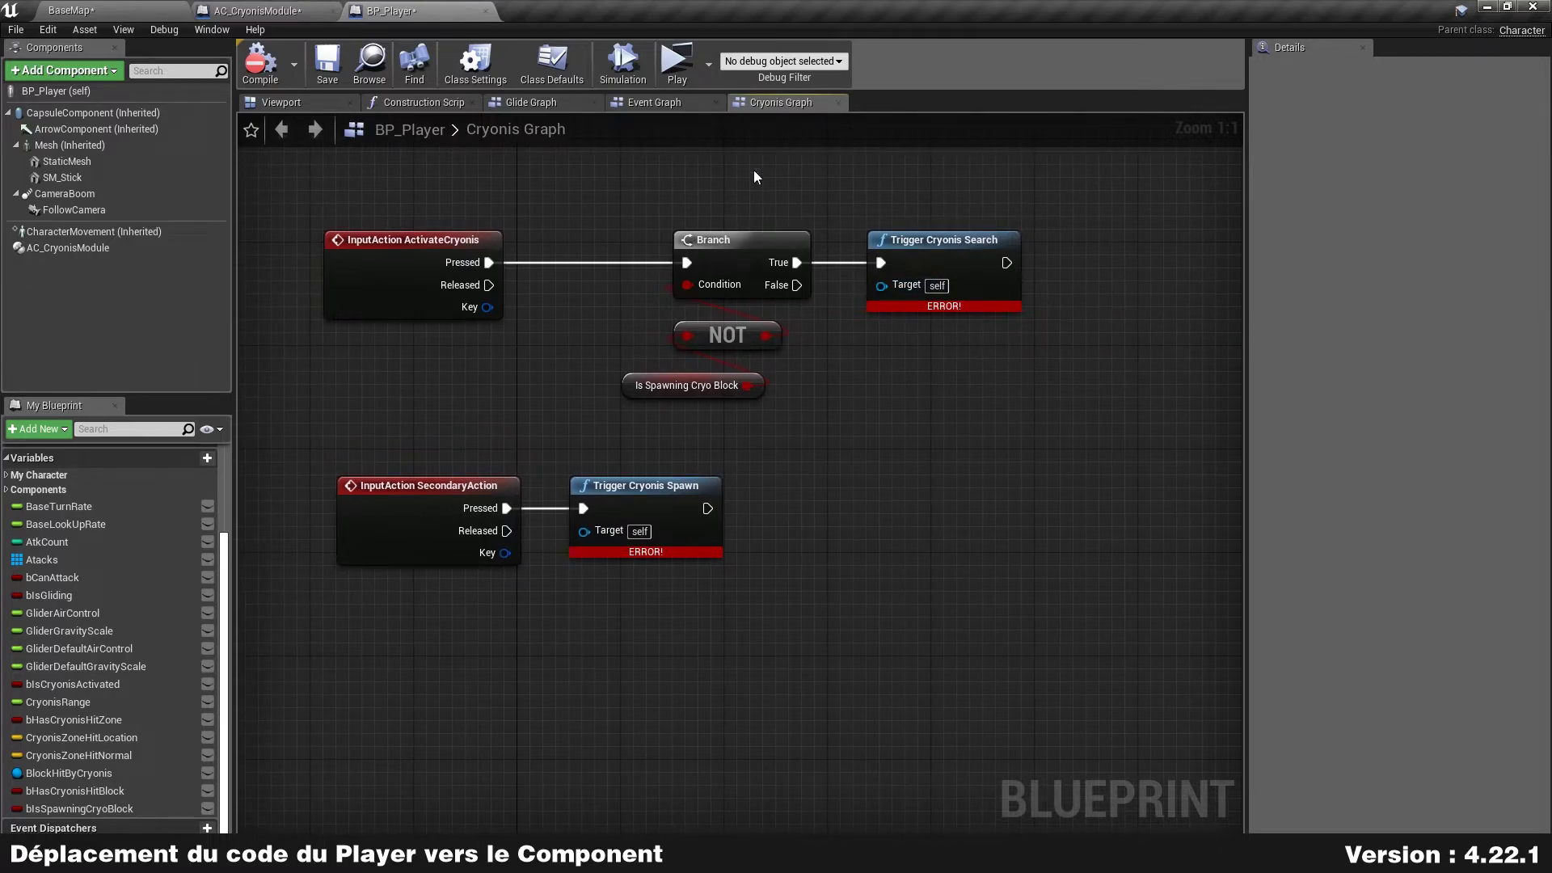
{"action": "left_click_drag", "start_coordinate": [756, 176], "coordinate": [1022, 435]}
{"action": "key", "text": "Delete"}
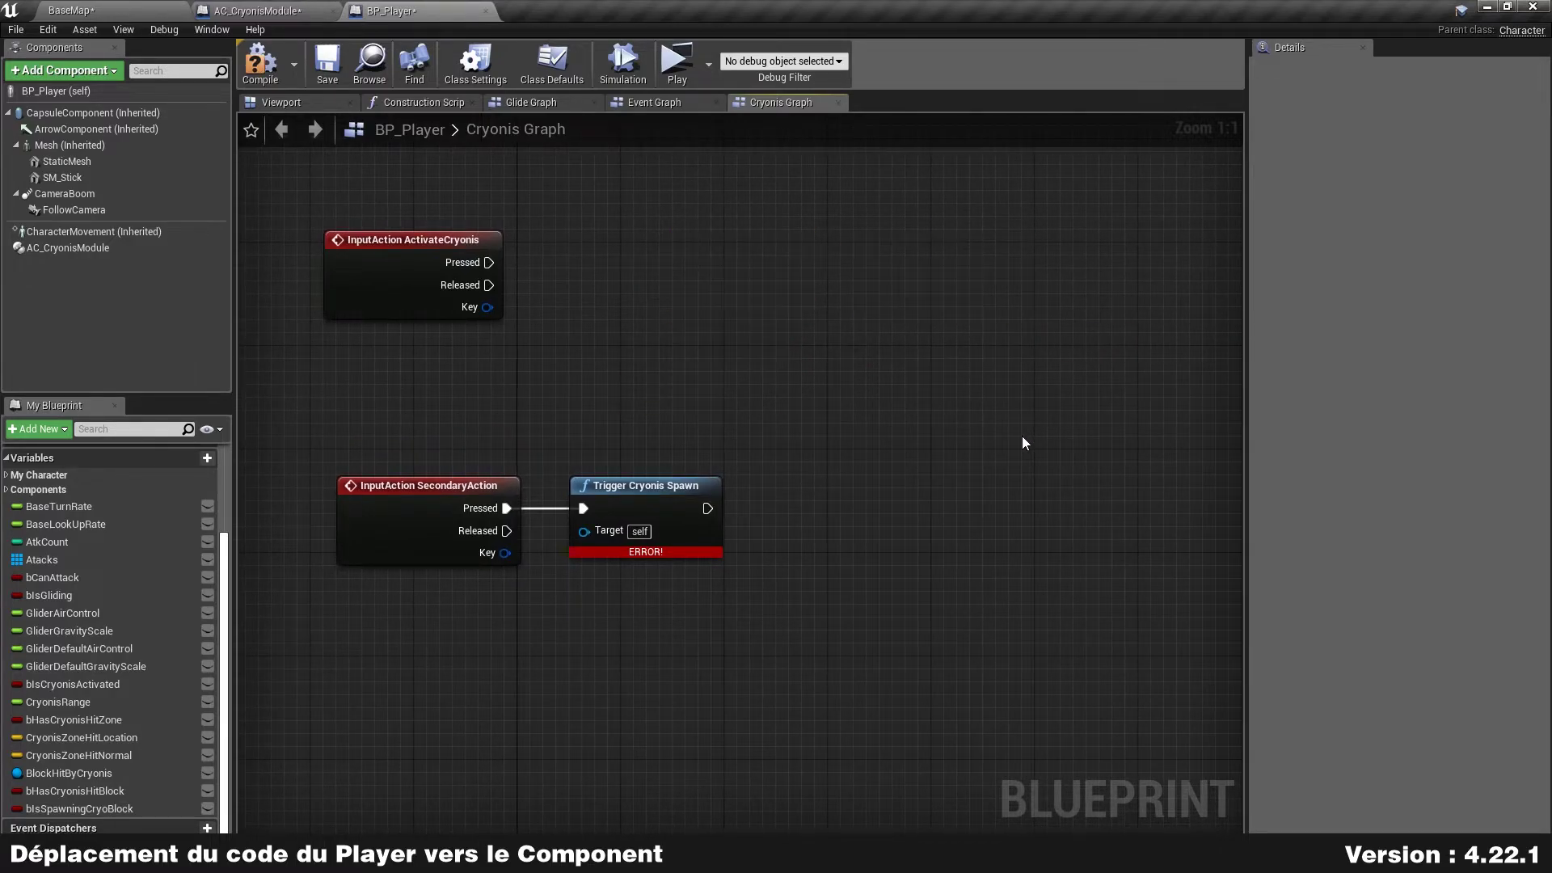
{"action": "left_click_drag", "start_coordinate": [72, 249], "coordinate": [428, 368]}
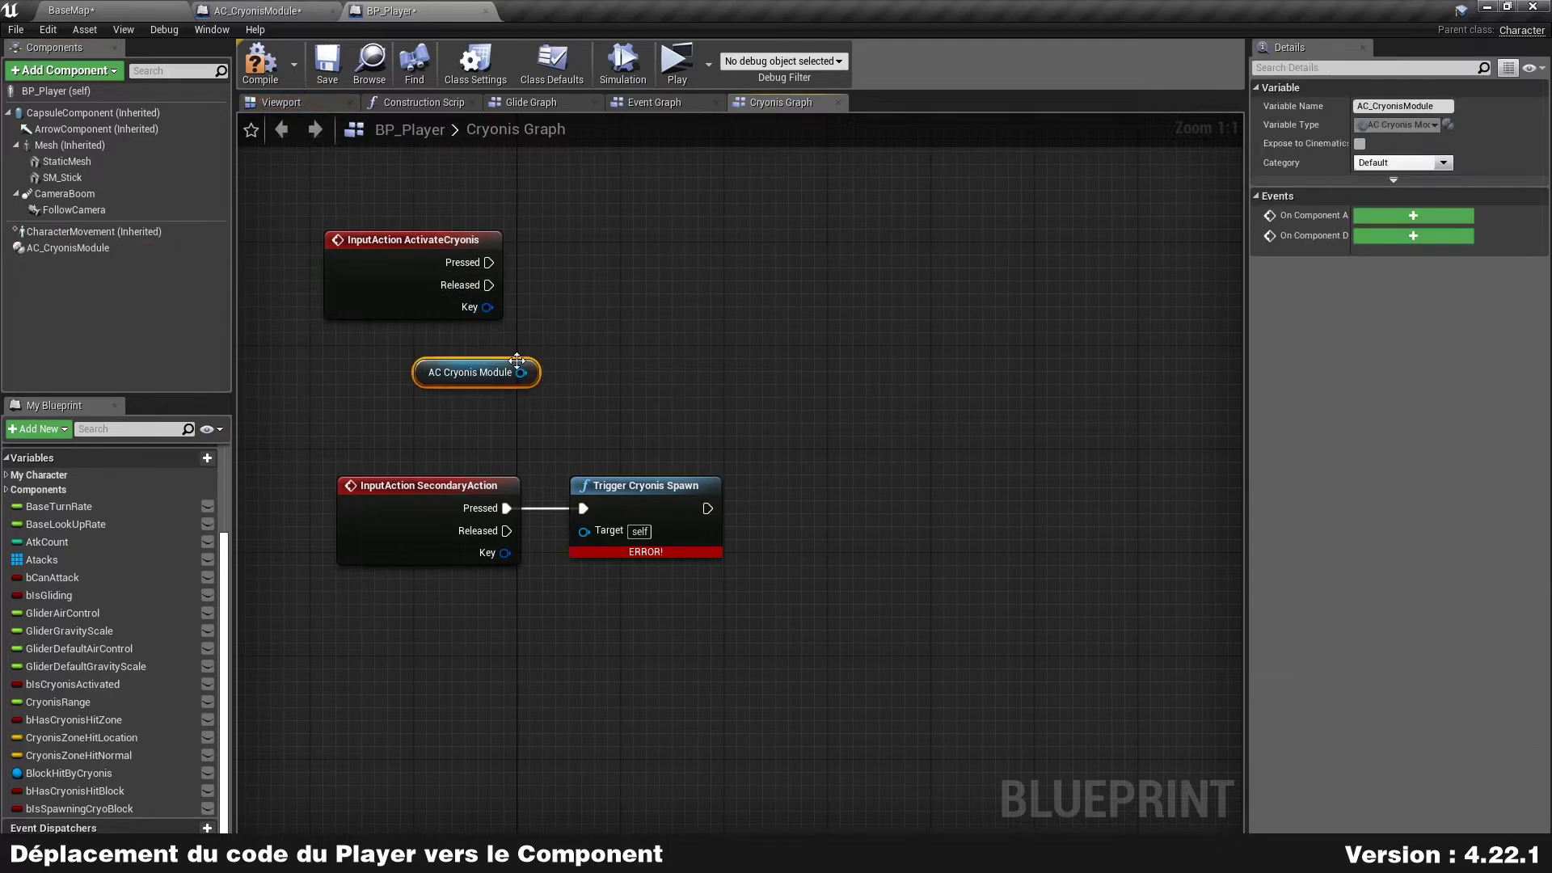
{"action": "left_click_drag", "start_coordinate": [522, 372], "coordinate": [553, 281]}
{"action": "type", "text": "triggerc"}
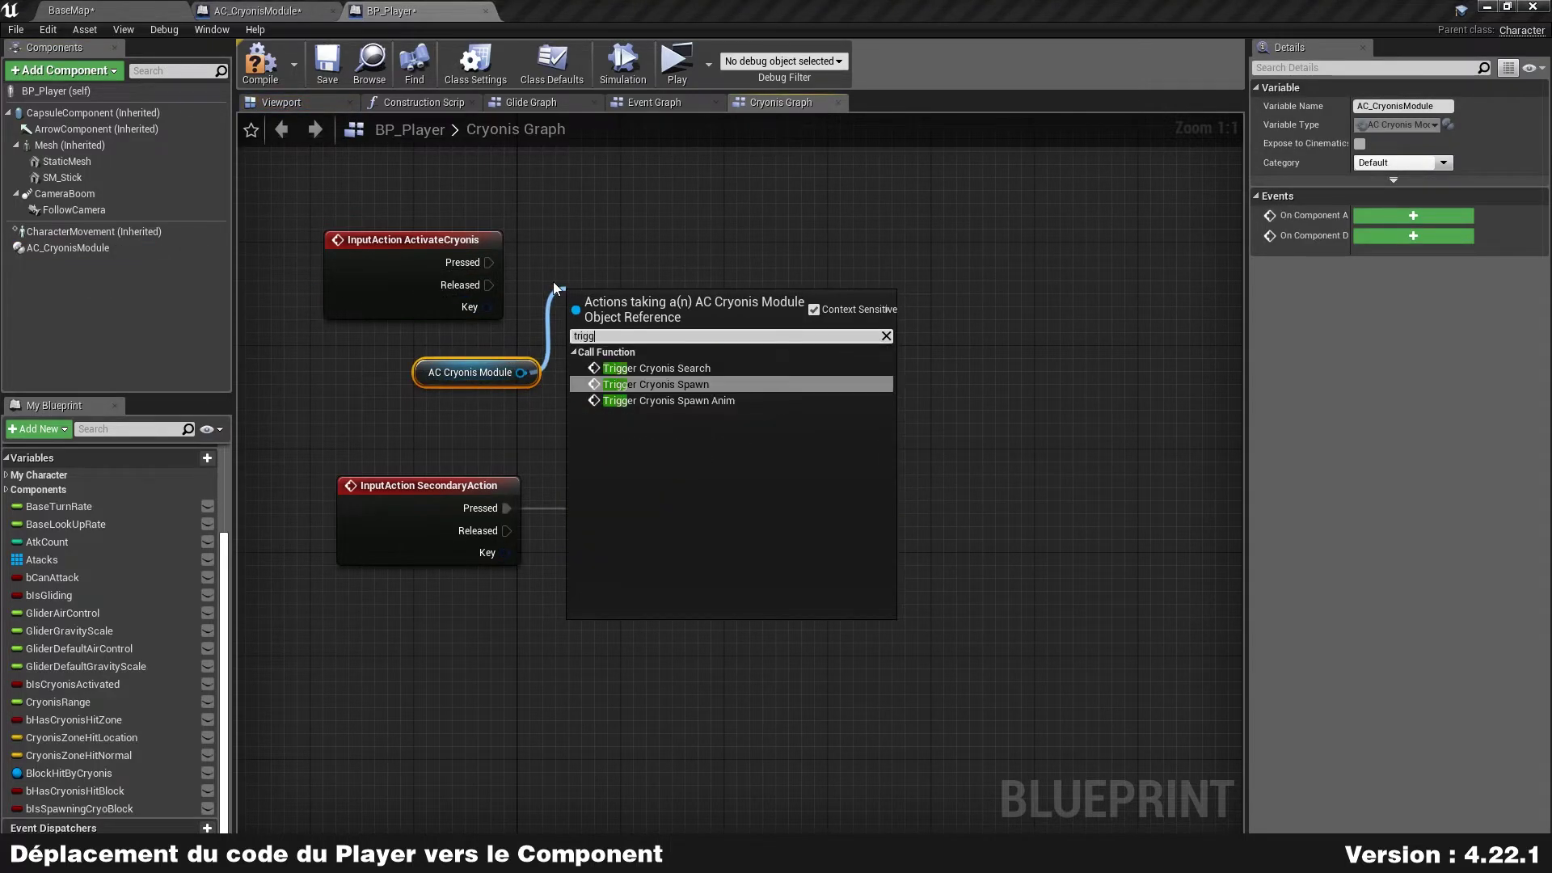
{"action": "key", "text": "Up"}
{"action": "key", "text": "Up"}
{"action": "key", "text": "Return"}
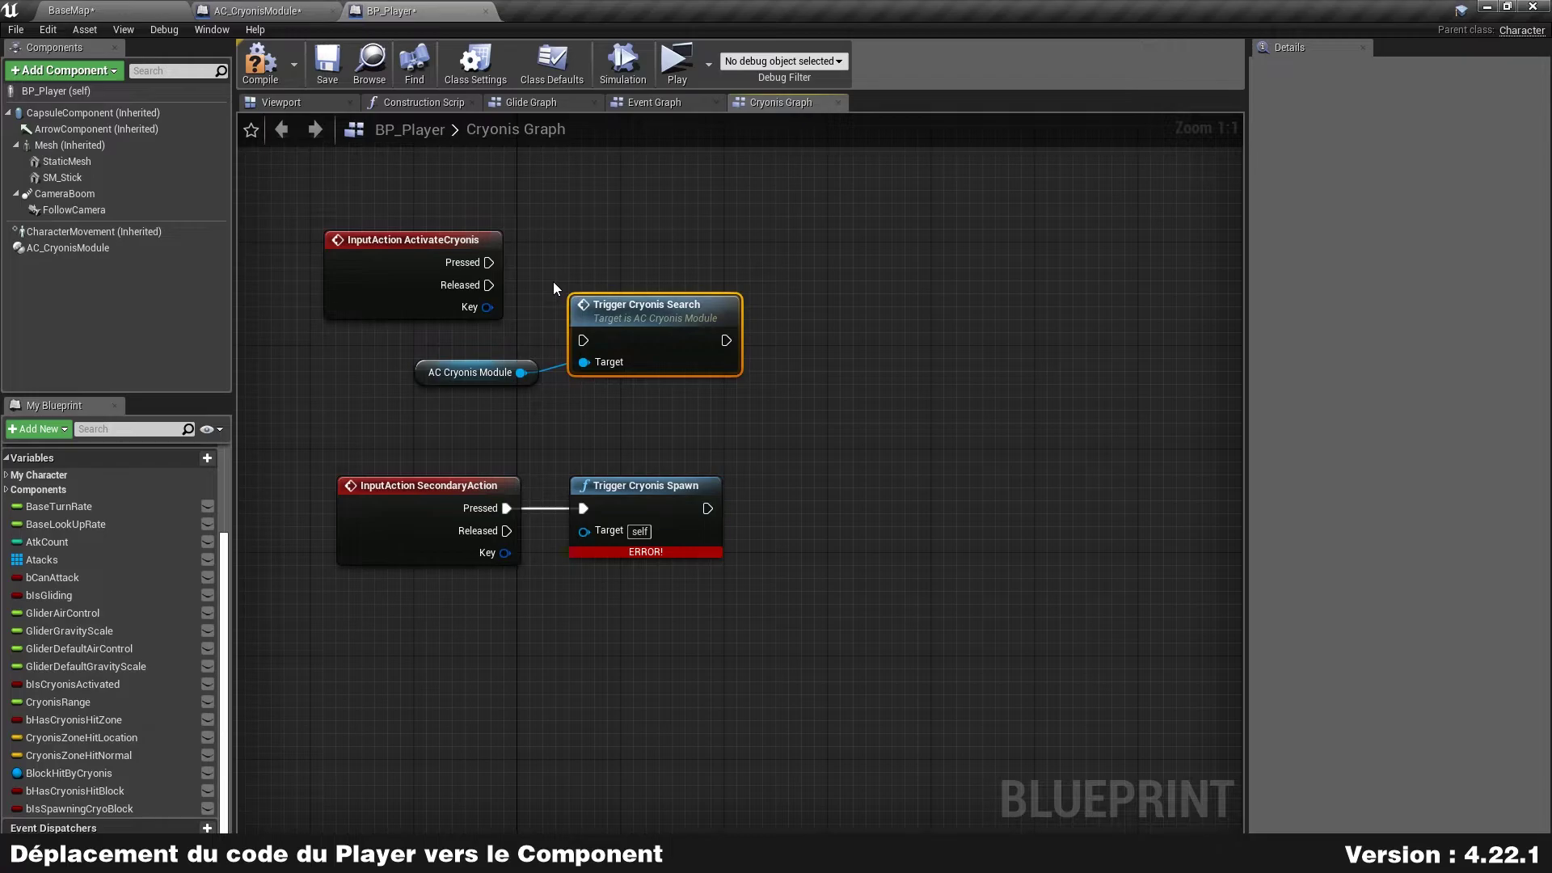
{"action": "mouse_move", "coordinate": [488, 262]}
{"action": "left_mouse_down"}
{"action": "mouse_move", "coordinate": [583, 340]}
{"action": "mouse_move", "coordinate": [631, 259]}
{"action": "left_mouse_up"}
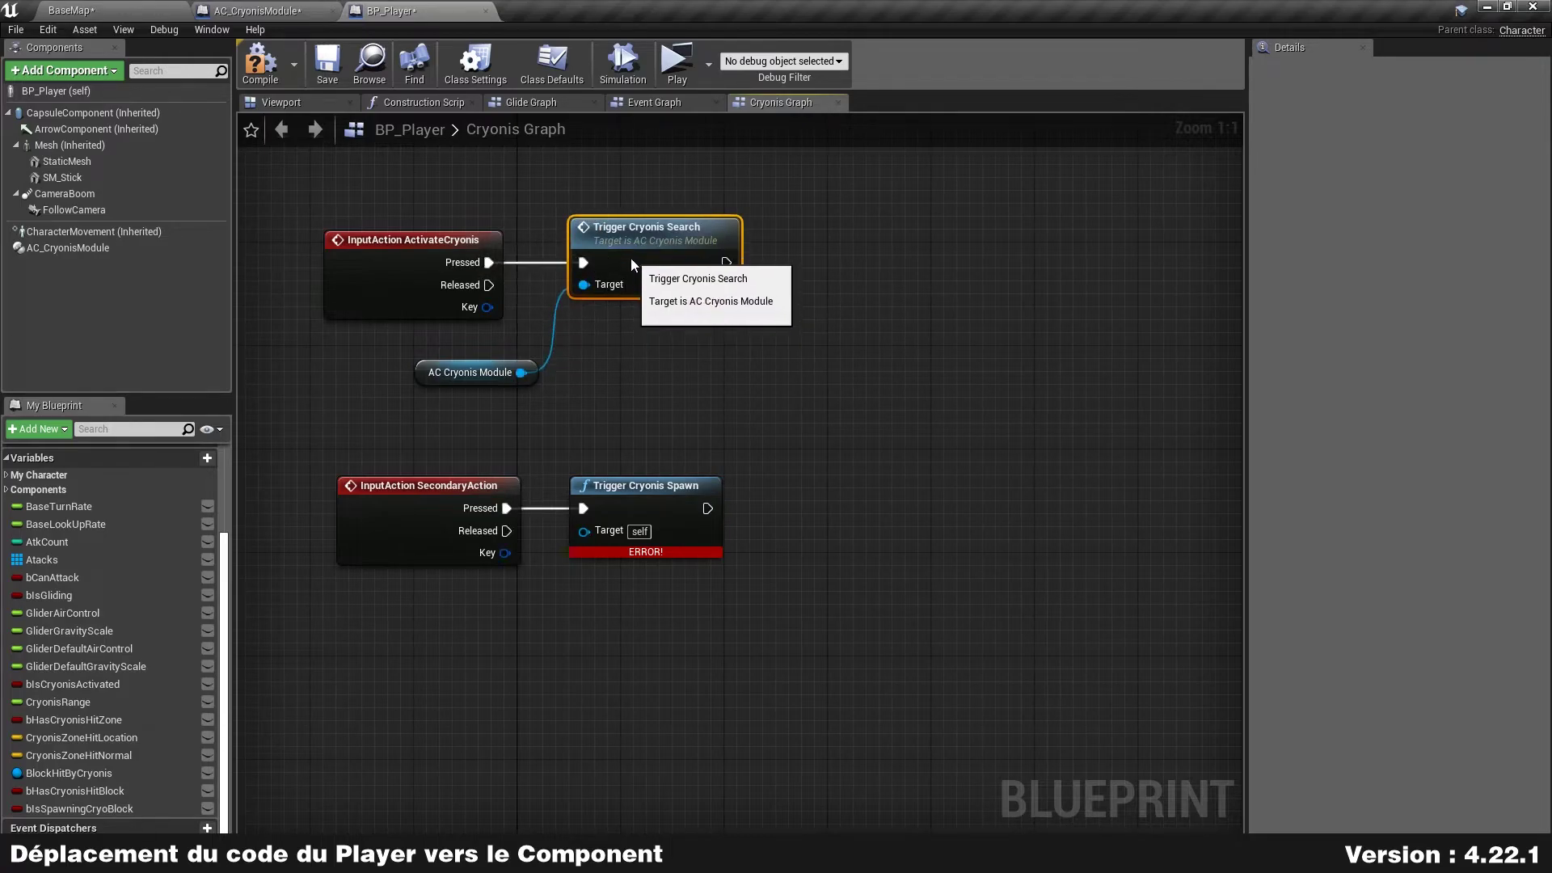
{"action": "left_click", "coordinate": [645, 365]}
- Swap the old Spawn call for Trigger Cryonis Spawn on AC_CryonisModule, fired by SecondaryAction Pressed
{"action": "left_click_drag", "start_coordinate": [468, 375], "coordinate": [442, 349]}
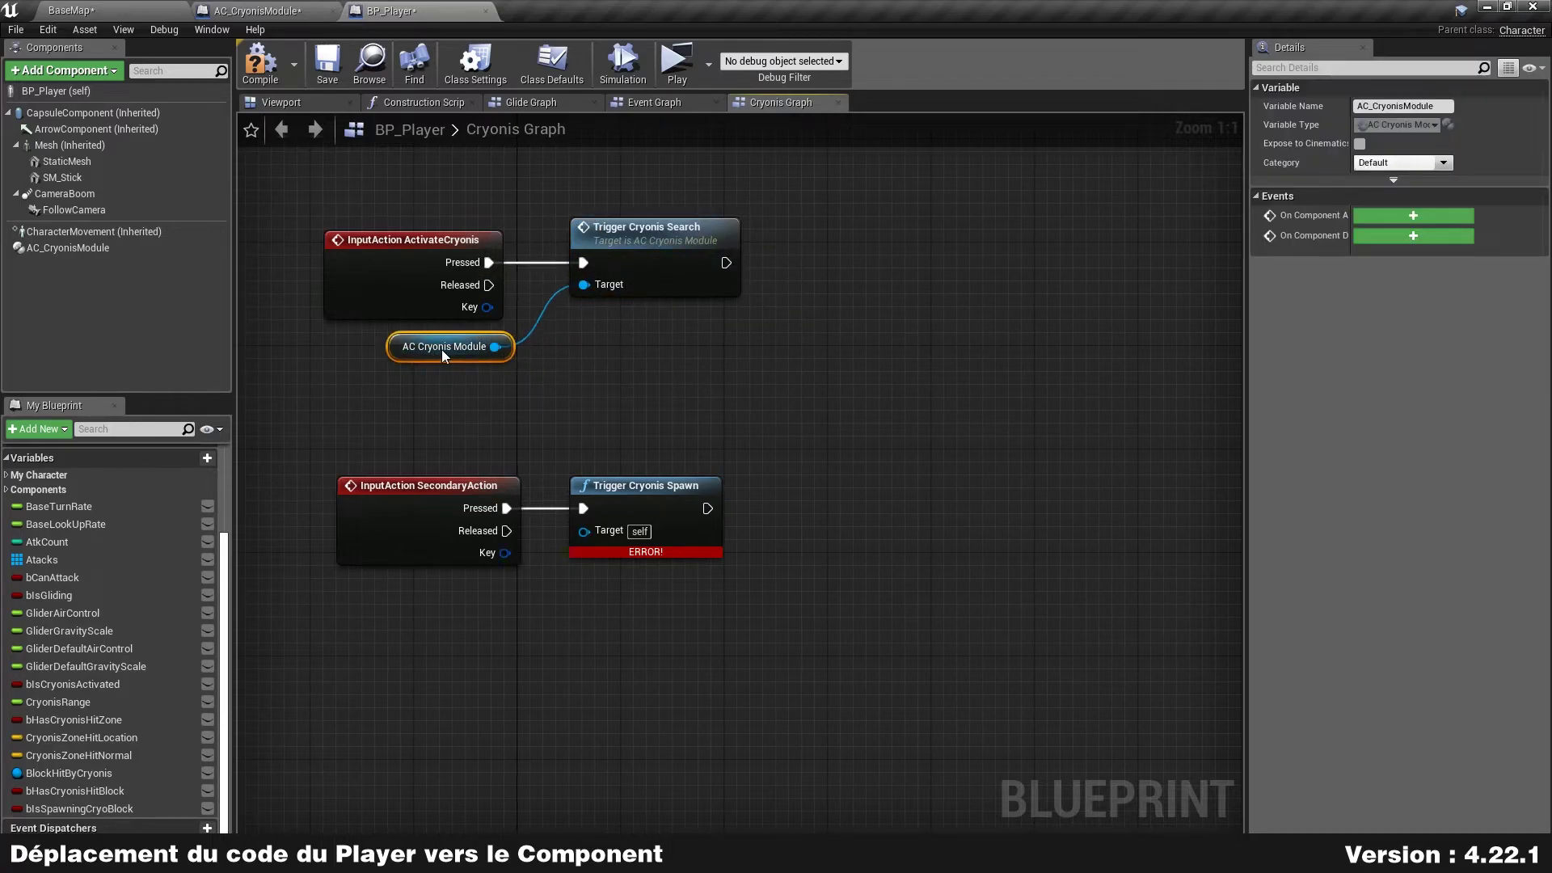
{"action": "right_click_drag", "start_coordinate": [546, 450], "coordinate": [583, 361]}
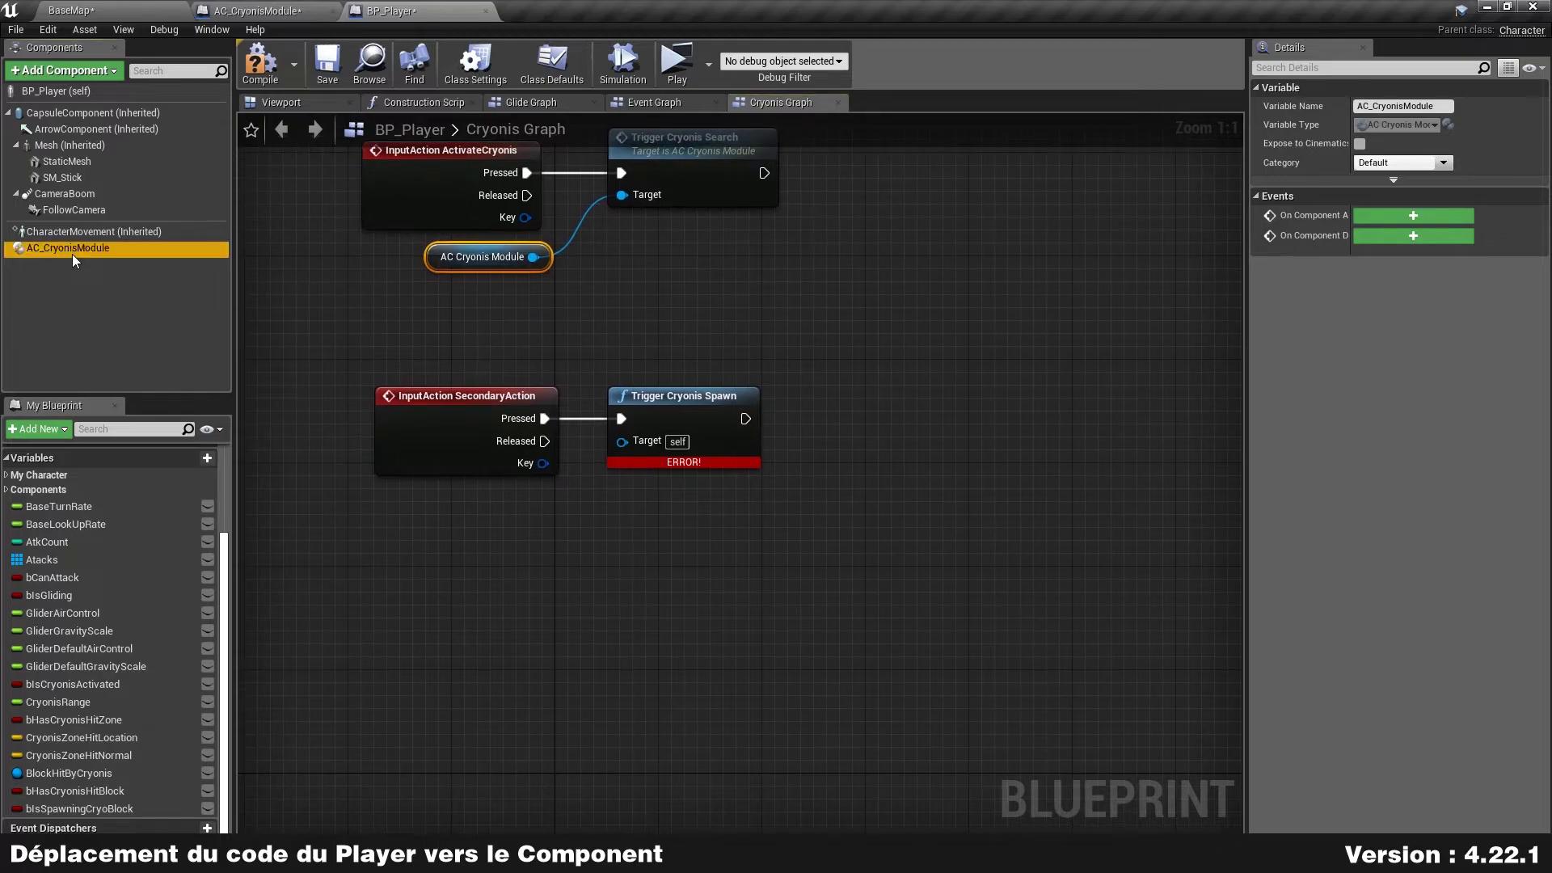
{"action": "left_click_drag", "start_coordinate": [71, 249], "coordinate": [435, 511]}
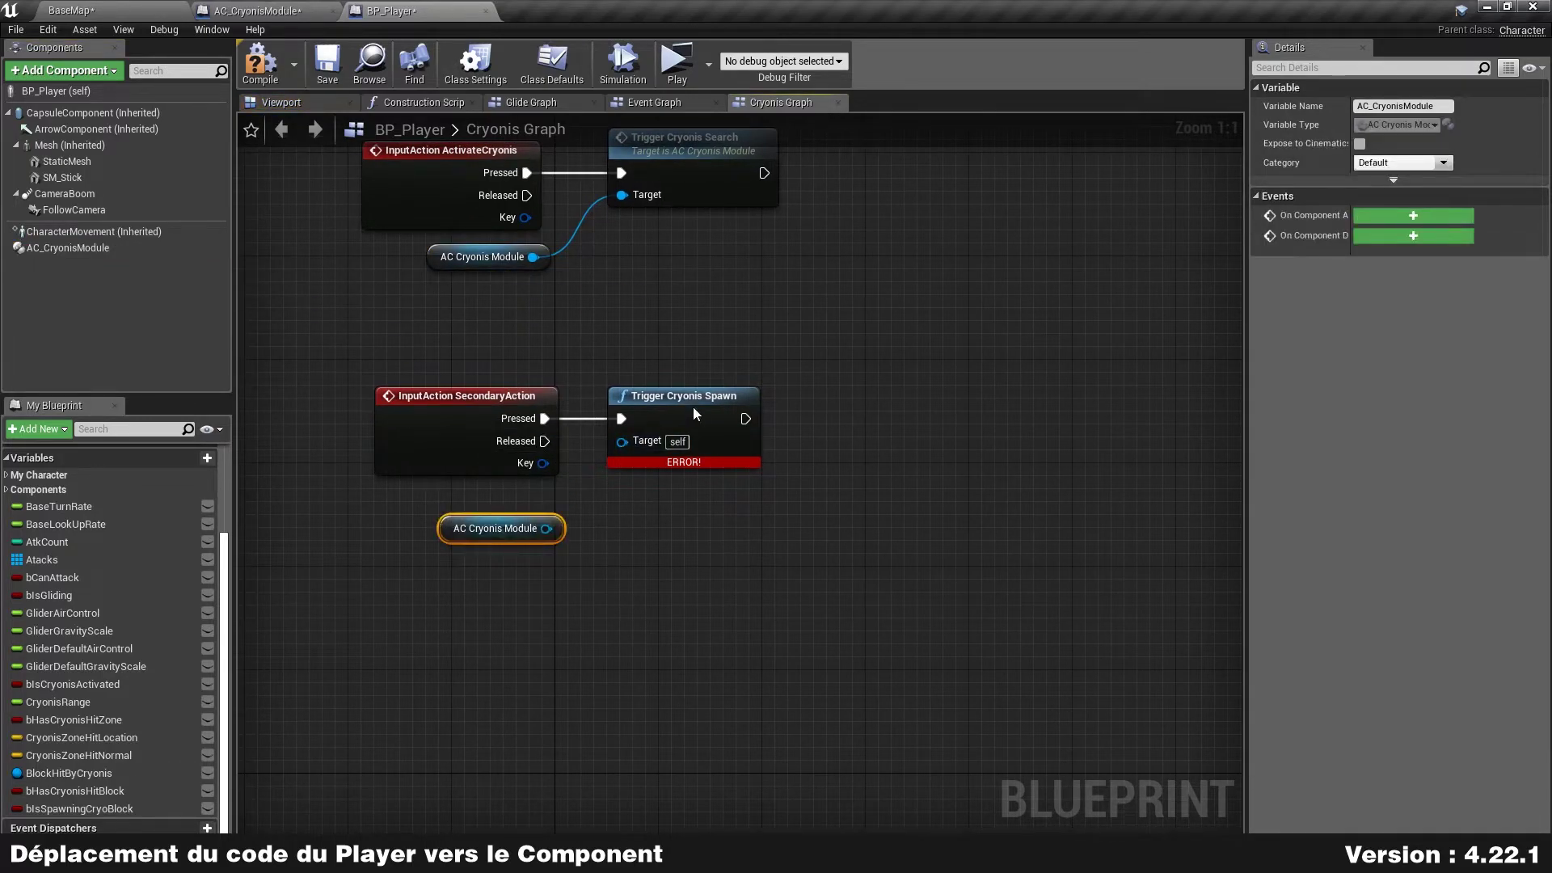
{"action": "left_click", "coordinate": [693, 406]}
{"action": "key", "text": "Delete"}
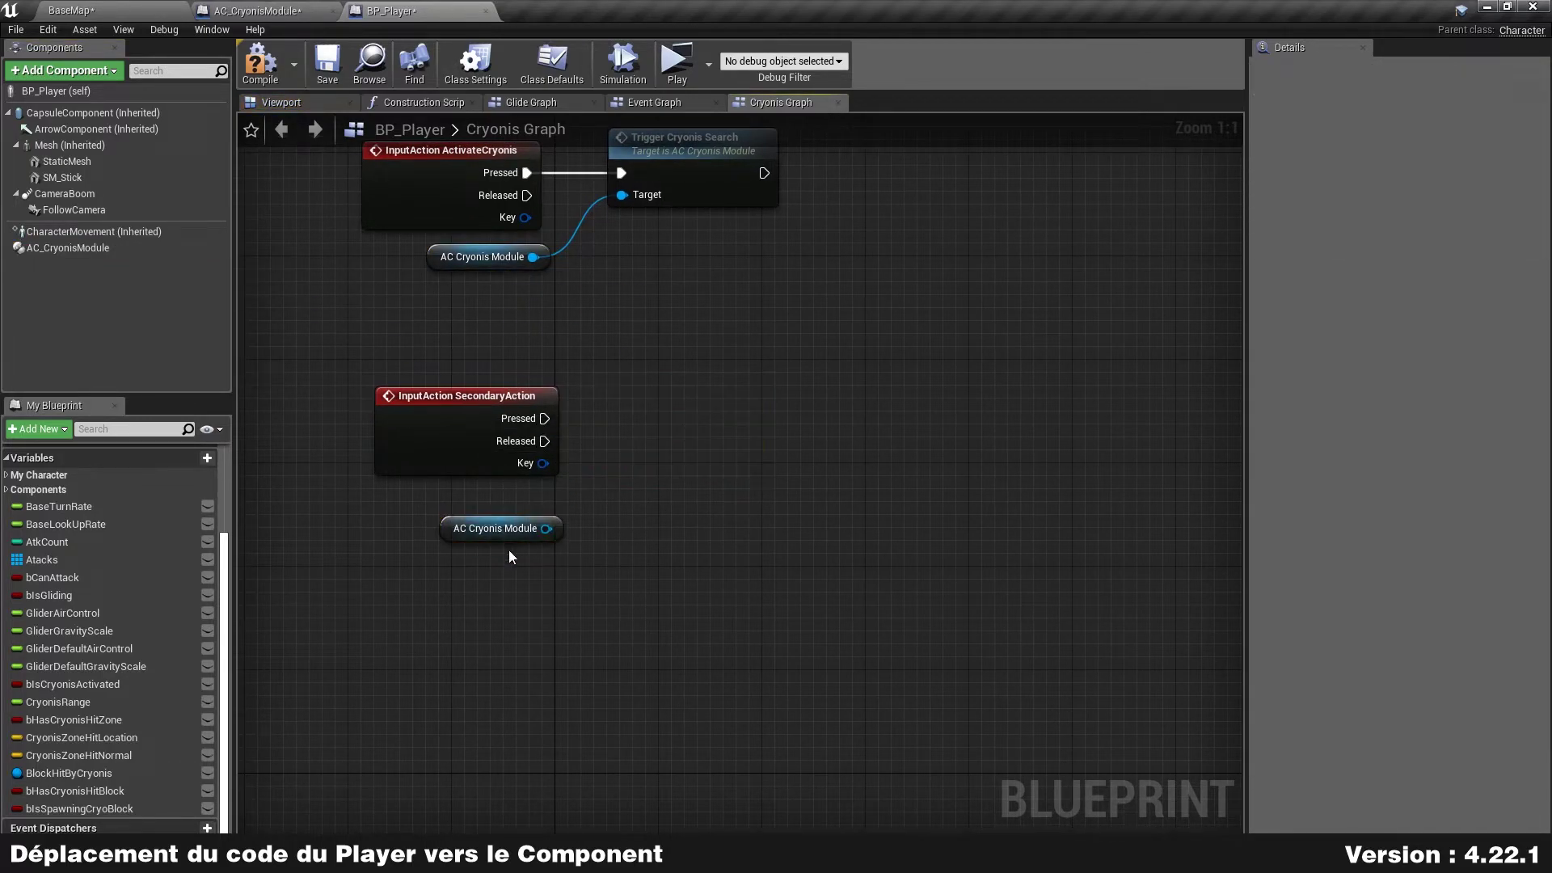
{"action": "left_click_drag", "start_coordinate": [547, 529], "coordinate": [642, 405]}
{"action": "type", "text": "tri"}
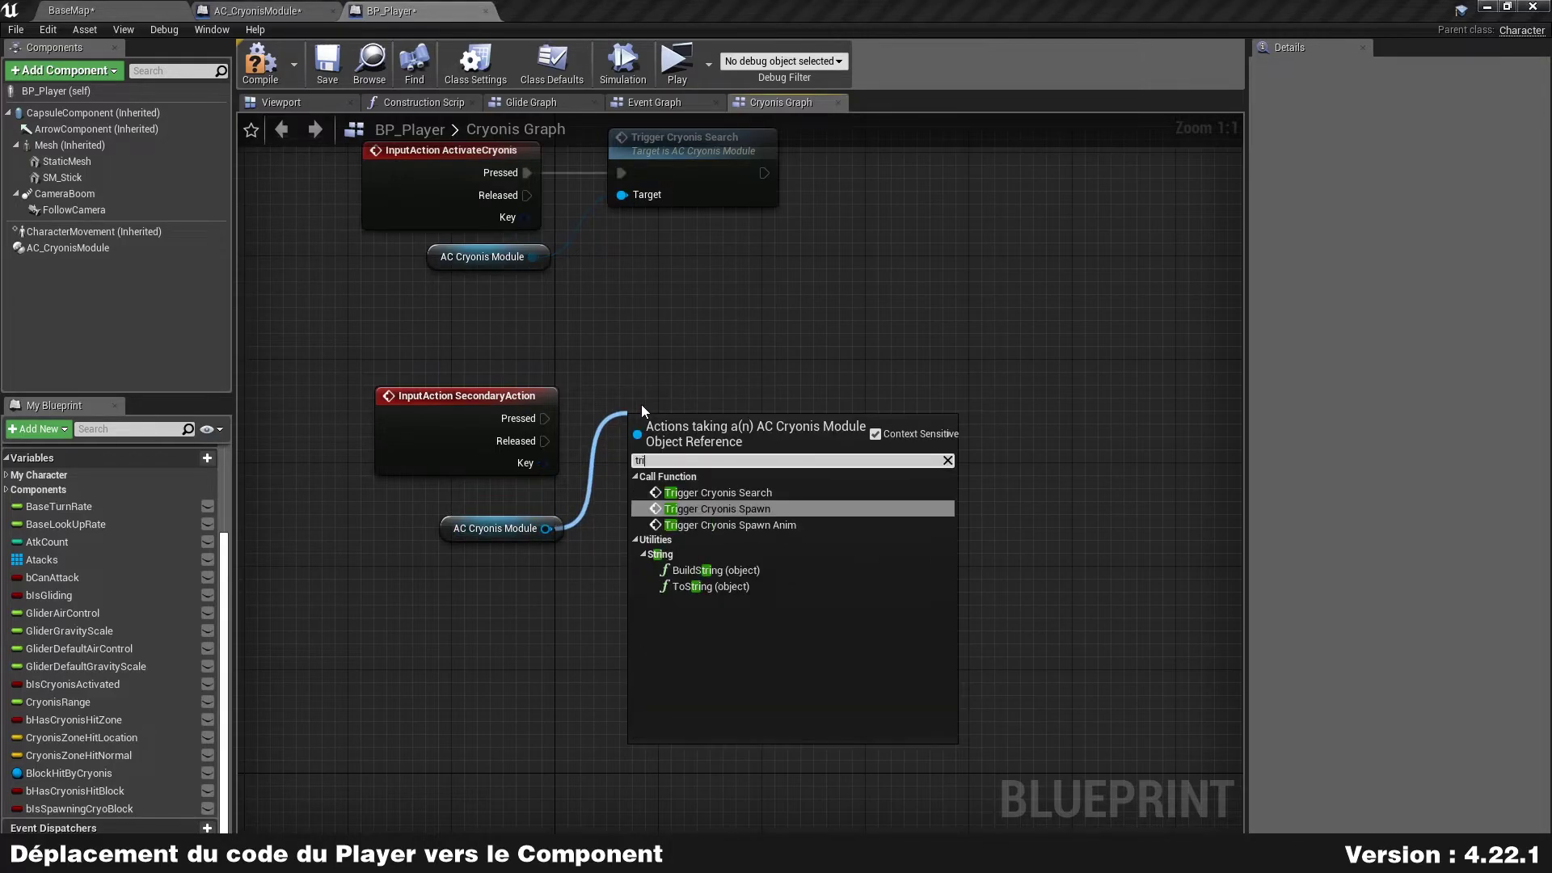
{"action": "type", "text": "ggercr"}
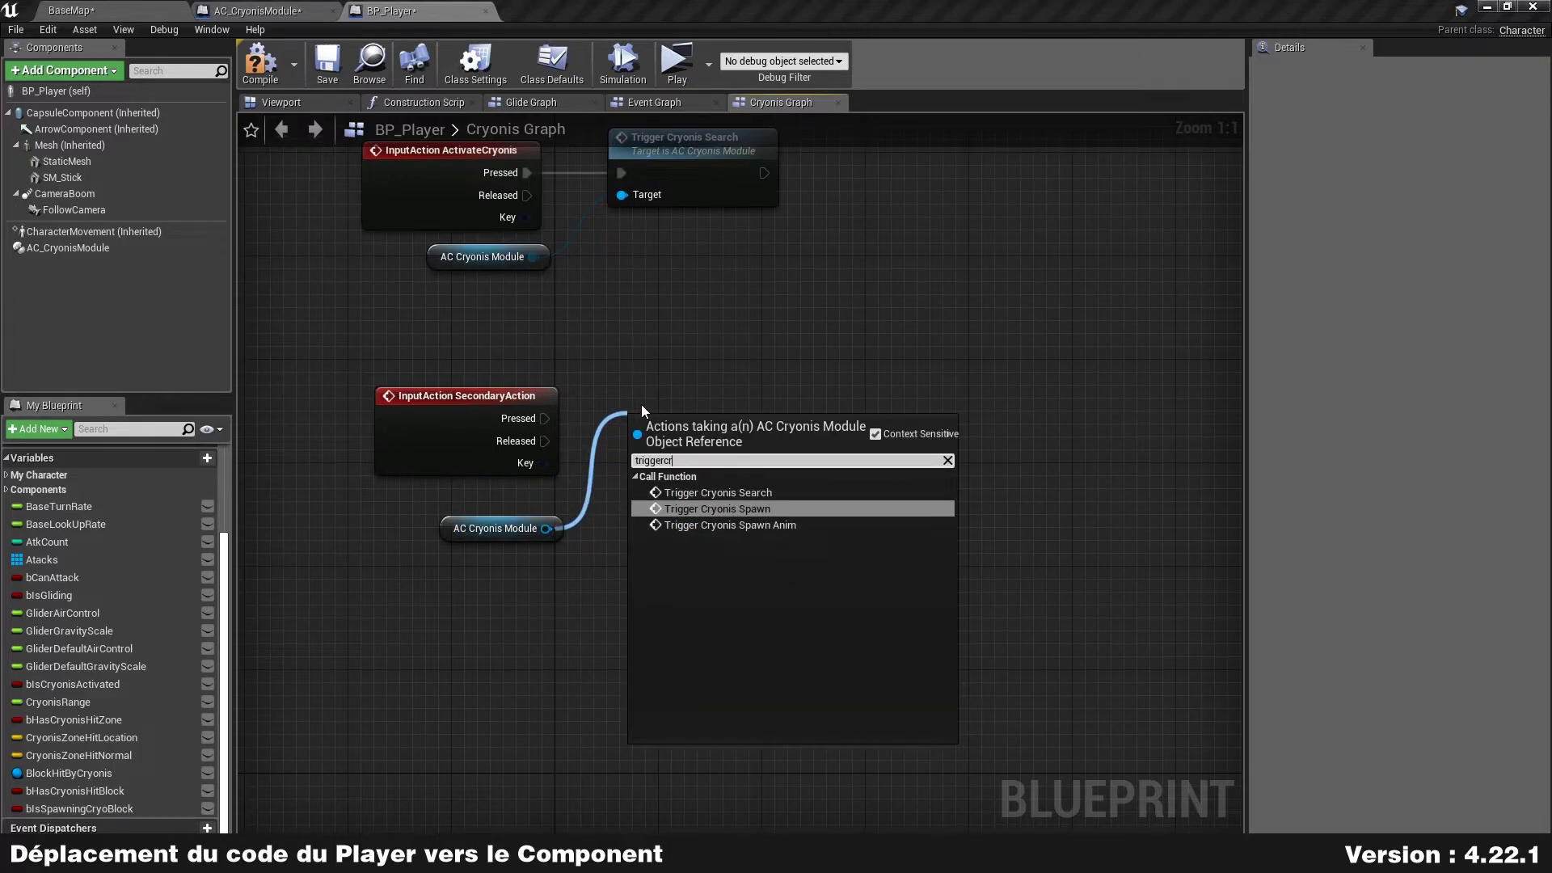
{"action": "key", "text": "Return"}
{"action": "mouse_move", "coordinate": [545, 418]}
{"action": "left_mouse_down"}
{"action": "mouse_move", "coordinate": [620, 425]}
{"action": "mouse_move", "coordinate": [647, 458]}
{"action": "mouse_move", "coordinate": [642, 400]}
{"action": "left_mouse_up"}
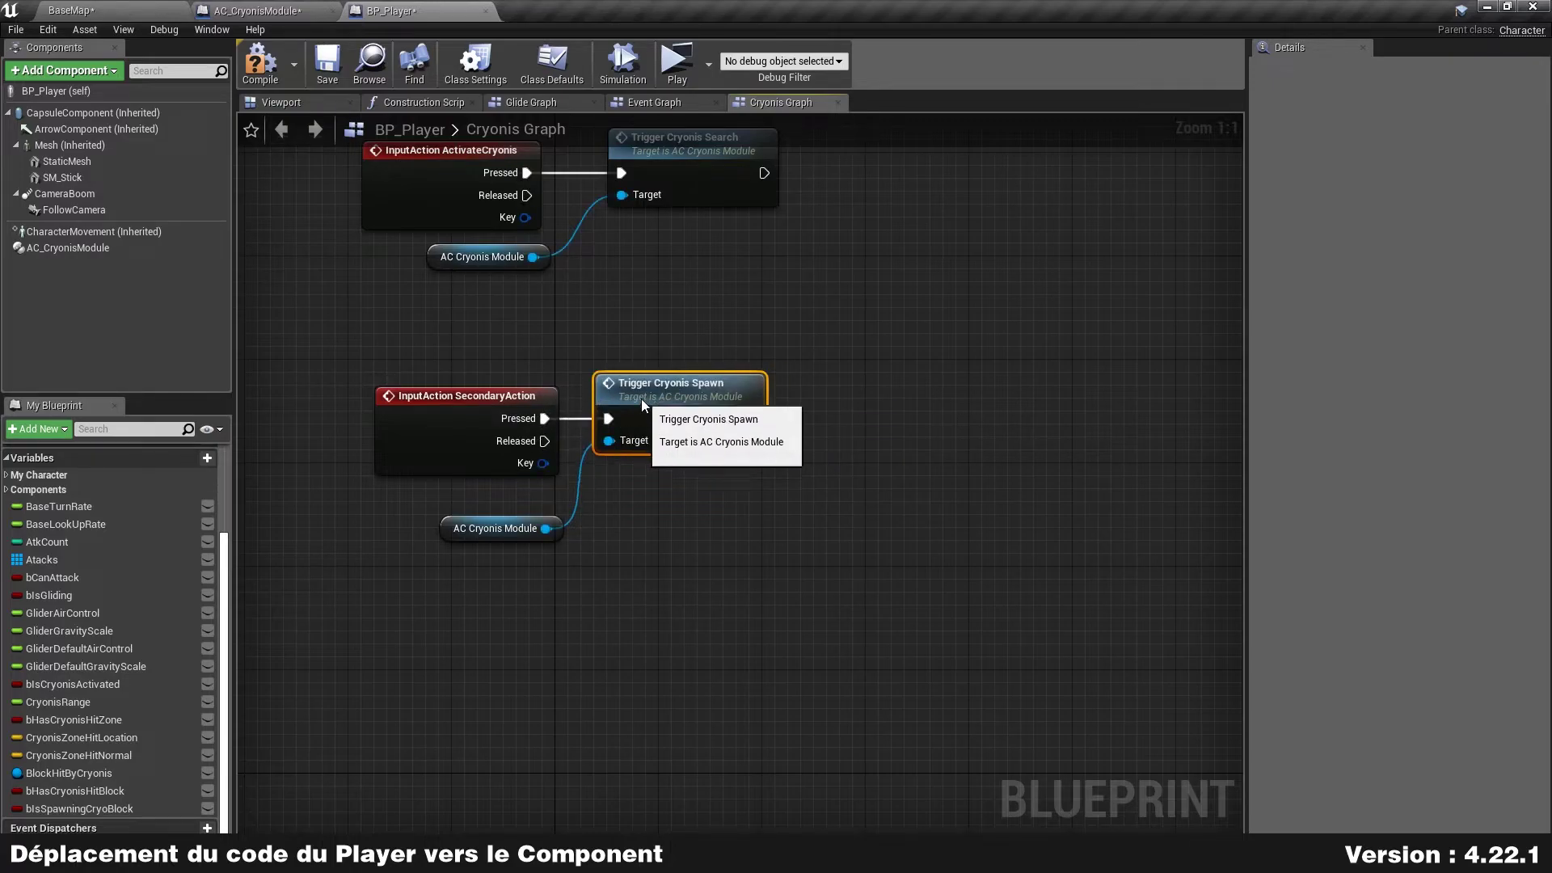
- Save BP_Player, then play, activate Cryonis with E and spawn three ice blocks before stopping
{"action": "left_click", "coordinate": [335, 62]}
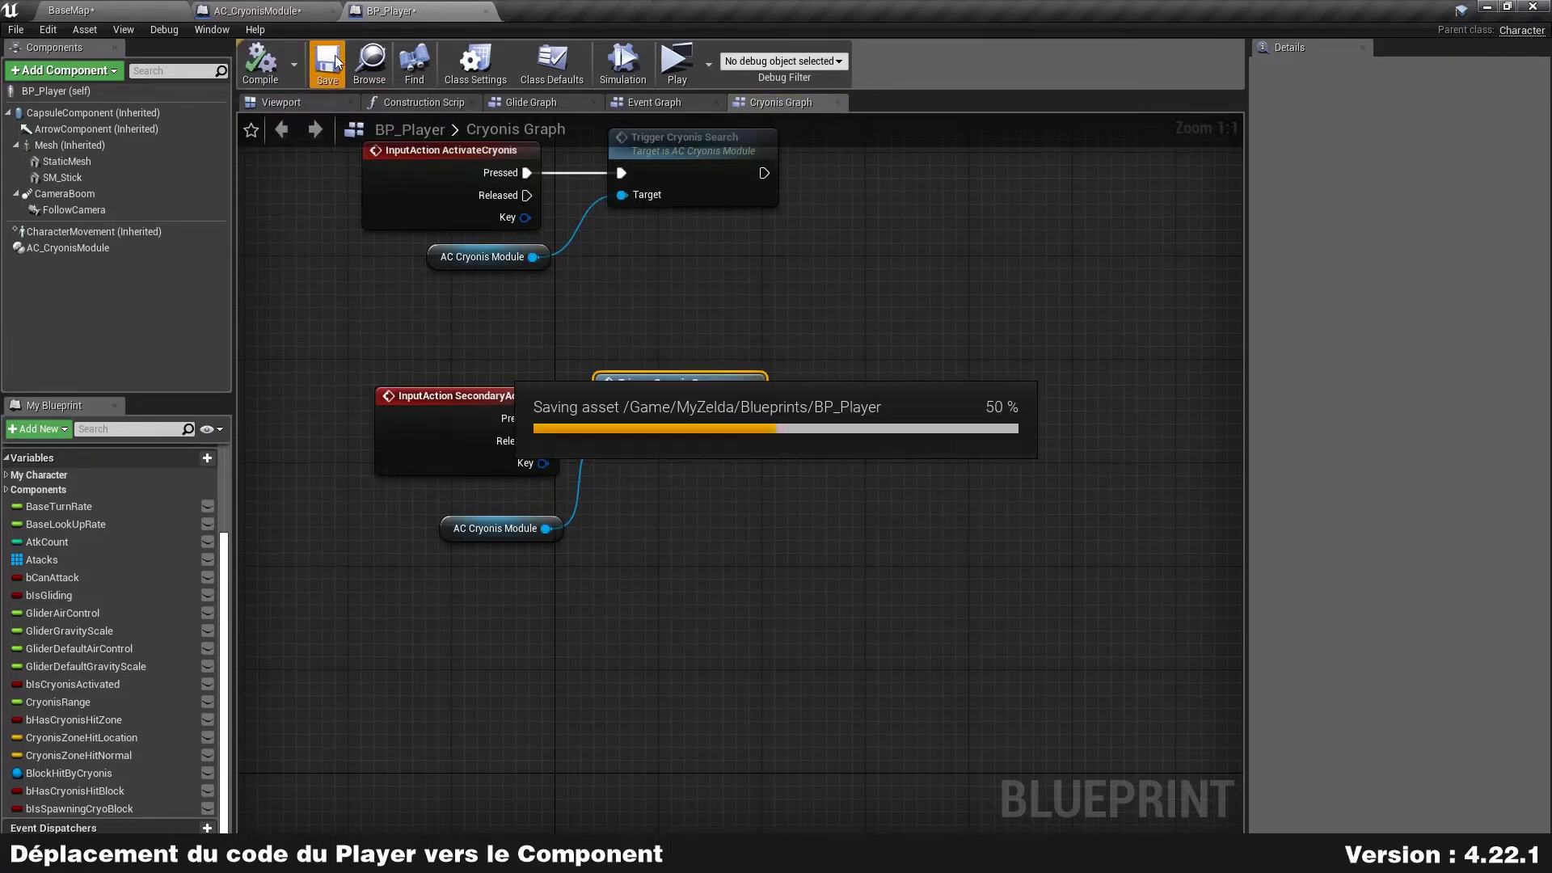
{"action": "left_click", "coordinate": [677, 65]}
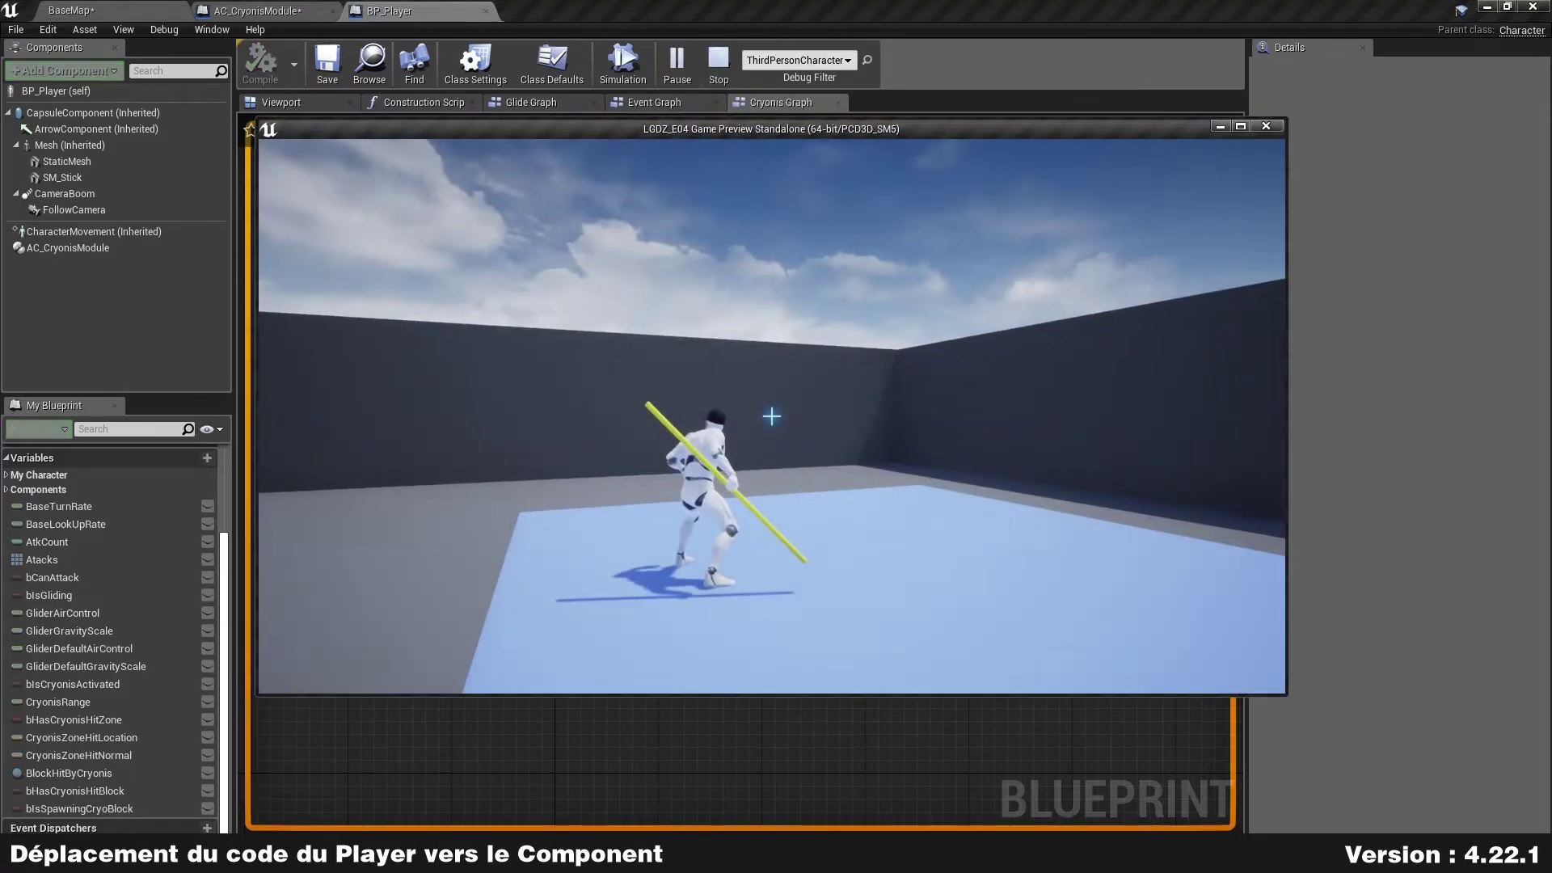
{"action": "key", "text": "w"}
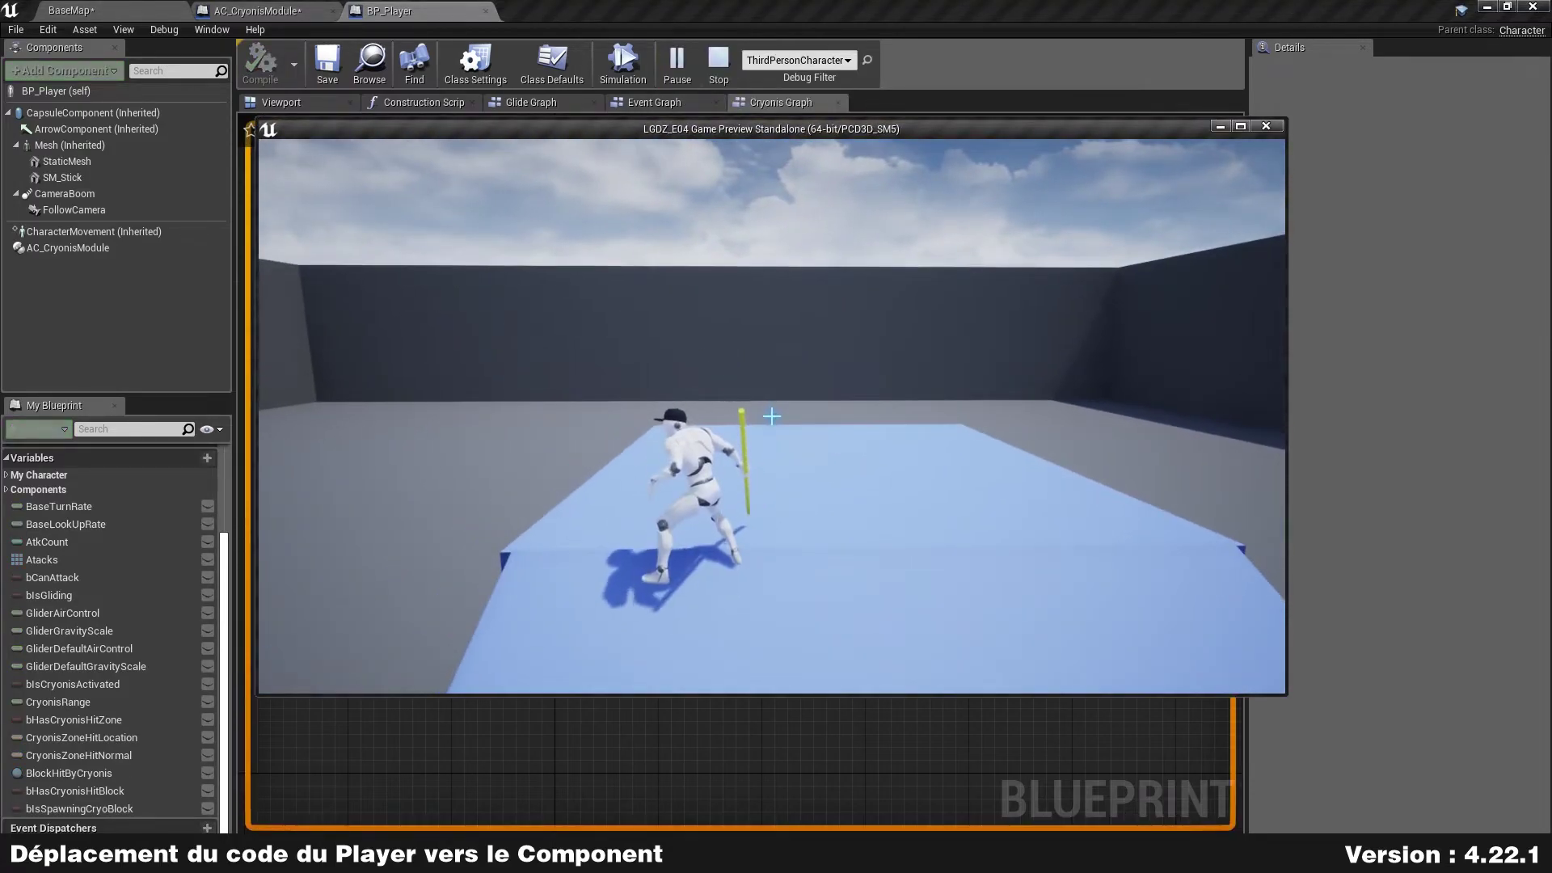
{"action": "key", "text": "e"}
{"action": "left_click", "coordinate": [772, 417]}
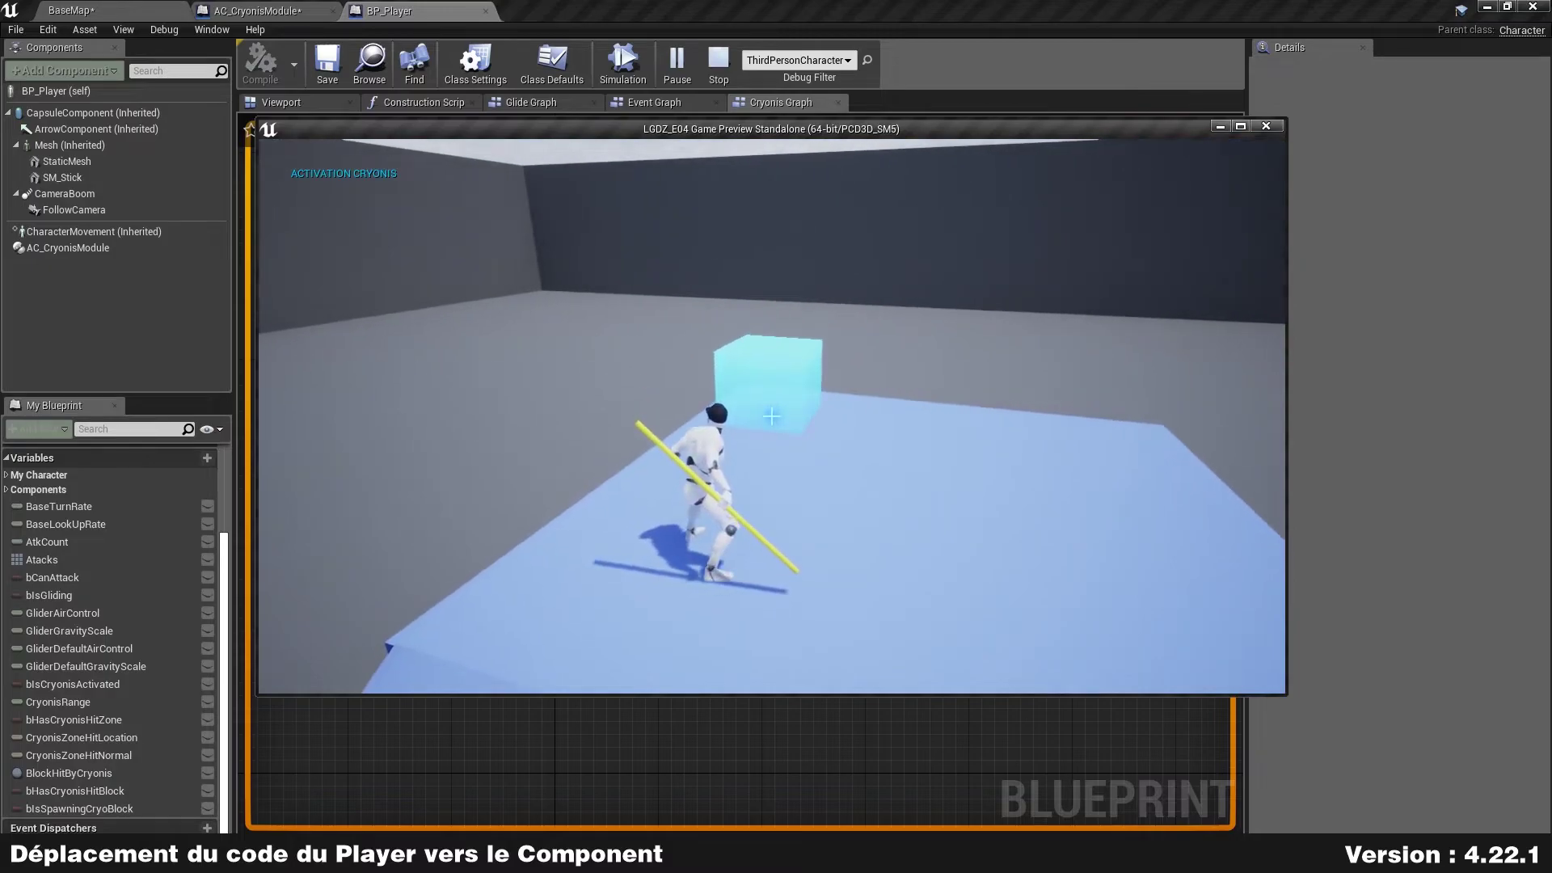
{"action": "left_click", "coordinate": [773, 416]}
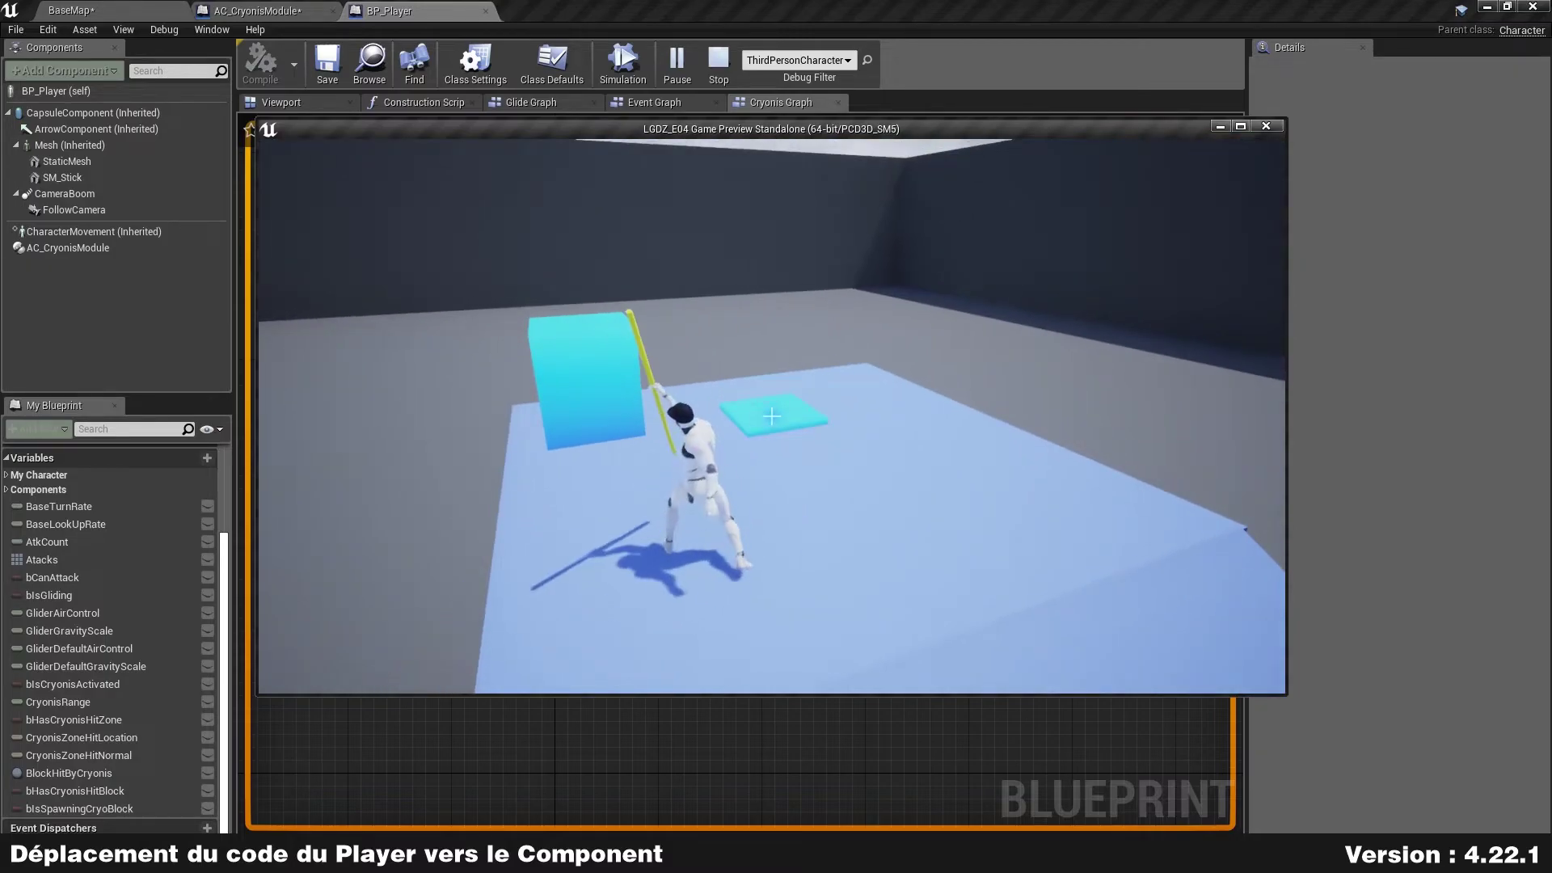
{"action": "left_click", "coordinate": [772, 417]}
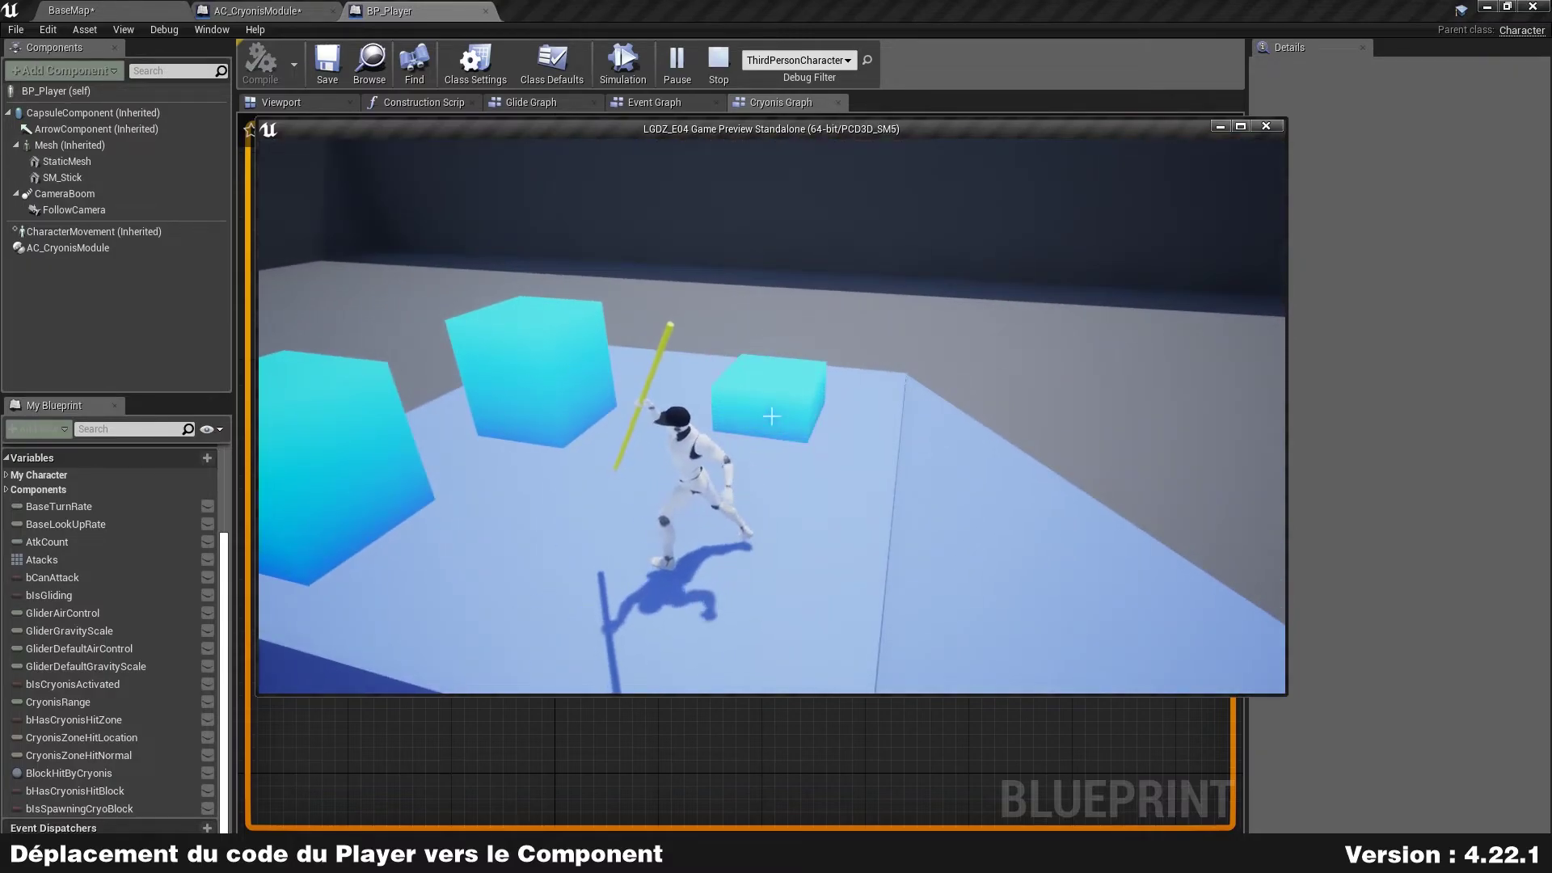
{"action": "key", "text": "Escape"}
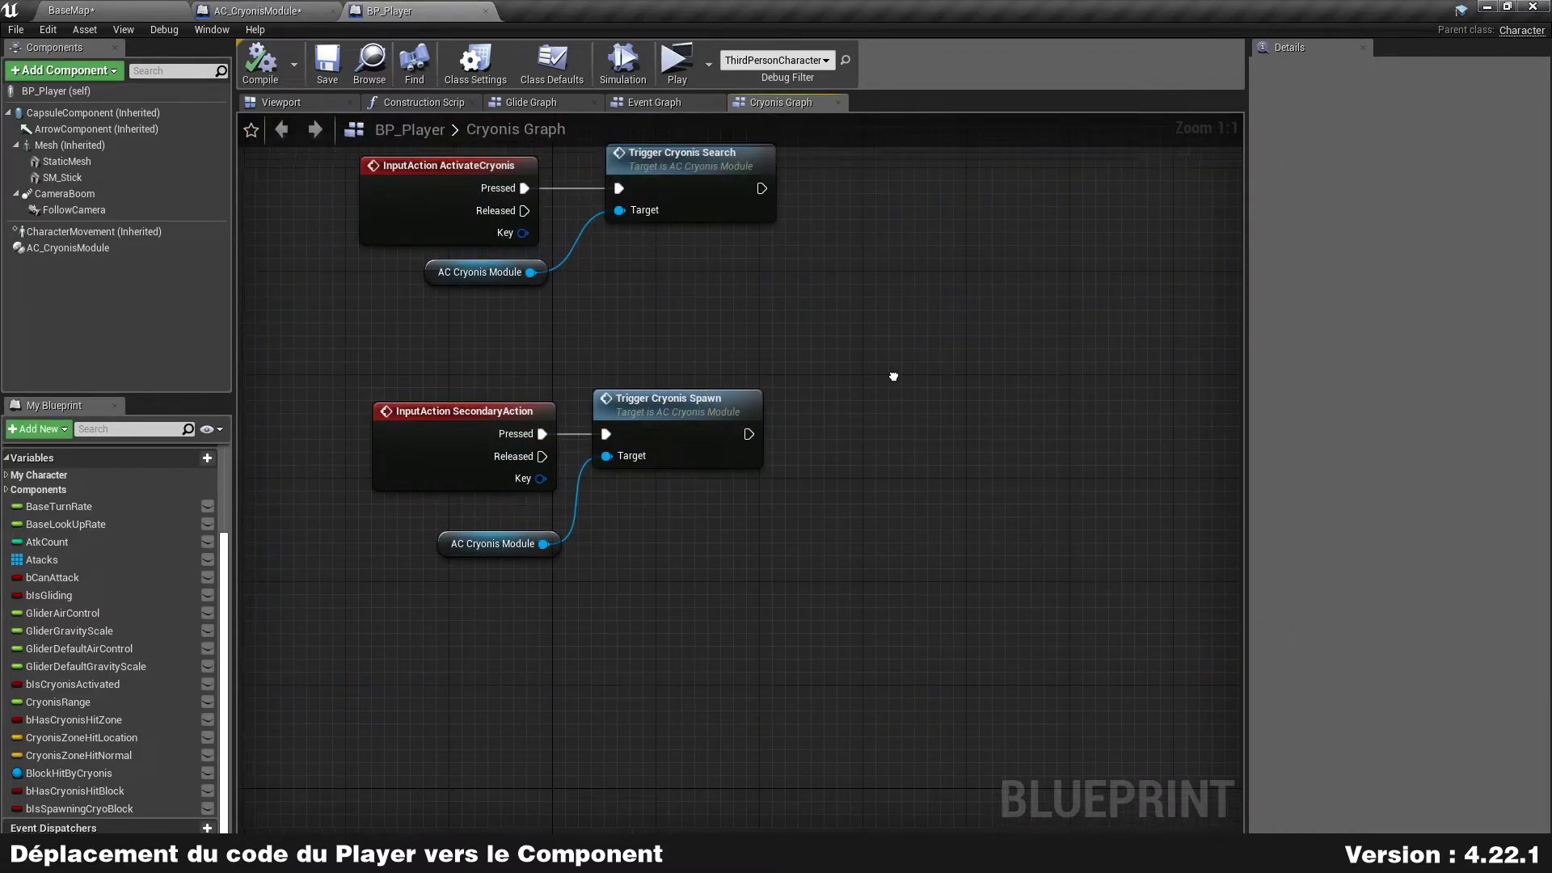
- Review AC_CryonisModule's graph, then return to BP_Player and open the Edit menu to delete unused variables
{"action": "left_click", "coordinate": [257, 10]}
{"action": "scroll", "coordinate": [747, 468], "scroll_direction": "down", "scroll_amount": 3}
{"action": "scroll", "coordinate": [877, 582], "scroll_direction": "down", "scroll_amount": 2}
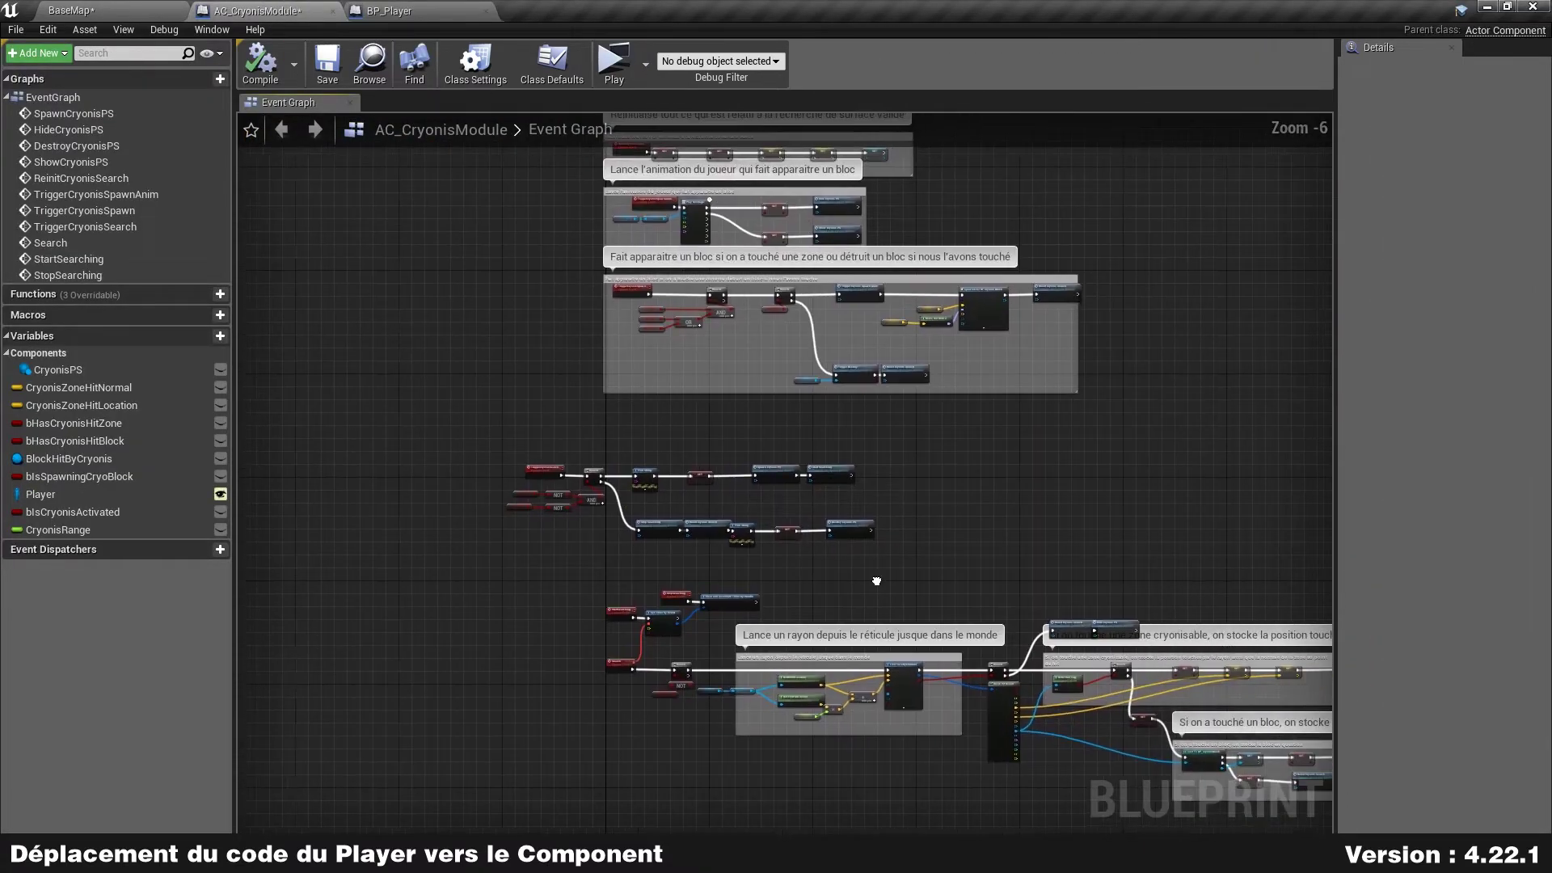
{"action": "right_click_drag", "start_coordinate": [664, 439], "coordinate": [680, 305]}
{"action": "left_click", "coordinate": [355, 10]}
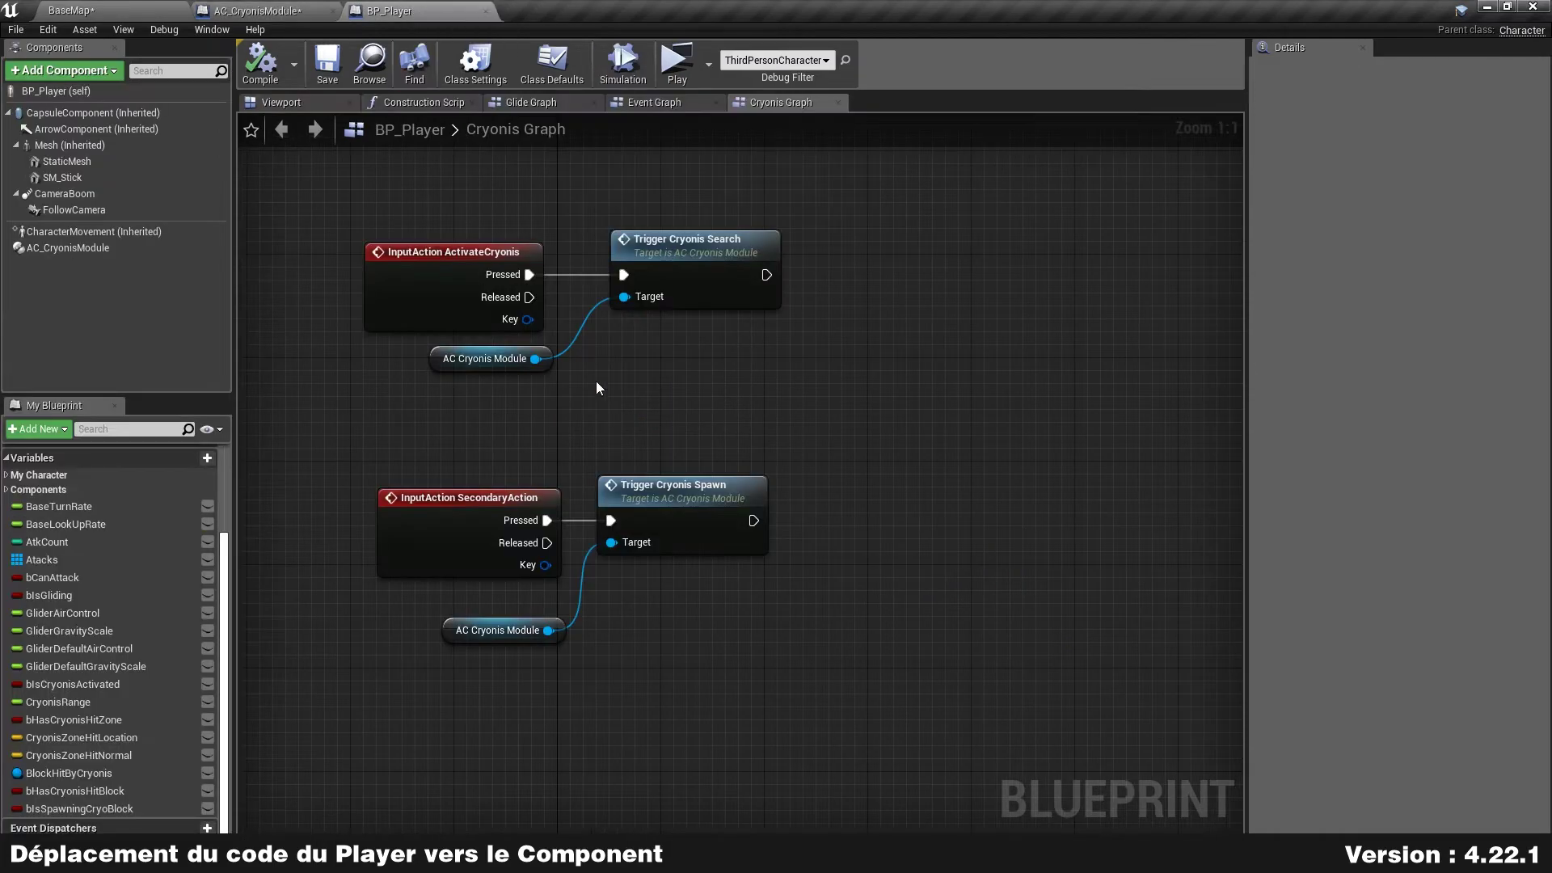
{"action": "right_click_drag", "start_coordinate": [596, 388], "coordinate": [677, 330]}
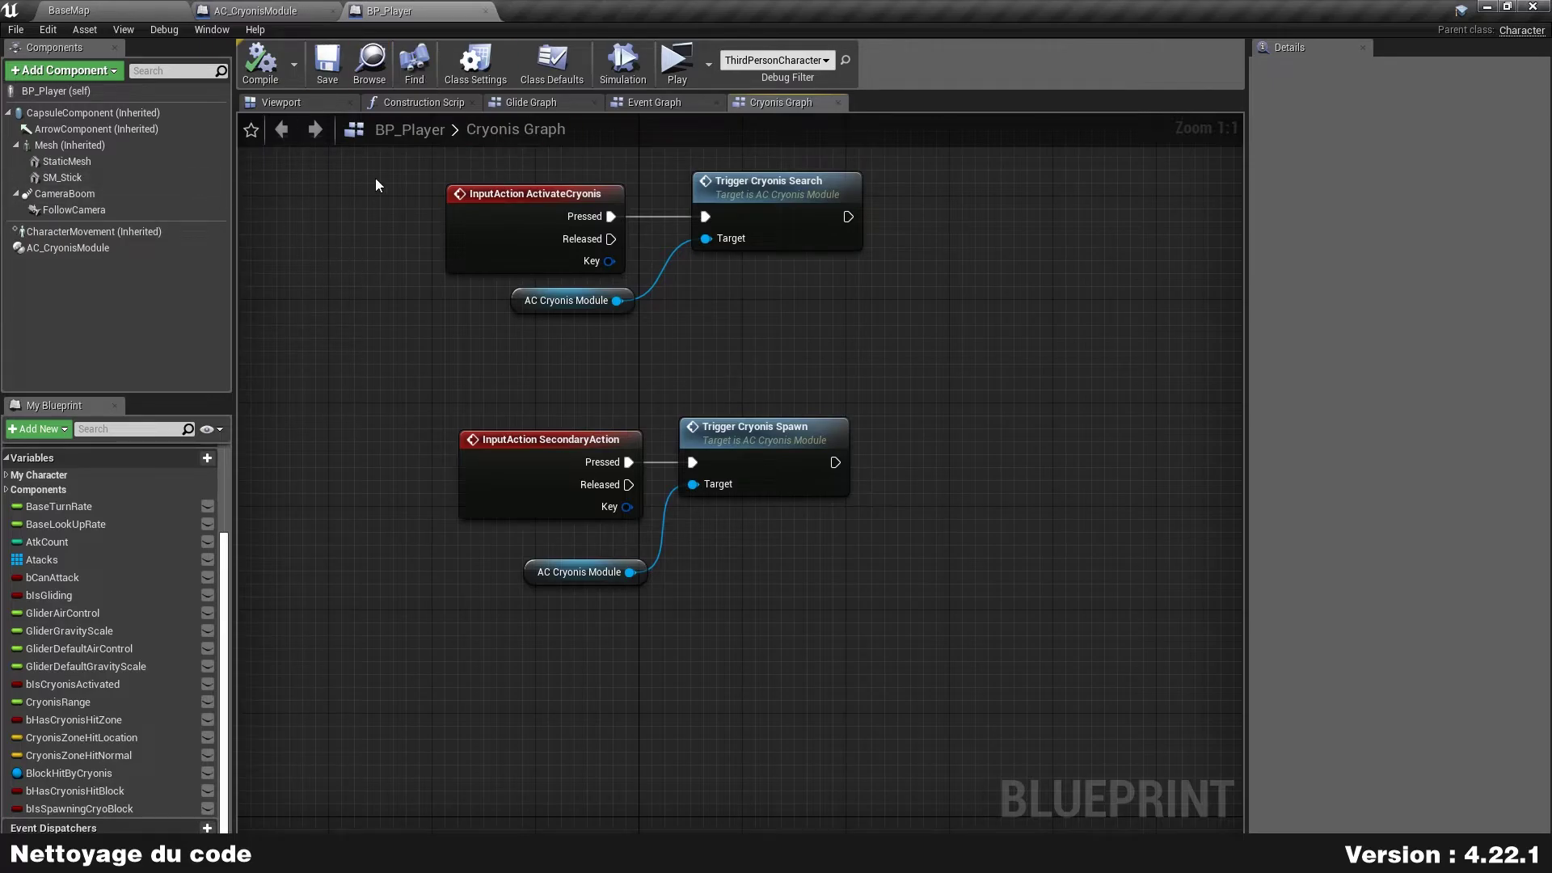
{"action": "left_click", "coordinate": [50, 30]}
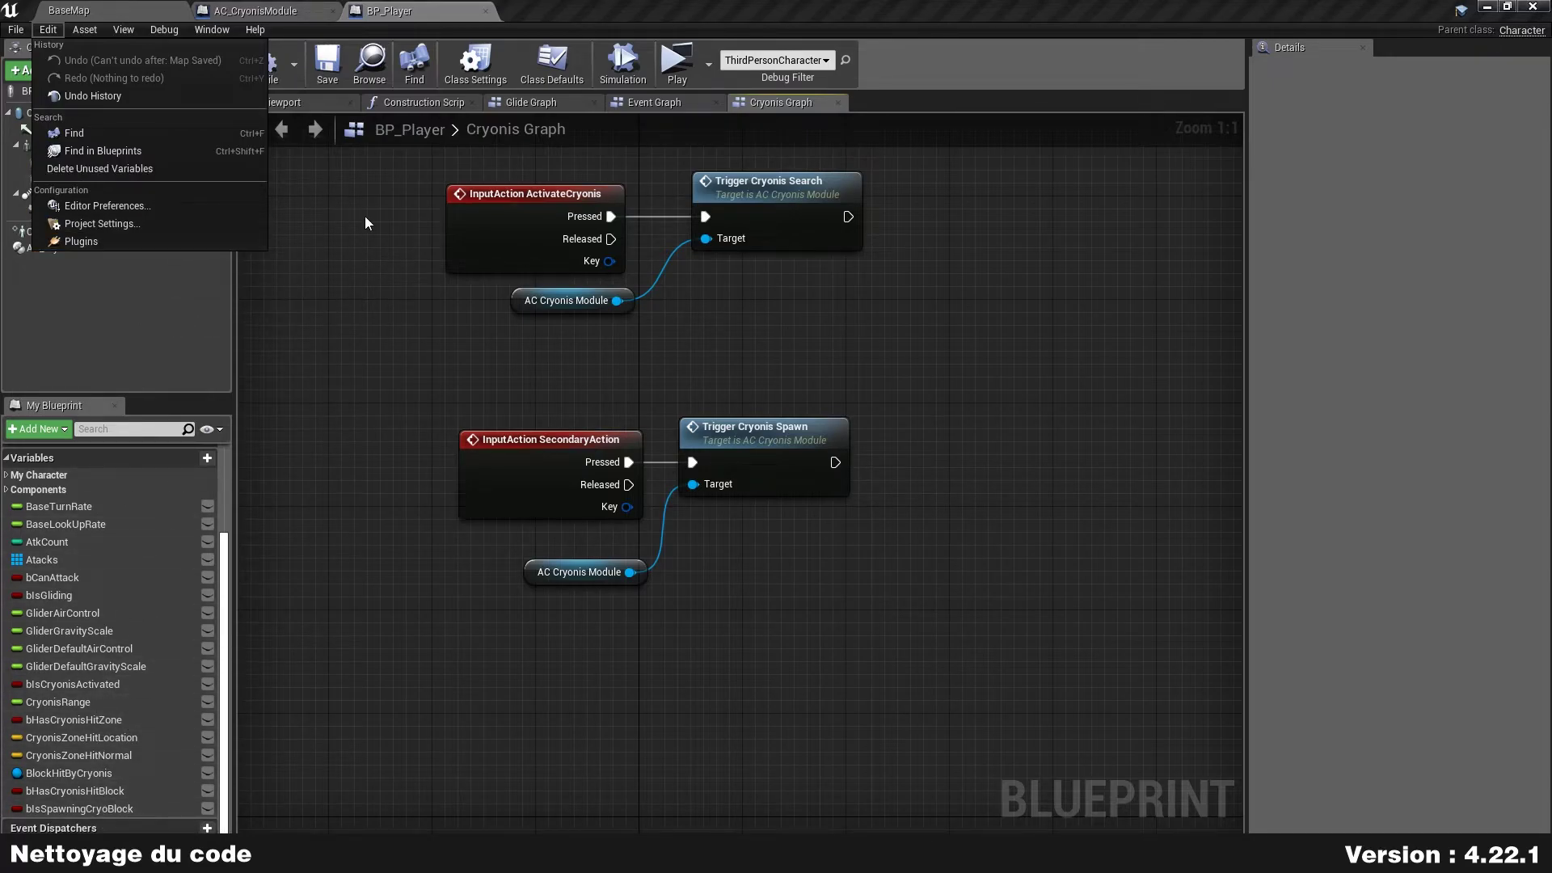
- Delete BP_Player's unused Cryonis variables with Delete Unused Variables and compile the Blueprint
{"action": "left_click", "coordinate": [158, 168]}
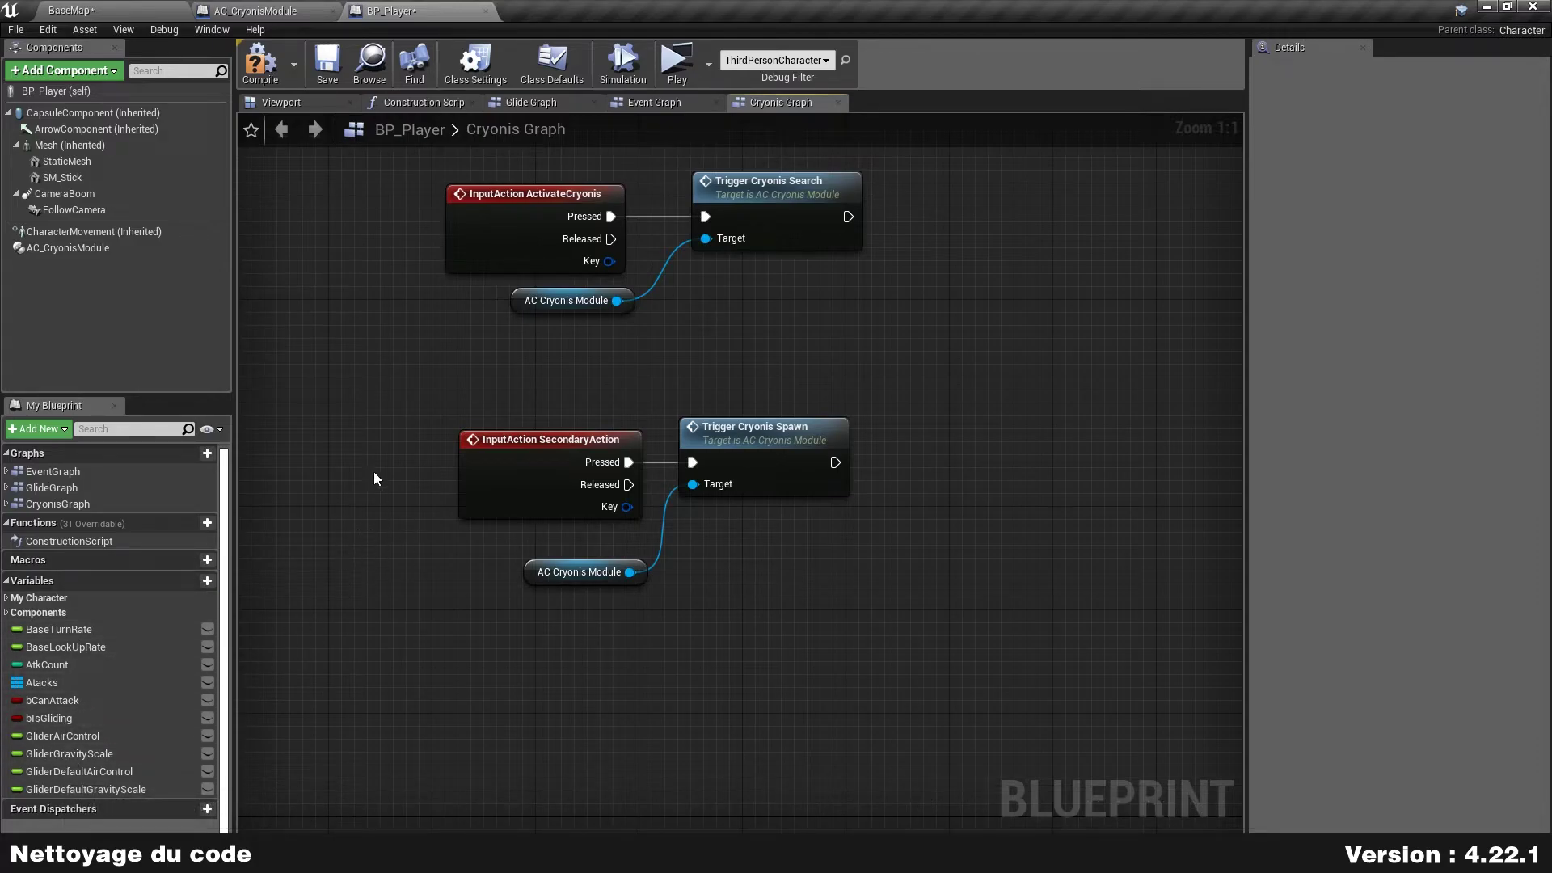
{"action": "scroll", "coordinate": [380, 425], "scroll_direction": "down", "scroll_amount": 1}
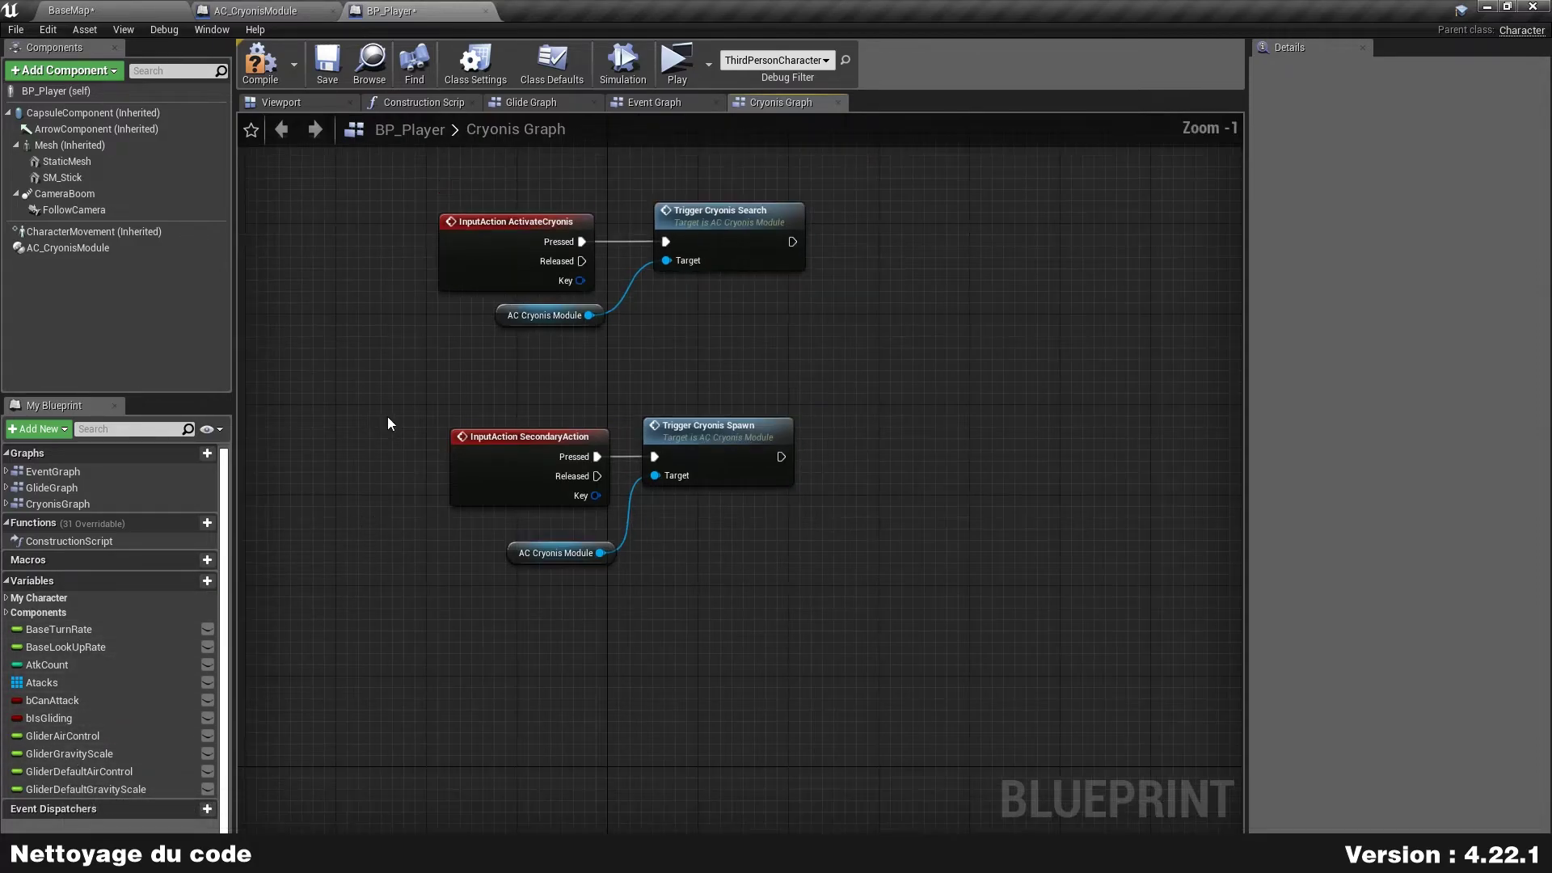
{"action": "left_click", "coordinate": [265, 74]}
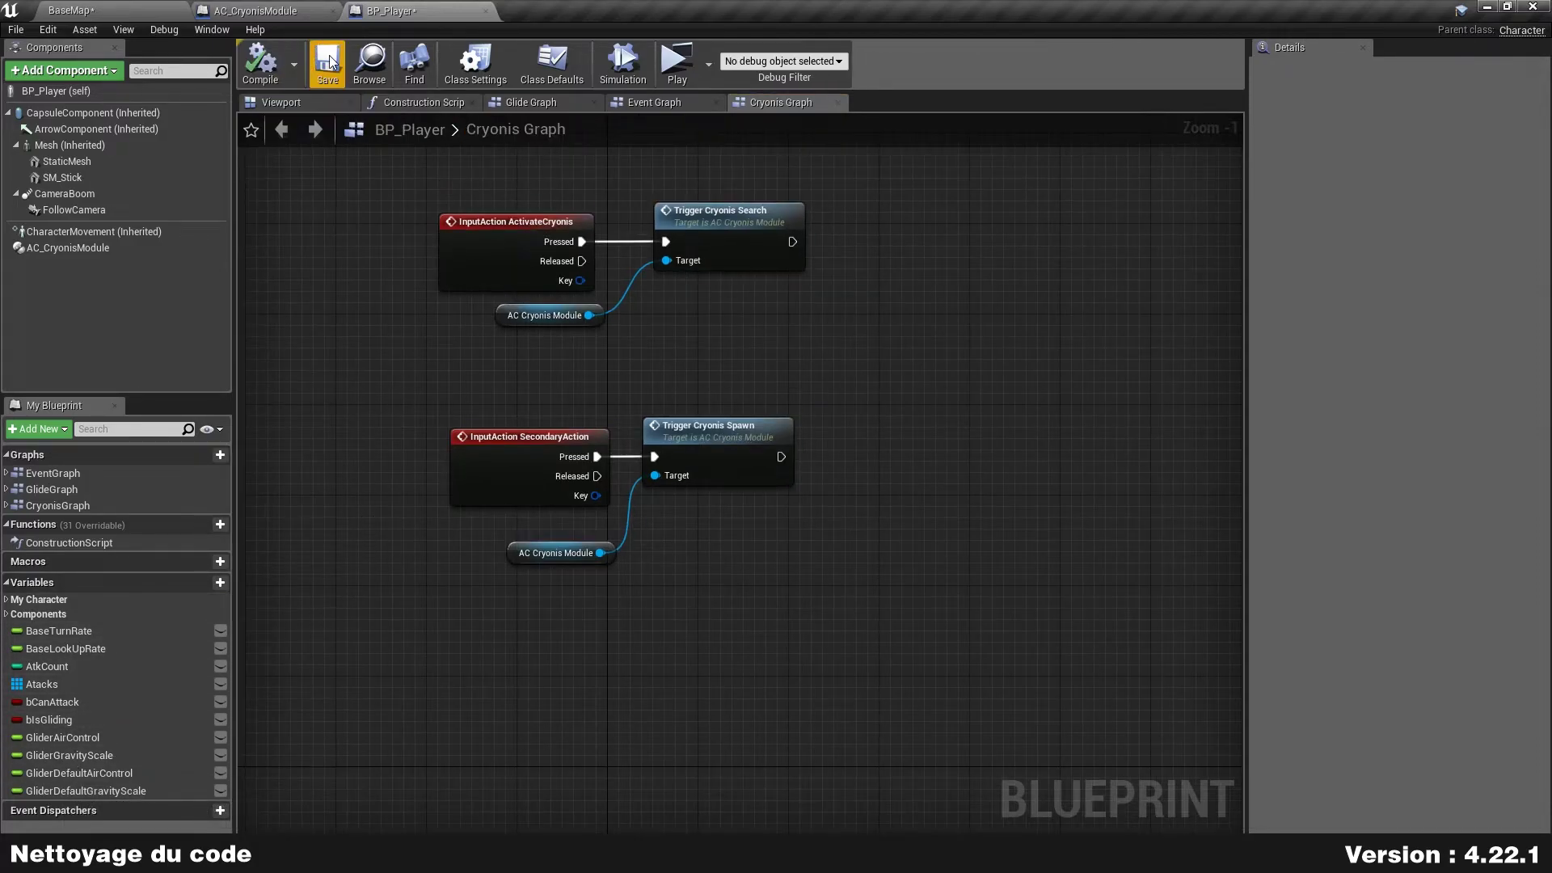
- Switch to AC_CryonisModule and frame the commented node groups in its Event Graph
{"action": "left_click", "coordinate": [269, 10]}
{"action": "right_click_drag", "start_coordinate": [855, 323], "coordinate": [831, 411]}
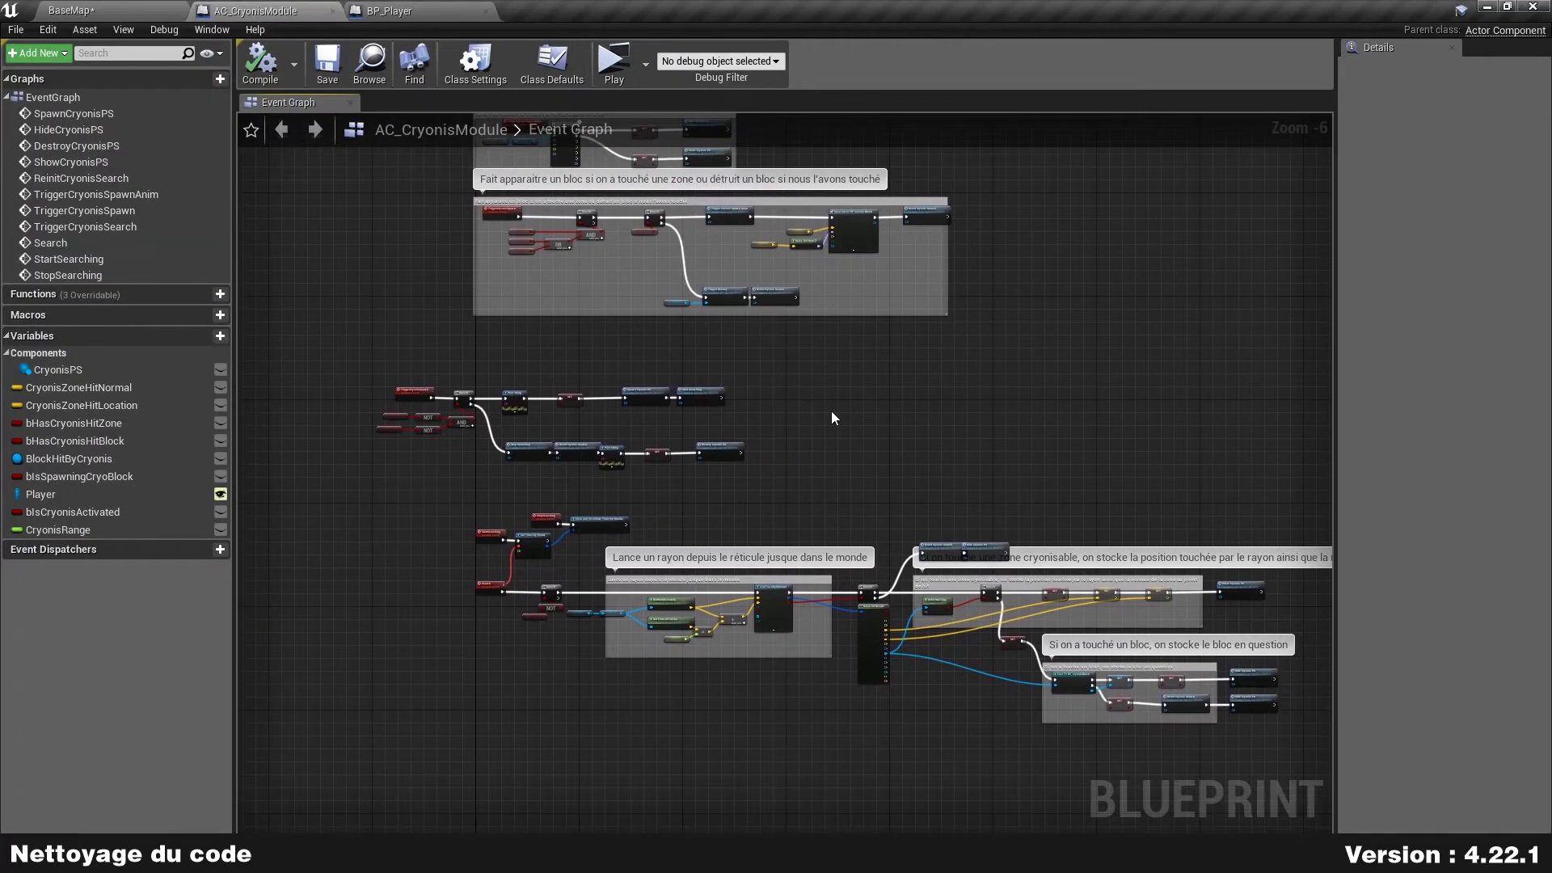
{"action": "right_click_drag", "start_coordinate": [386, 289], "coordinate": [415, 423]}
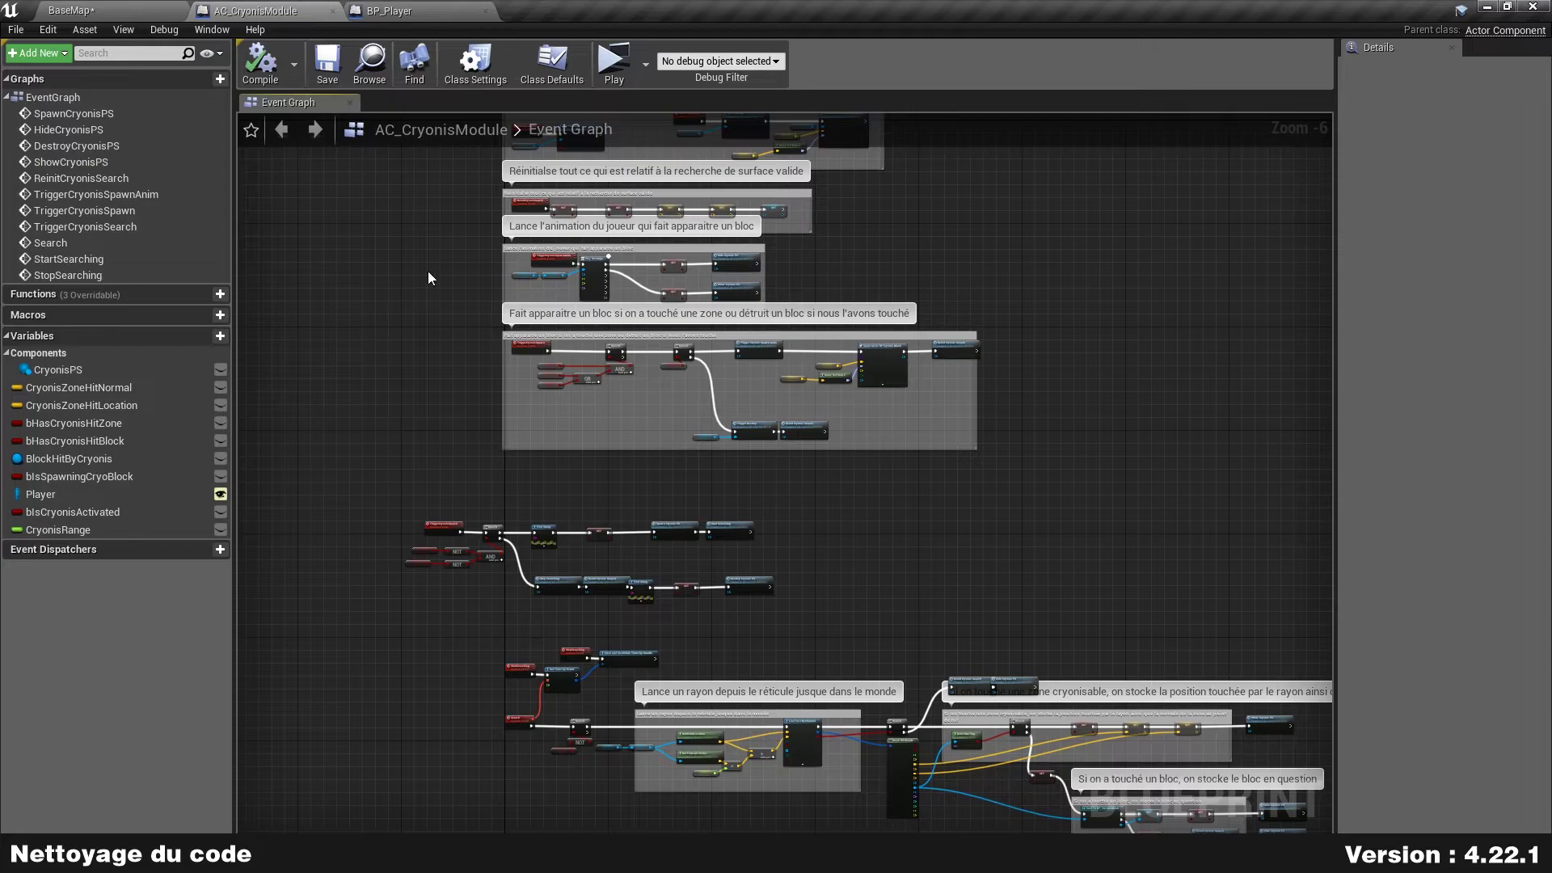
{"action": "scroll", "coordinate": [356, 315], "scroll_direction": "up", "scroll_amount": 1}
{"action": "right_click_drag", "start_coordinate": [440, 304], "coordinate": [377, 414]}
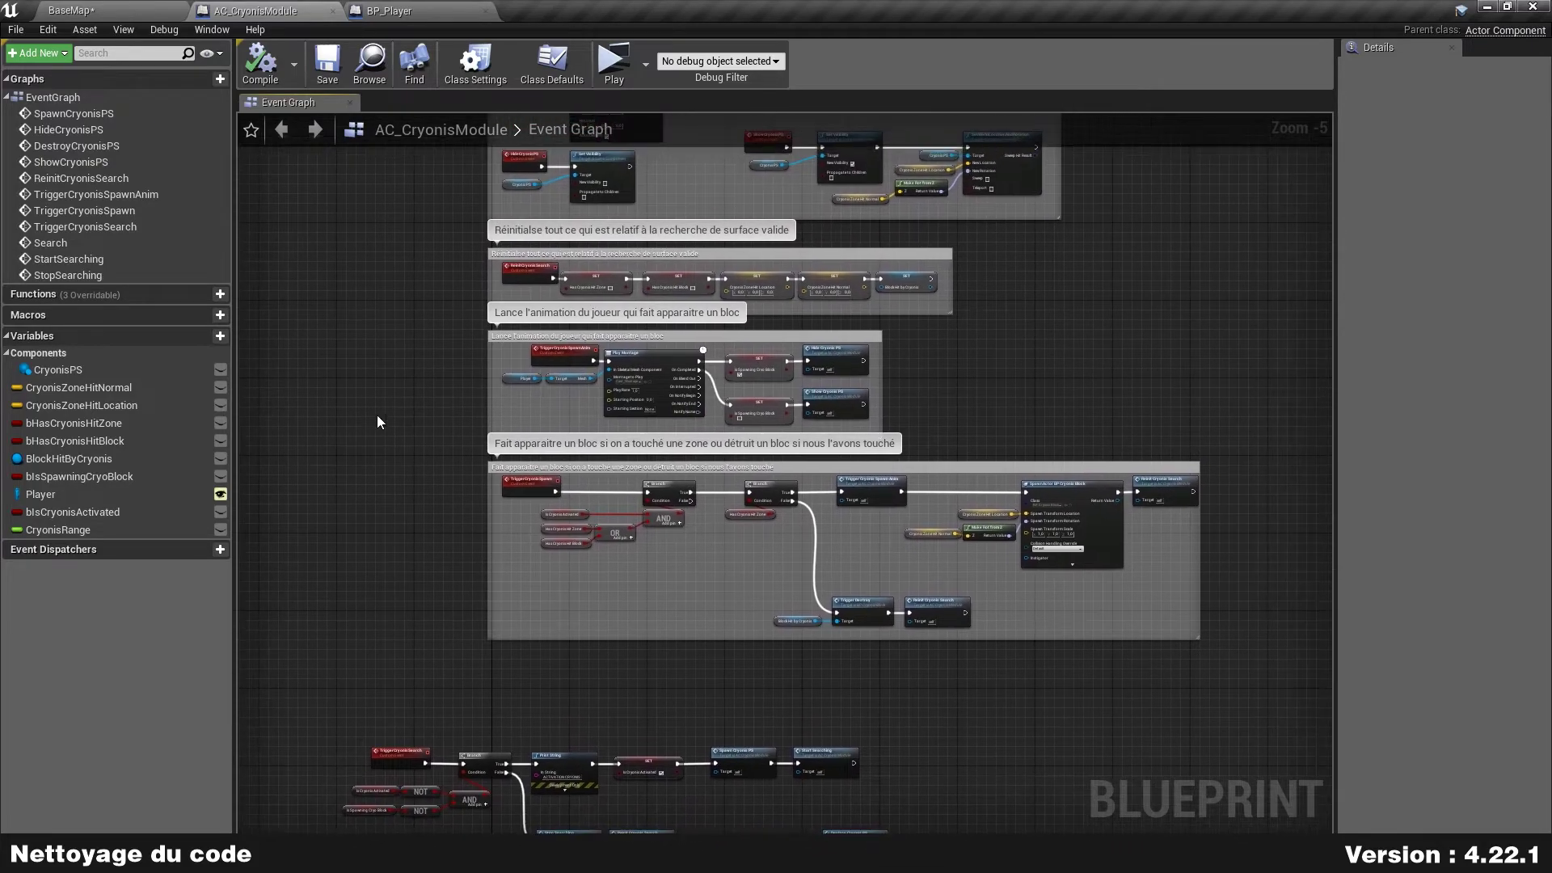
- Inspect the details of the CryonisPS and CryonisZoneHitLocation variables
{"action": "left_click", "coordinate": [91, 367]}
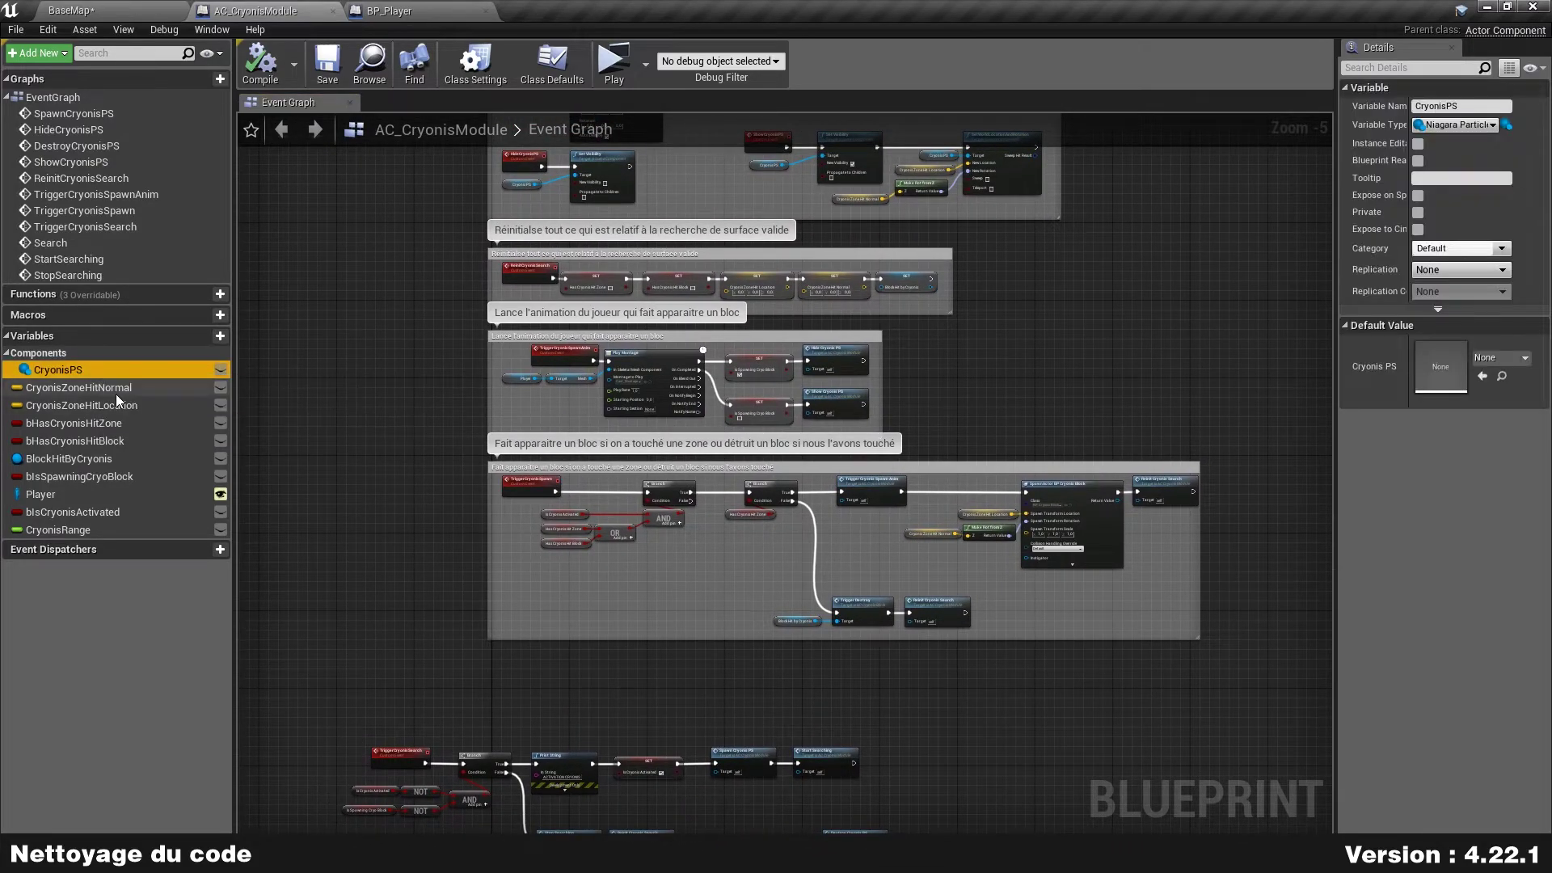
{"action": "left_click", "coordinate": [127, 388]}
{"action": "left_click", "coordinate": [117, 406]}
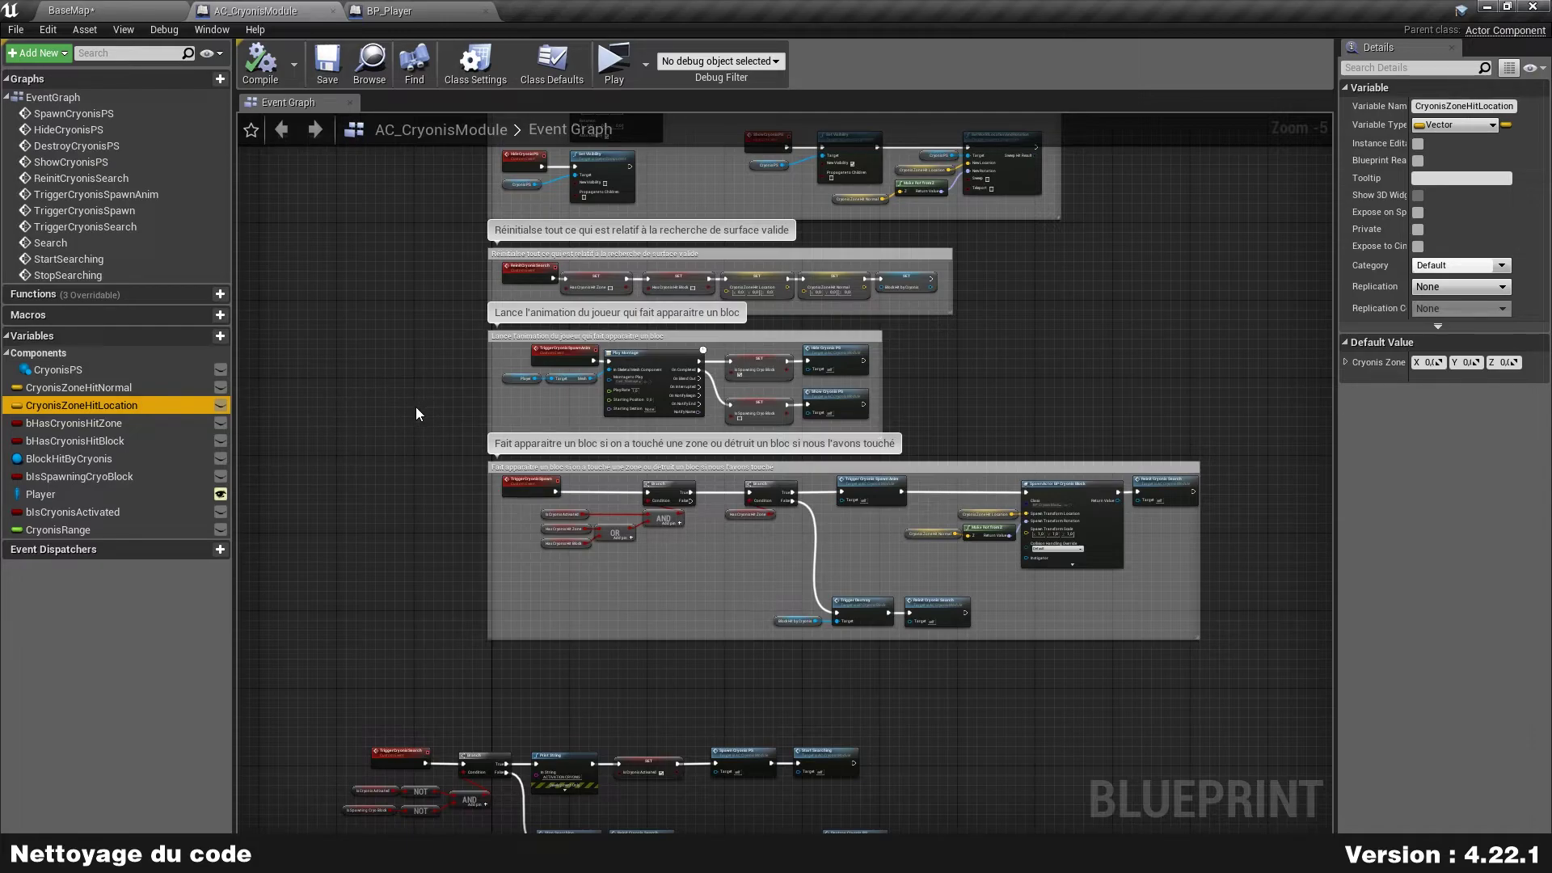
{"action": "left_click", "coordinate": [69, 367]}
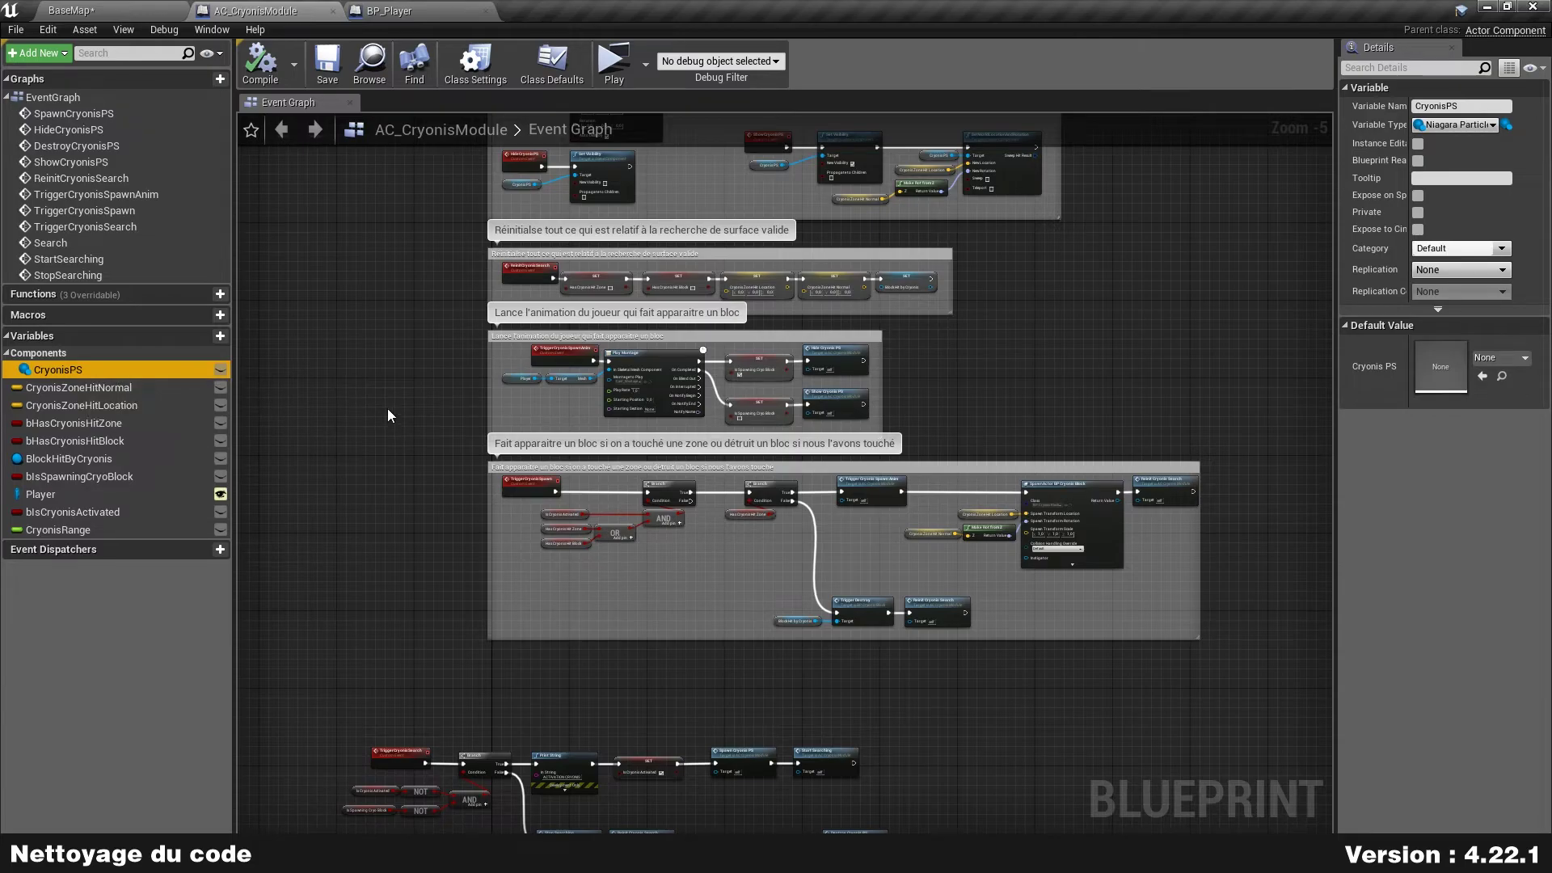
- Rename CryonisPS to PS and CryonisZoneHitNormal to ValidZoneHitNormal
{"action": "key", "text": "F2"}
{"action": "type", "text": "PS"}
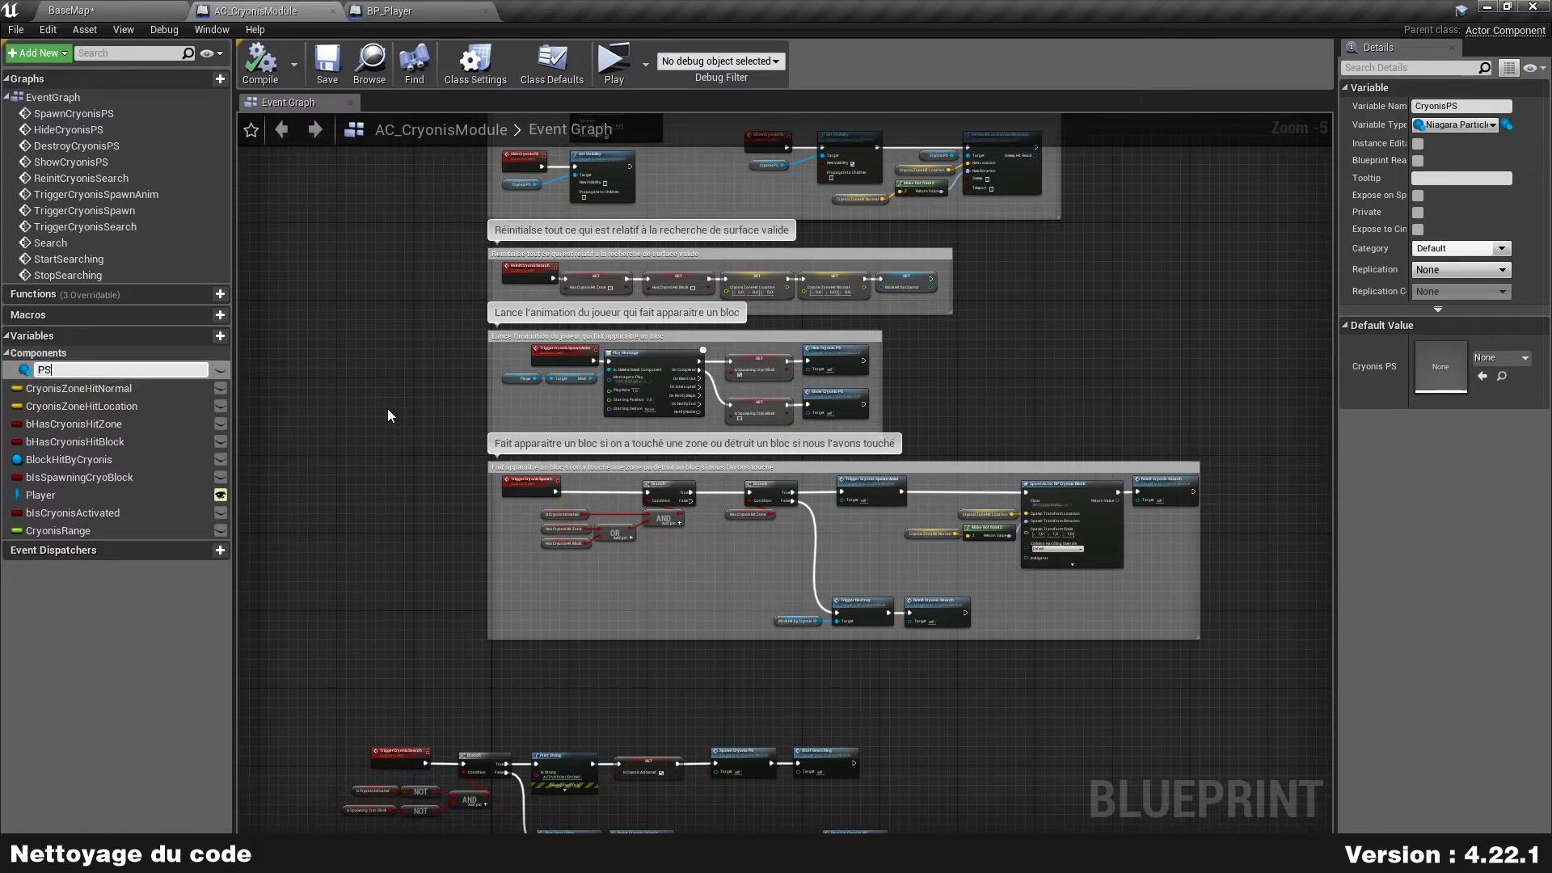
{"action": "key", "text": "Return"}
{"action": "key", "text": "Down"}
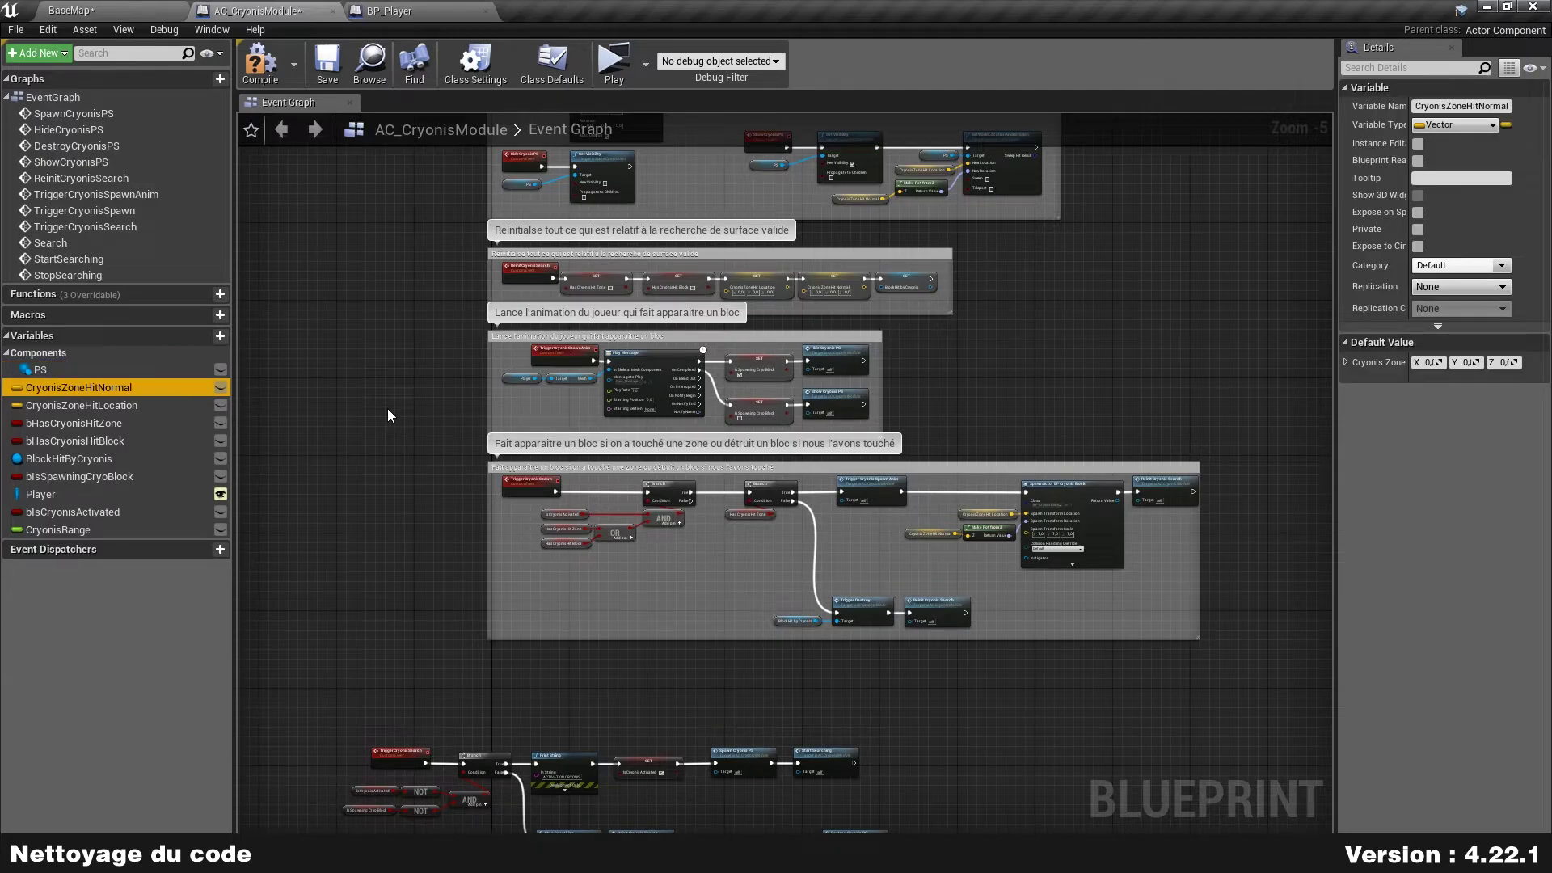
{"action": "key", "text": "F2"}
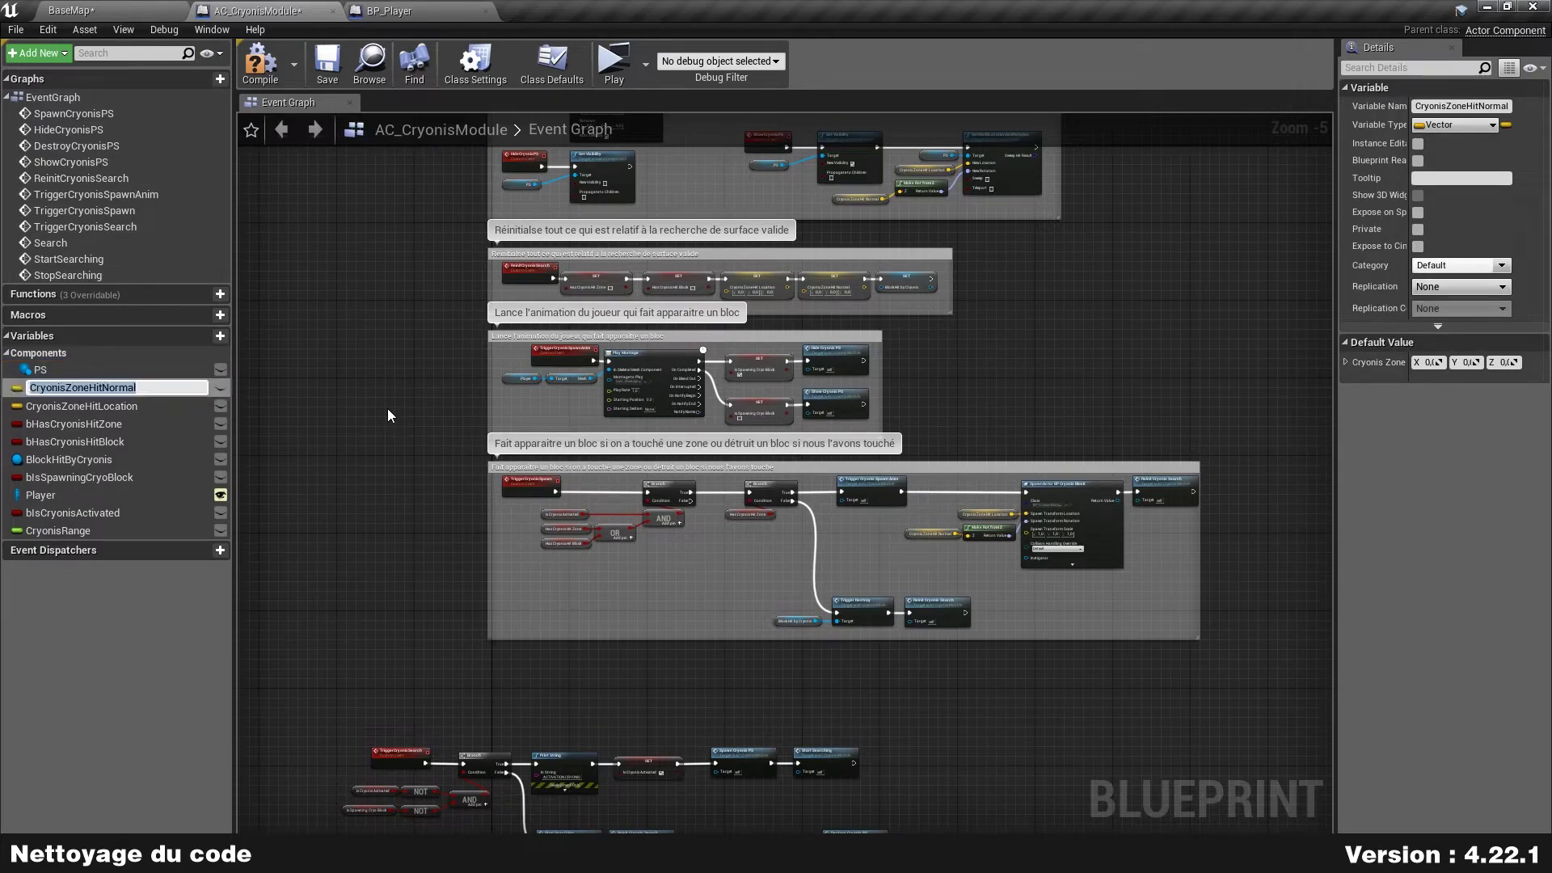
{"action": "key", "text": "Home"}
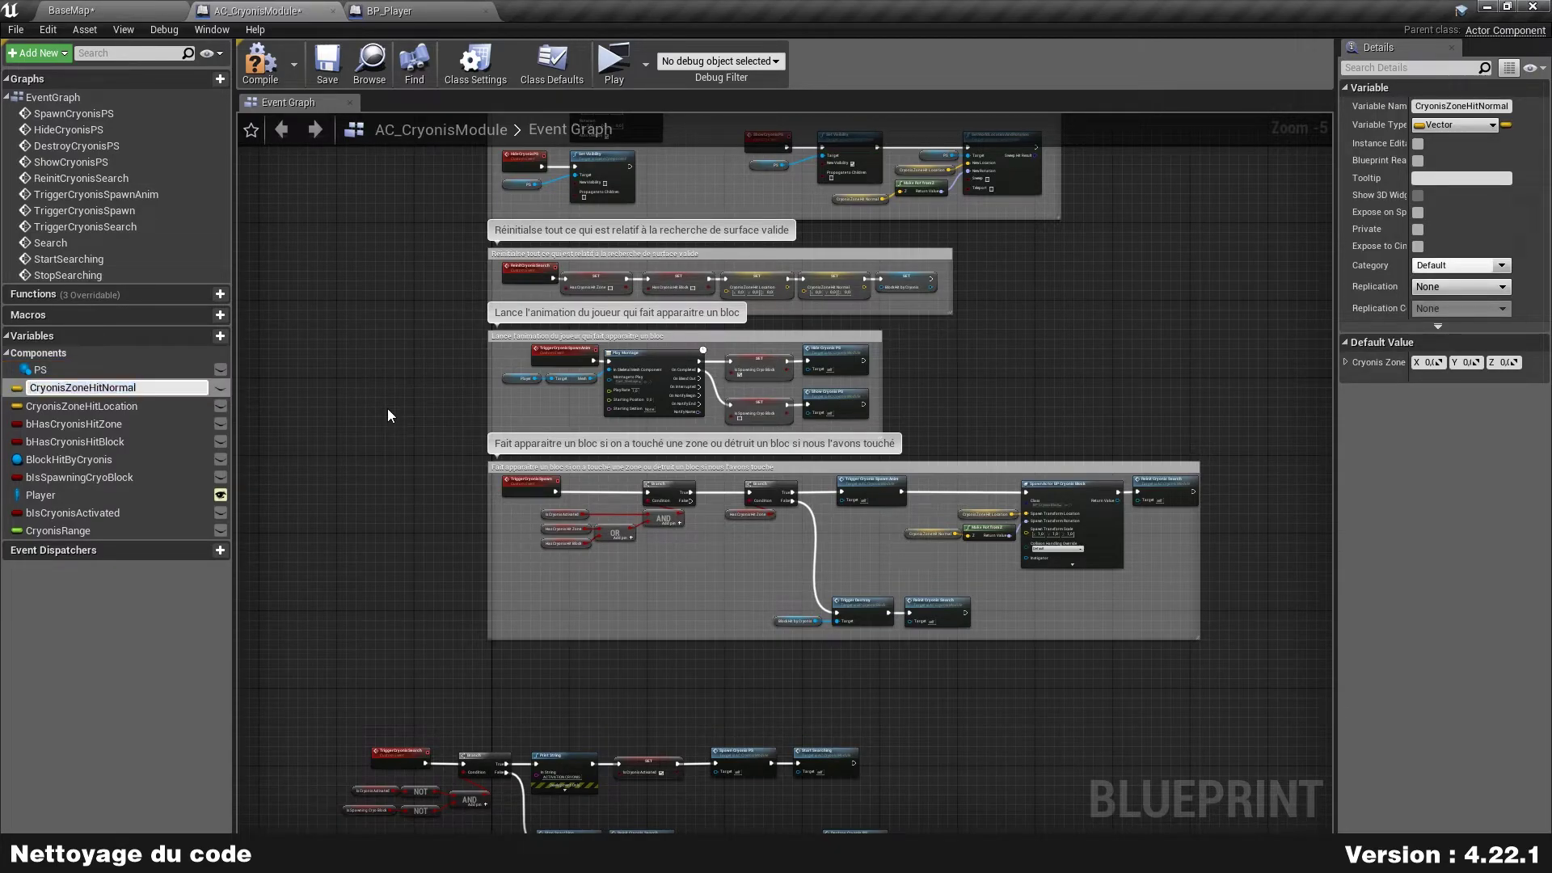
{"action": "type", "text": "Valid"}
{"action": "key", "text": "Delete"}
{"action": "key", "text": "Delete"}
{"action": "key", "text": "Delete"}
{"action": "key", "text": "Delete"}
{"action": "key", "text": "Delete"}
{"action": "key", "text": "Delete"}
{"action": "key", "text": "Delete"}
{"action": "key", "text": "Delete"}
{"action": "key", "text": "Delete"}
{"action": "key", "text": "Delete"}
{"action": "key", "text": "Delete"}
{"action": "key", "text": "Return"}
{"action": "key", "text": "Down"}
- Rename CryonisZoneHitLocation to ValidZoneHitLocation
{"action": "key", "text": "F2"}
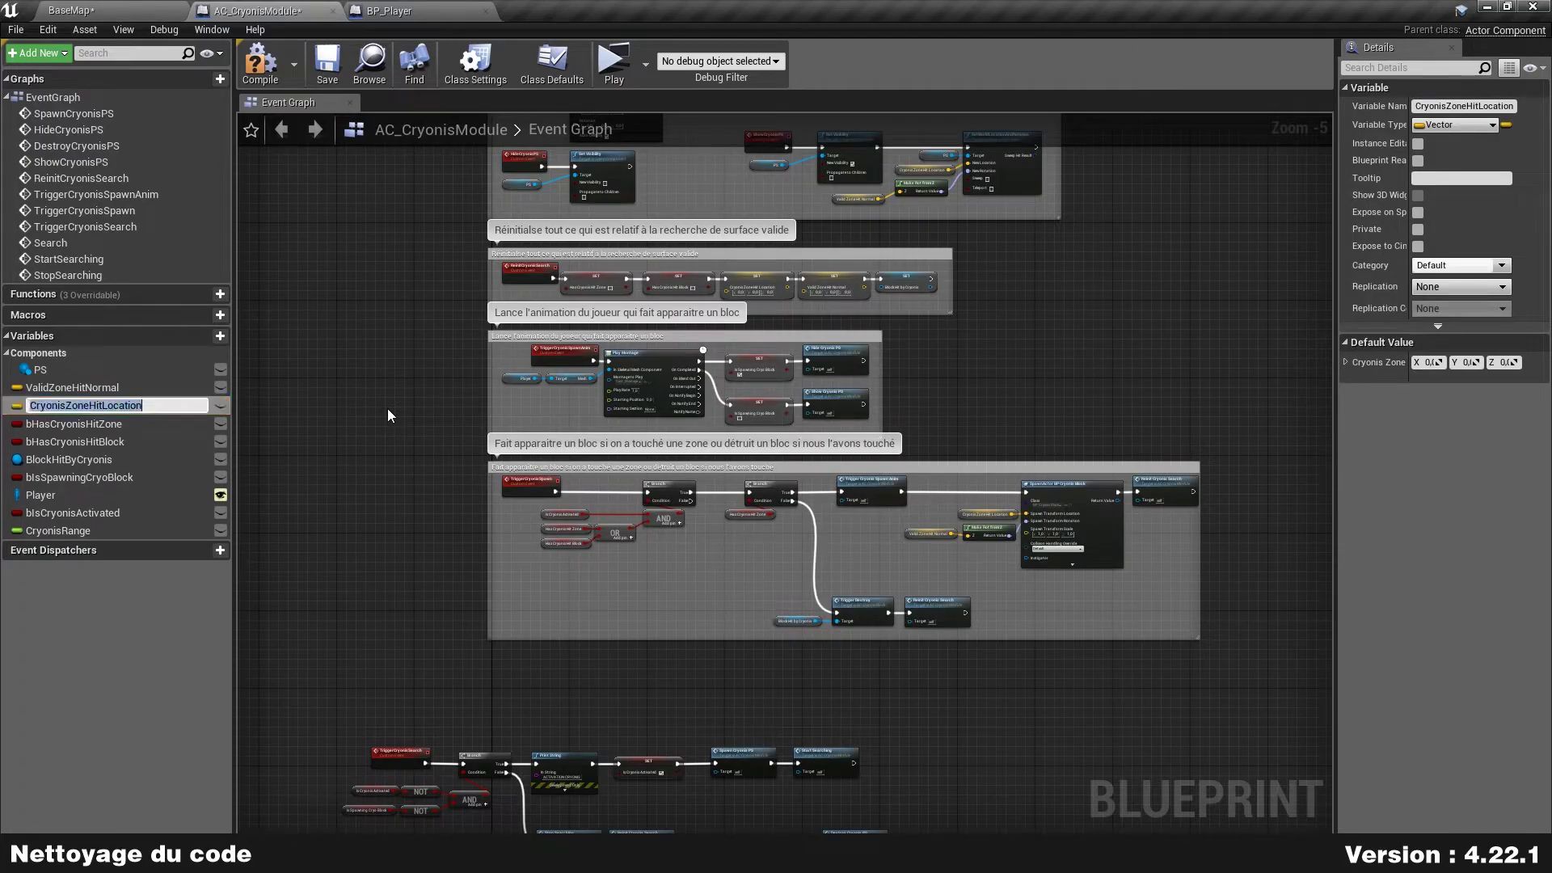
{"action": "key", "text": "Home"}
{"action": "key", "text": "Delete"}
{"action": "key", "text": "Delete"}
{"action": "key", "text": "Delete"}
{"action": "key", "text": "Delete"}
{"action": "key", "text": "Delete"}
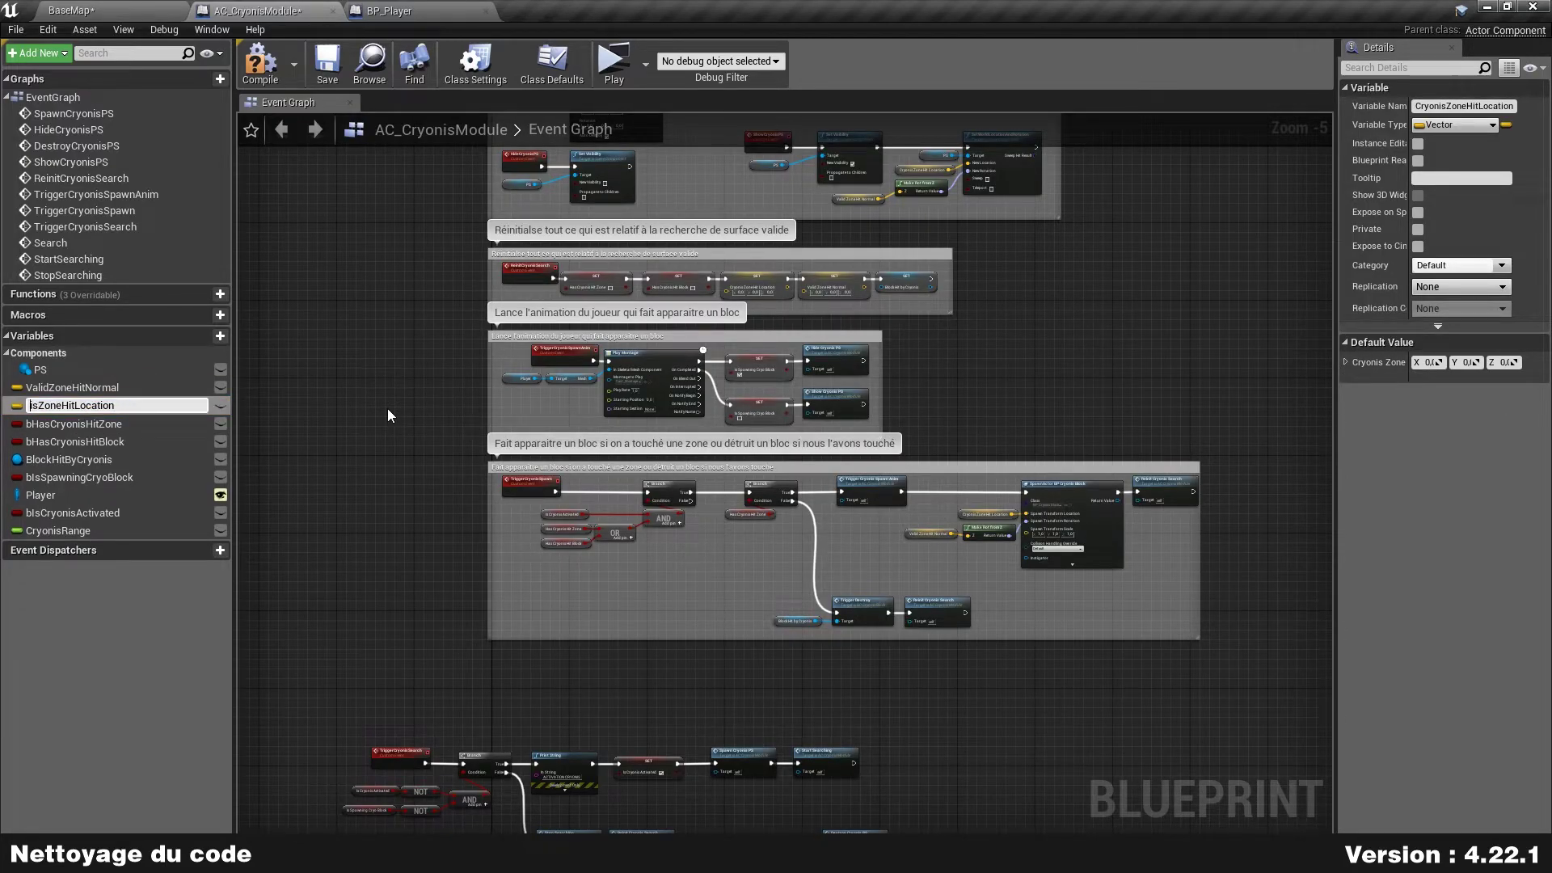
{"action": "key", "text": "Delete"}
{"action": "key", "text": "Delete"}
{"action": "type", "text": "Valid"}
{"action": "key", "text": "Return"}
{"action": "key", "text": "Down"}
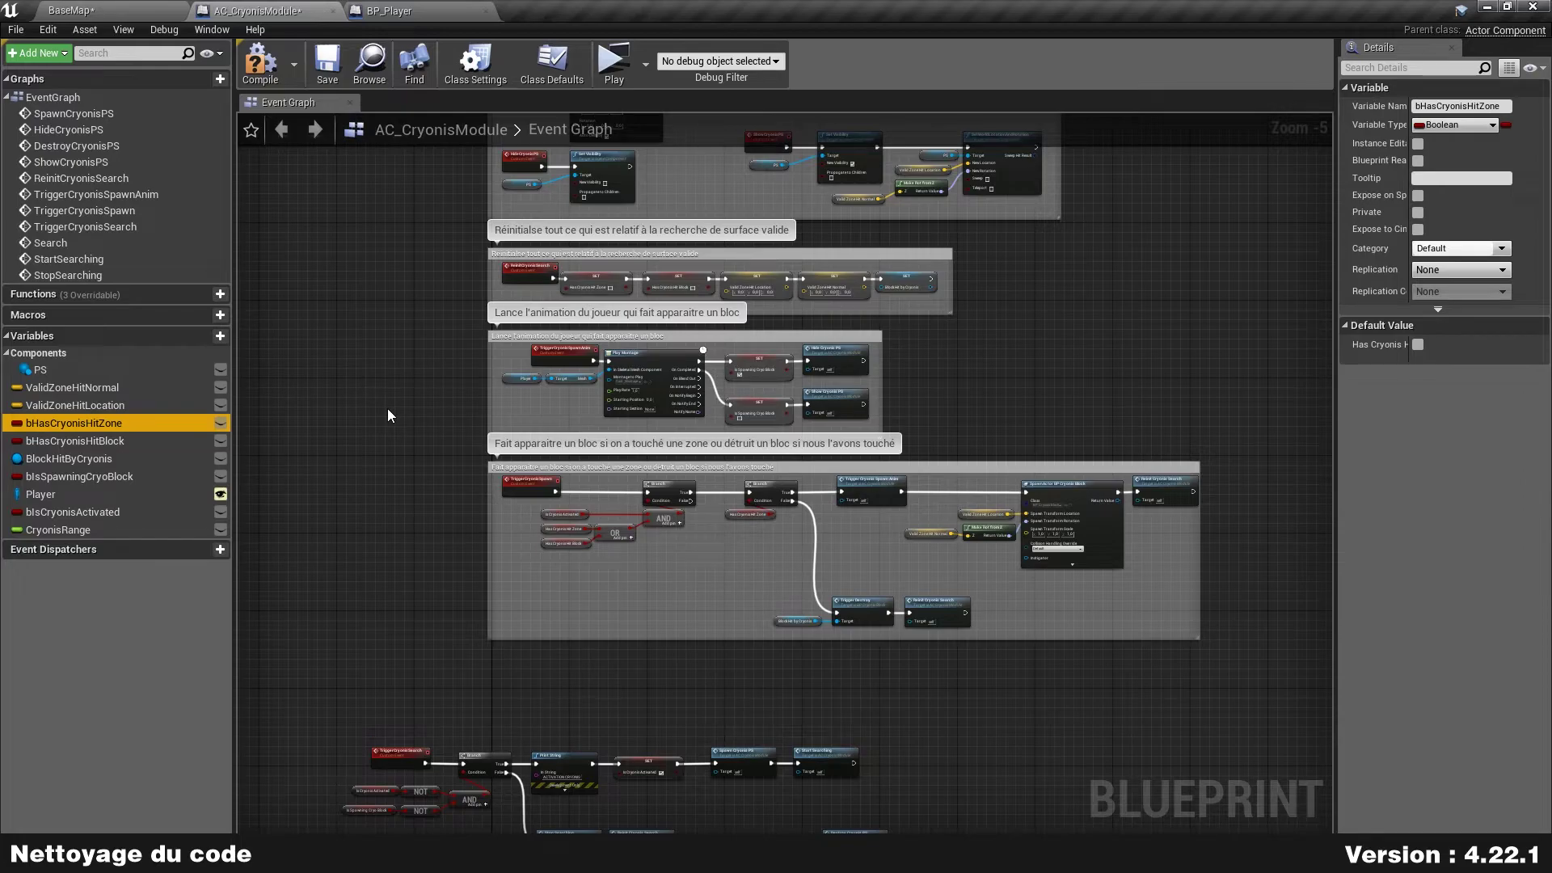
- Rename bHasCryonisHitZone to bHasHitValidZone and bHasCryonisHitBlock to bHasHitBlock
{"action": "key", "text": "F2"}
{"action": "key", "text": "Home"}
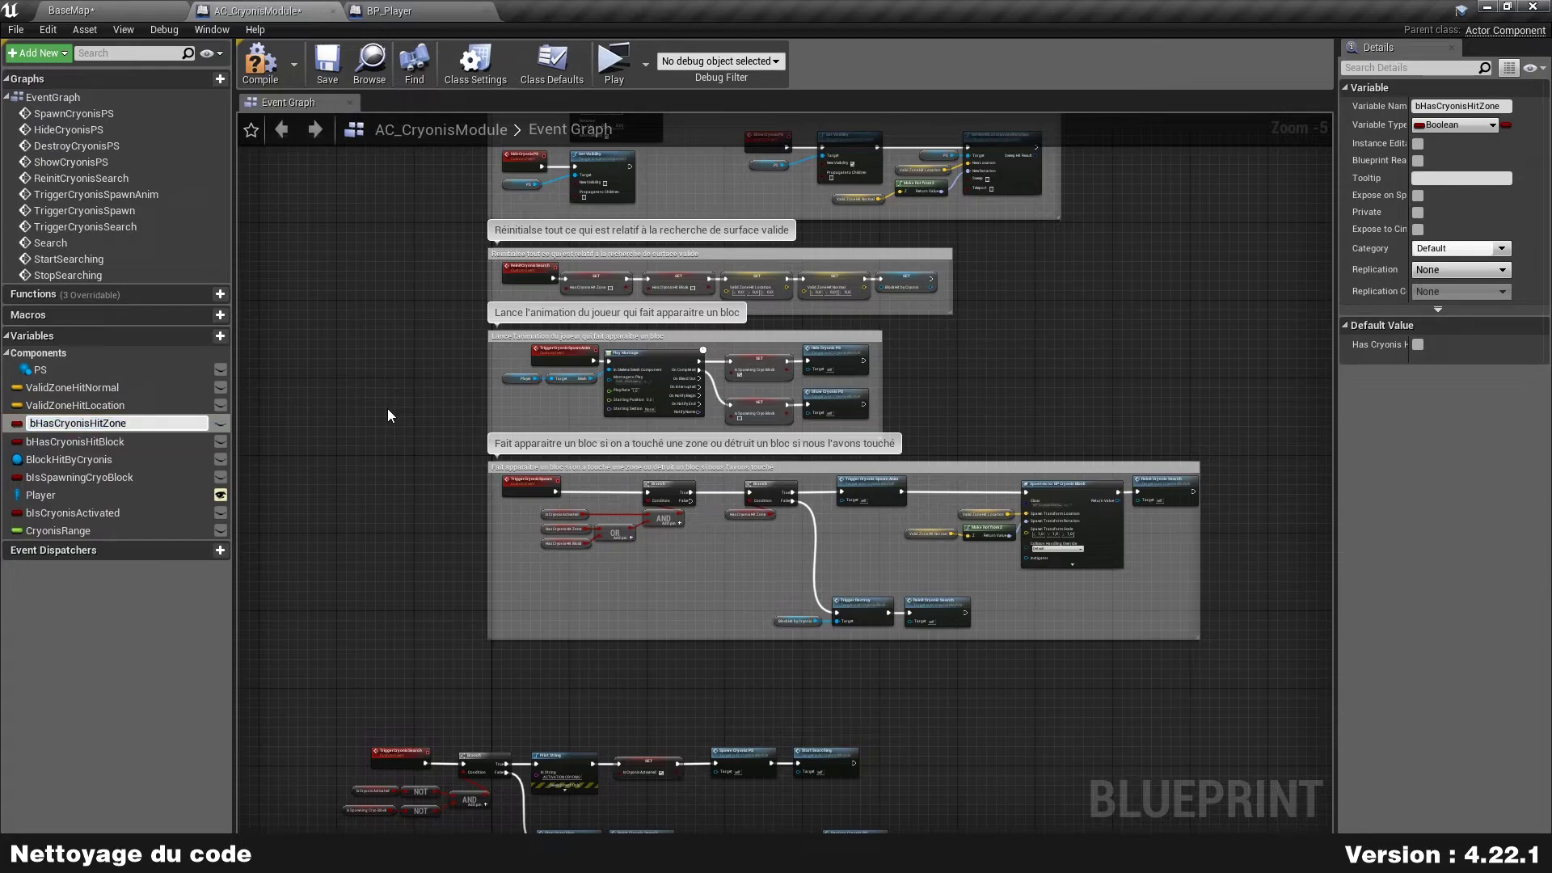
{"action": "key", "text": "shift+End"}
{"action": "type", "text": "HitVali"}
{"action": "type", "text": "dZone"}
{"action": "key", "text": "Return"}
{"action": "key", "text": "Down"}
{"action": "key", "text": "F2"}
{"action": "key", "text": "Home"}
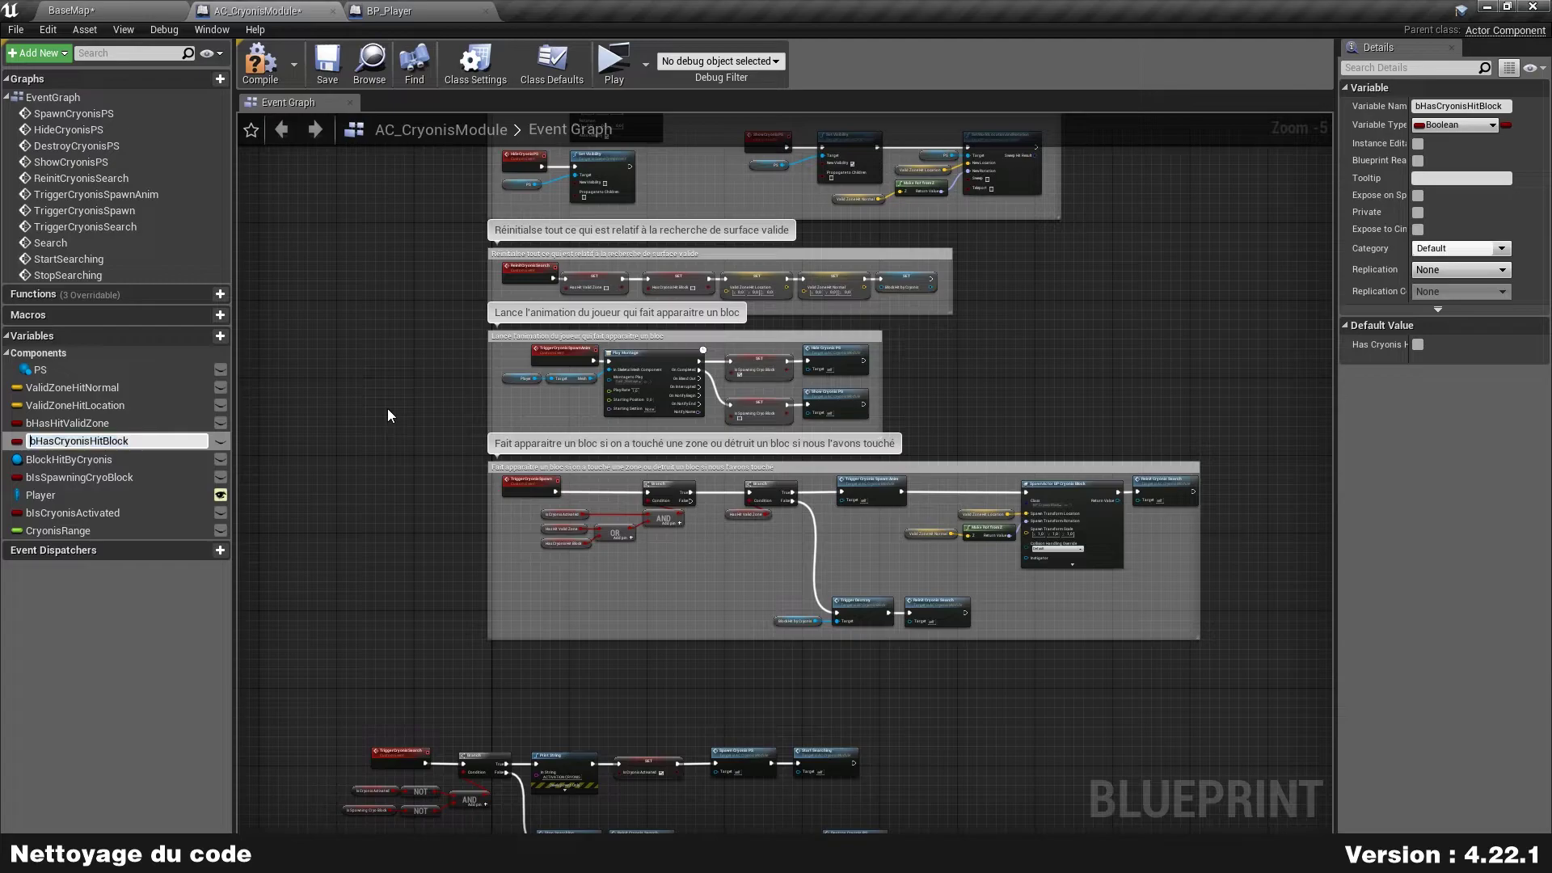
{"action": "key", "text": "Right"}
{"action": "key", "text": "shift+Right"}
{"action": "key", "text": "shift+Right"}
{"action": "key", "text": "shift+Right"}
{"action": "key", "text": "shift+Right"}
{"action": "key", "text": "shift+Right"}
{"action": "key", "text": "shift+Right"}
{"action": "key", "text": "shift+Right"}
{"action": "key", "text": "BackSpace"}
{"action": "key", "text": "Return"}
{"action": "key", "text": "Down"}
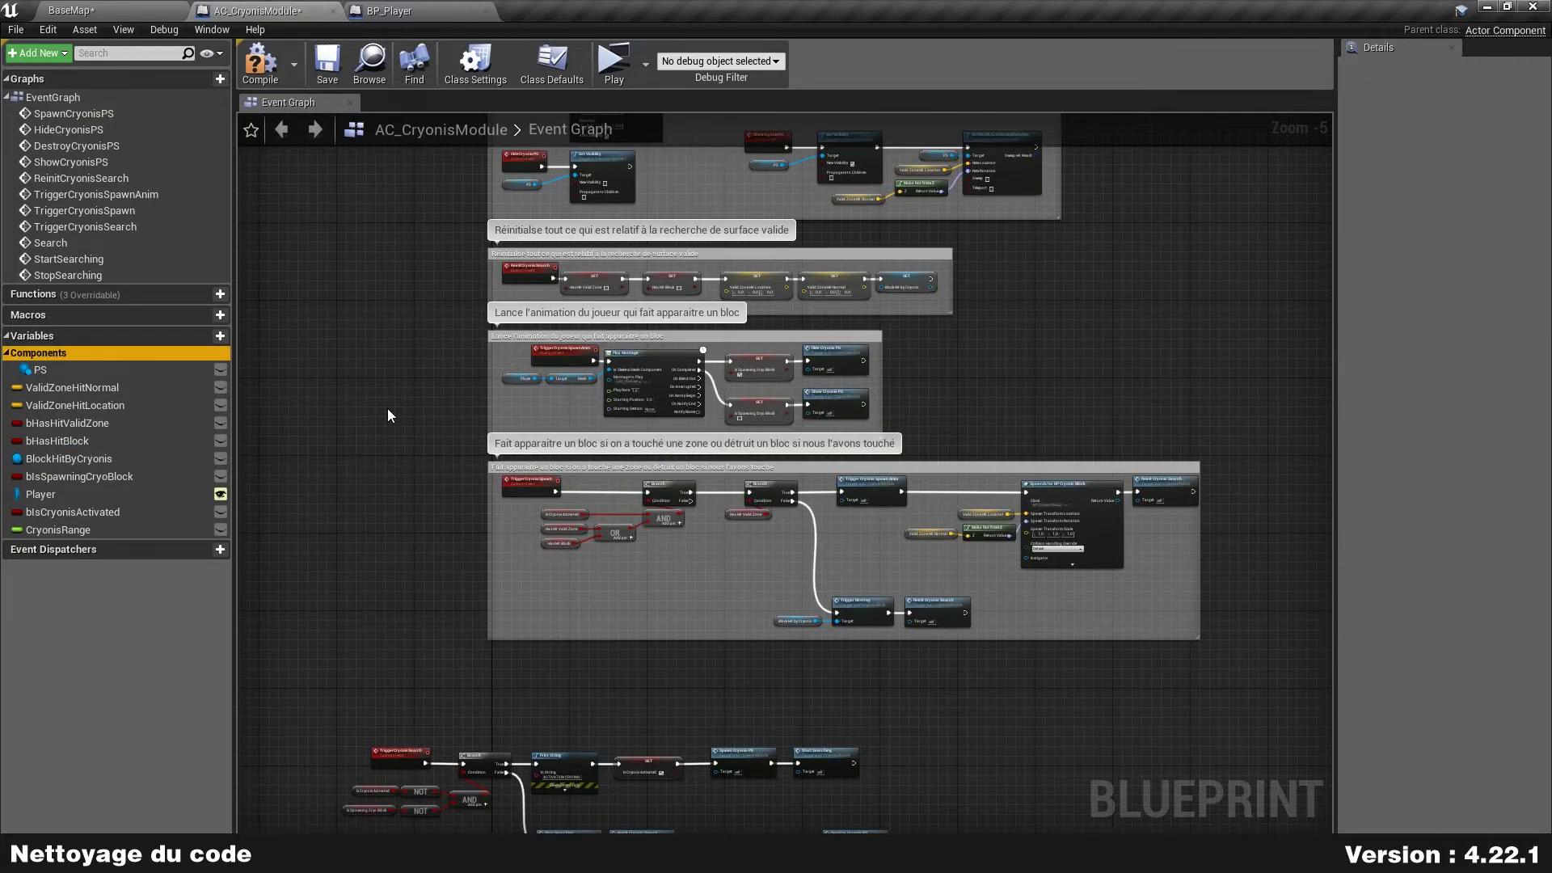
- Rename BlockHitByCryonis to TargetedBlock and bIsSpawningCryoBlock to bIsSpawningBlock
{"action": "key", "text": "Up"}
{"action": "key", "text": "Up"}
{"action": "key", "text": "Up"}
{"action": "key", "text": "Down"}
{"action": "key", "text": "Down"}
{"action": "key", "text": "Down"}
{"action": "key", "text": "Down"}
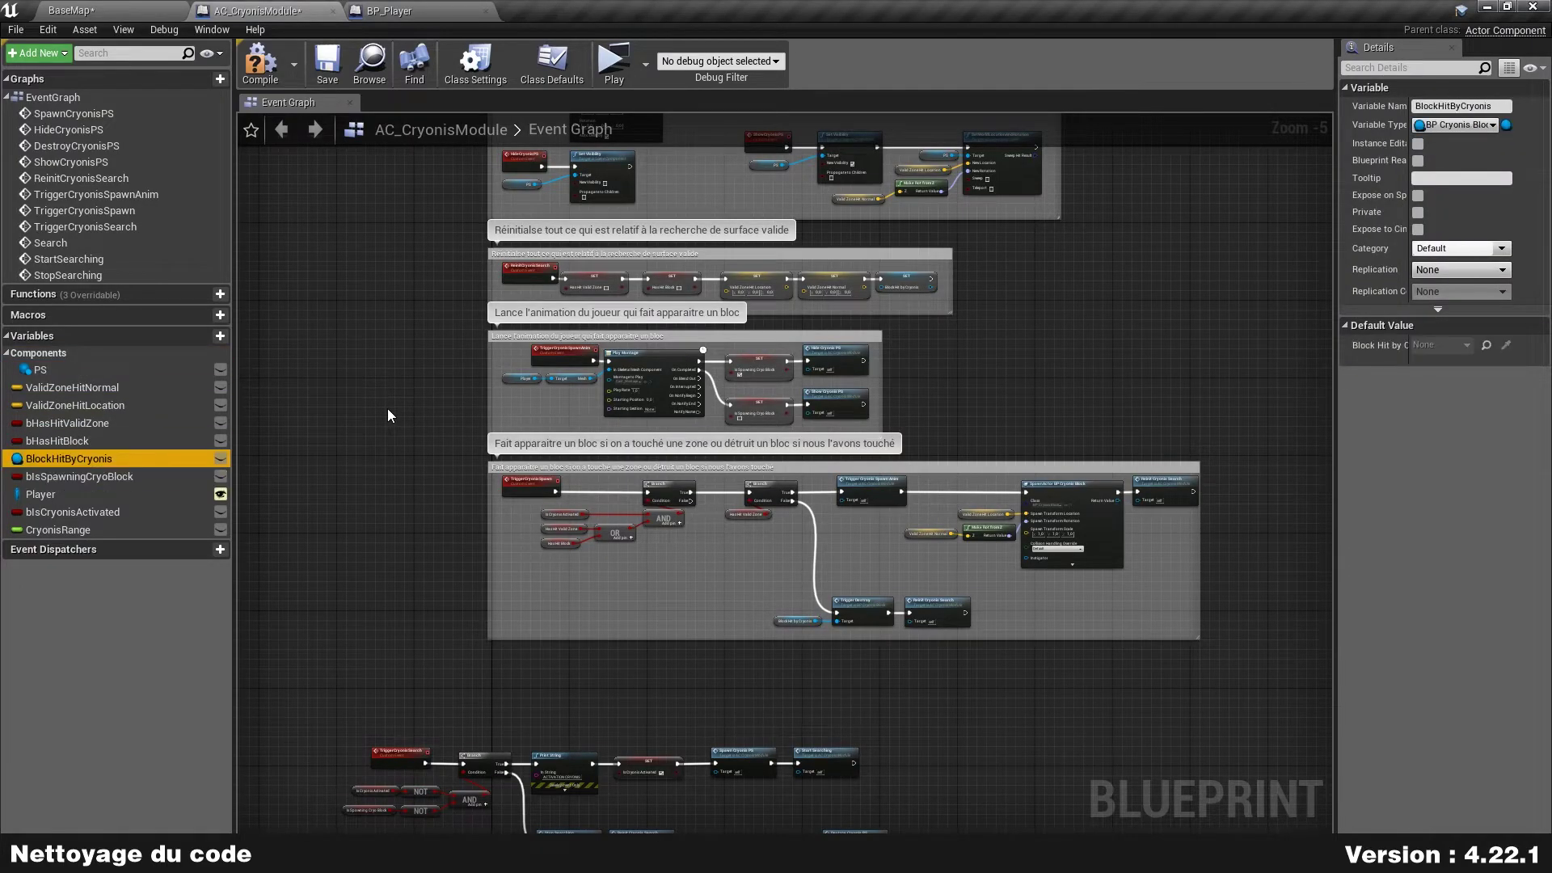
{"action": "key", "text": "F2"}
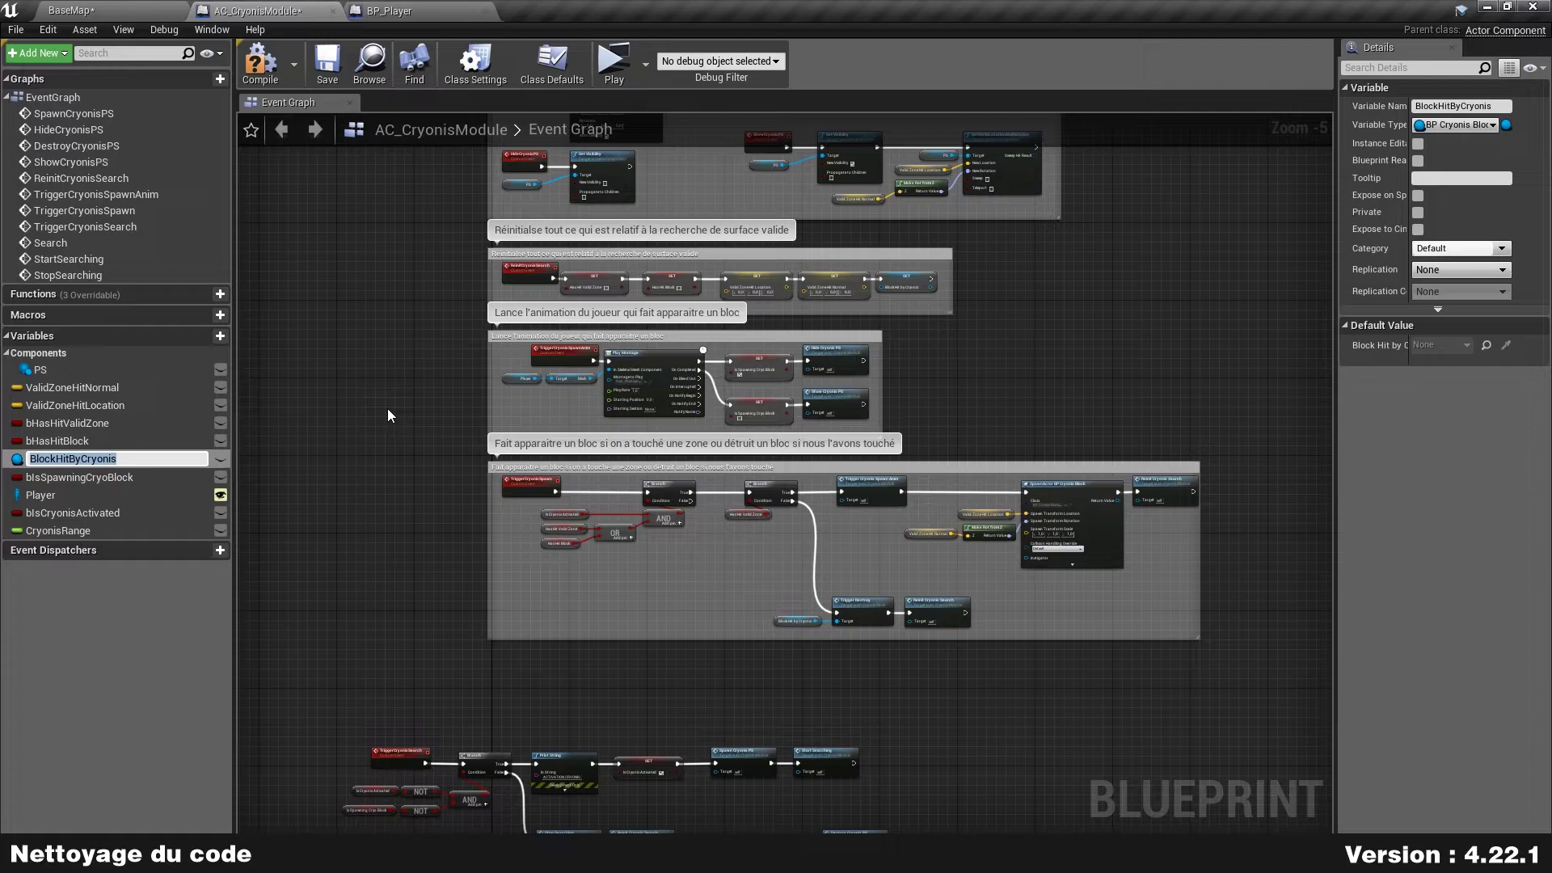
{"action": "type", "text": "Targeted"}
{"action": "type", "text": "Block"}
{"action": "key", "text": "Return"}
{"action": "key", "text": "Down"}
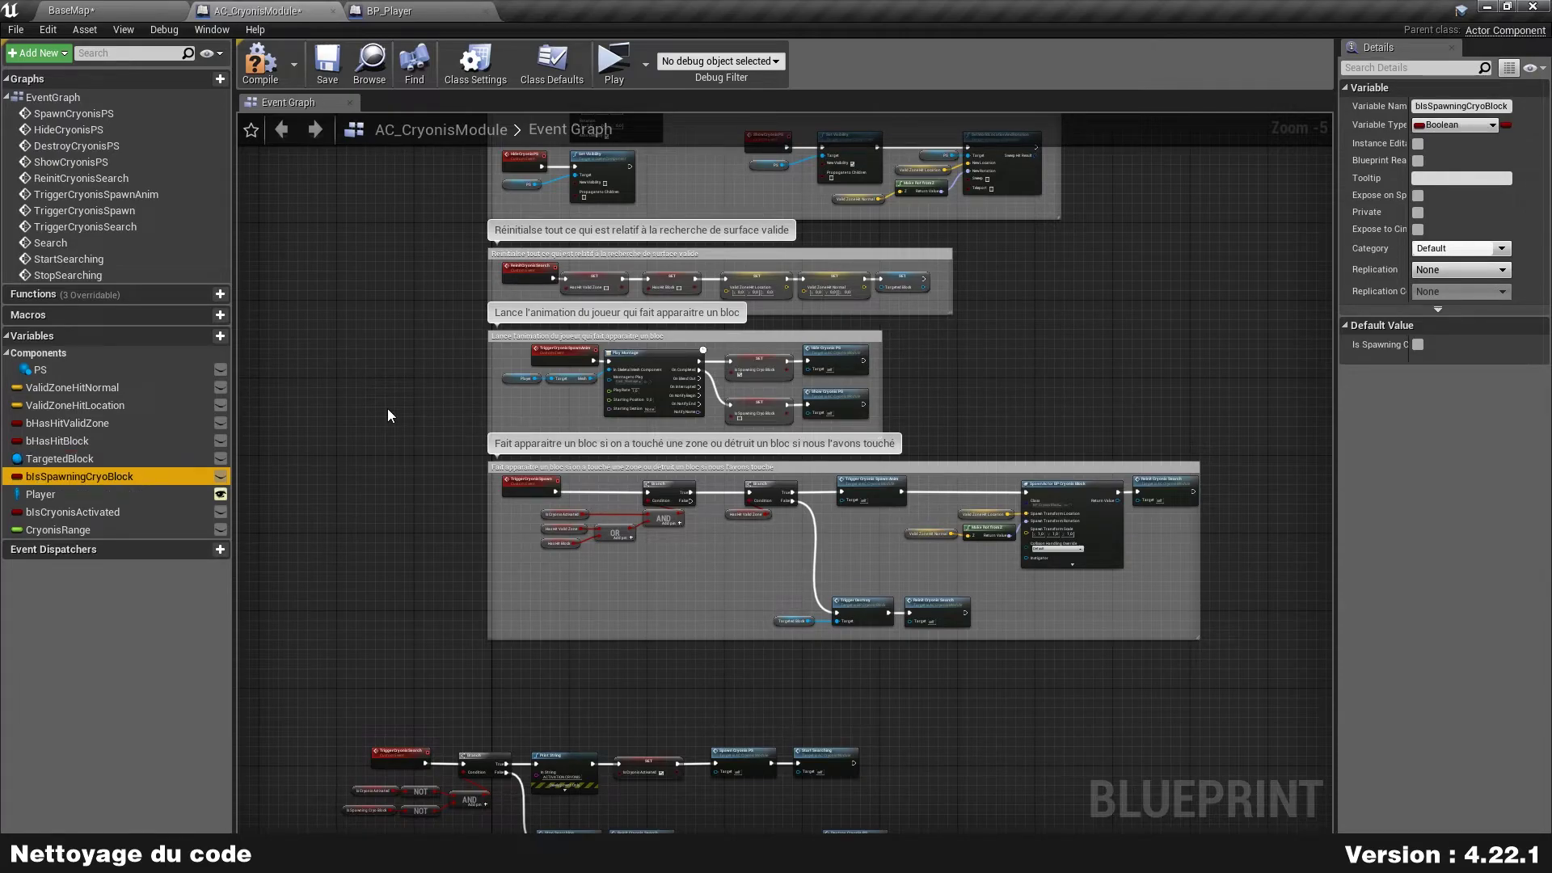
{"action": "key", "text": "F2"}
{"action": "key", "text": "End"}
{"action": "key", "text": "Left"}
{"action": "key", "text": "Left"}
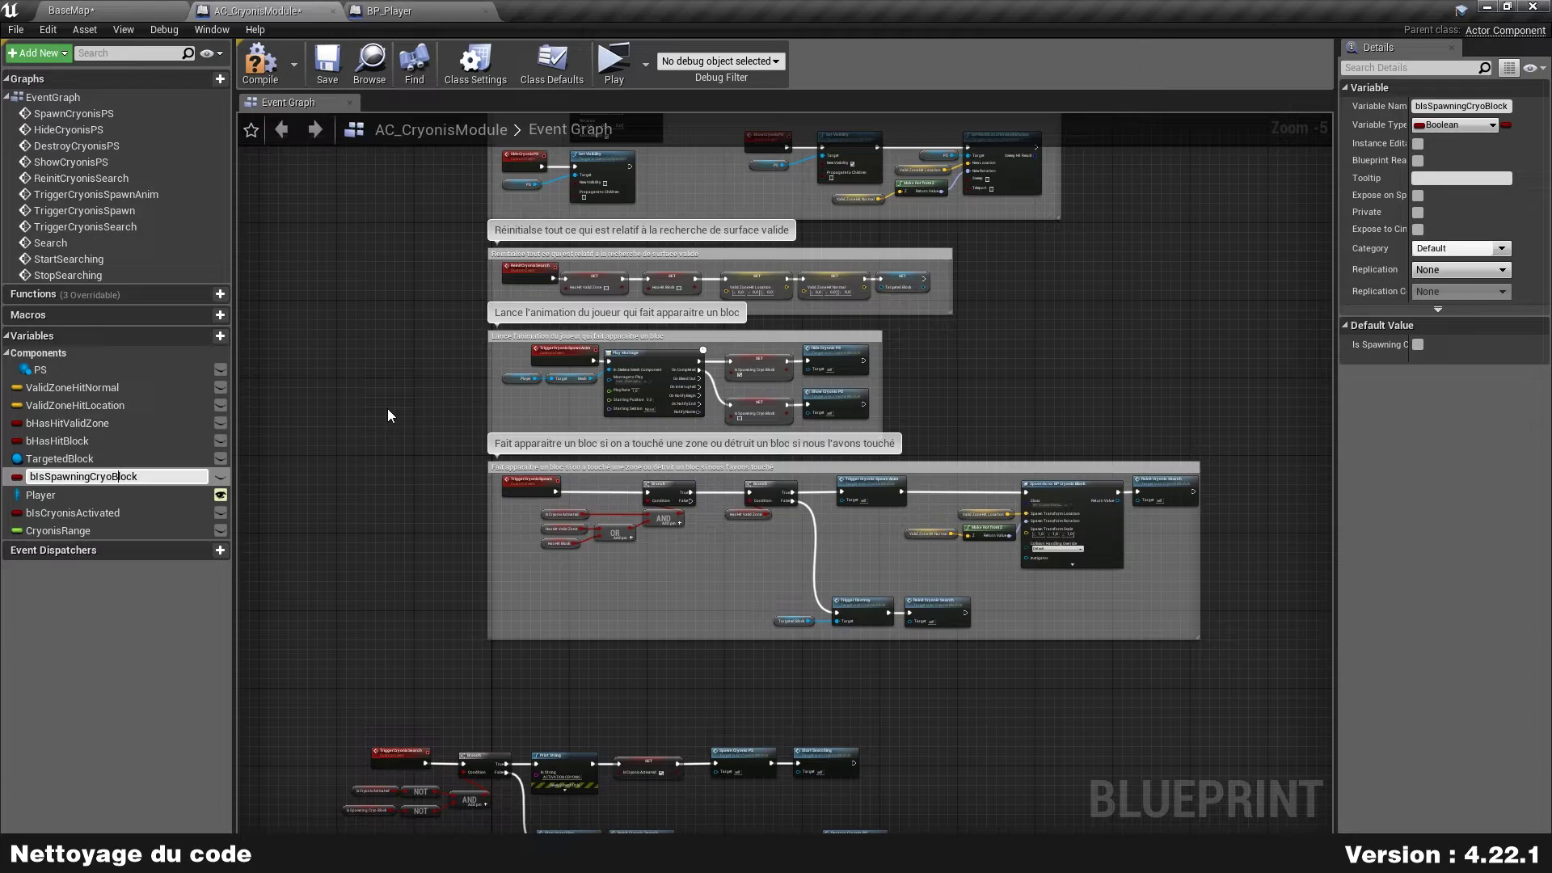
{"action": "key", "text": "BackSpace"}
{"action": "key", "text": "BackSpace"}
{"action": "key", "text": "BackSpace"}
{"action": "key", "text": "BackSpace"}
{"action": "key", "text": "Return"}
{"action": "key", "text": "Down"}
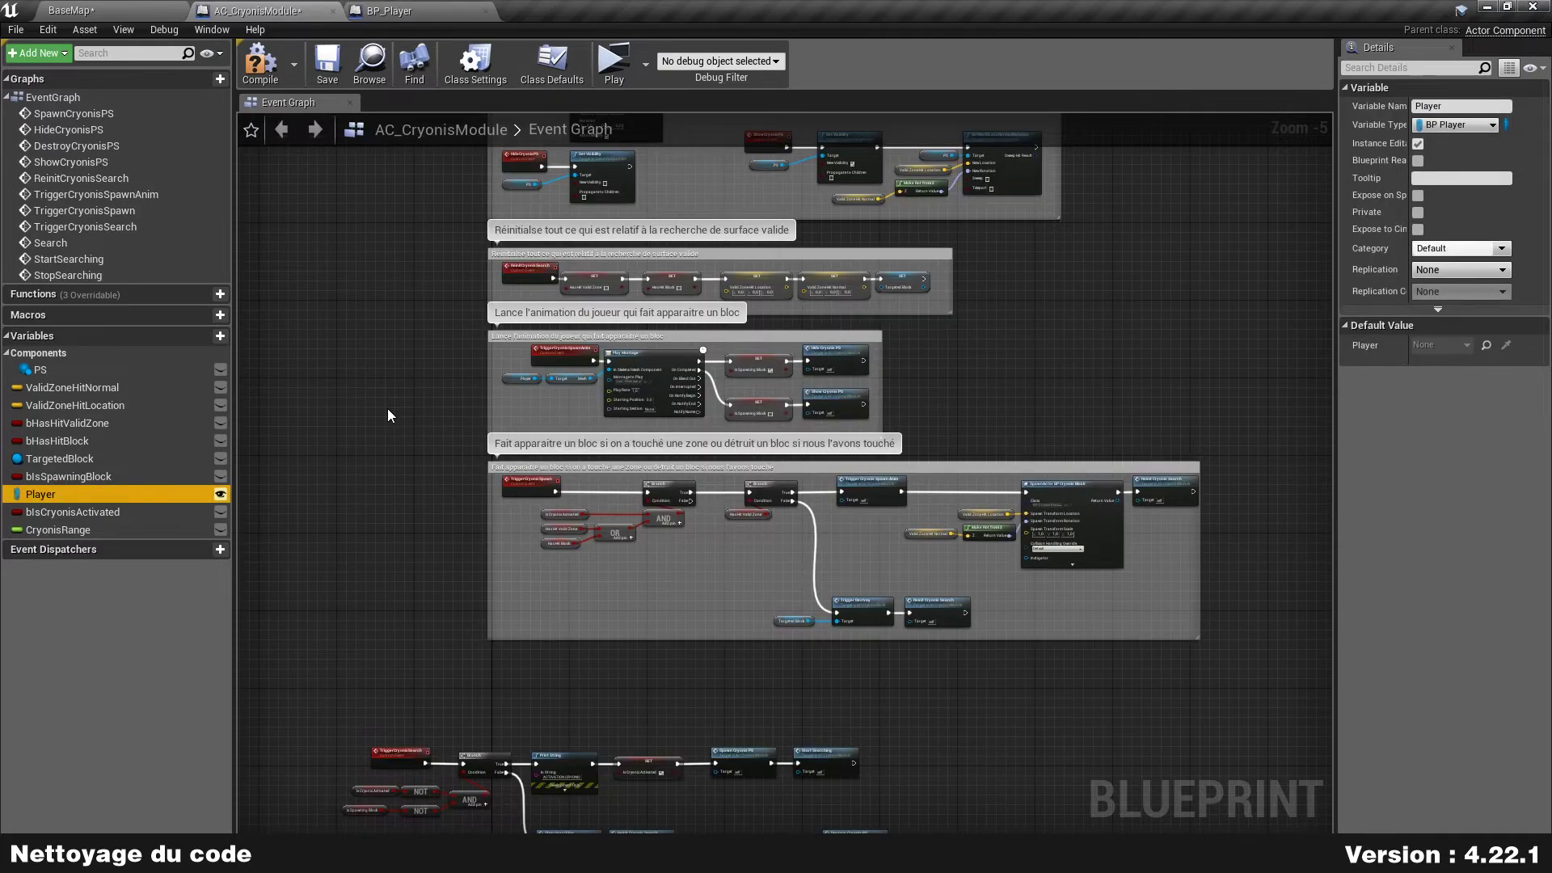
- Rename bIsCryonisActivated to bIsModuleActivated
{"action": "key", "text": "Down"}
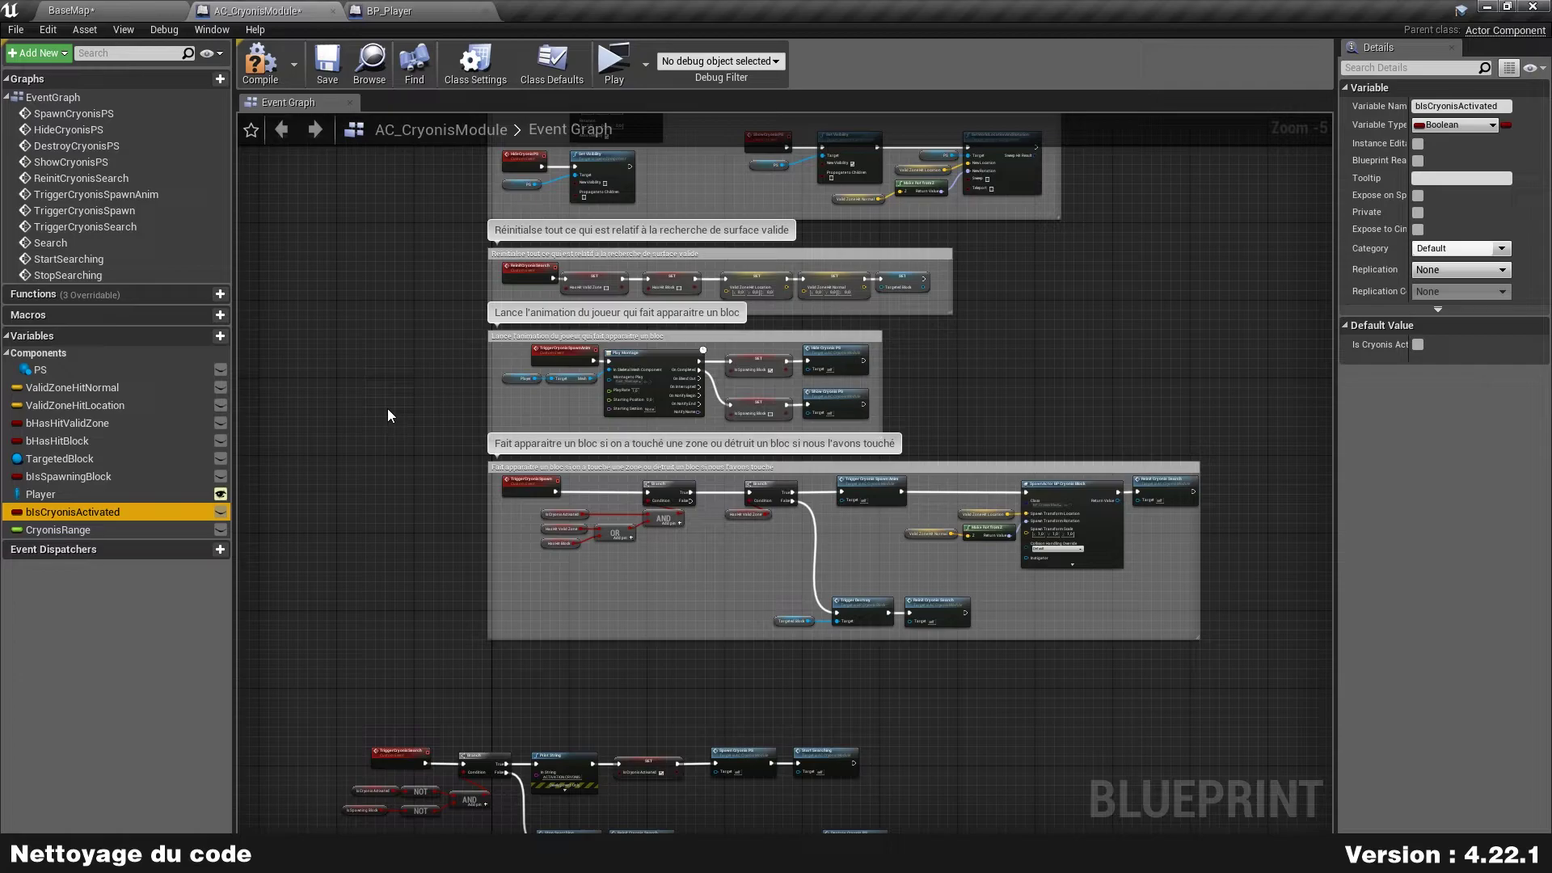
{"action": "key", "text": "F2"}
{"action": "key", "text": "End"}
{"action": "key", "text": "BackSpace"}
{"action": "key", "text": "BackSpace"}
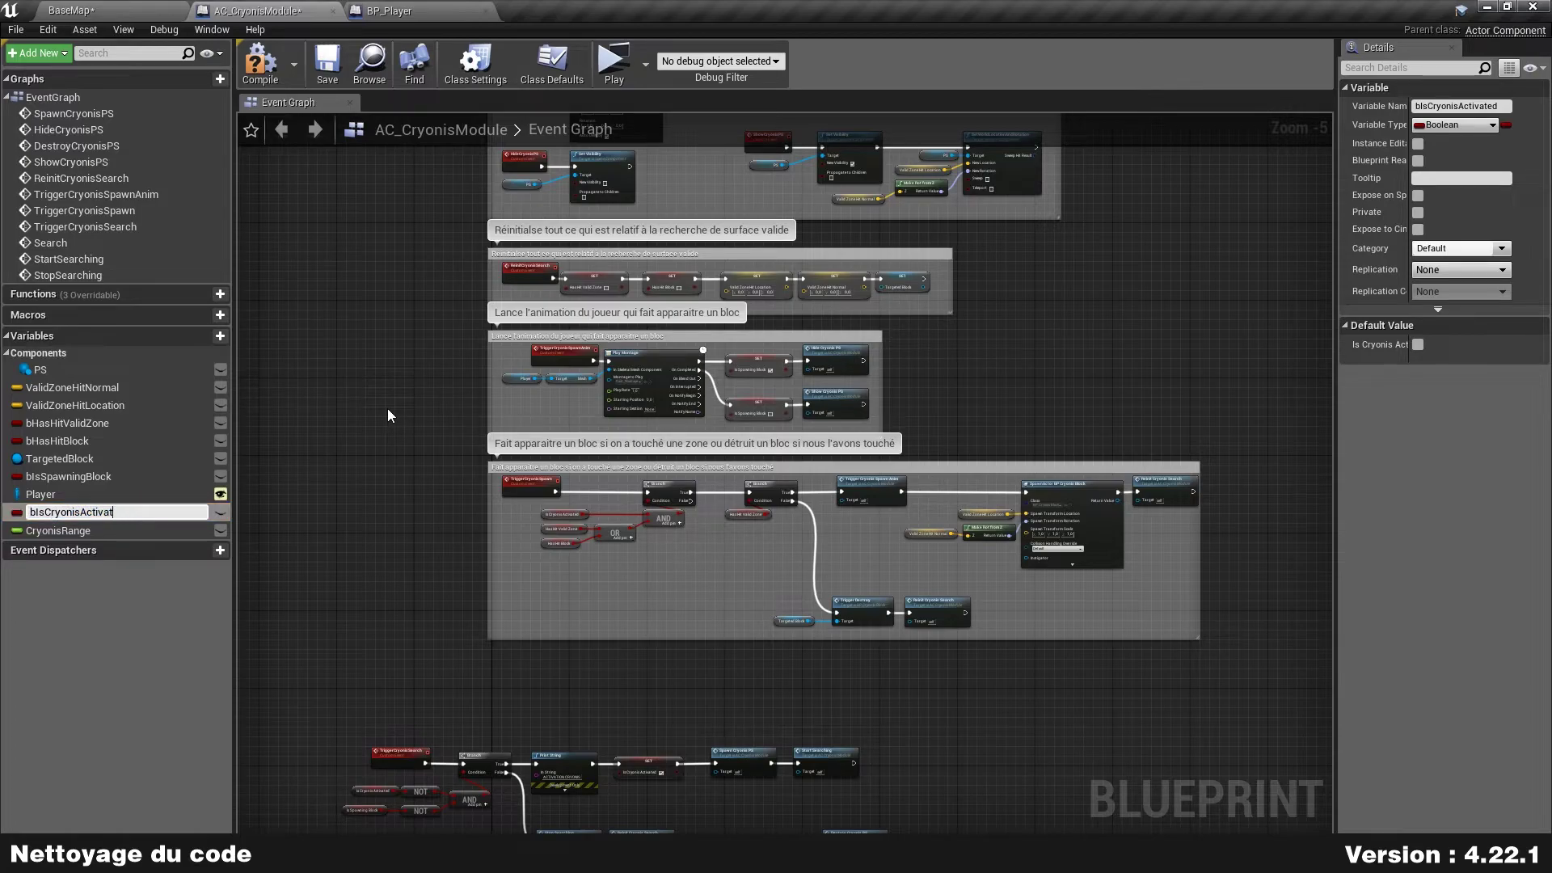
{"action": "key", "text": "BackSpace"}
{"action": "key", "text": "BackSpace"}
{"action": "key", "text": "BackSpace"}
{"action": "key", "text": "BackSpace"}
{"action": "key", "text": "BackSpace"}
{"action": "key", "text": "BackSpace"}
{"action": "key", "text": "BackSpace"}
{"action": "key", "text": "BackSpace"}
{"action": "key", "text": "BackSpace"}
{"action": "key", "text": "BackSpace"}
{"action": "key", "text": "BackSpace"}
{"action": "key", "text": "BackSpace"}
{"action": "key", "text": "BackSpace"}
{"action": "type", "text": "Mo"}
{"action": "type", "text": "duleActi"}
{"action": "type", "text": "vated"}
{"action": "key", "text": "Return"}
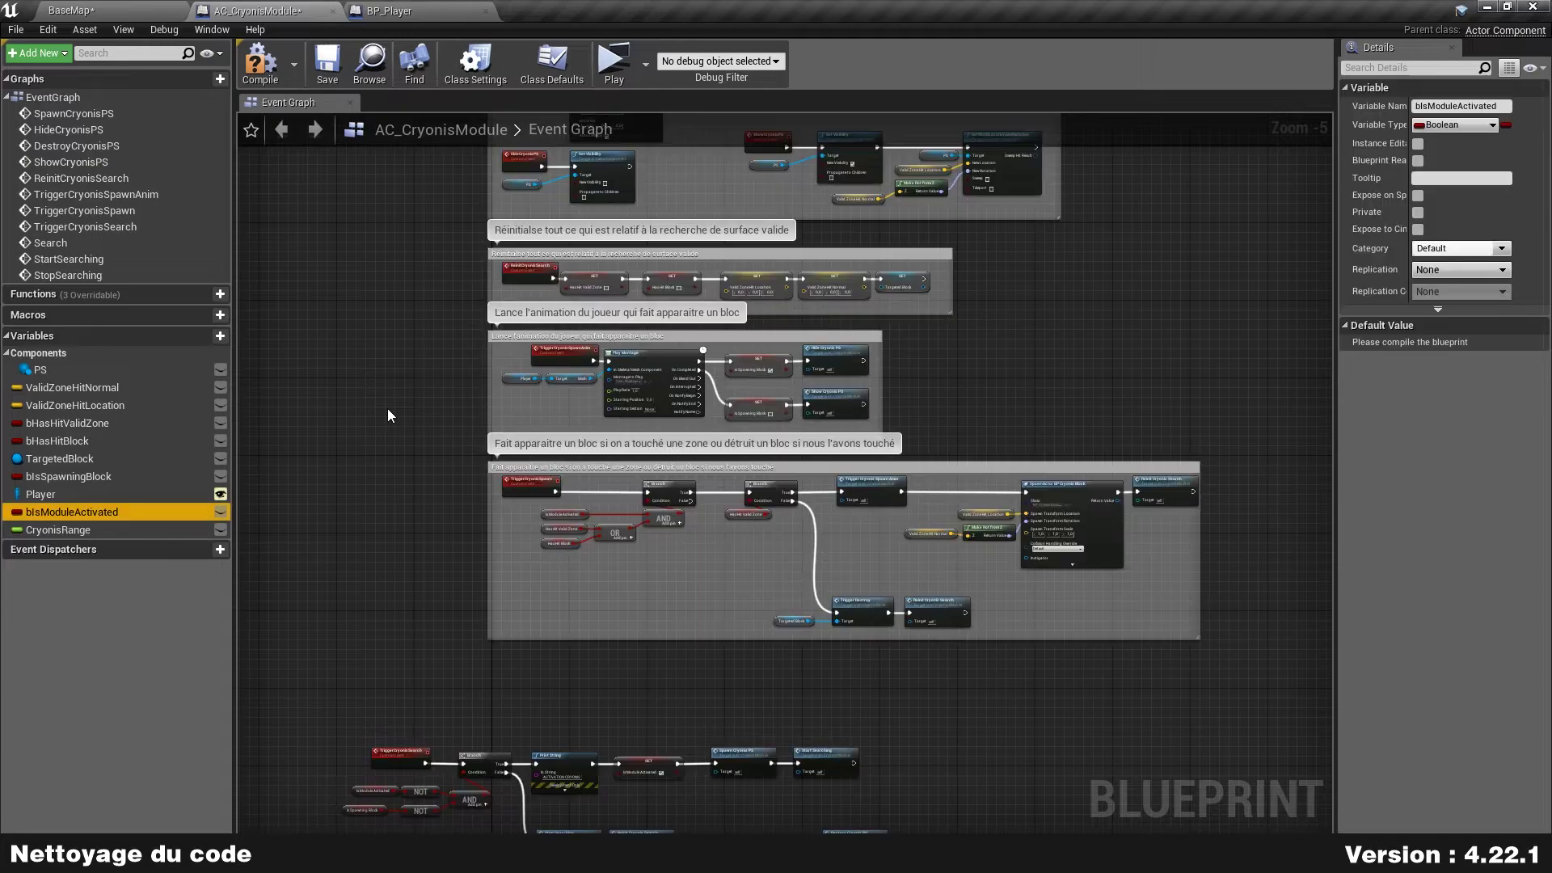
- Rename CryonisRange to Range and recompile the module Blueprint
{"action": "key", "text": "Down"}
{"action": "key", "text": "F2"}
{"action": "key", "text": "Home"}
{"action": "key", "text": "Delete"}
{"action": "key", "text": "Delete"}
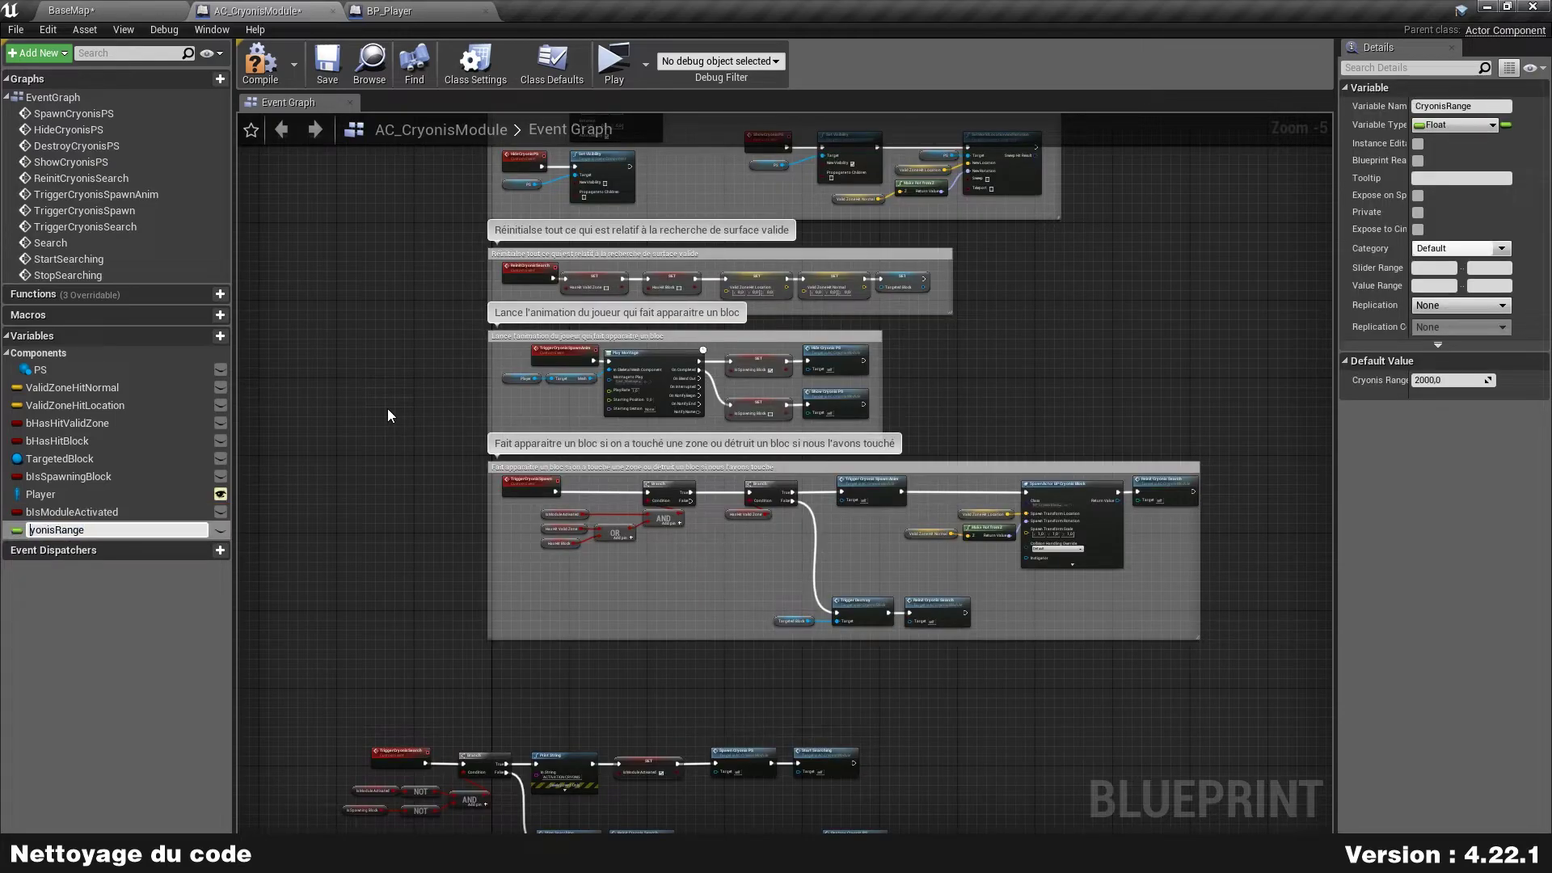
{"action": "key", "text": "Delete"}
{"action": "key", "text": "Delete"}
{"action": "key", "text": "Delete"}
{"action": "key", "text": "Delete"}
{"action": "key", "text": "Delete"}
{"action": "key", "text": "Return"}
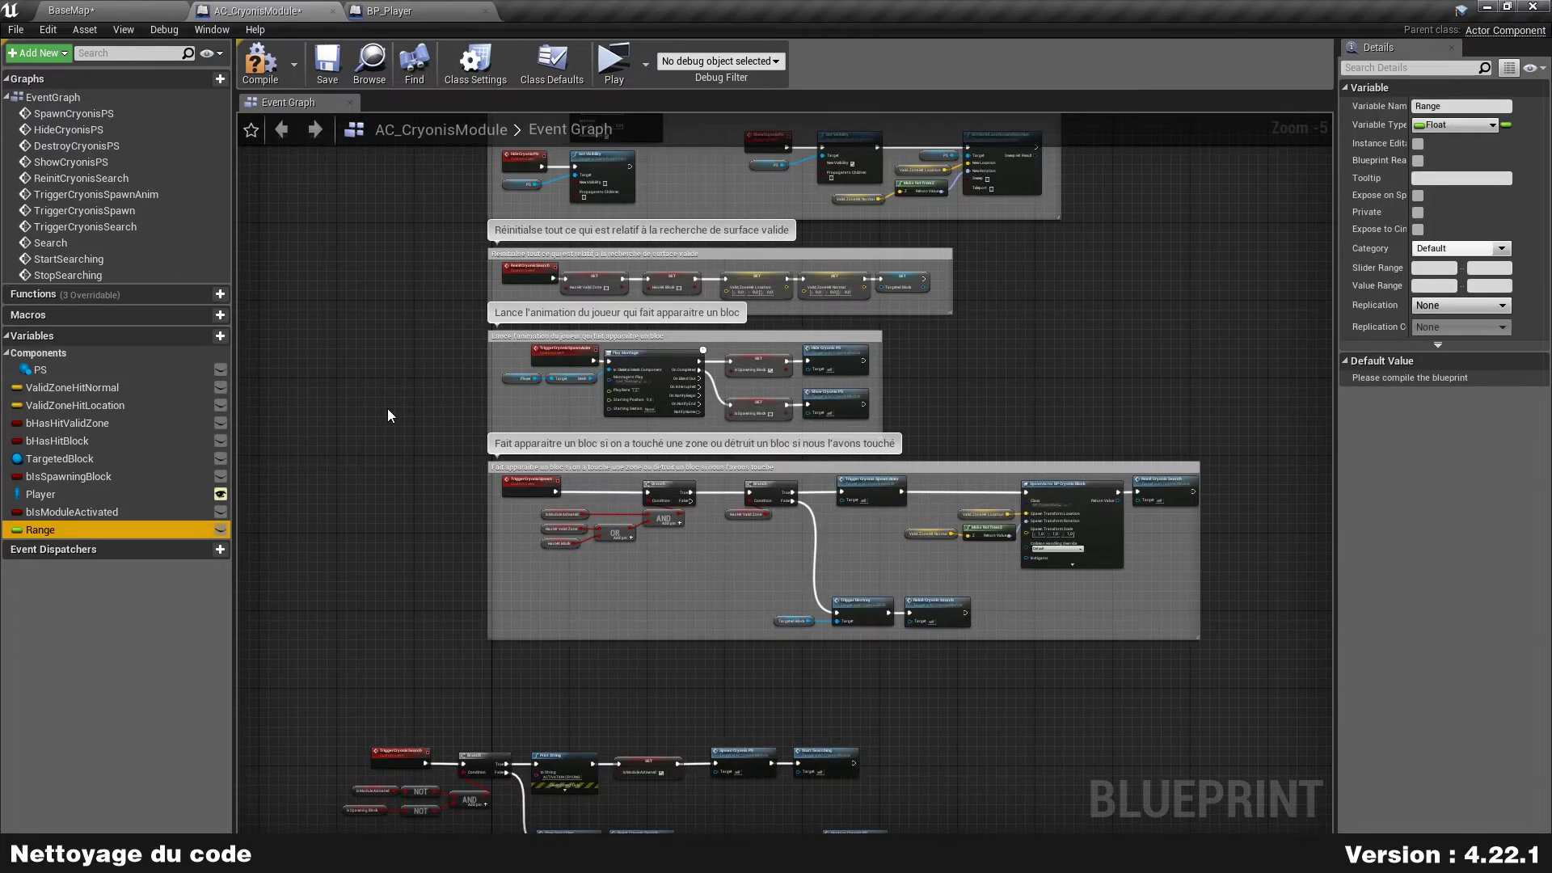
{"action": "left_click", "coordinate": [348, 506]}
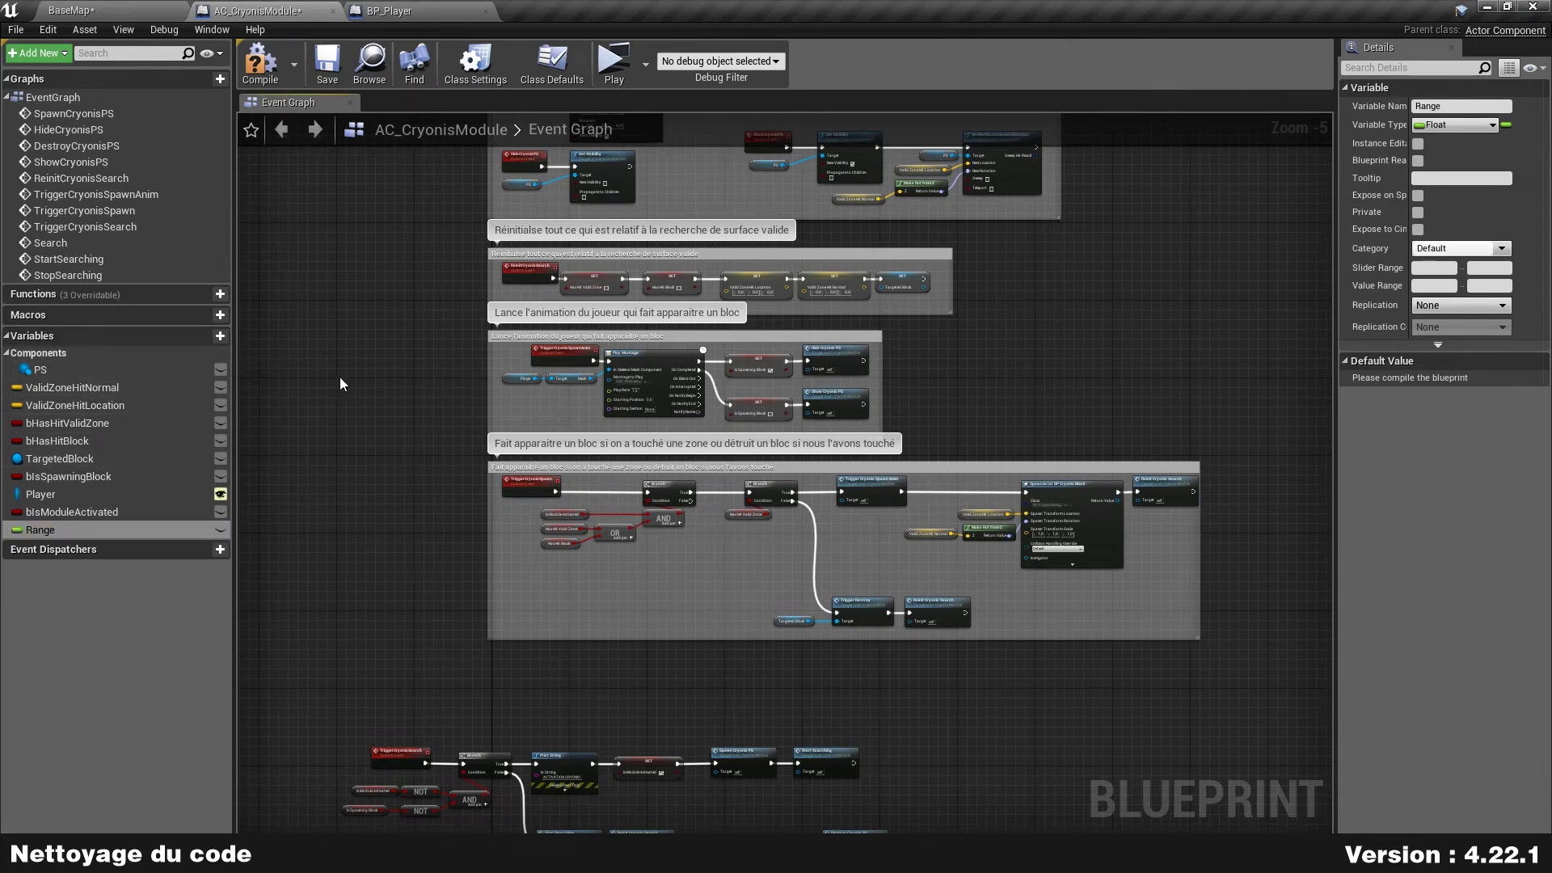
{"action": "left_click", "coordinate": [273, 57]}
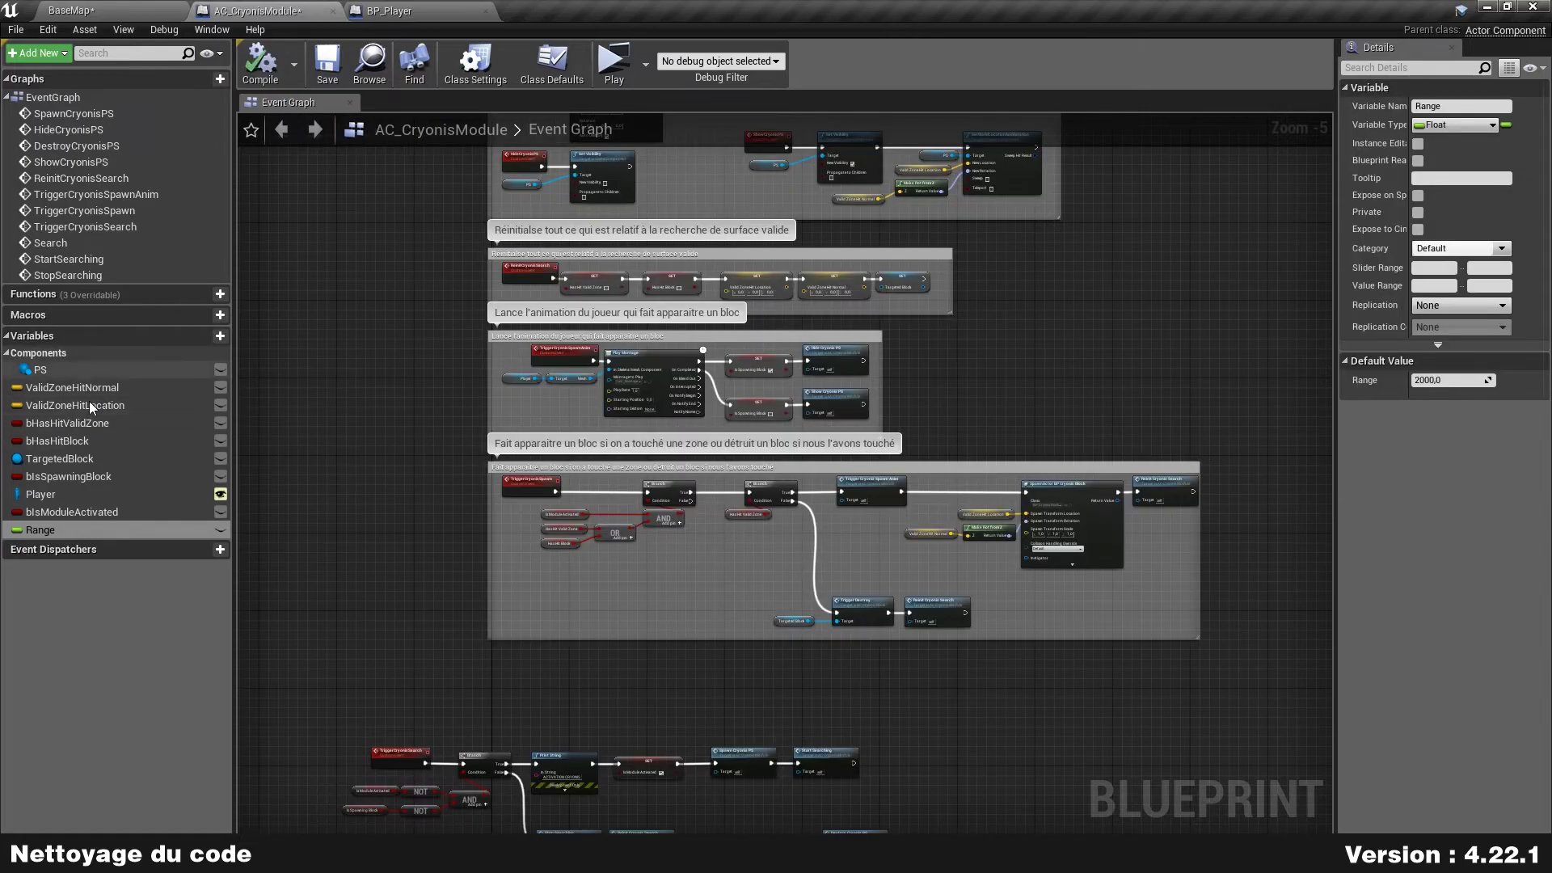
- Frame the particle-system events and rename SpawnCryonisPS to SpawnPS
{"action": "right_click_drag", "start_coordinate": [919, 367], "coordinate": [908, 526]}
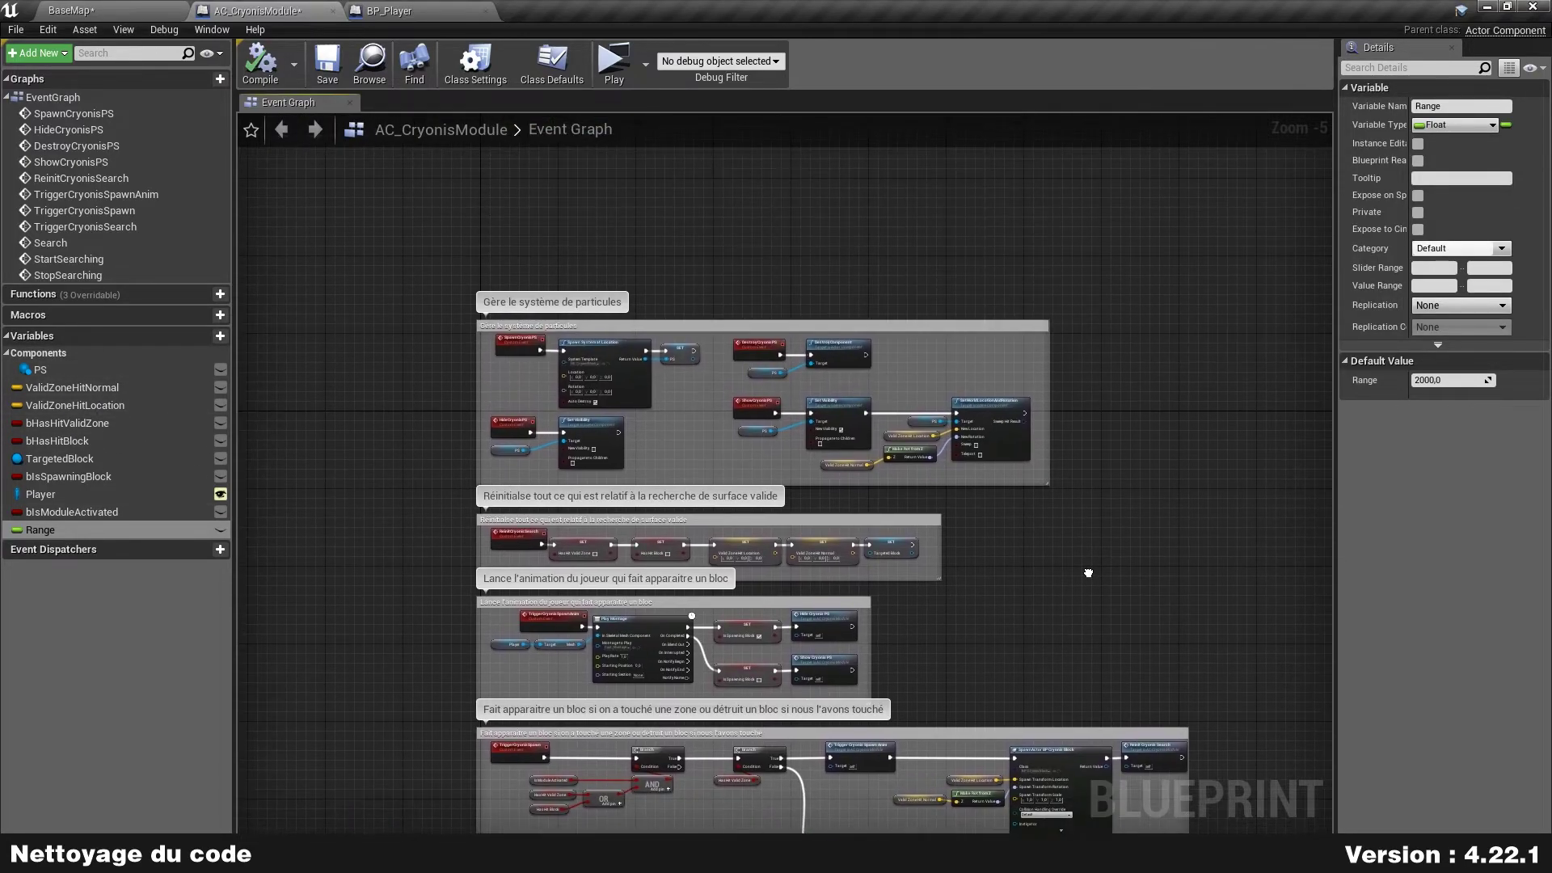
{"action": "scroll", "coordinate": [734, 491], "scroll_direction": "up", "scroll_amount": 5}
{"action": "scroll", "coordinate": [734, 490], "scroll_direction": "down", "scroll_amount": 2}
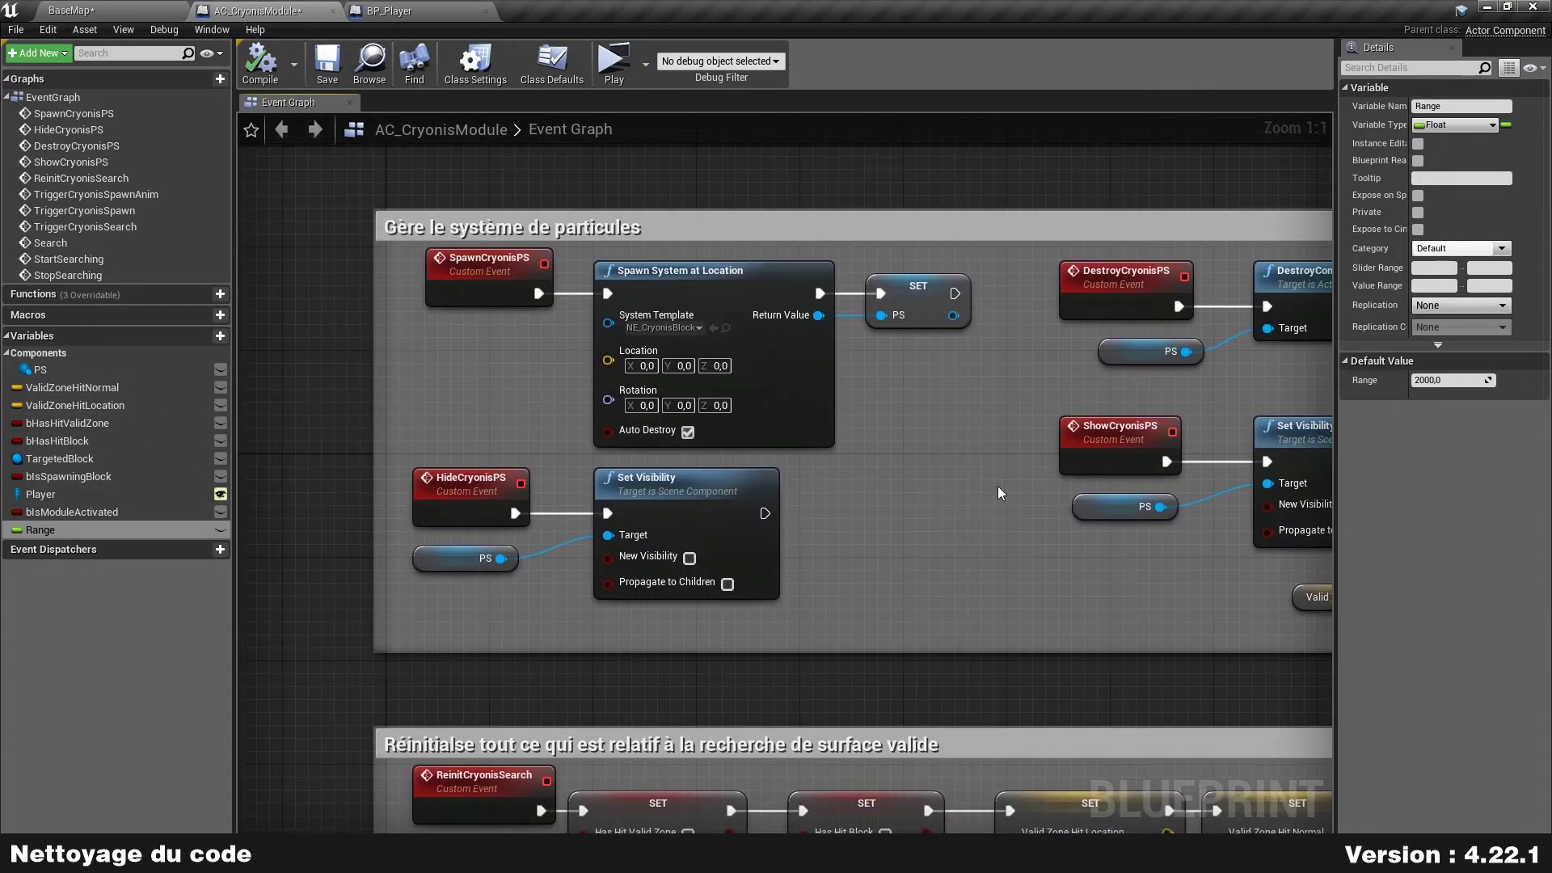
{"action": "scroll", "coordinate": [935, 451], "scroll_direction": "up", "scroll_amount": 2}
{"action": "right_click_drag", "start_coordinate": [935, 450], "coordinate": [731, 325]}
{"action": "right_click_drag", "start_coordinate": [889, 344], "coordinate": [886, 380]}
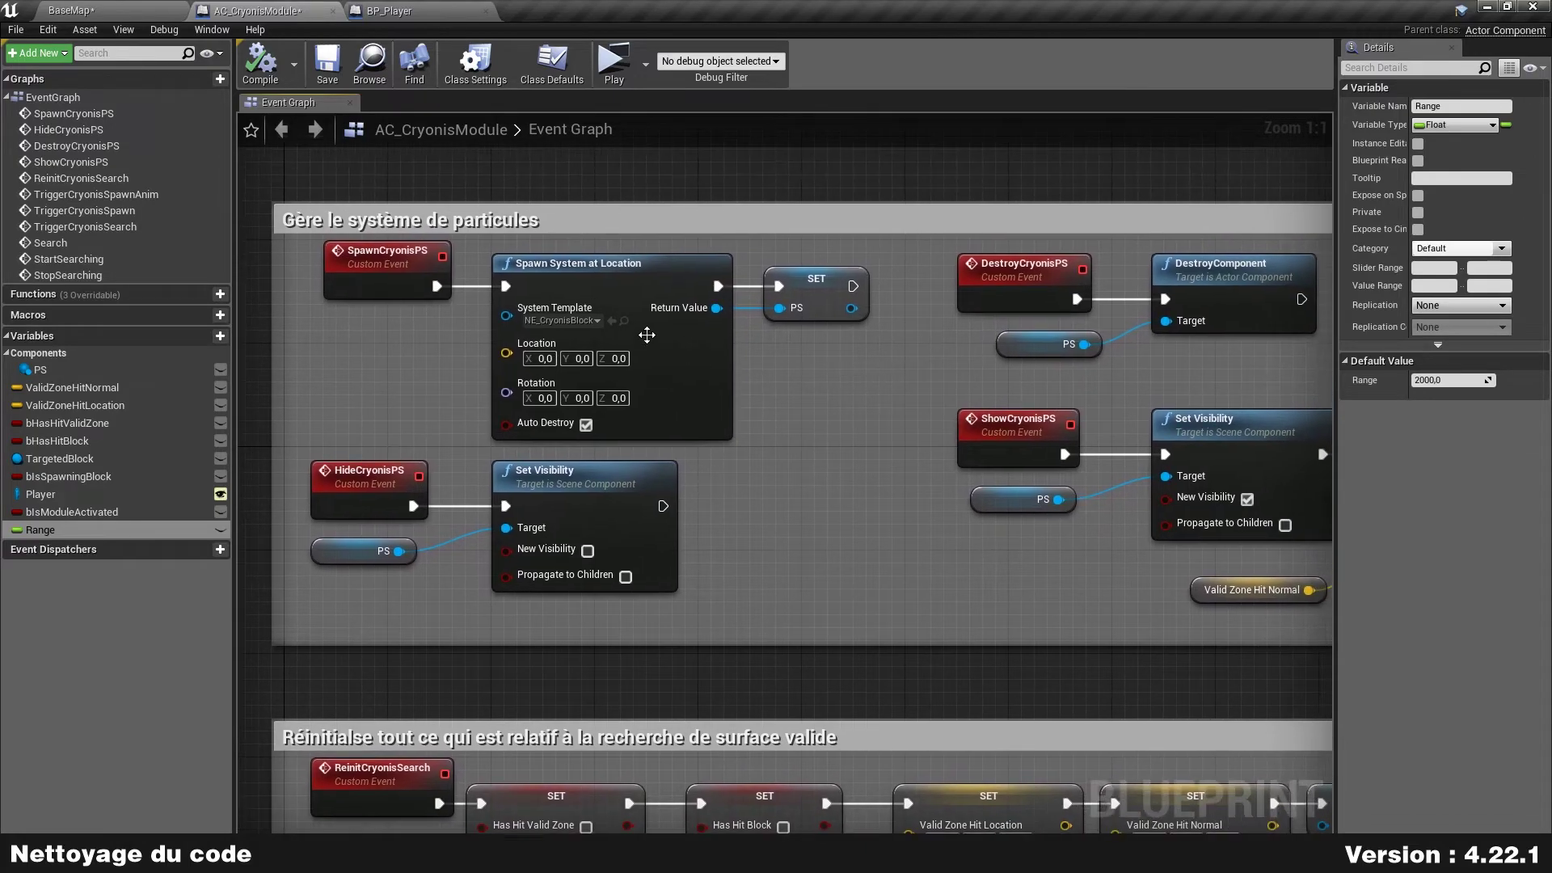
{"action": "left_click", "coordinate": [410, 272]}
{"action": "key", "text": "F2"}
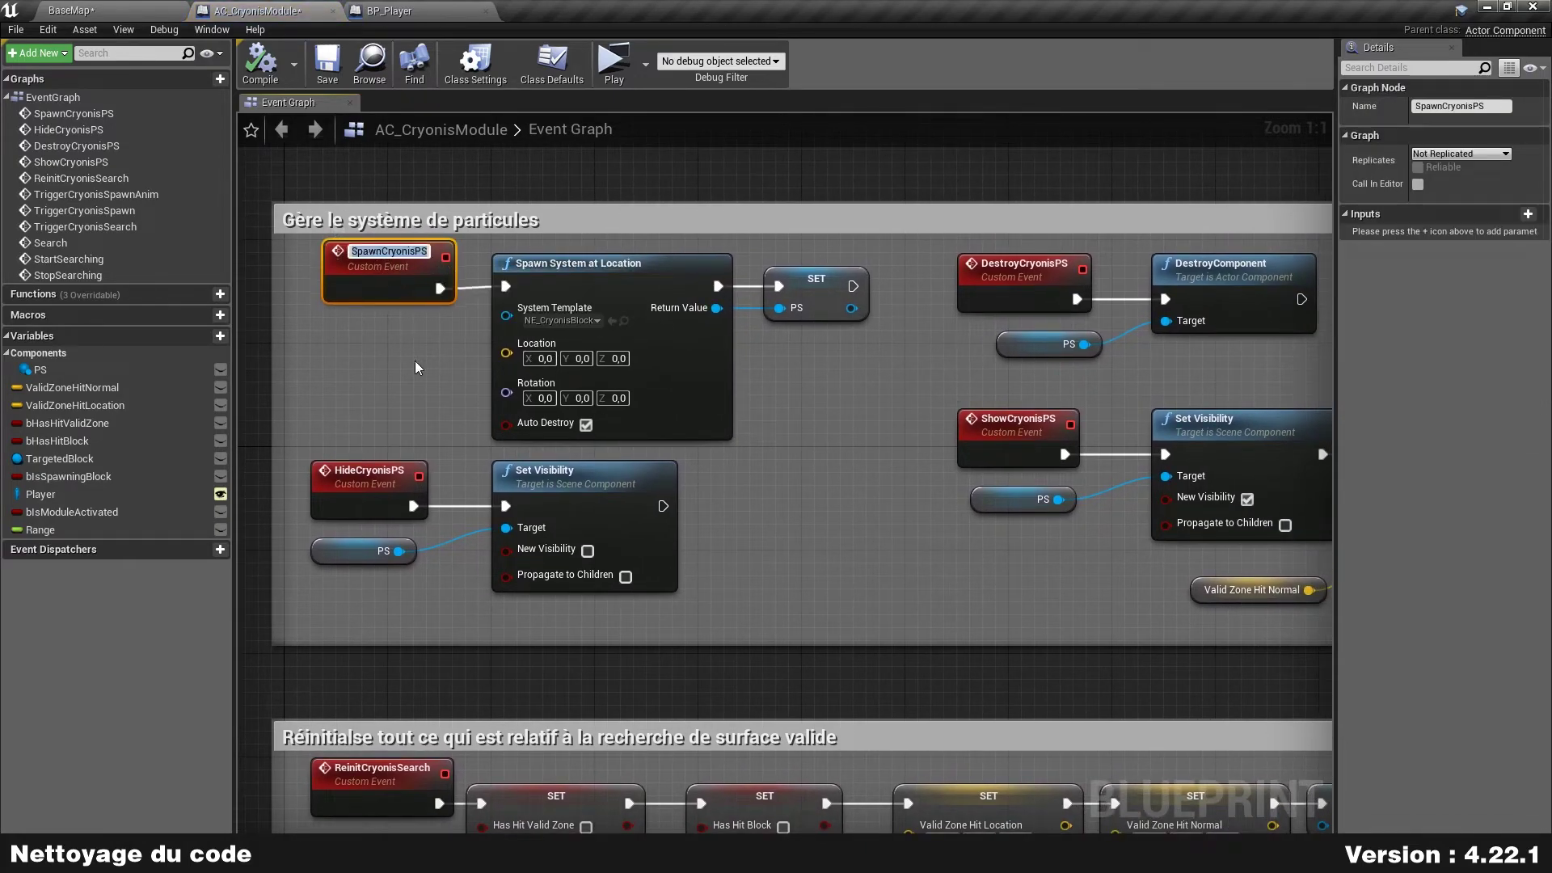
{"action": "type", "text": "Spawn"}
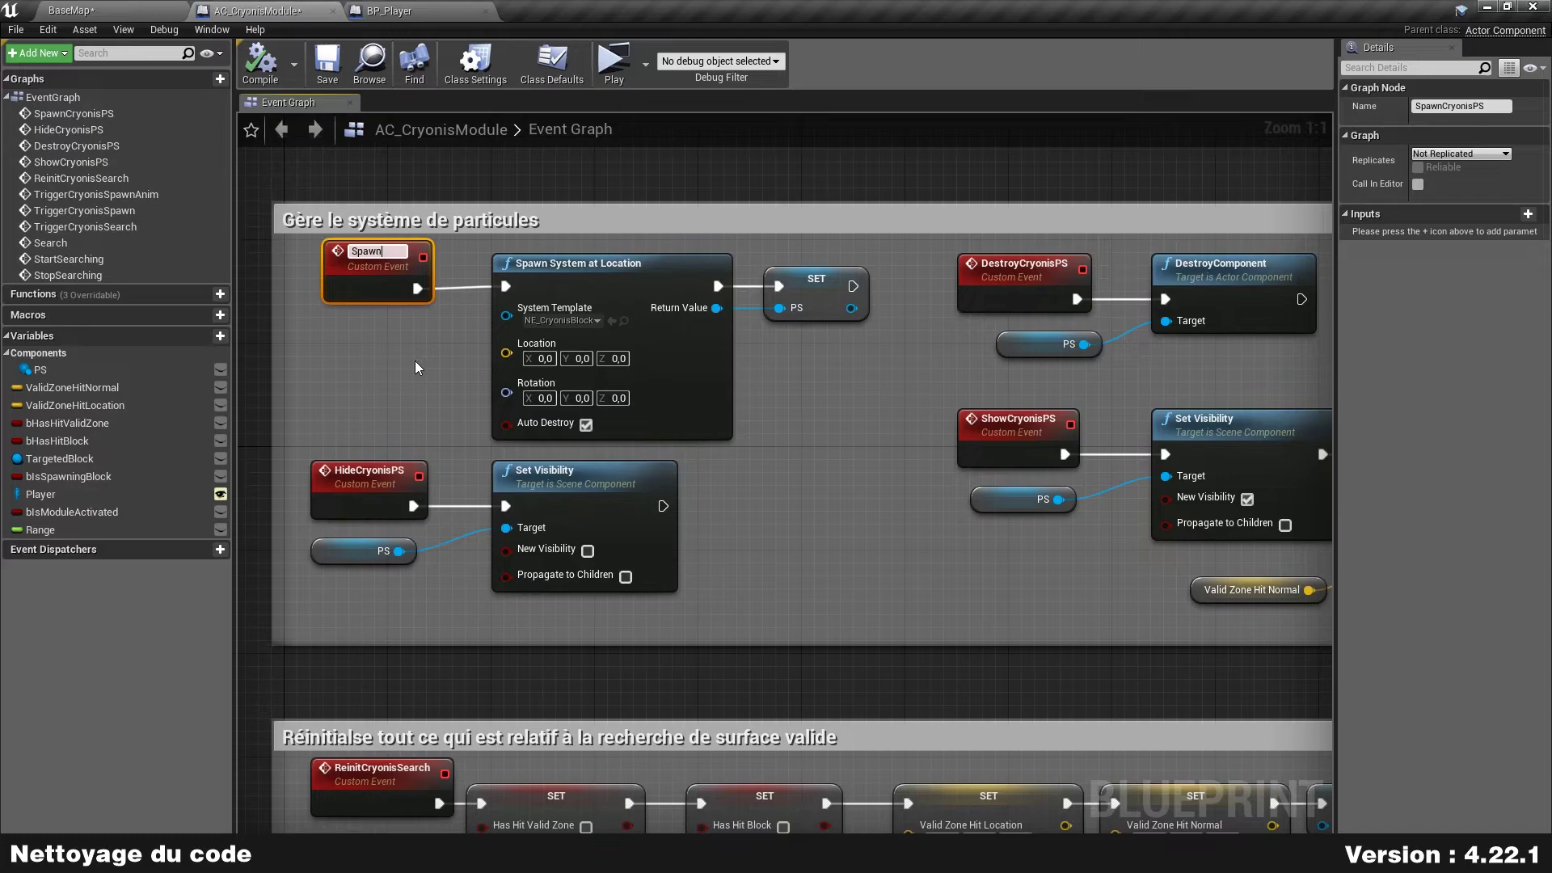
{"action": "type", "text": "OS"}
{"action": "key", "text": "BackSpace"}
{"action": "key", "text": "BackSpace"}
{"action": "type", "text": "PS"}
{"action": "key", "text": "Return"}
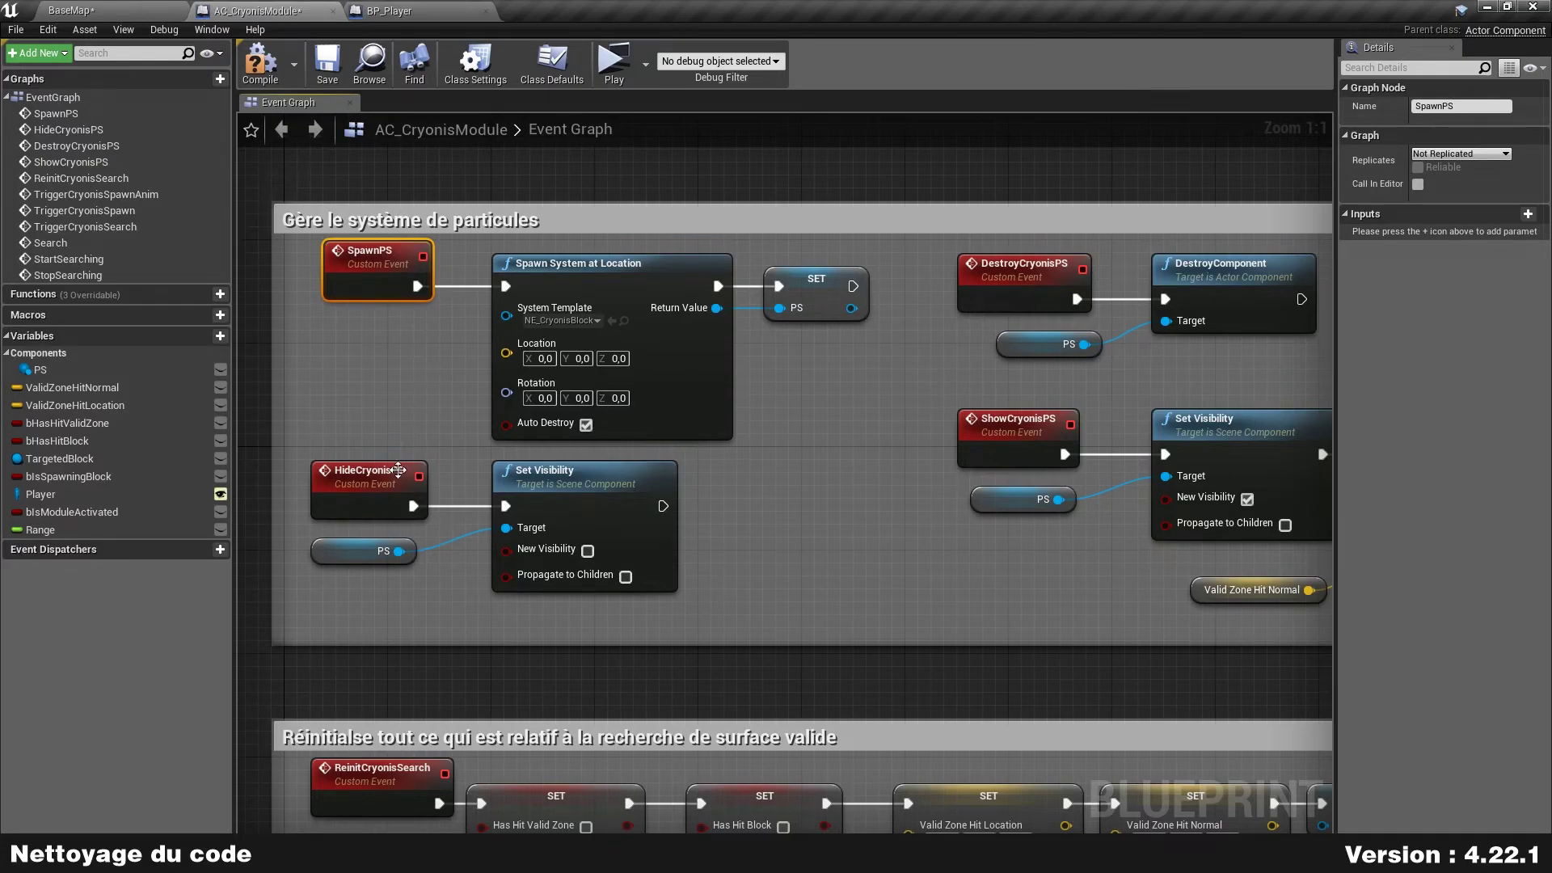
- Rename HideCryonisPS to HidePS and ShowCryonisPS to ShowPS
{"action": "left_click", "coordinate": [398, 470]}
{"action": "key", "text": "F2"}
{"action": "type", "text": "H"}
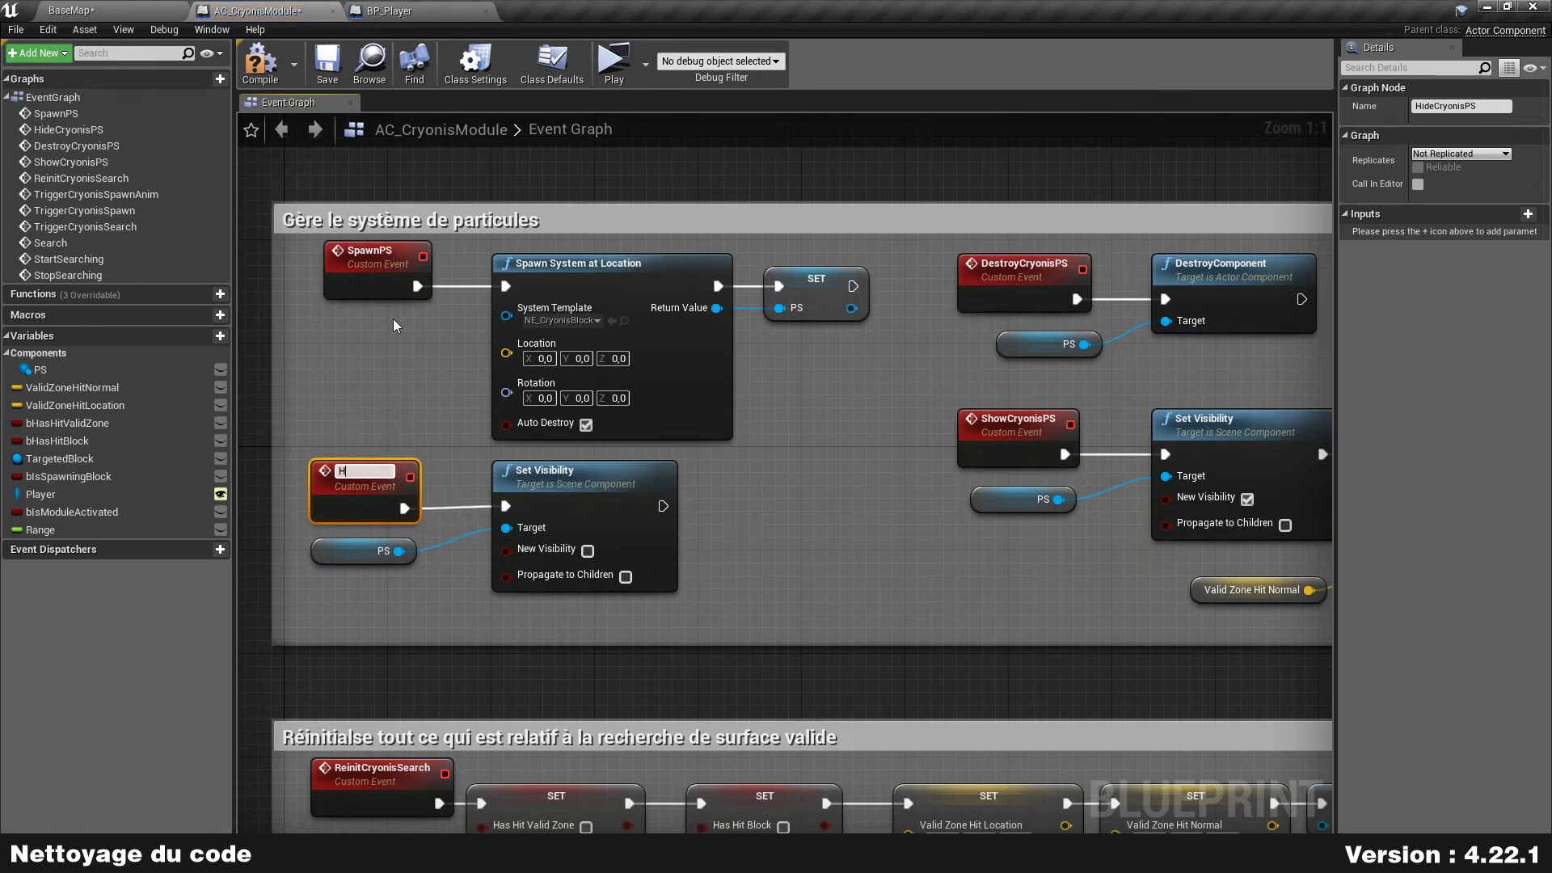
{"action": "type", "text": "idePS"}
{"action": "key", "text": "Return"}
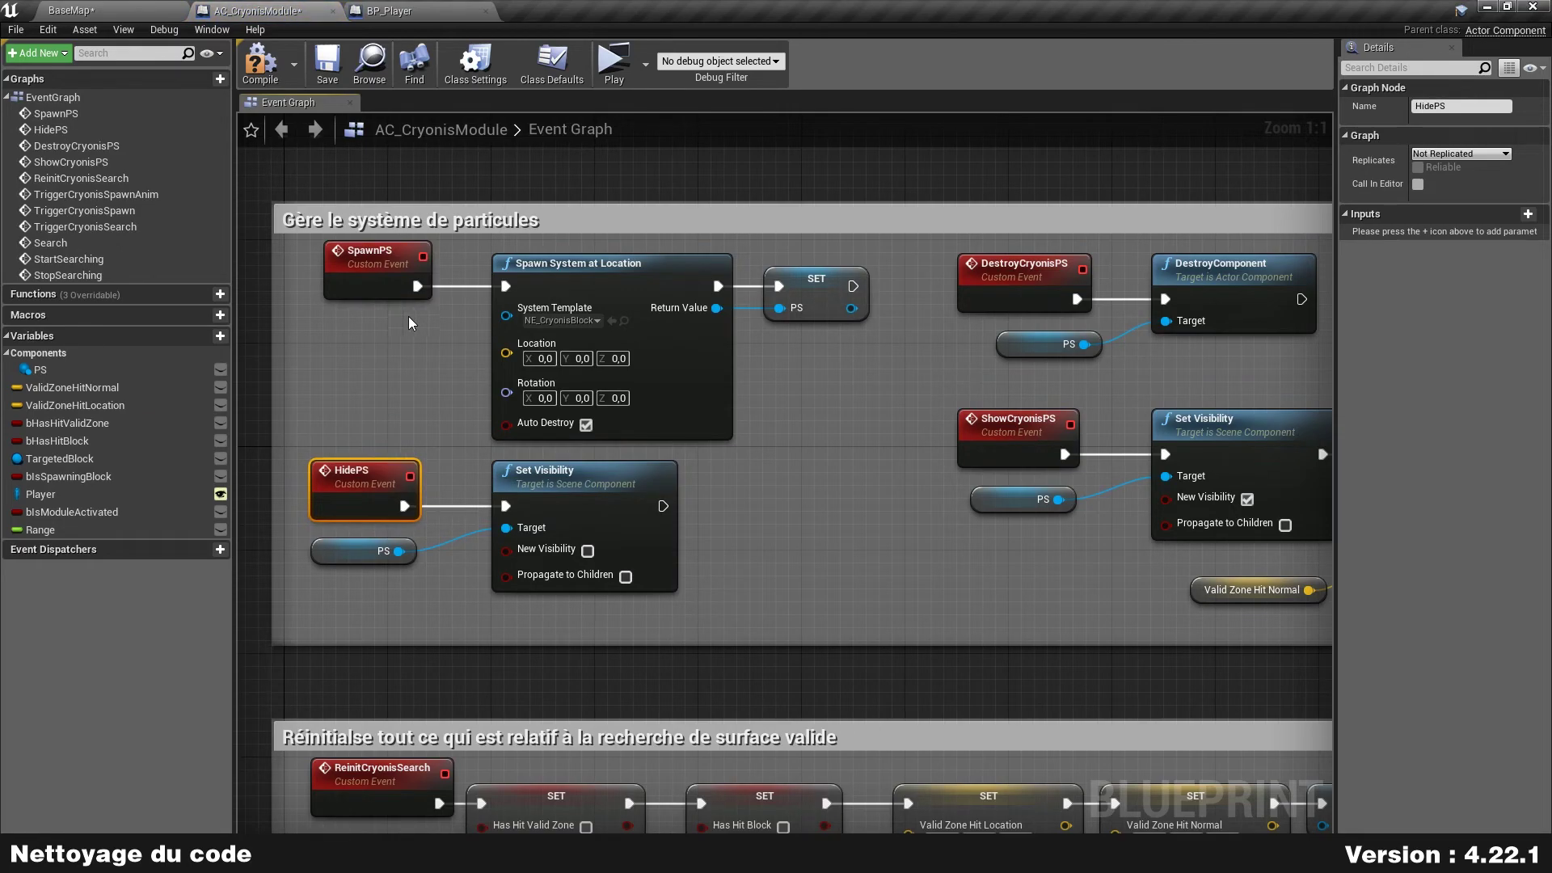
{"action": "left_click", "coordinate": [1064, 420]}
{"action": "key", "text": "F2"}
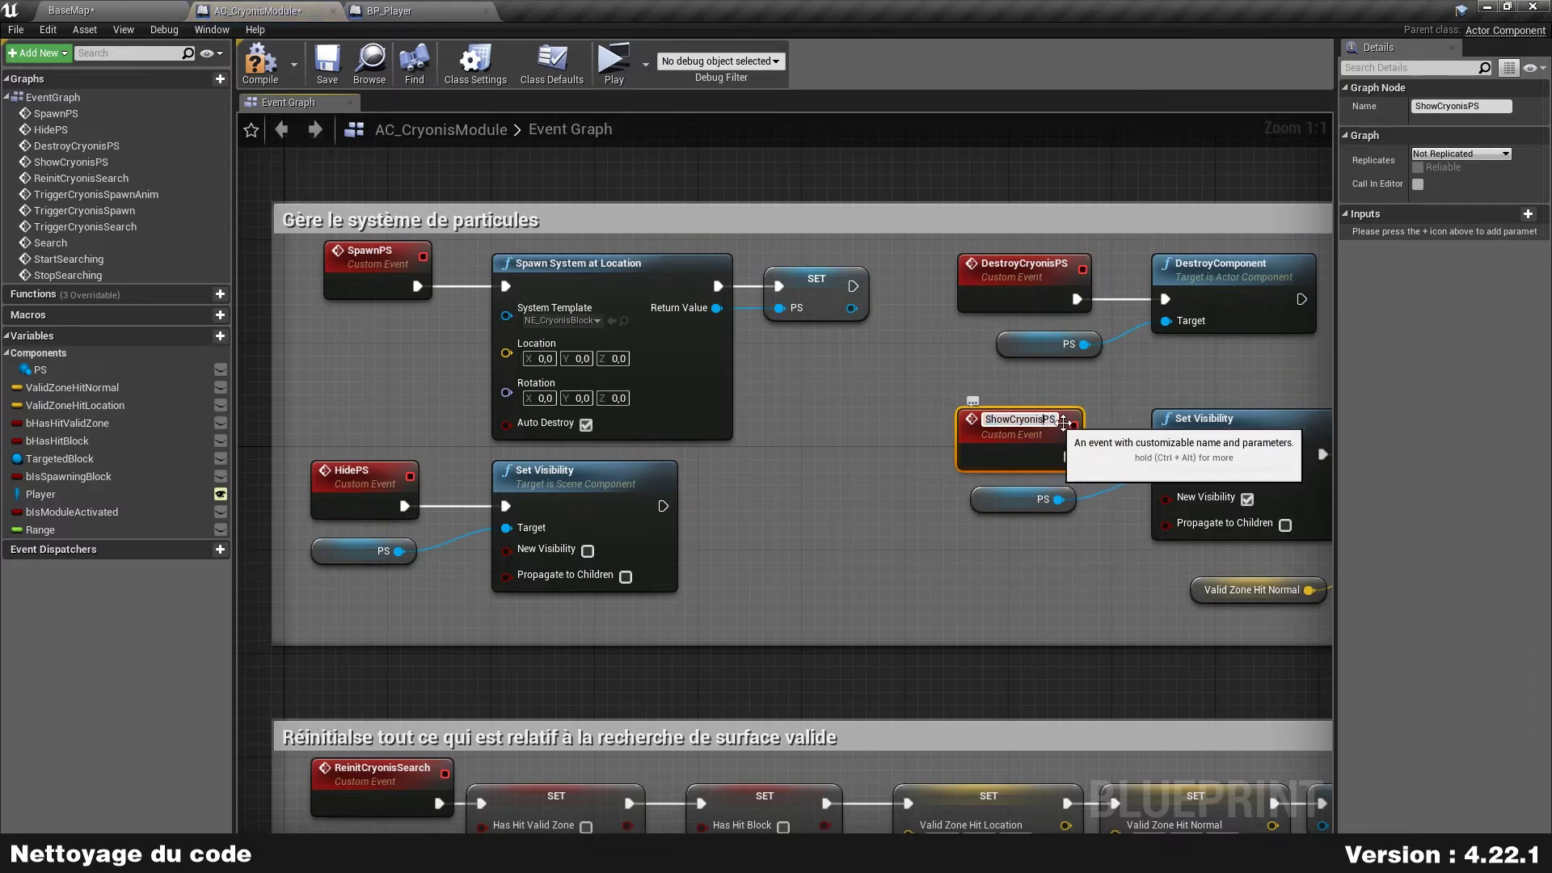
{"action": "left_click_drag", "start_coordinate": [1064, 457], "coordinate": [1166, 455]}
{"action": "key", "text": "BackSpace"}
{"action": "key", "text": "BackSpace"}
{"action": "key", "text": "BackSpace"}
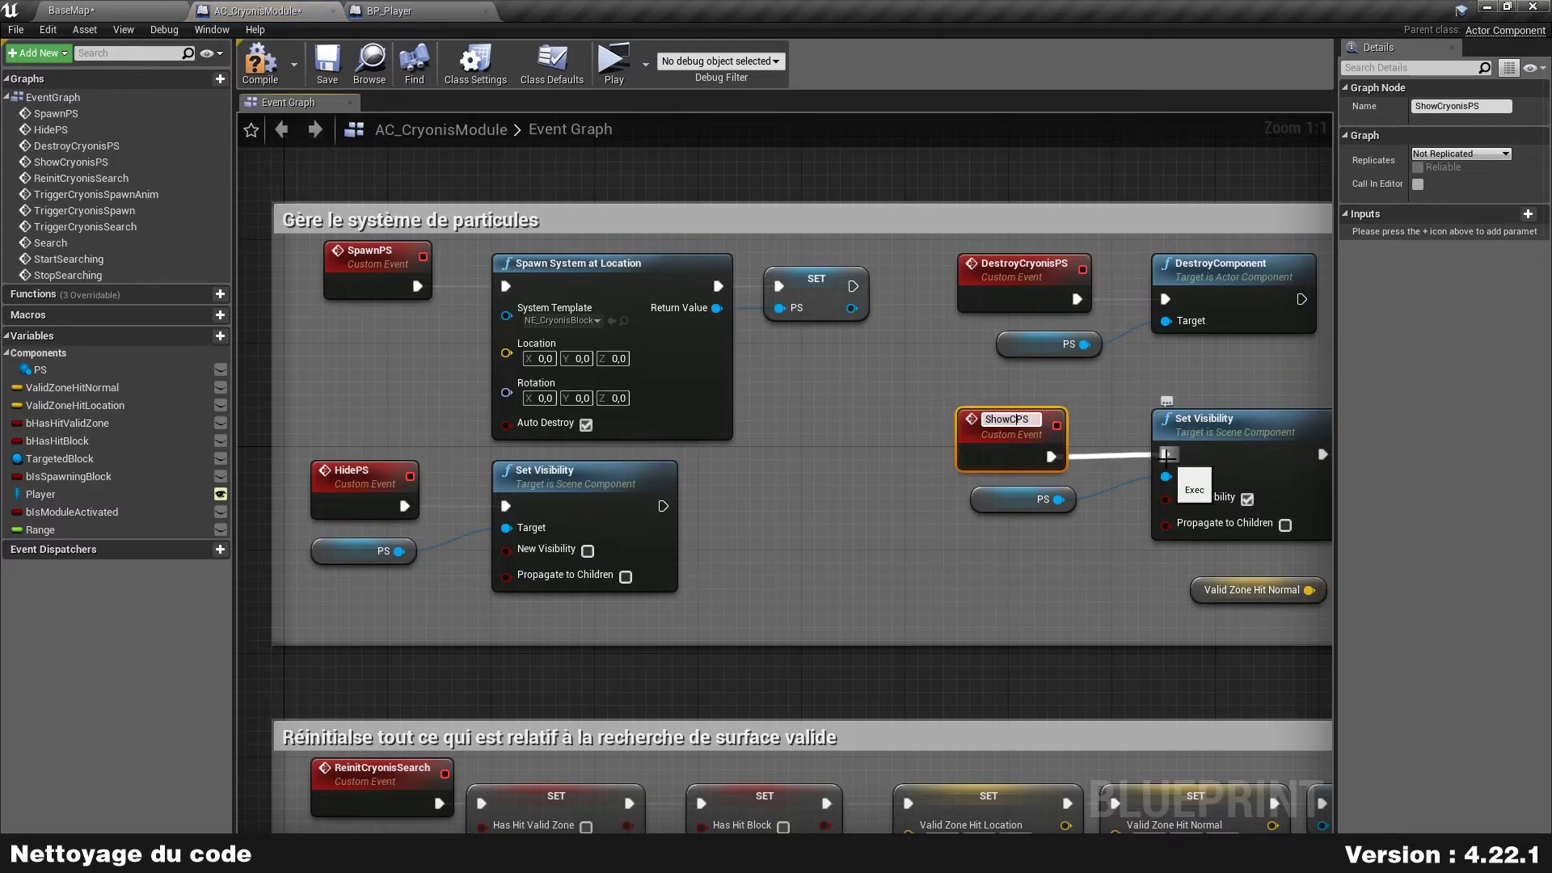
{"action": "key", "text": "BackSpace"}
{"action": "key", "text": "Return"}
- Rename the DestroyCryonisPS event to DestroyPS
{"action": "left_click", "coordinate": [1026, 281]}
{"action": "key", "text": "F2"}
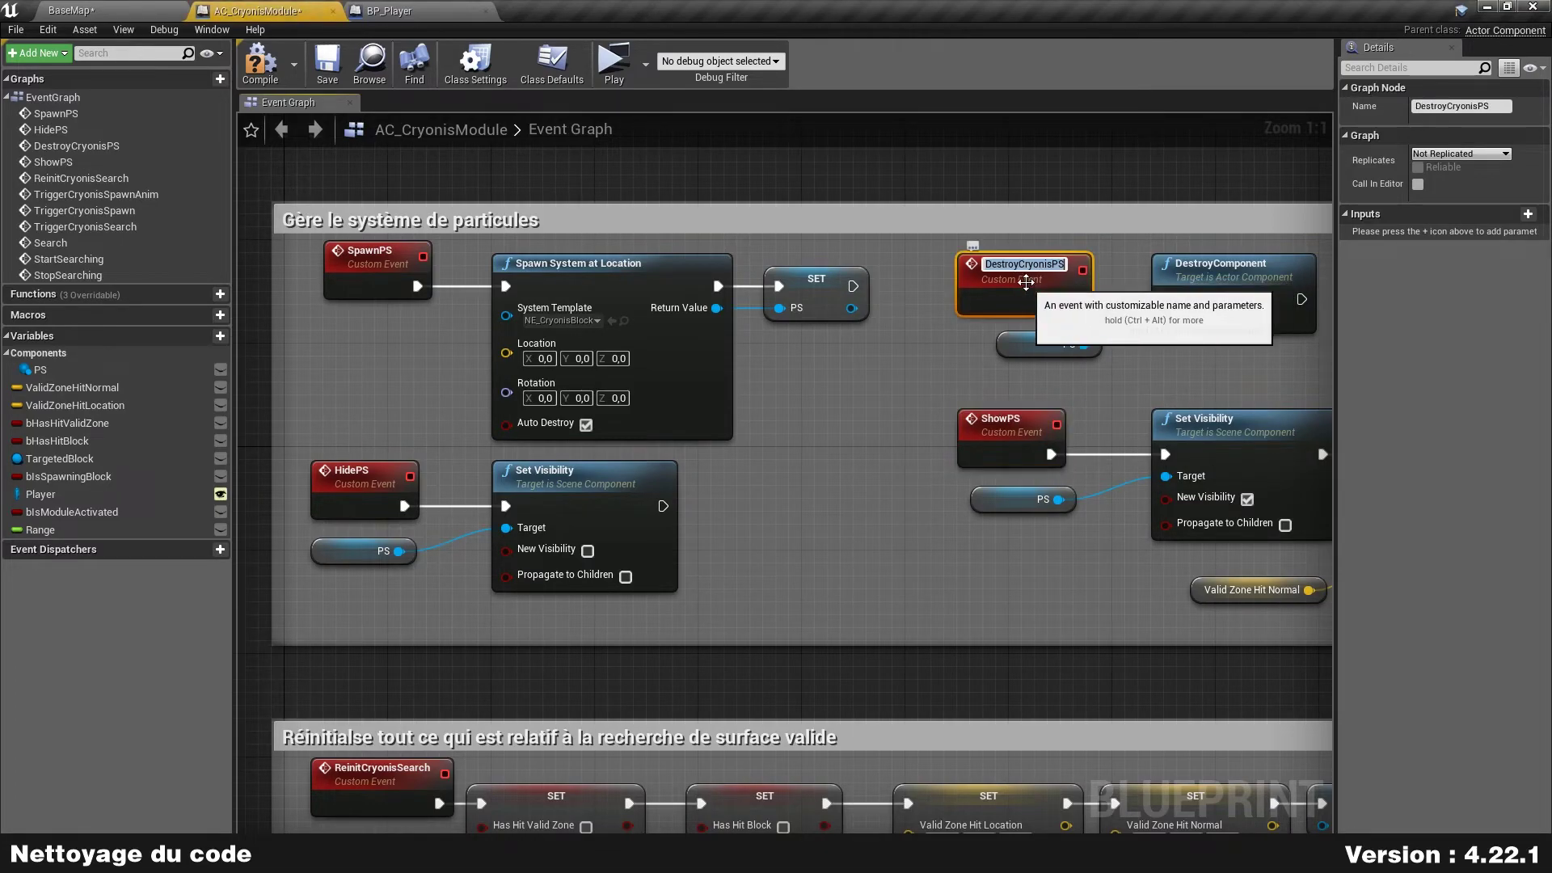
{"action": "left_click", "coordinate": [1047, 264]}
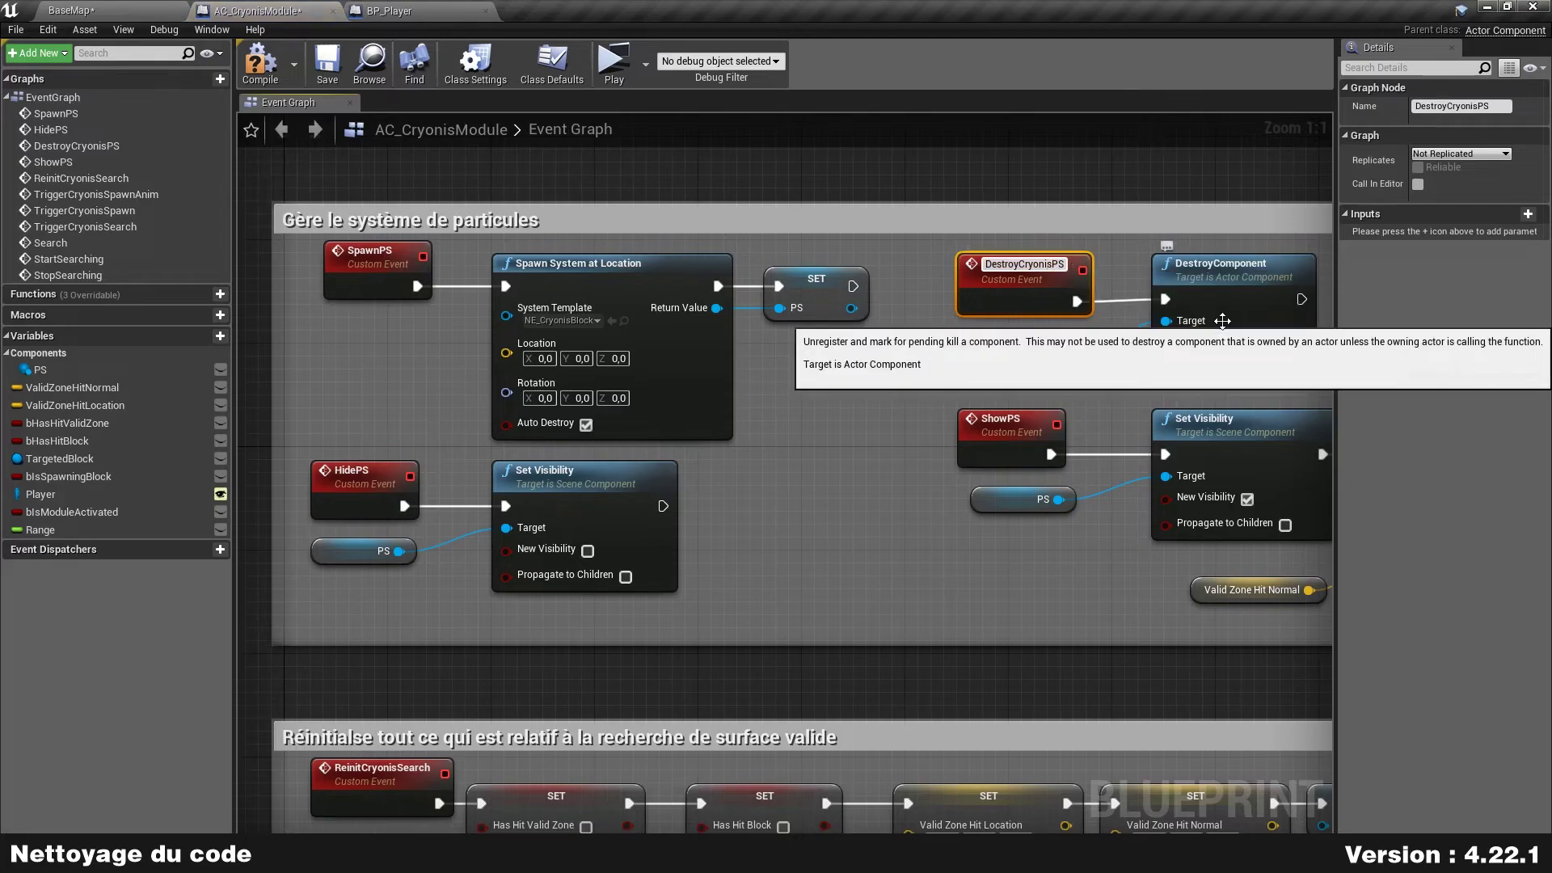
{"action": "key", "text": "BackSpace"}
{"action": "key", "text": "BackSpace"}
{"action": "key", "text": "BackSpace"}
{"action": "key", "text": "BackSpace"}
{"action": "key", "text": "BackSpace"}
{"action": "key", "text": "BackSpace"}
{"action": "key", "text": "BackSpace"}
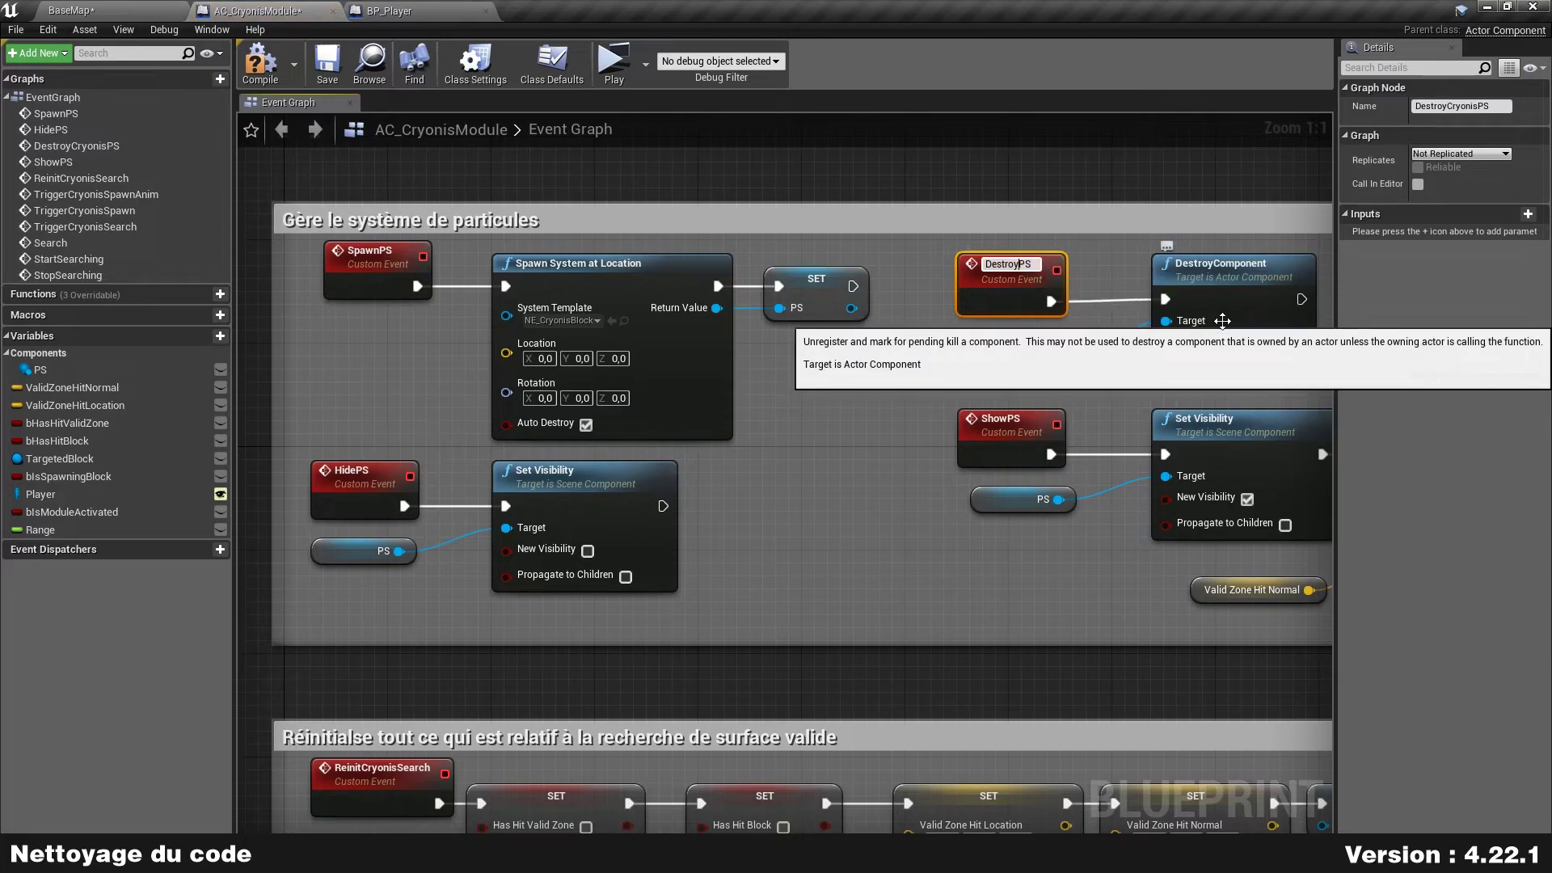
{"action": "key", "text": "Return"}
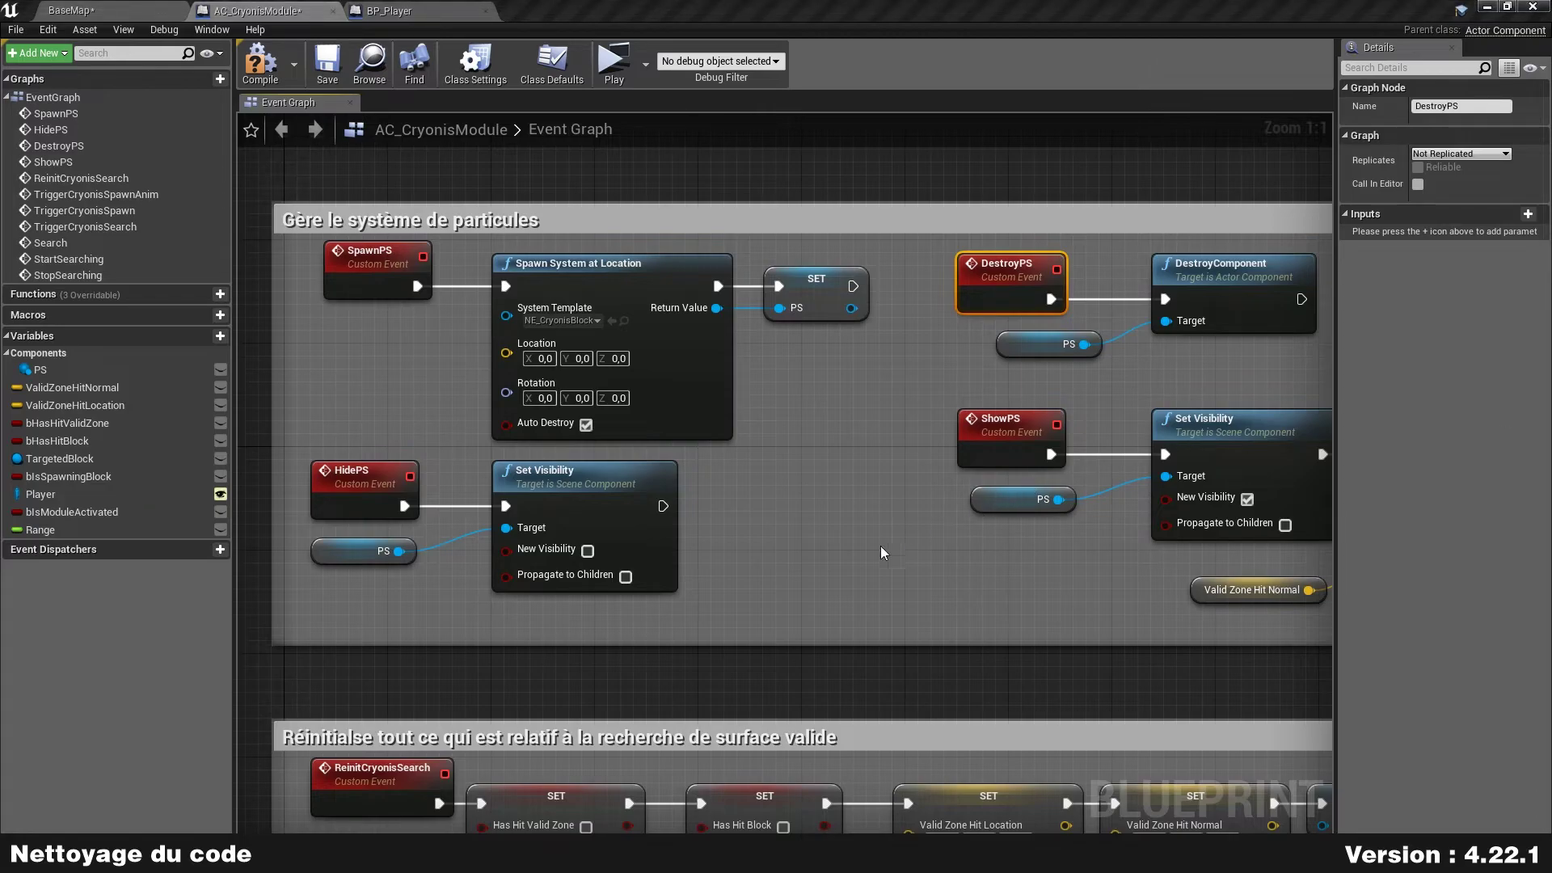
- Rename the ReinitCryonisSearch event node to ClearSearchVariables and nudge it slightly left
{"action": "left_click", "coordinate": [856, 590]}
{"action": "scroll", "coordinate": [945, 593], "scroll_direction": "down", "scroll_amount": 3}
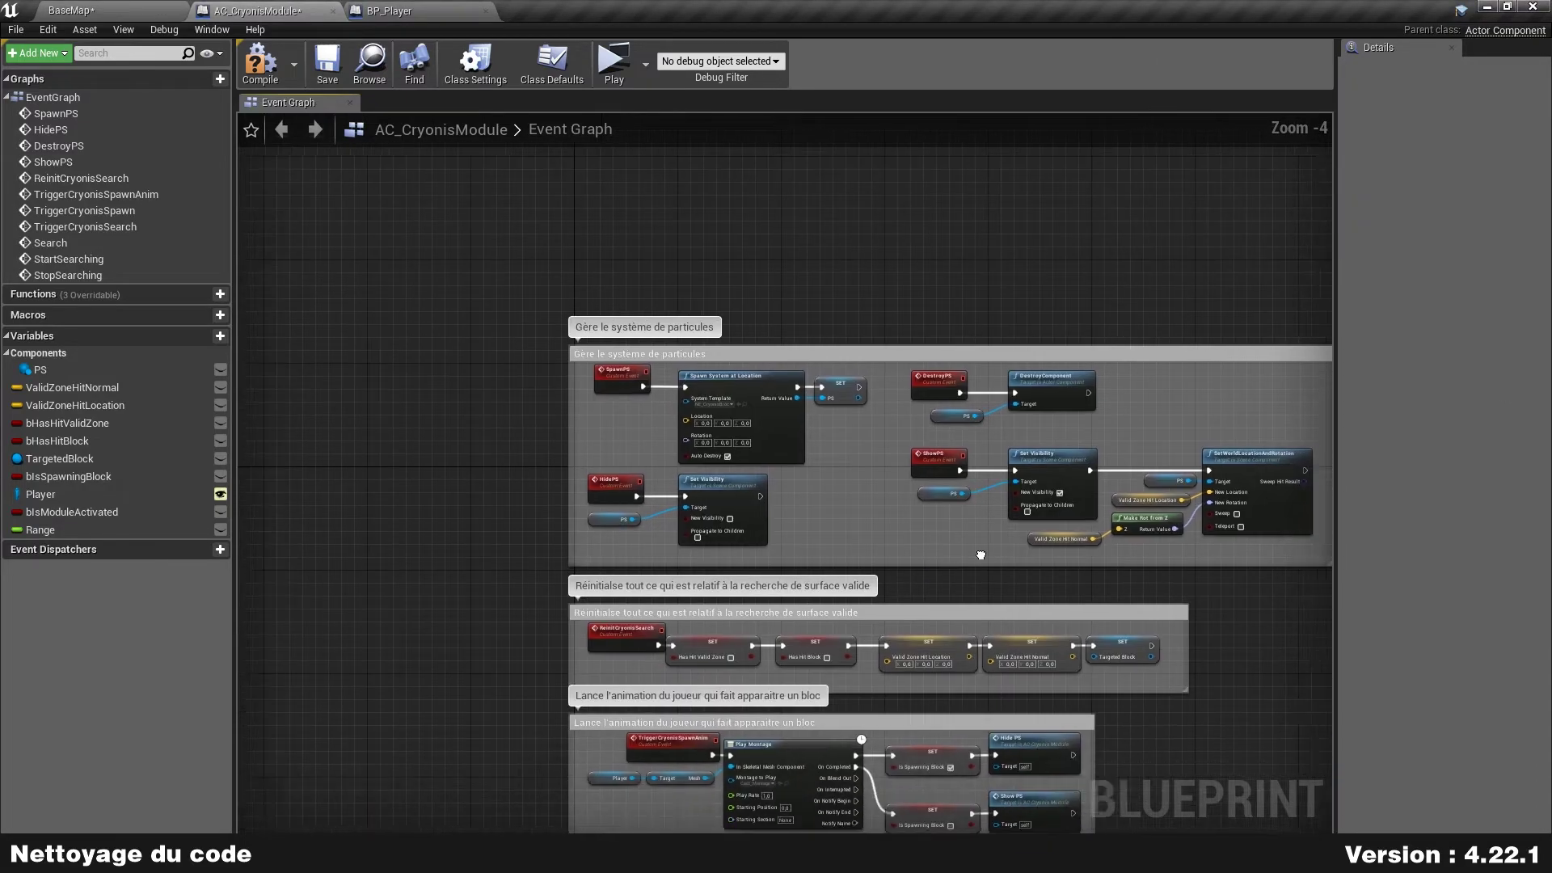
{"action": "right_click_drag", "start_coordinate": [945, 594], "coordinate": [836, 465]}
{"action": "scroll", "coordinate": [836, 465], "scroll_direction": "up", "scroll_amount": 3}
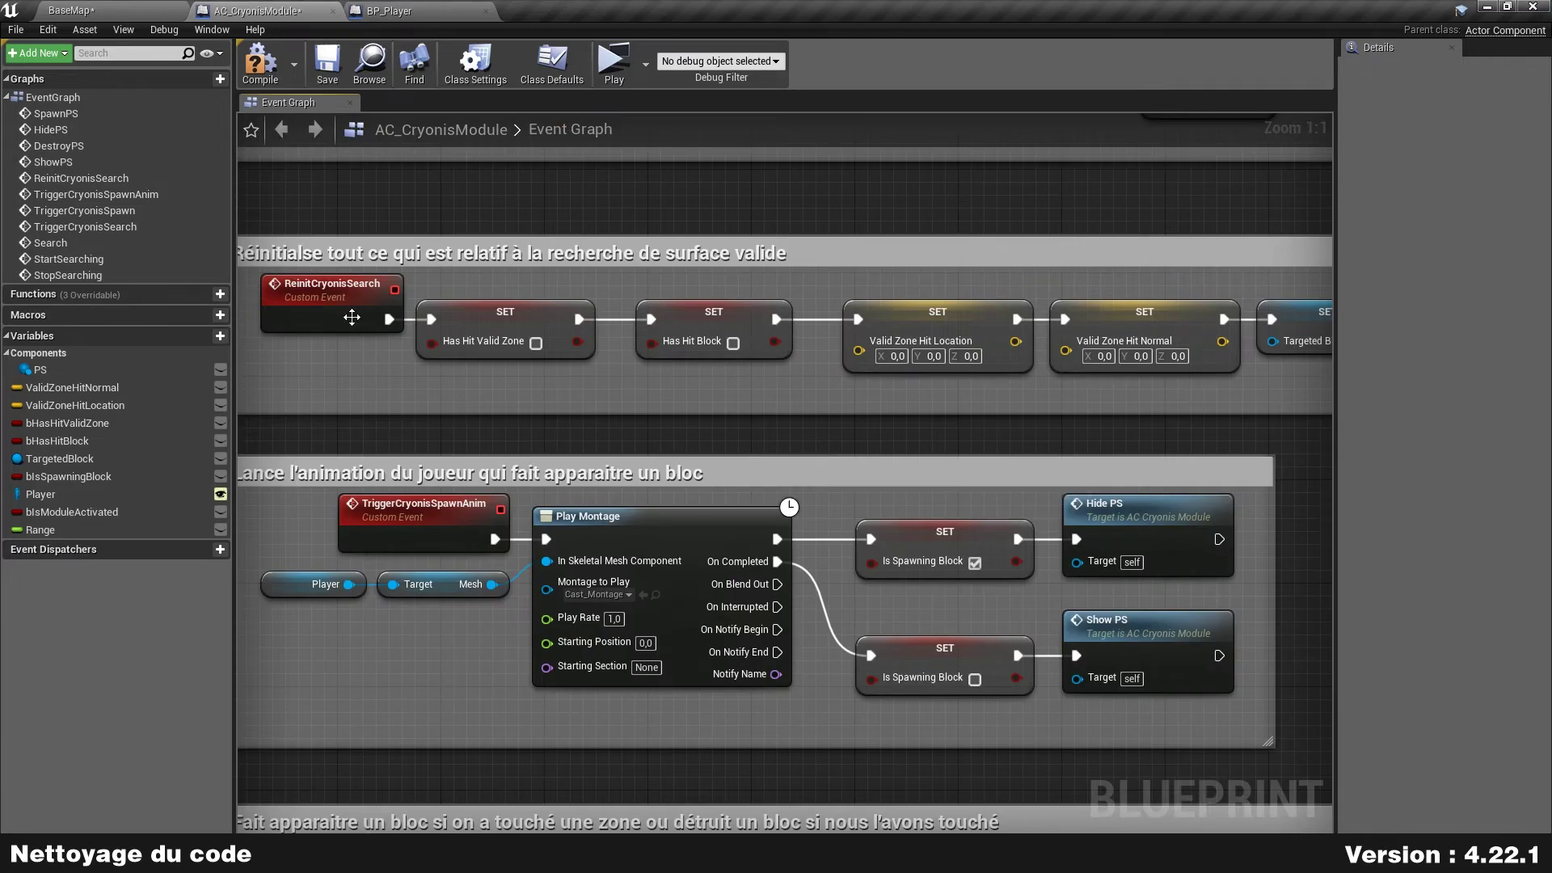
{"action": "left_click", "coordinate": [329, 289]}
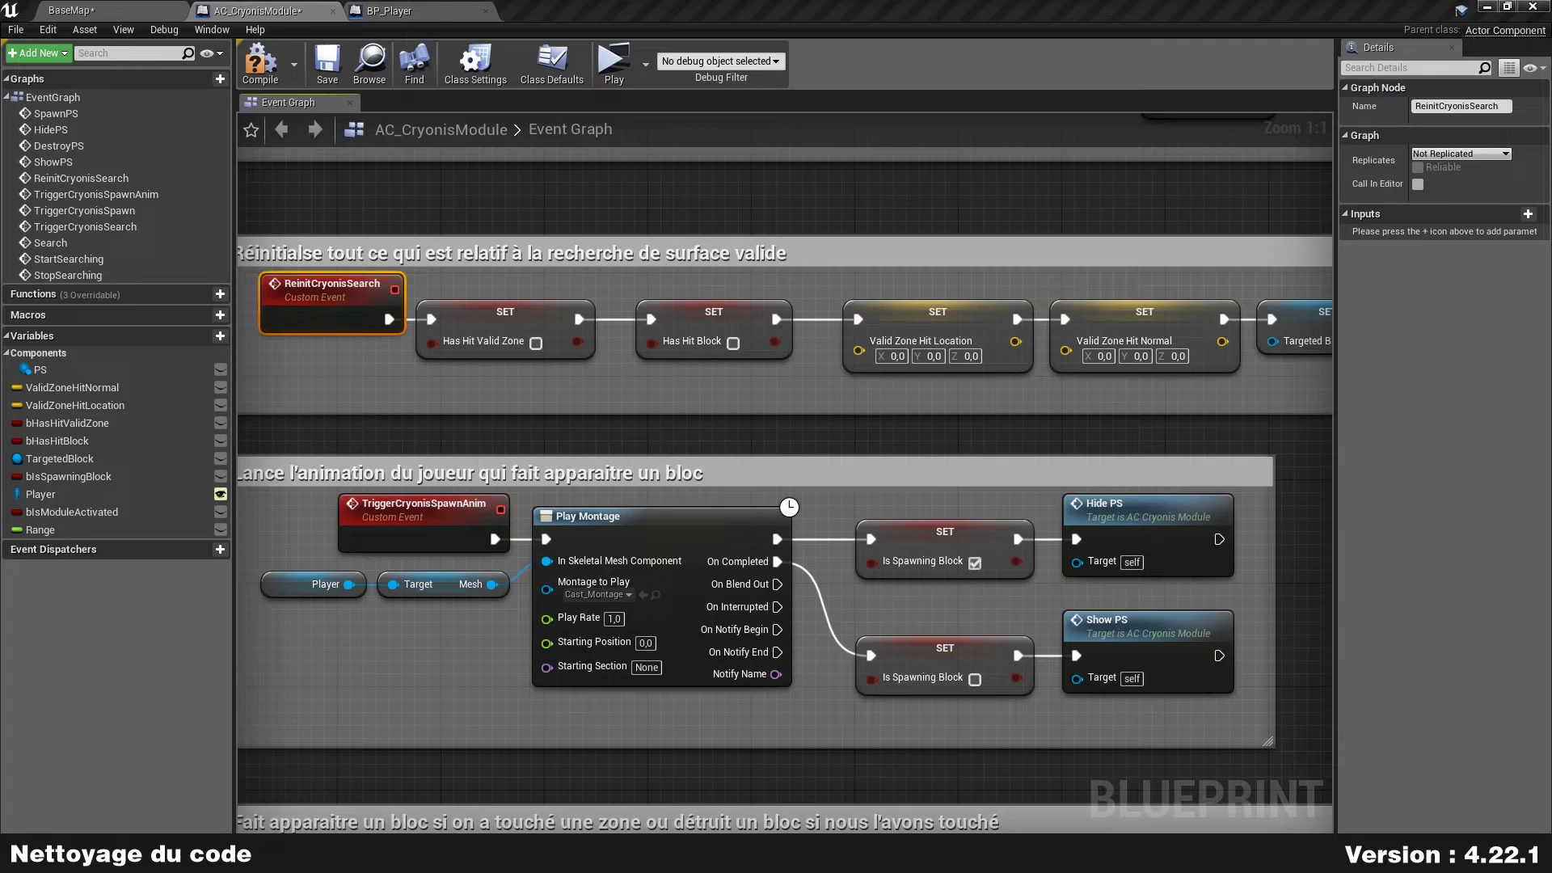
{"action": "double_click", "coordinate": [346, 287]}
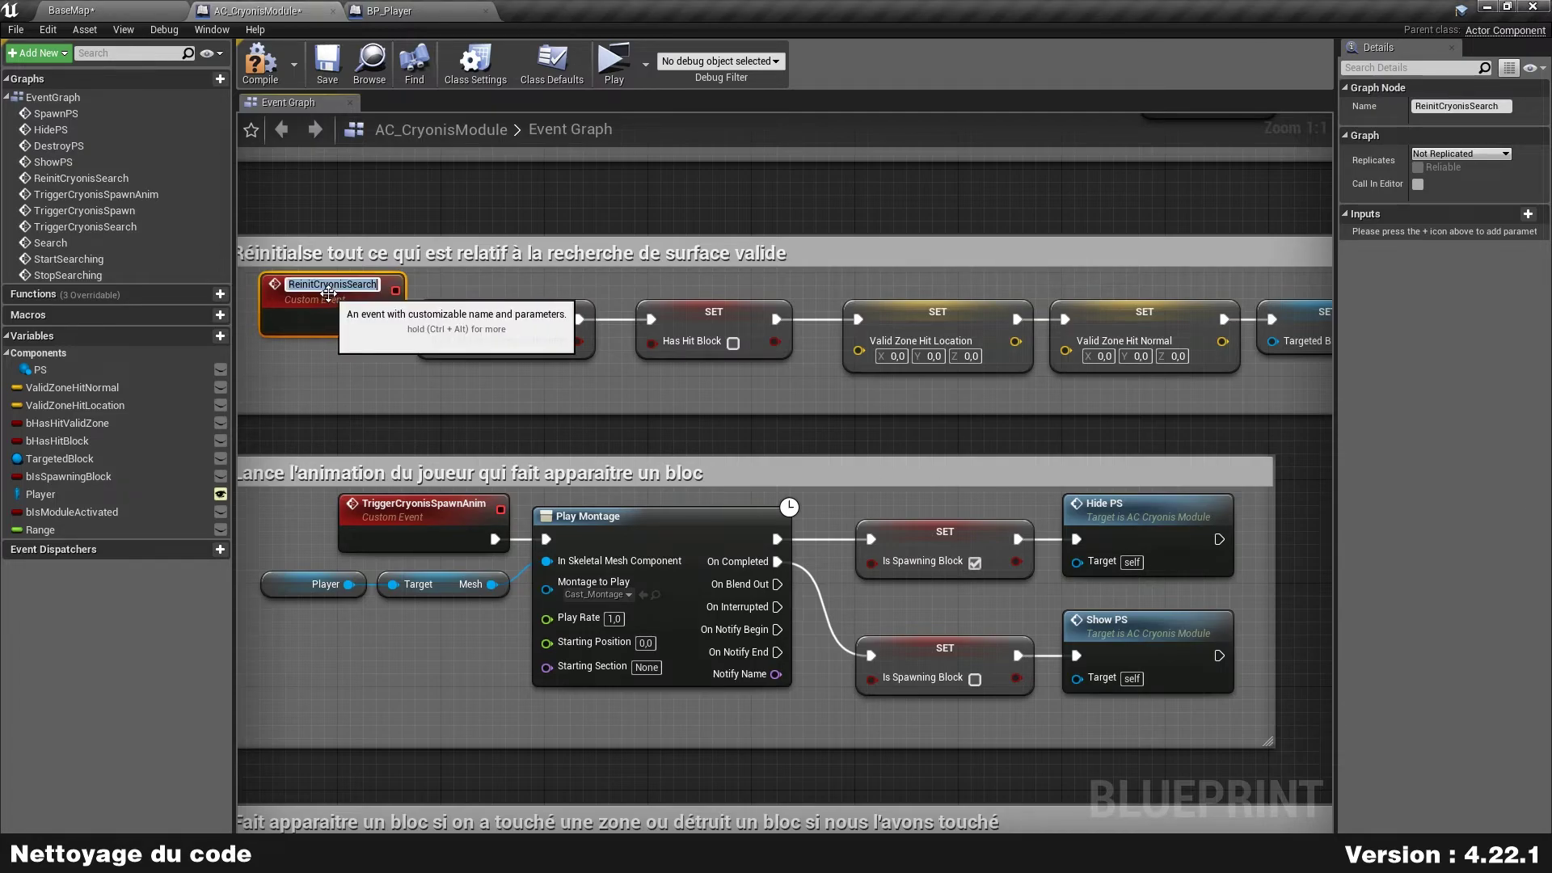
{"action": "type", "text": "Clear"}
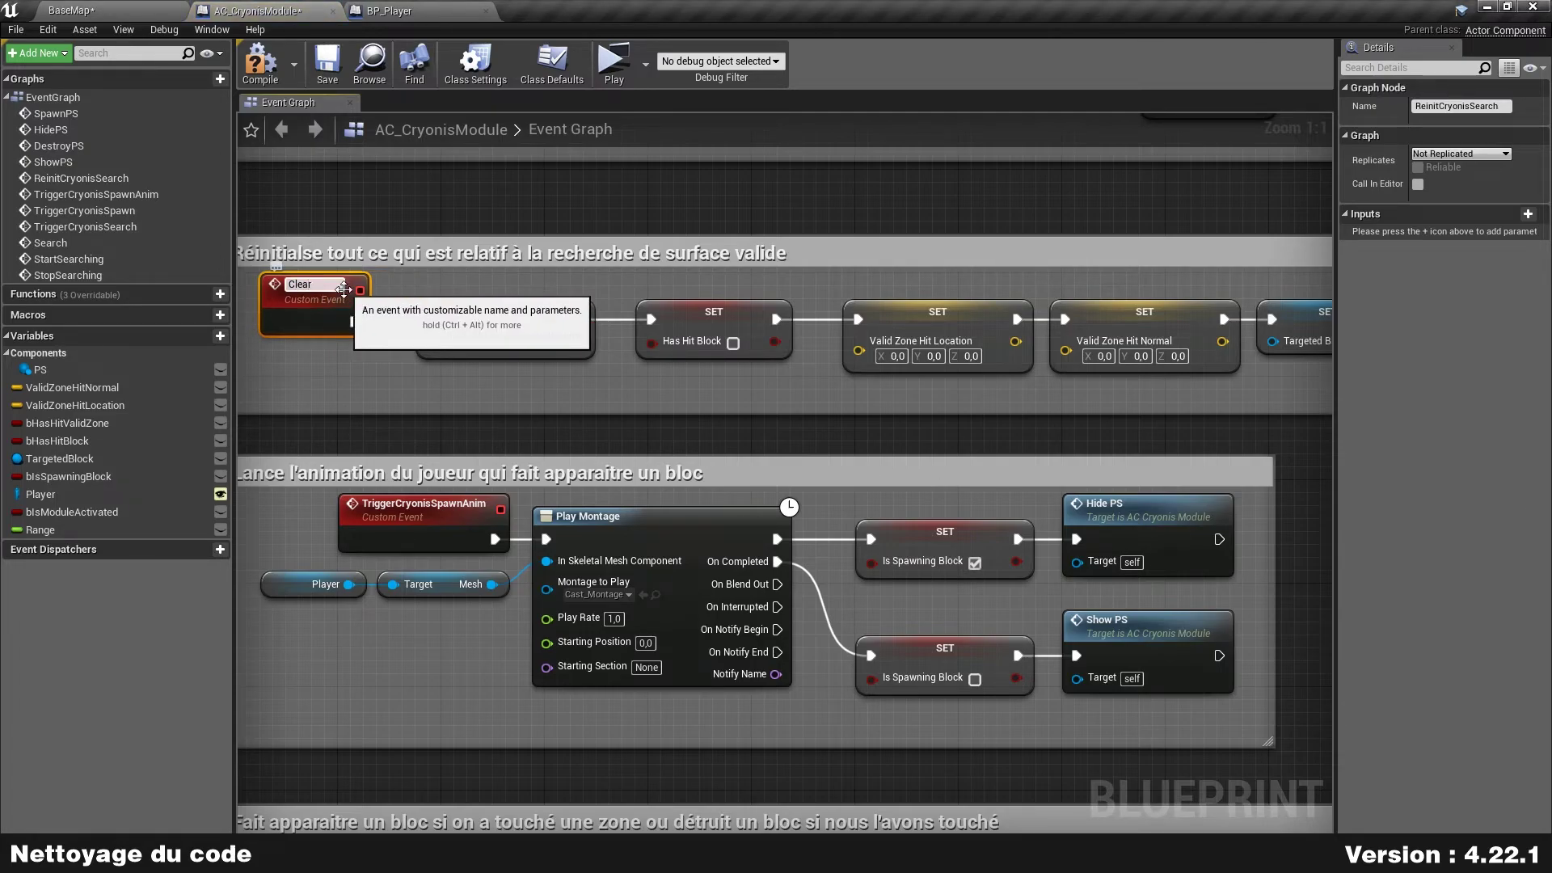
{"action": "type", "text": "SearchVari"}
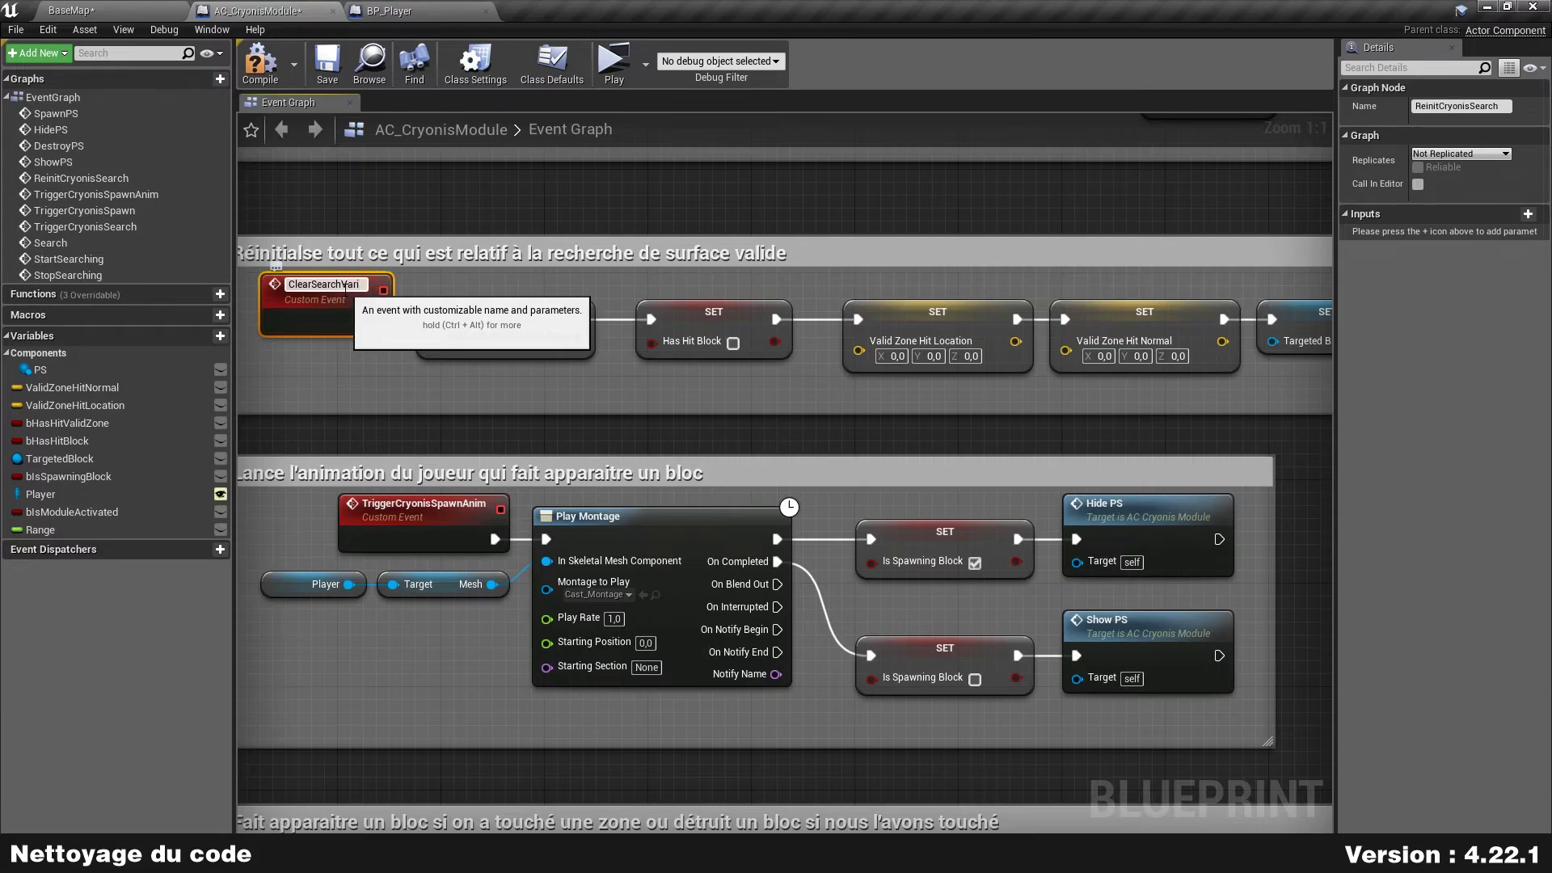
{"action": "type", "text": "ables"}
{"action": "key", "text": "Return"}
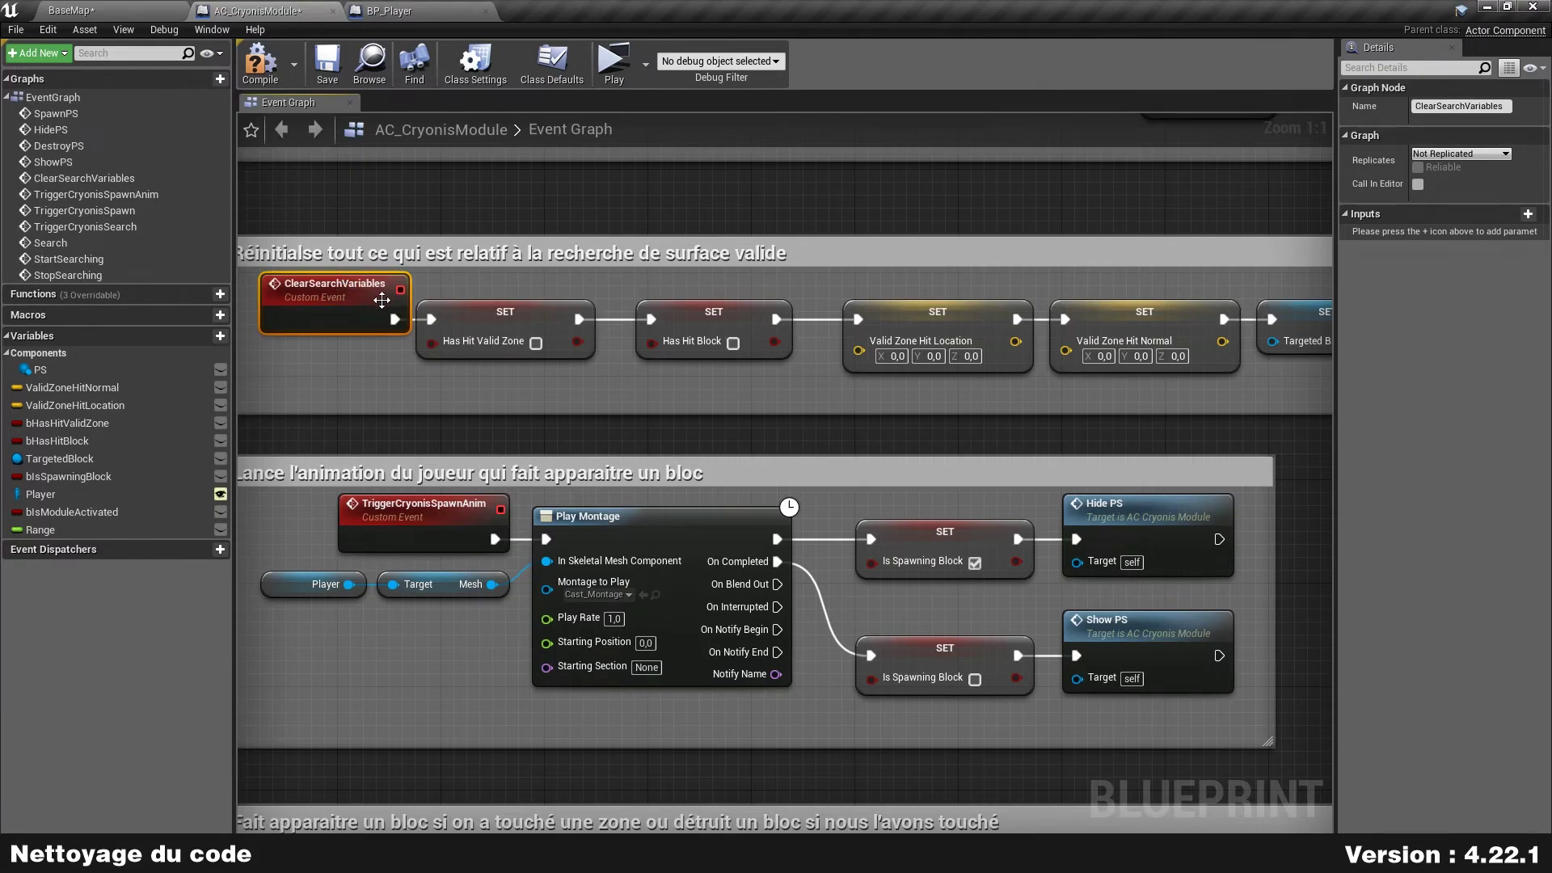
{"action": "left_click_drag", "start_coordinate": [382, 300], "coordinate": [358, 313]}
{"action": "right_click_drag", "start_coordinate": [858, 562], "coordinate": [1015, 362]}
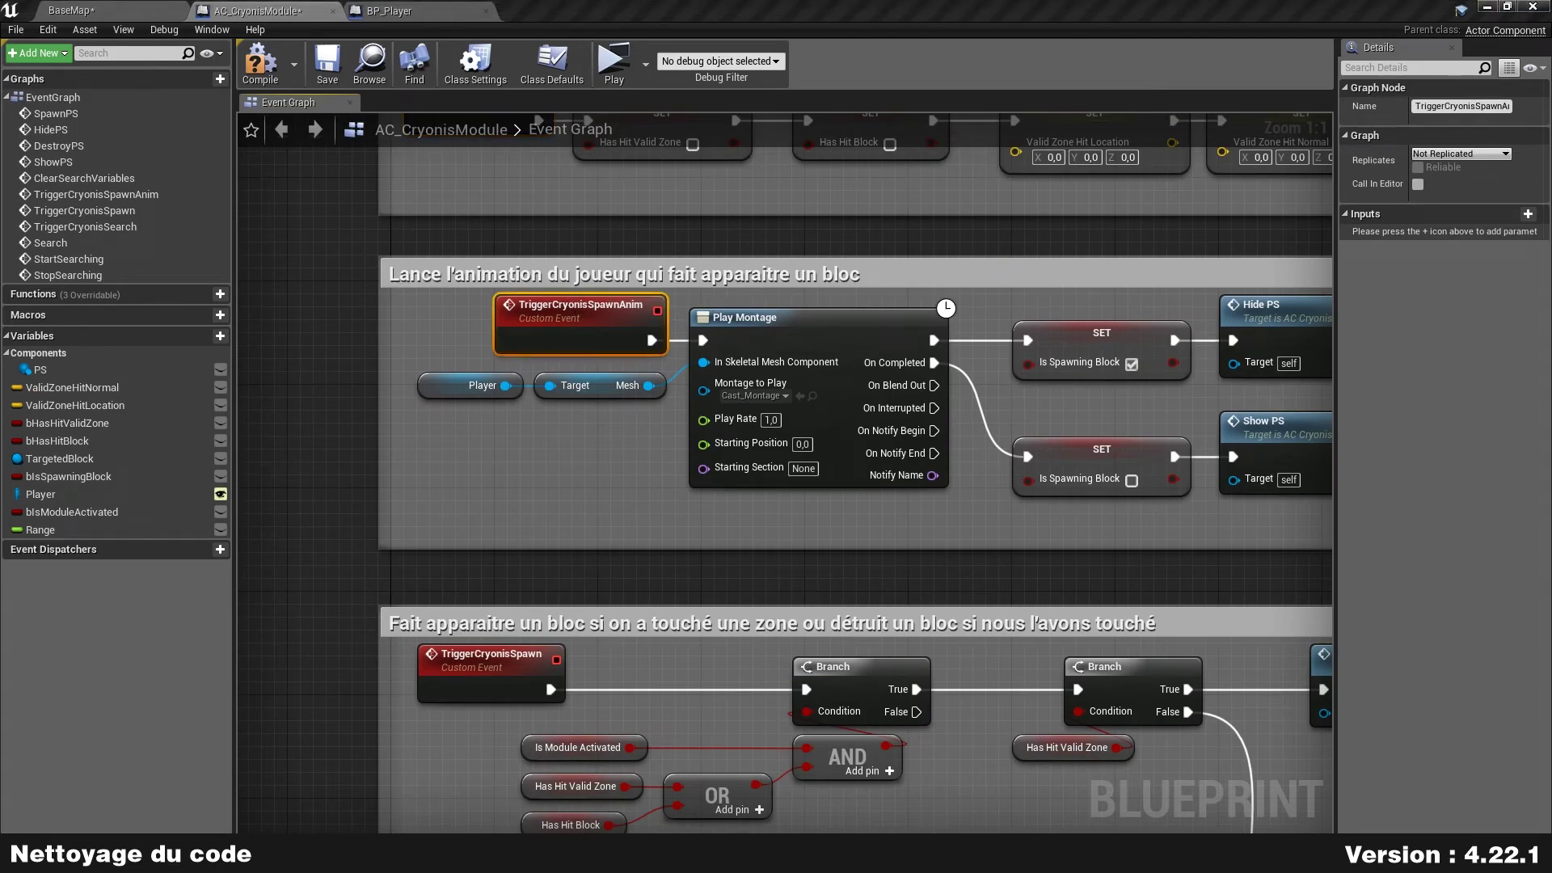
- Rename the TriggerCryonisSpawnAnim event to TriggerSpawningAnimation
{"action": "left_click_drag", "start_coordinate": [564, 310], "coordinate": [473, 312]}
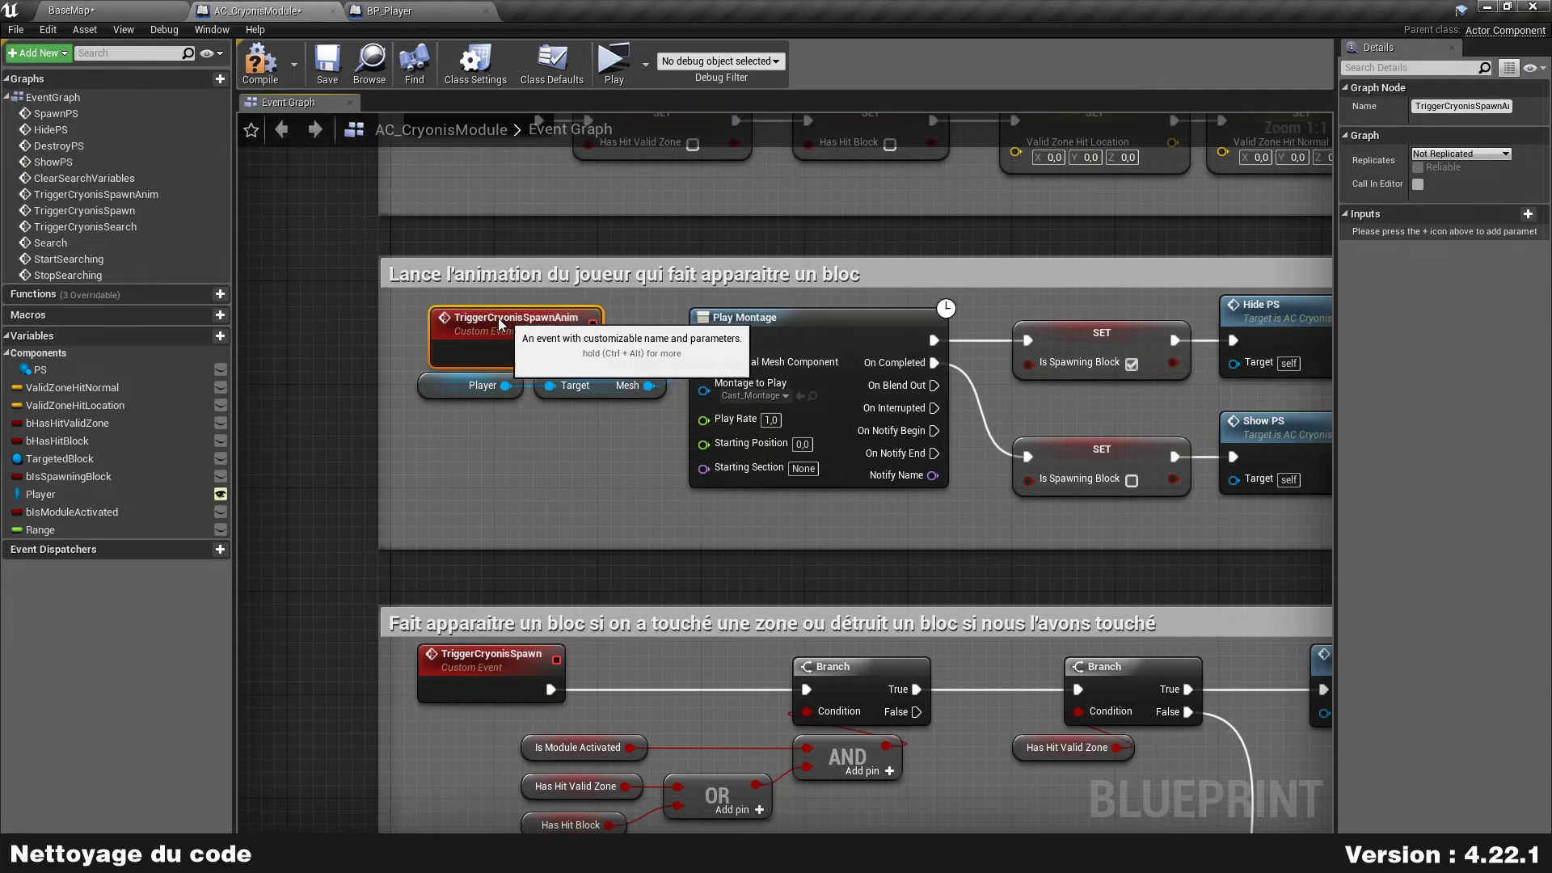
{"action": "double_click", "coordinate": [480, 312]}
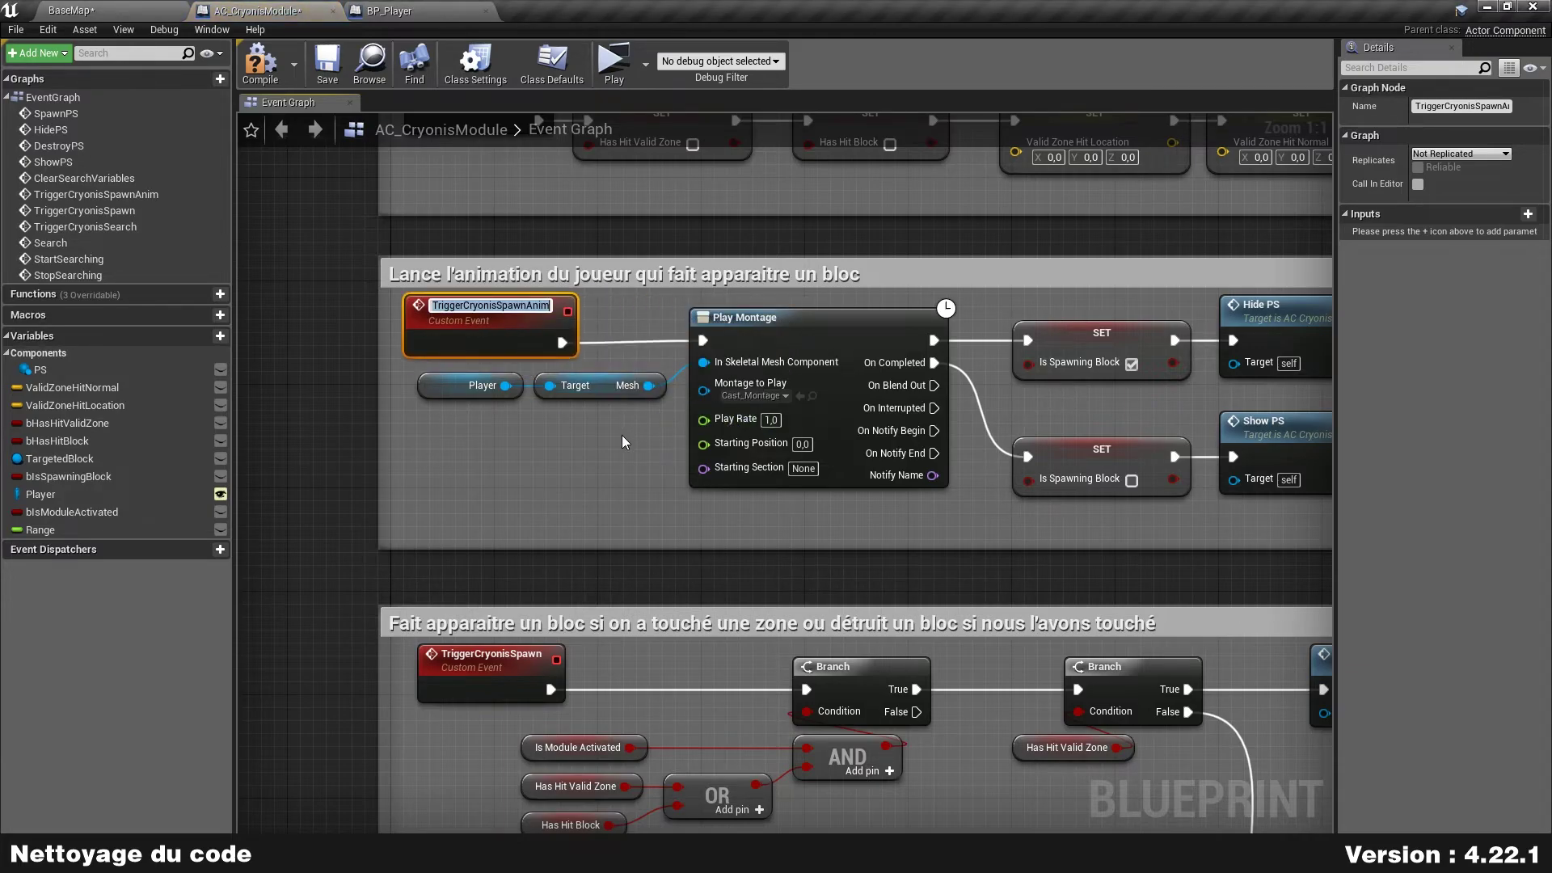
{"action": "type", "text": "TriggerSp"}
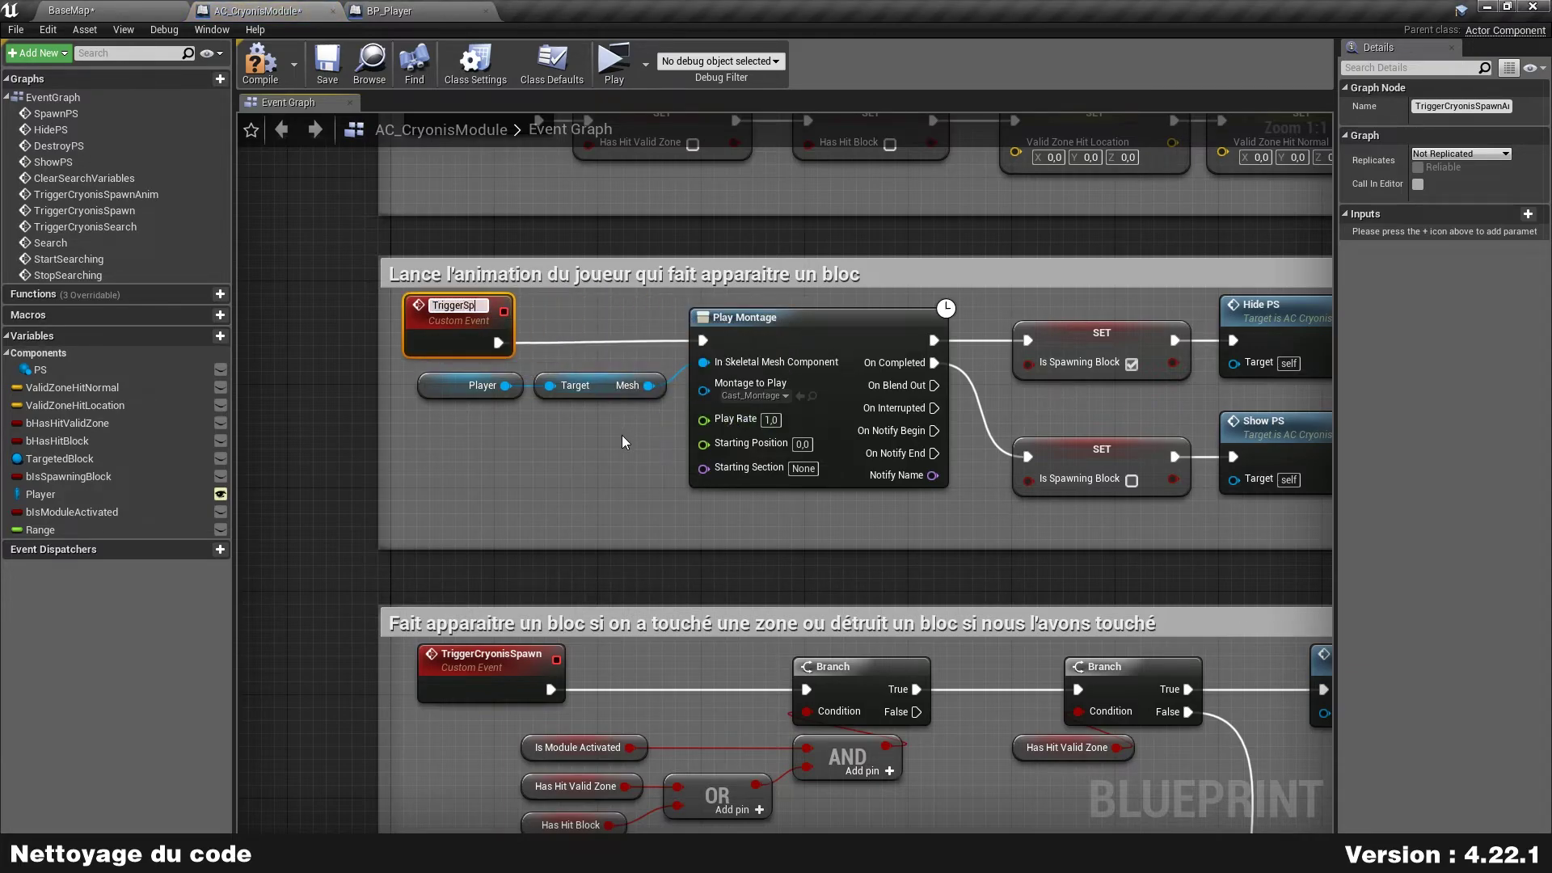
{"action": "type", "text": "awningAn"}
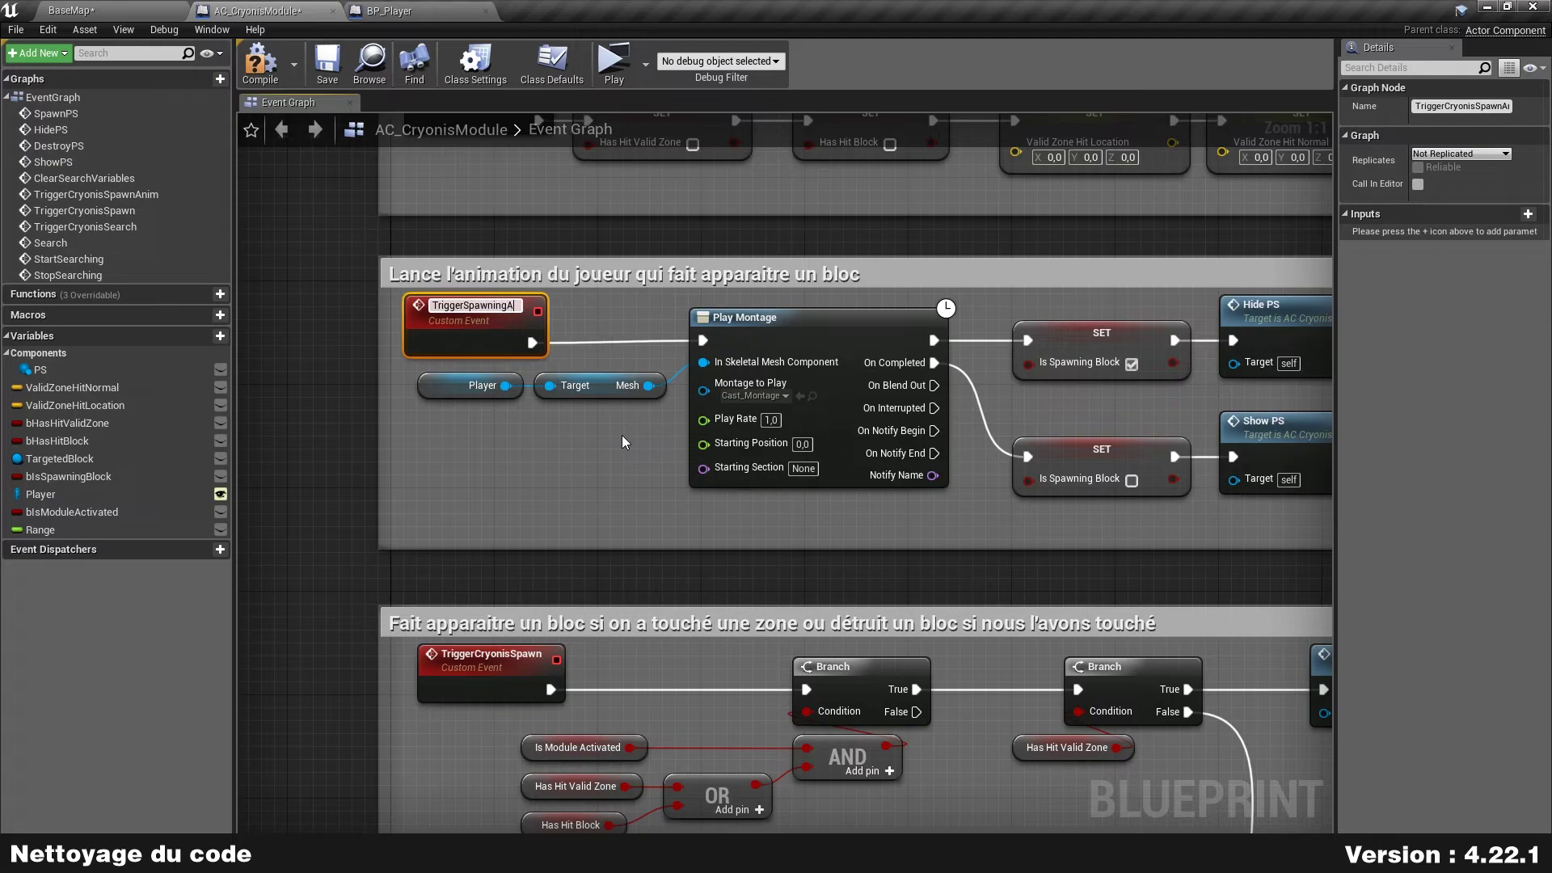
{"action": "type", "text": "imation"}
{"action": "key", "text": "Return"}
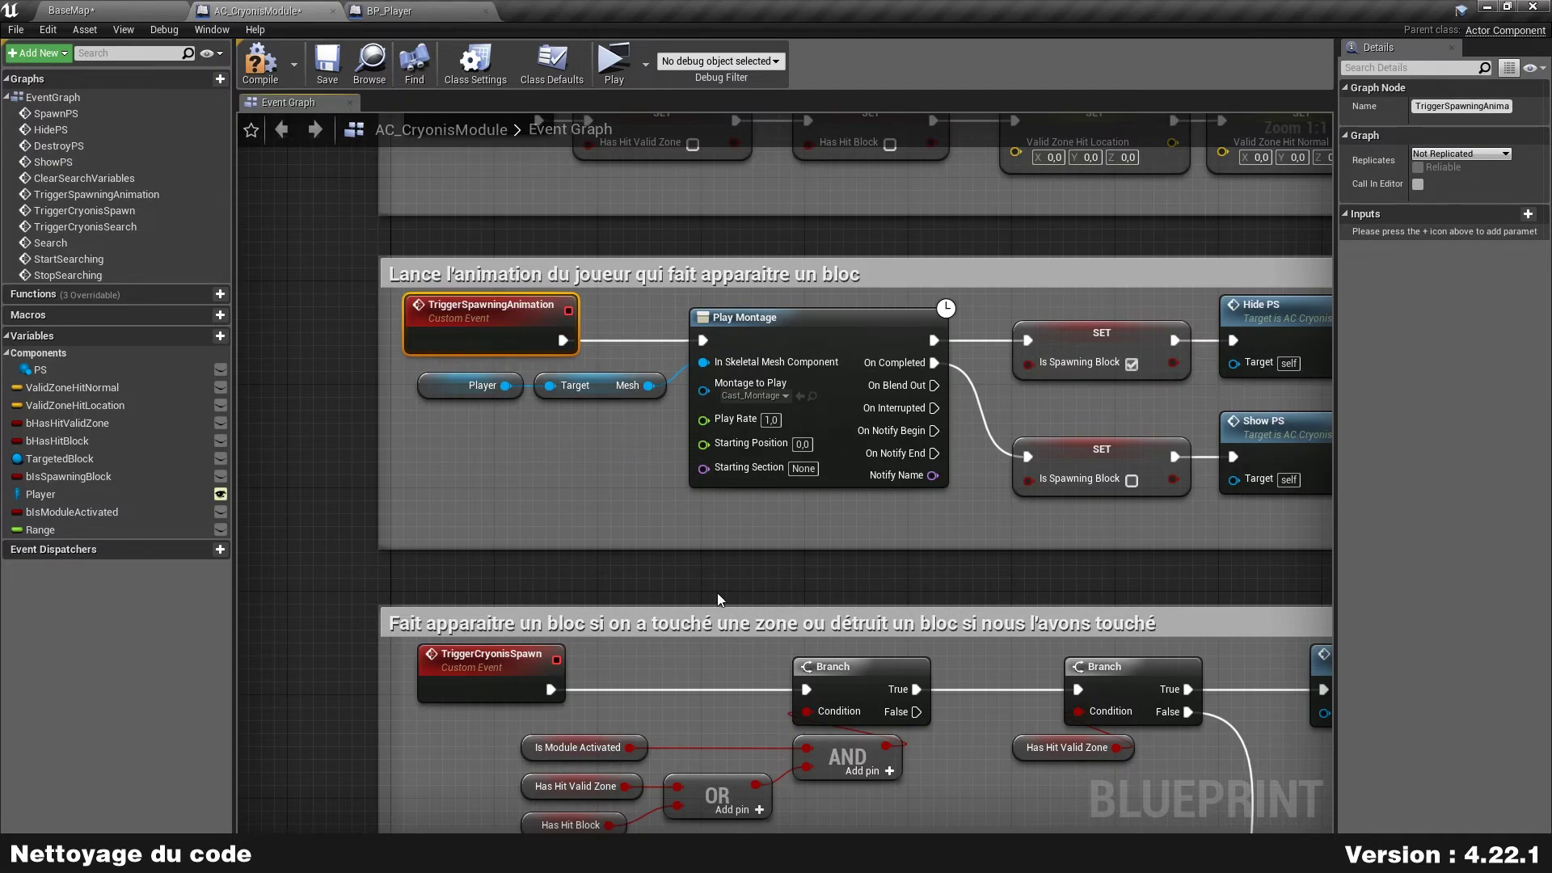
- Rename the TriggerCryonisSpawn event to SpawnBlock
{"action": "right_click_drag", "start_coordinate": [668, 629], "coordinate": [671, 309]}
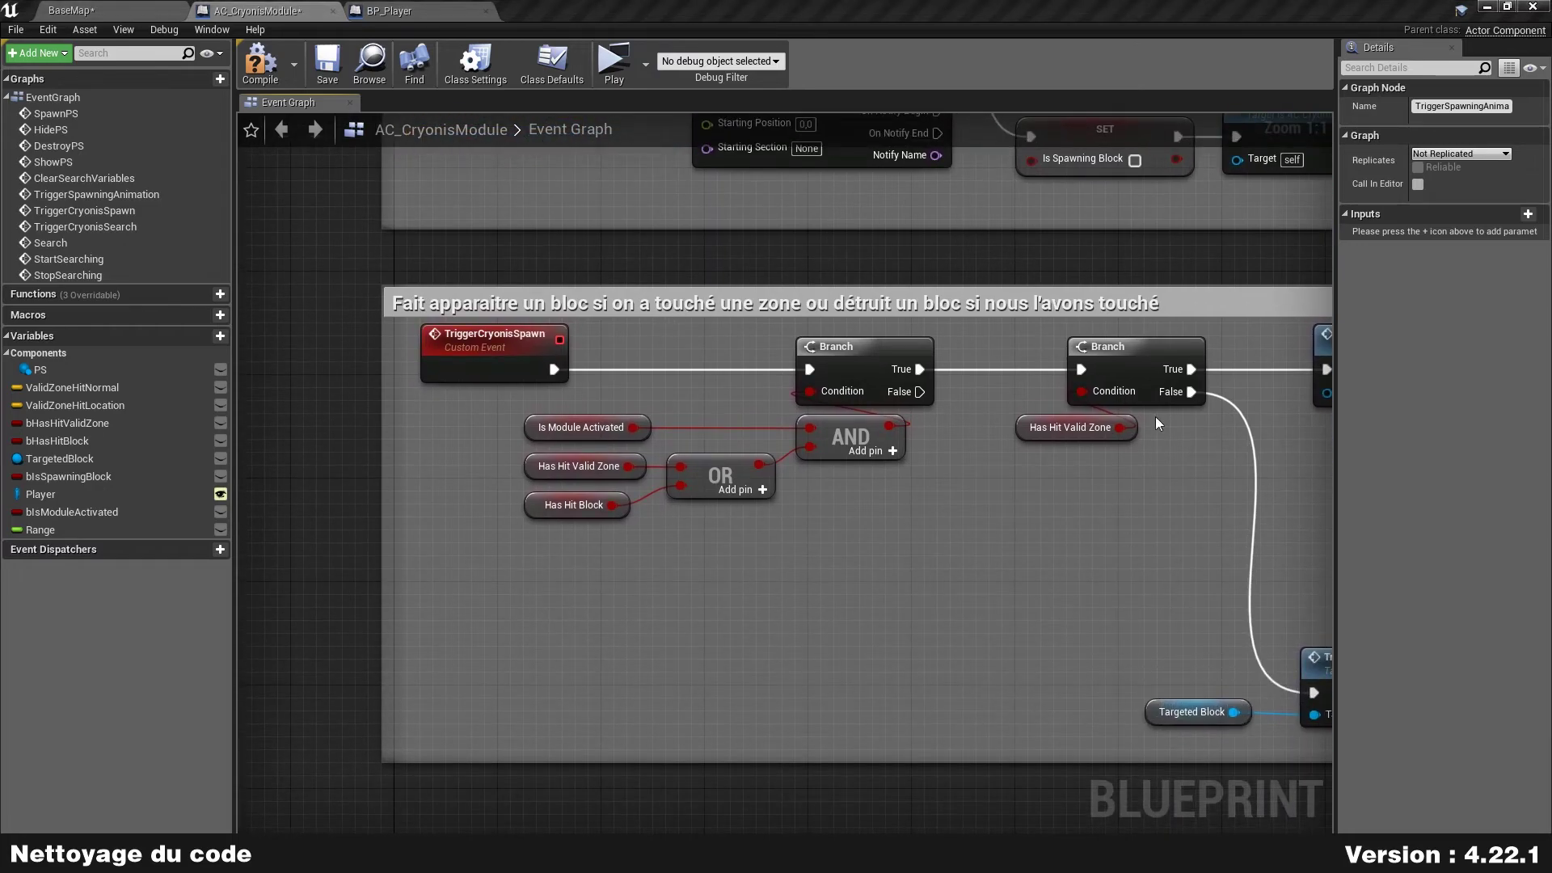
{"action": "double_click", "coordinate": [494, 334]}
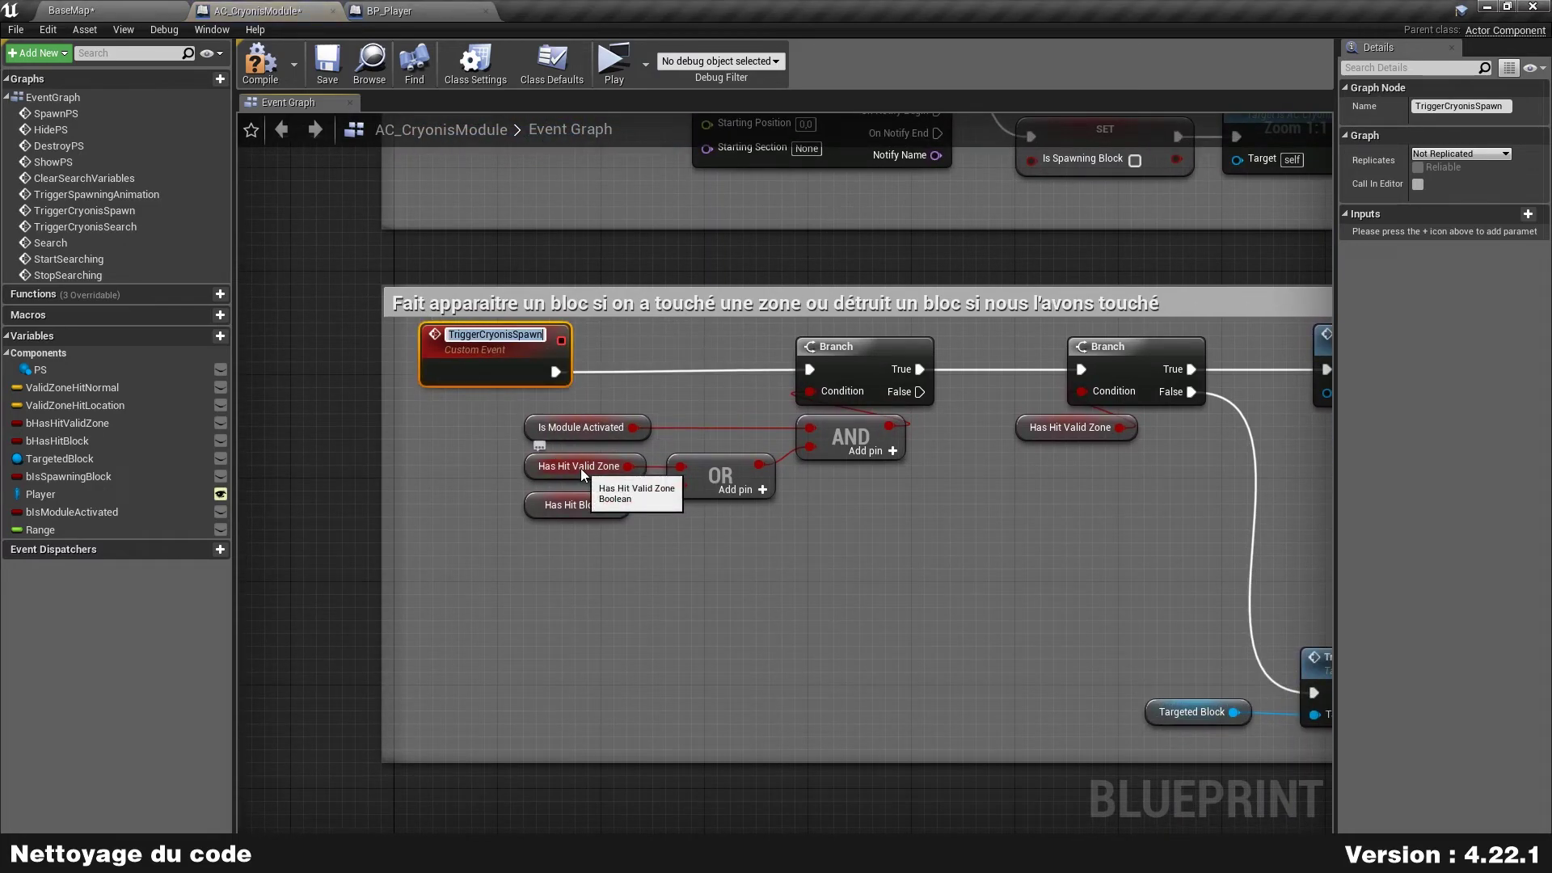
{"action": "type", "text": "SpawnBlo"}
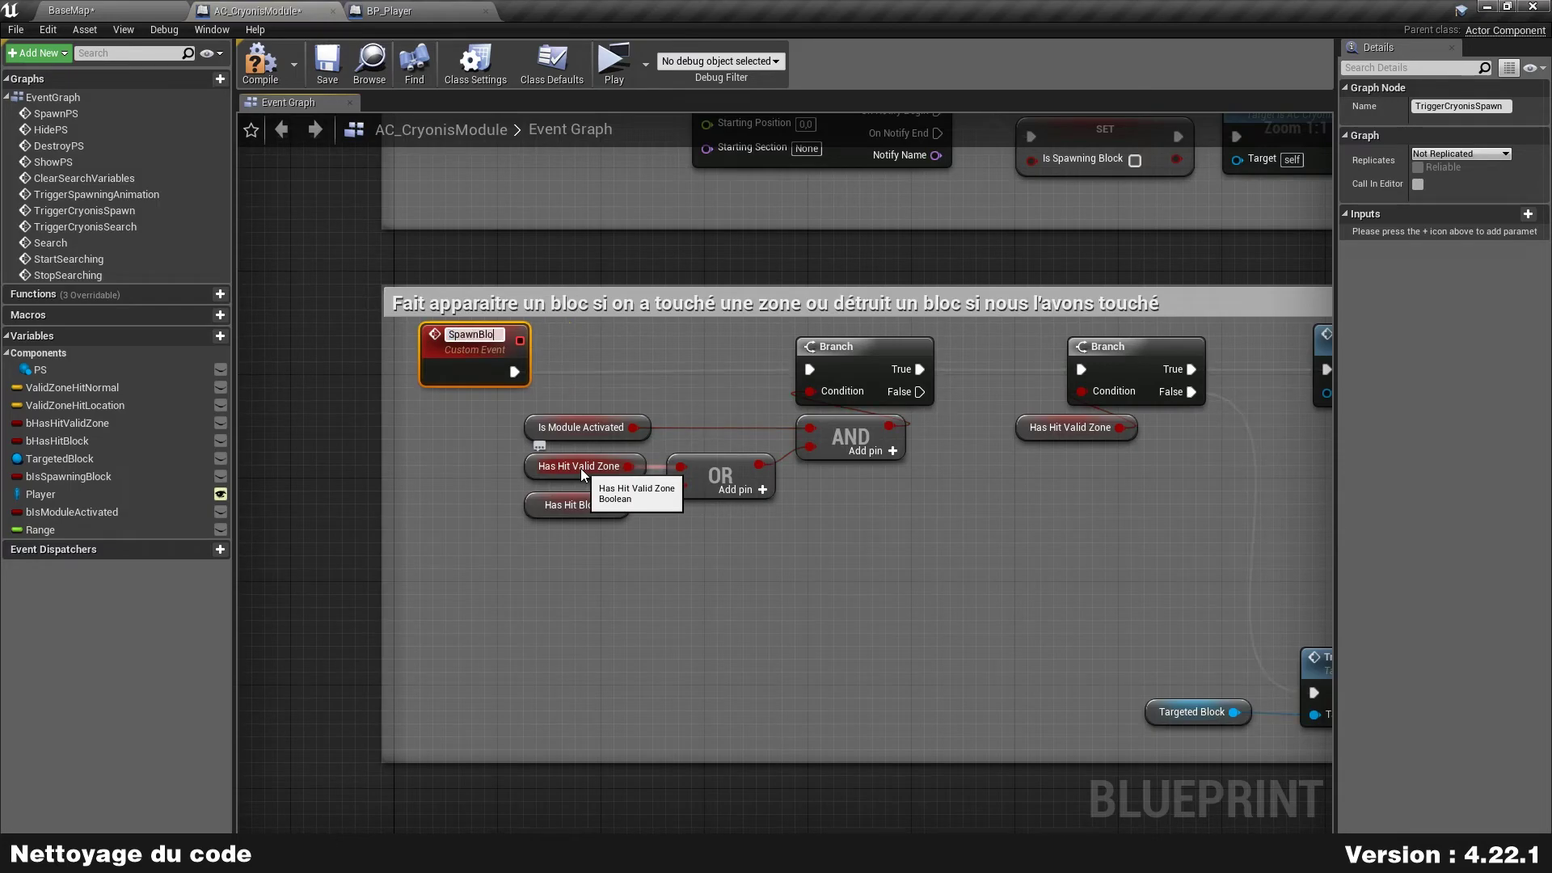
{"action": "type", "text": "ck"}
{"action": "key", "text": "Return"}
{"action": "scroll", "coordinate": [580, 468], "scroll_direction": "down", "scroll_amount": 3}
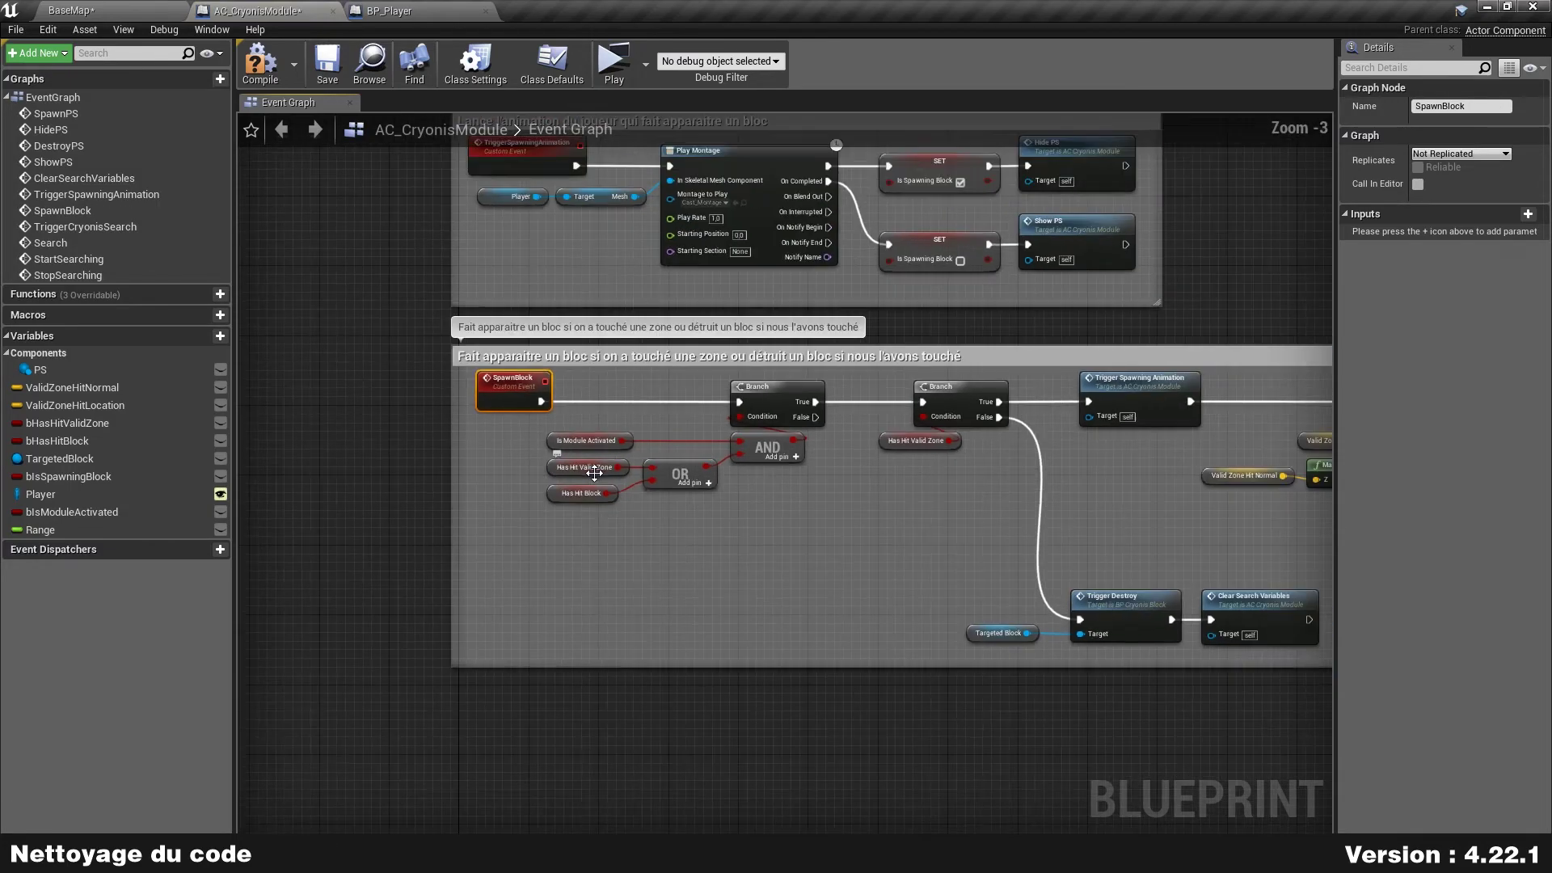
{"action": "scroll", "coordinate": [594, 473], "scroll_direction": "down", "scroll_amount": 2}
{"action": "right_click_drag", "start_coordinate": [558, 577], "coordinate": [720, 305]}
{"action": "scroll", "coordinate": [720, 305], "scroll_direction": "up", "scroll_amount": 5}
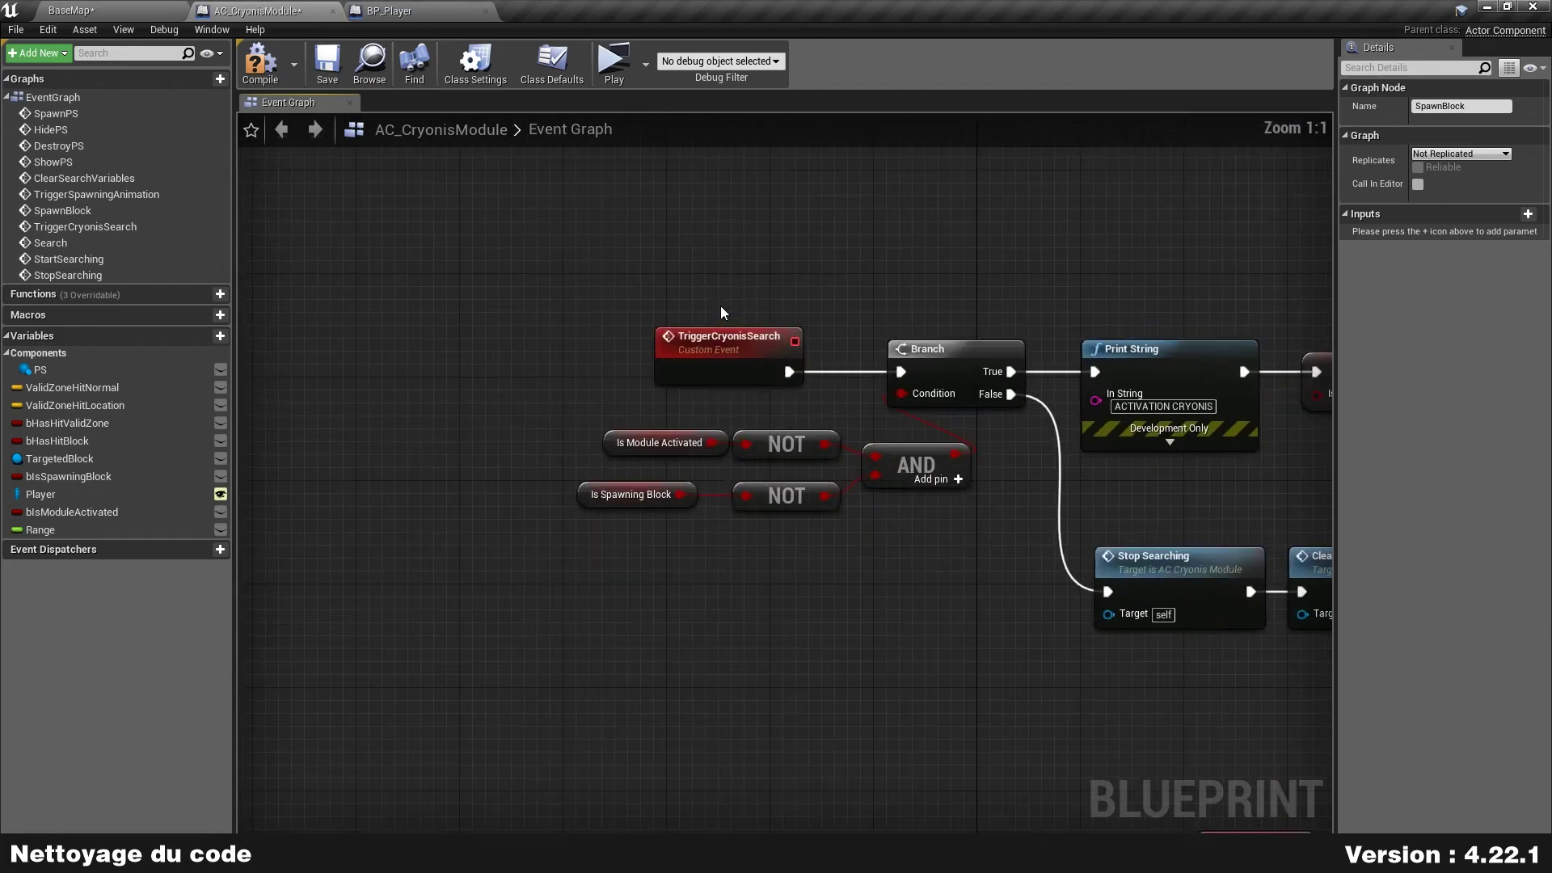
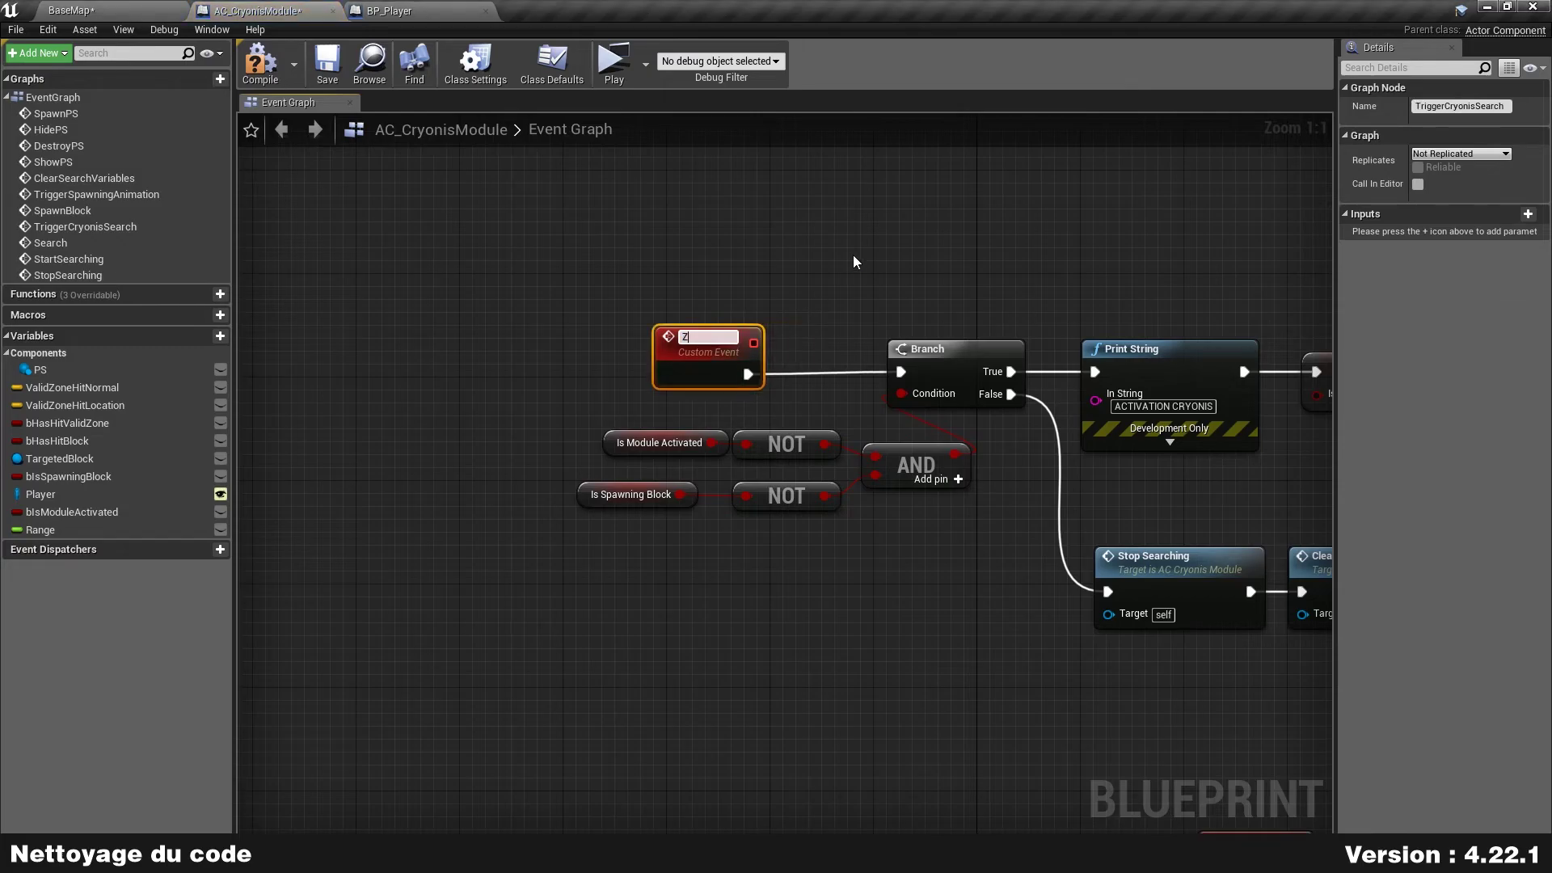
- Retype the TriggerCryonisSearch custom event's title as 'ActivateModule'
{"action": "type", "text": "Activate"}
{"action": "type", "text": "Module"}
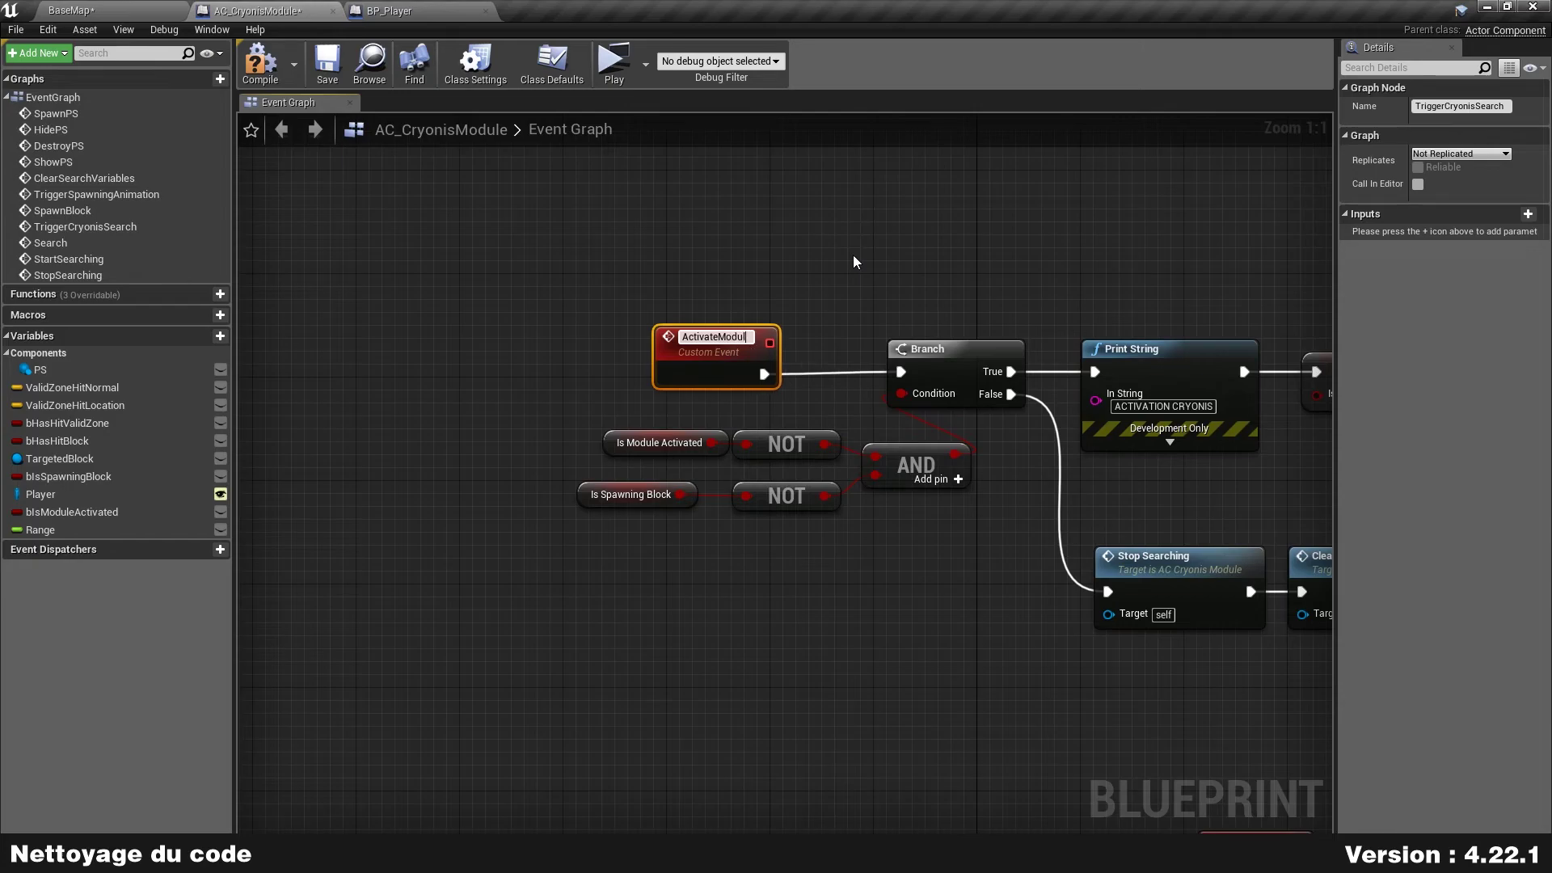
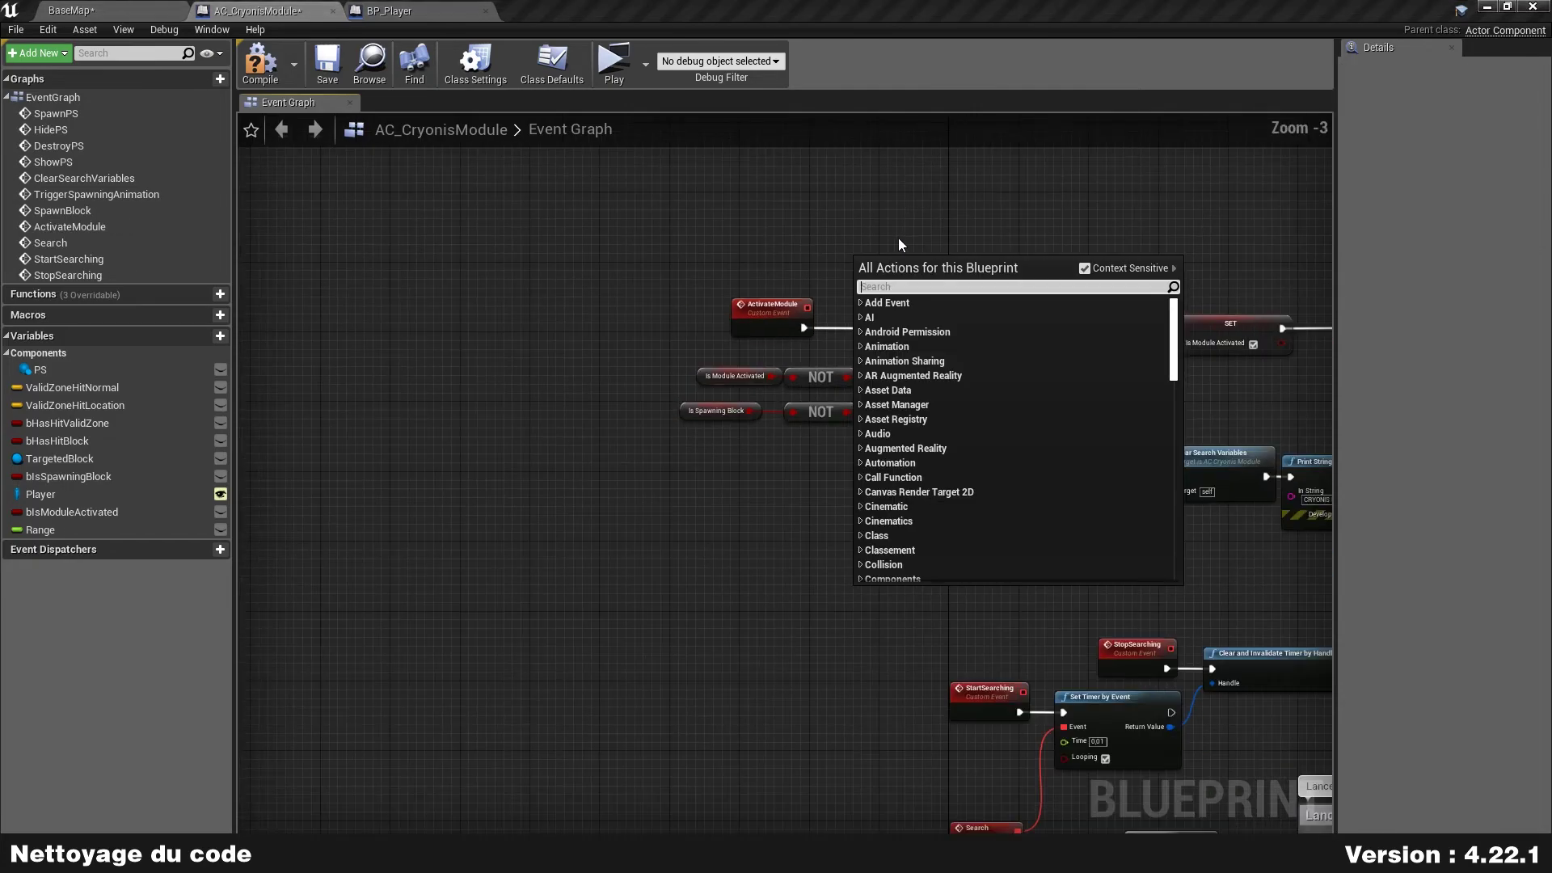
- Wrap the ActivateModule nodes in a comment 'Lance la recherche de bloc ou de zone' and reposition it
{"action": "scroll", "coordinate": [899, 238], "scroll_direction": "down", "scroll_amount": 1}
{"action": "right_click_drag", "start_coordinate": [939, 208], "coordinate": [610, 223]}
{"action": "left_click_drag", "start_coordinate": [388, 280], "coordinate": [1098, 489]}
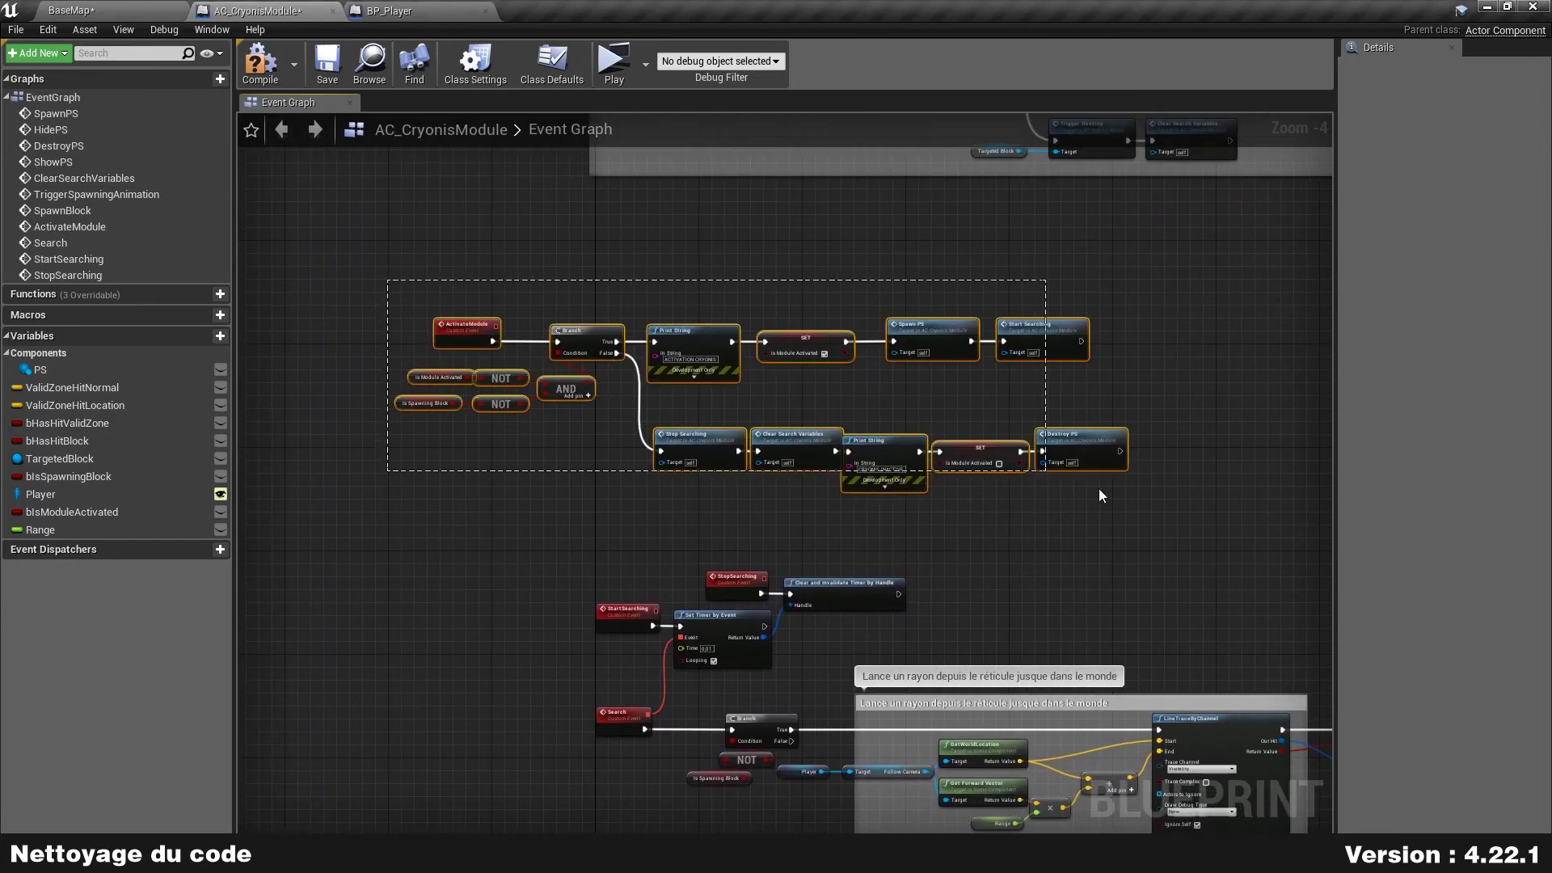
{"action": "key", "text": "c"}
{"action": "type", "text": "Lance la recherche de bloc ou de"}
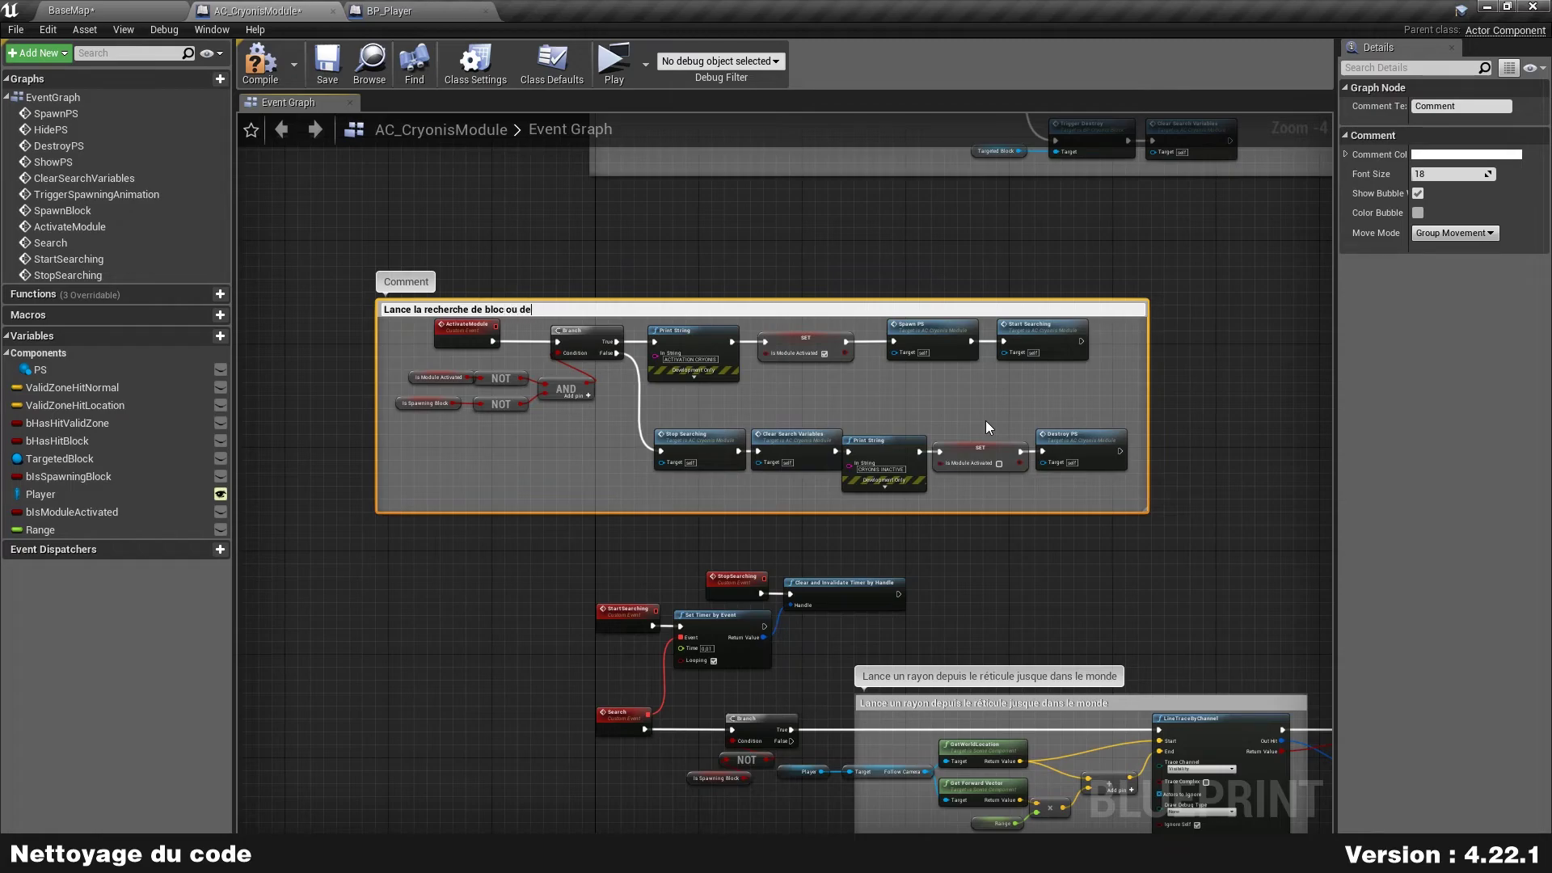
{"action": "type", "text": " zone"}
{"action": "key", "text": "Return"}
{"action": "right_click_drag", "start_coordinate": [897, 292], "coordinate": [811, 363]}
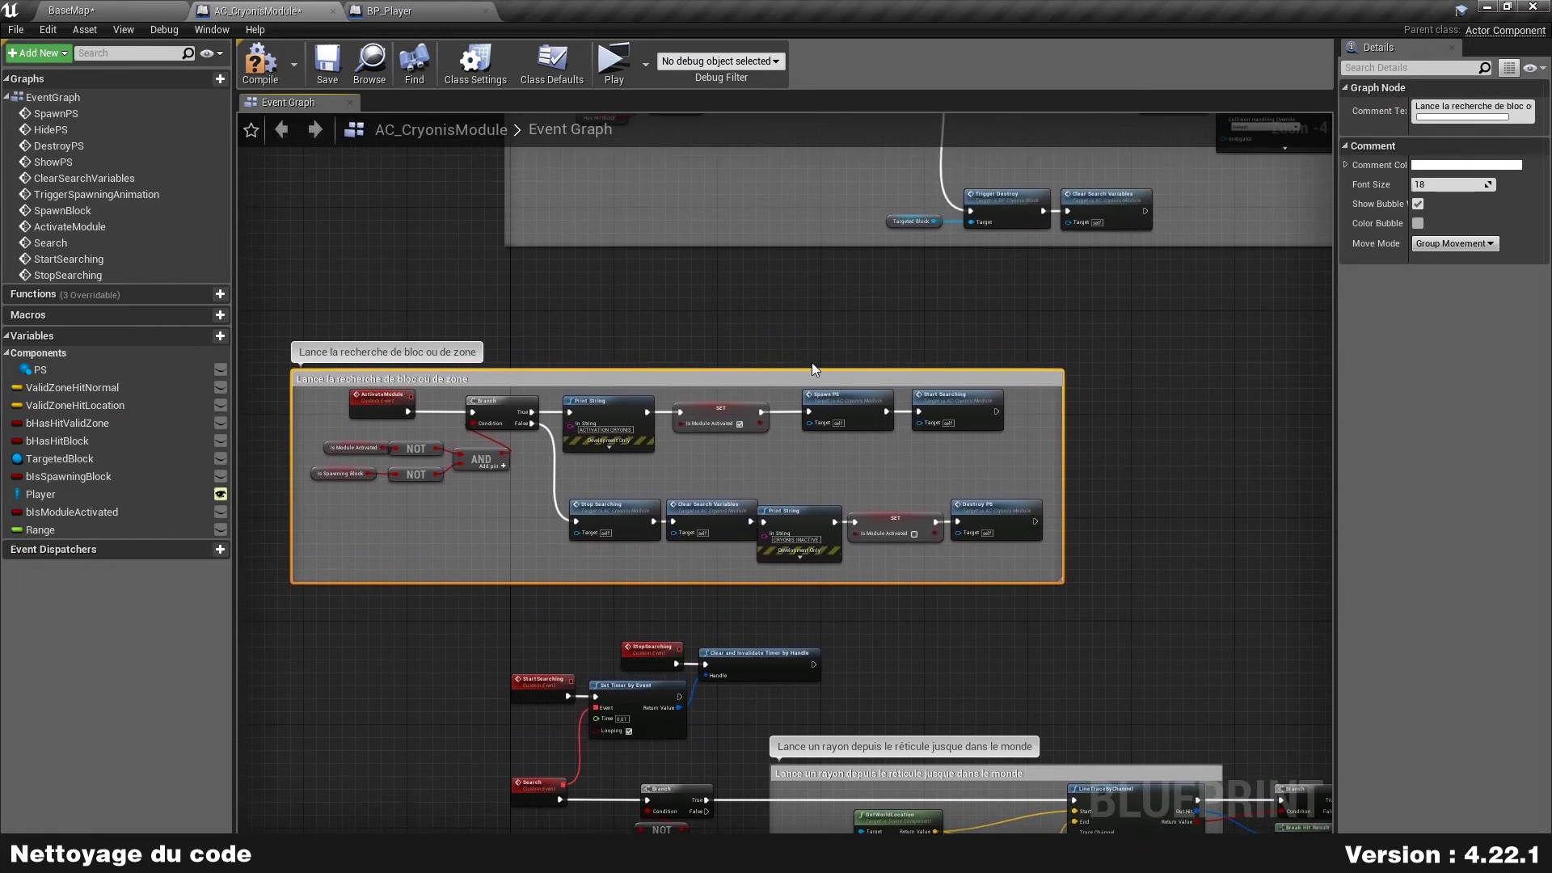
{"action": "left_click_drag", "start_coordinate": [768, 377], "coordinate": [981, 286]}
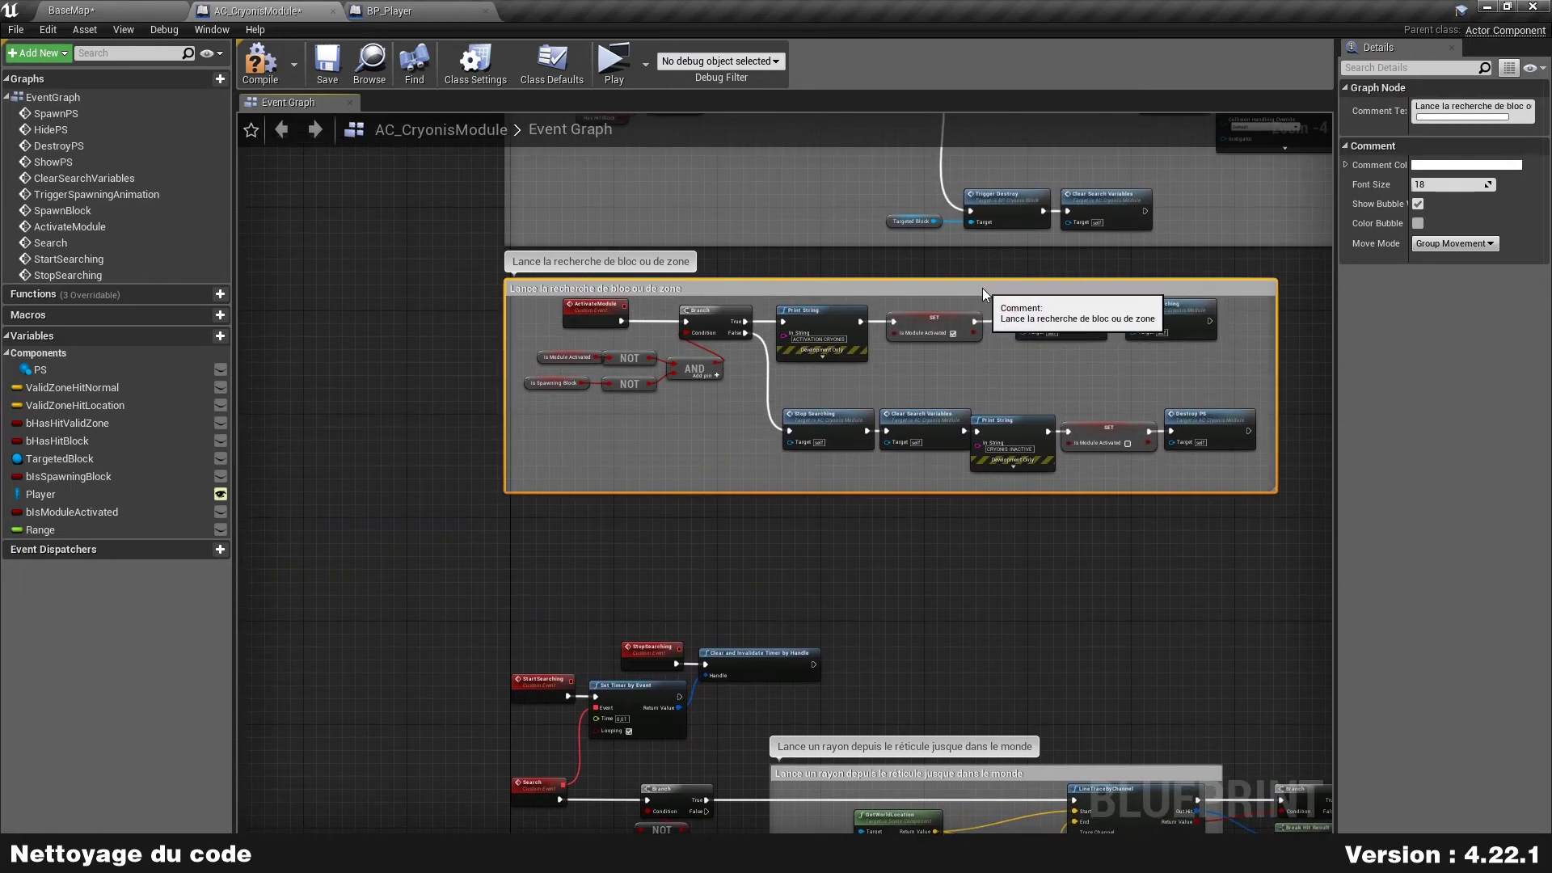
{"action": "left_click", "coordinate": [1138, 481]}
{"action": "scroll", "coordinate": [1208, 460], "scroll_direction": "down", "scroll_amount": 3}
- Pan and zoom the graph to view the commented sections and the StartSearching and Search nodes
{"action": "scroll", "coordinate": [1208, 459], "scroll_direction": "down", "scroll_amount": 1}
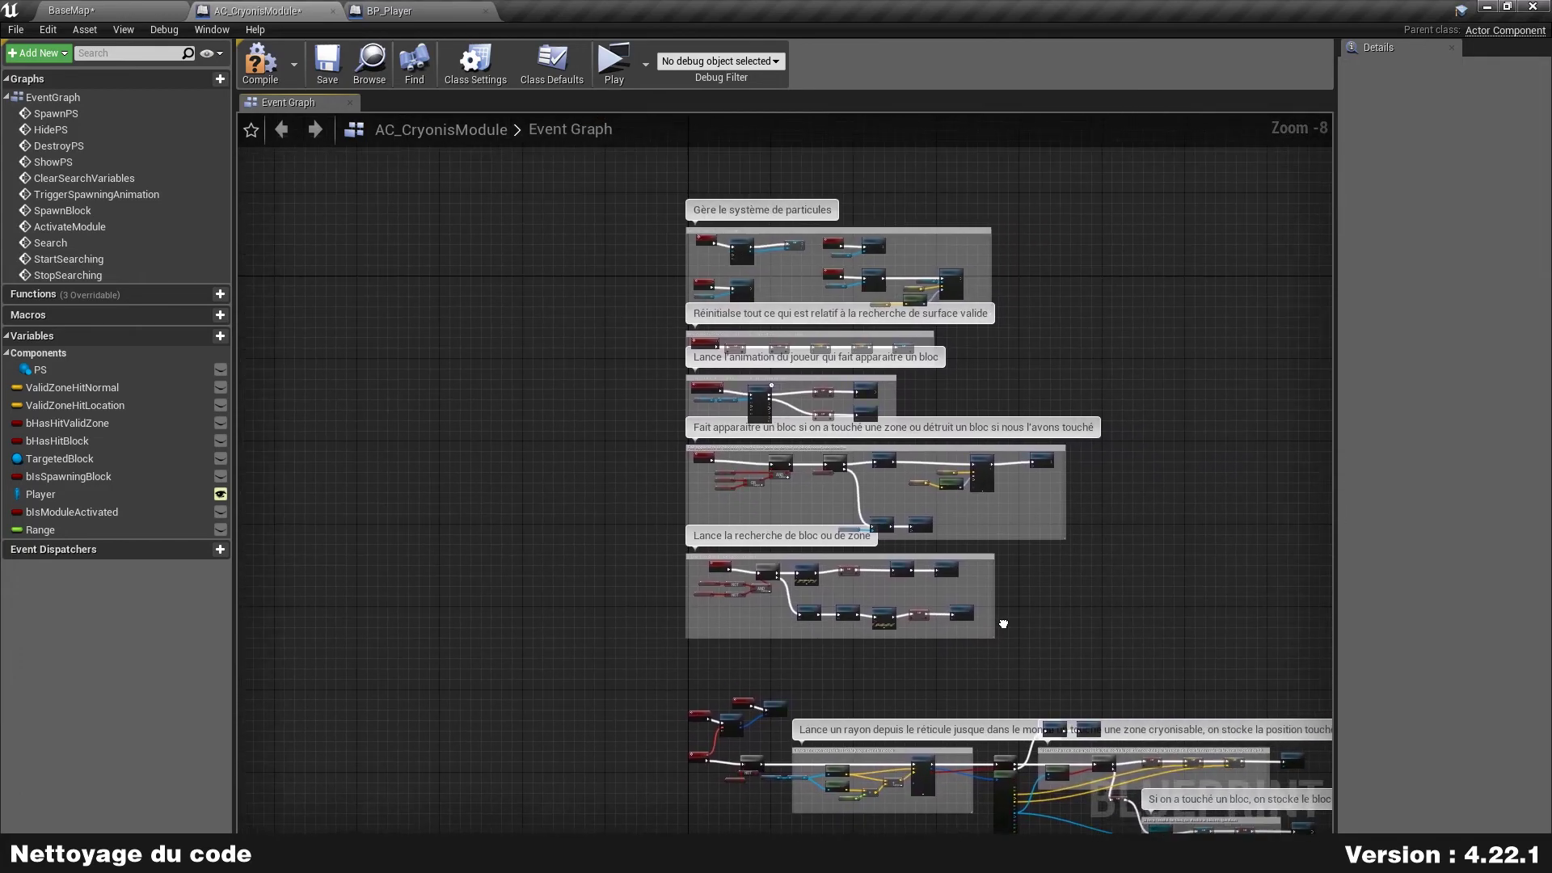
{"action": "mouse_move", "coordinate": [995, 420]}
{"action": "right_mouse_down"}
{"action": "mouse_move", "coordinate": [971, 464]}
{"action": "mouse_move", "coordinate": [939, 181]}
{"action": "right_mouse_up"}
{"action": "scroll", "coordinate": [653, 368], "scroll_direction": "up", "scroll_amount": 2}
{"action": "scroll", "coordinate": [654, 369], "scroll_direction": "up", "scroll_amount": 2}
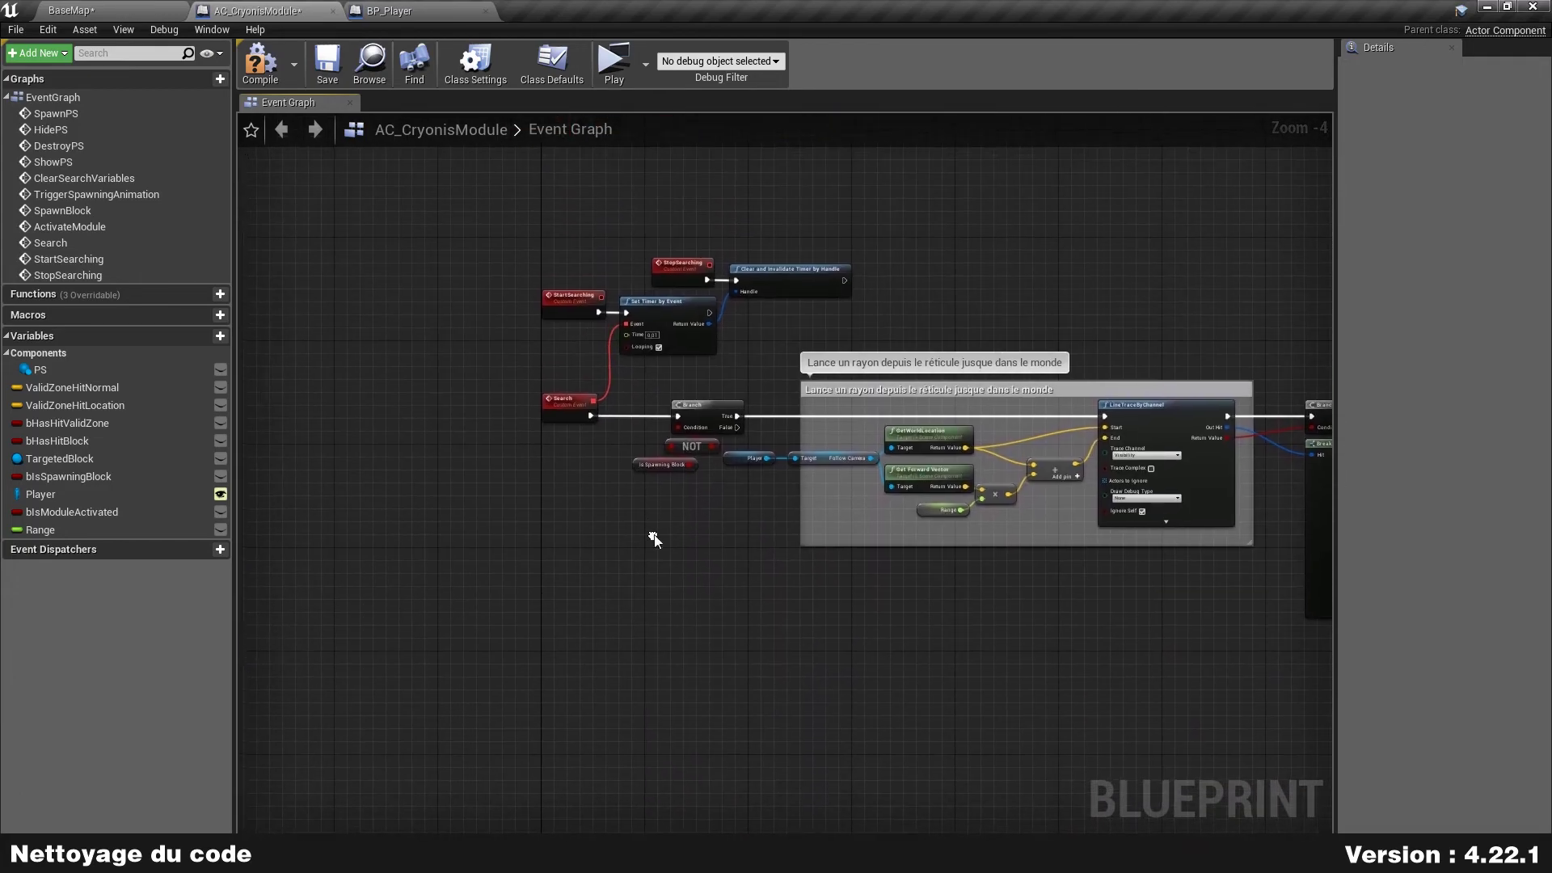
{"action": "scroll", "coordinate": [653, 369], "scroll_direction": "up", "scroll_amount": 2}
{"action": "scroll", "coordinate": [526, 507], "scroll_direction": "up", "scroll_amount": 2}
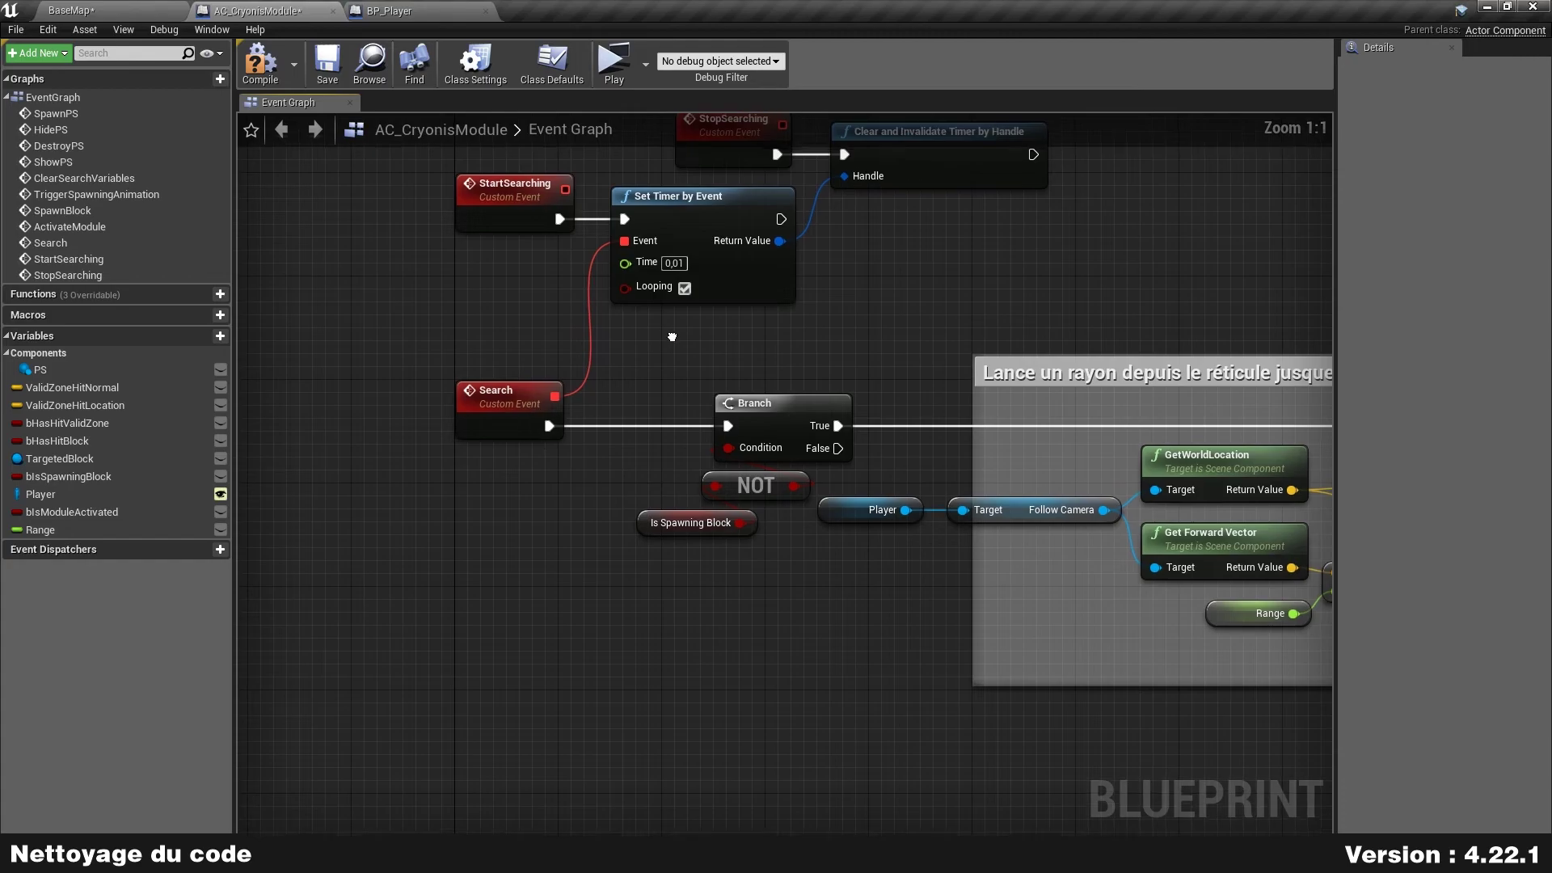
{"action": "right_click_drag", "start_coordinate": [636, 136], "coordinate": [637, 246]}
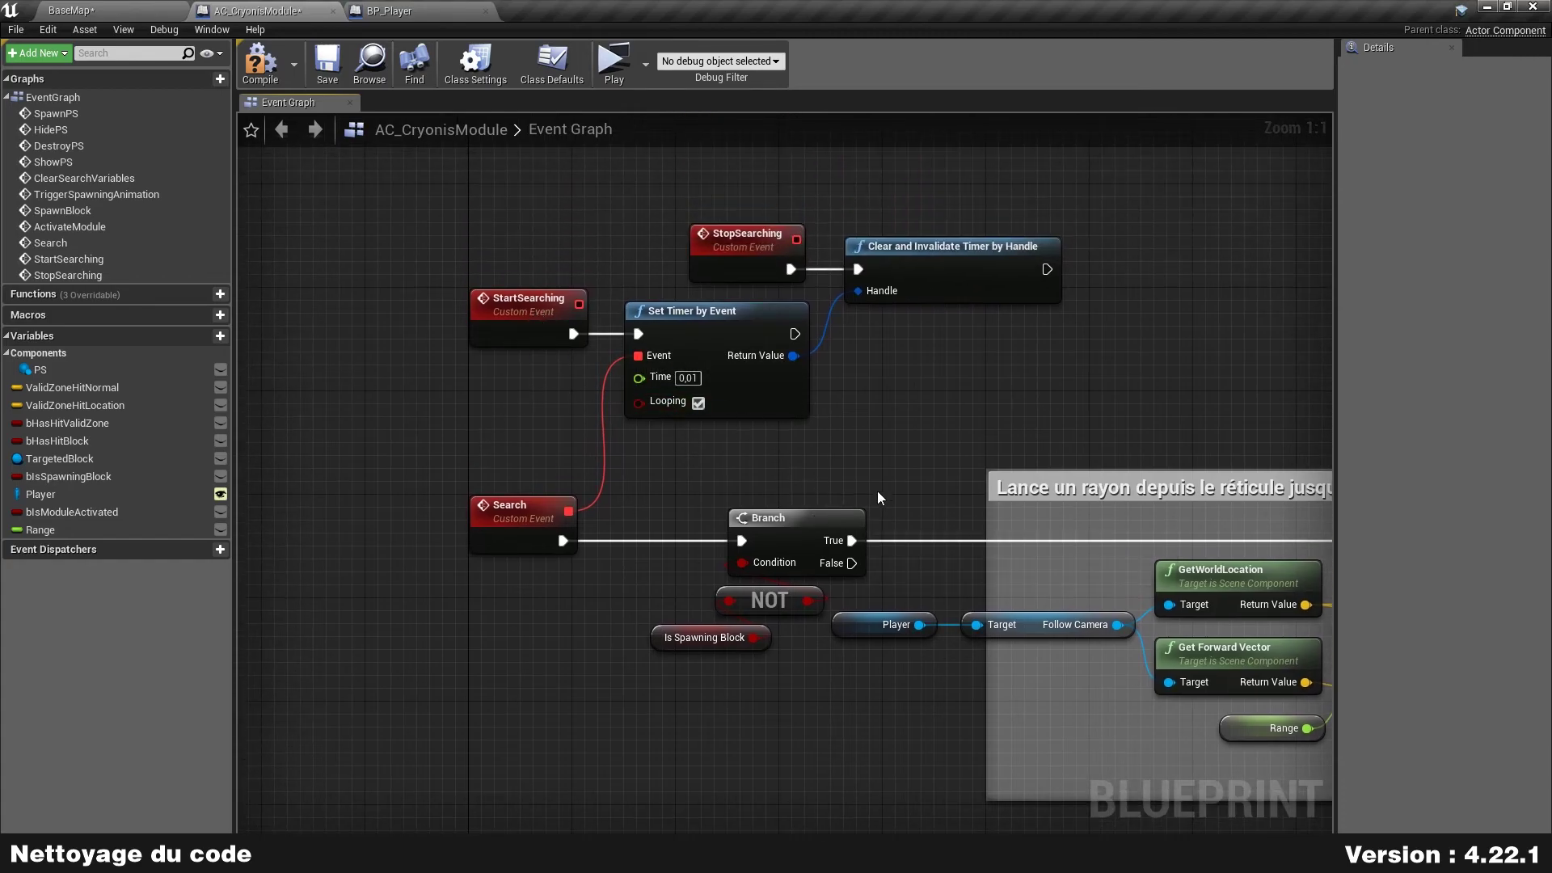
- Review the line-trace comment, the Break Hit Result section and the Show PS/Hide PS nodes
{"action": "scroll", "coordinate": [876, 492], "scroll_direction": "down", "scroll_amount": 1}
{"action": "scroll", "coordinate": [1123, 650], "scroll_direction": "down", "scroll_amount": 3}
{"action": "right_click_drag", "start_coordinate": [1124, 650], "coordinate": [551, 496]}
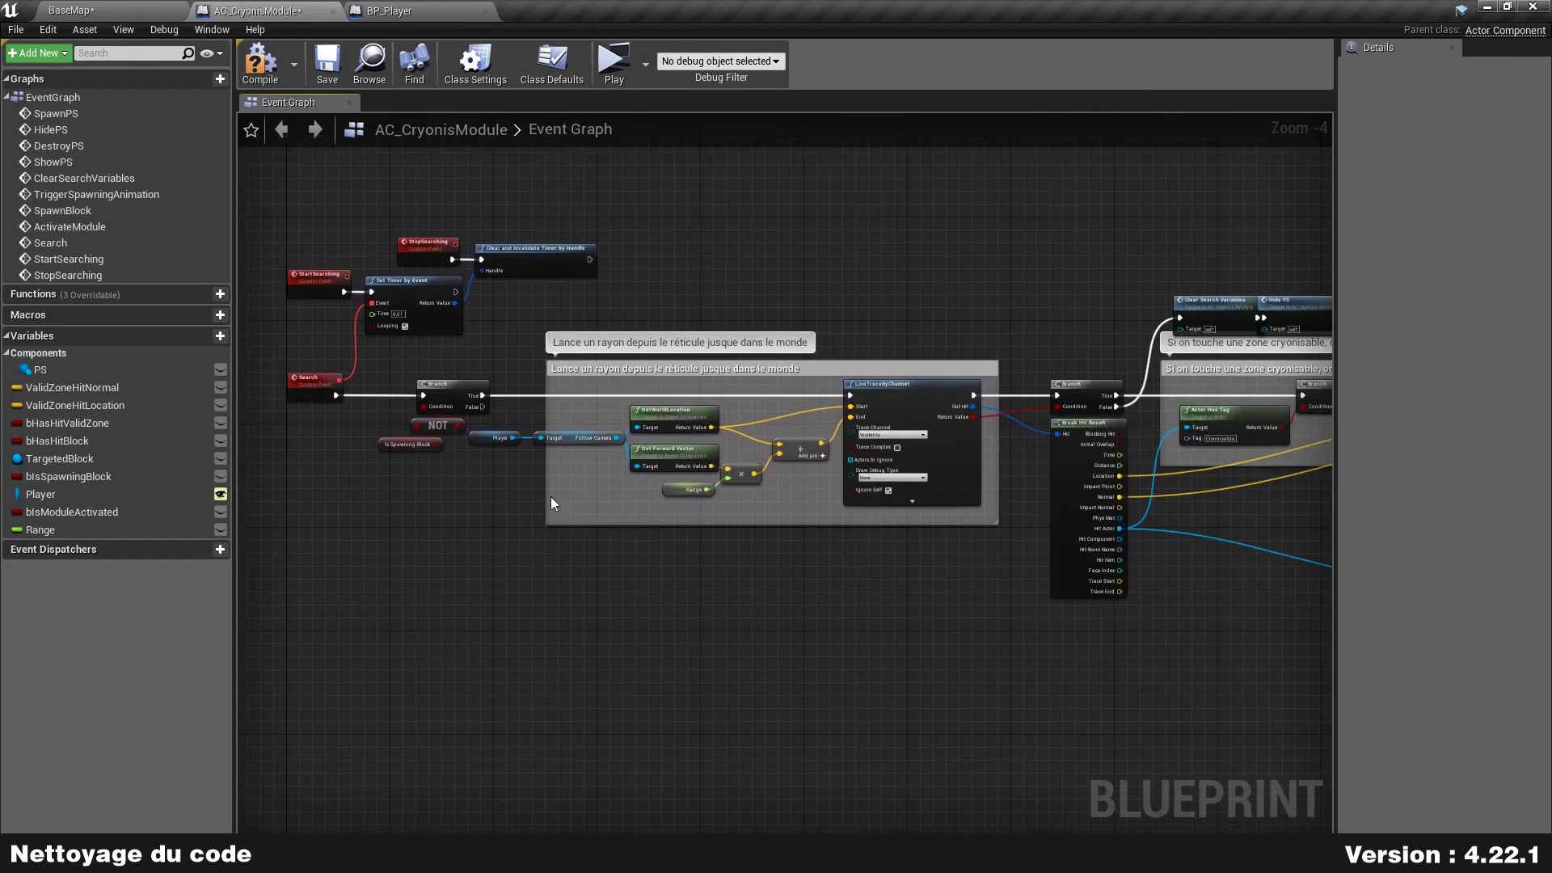
{"action": "right_click_drag", "start_coordinate": [1065, 337], "coordinate": [501, 283]}
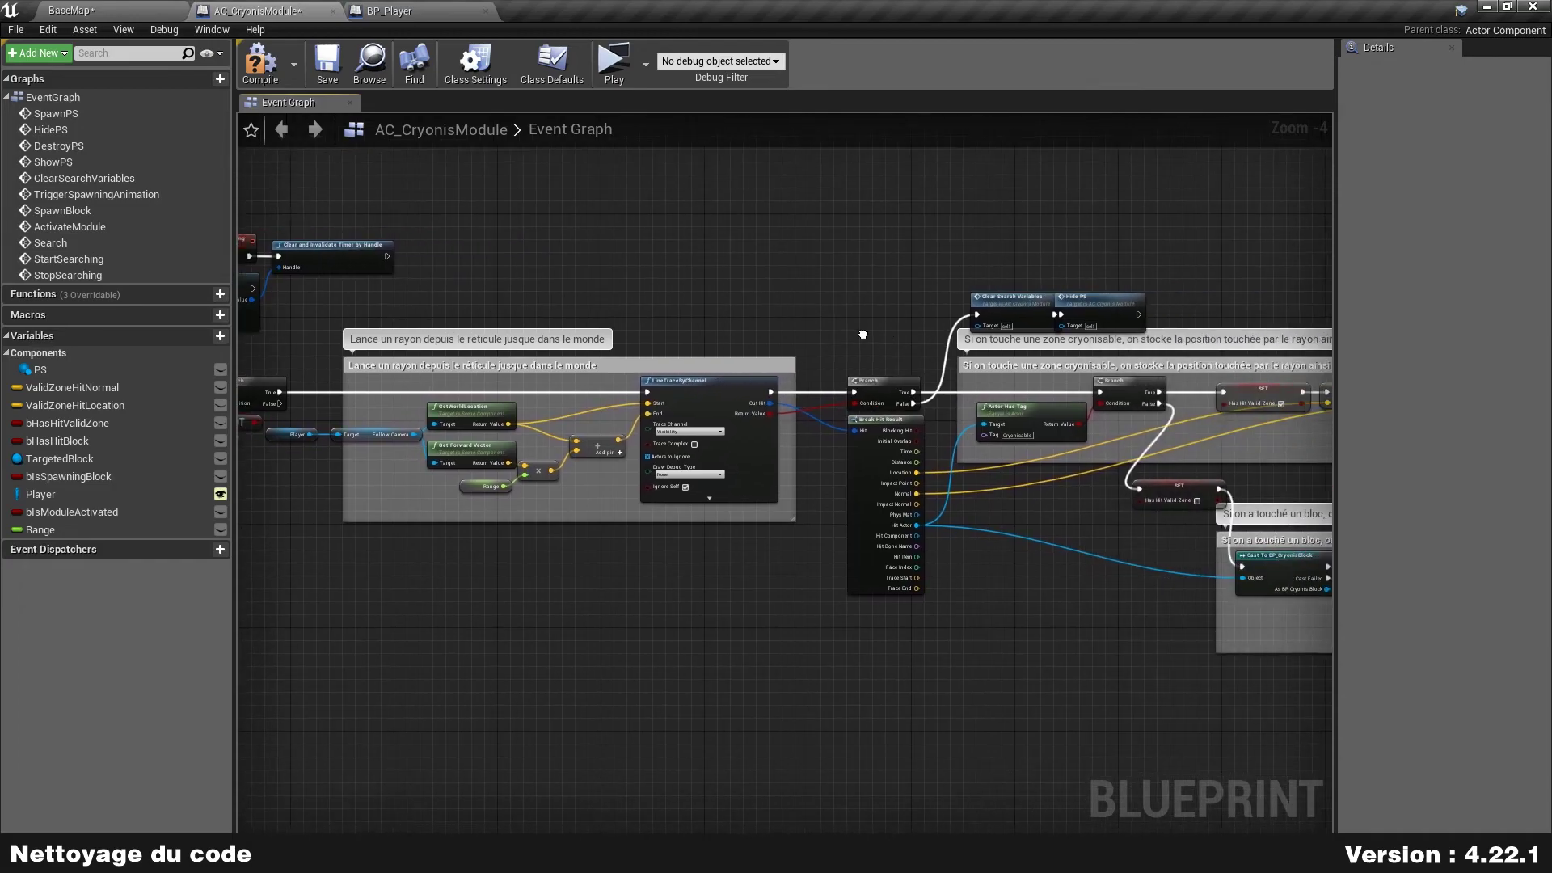
{"action": "scroll", "coordinate": [929, 382], "scroll_direction": "up", "scroll_amount": 2}
{"action": "scroll", "coordinate": [928, 382], "scroll_direction": "down", "scroll_amount": 2}
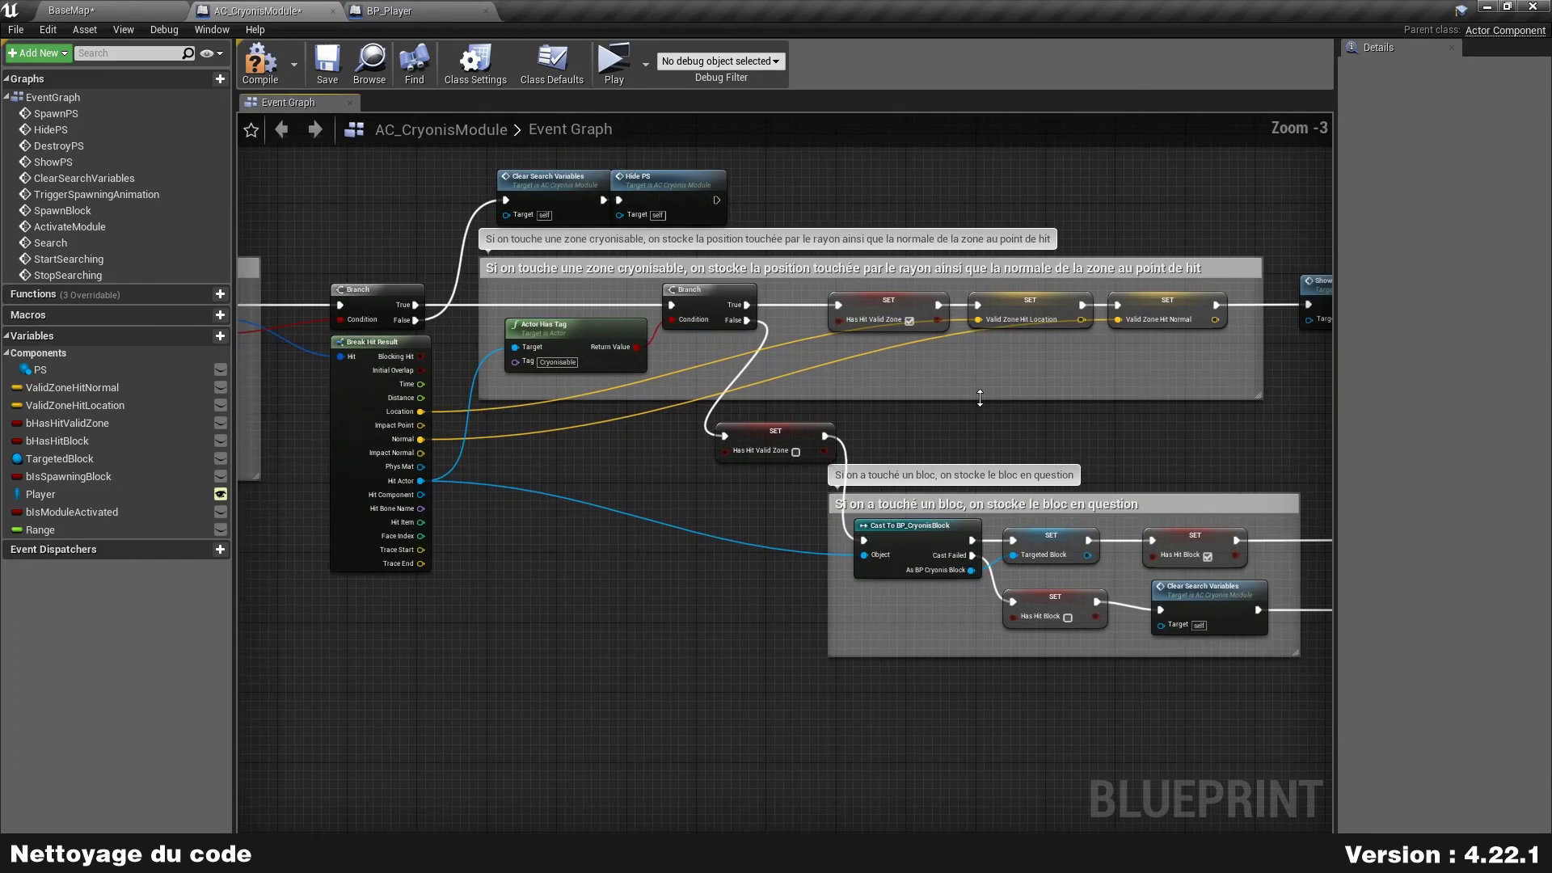
{"action": "right_click_drag", "start_coordinate": [1105, 529], "coordinate": [974, 494]}
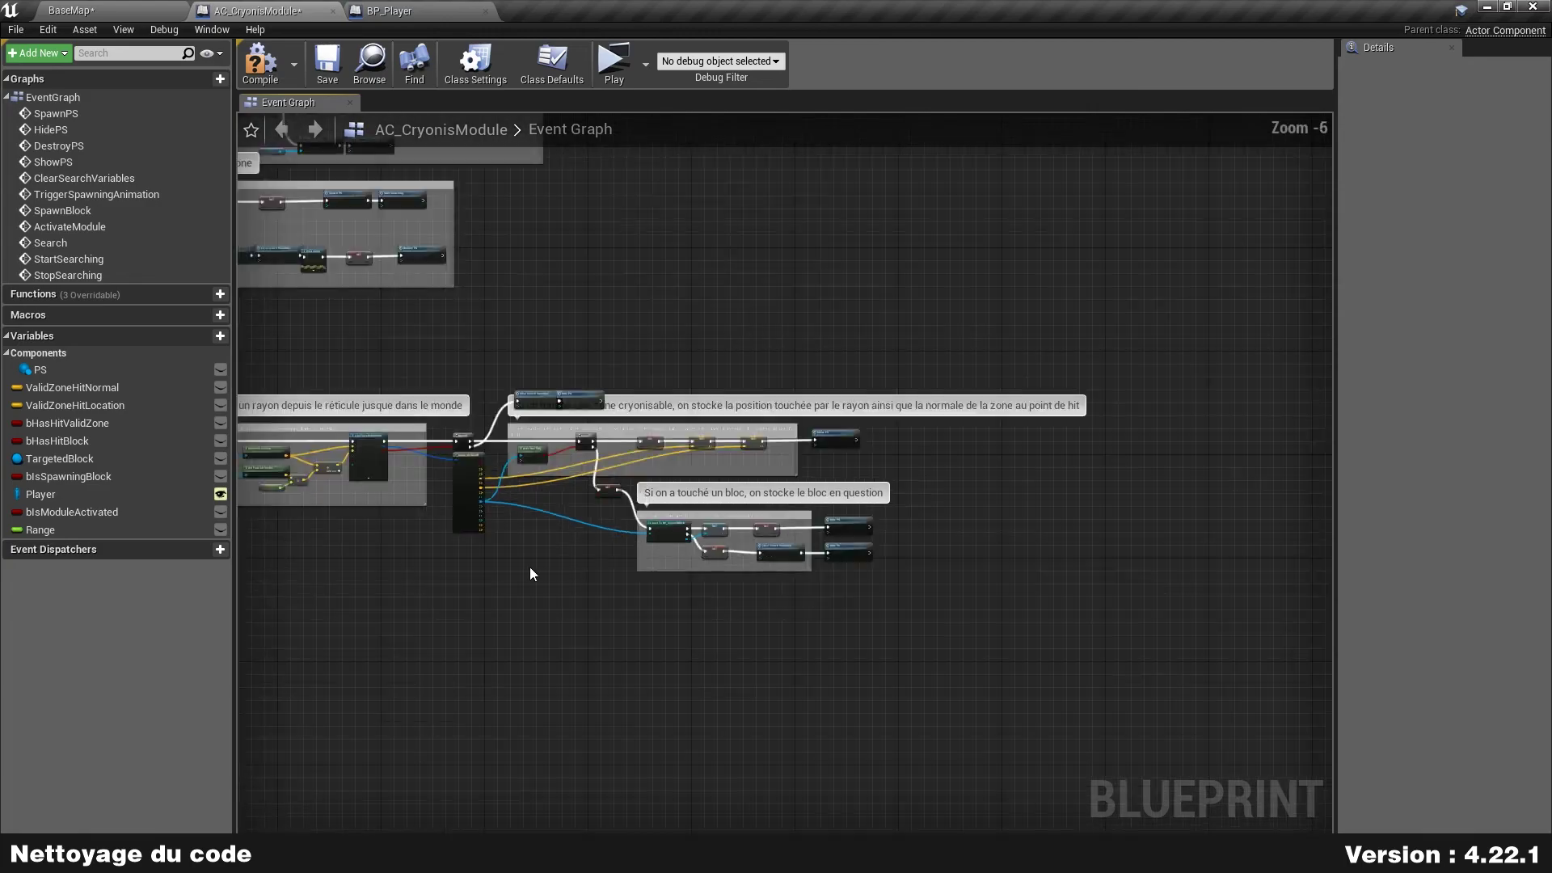
{"action": "scroll", "coordinate": [530, 566], "scroll_direction": "down", "scroll_amount": 2}
- Select the entire Search event chain and wrap it in a new comment box
{"action": "left_click_drag", "start_coordinate": [463, 278], "coordinate": [1317, 623]}
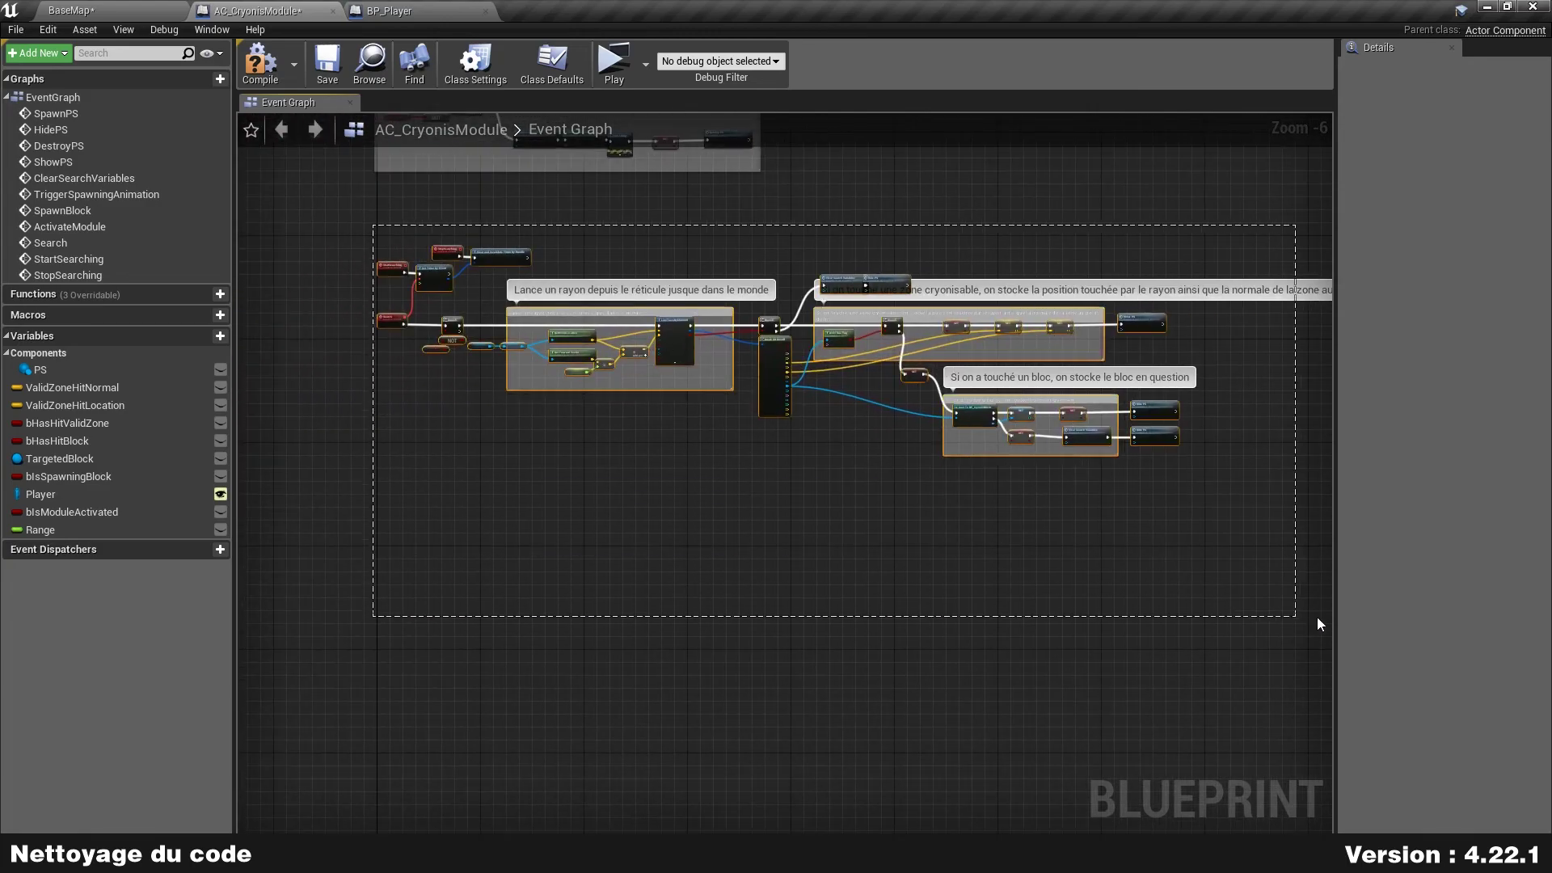
{"action": "key", "text": "c"}
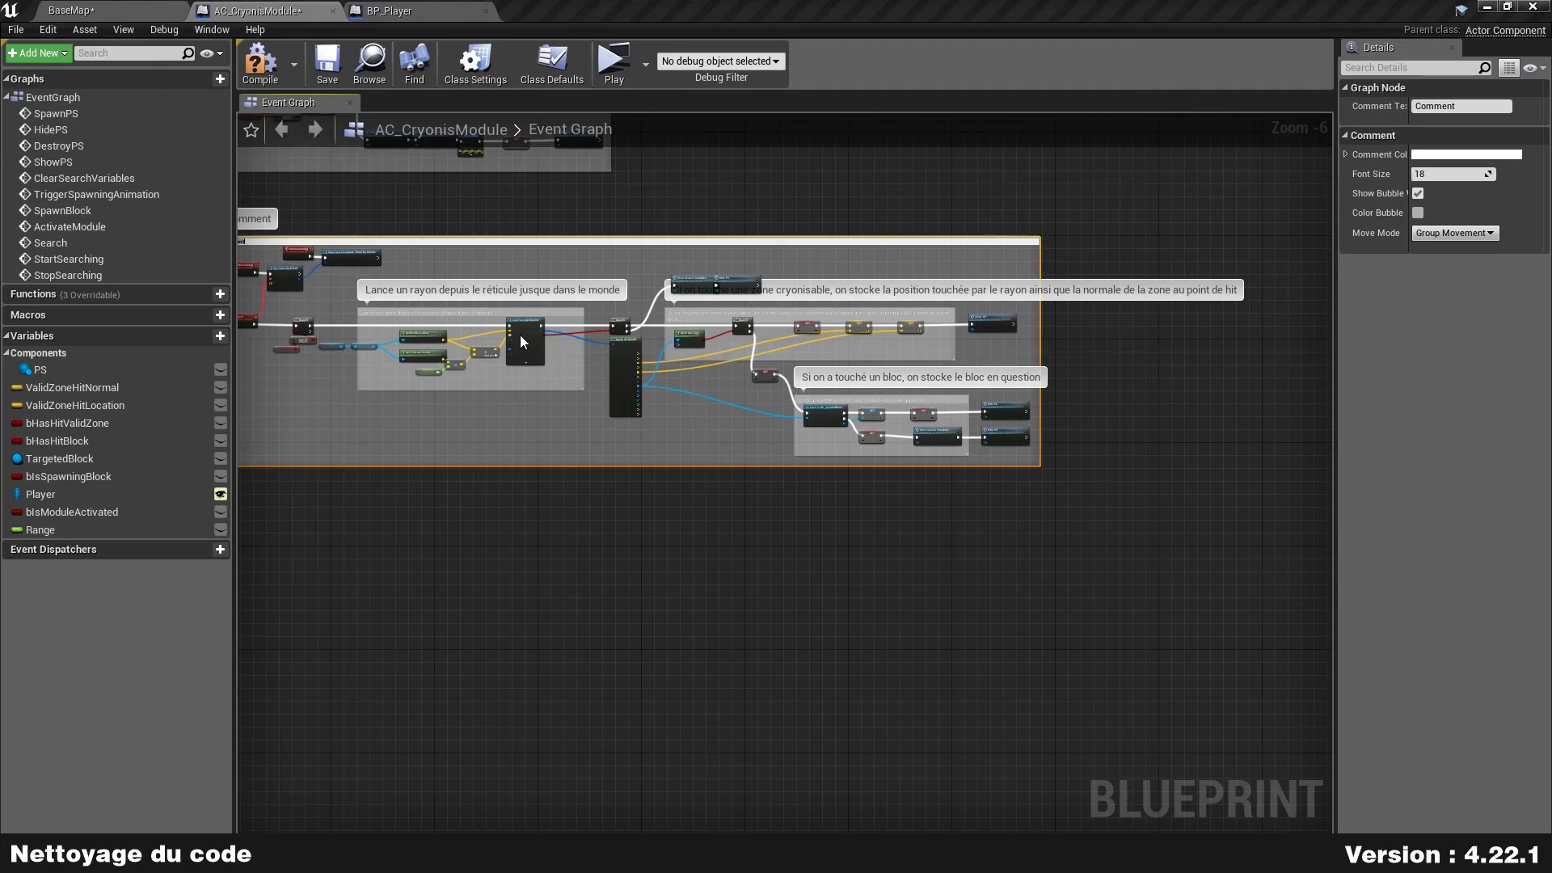
{"action": "left_click", "coordinate": [452, 262]}
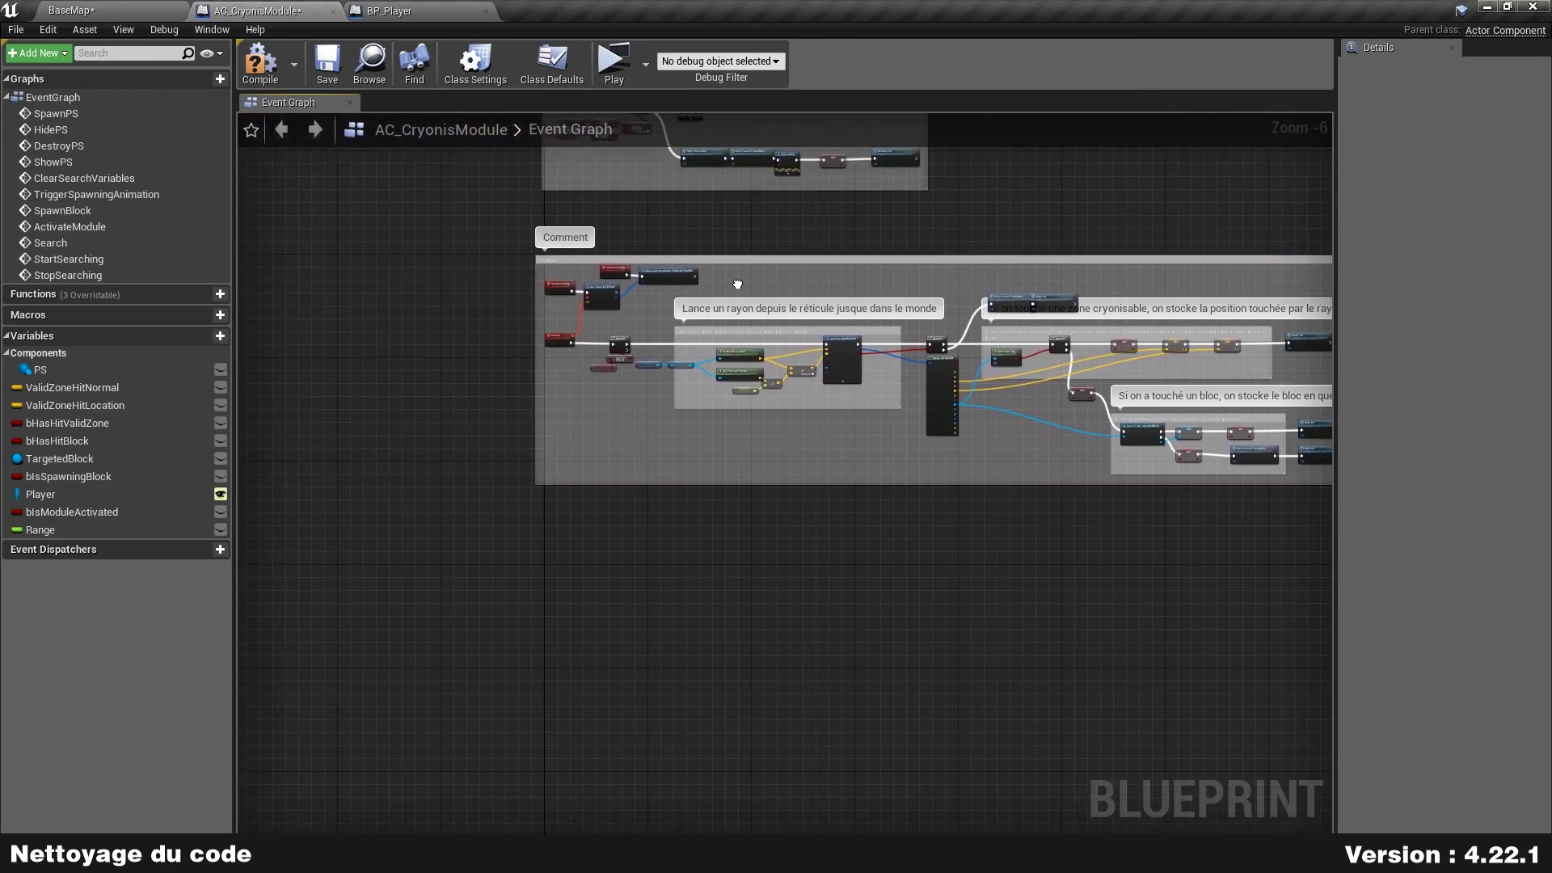
{"action": "scroll", "coordinate": [485, 261], "scroll_direction": "up", "scroll_amount": 7}
{"action": "right_click_drag", "start_coordinate": [826, 387], "coordinate": [558, 376]}
- Title the comment 'Lance un rayon dans le monde pour cherche…', about a valid zone or cryonis block
{"action": "double_click", "coordinate": [603, 304]}
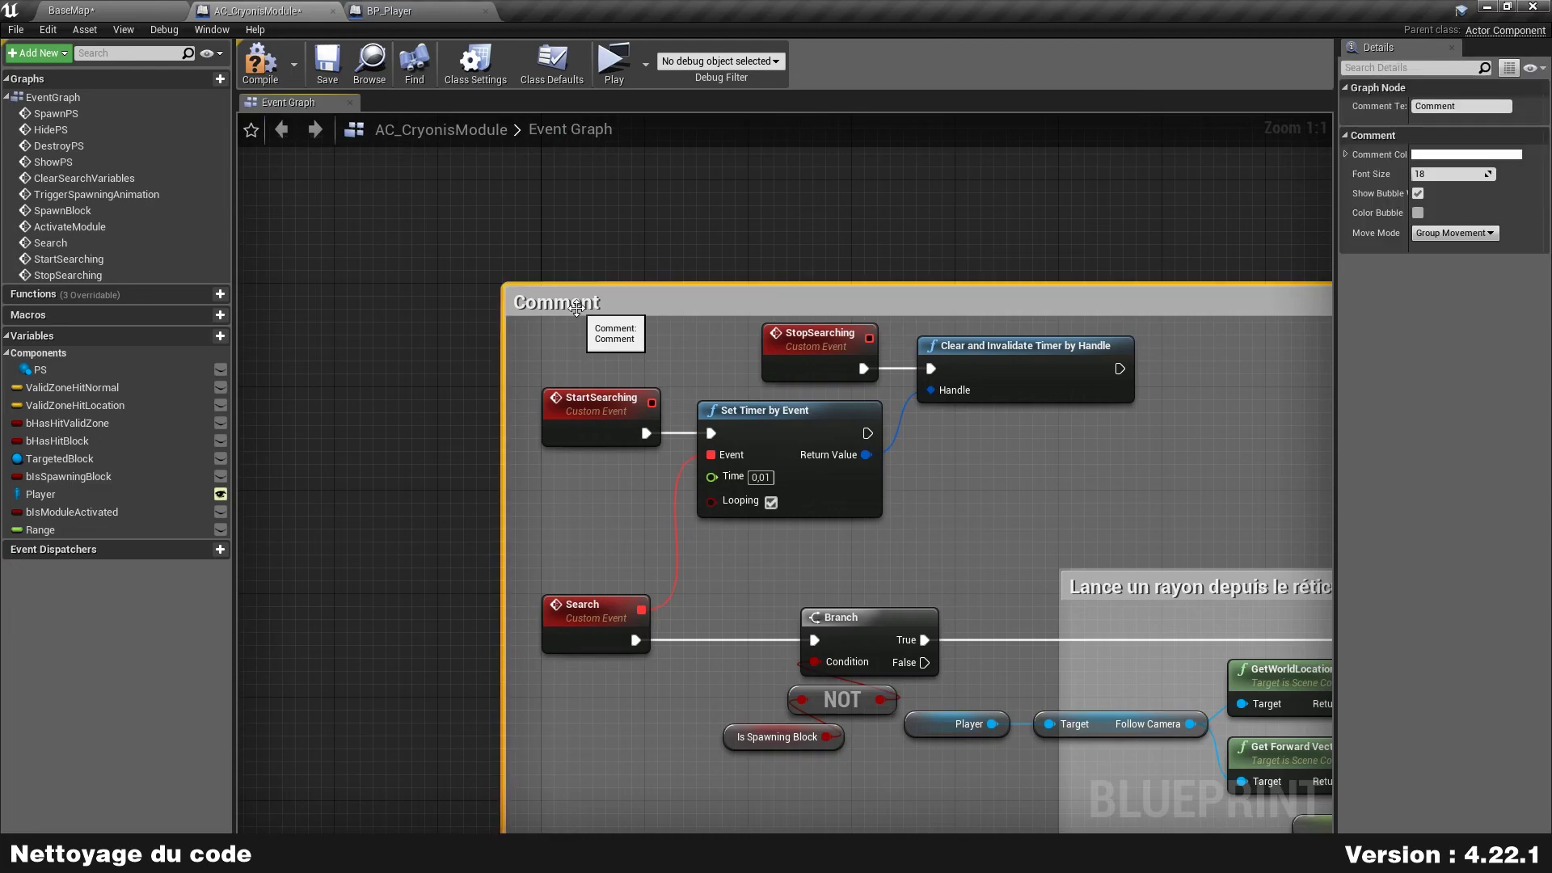
{"action": "type", "text": "La"}
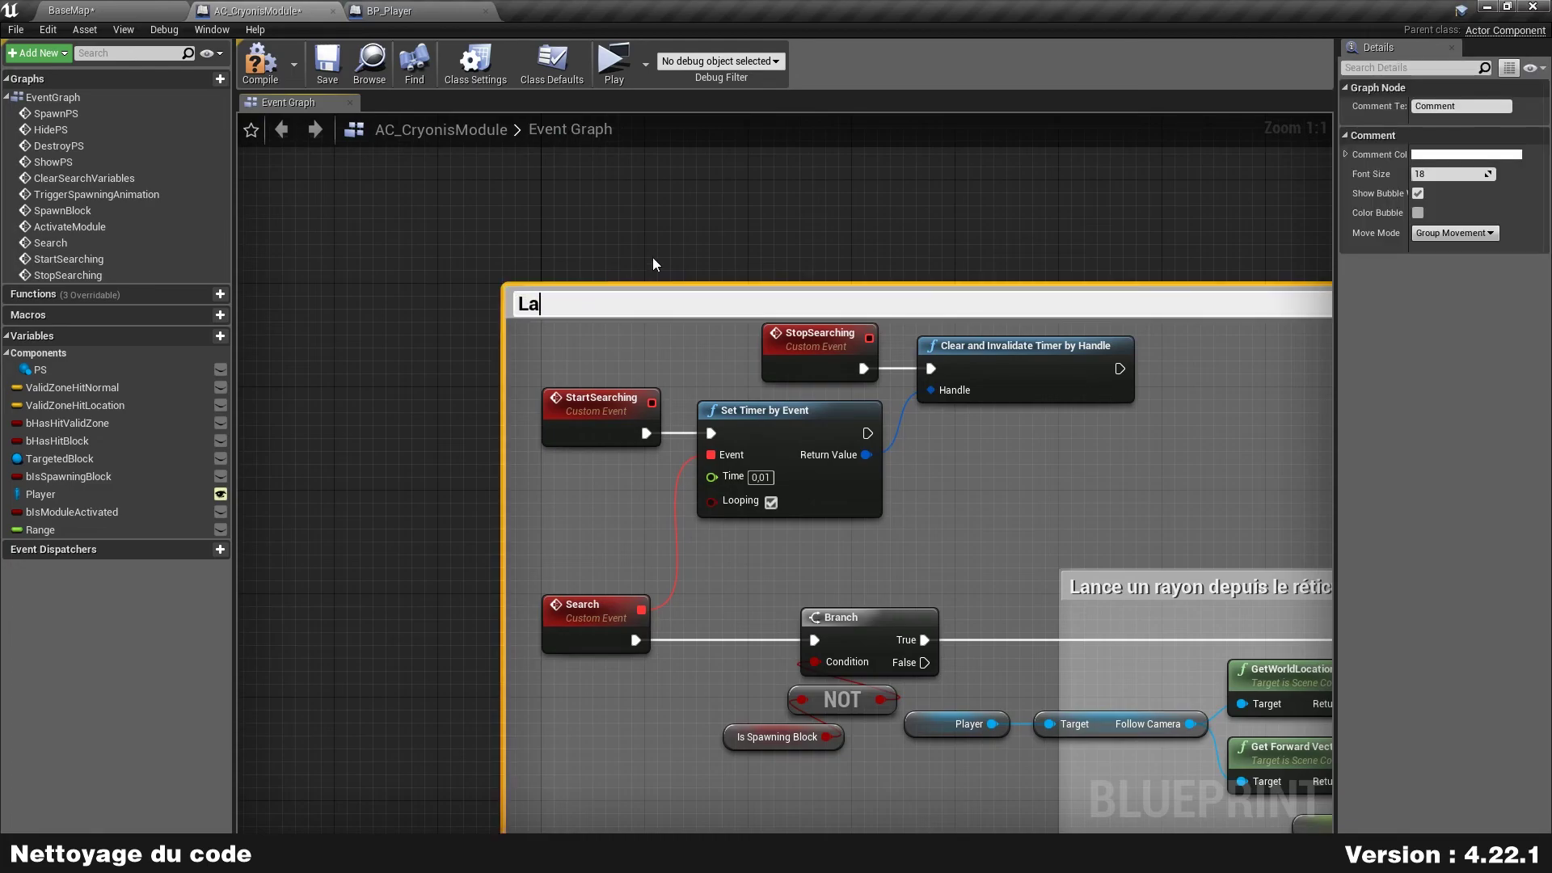
{"action": "type", "text": "nce un rayon dans"}
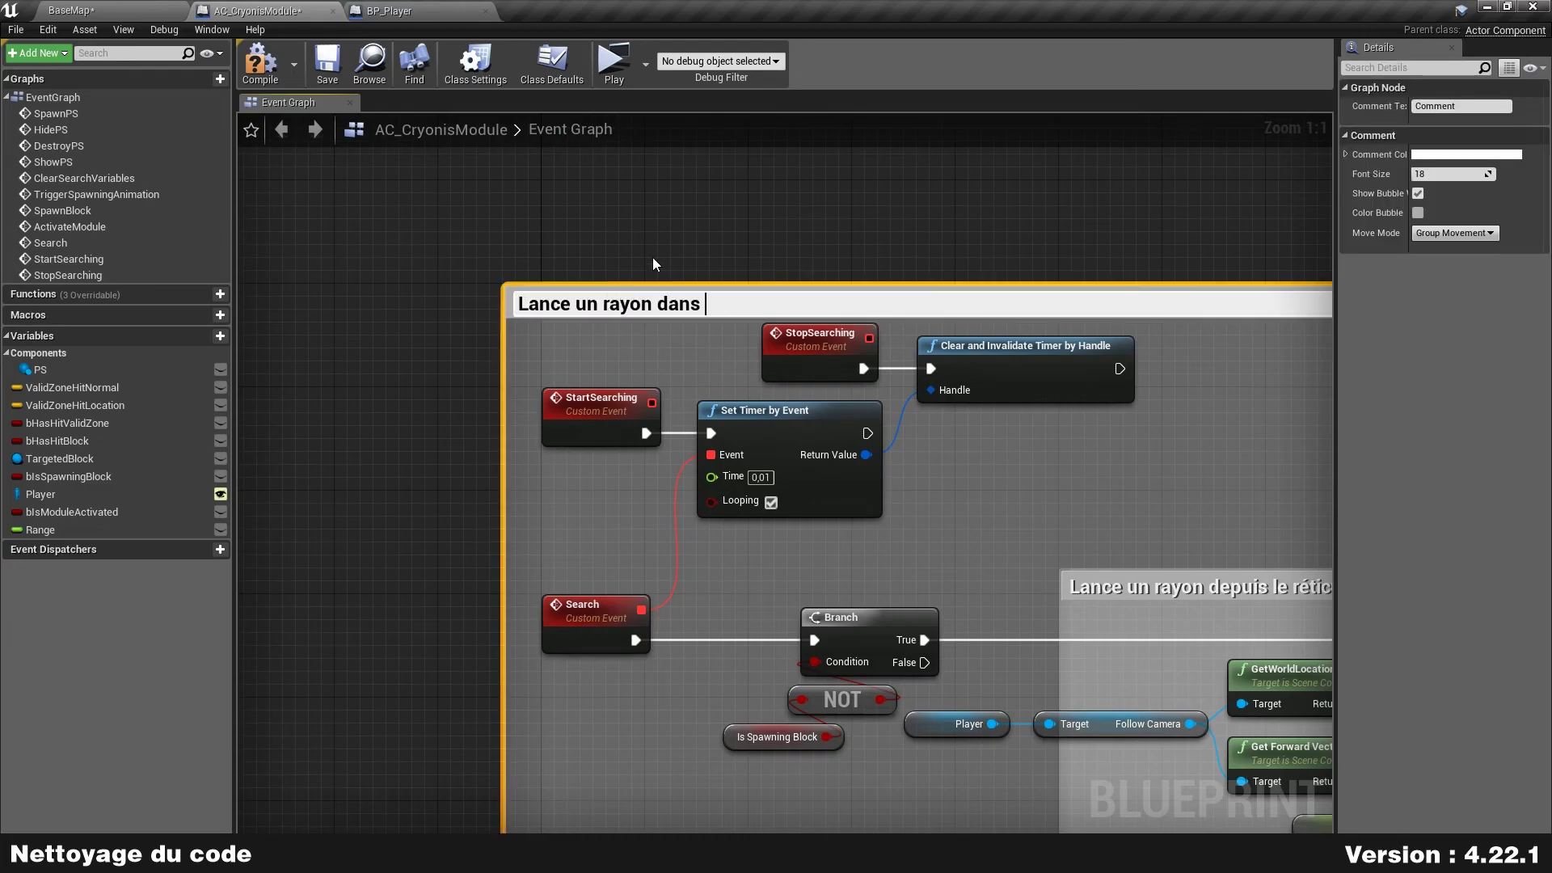
{"action": "type", "text": " le monde pour che"}
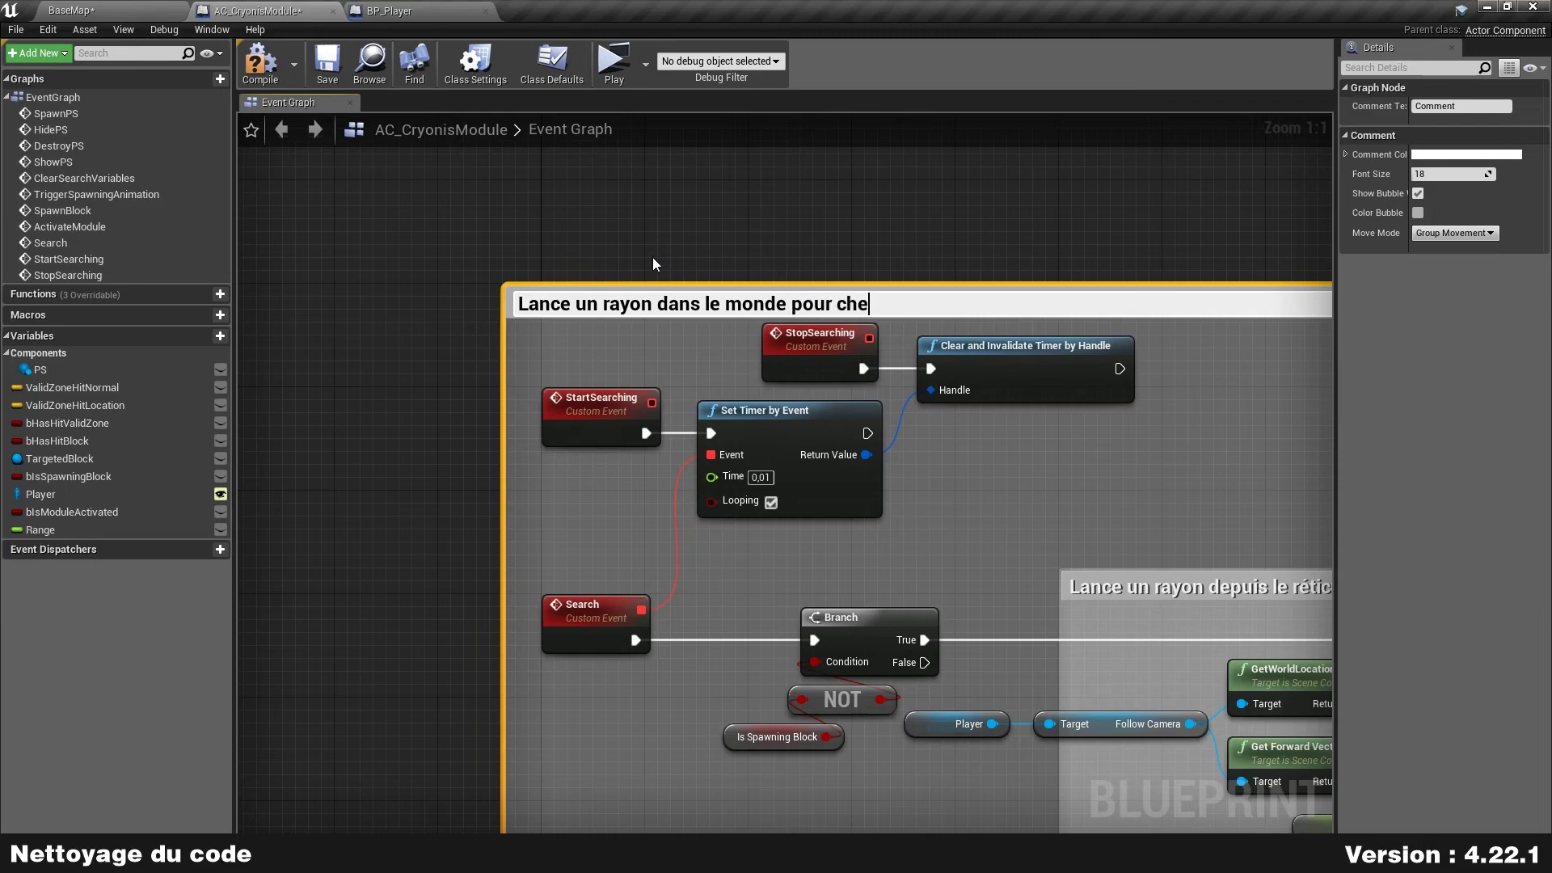
{"action": "type", "text": "rcher une zone valide ou un b"}
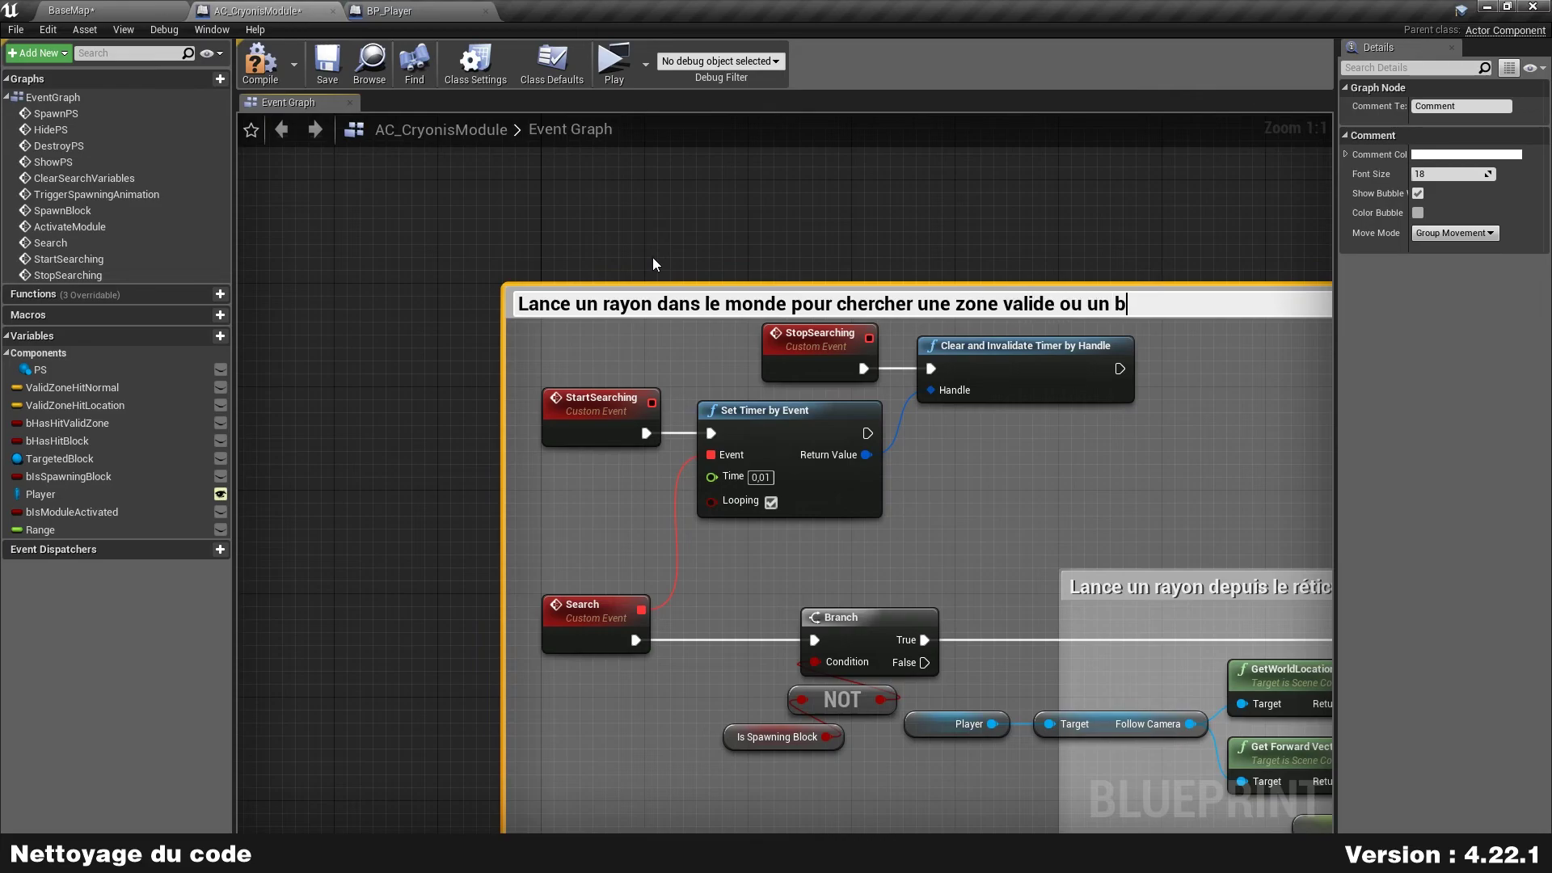
{"action": "type", "text": "loc cryonis"}
{"action": "key", "text": "Return"}
{"action": "left_click", "coordinate": [668, 228]}
{"action": "scroll", "coordinate": [883, 192], "scroll_direction": "down", "scroll_amount": 7}
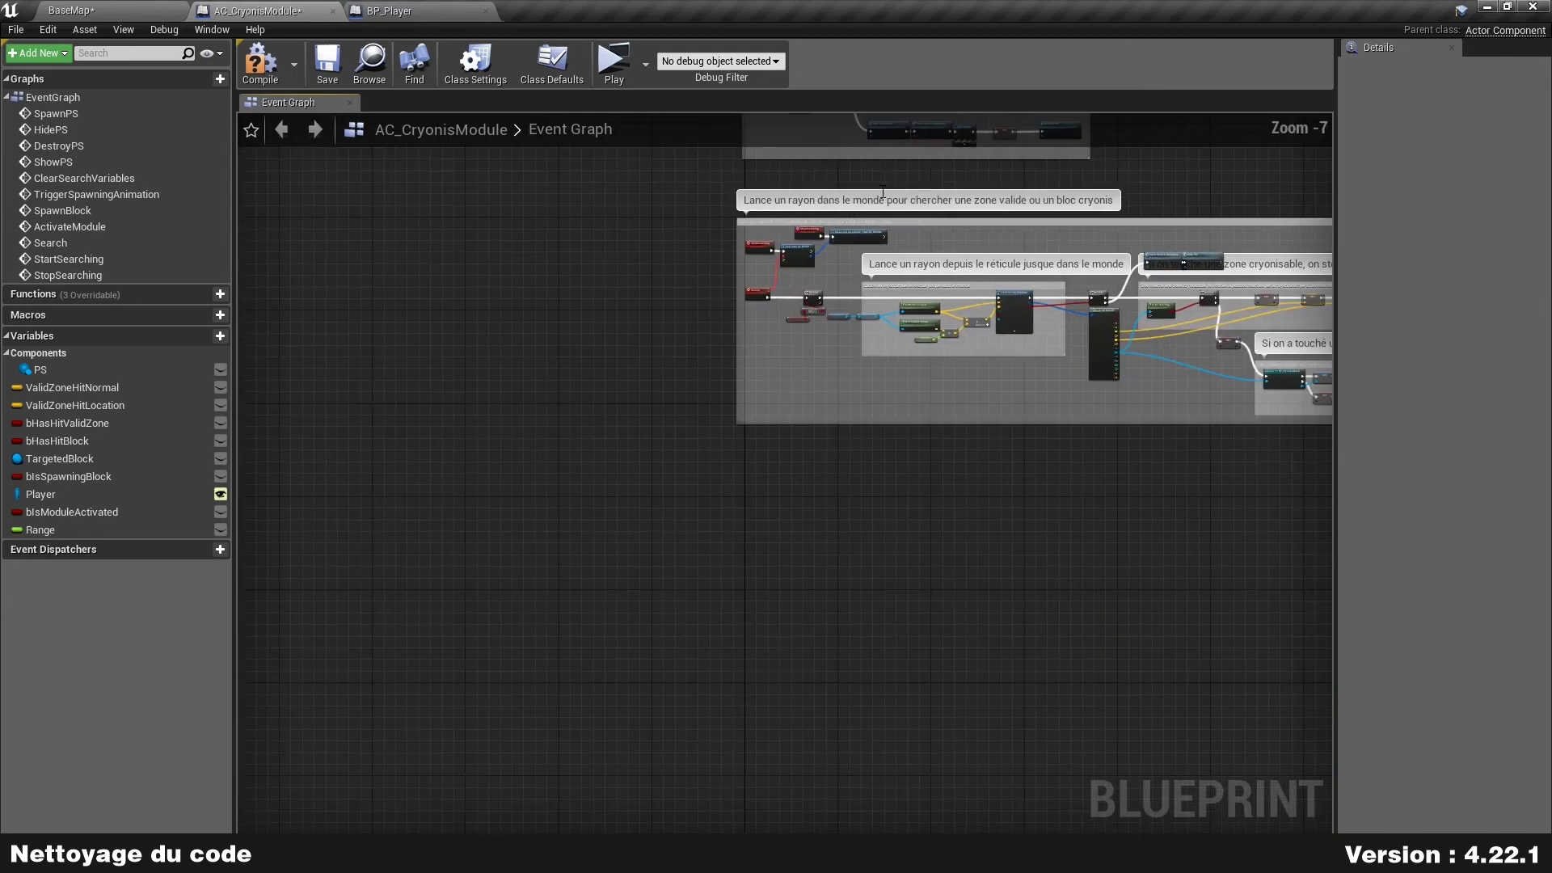
- Nudge the large comment box into place, then compile and save the blueprint
{"action": "right_click_drag", "start_coordinate": [1168, 196], "coordinate": [1075, 290]}
{"action": "left_click_drag", "start_coordinate": [1074, 289], "coordinate": [1078, 255]}
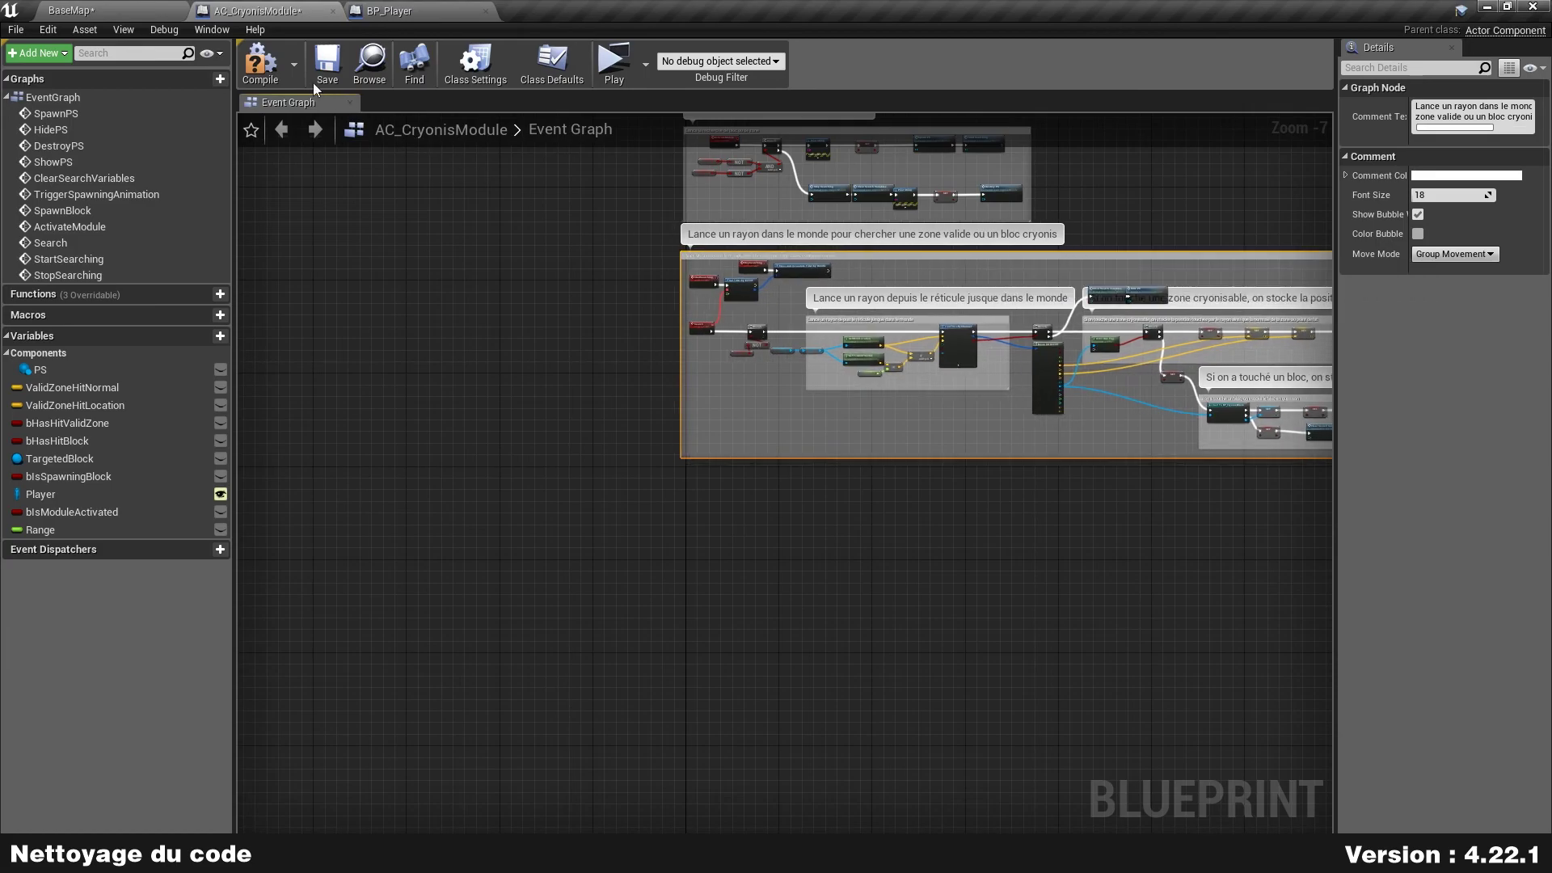
{"action": "left_click", "coordinate": [260, 63]}
{"action": "left_click", "coordinate": [327, 64]}
{"action": "left_click", "coordinate": [462, 289]}
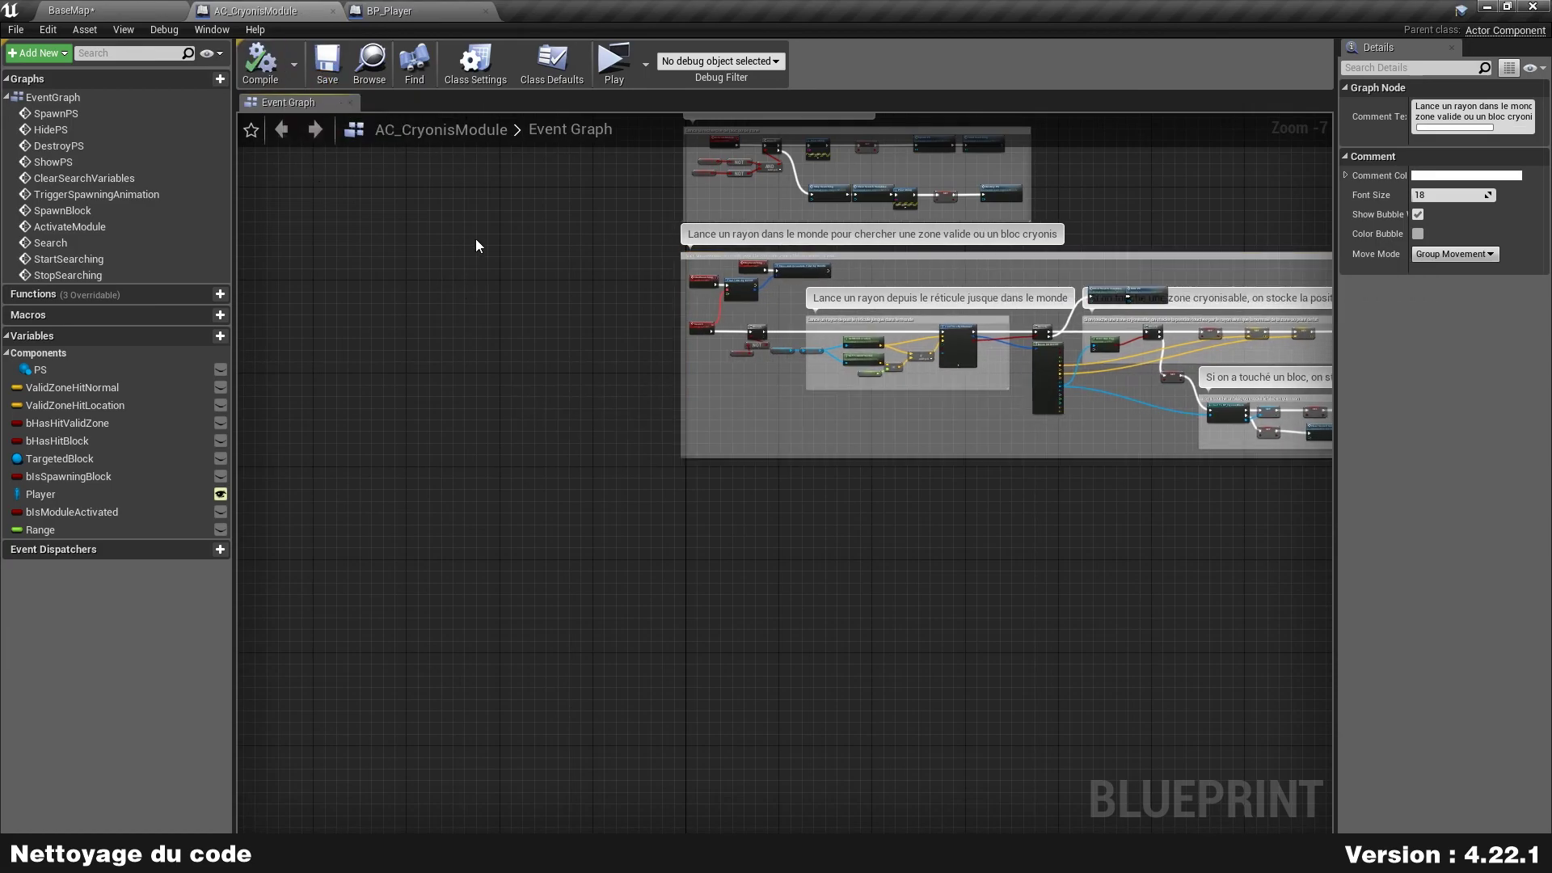
- Launch the game preview, activate Cryonis with E, and spawn the first three ice blocks
{"action": "left_click", "coordinate": [619, 61]}
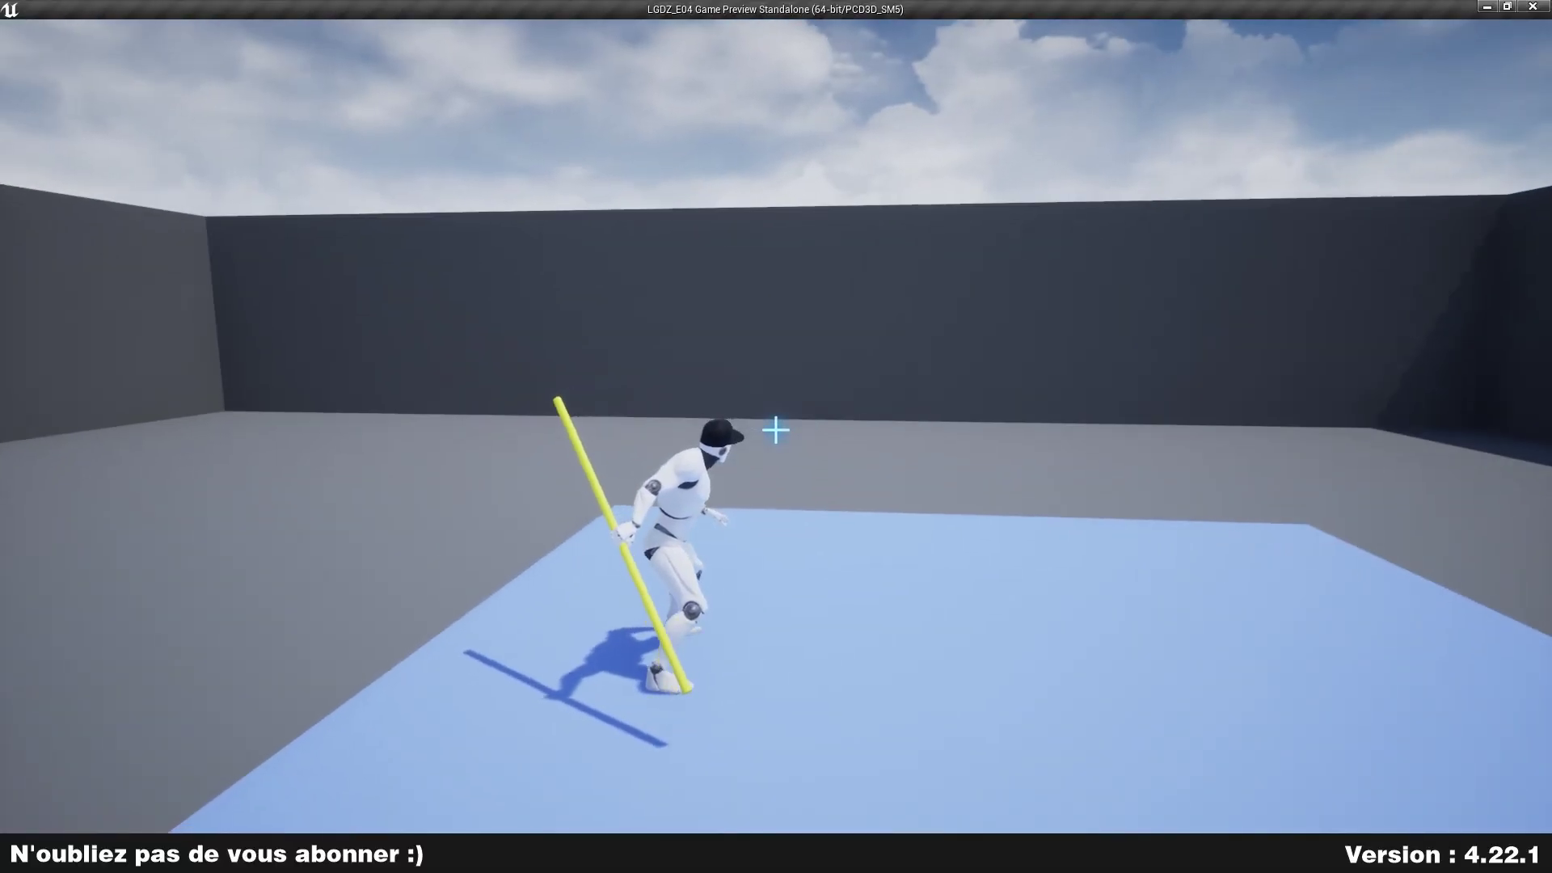
{"action": "key", "text": "e"}
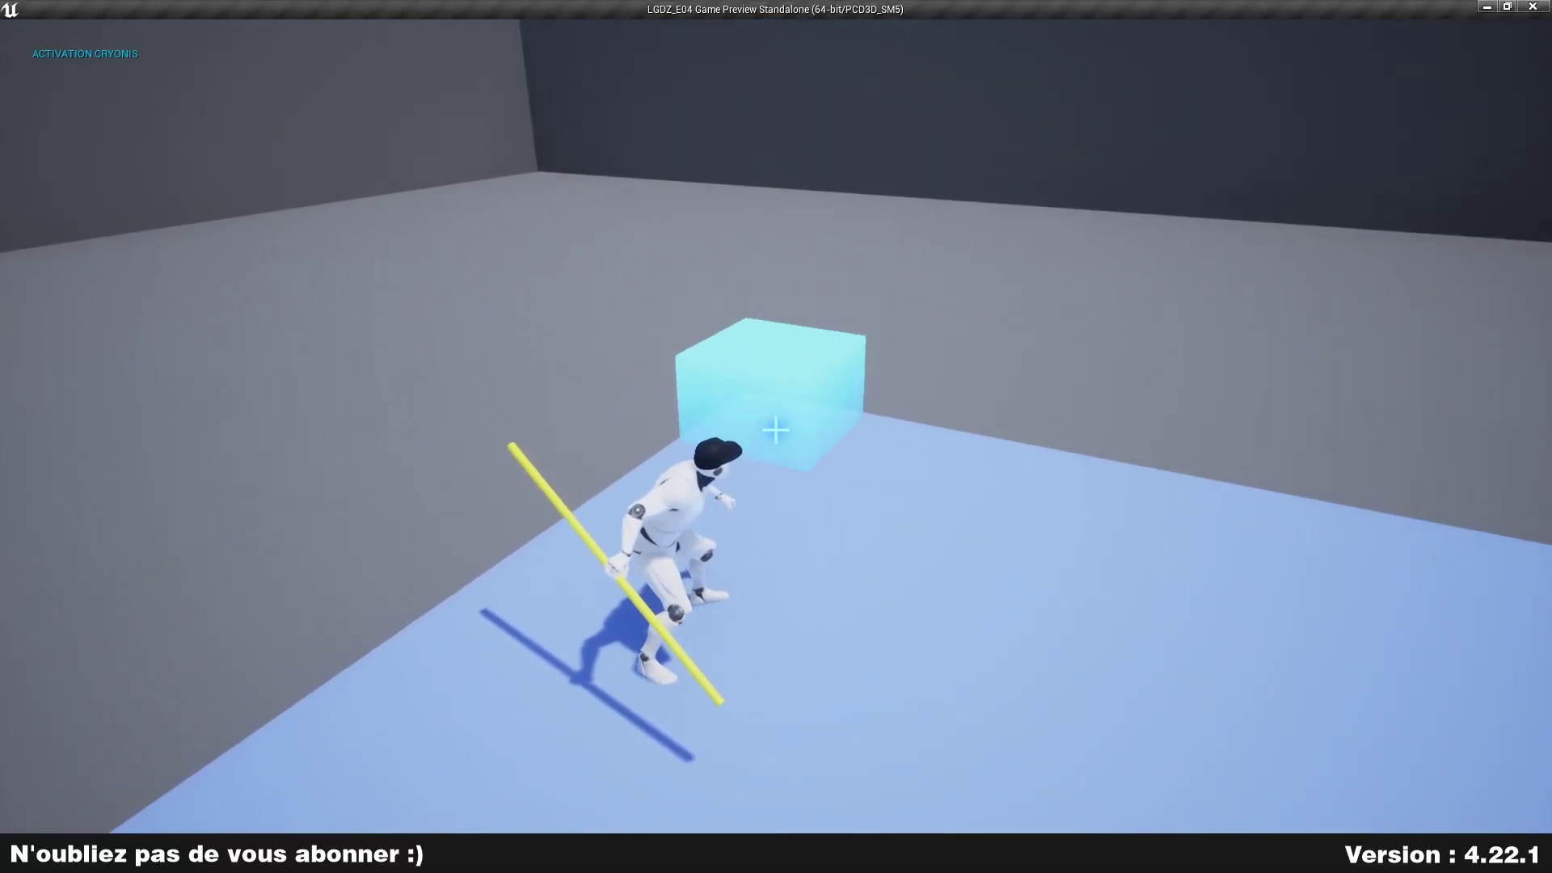
{"action": "left_click", "coordinate": [775, 430]}
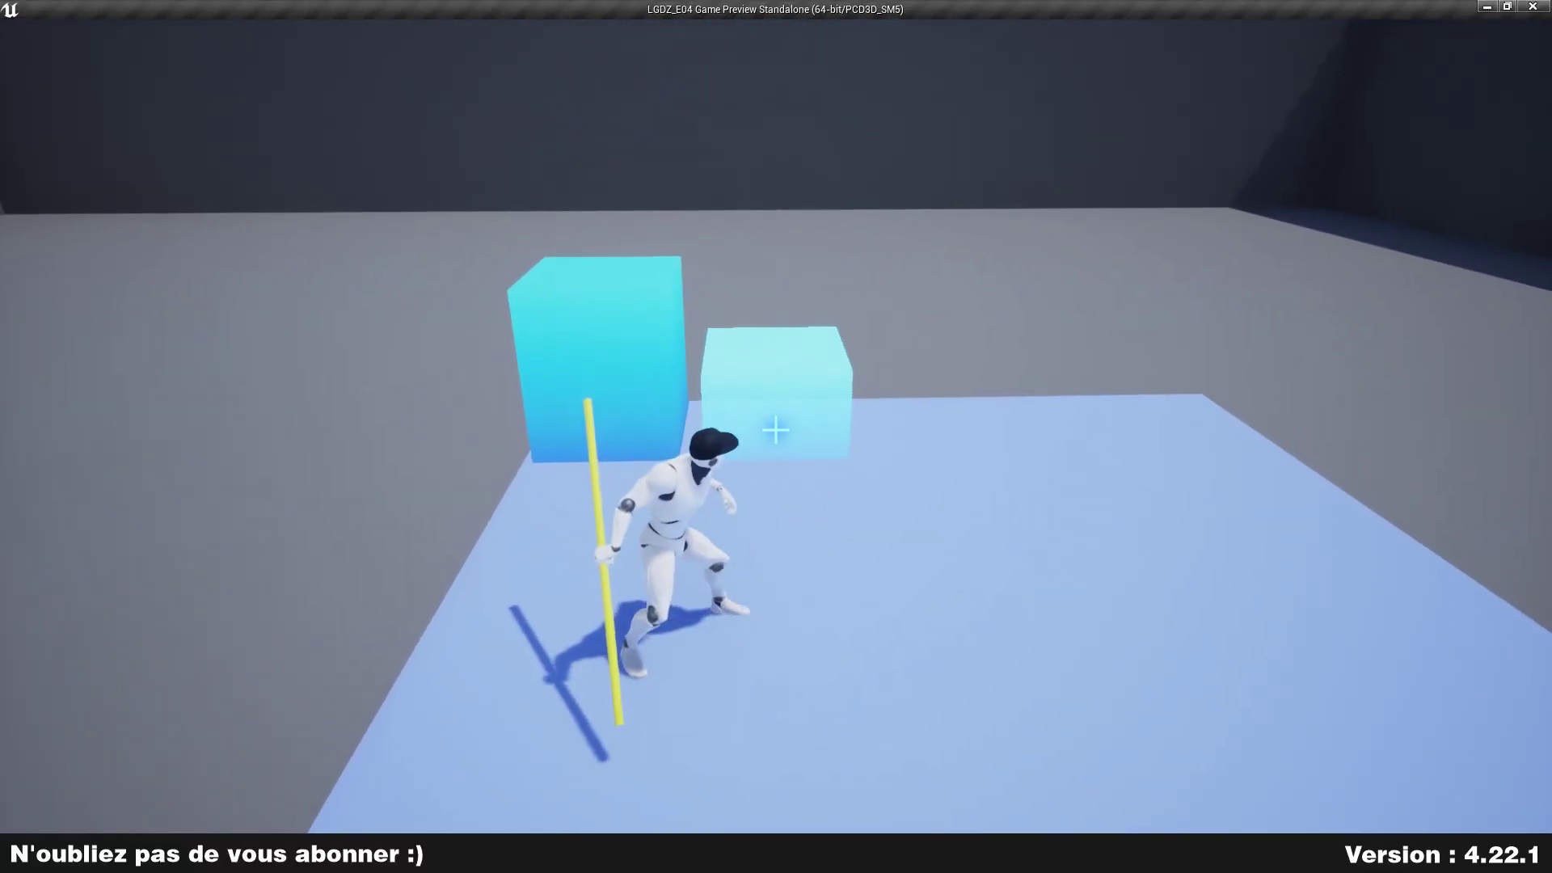
{"action": "left_click", "coordinate": [776, 430]}
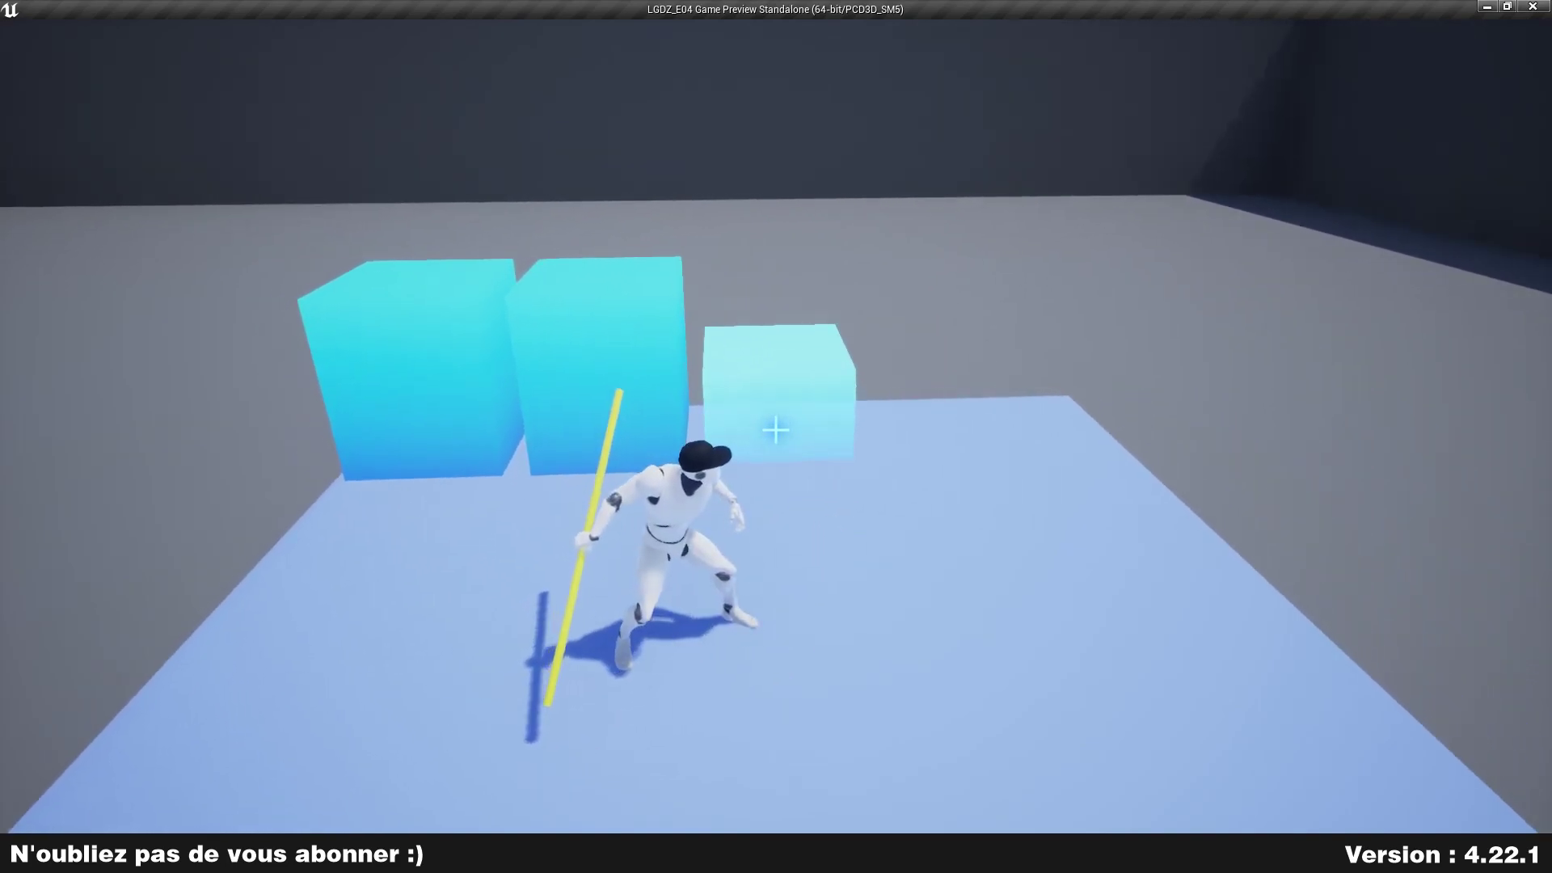
{"action": "left_click", "coordinate": [775, 430]}
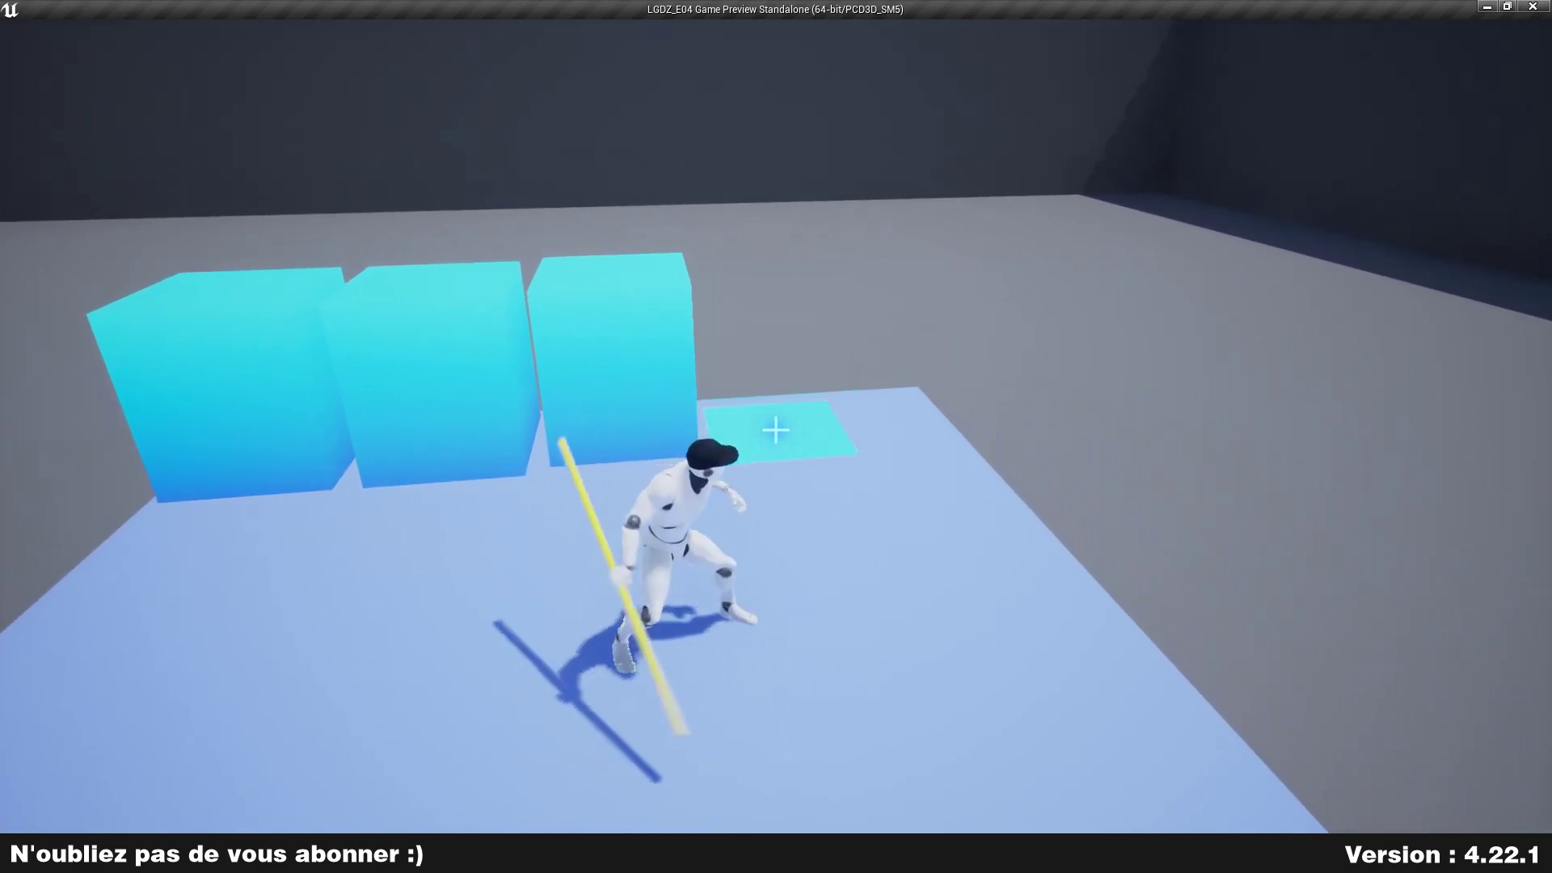
- Spawn six more ice blocks to the left, right and front of the row
{"action": "left_click", "coordinate": [776, 430]}
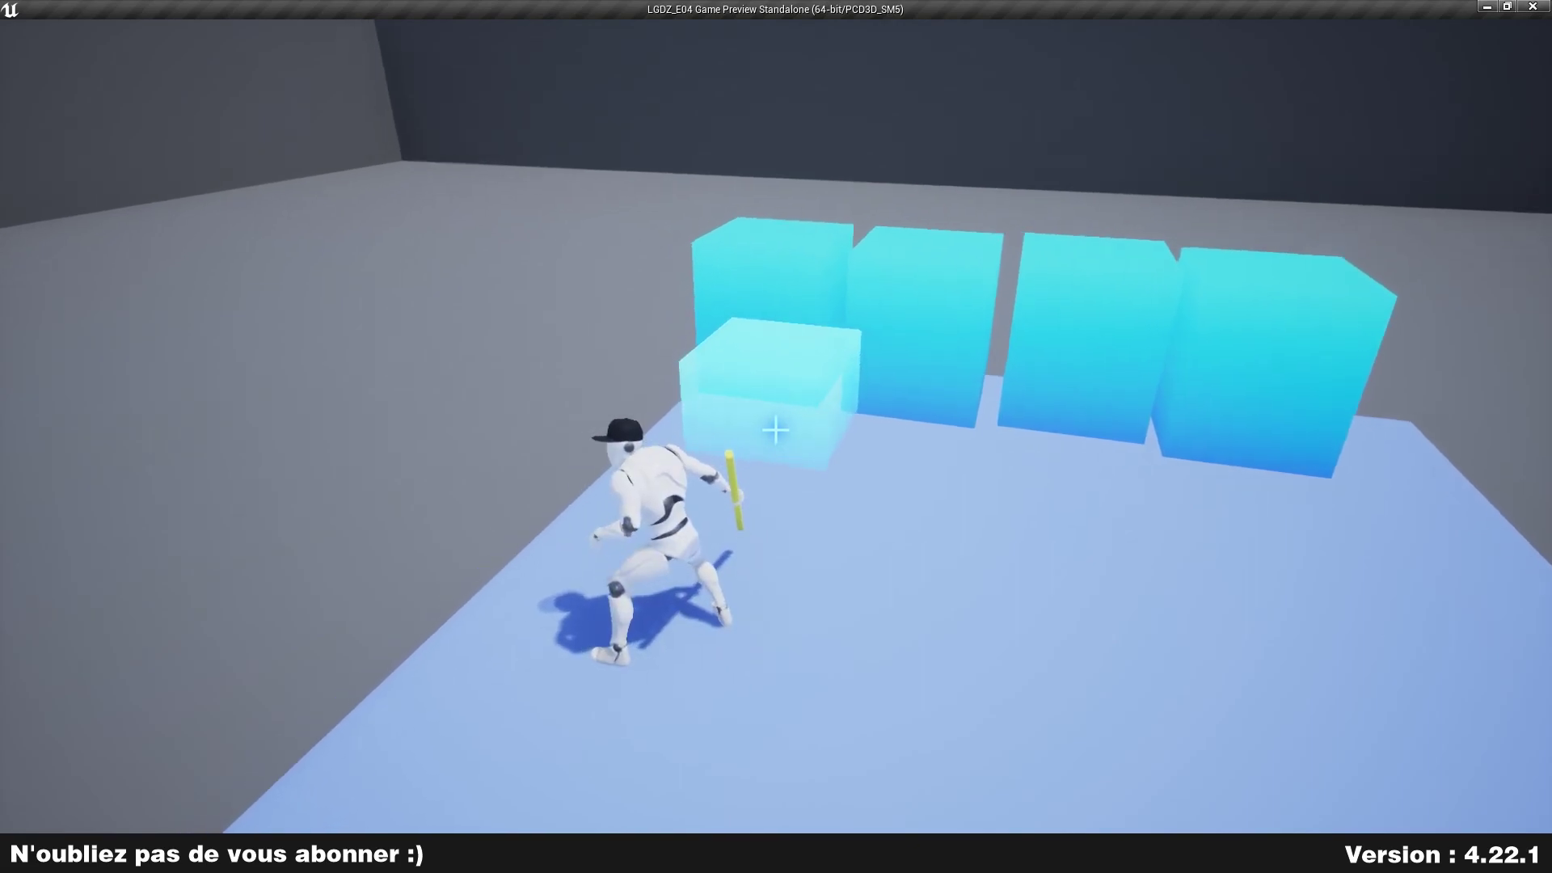
{"action": "left_click", "coordinate": [776, 431]}
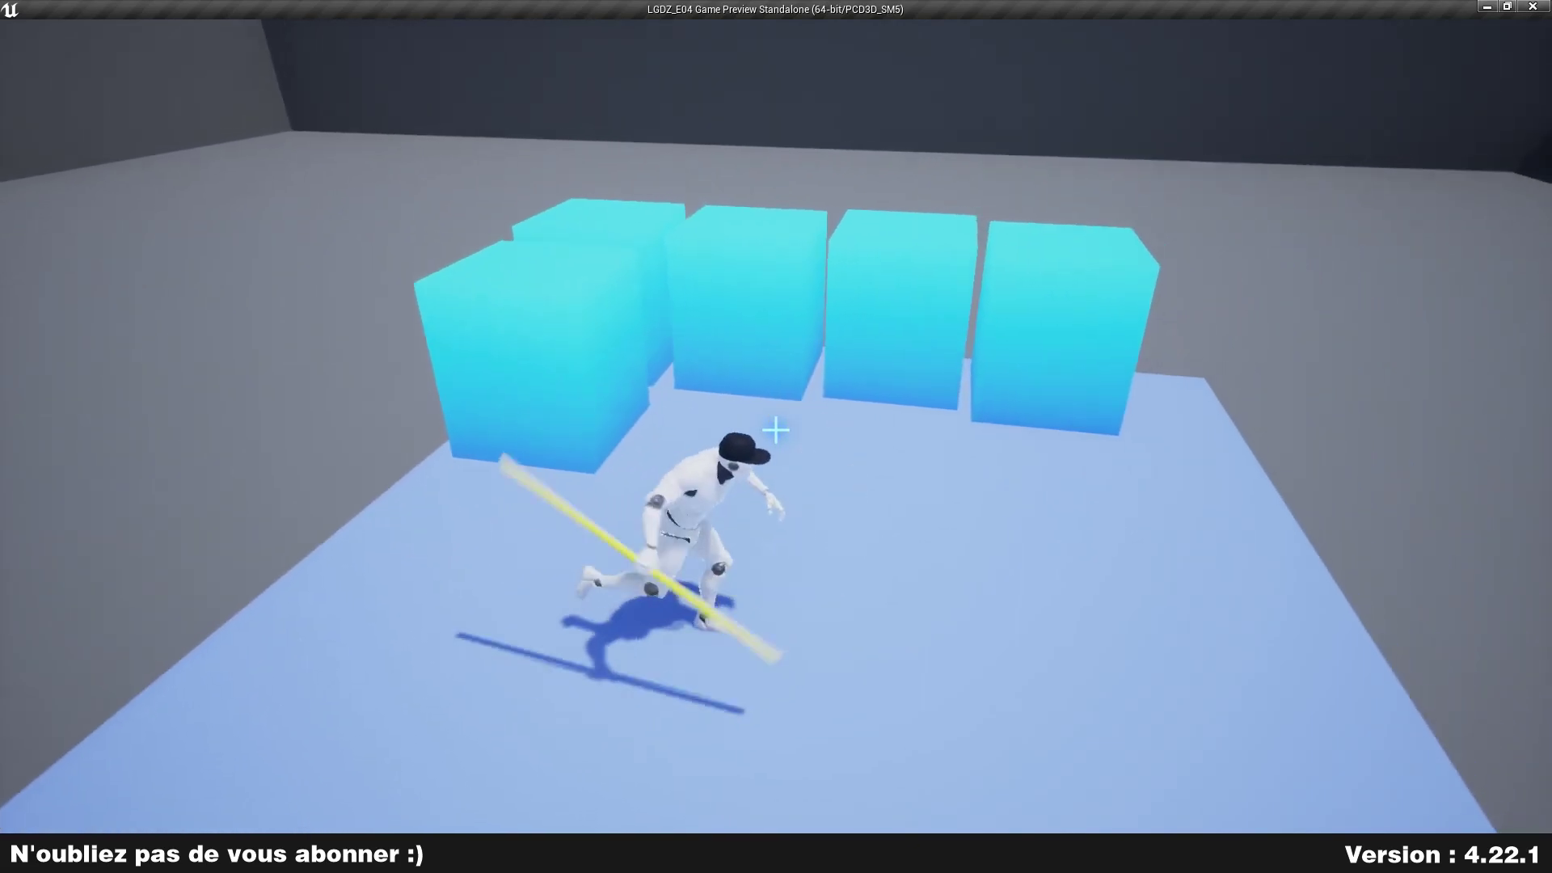
{"action": "left_click", "coordinate": [775, 430]}
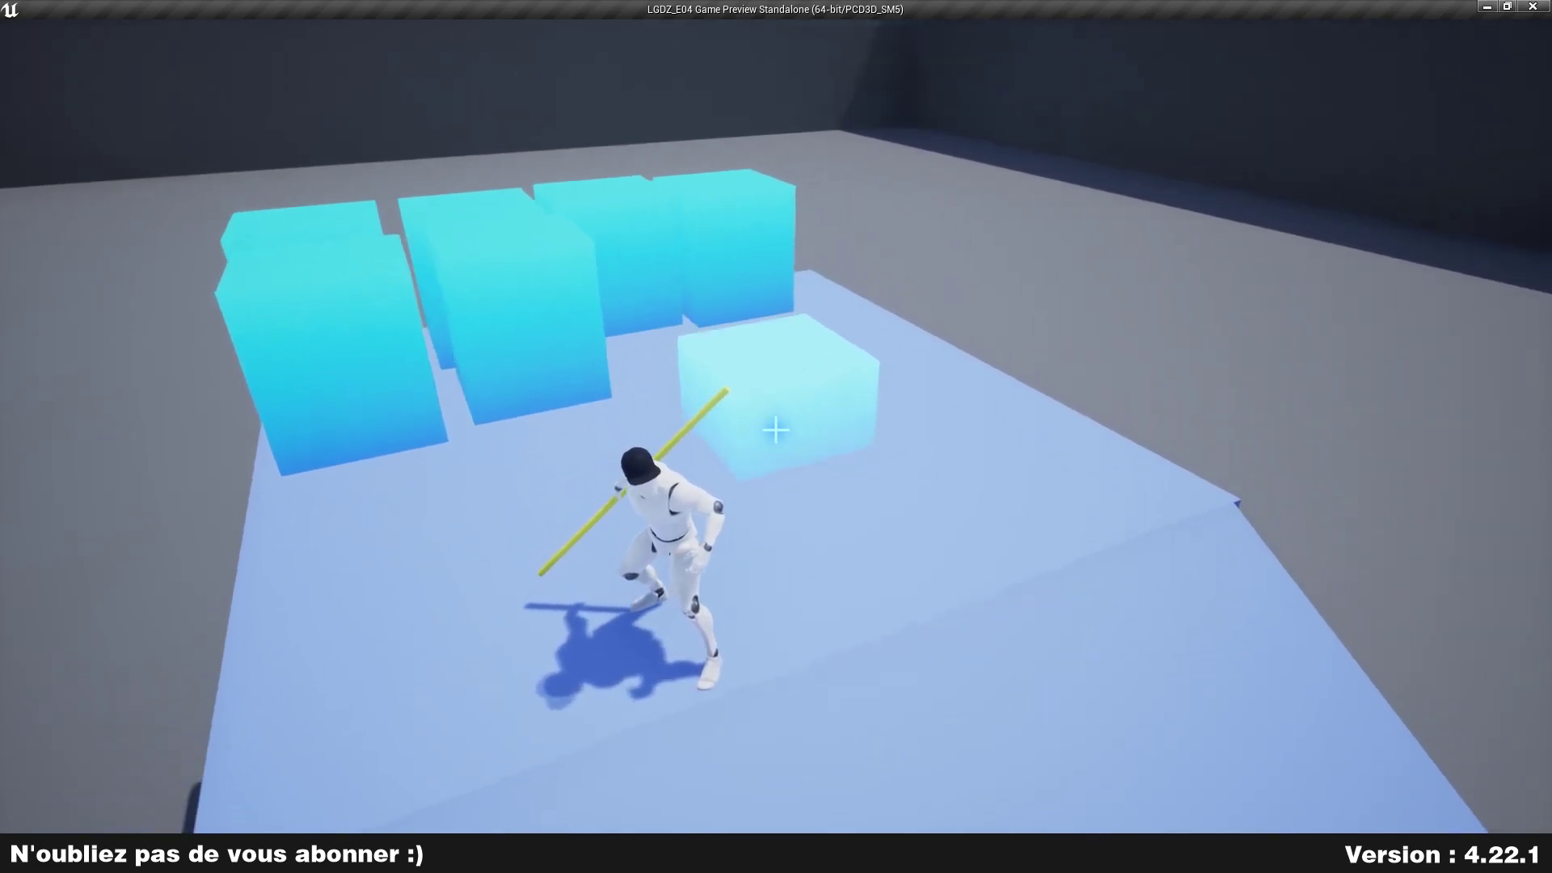
{"action": "left_click", "coordinate": [775, 430]}
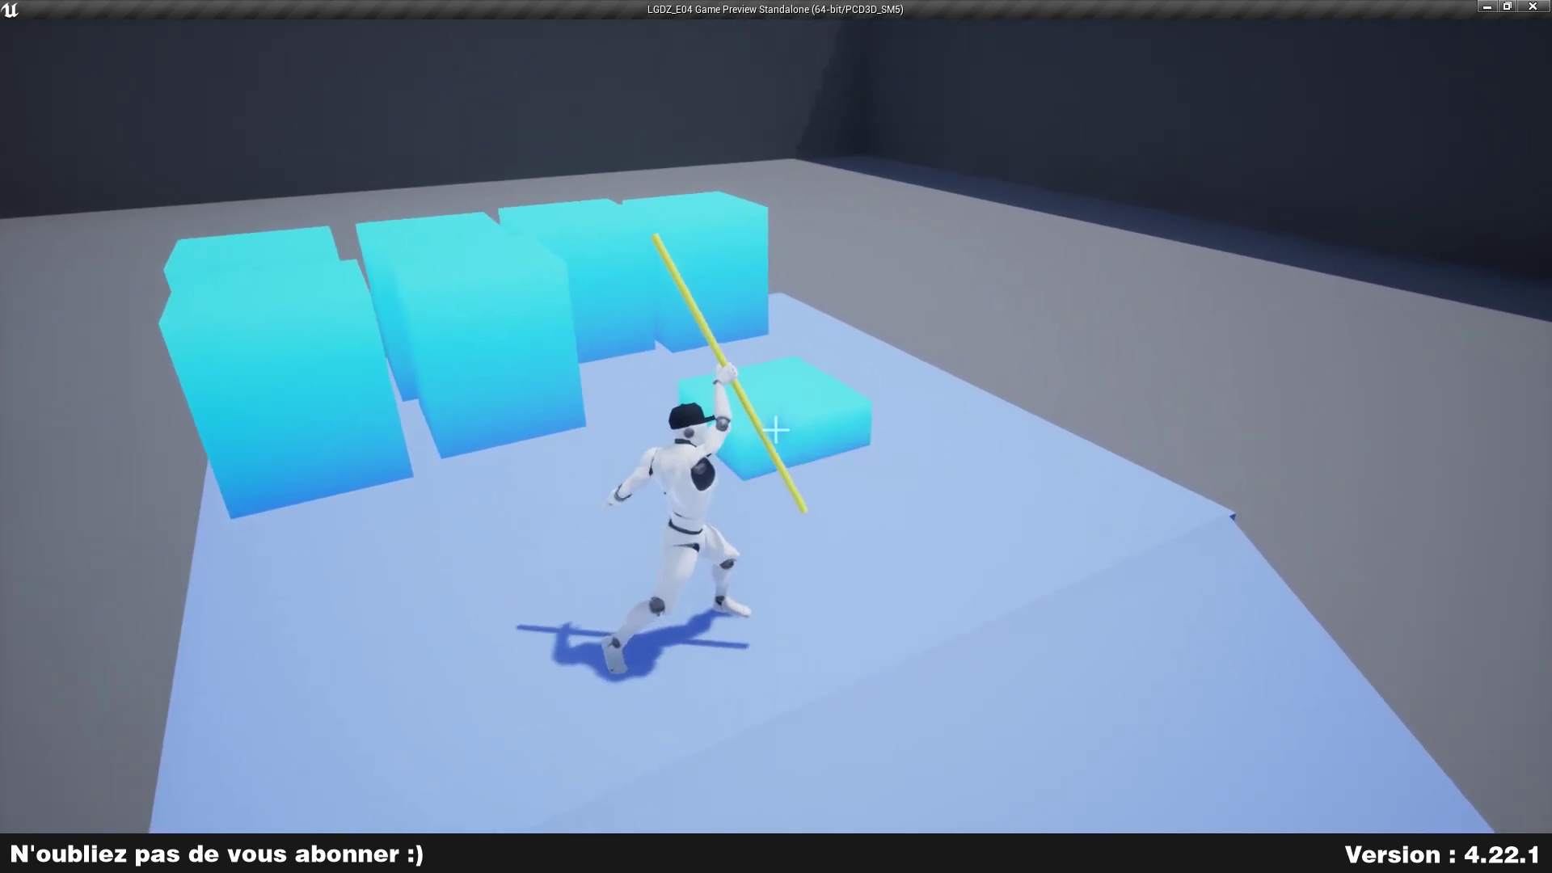
{"action": "left_click", "coordinate": [775, 430]}
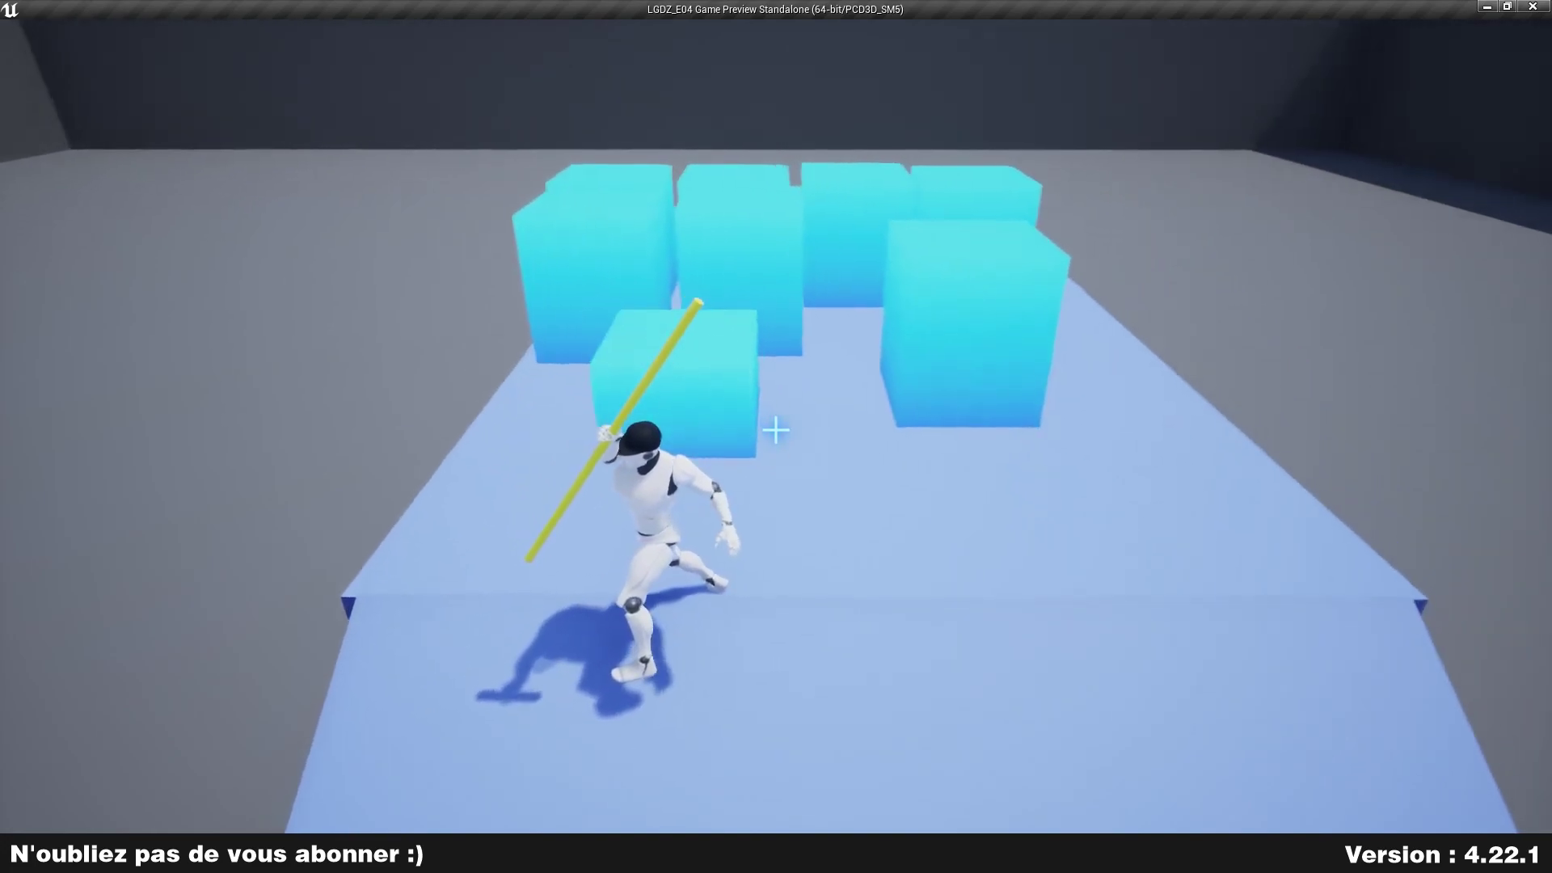
{"action": "left_click", "coordinate": [775, 431]}
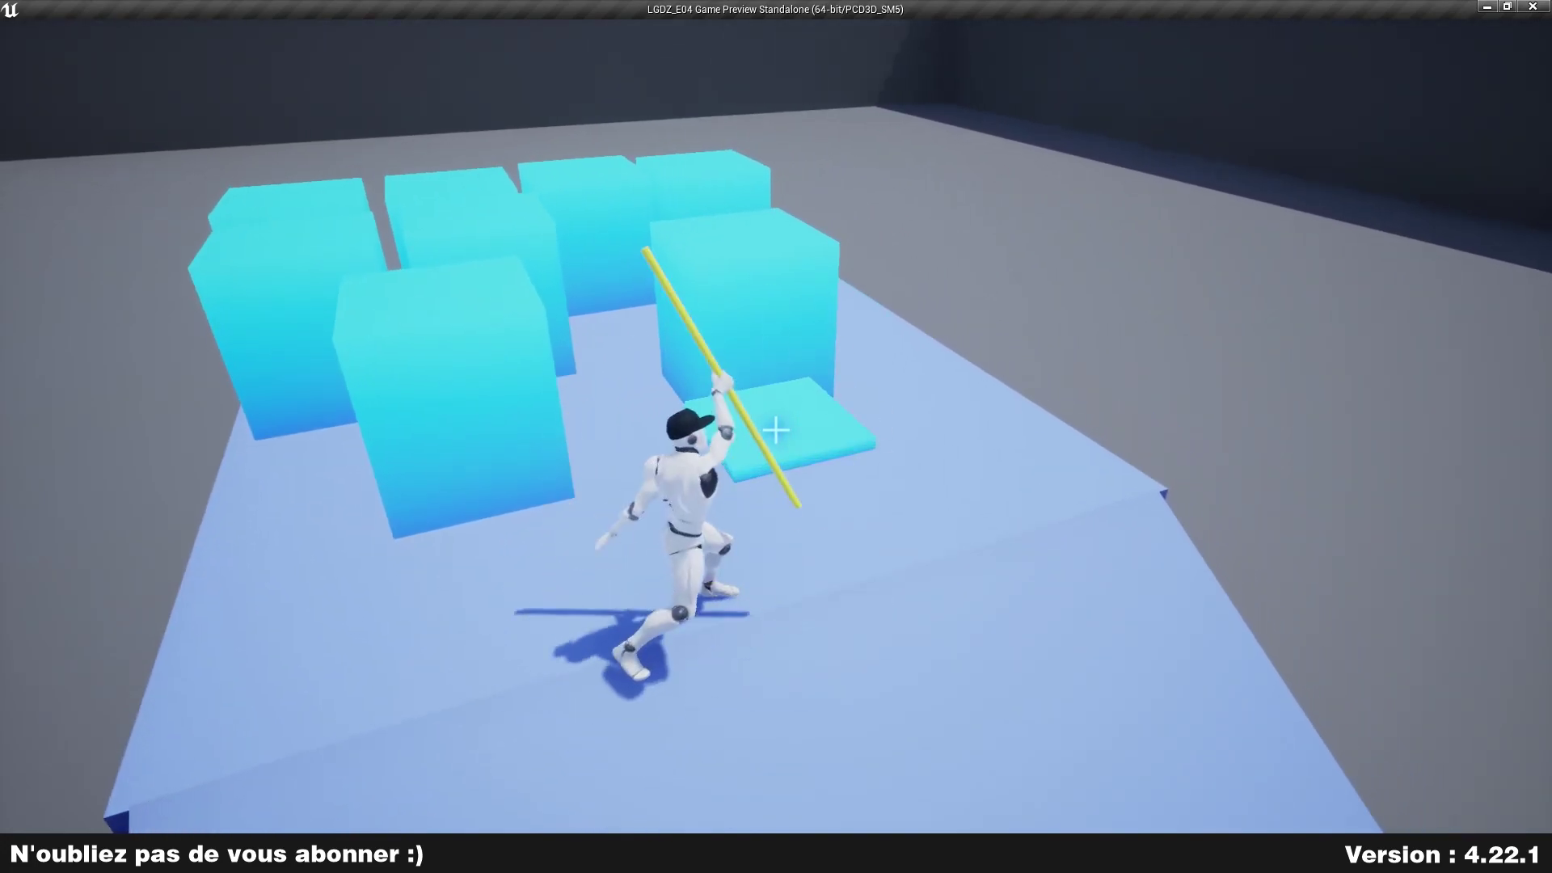